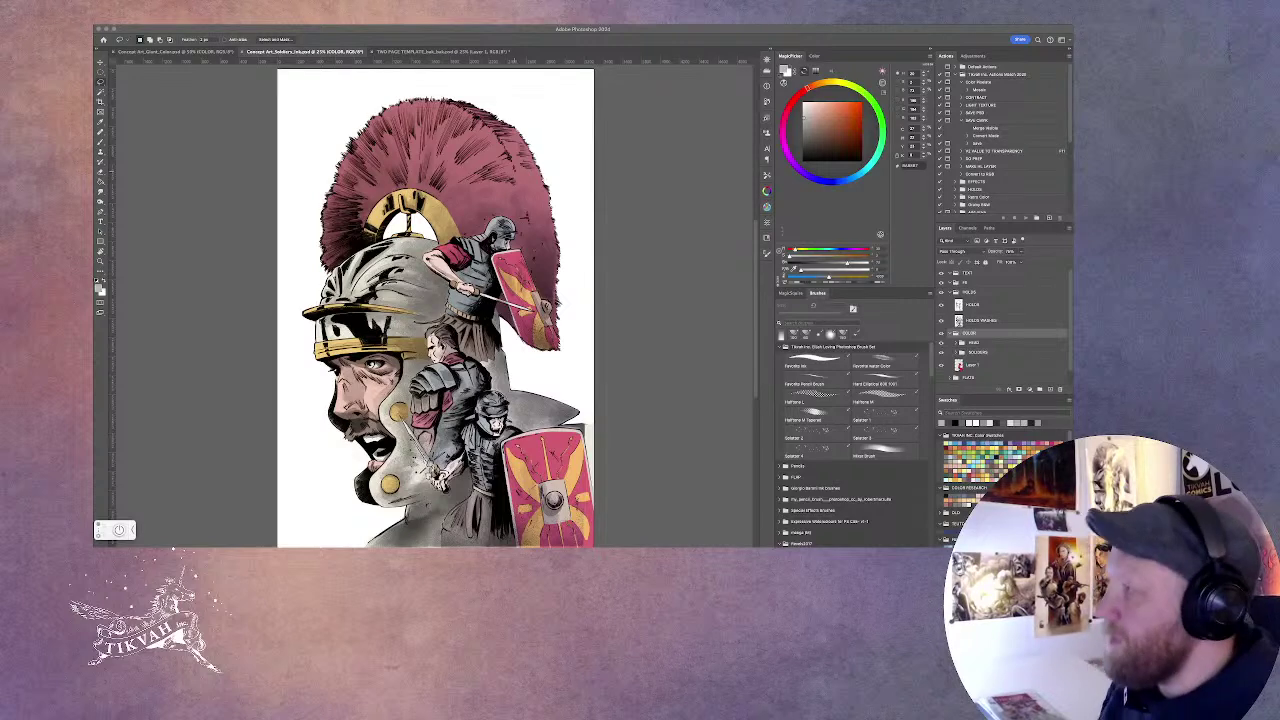
Switch to the Teutonic Monsters PDF in Preview, enlarge its window and view the Lays of Ancient Rome quotation on the final page.
key(super+Tab)
drag(524, 174, 481, 36)
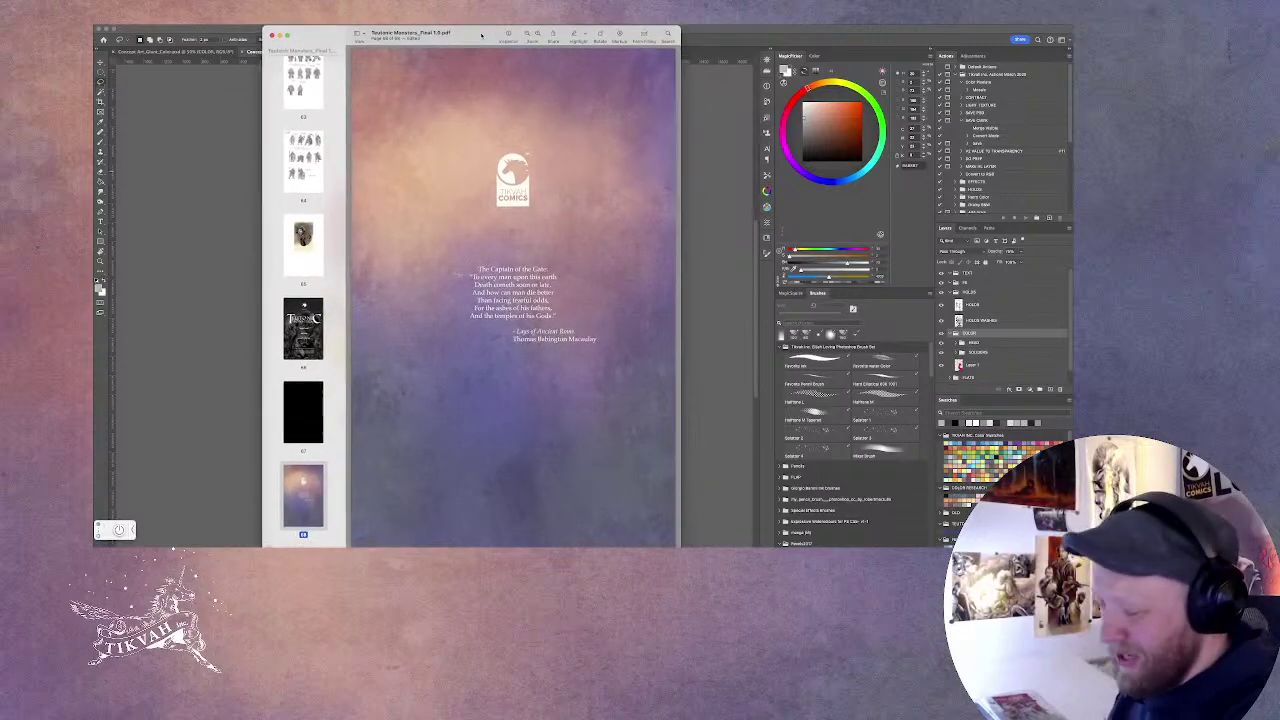
drag(684, 169, 1010, 172)
scroll(656, 190, up, 3)
scroll(656, 190, up, 3)
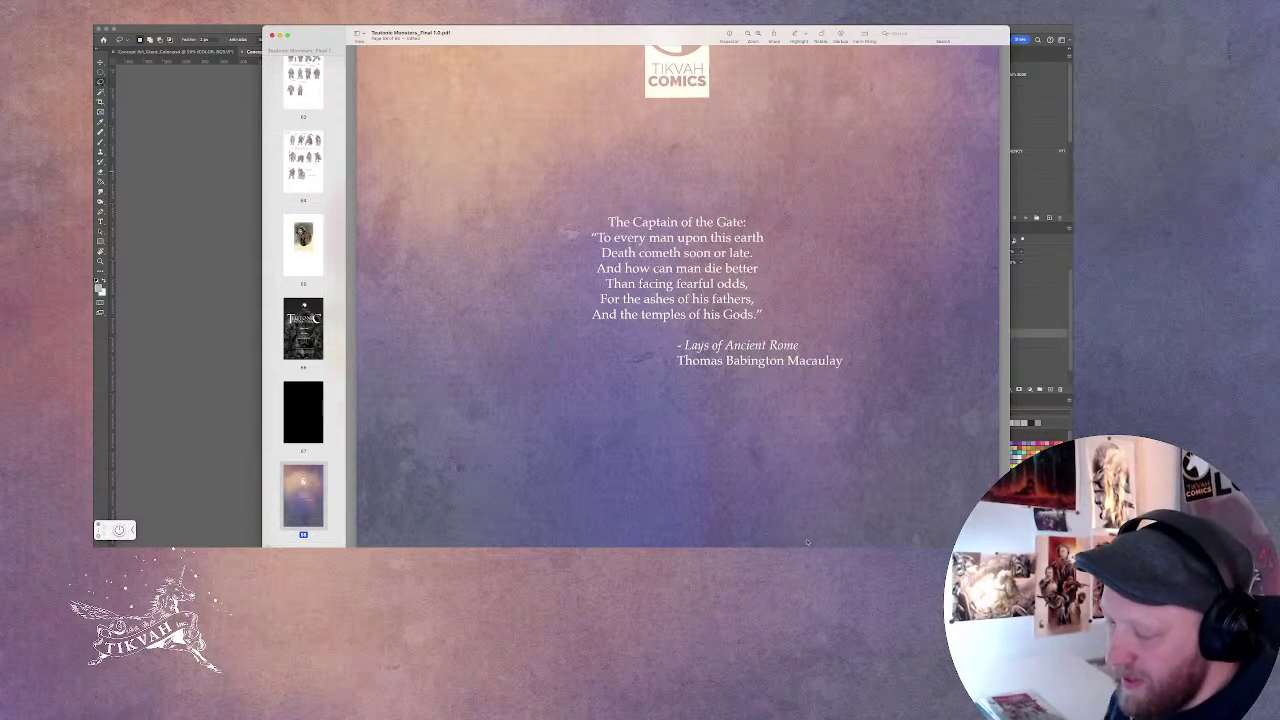
Switch back to Photoshop and view the Roman soldiers concept art.
key(super+Tab)
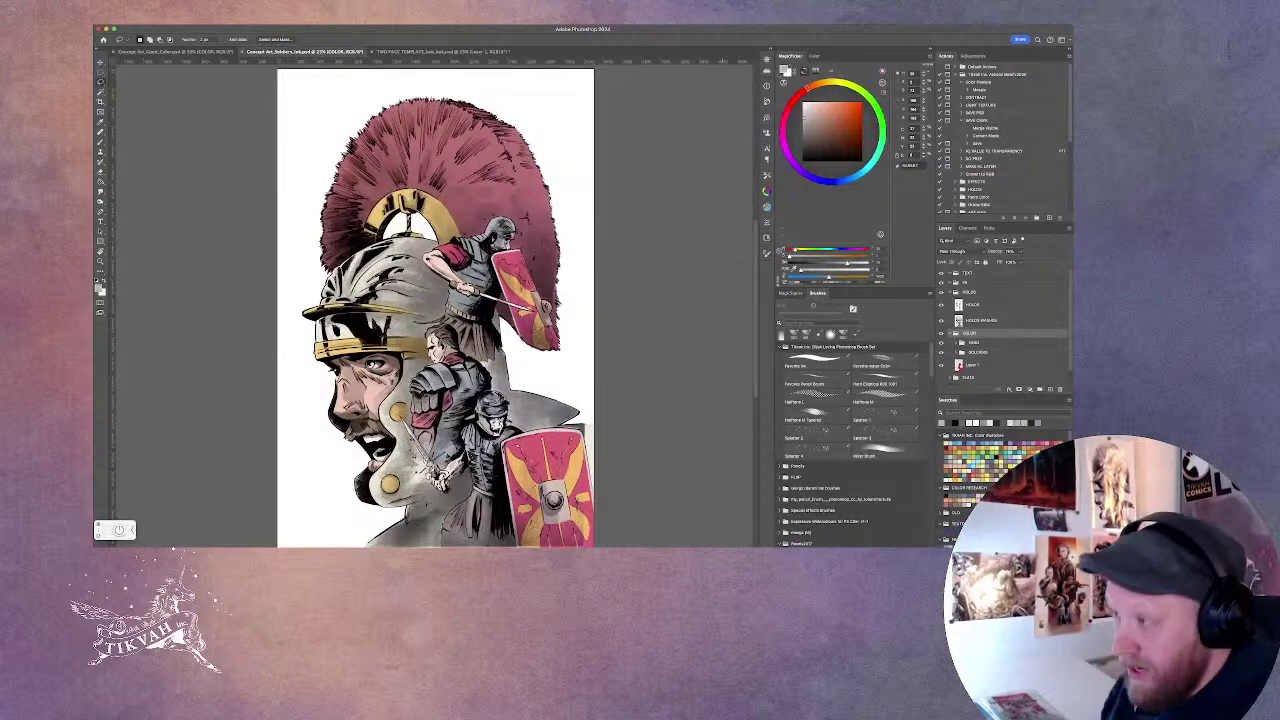
key(super+minus)
key(super+plus)
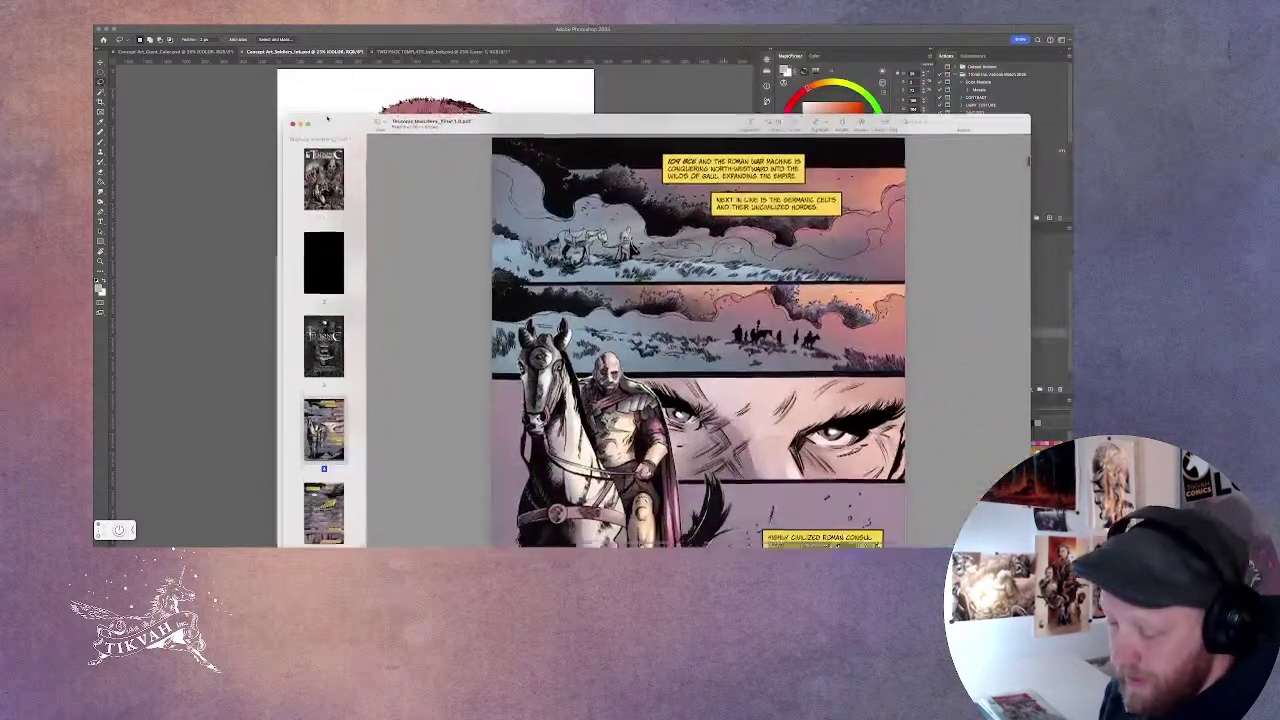
Bring the Teutonic Monsters PDF window fully into view and go back to the title page.
drag(322, 122, 316, 30)
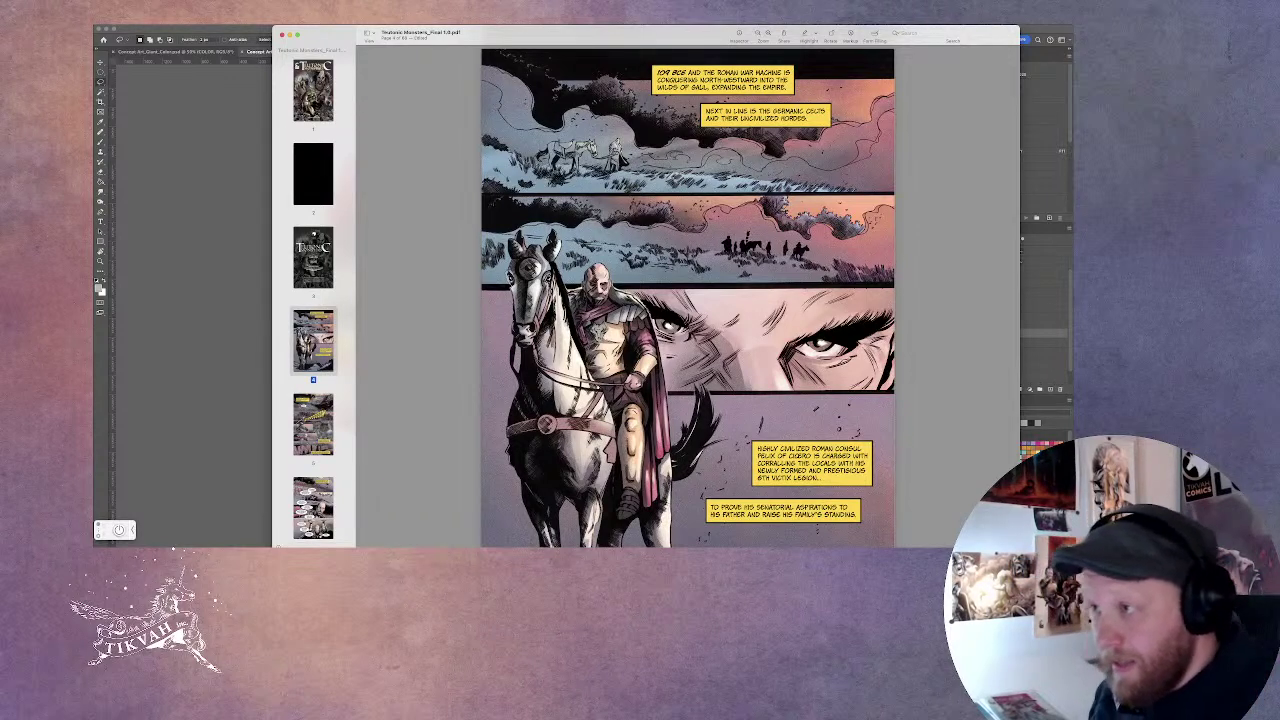
scroll(688, 290, down, 2)
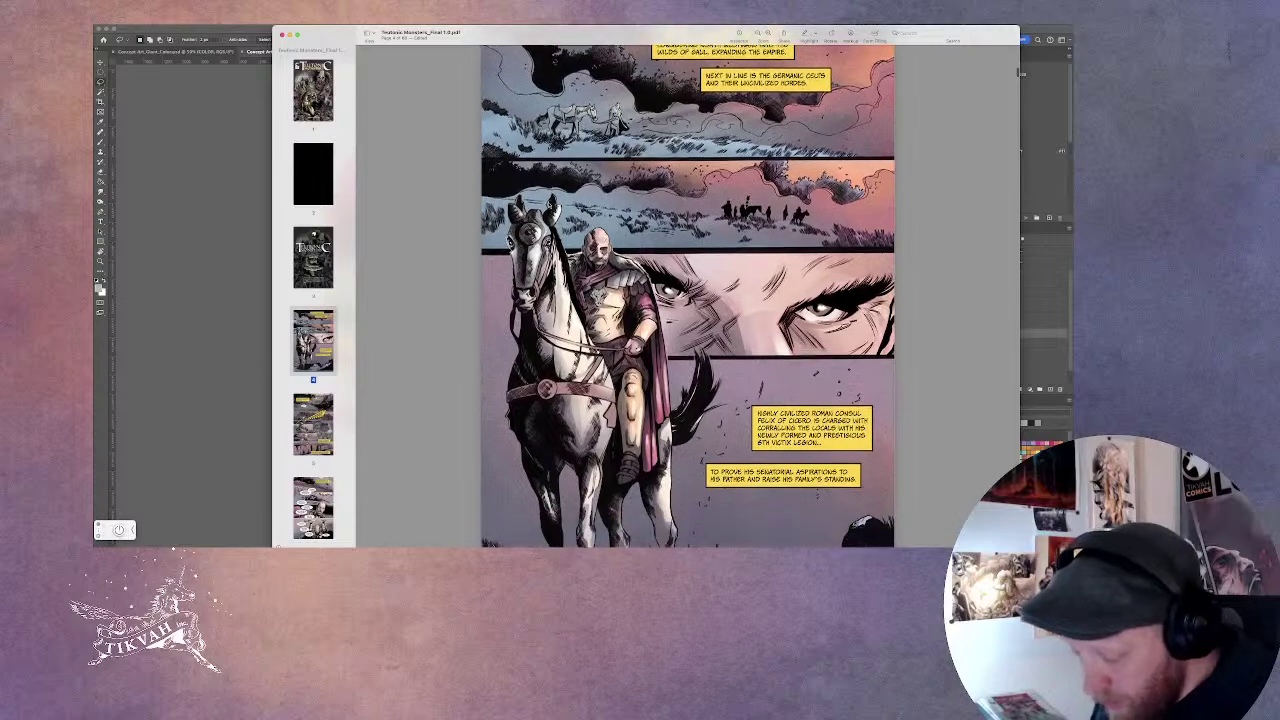
key(super+minus)
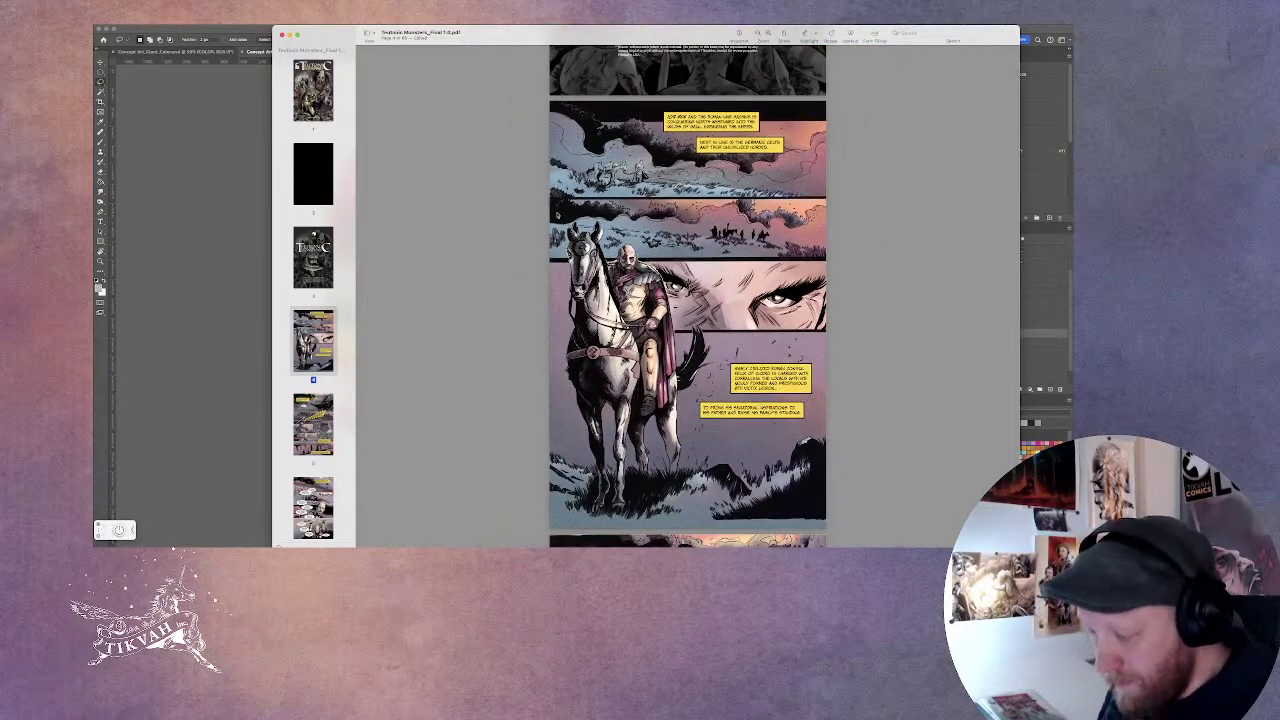
scroll(557, 214, up, 5)
scroll(557, 214, up, 5)
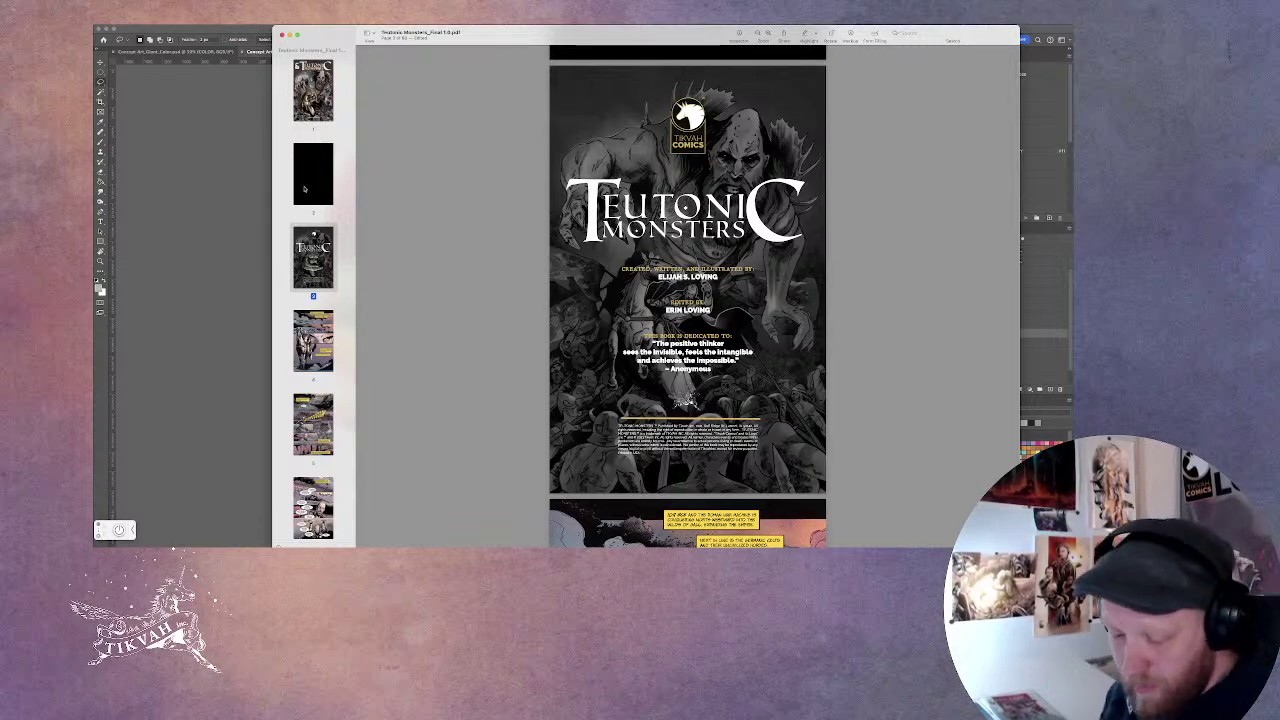
Widen the PDF window and hide its thumbnail sidebar.
drag(271, 208, 187, 208)
click(280, 34)
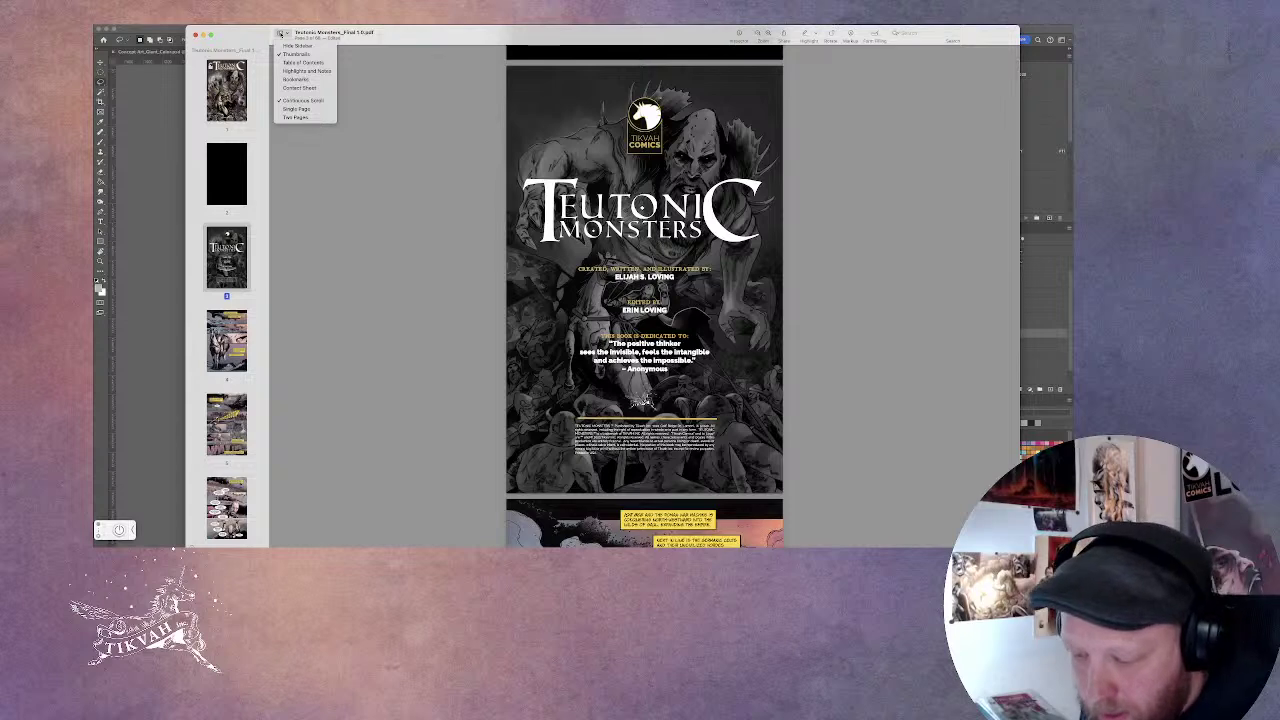
click(292, 45)
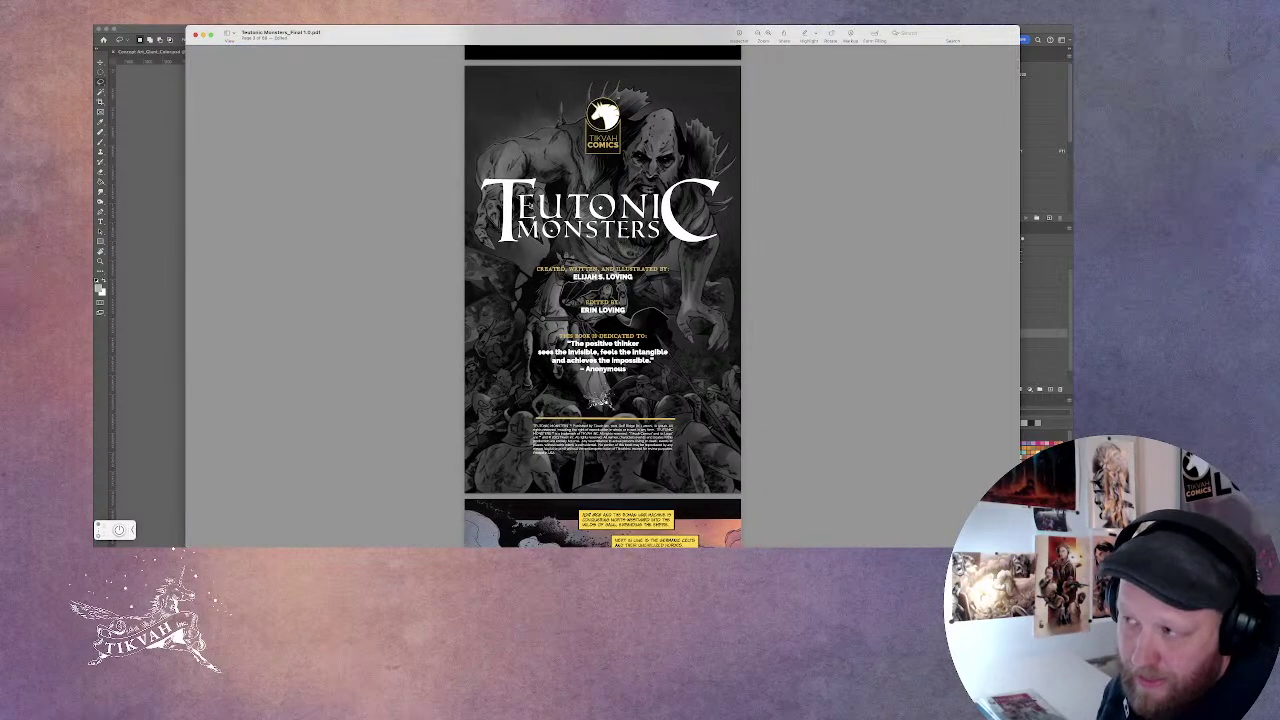
Read the credits, dedication and copyright notice on the title page at a larger size.
scroll(807, 143, up, 5)
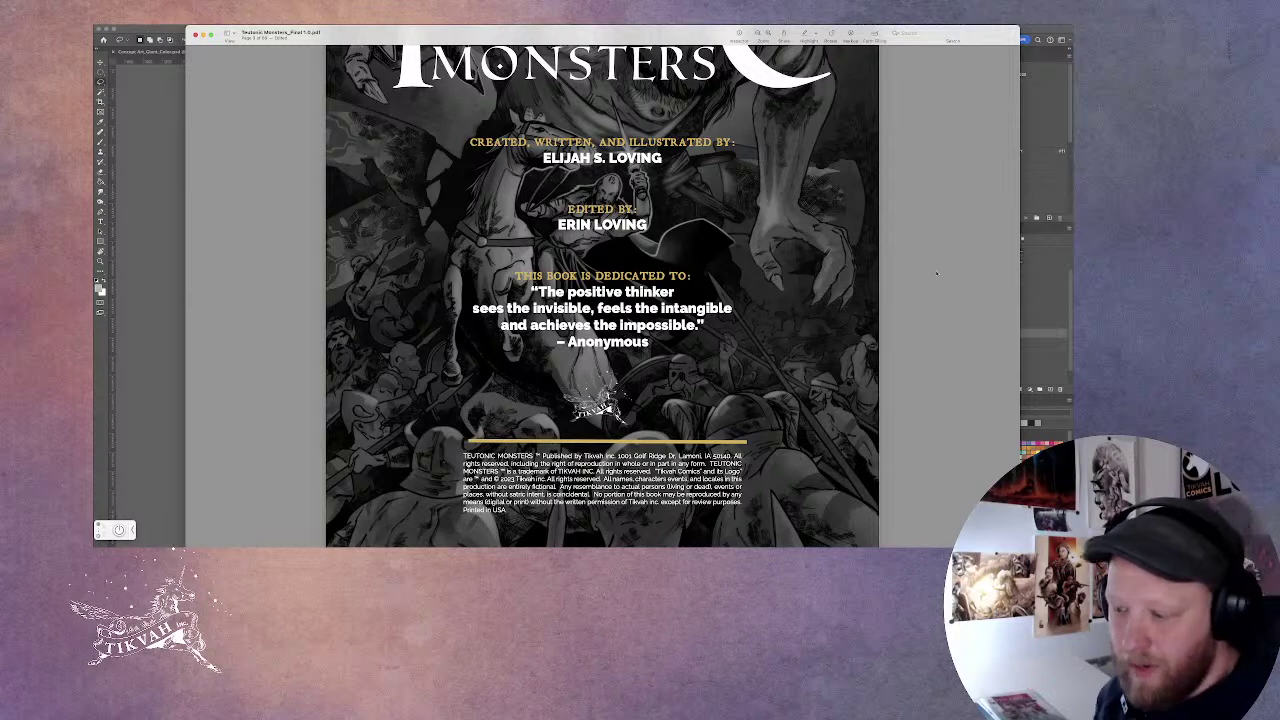
scroll(854, 275, down, 5)
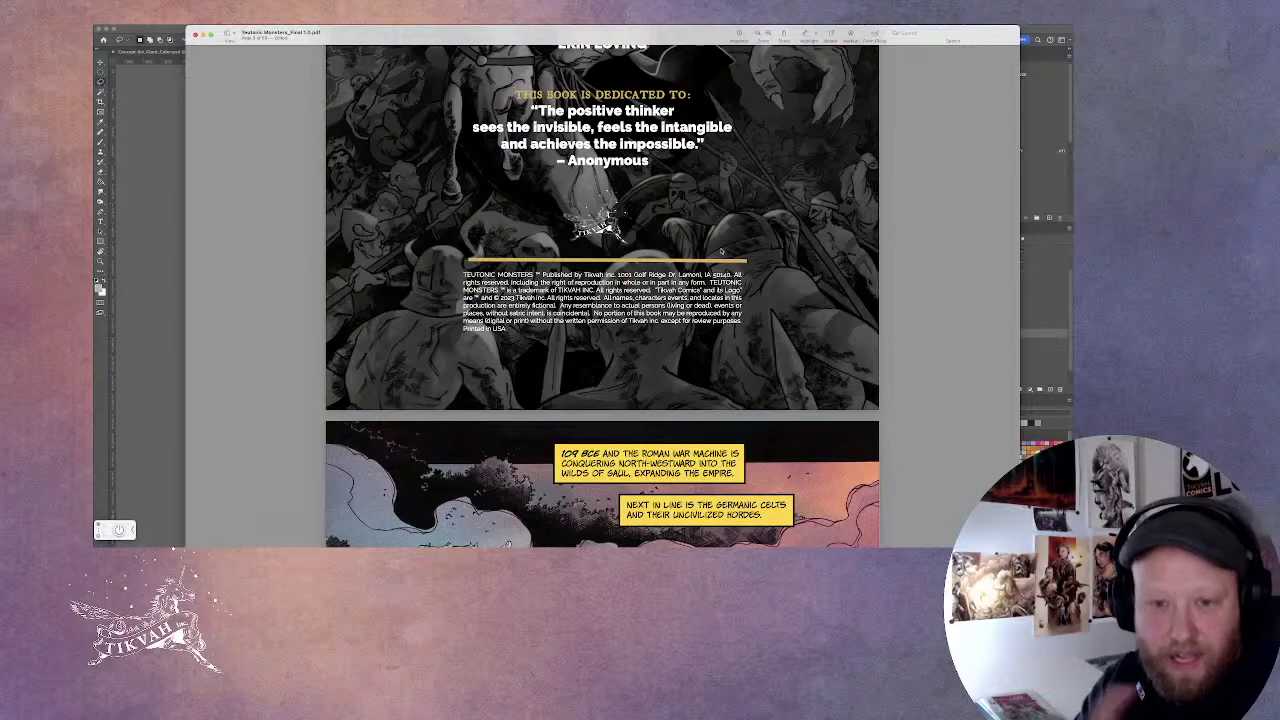
scroll(721, 251, down, 2)
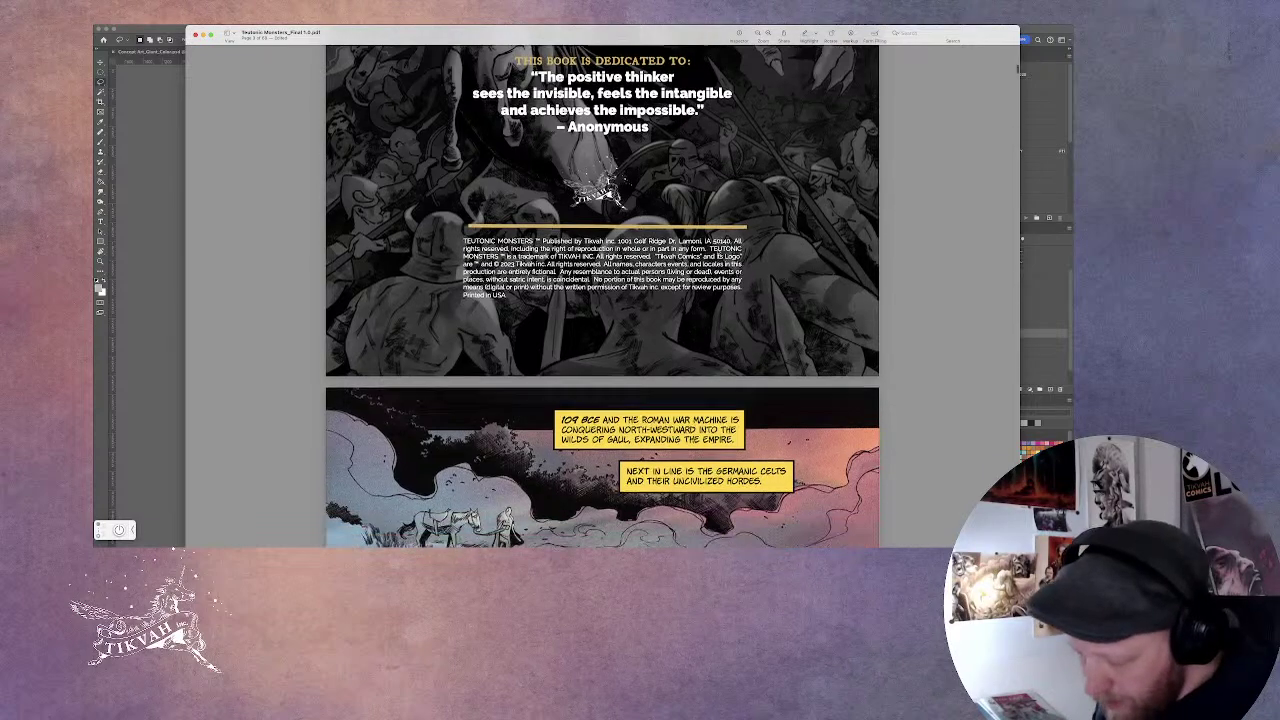
Examine comic page 4 with the mounted Roman consul, from the opening landscape panels to the captions beside the horse.
key(super+minus)
scroll(742, 260, down, 6)
scroll(745, 293, down, 10)
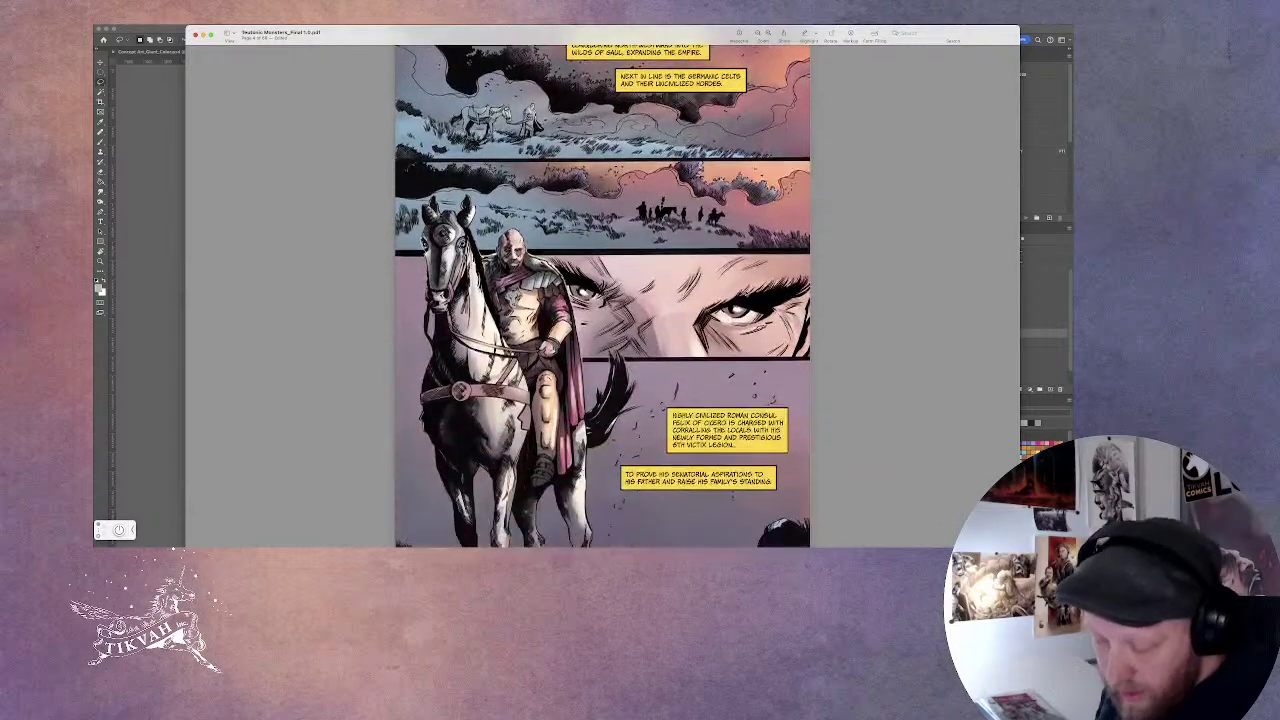
scroll(745, 293, down, 1)
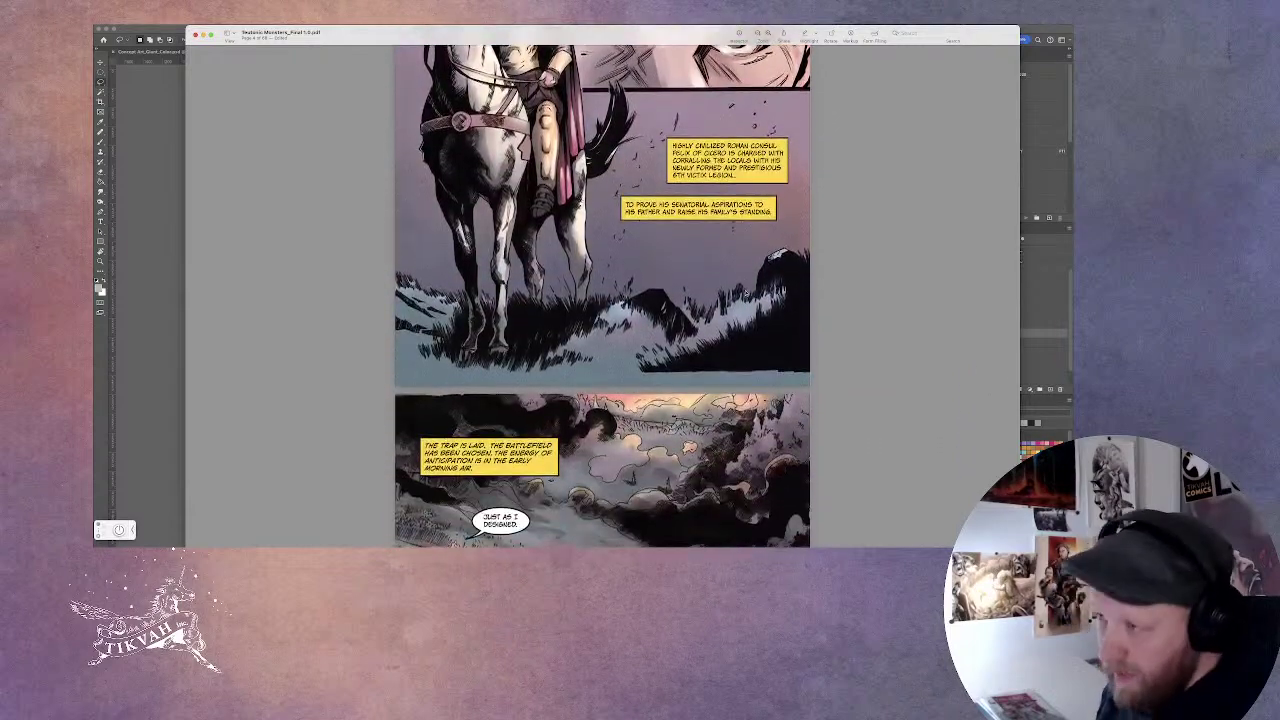
scroll(602, 290, up, 7)
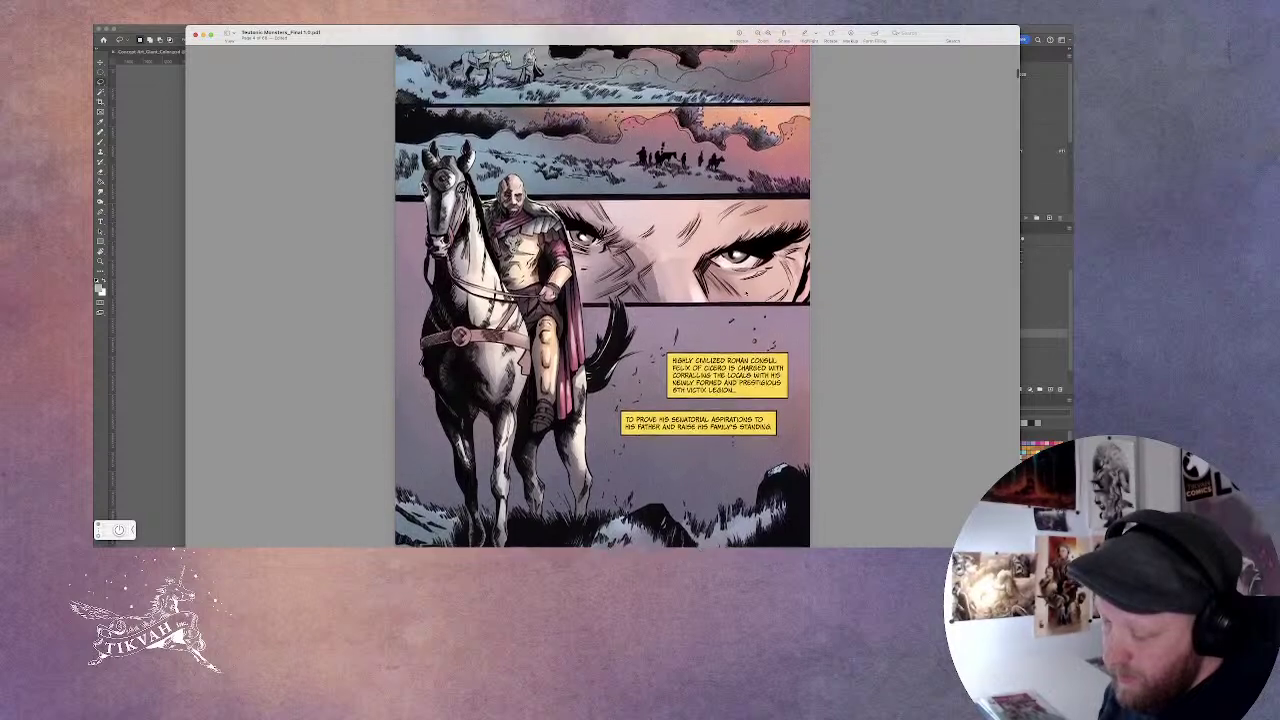
scroll(602, 290, up, 2)
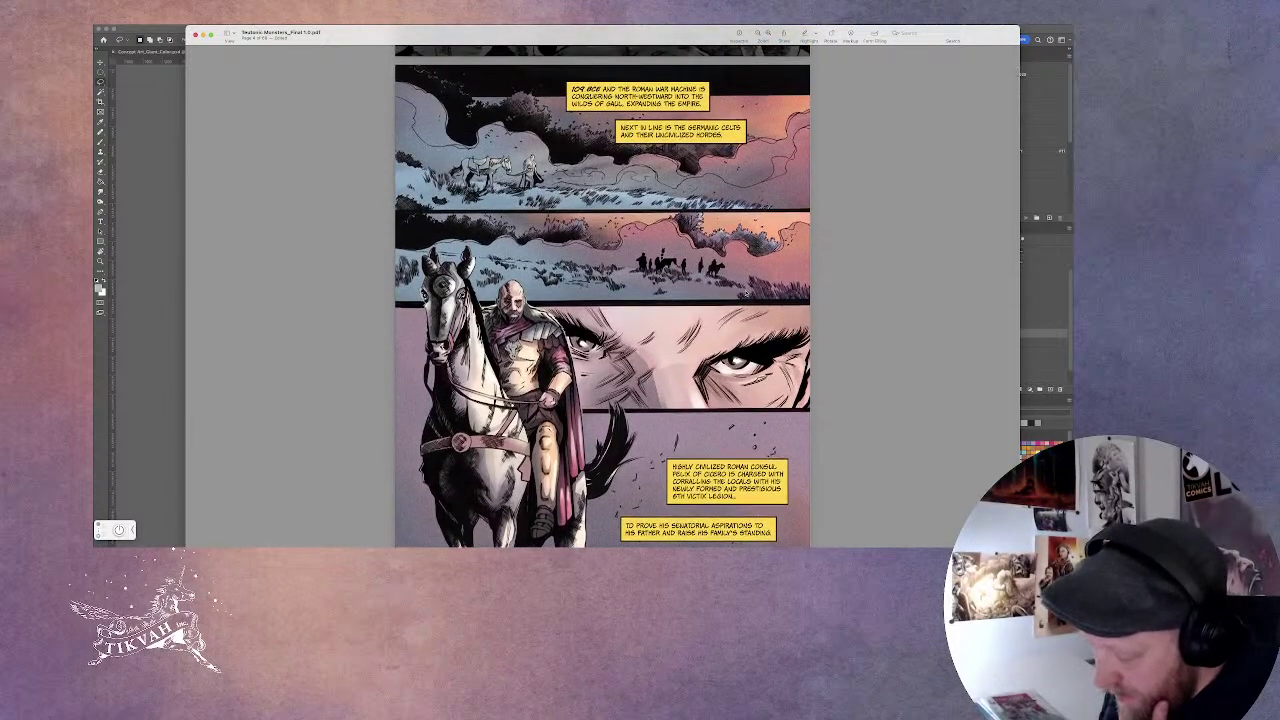
scroll(745, 293, down, 2)
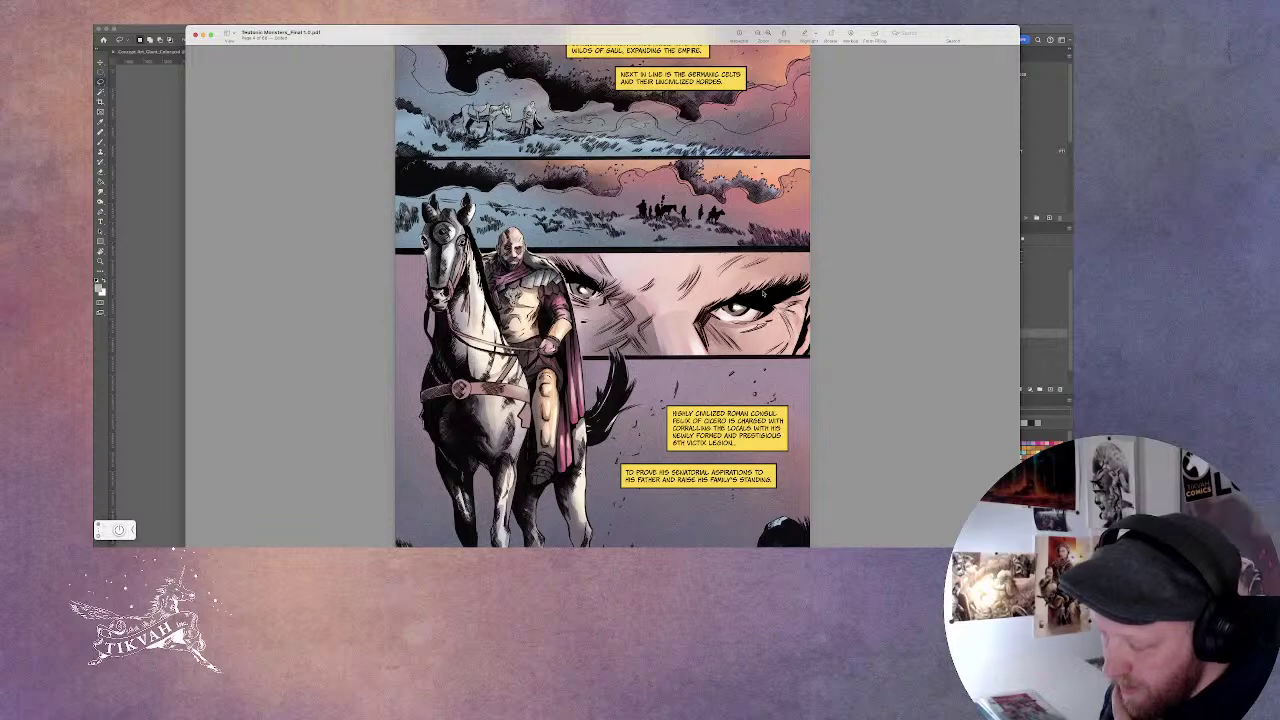
scroll(602, 295, up, 2)
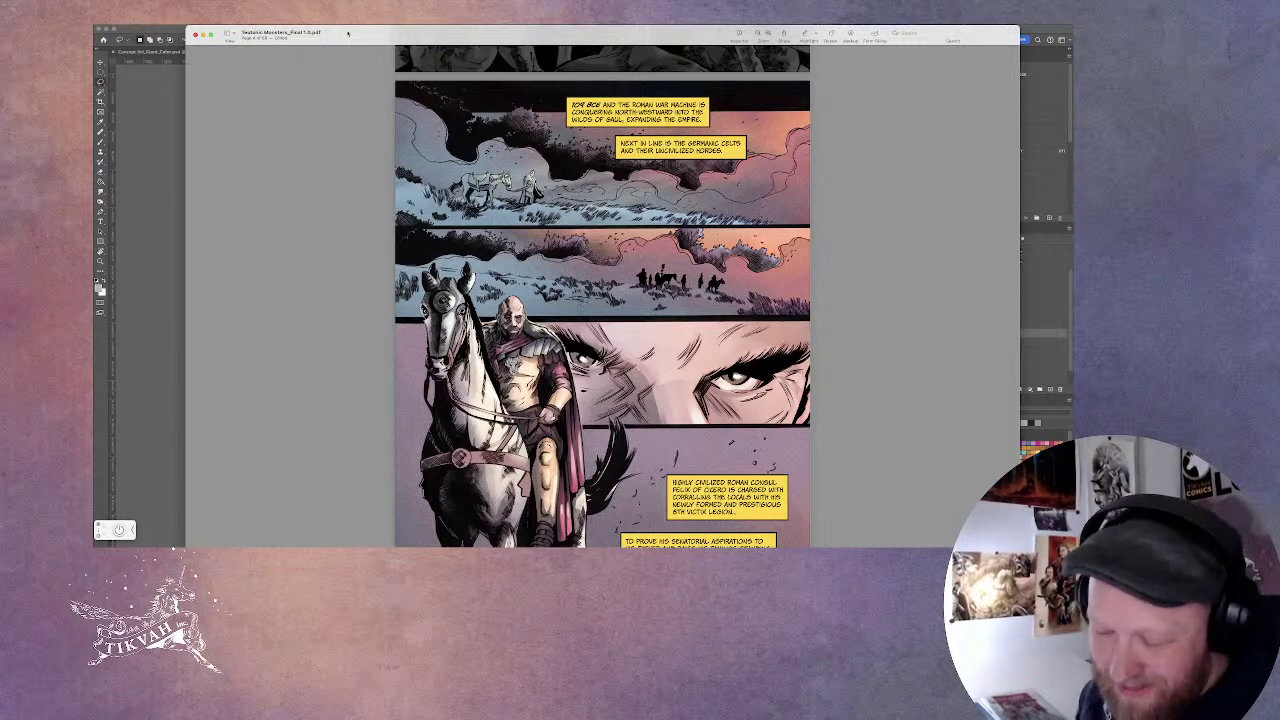
scroll(603, 300, down, 3)
scroll(603, 300, up, 3)
scroll(603, 290, down, 3)
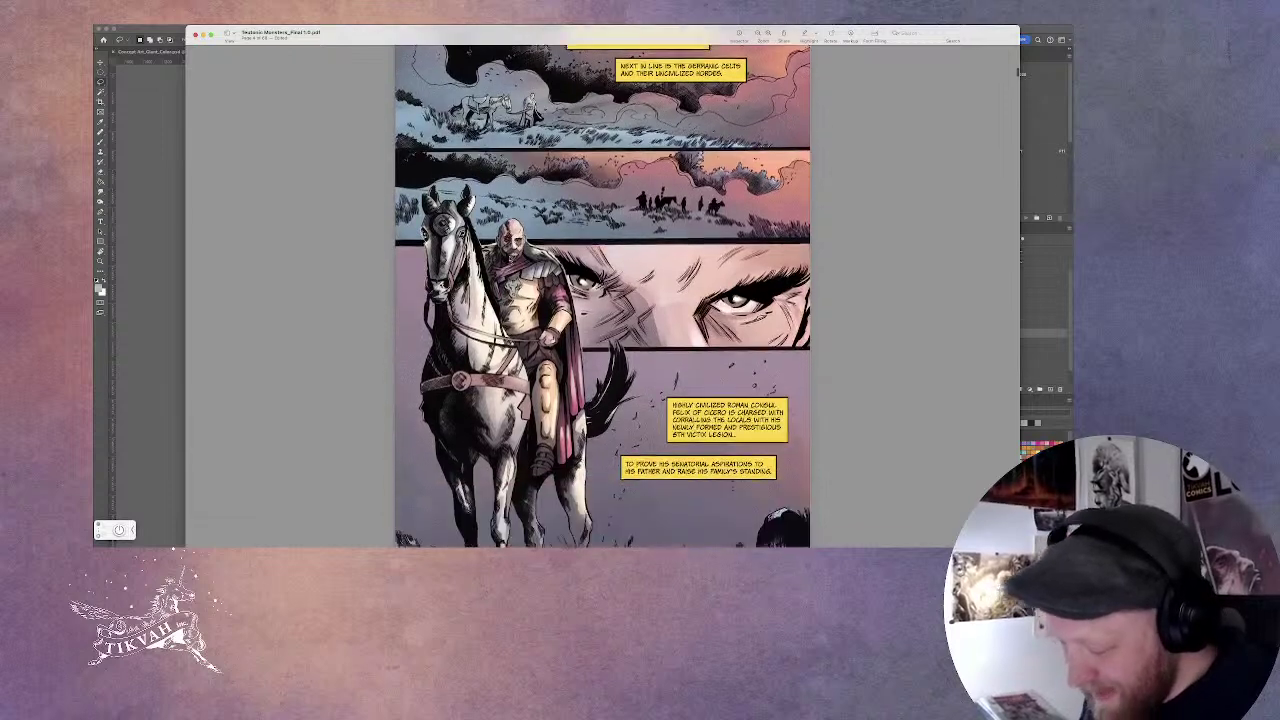
scroll(603, 290, down, 2)
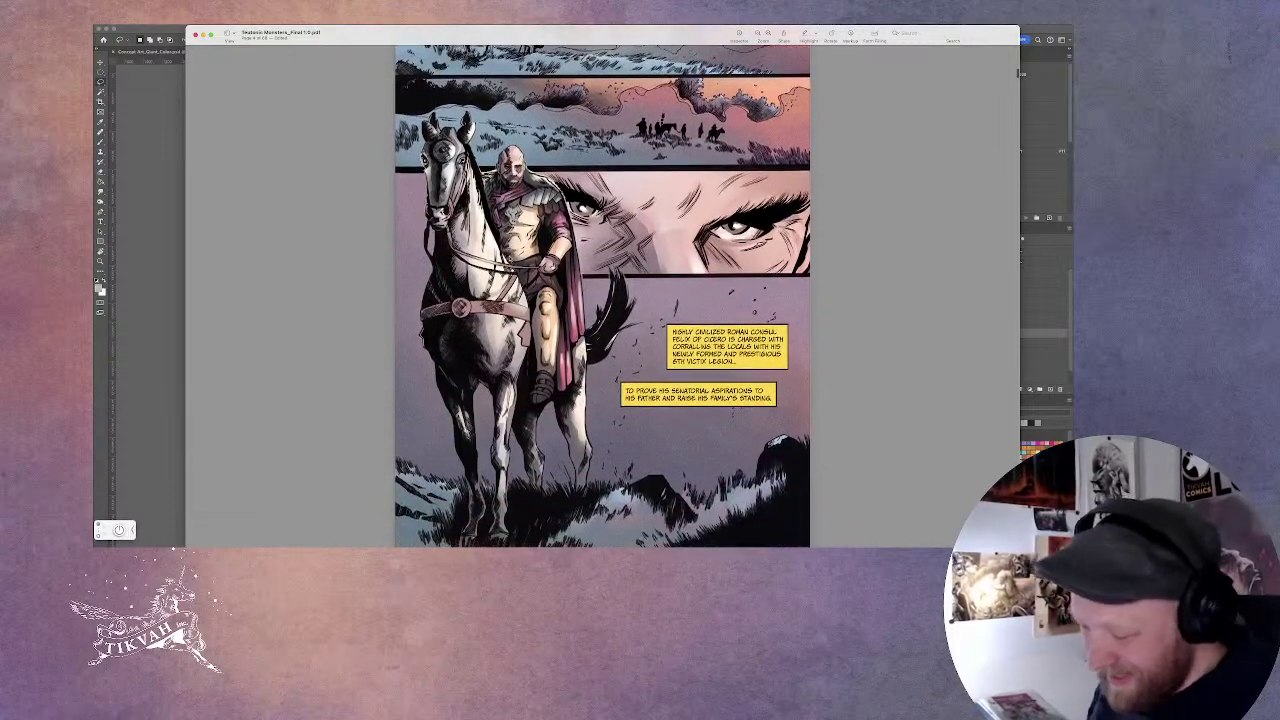
scroll(603, 290, down, 4)
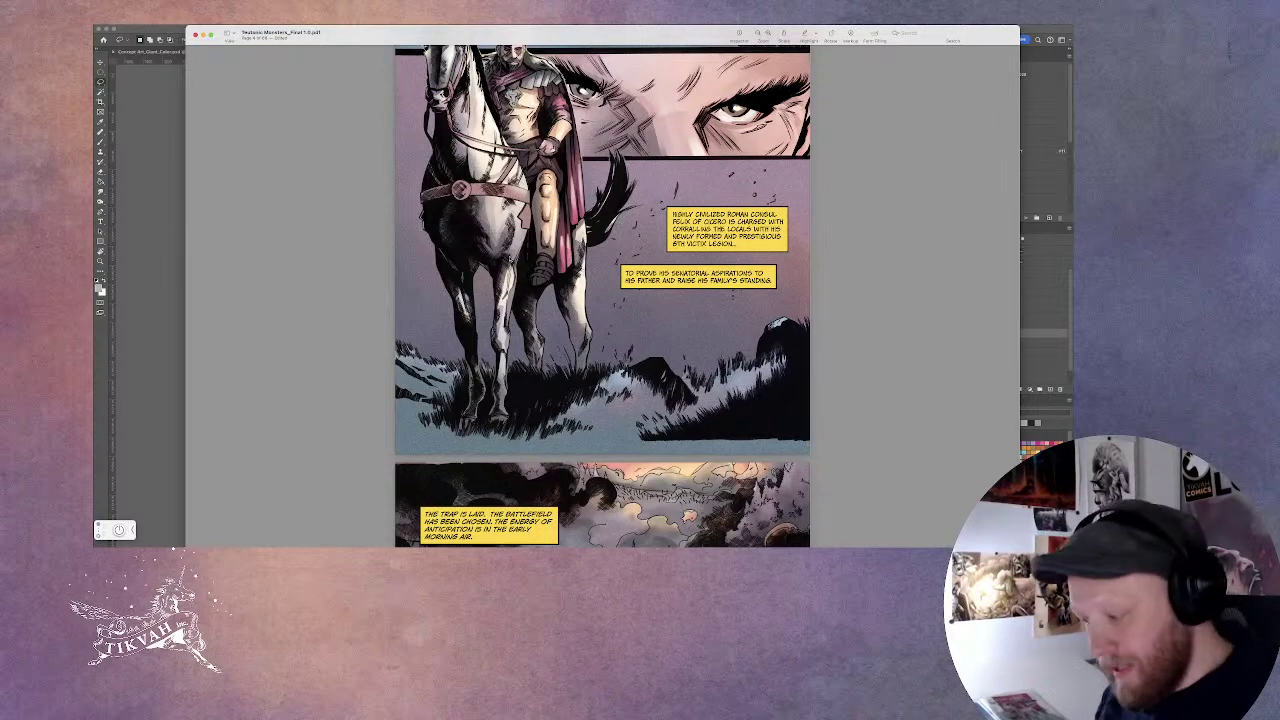
scroll(603, 290, up, 8)
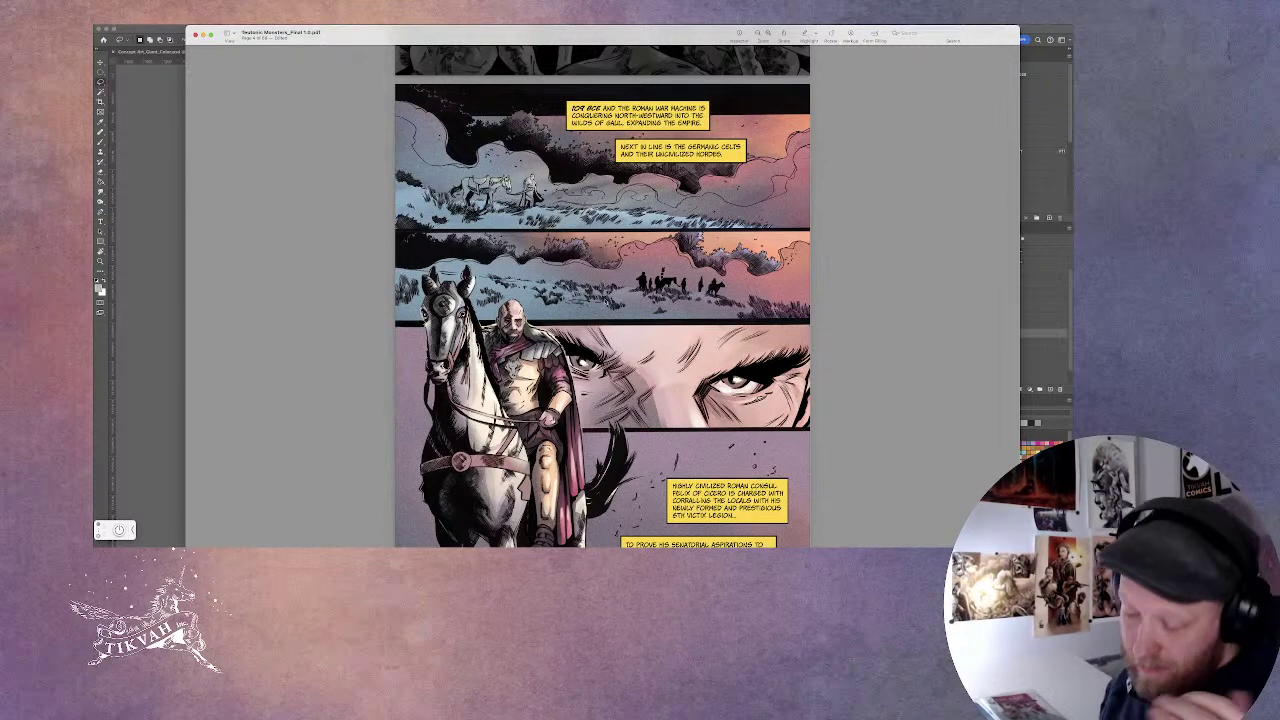
scroll(602, 300, down, 3)
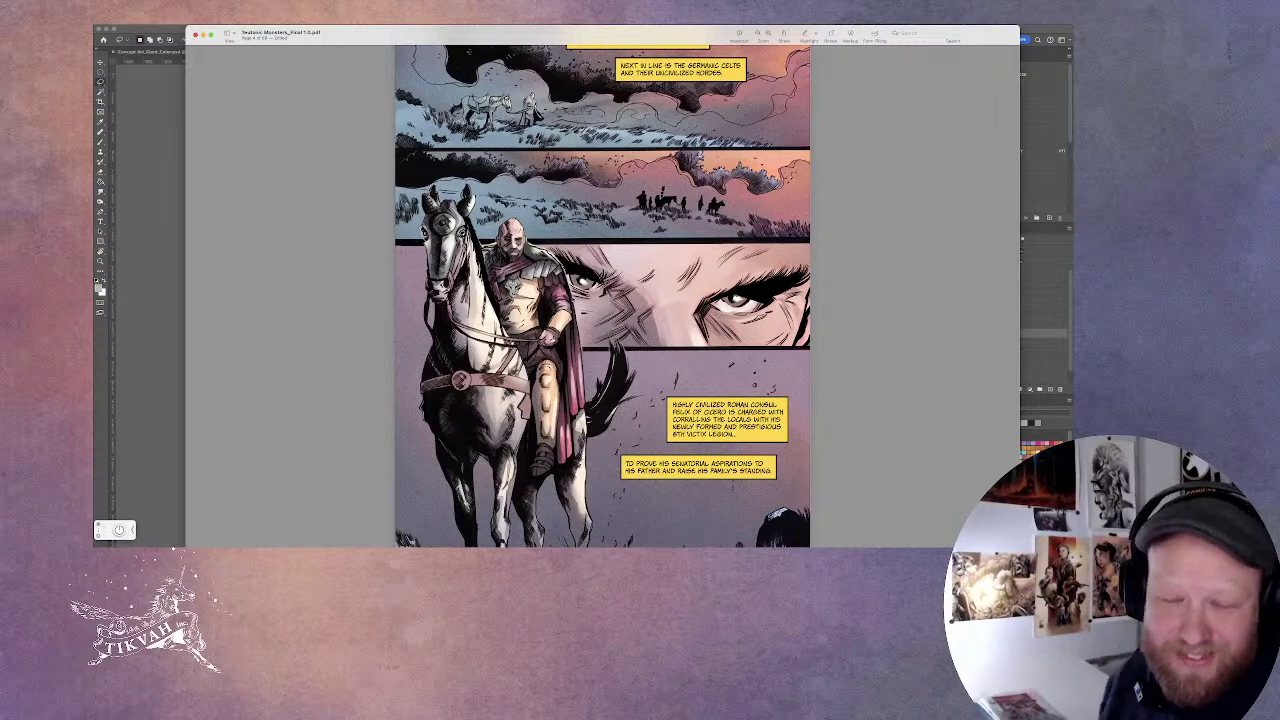
scroll(602, 300, up, 1)
Examine comic page 5, from the battlefield and trumpet panels to the row of soldiers with shields.
scroll(602, 297, down, 10)
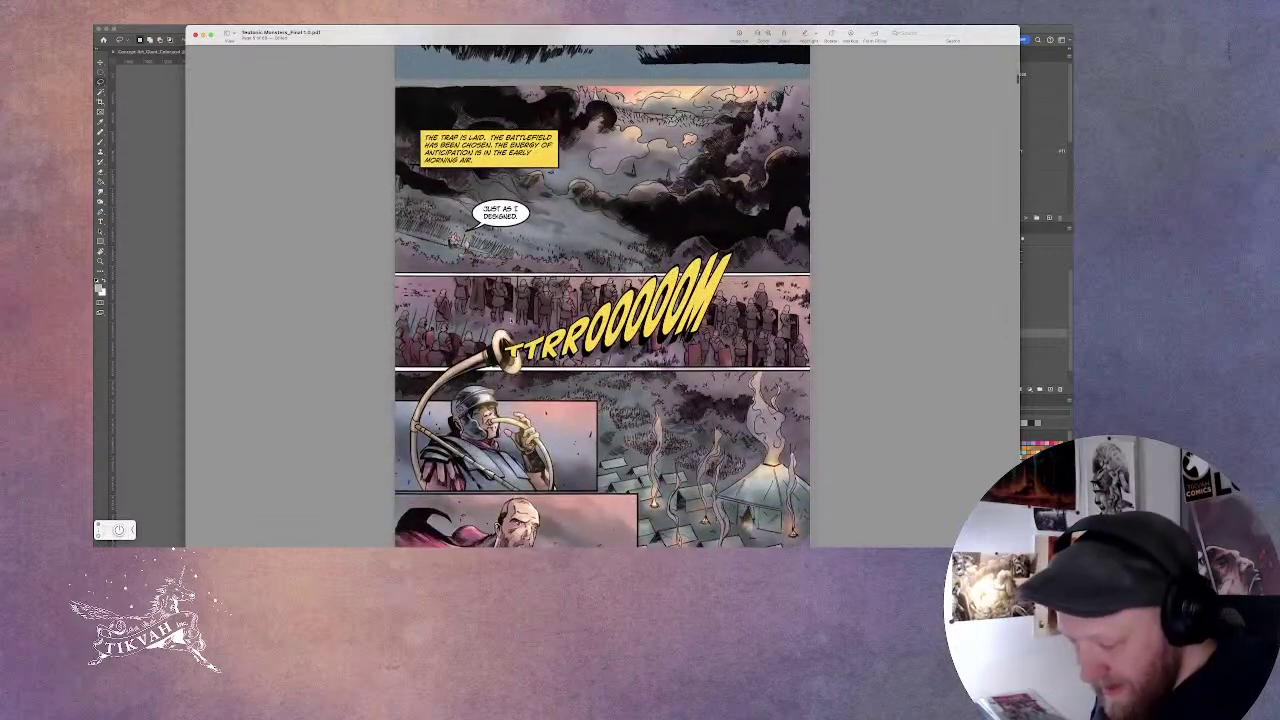
scroll(511, 320, down, 3)
scroll(511, 320, down, 3)
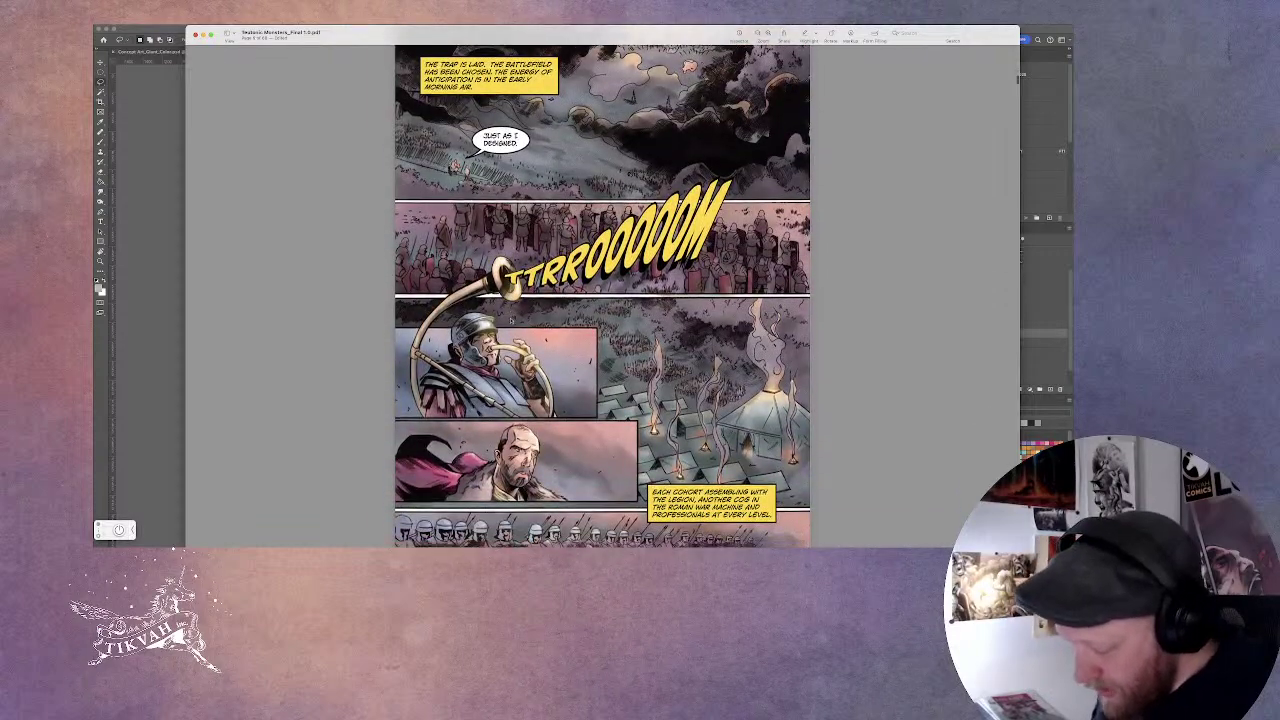
scroll(603, 297, down, 2)
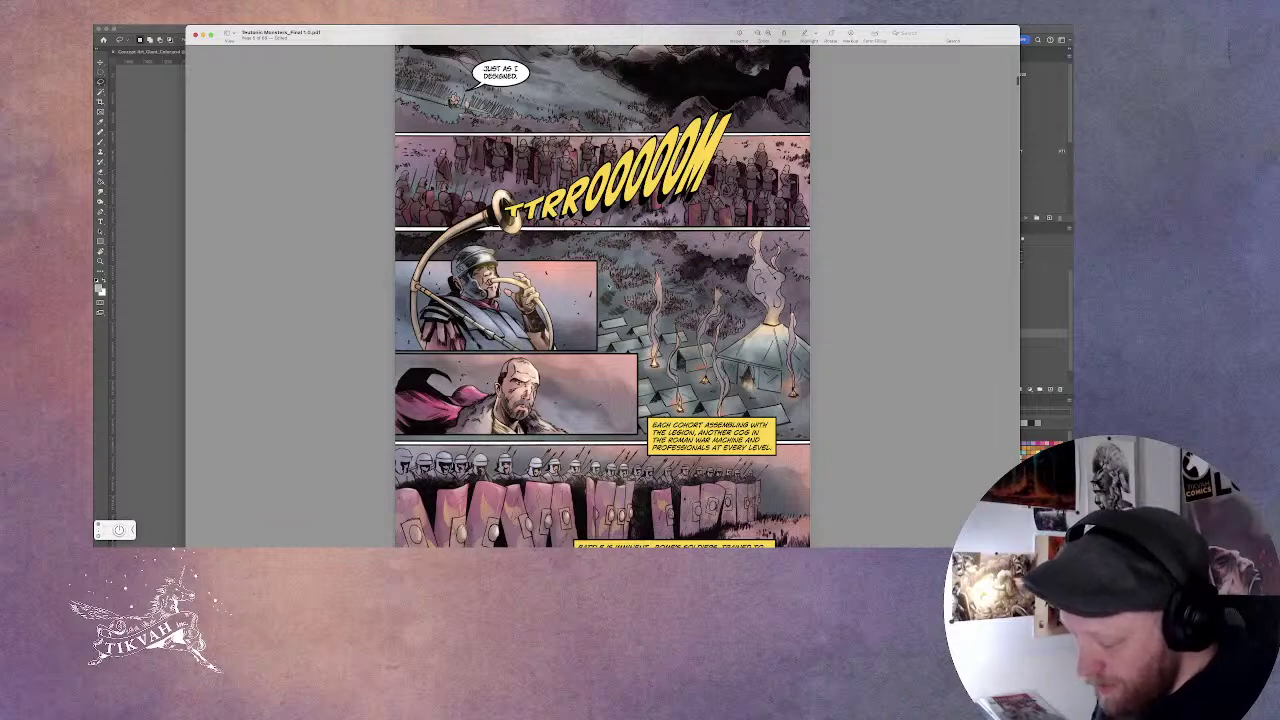
scroll(729, 350, up, 4)
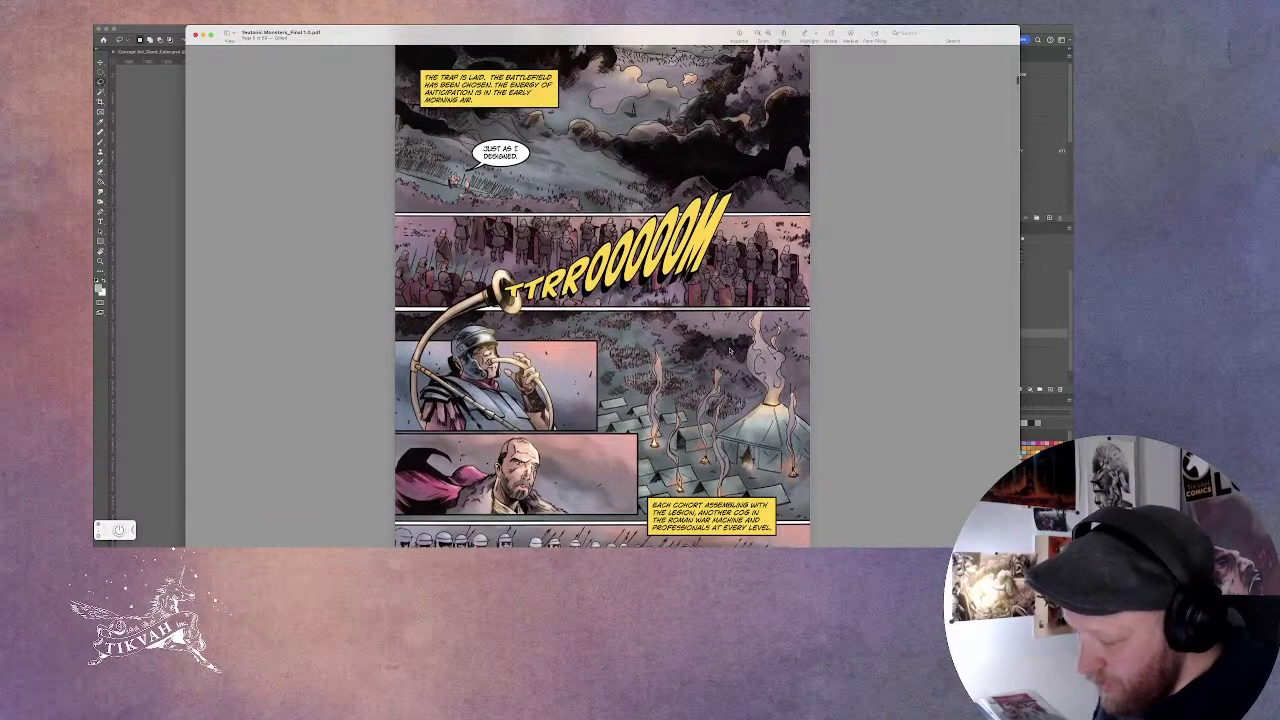
scroll(730, 351, up, 1)
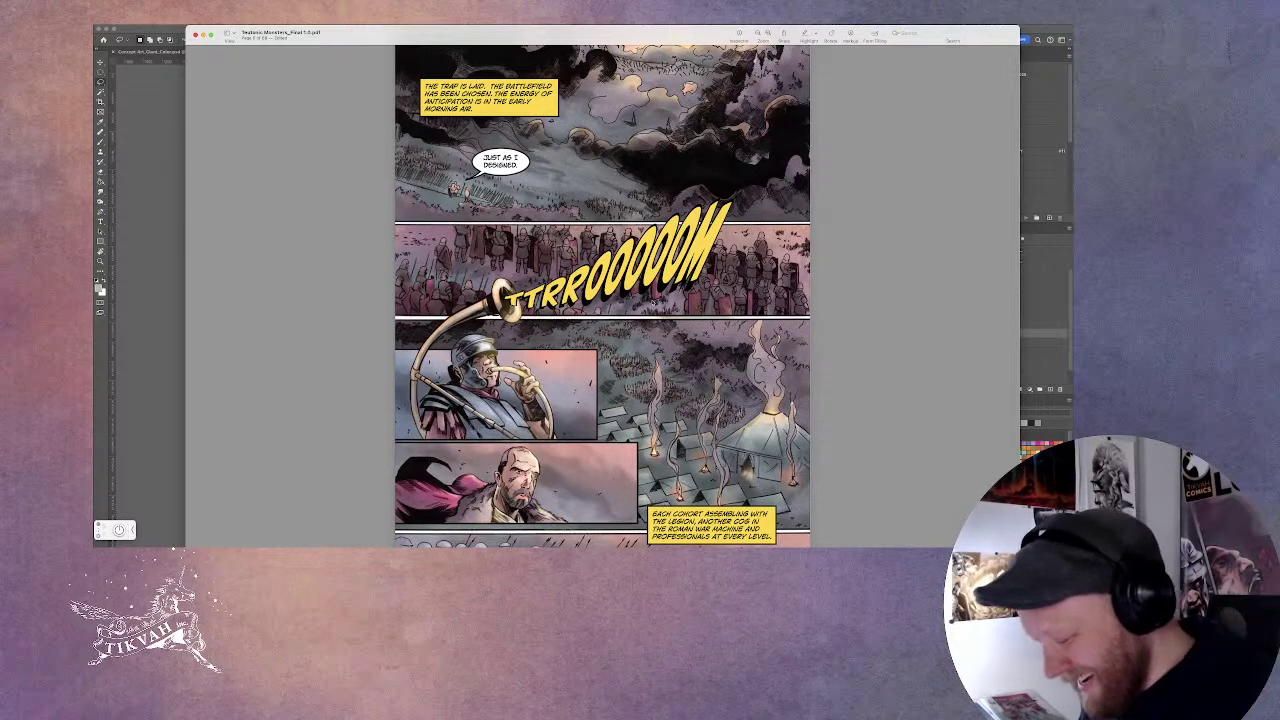
scroll(602, 290, down, 3)
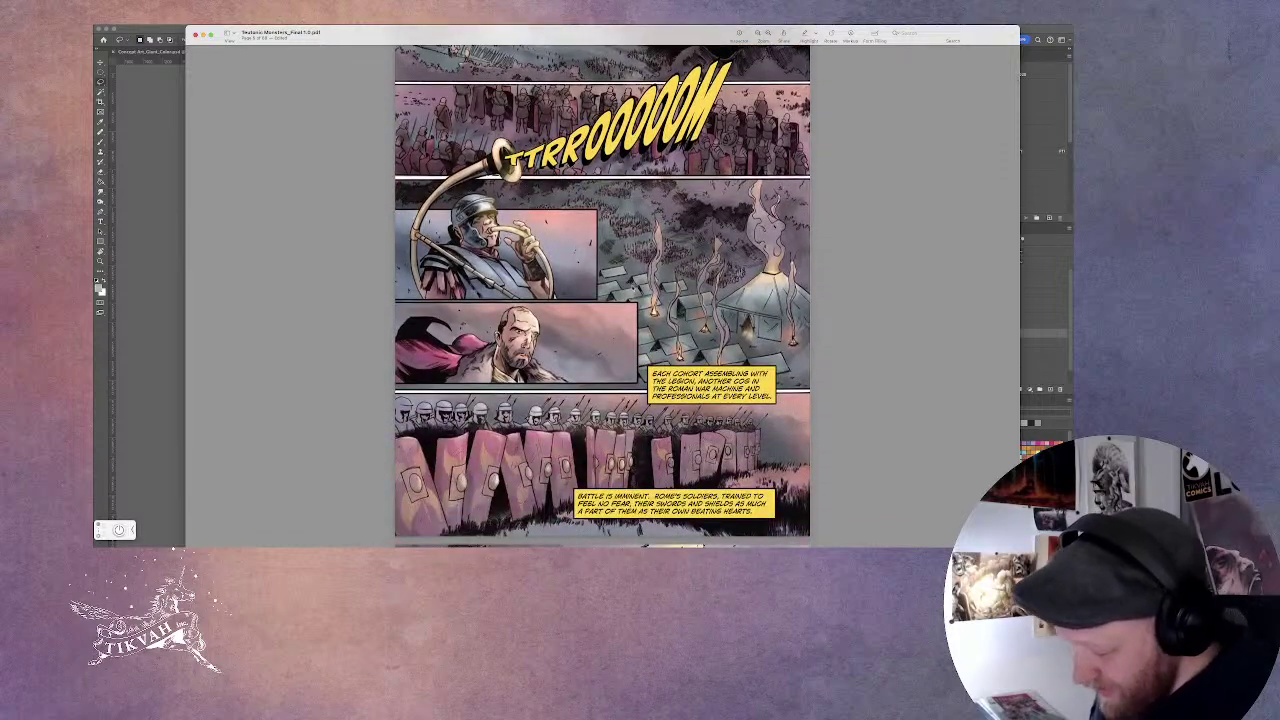
scroll(602, 296, down, 3)
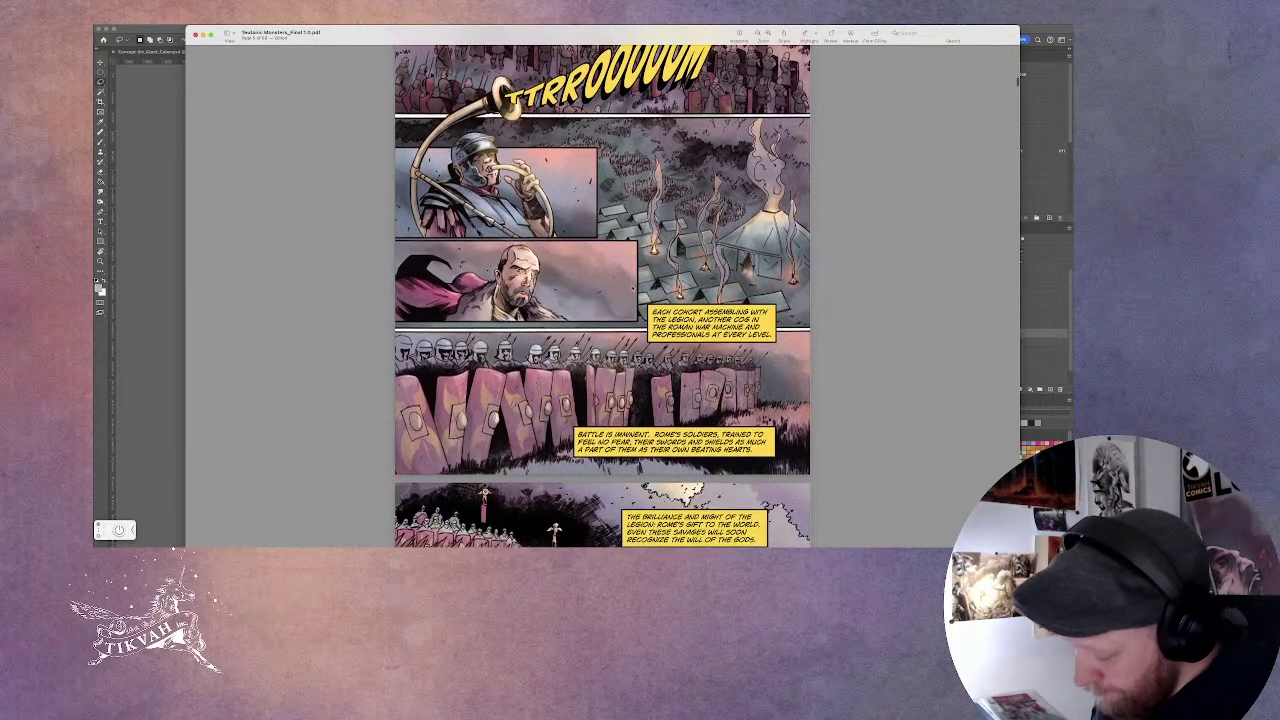
Read comic page 6, from the ranks of the legion to the consul raising his sword overhead.
scroll(602, 296, down, 3)
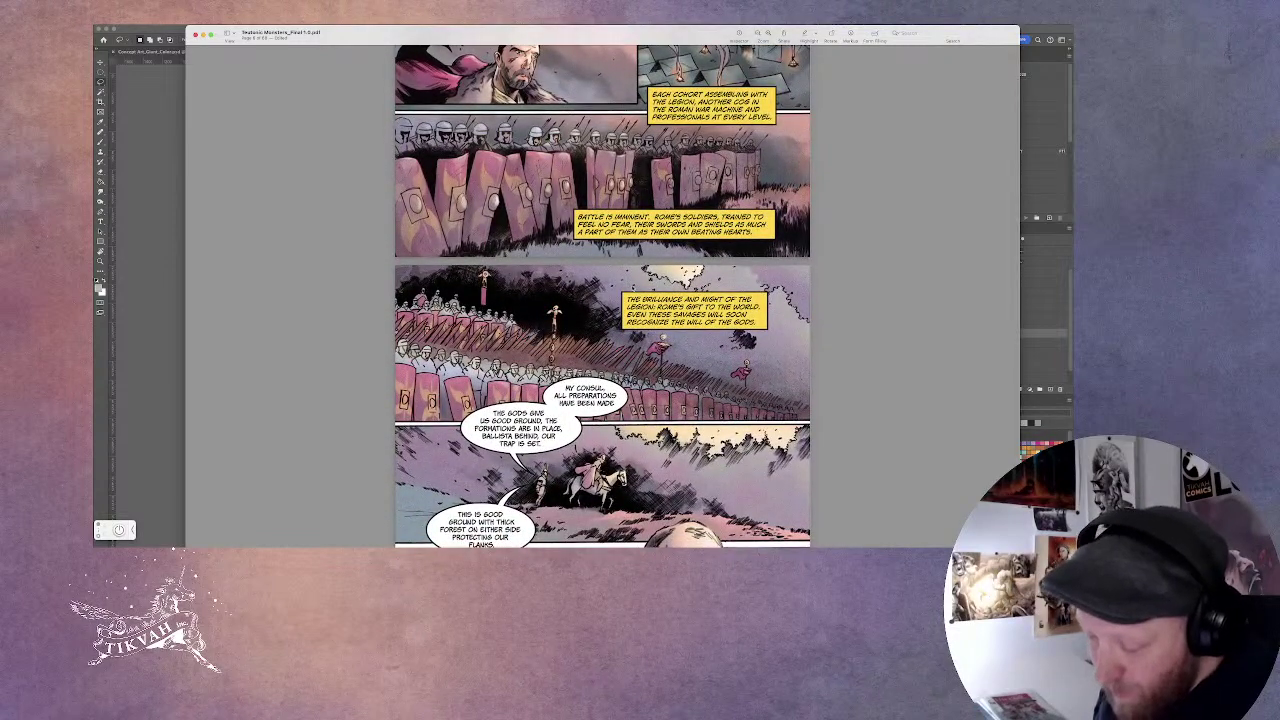
scroll(602, 296, down, 3)
scroll(602, 296, down, 2)
scroll(602, 296, down, 2)
scroll(632, 288, down, 1)
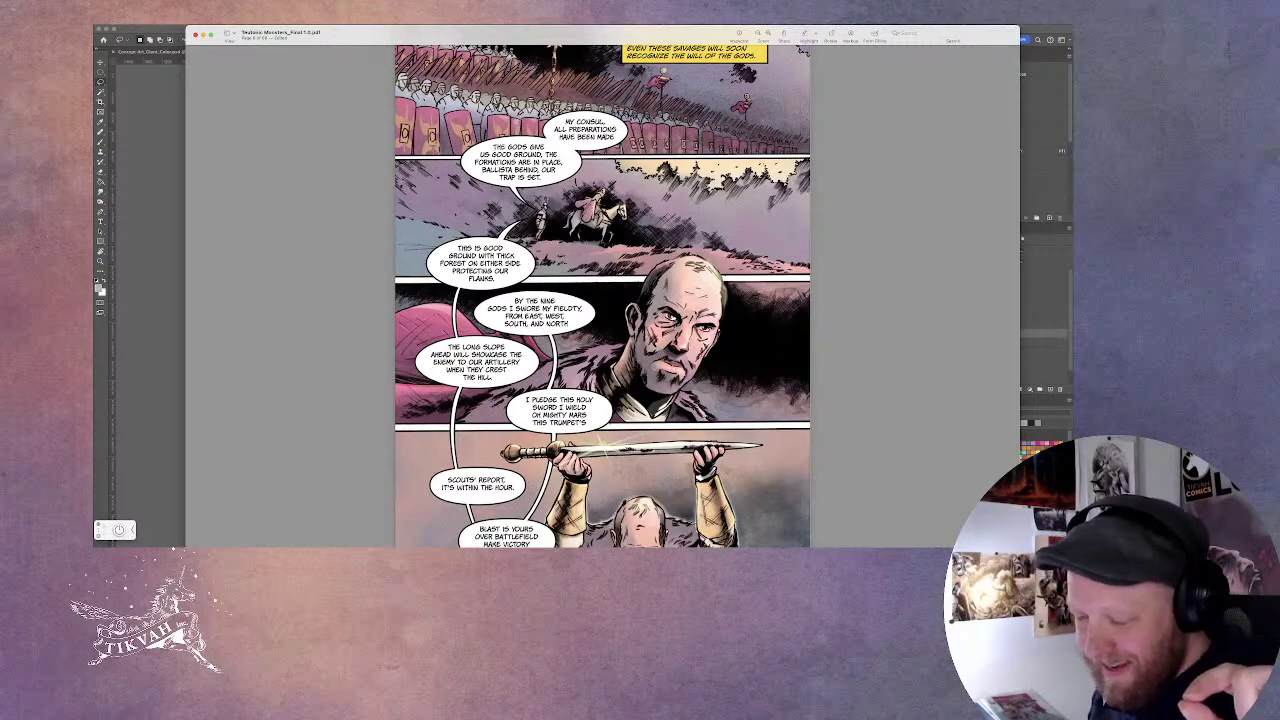
scroll(602, 296, up, 1)
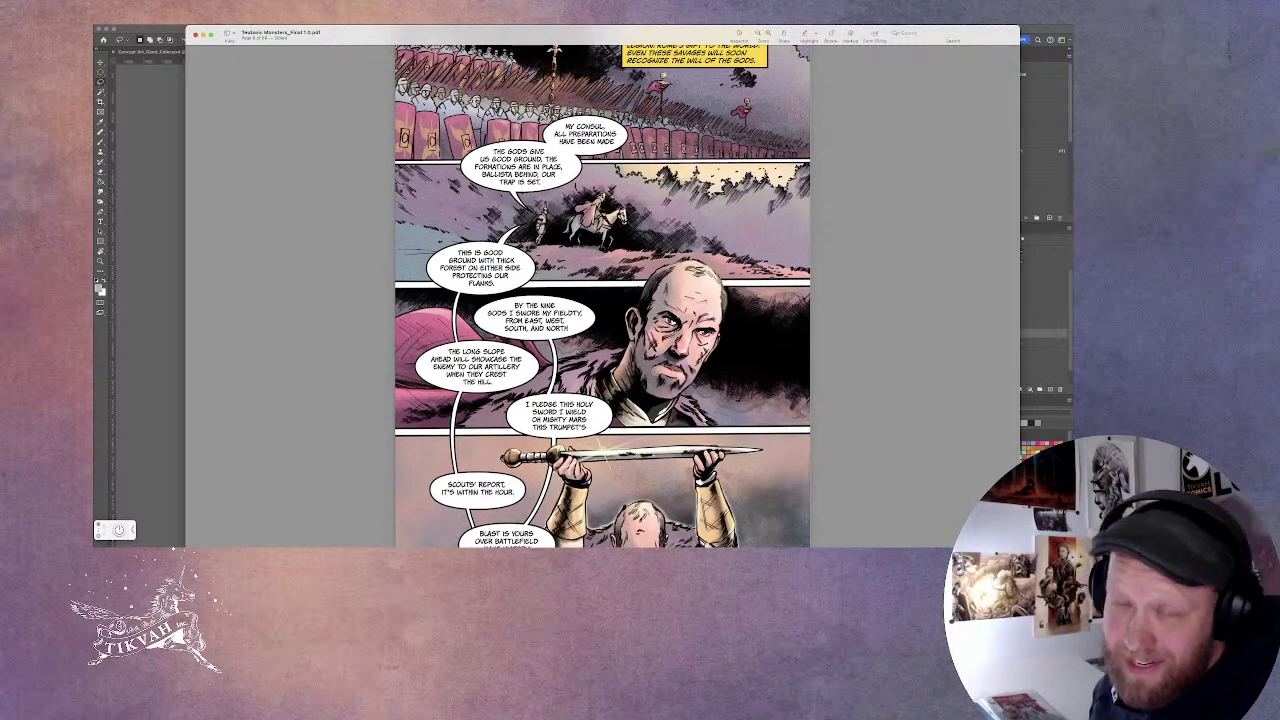
scroll(603, 287, down, 5)
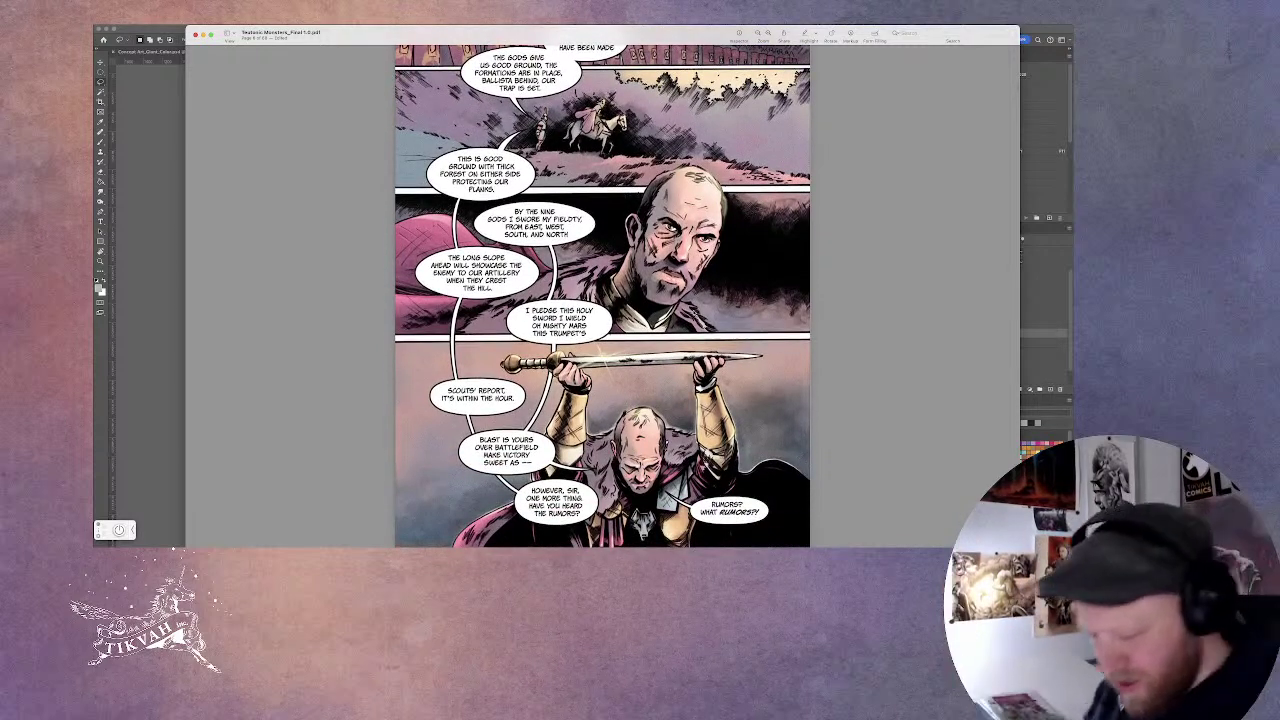
scroll(602, 296, down, 18)
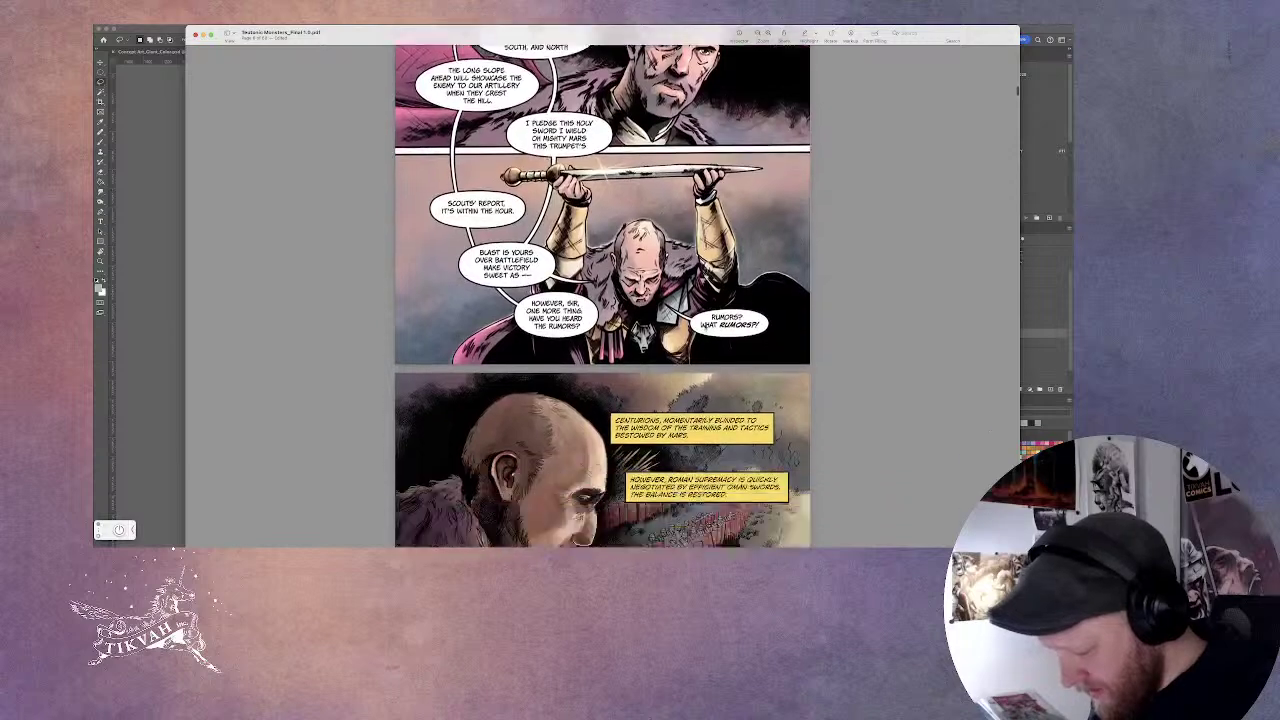
Examine comic pages 7 and 8, following the consul's conversation with the centurion about the giants and Rome's might.
scroll(603, 290, down, 16)
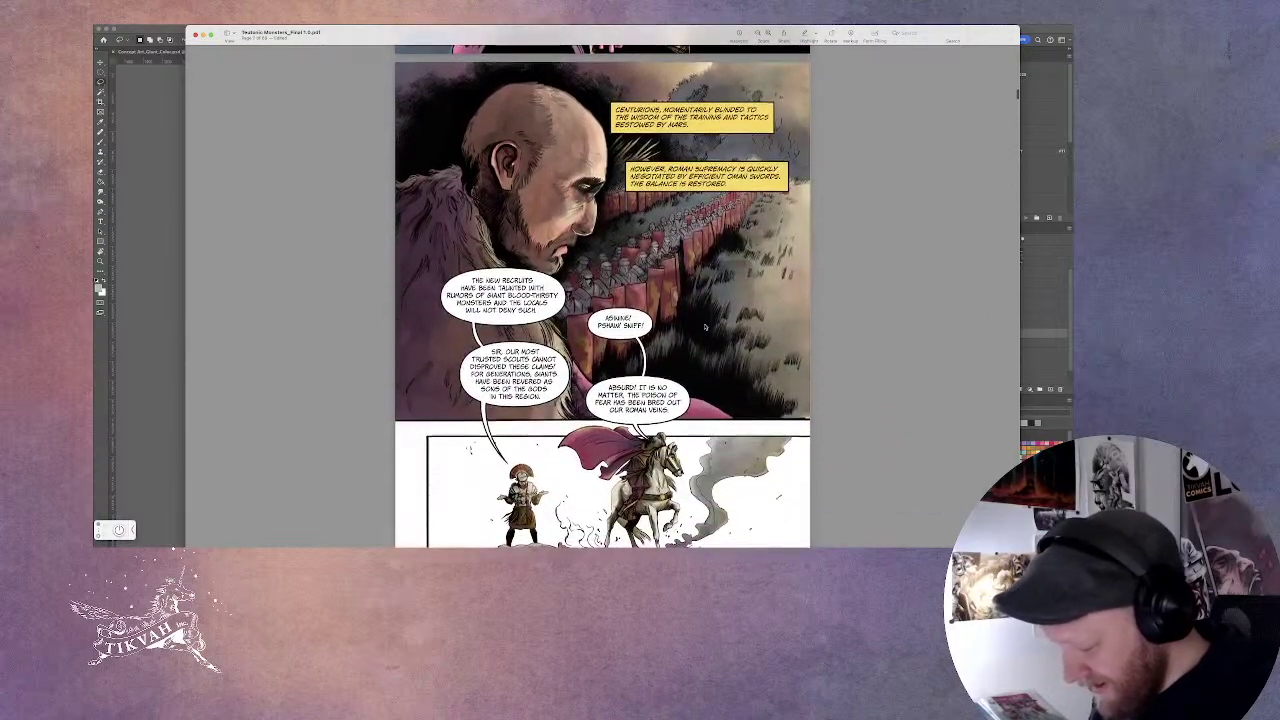
scroll(602, 296, down, 16)
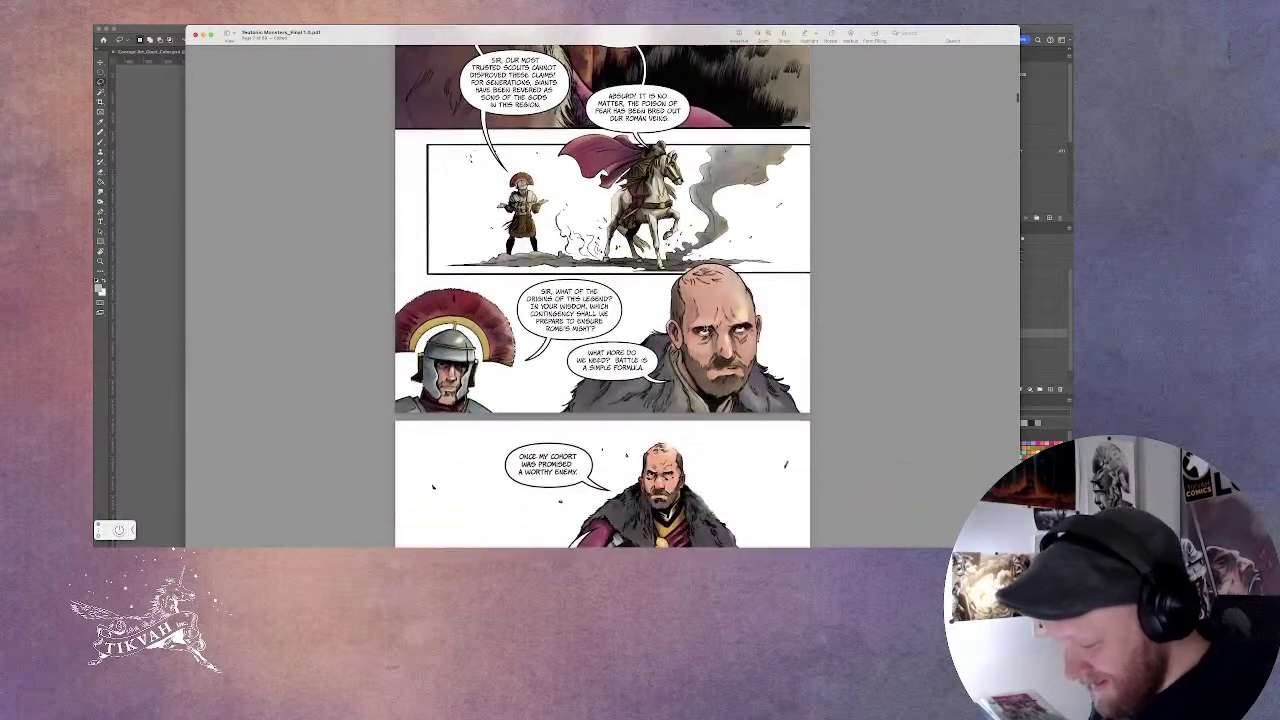
scroll(602, 296, down, 14)
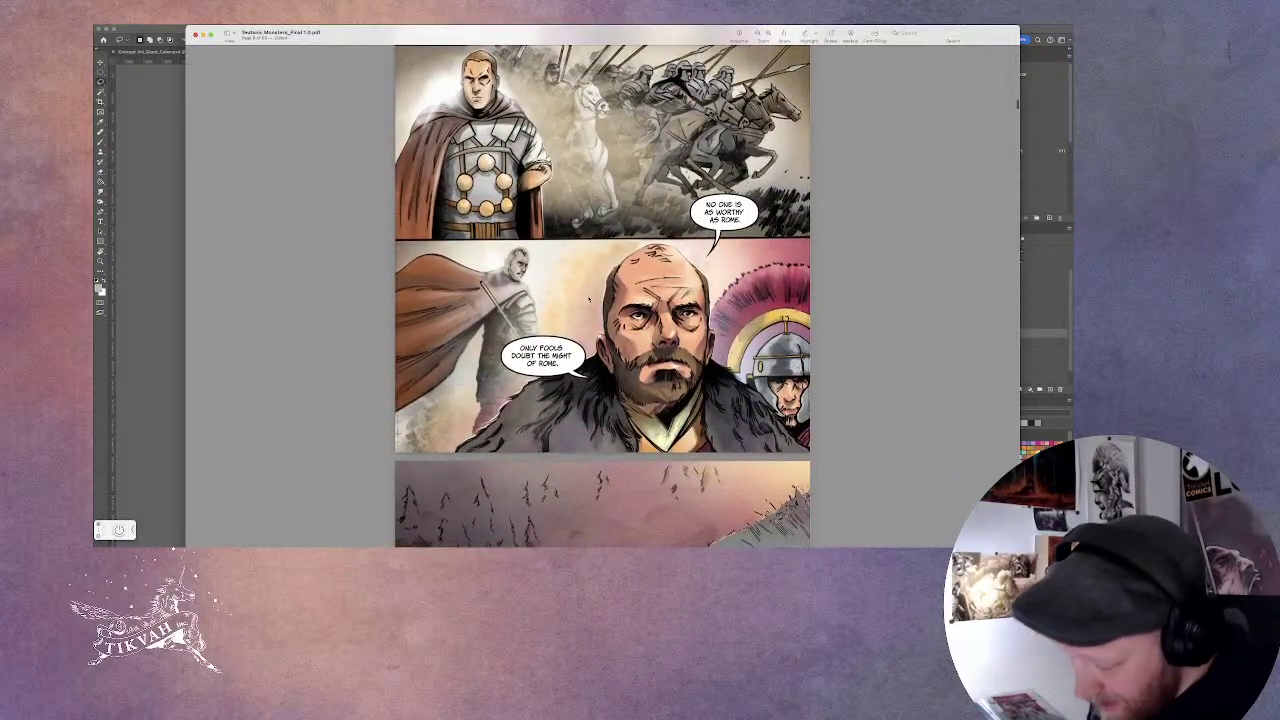
Examine the full-page illustration on page 9, from the wooded hillside down to the consul's horse and the centurion.
scroll(589, 298, down, 8)
scroll(589, 298, down, 2)
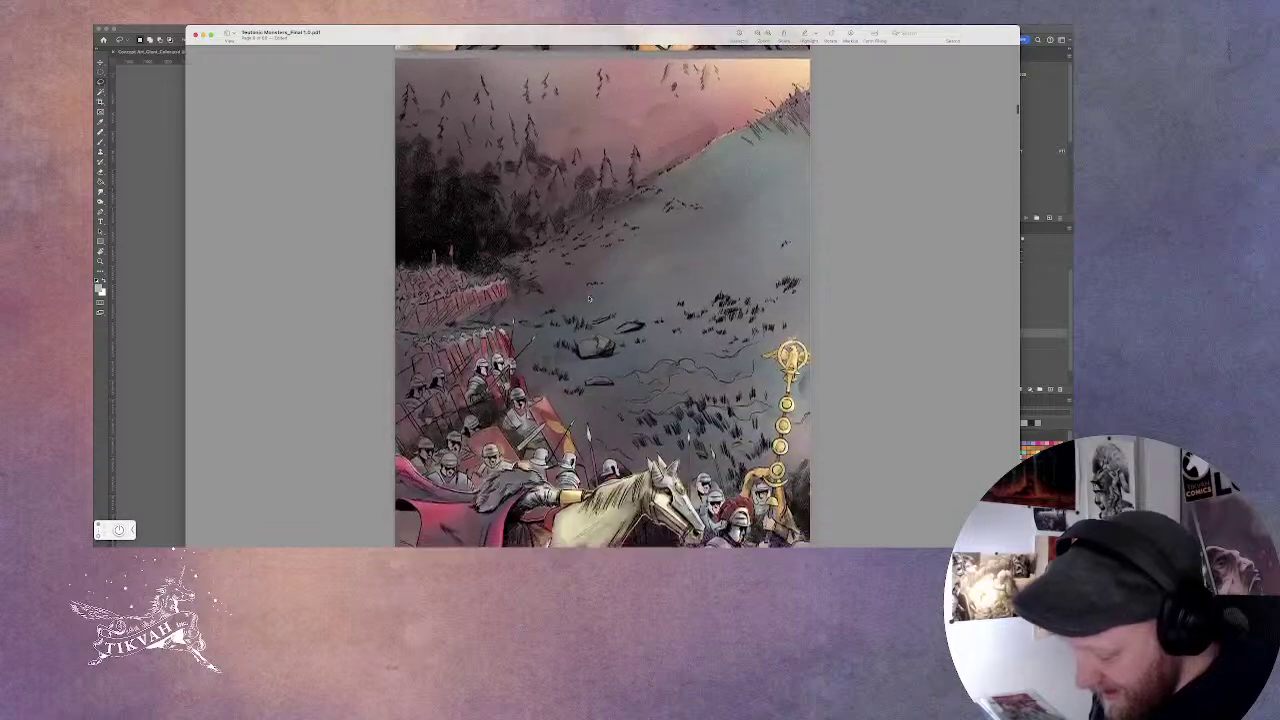
scroll(589, 298, down, 5)
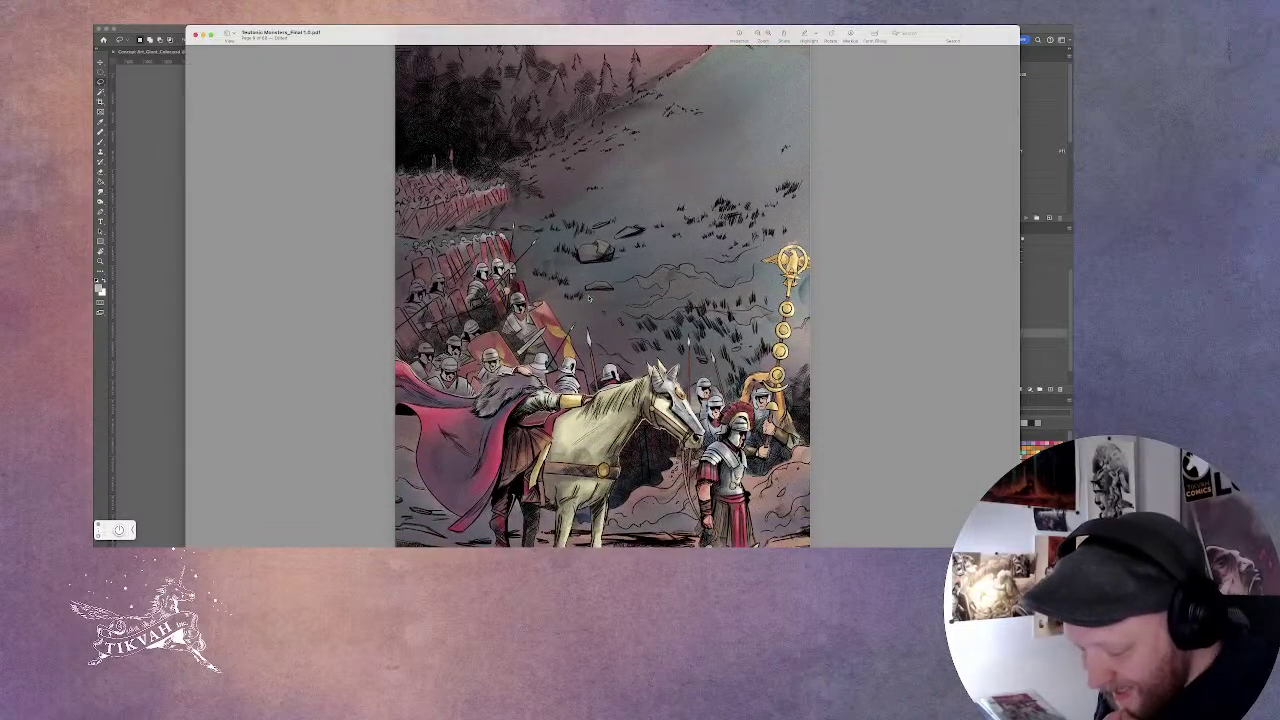
scroll(589, 298, down, 2)
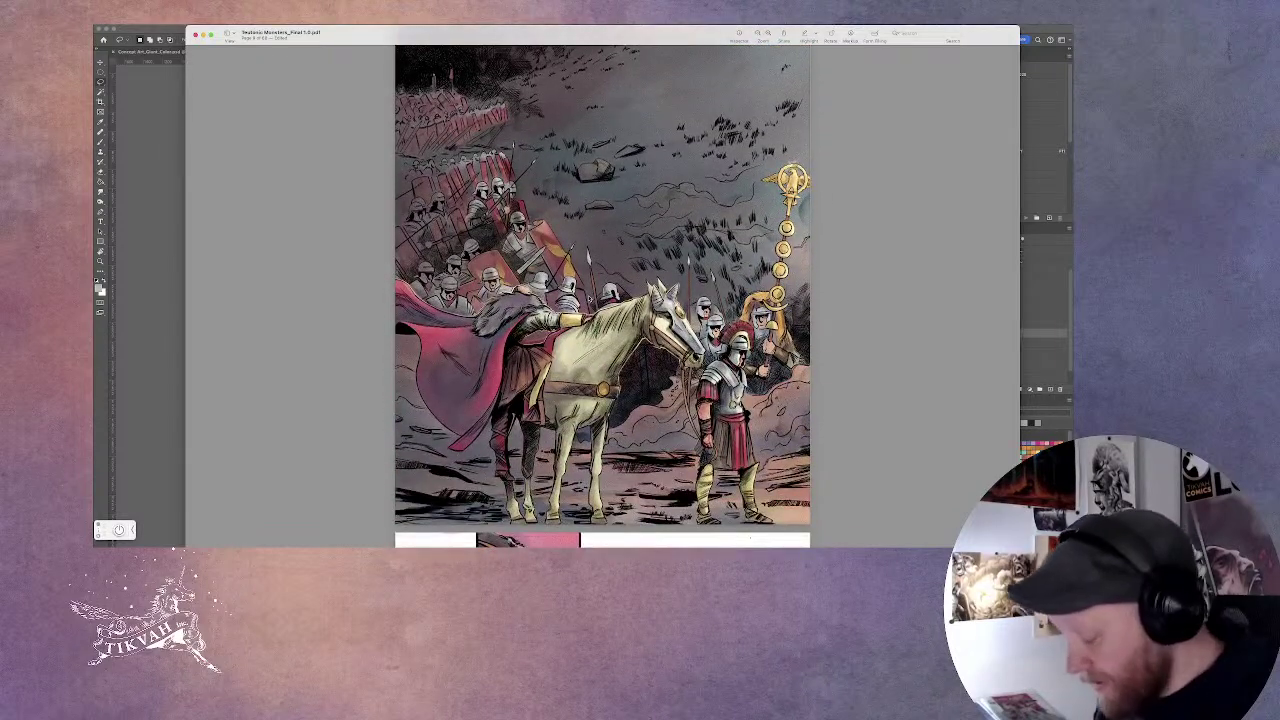
scroll(600, 296, up, 5)
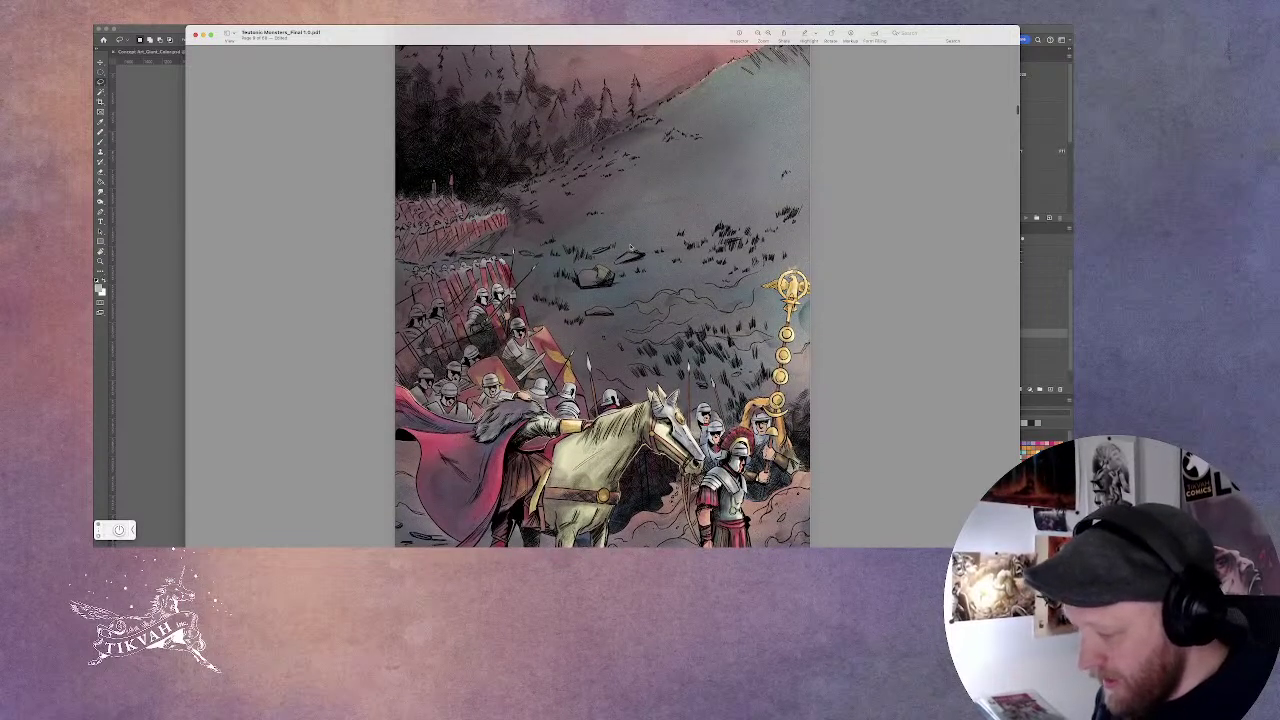
scroll(630, 248, up, 8)
scroll(630, 247, down, 5)
scroll(630, 247, down, 1)
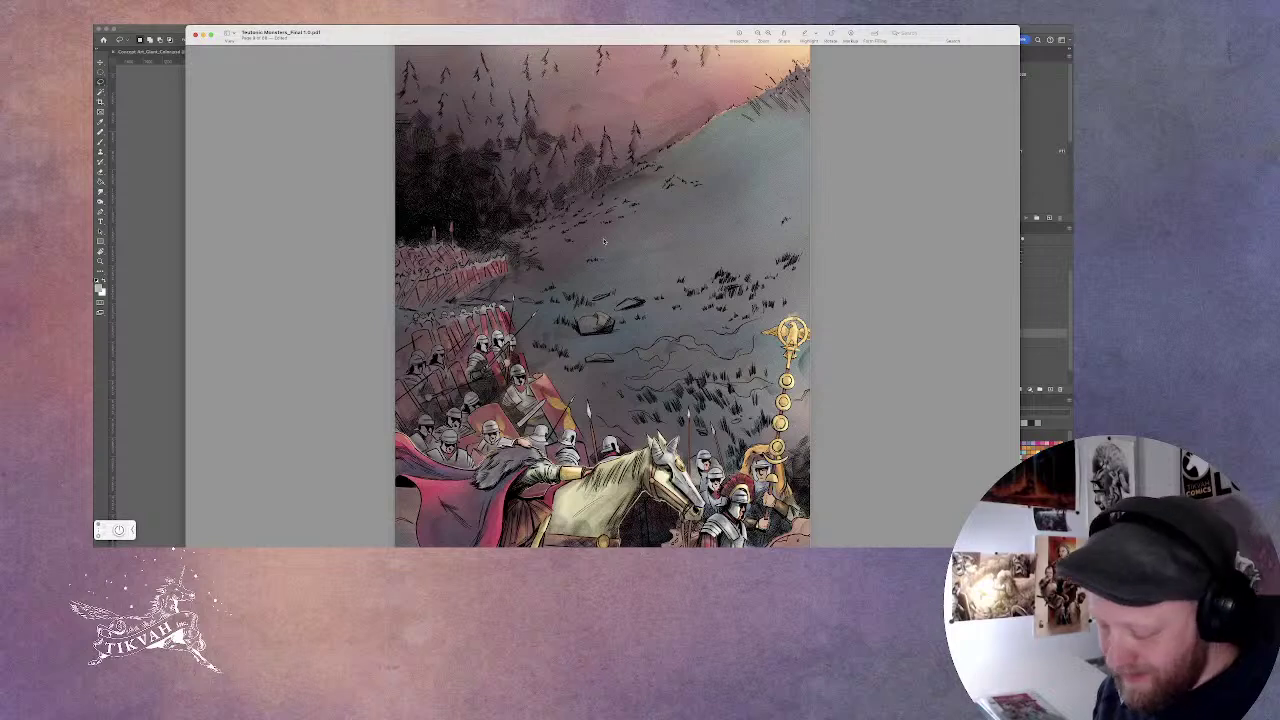
scroll(603, 241, down, 5)
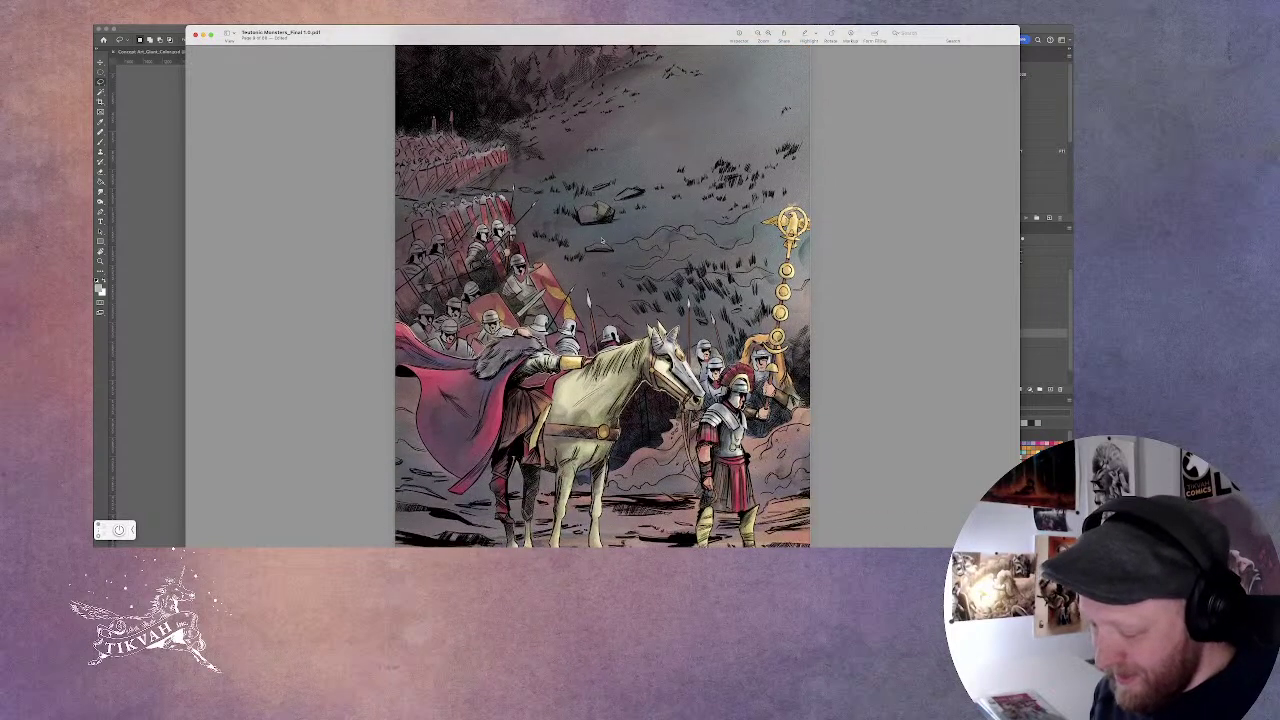
scroll(602, 241, down, 3)
scroll(603, 241, down, 8)
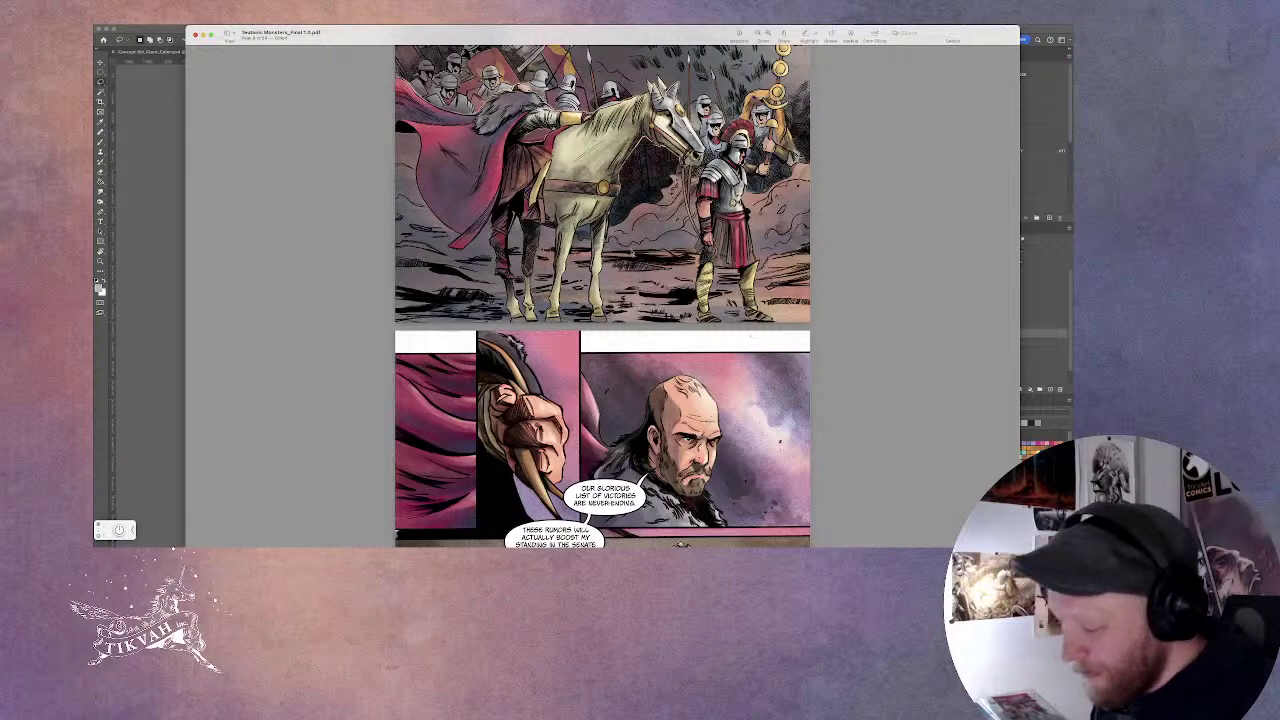
Read comic page 10, from the clenched fist and consul portrait to the silhouetted soldiers around the standard.
scroll(585, 256, down, 4)
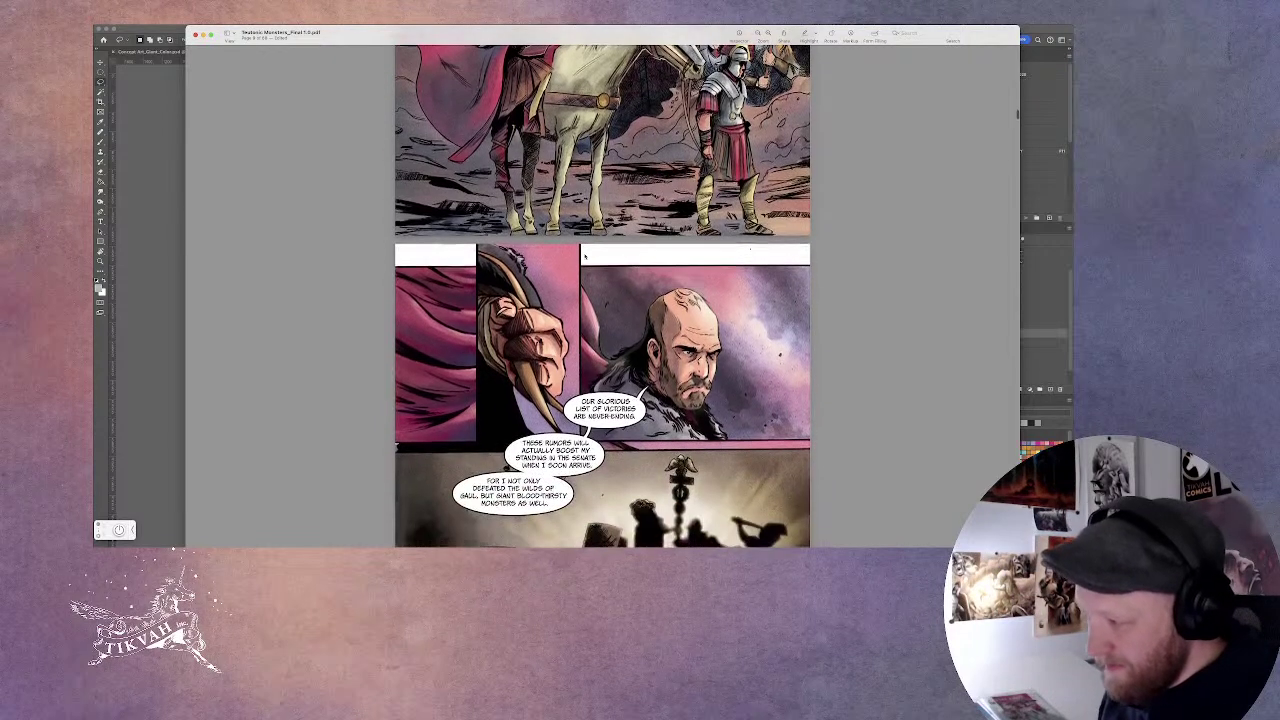
scroll(585, 256, down, 1)
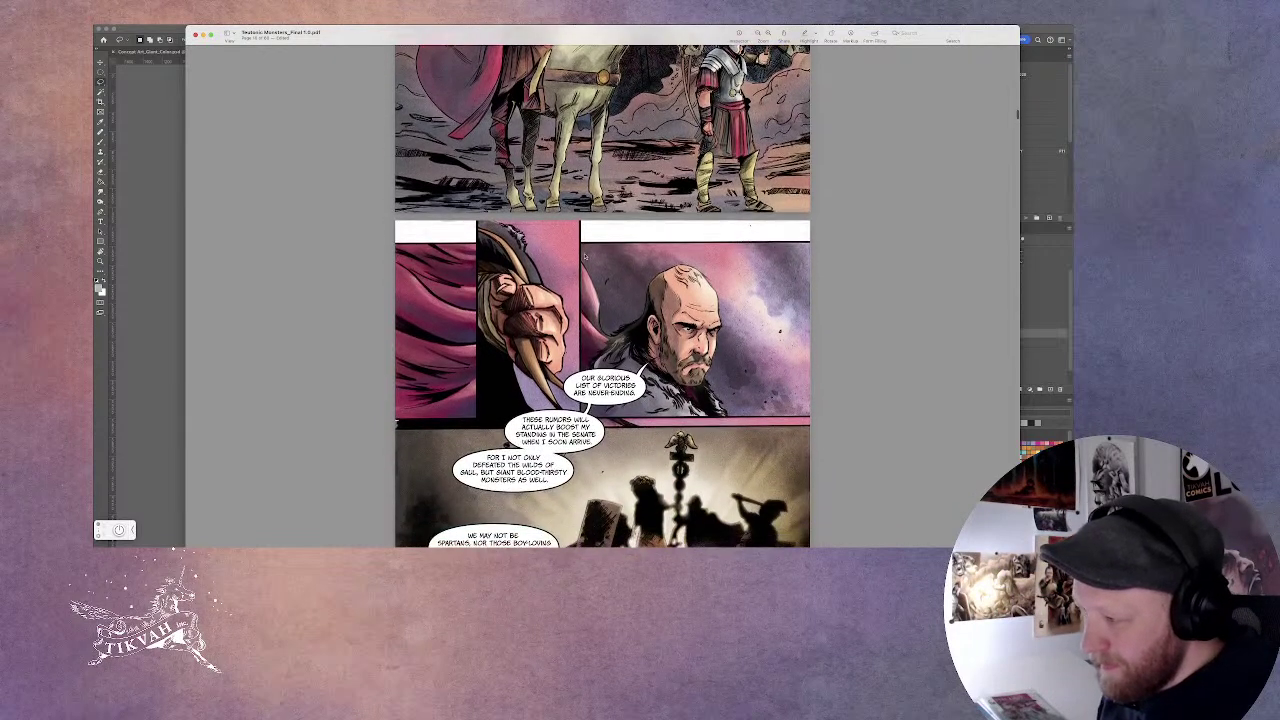
scroll(585, 256, down, 1)
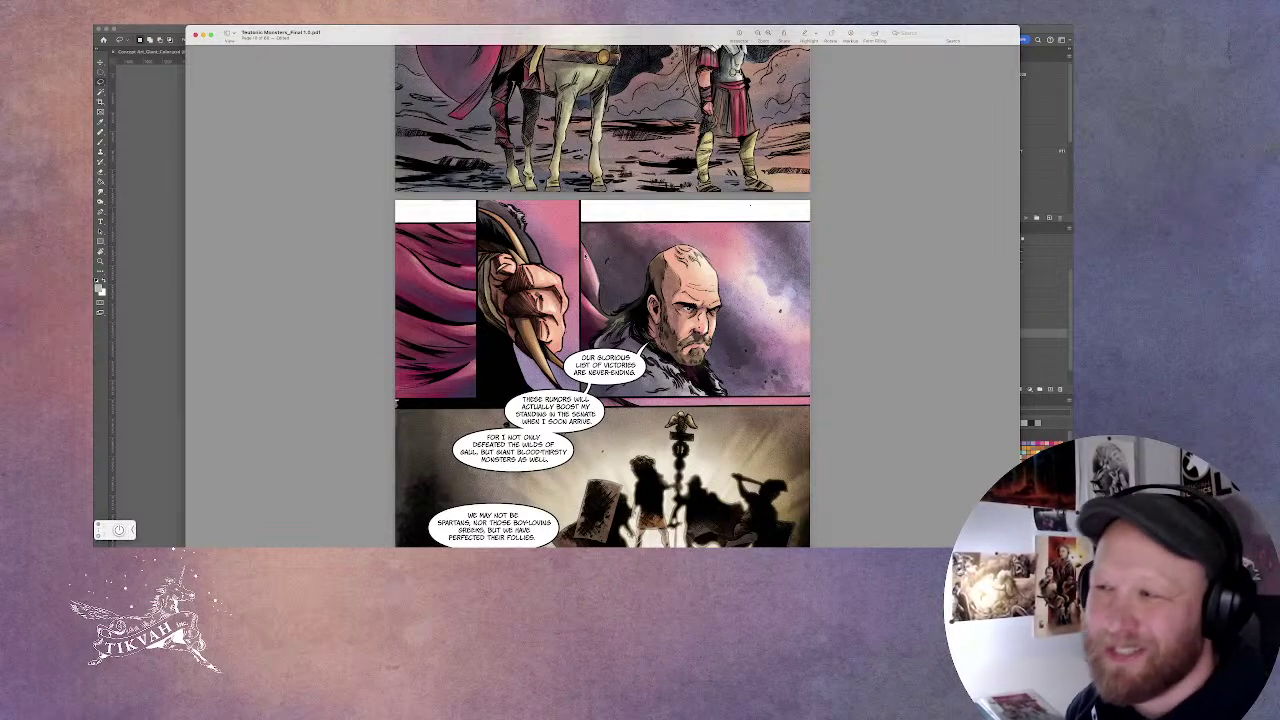
scroll(603, 295, up, 1)
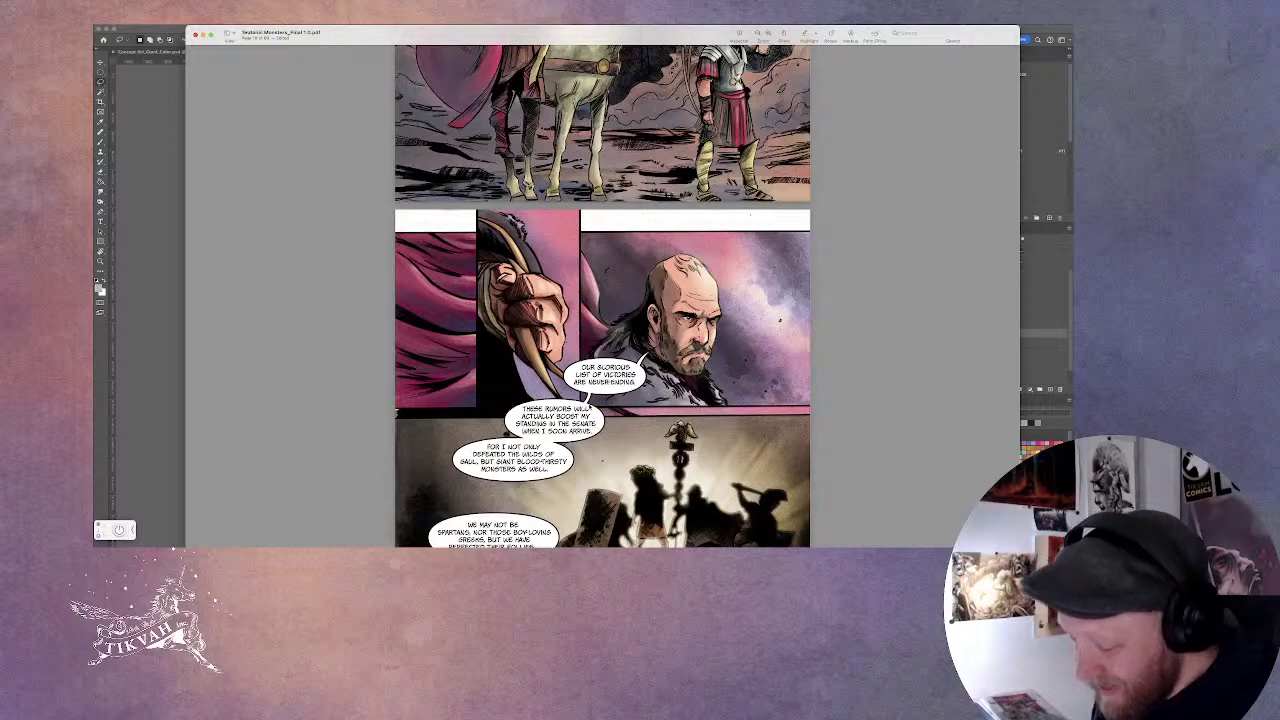
scroll(618, 159, down, 4)
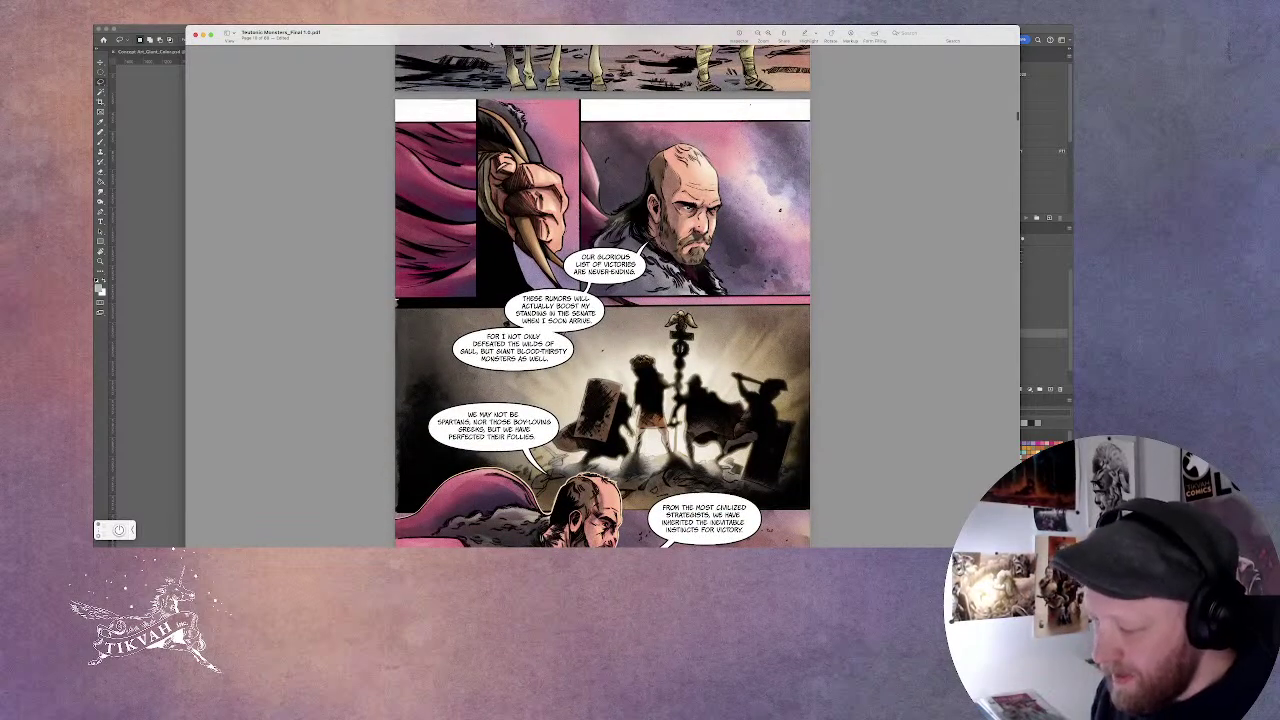
View the Roman soldiers concept art in Photoshop, and return to the comic PDF and move its window up.
key(super+w)
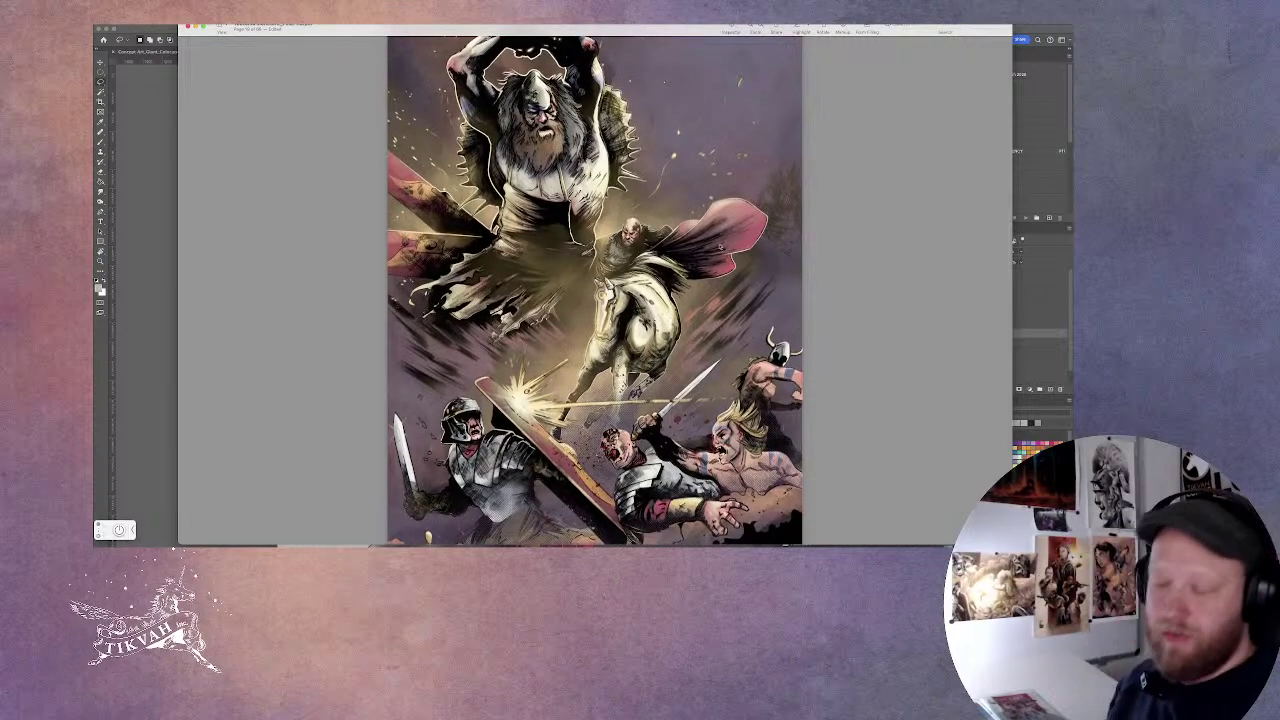
key(super+Tab)
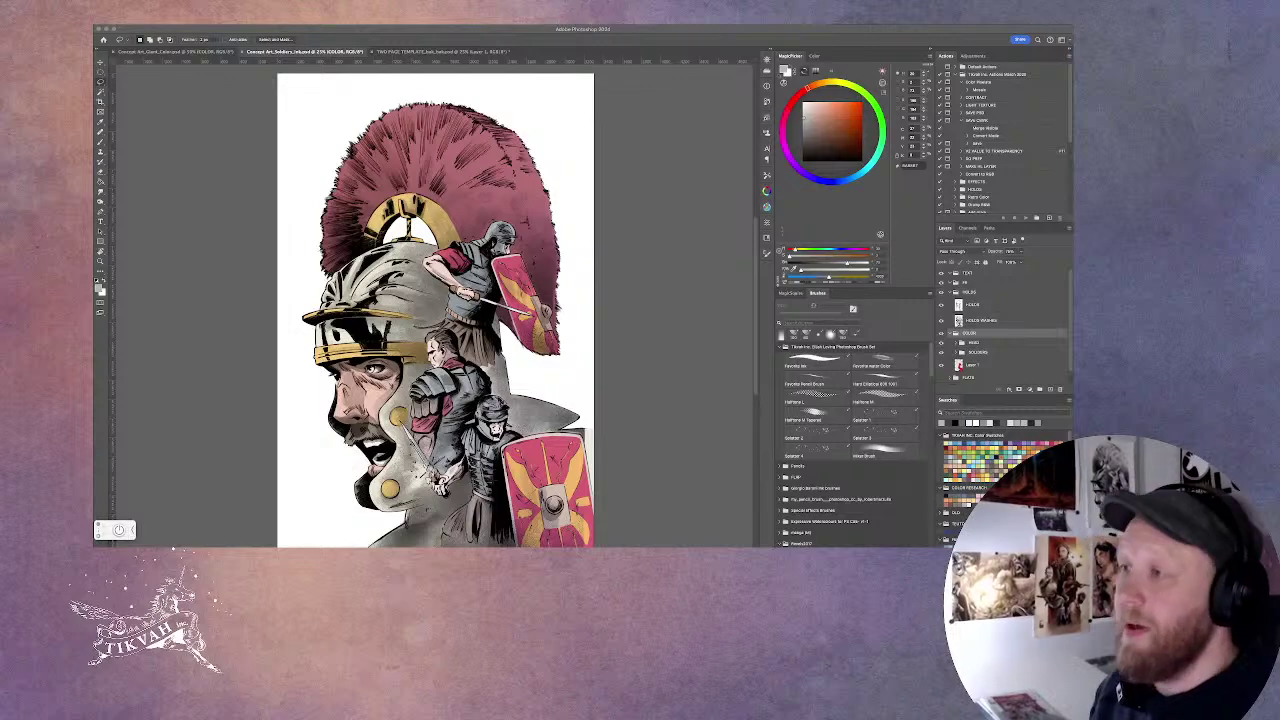
click(429, 54)
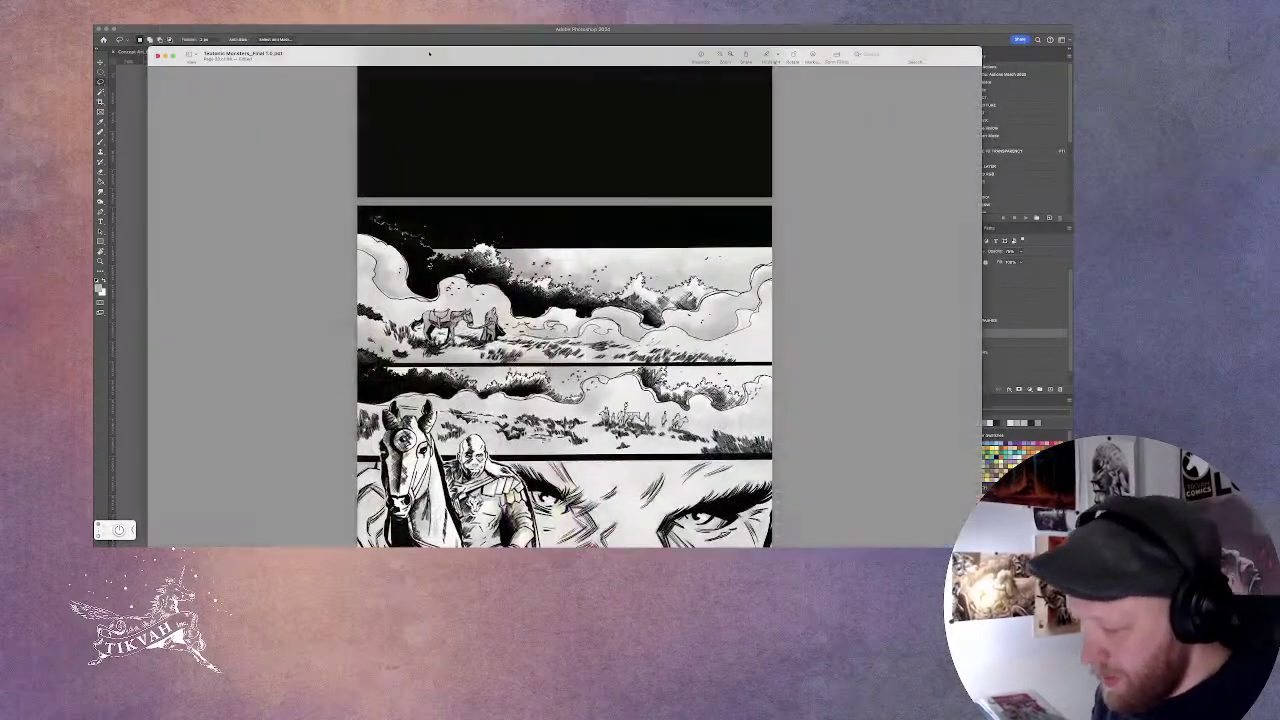
drag(429, 54, 427, 31)
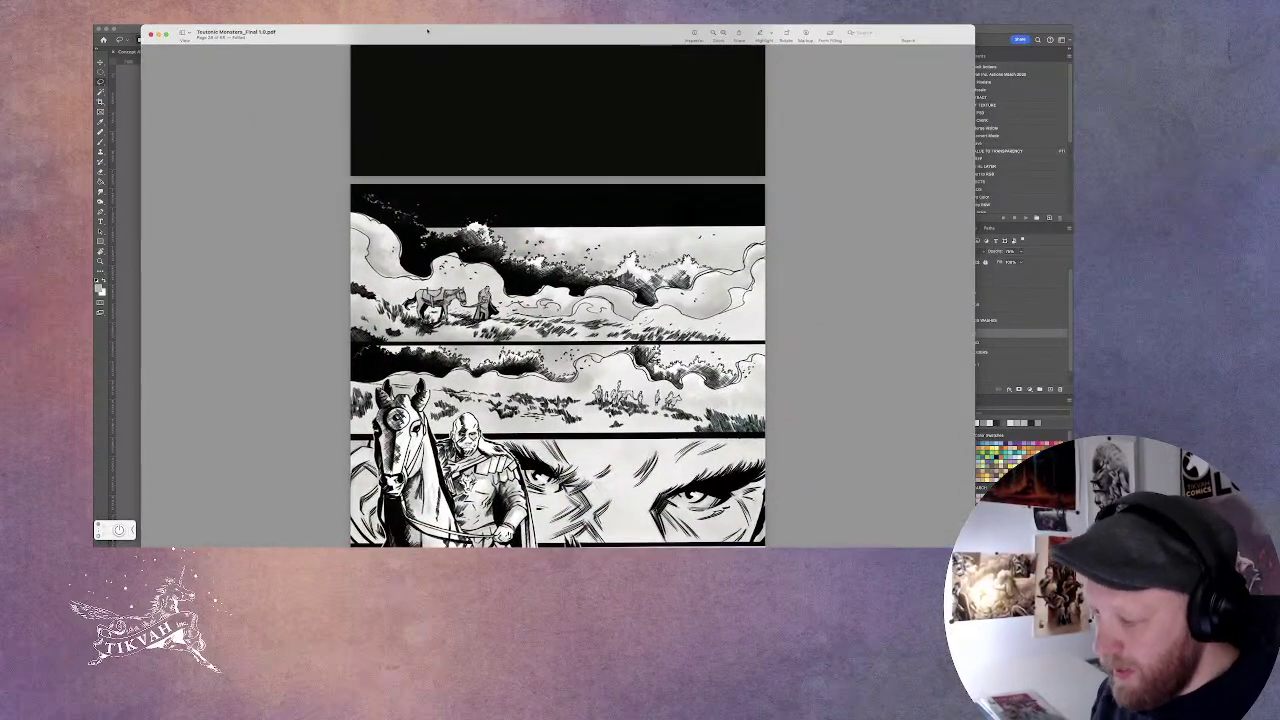
Look over the inked black-and-white page with the mounted consul and the solid black pages before it.
scroll(557, 300, down, 5)
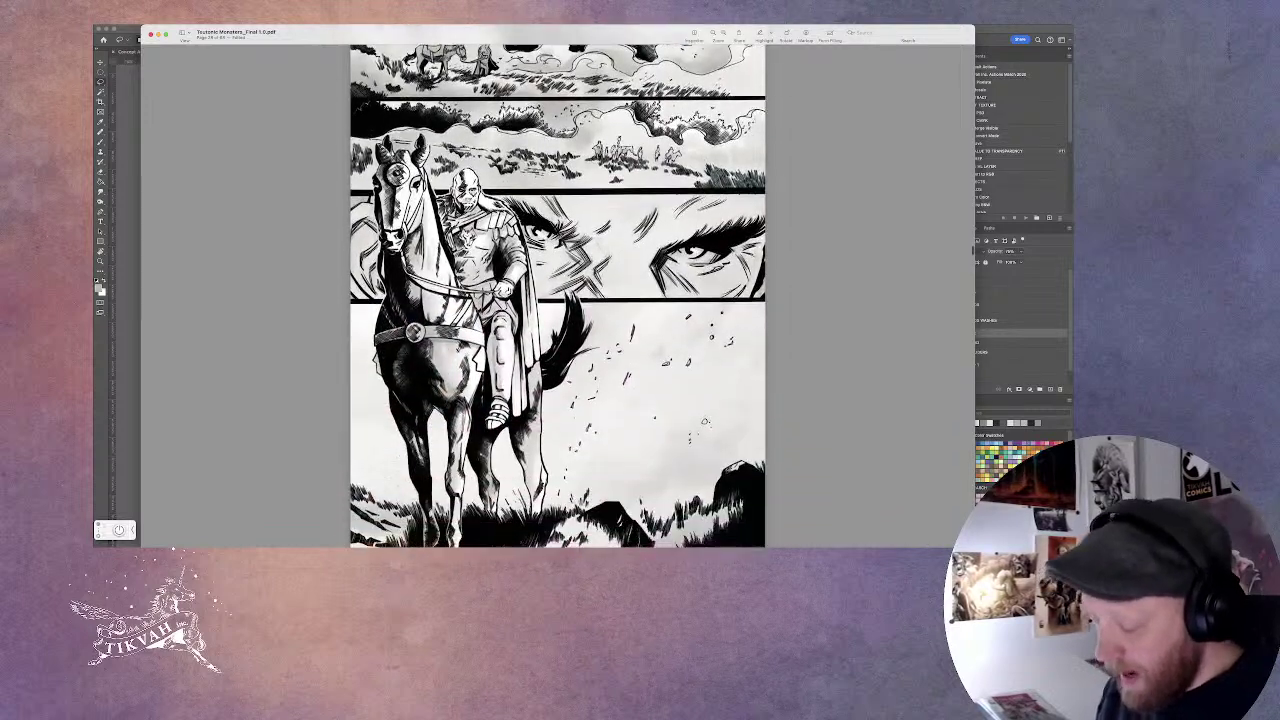
scroll(557, 300, up, 3)
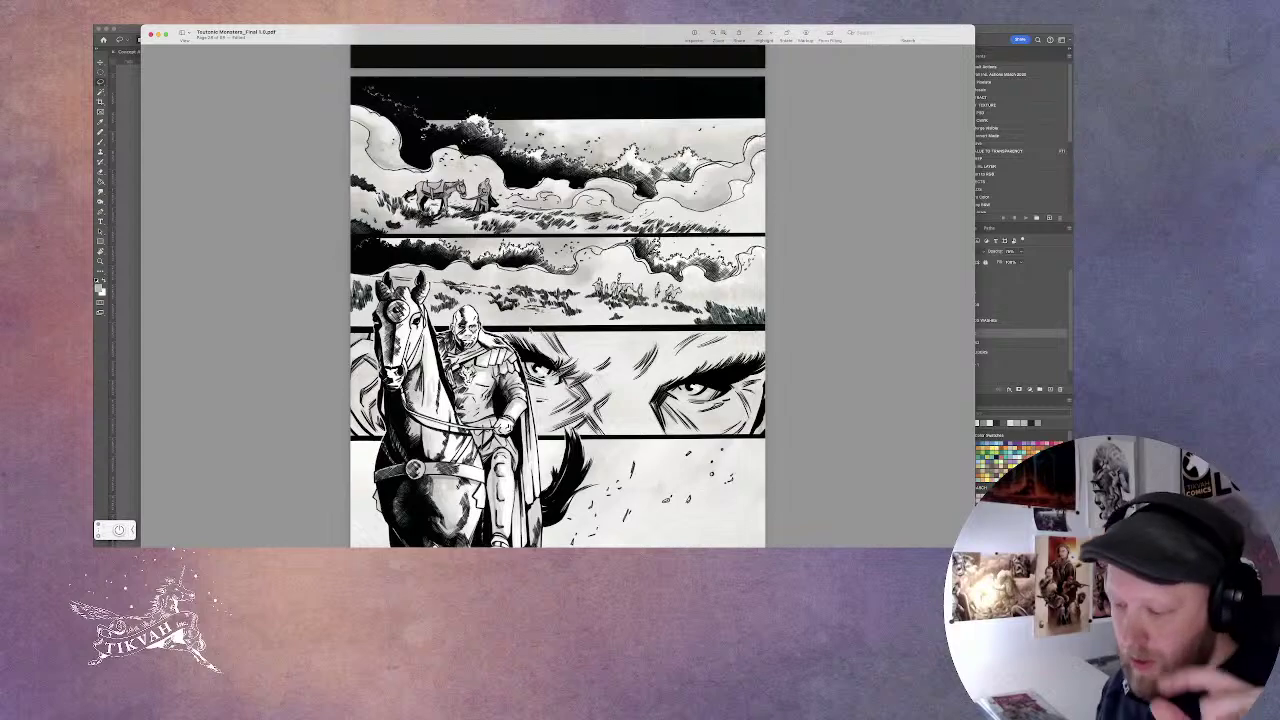
scroll(530, 330, up, 10)
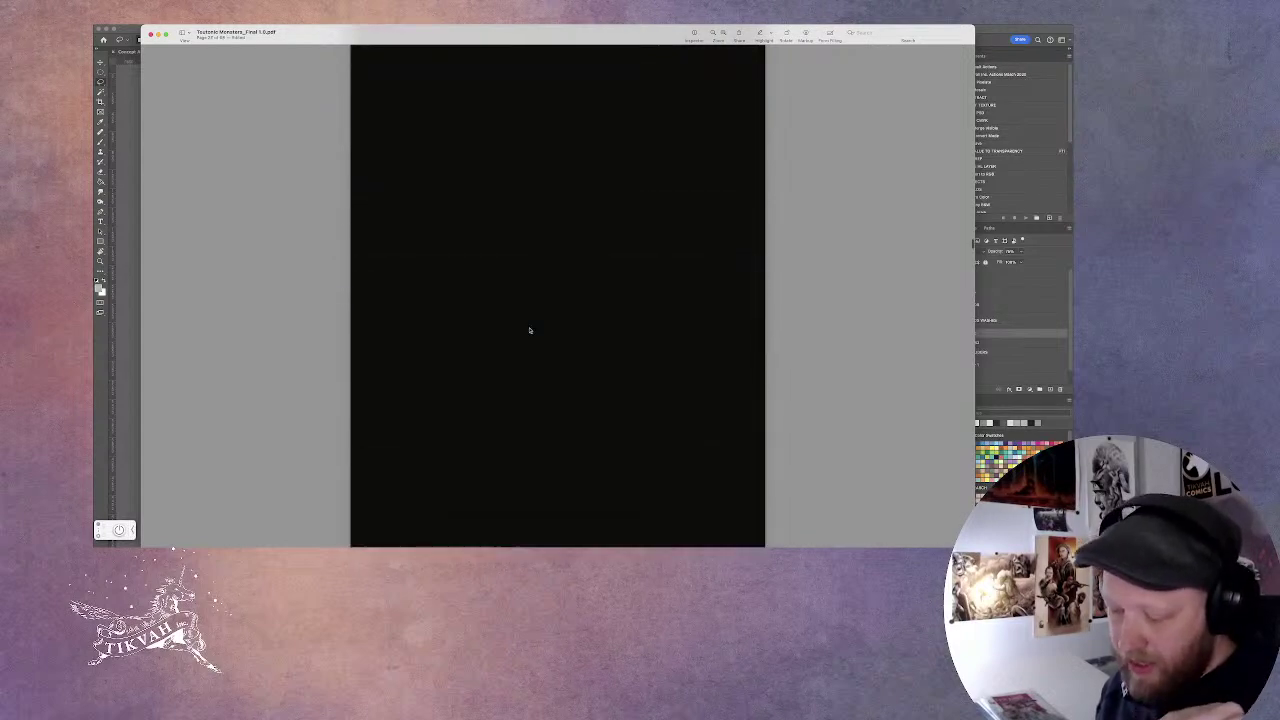
scroll(530, 330, down, 10)
scroll(530, 330, up, 5)
scroll(530, 330, up, 10)
scroll(530, 330, up, 5)
scroll(530, 330, down, 5)
scroll(530, 330, down, 5)
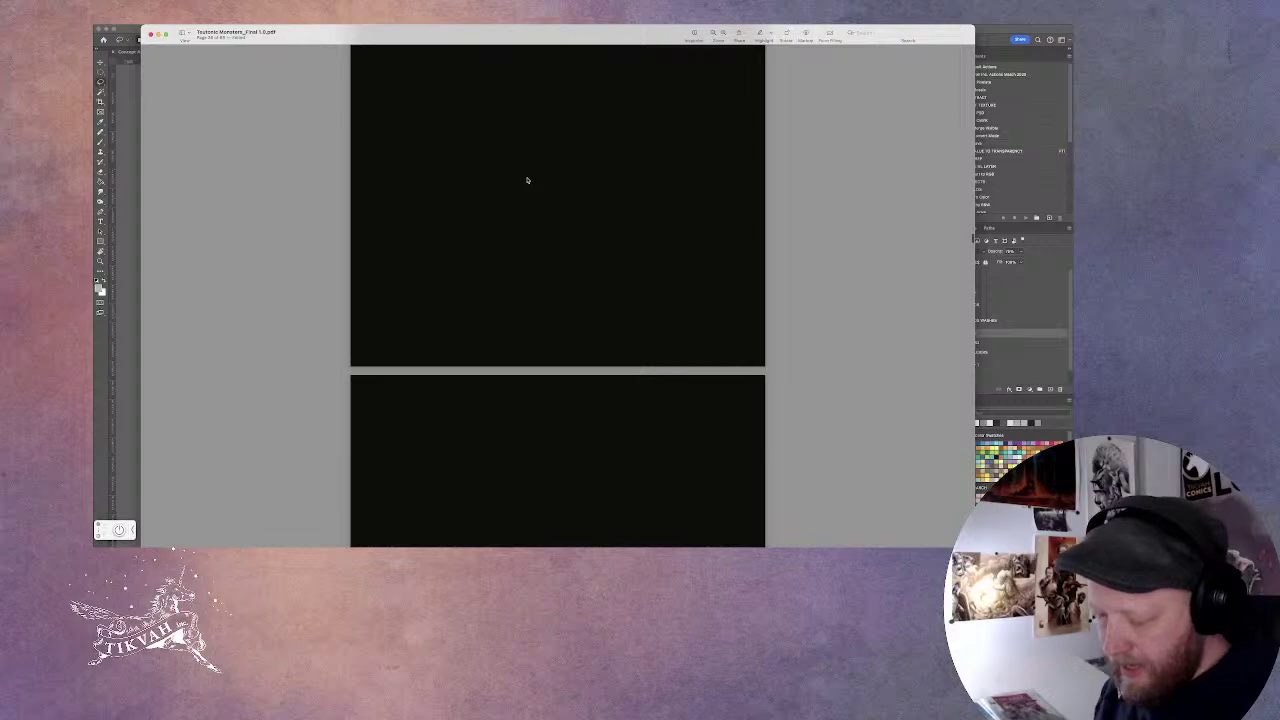
scroll(550, 280, down, 8)
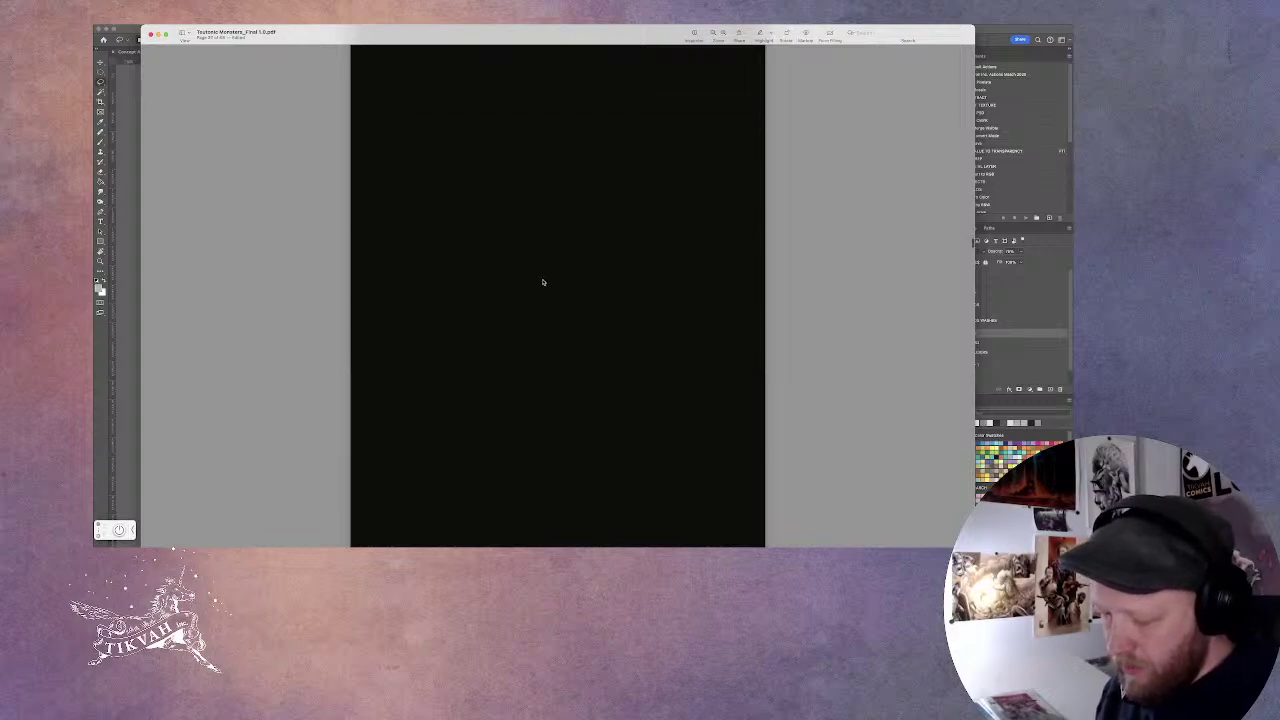
scroll(543, 282, down, 10)
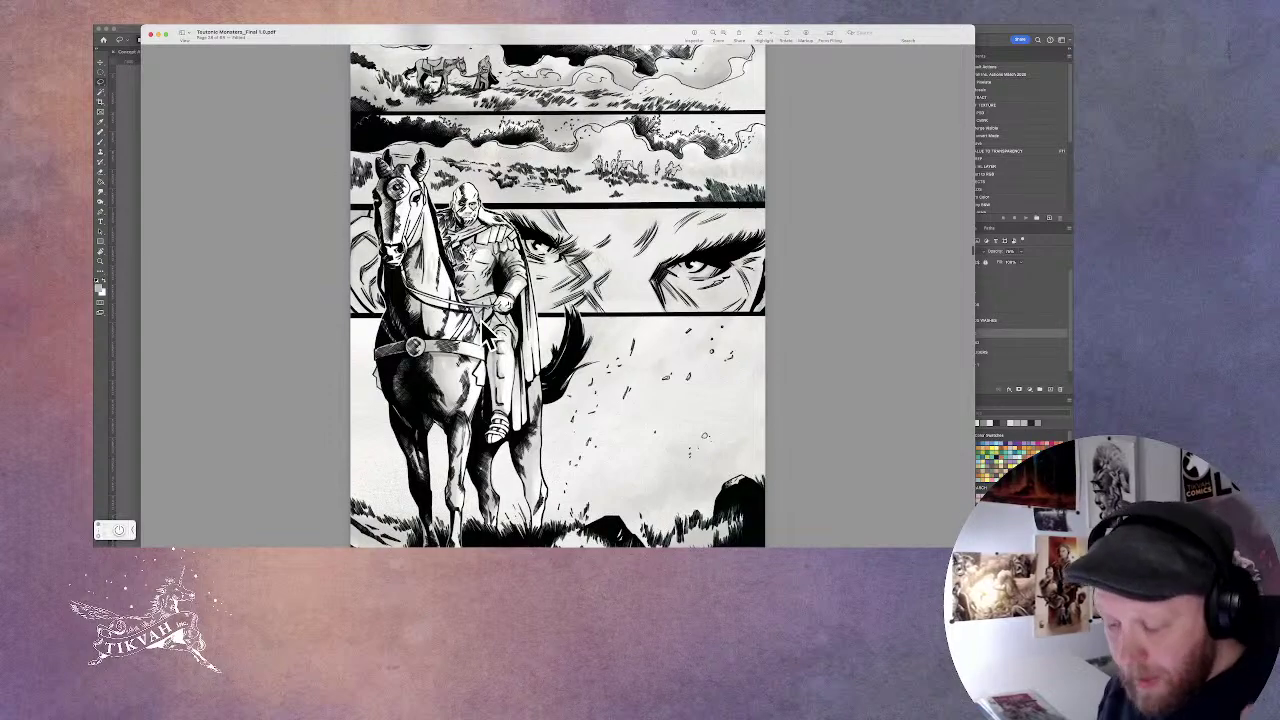
Examine the inked version of the trumpeter page, from the cloudy battlefield to the row of soldiers with shields.
scroll(487, 330, down, 10)
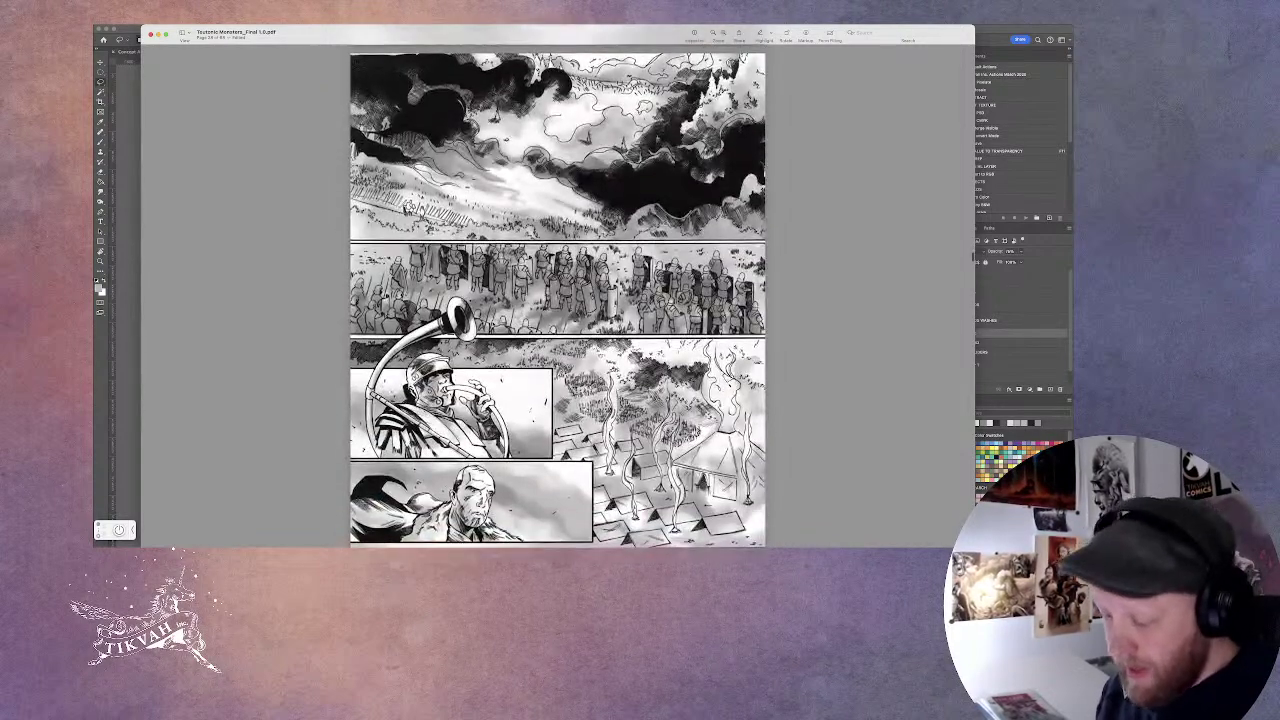
scroll(557, 290, down, 3)
scroll(557, 290, down, 10)
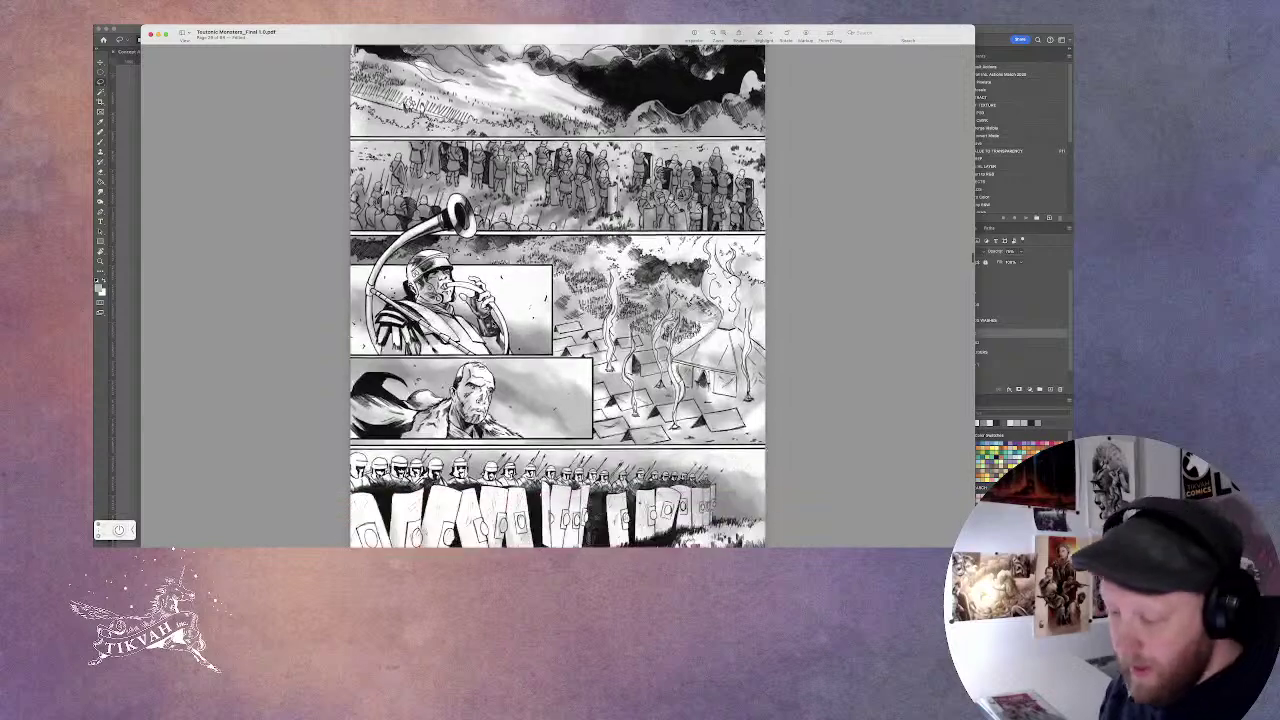
scroll(492, 323, down, 5)
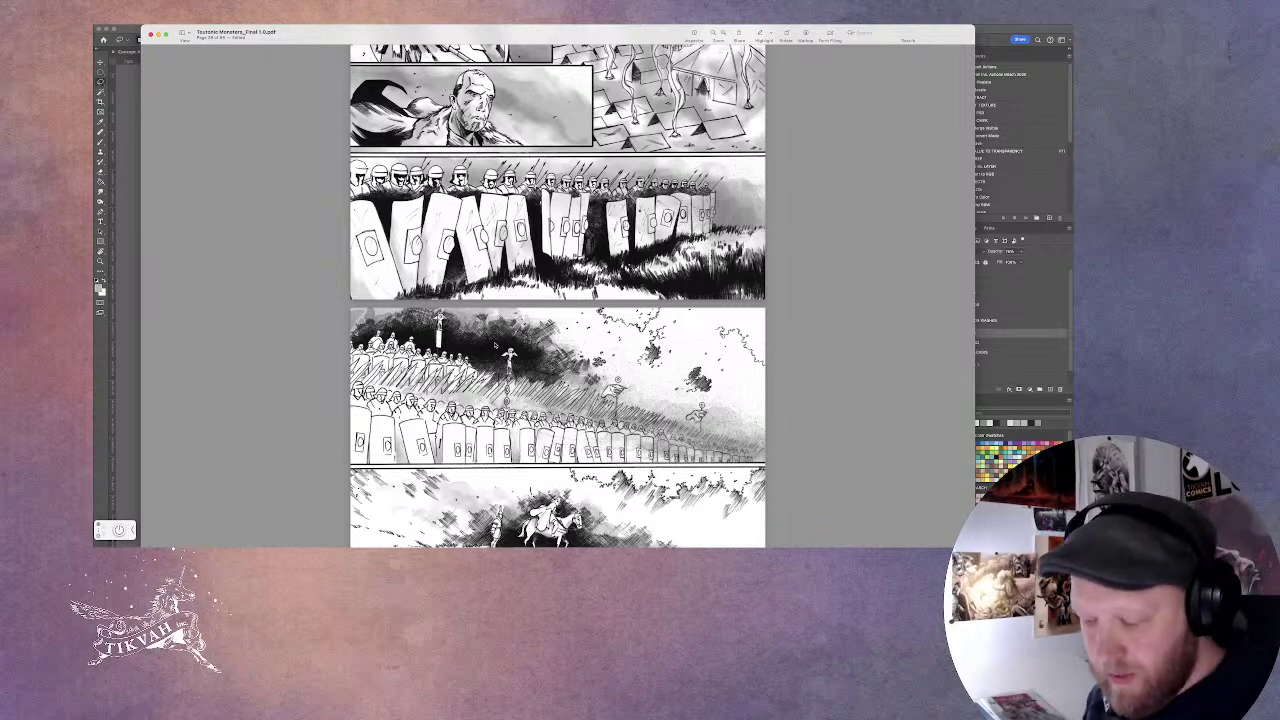
Examine the inked page showing the legion's ranks, the distant rider and the consul's close-up.
scroll(479, 344, down, 5)
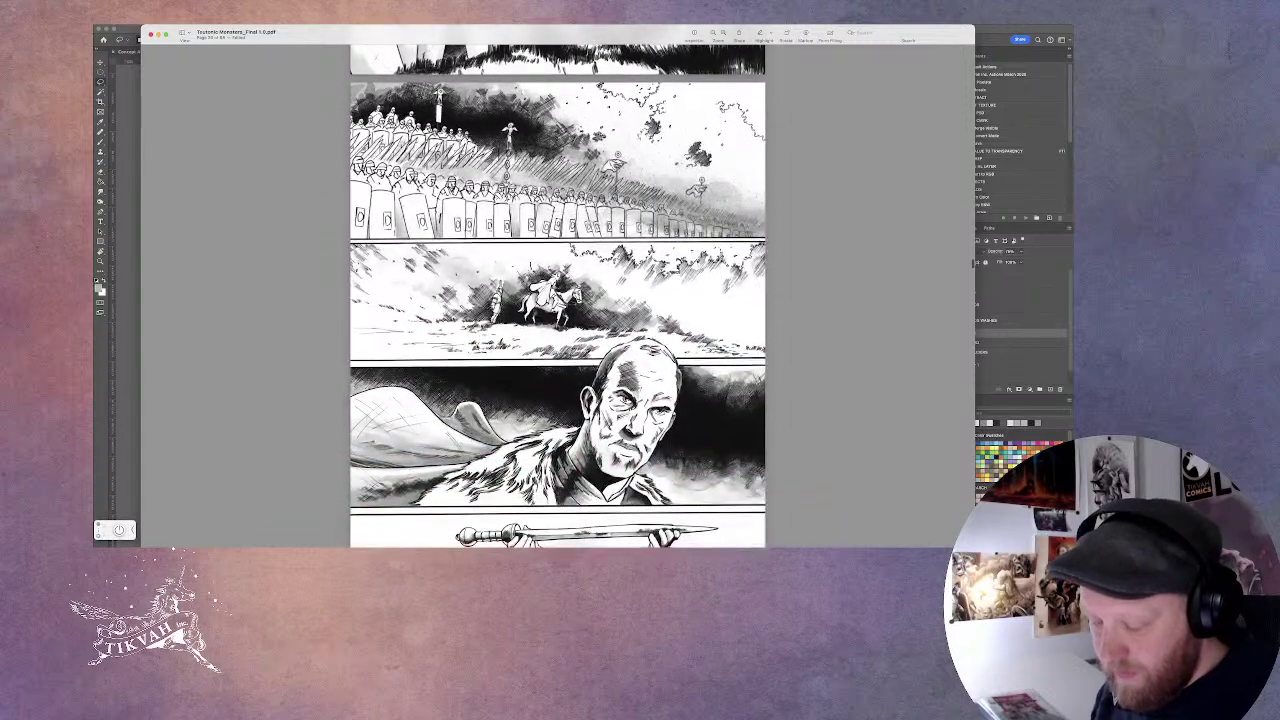
scroll(558, 296, up, 4)
scroll(558, 296, down, 3)
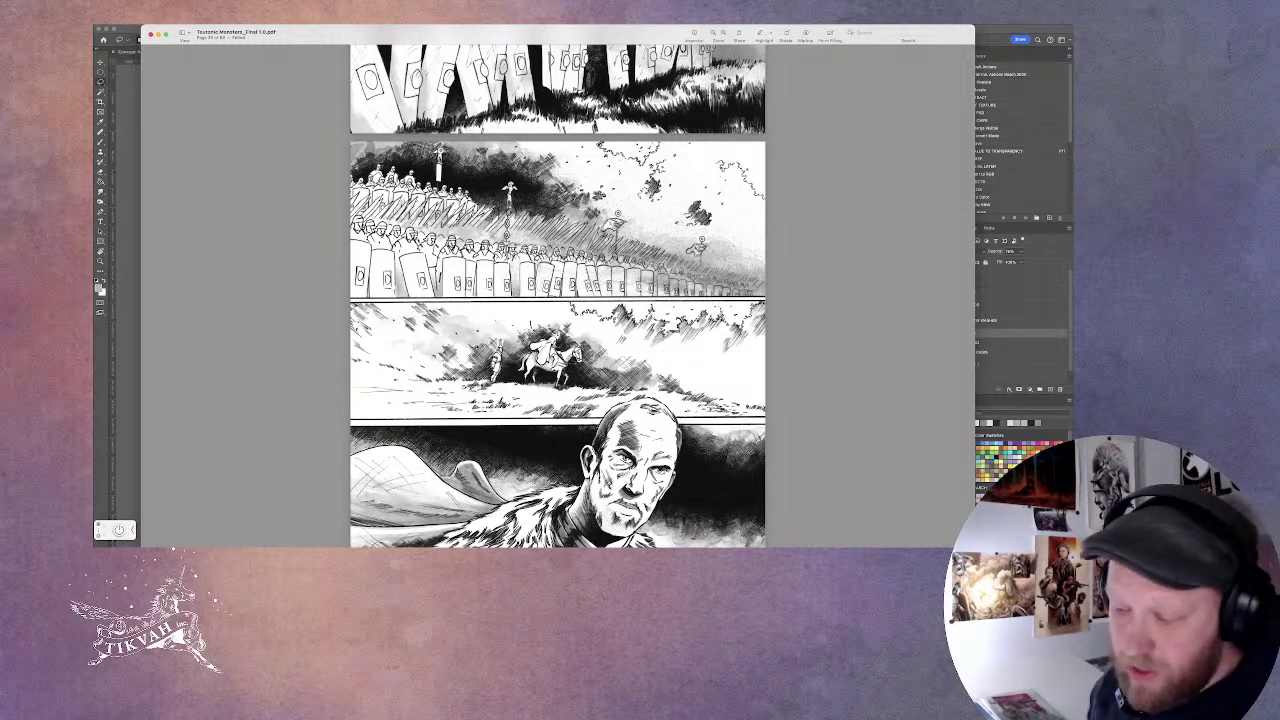
Examine the inked page down to the consul raising his sword, and the grey-toned page with the consul overlooking the marching legion.
scroll(438, 350, down, 5)
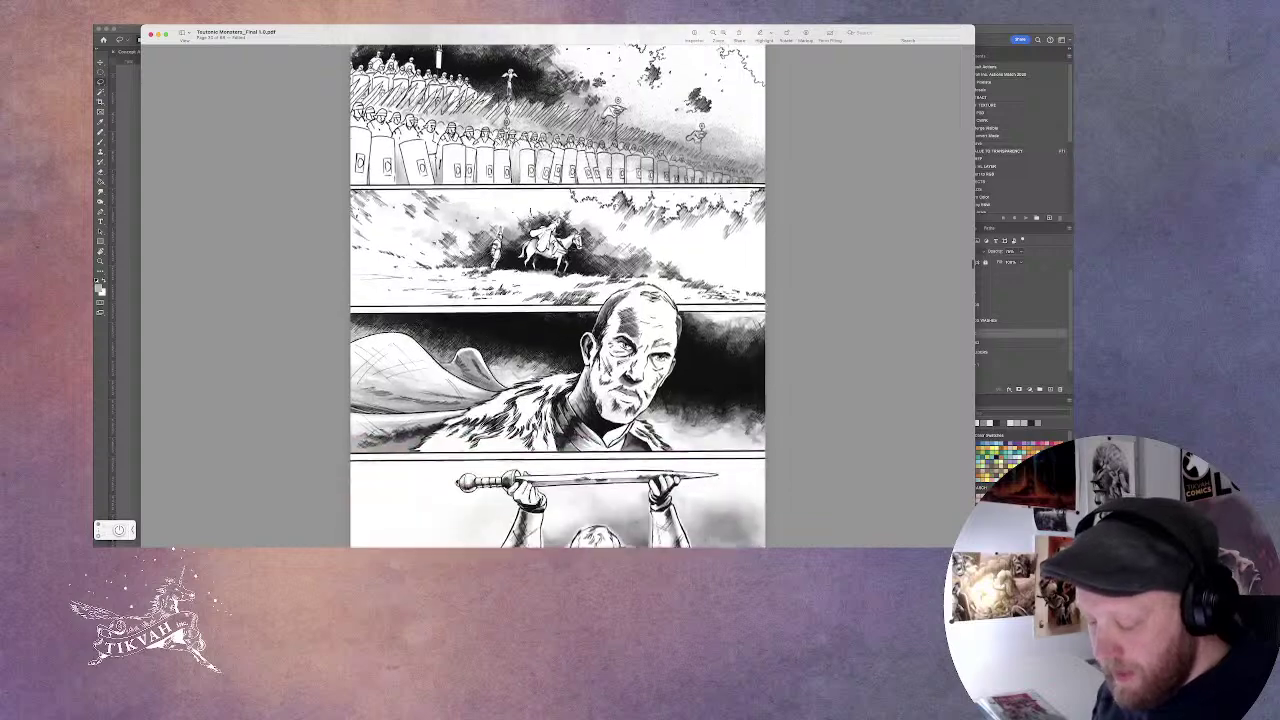
scroll(438, 350, down, 5)
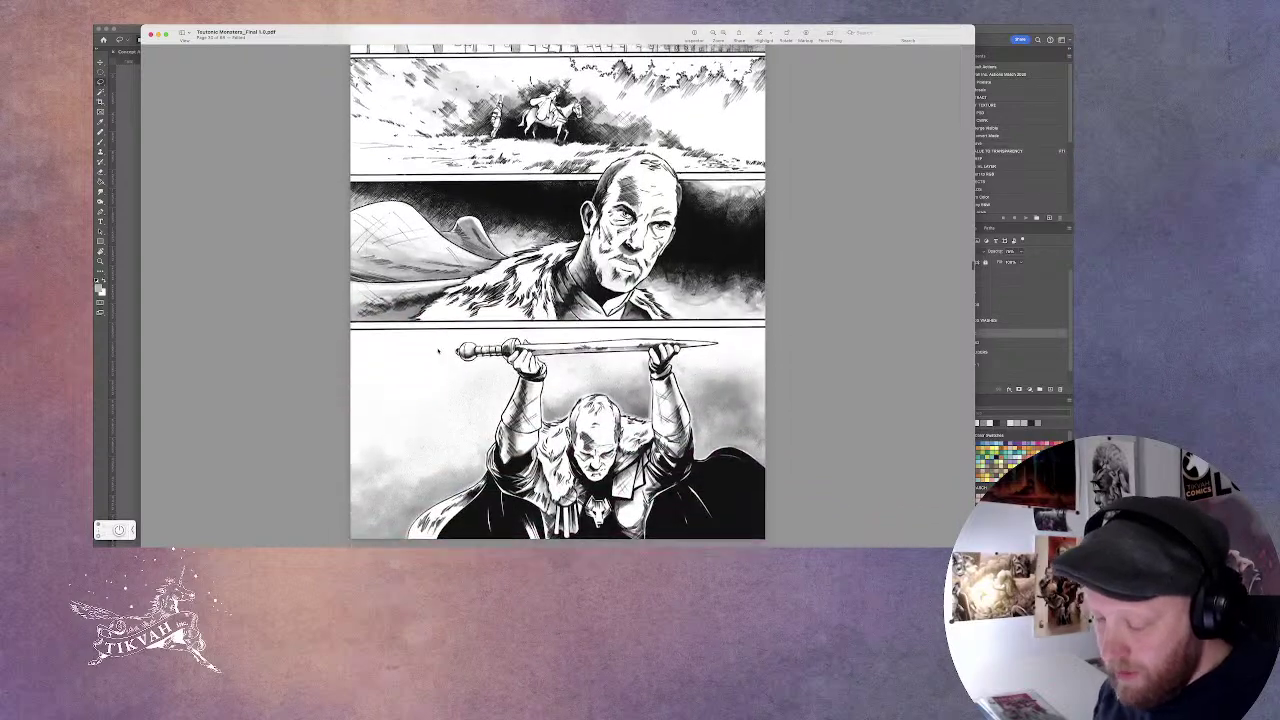
scroll(438, 350, down, 2)
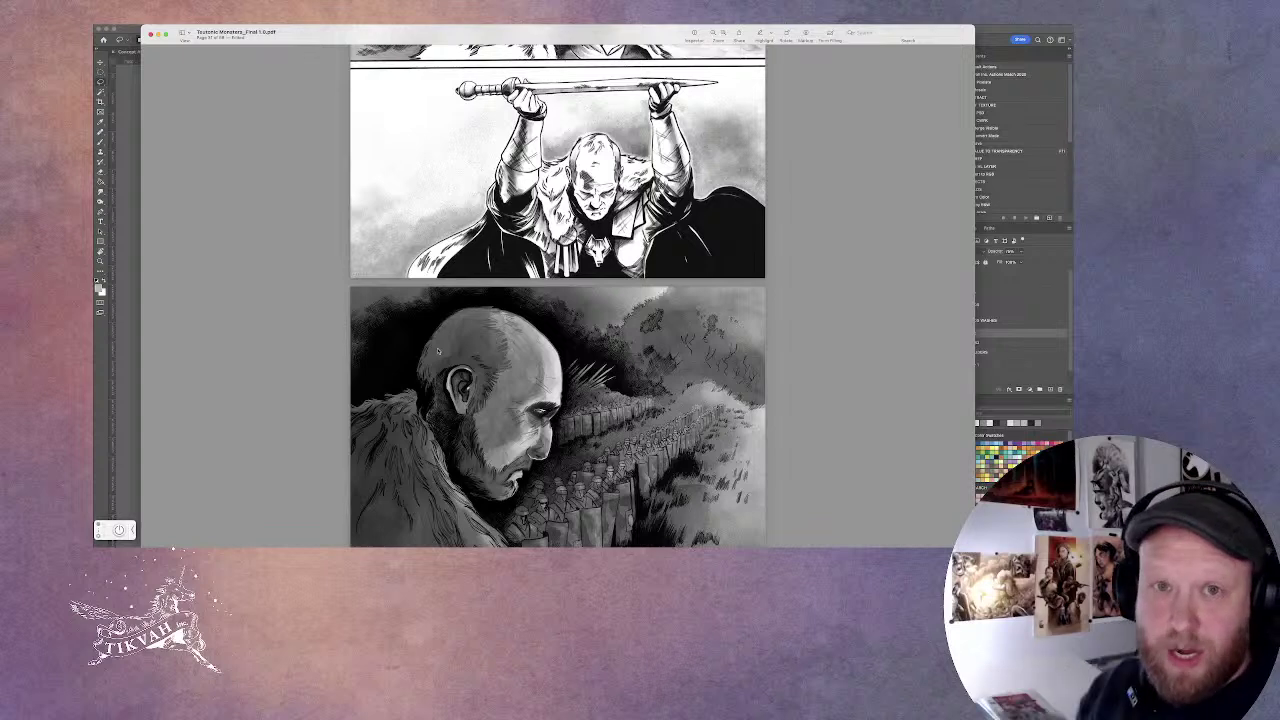
scroll(423, 381, down, 6)
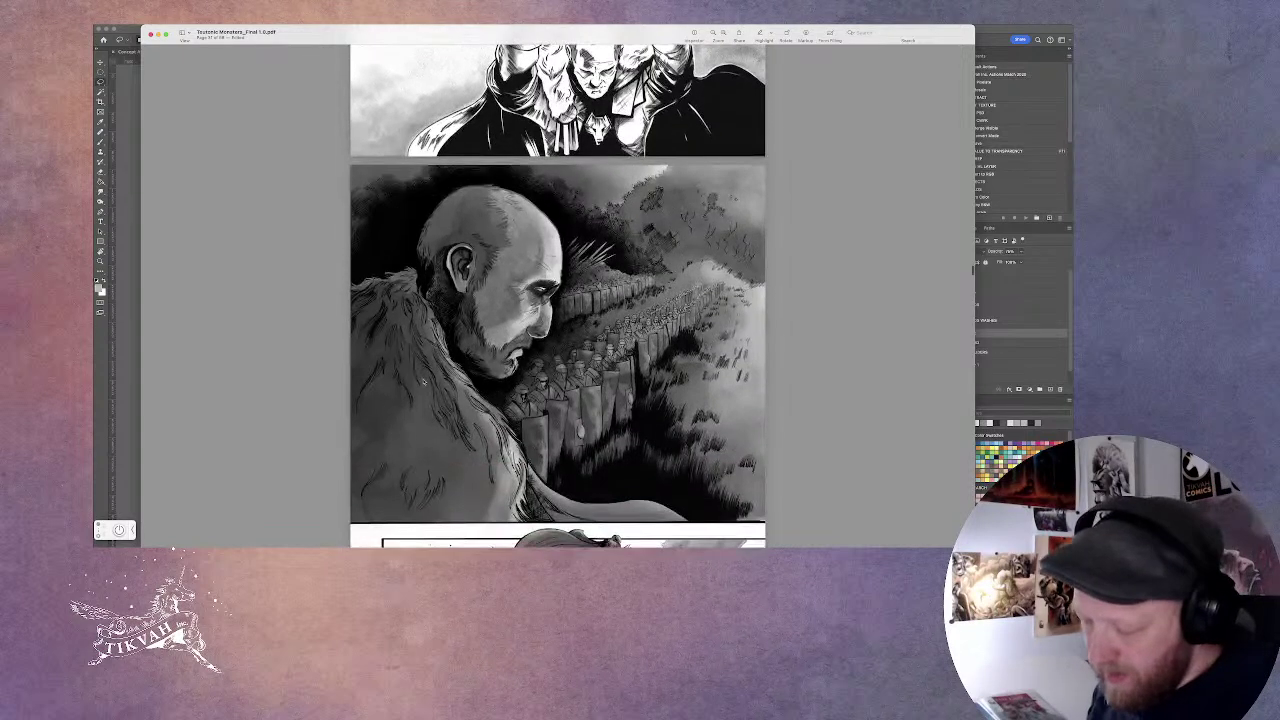
scroll(423, 381, down, 1)
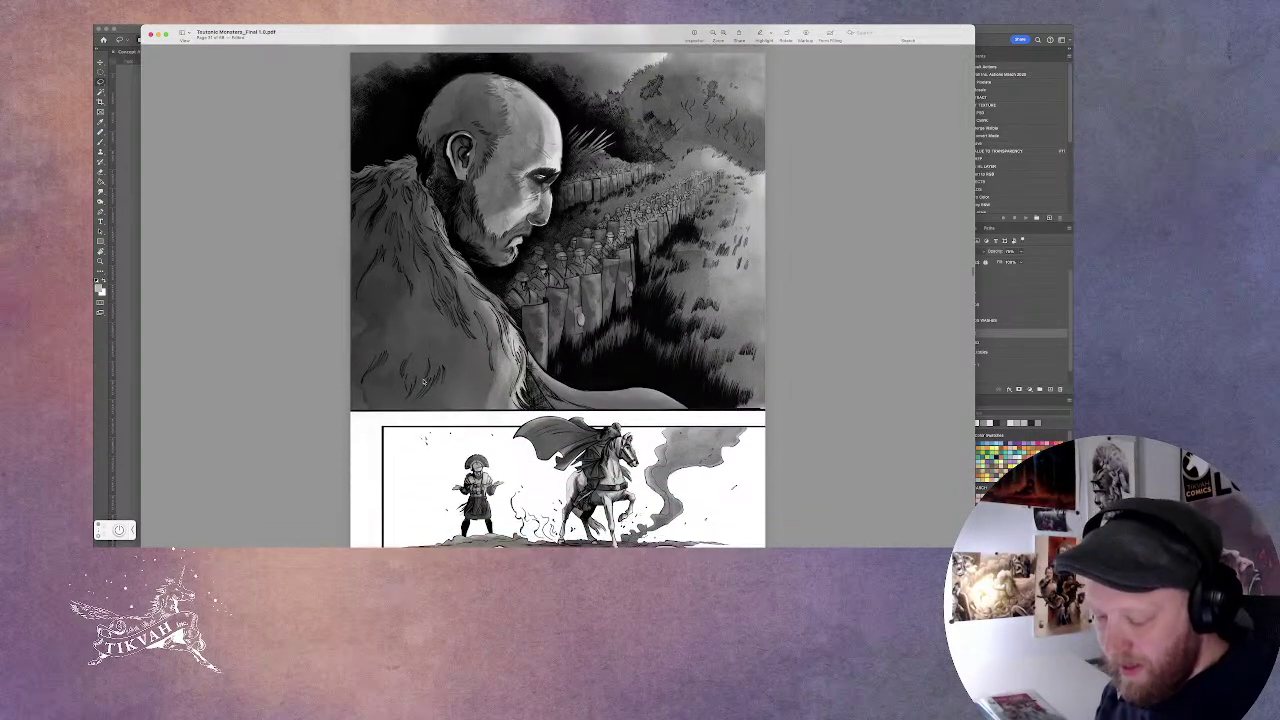
scroll(423, 381, down, 4)
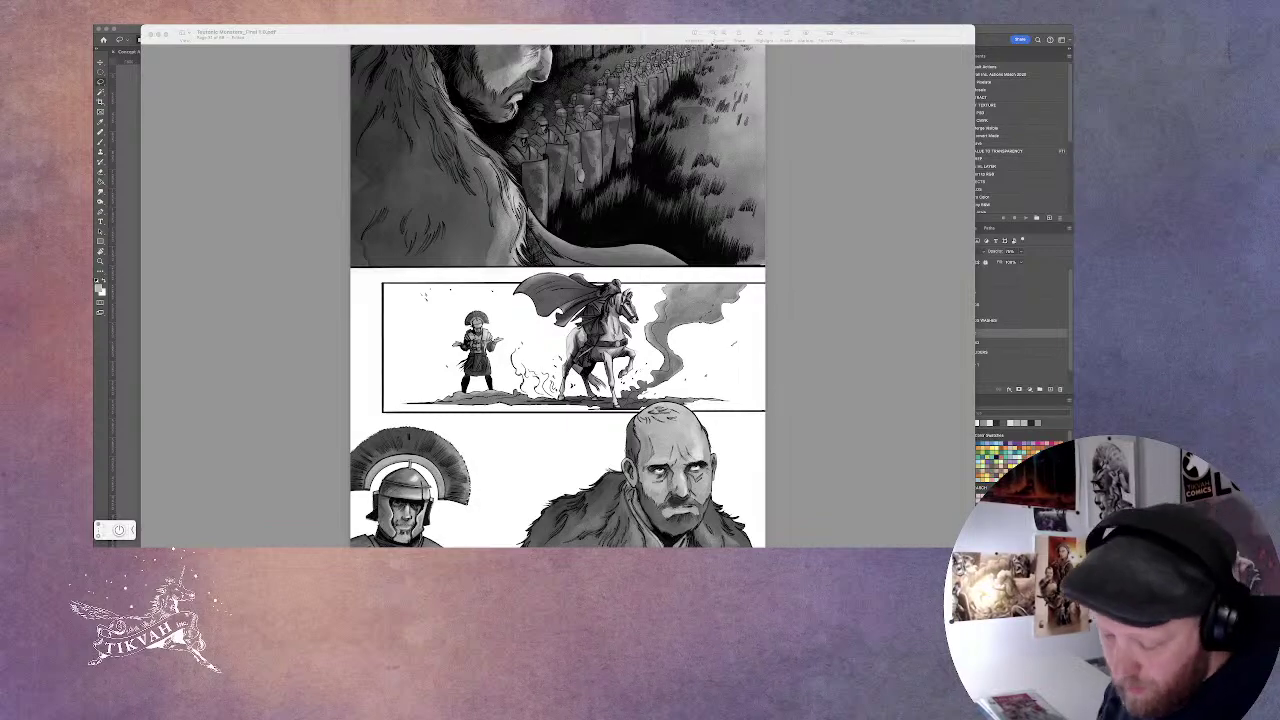
Go back to the inked mounted consul page and review it through the trumpeter page to the row of shields.
scroll(651, 81, up, 15)
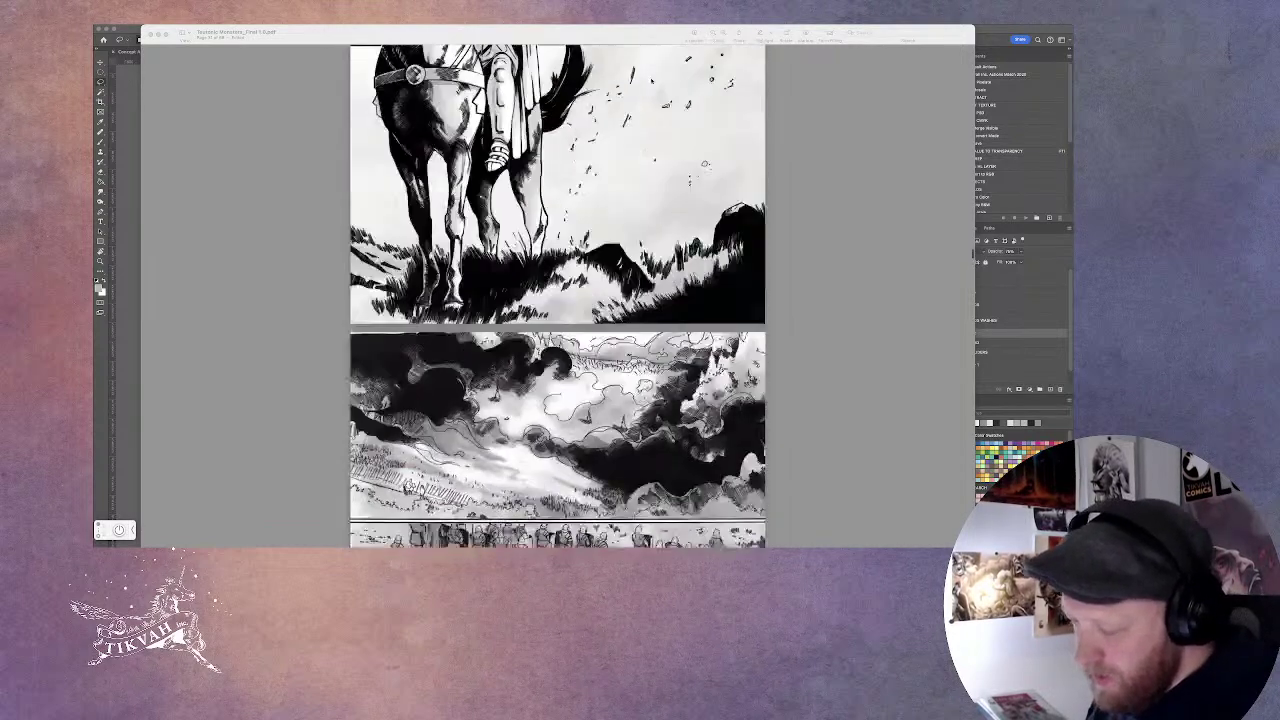
scroll(651, 81, down, 5)
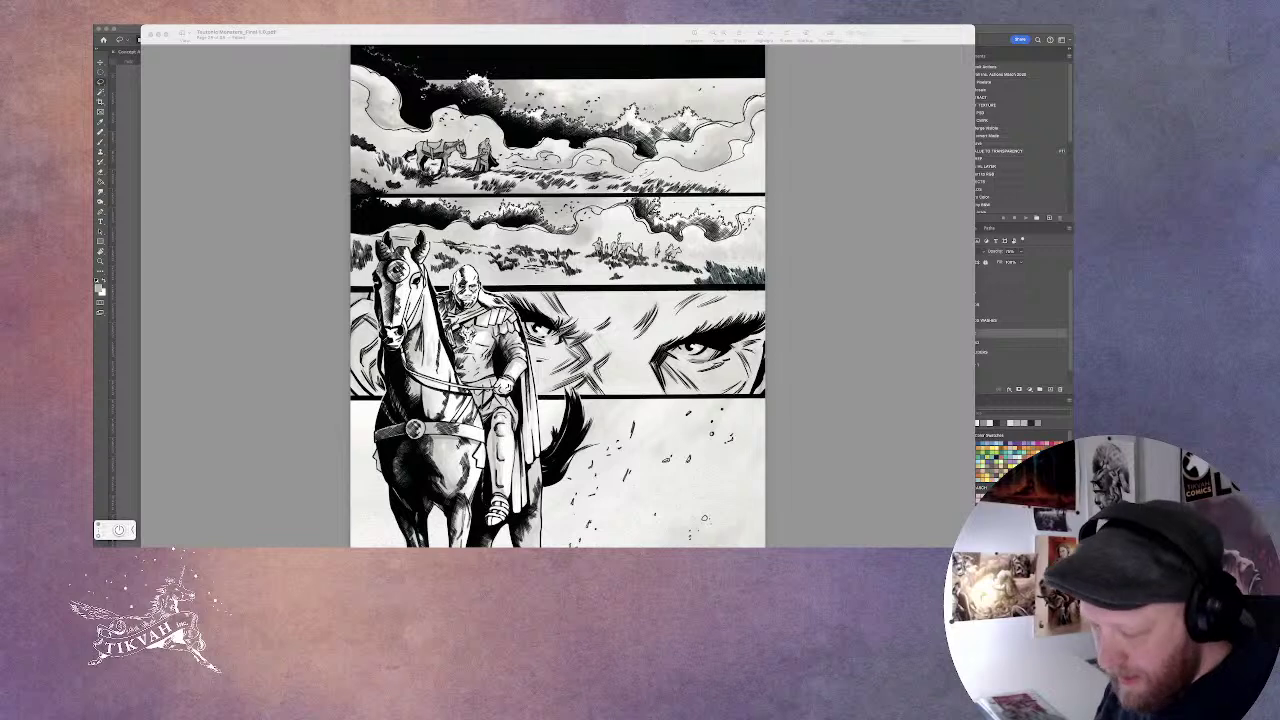
key(ctrl+Tab)
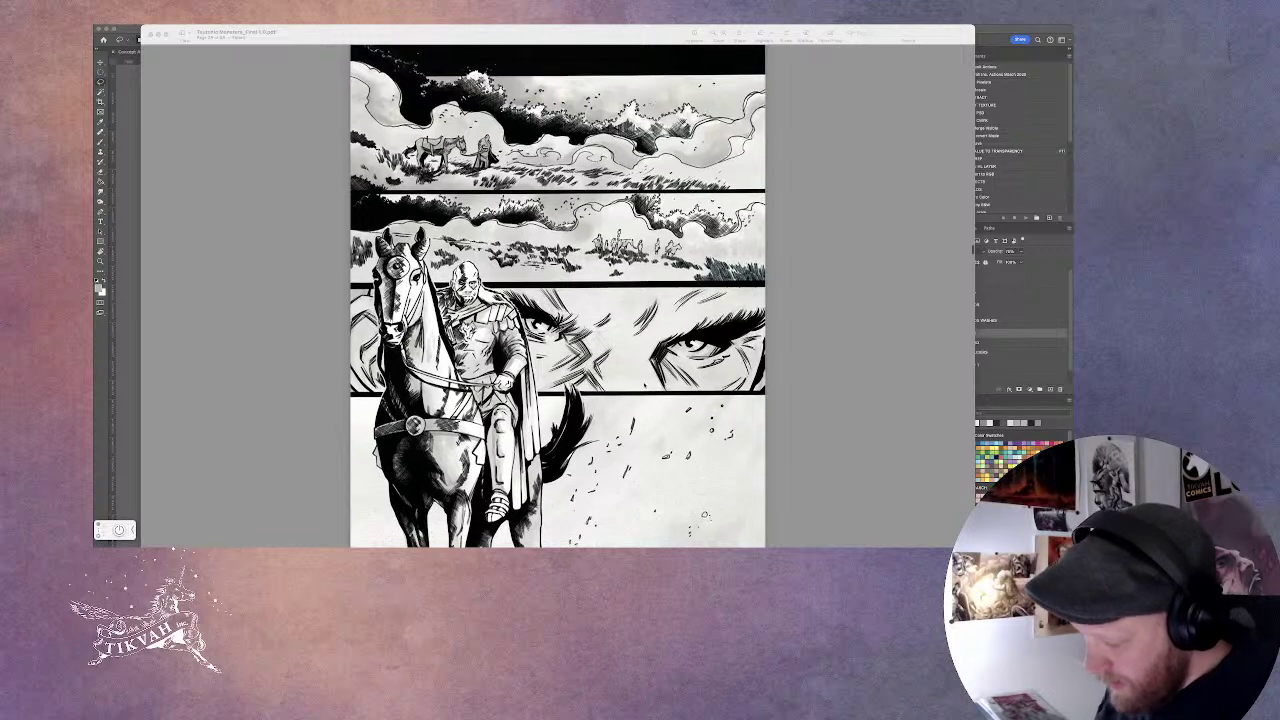
scroll(557, 296, down, 5)
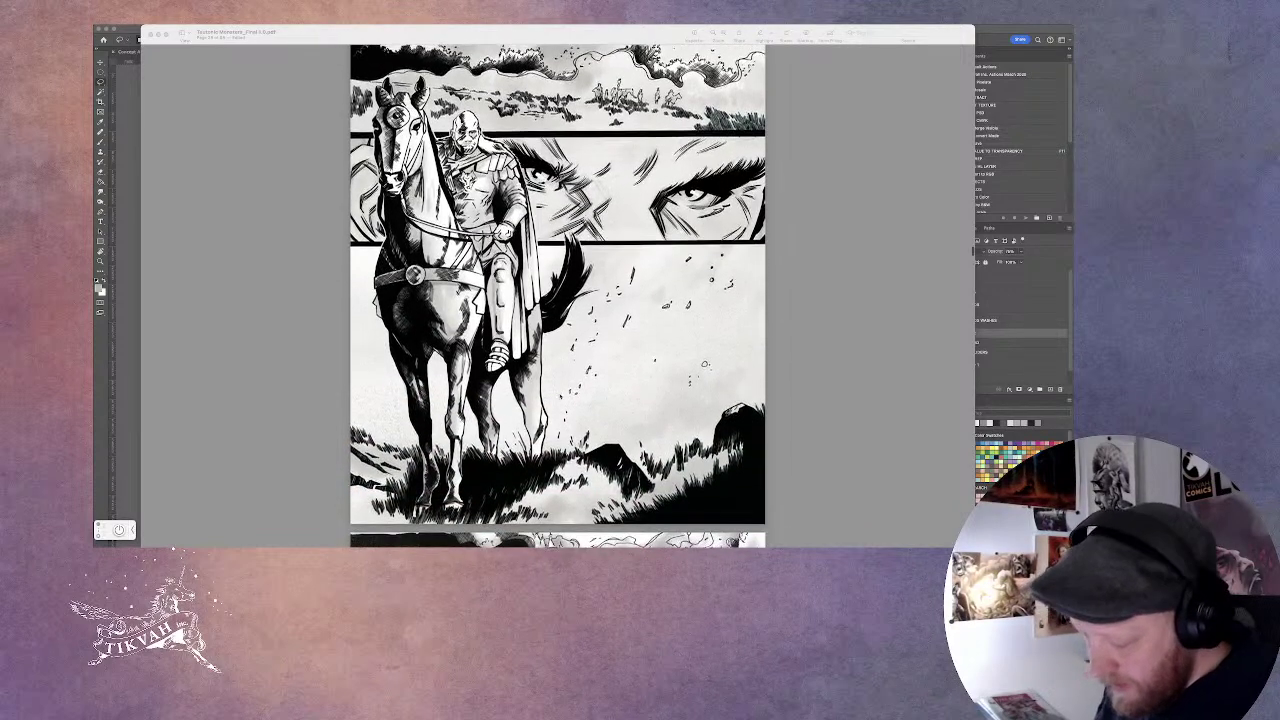
scroll(557, 296, down, 12)
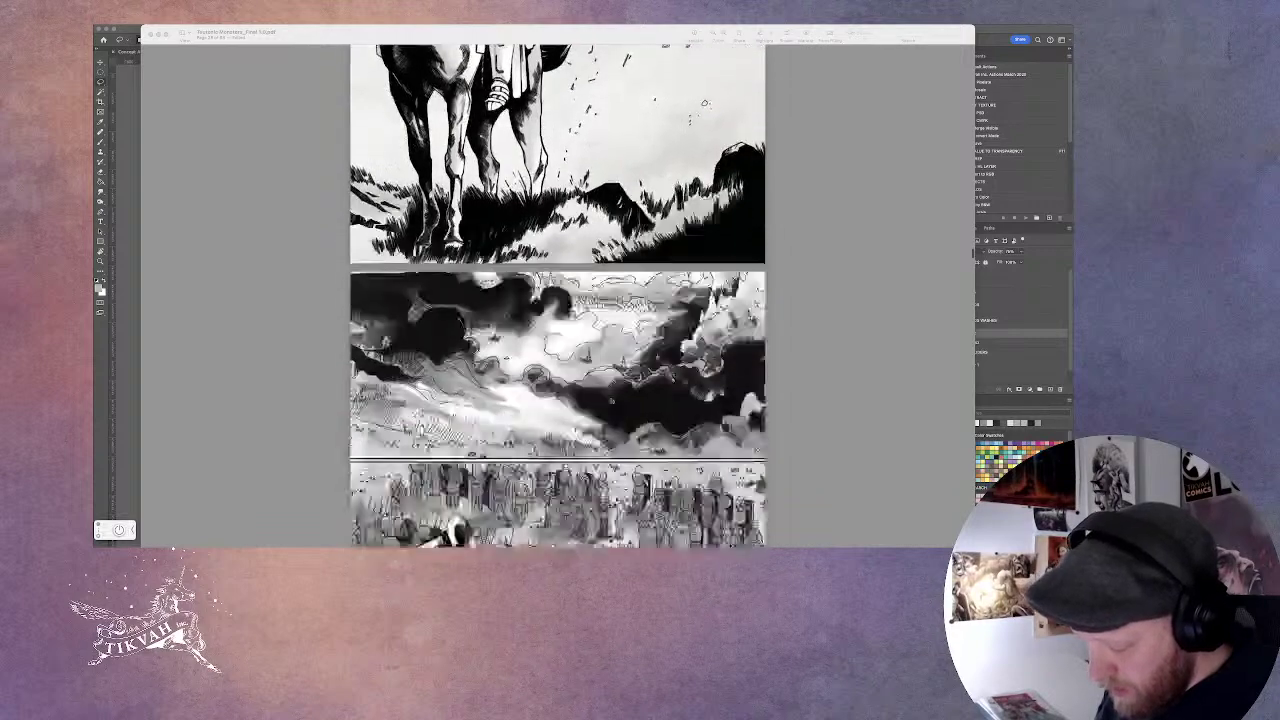
scroll(557, 296, down, 4)
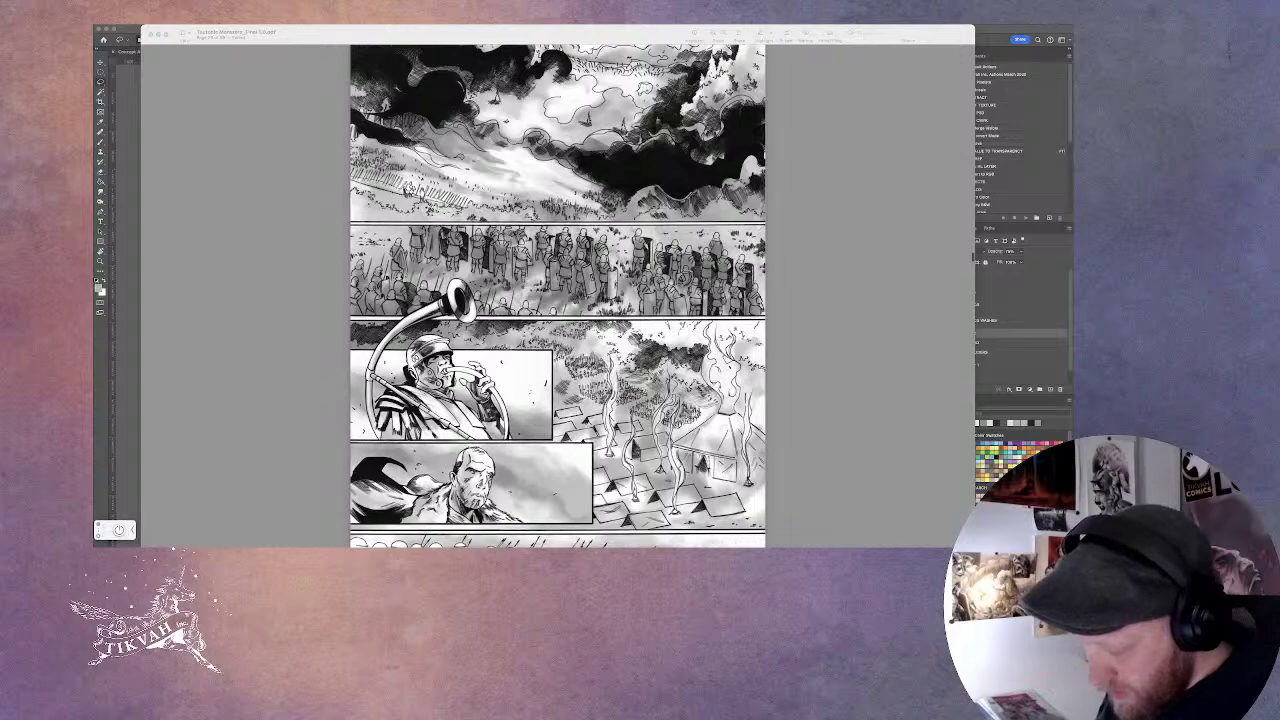
scroll(557, 296, down, 4)
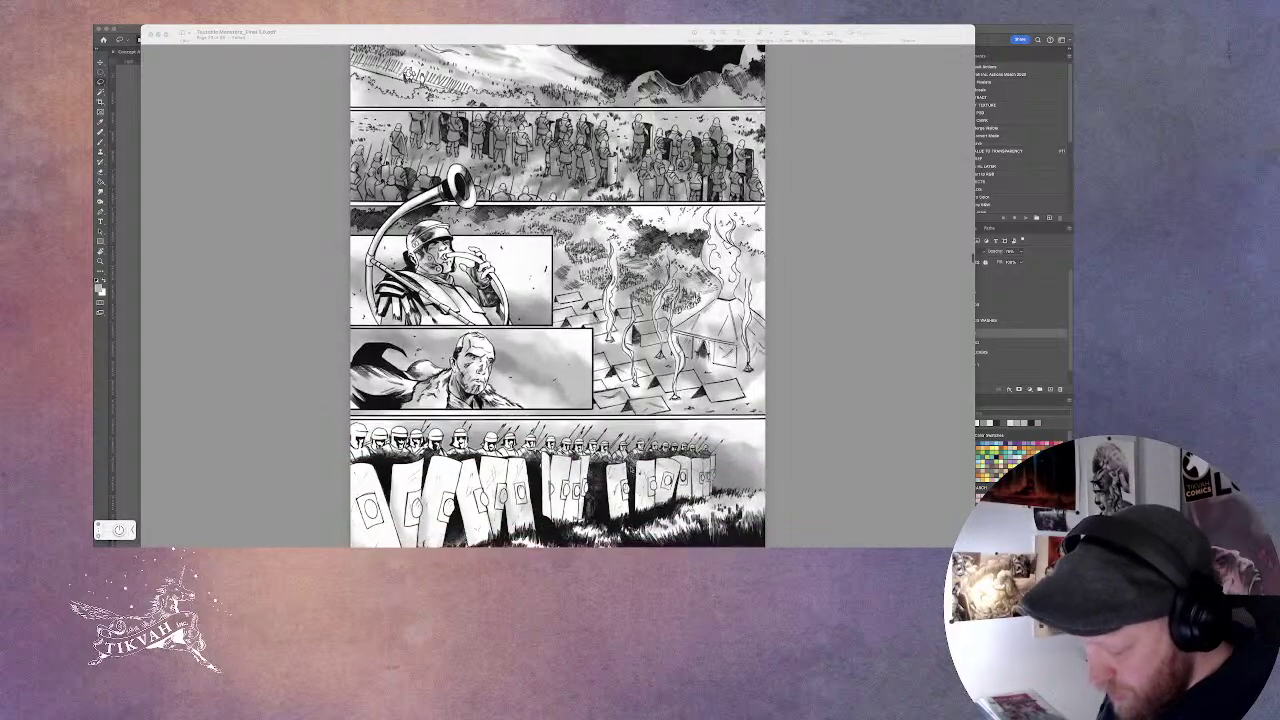
scroll(557, 296, down, 12)
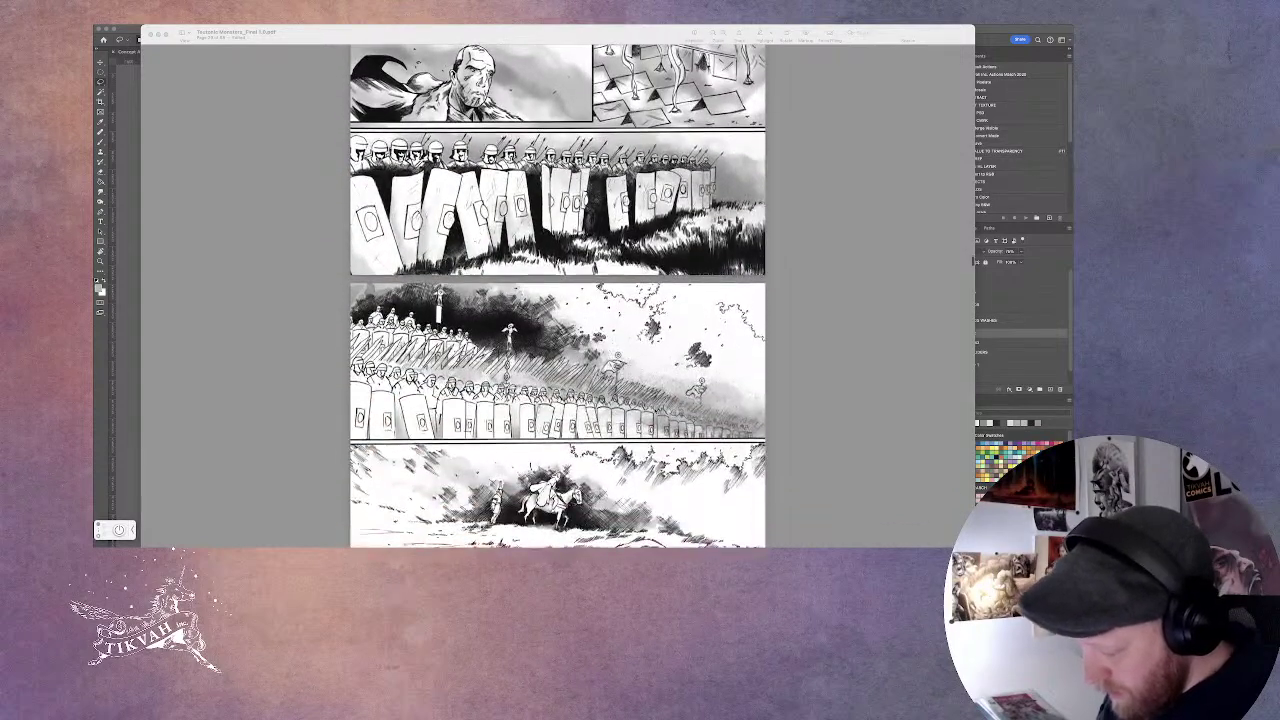
Review the inked page from the legion's ranks to the raised sword, and on to the grey-toned consul profile.
scroll(557, 296, down, 1)
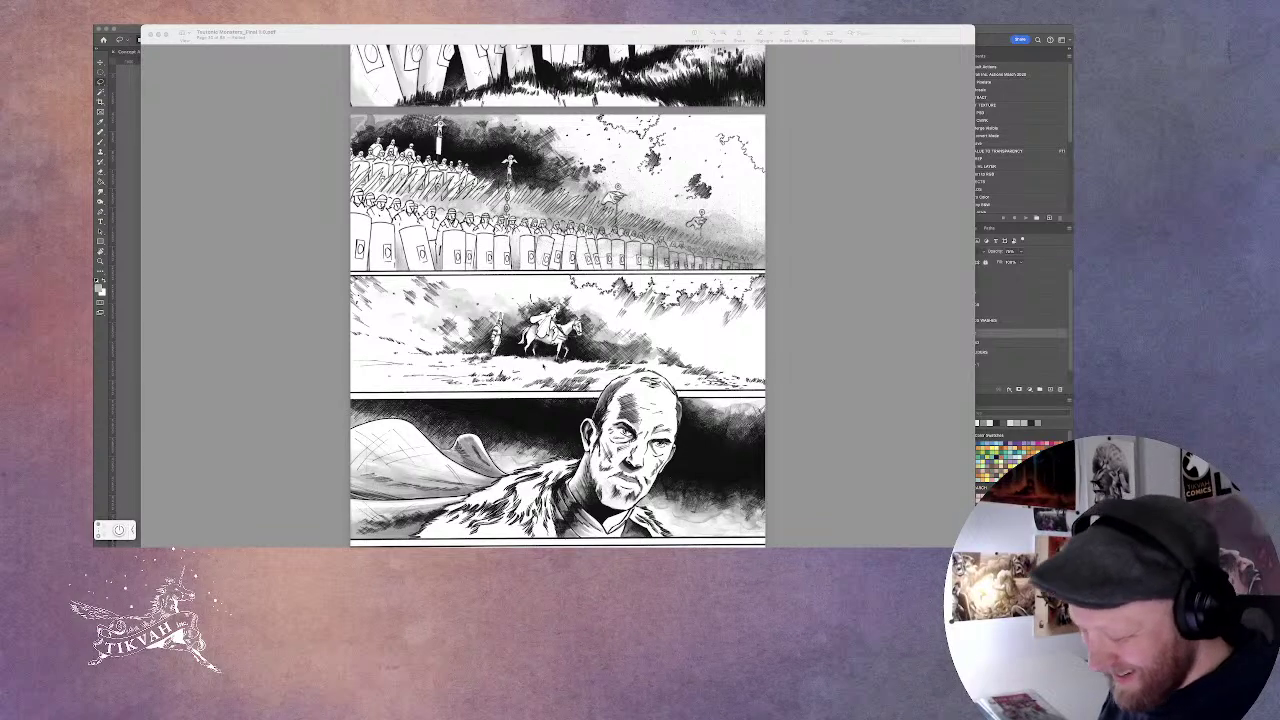
scroll(557, 297, down, 10)
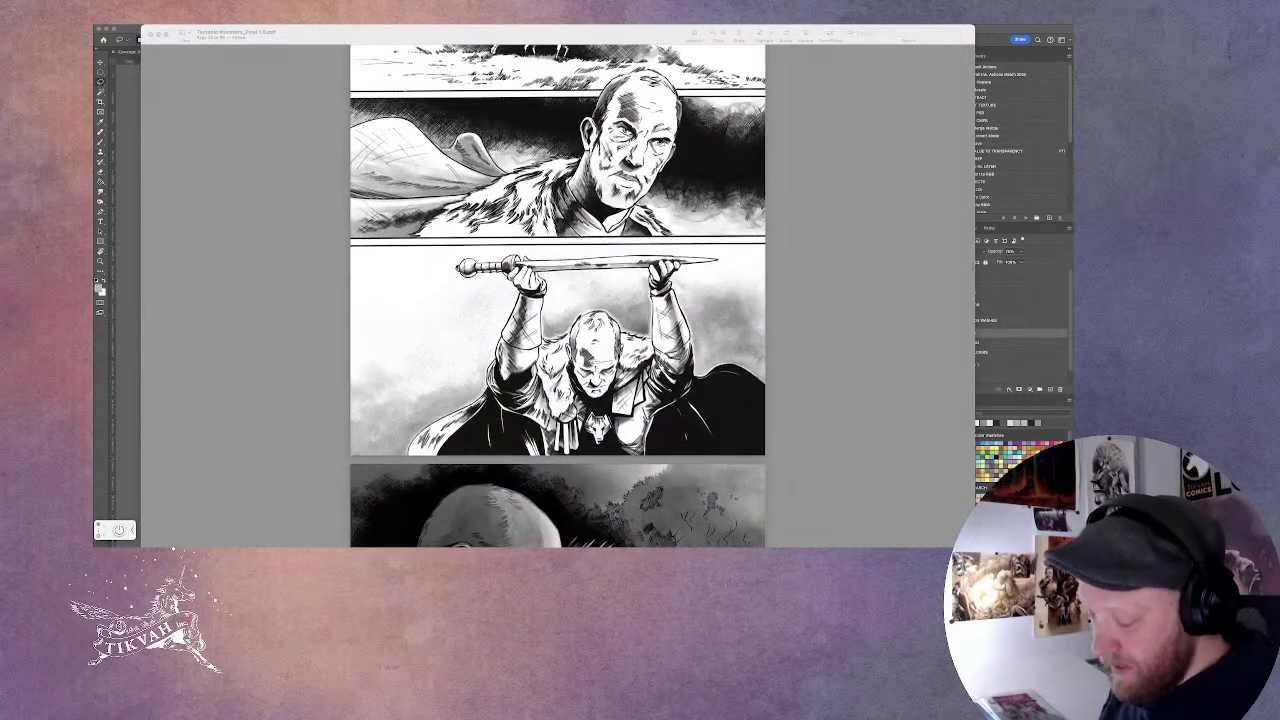
scroll(578, 271, down, 5)
scroll(578, 271, up, 4)
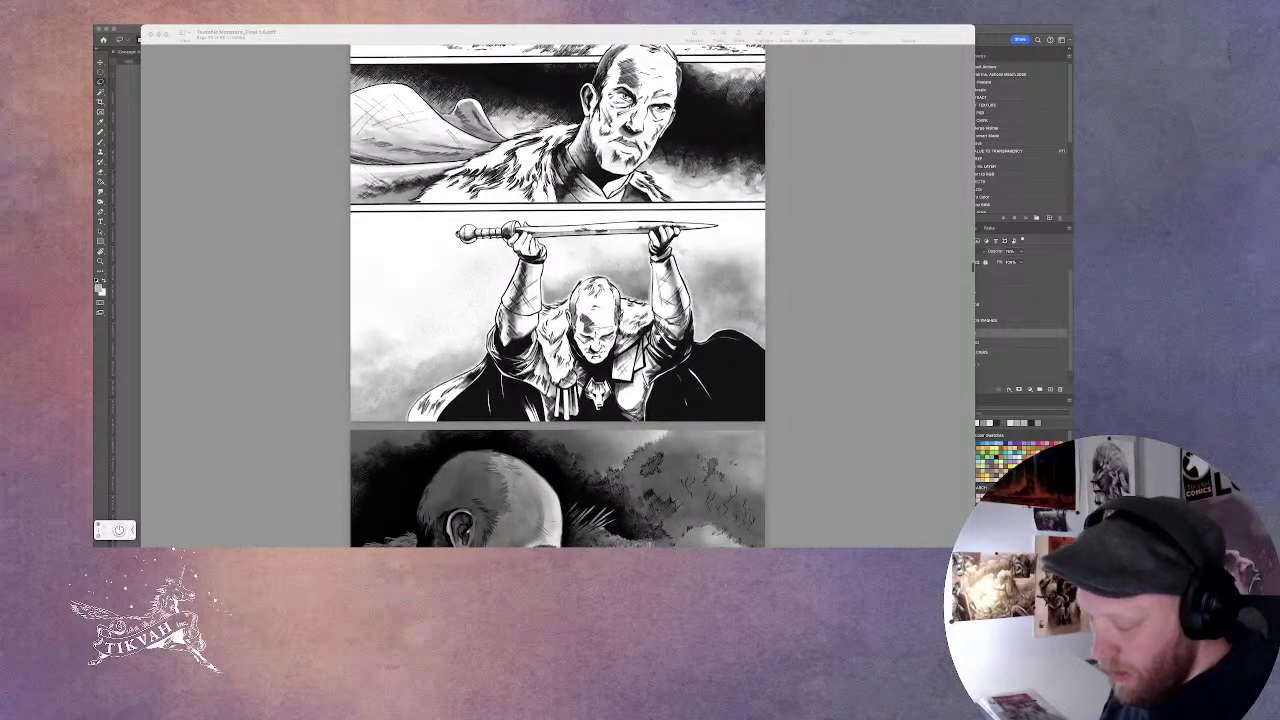
scroll(398, 373, down, 12)
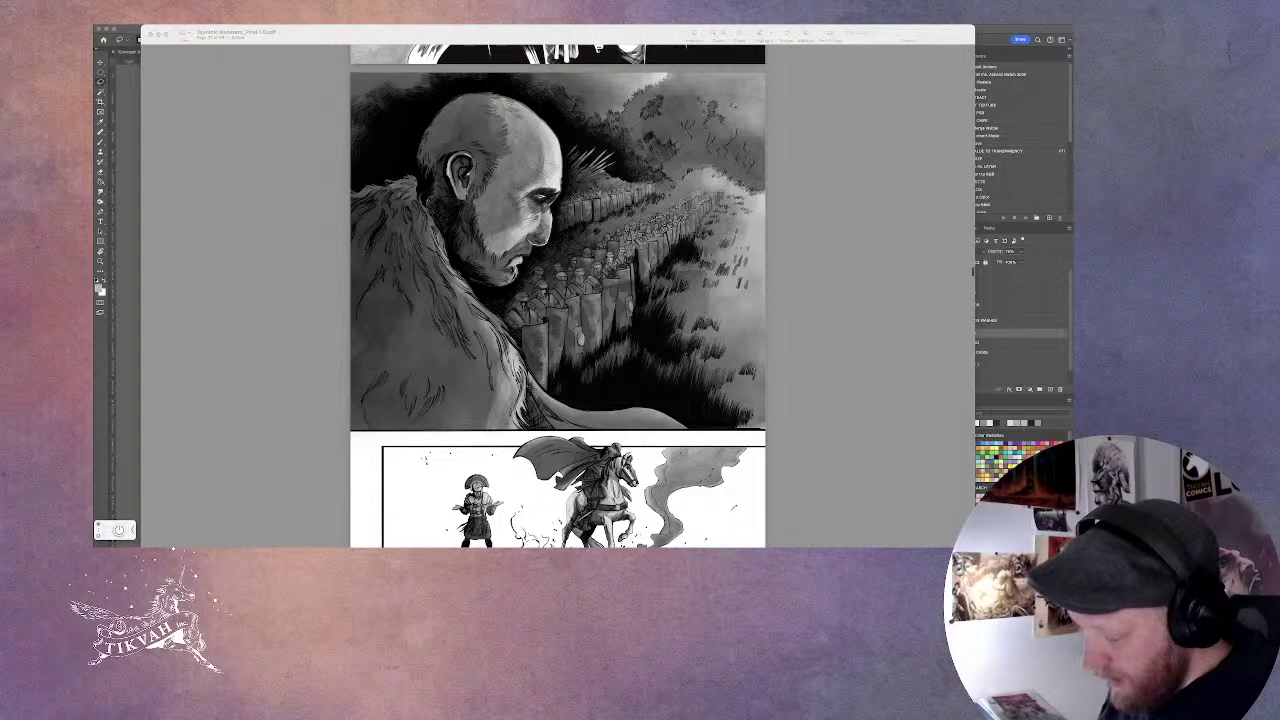
Examine the inked full-page legion scene with the consul beside his horse, and the following page with the silhouetted standard and cloaked consul.
scroll(557, 297, down, 8)
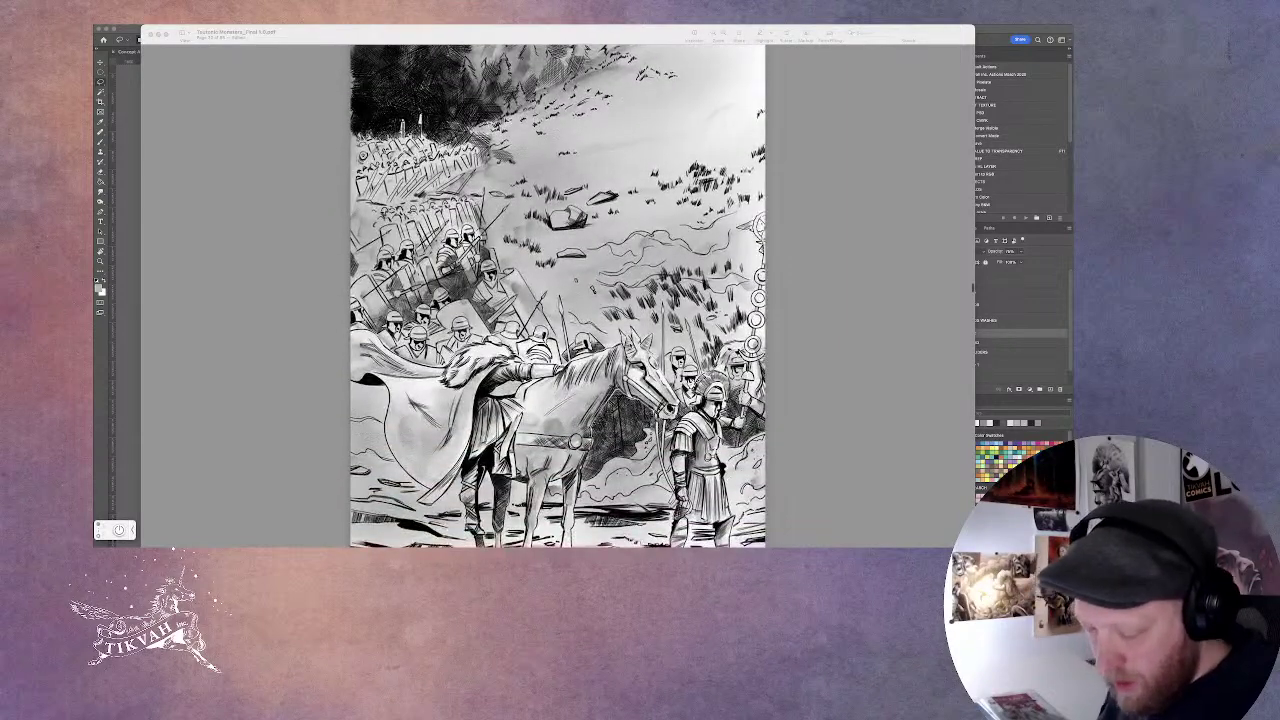
scroll(557, 296, down, 3)
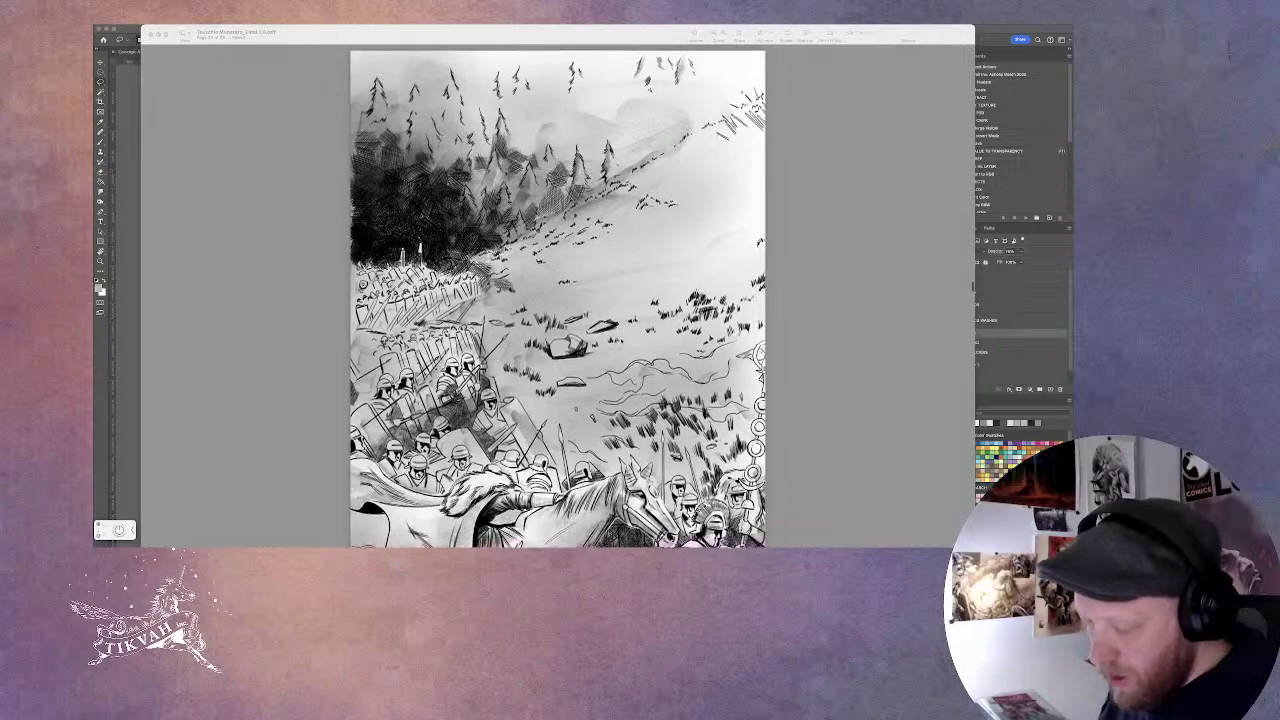
scroll(557, 296, down, 20)
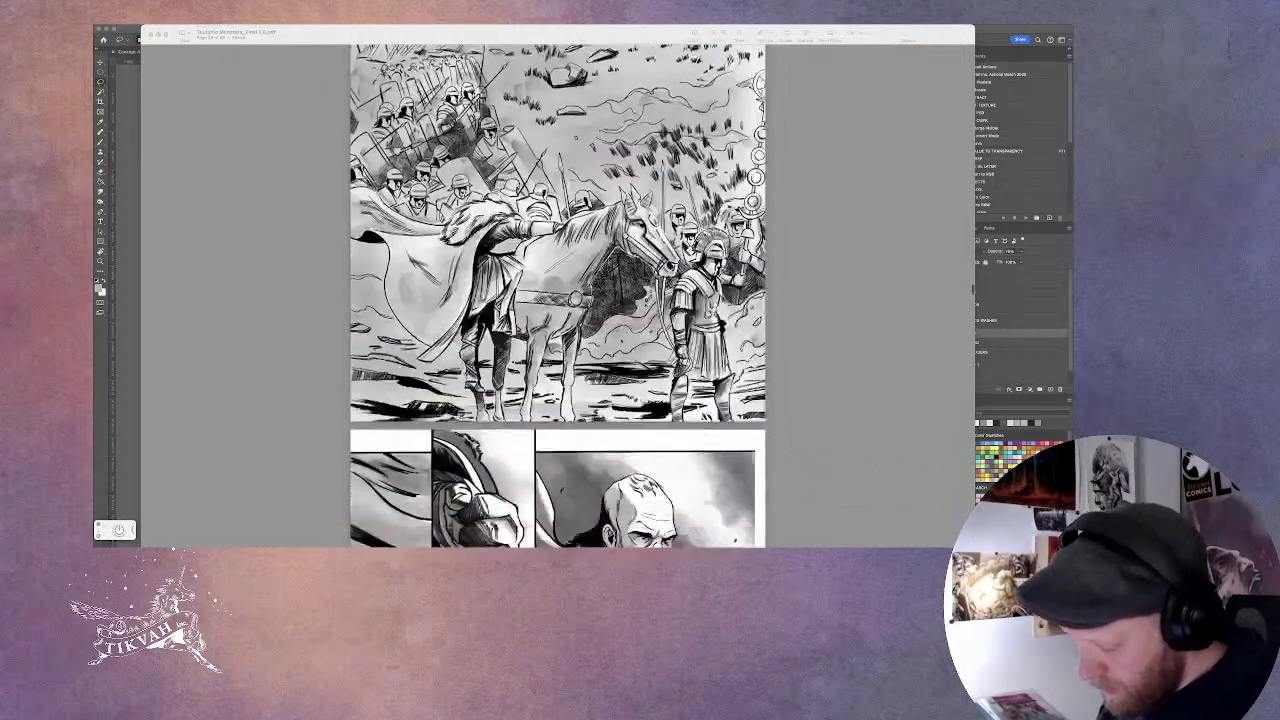
scroll(620, 341, down, 20)
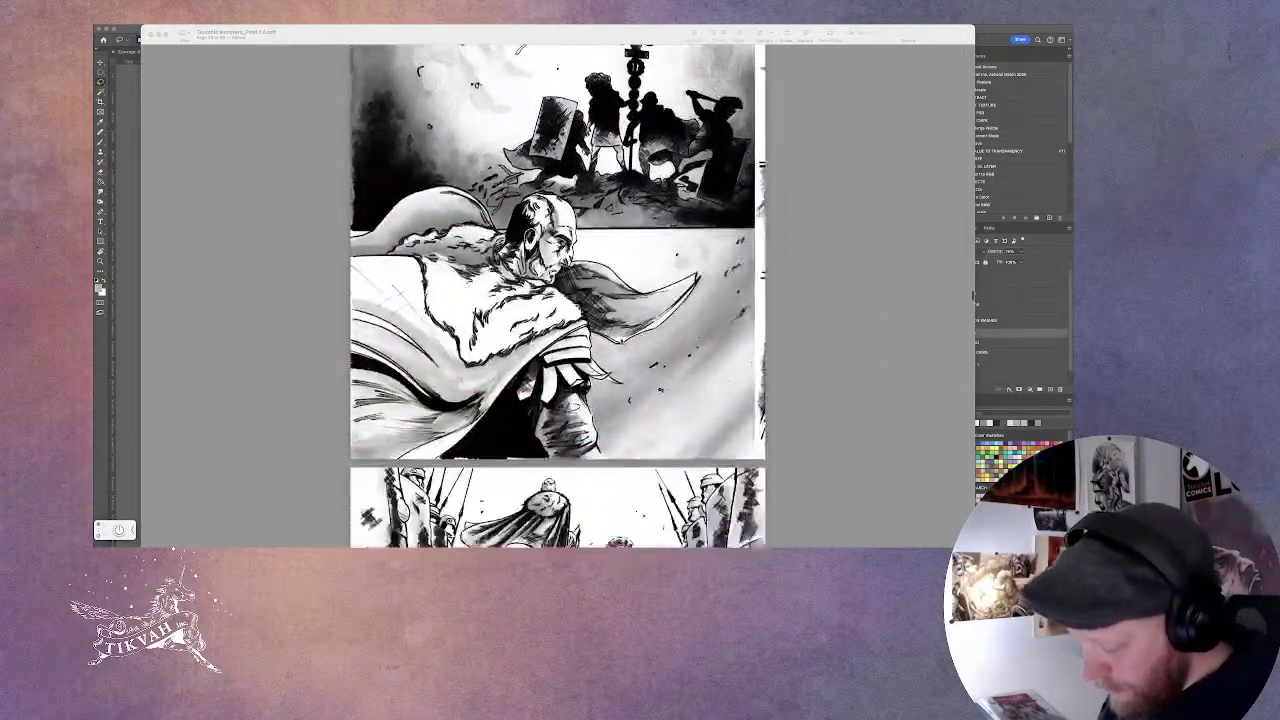
Examine the inked full-page battle scene with the bearded giant looming over the mounted rider and fighting soldiers.
scroll(620, 341, down, 6)
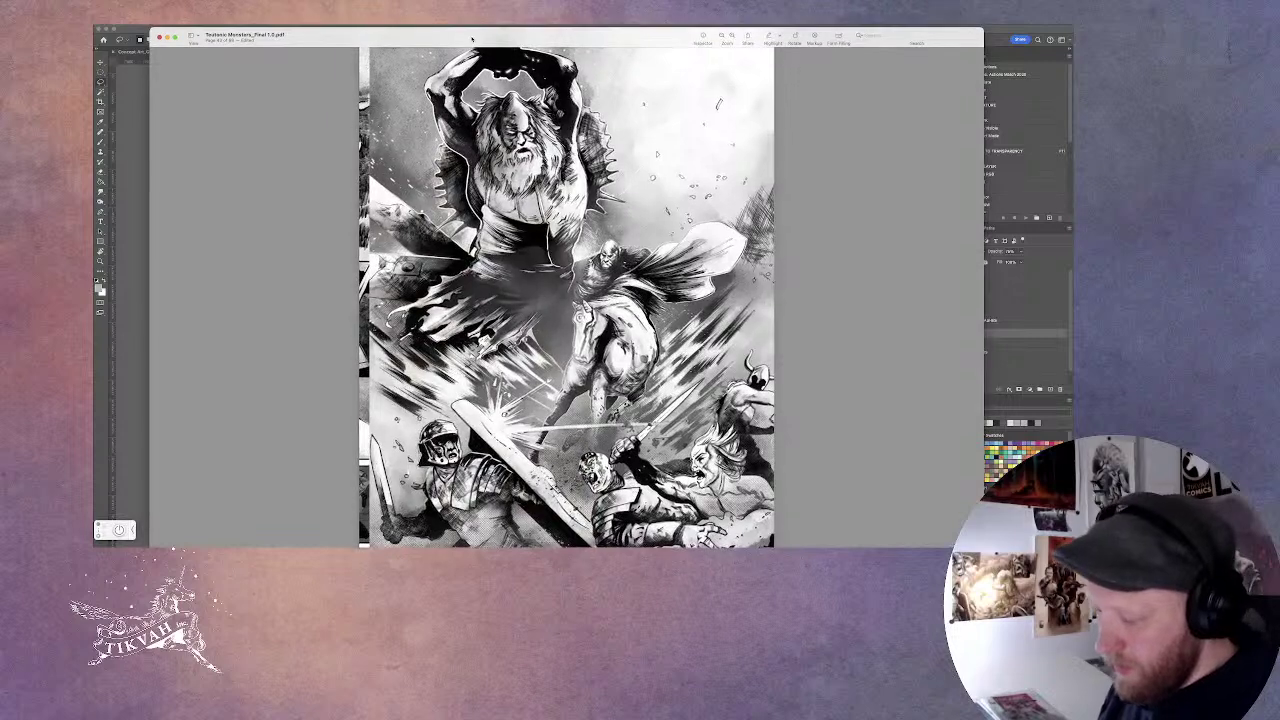
scroll(570, 290, up, 2)
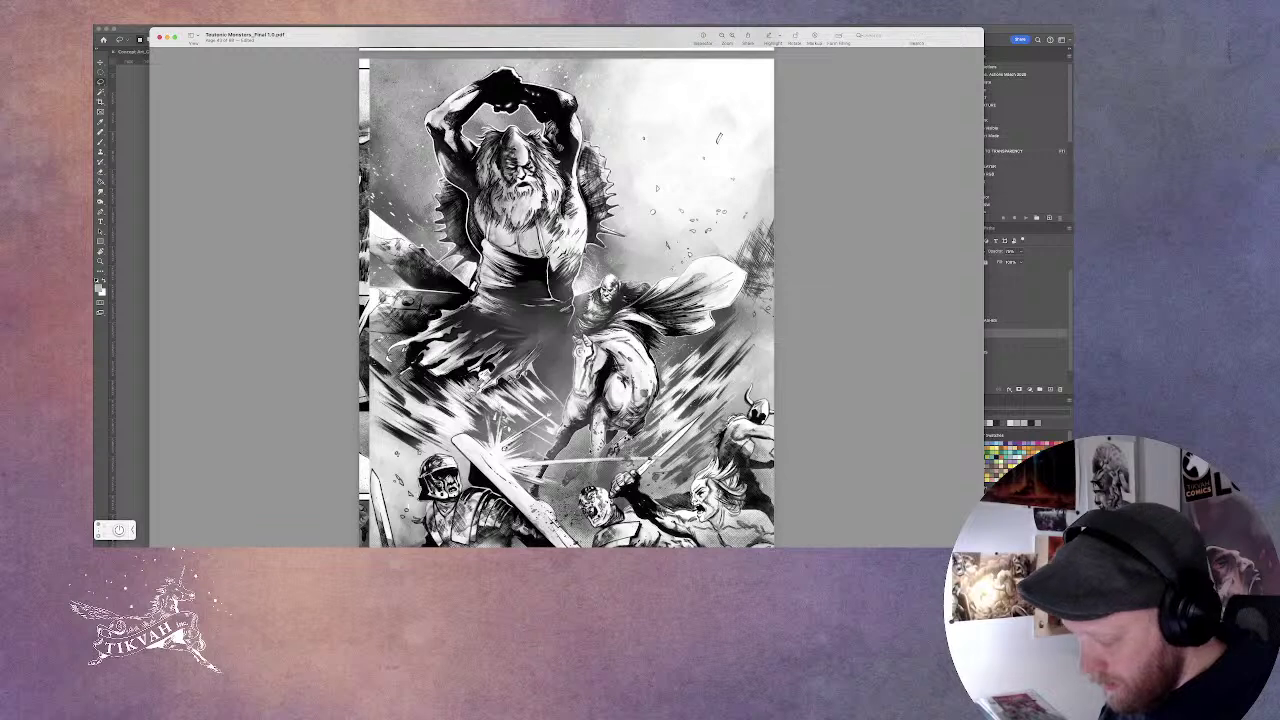
scroll(566, 300, down, 3)
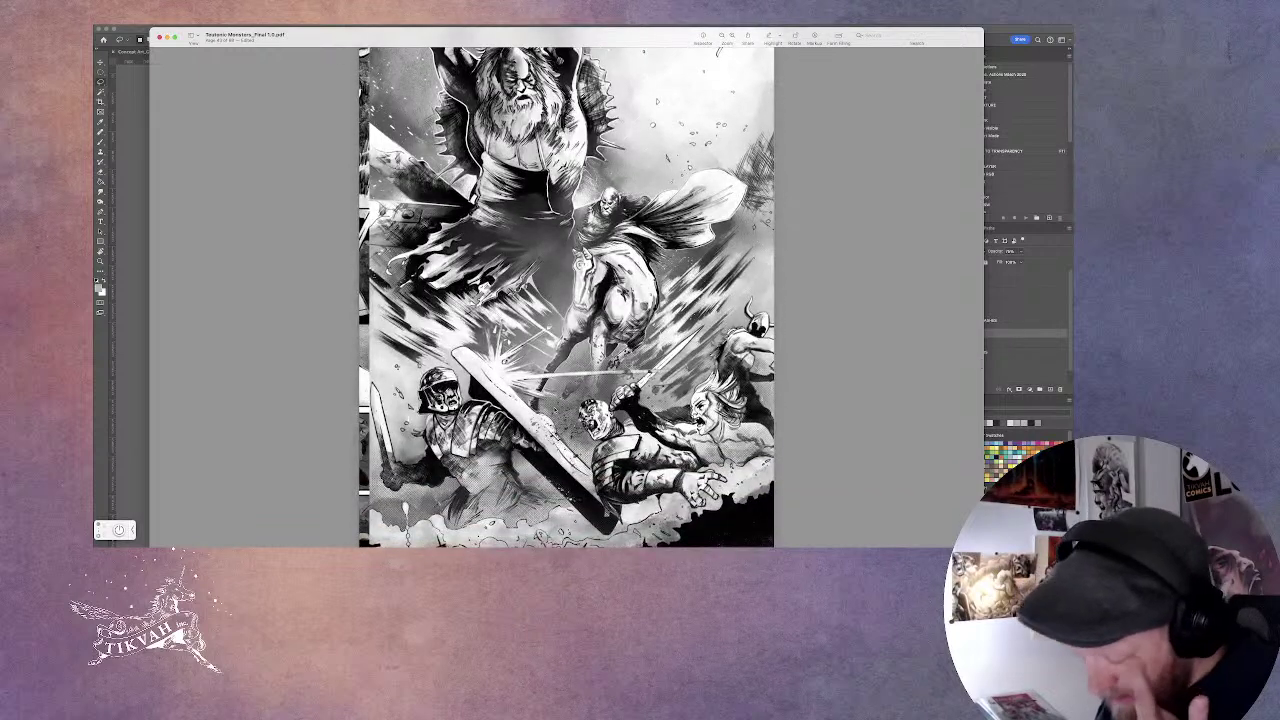
scroll(566, 300, up, 3)
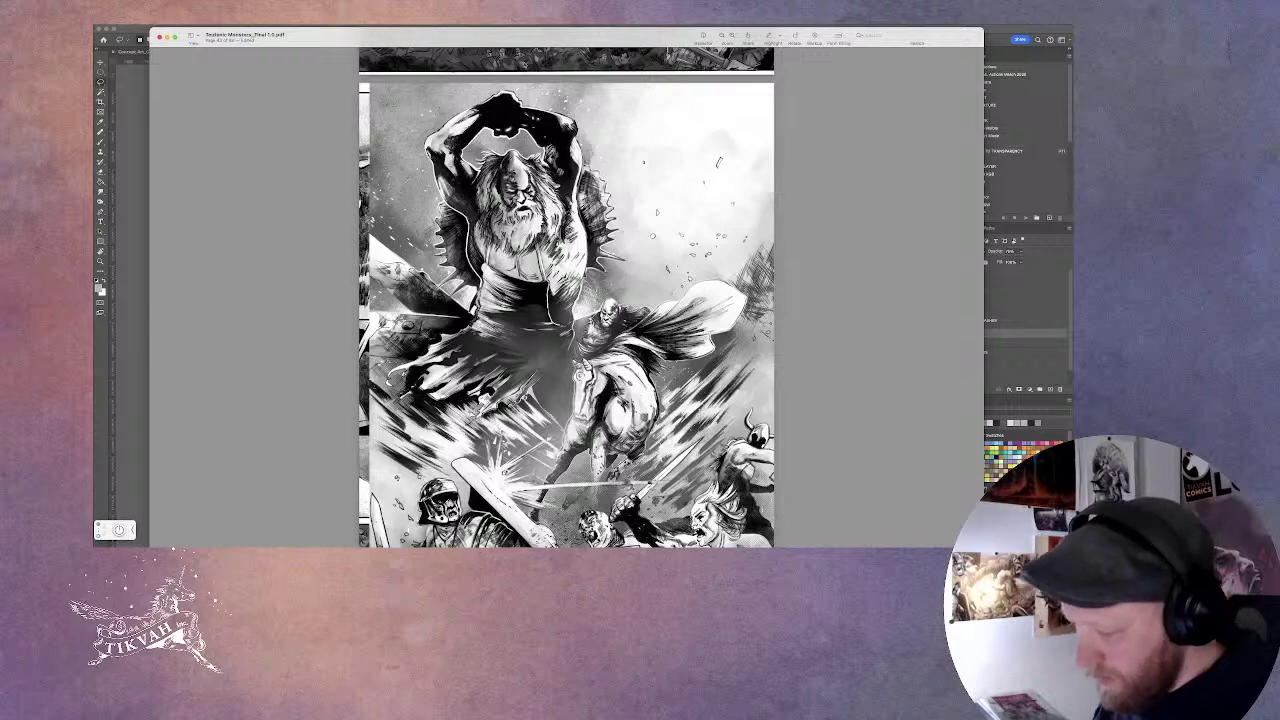
View the Roman soldiers concept art in Photoshop, then bring back the comic PDF at its coloured explosion page and reposition its window upward.
key(super+w)
key(ctrl+Up)
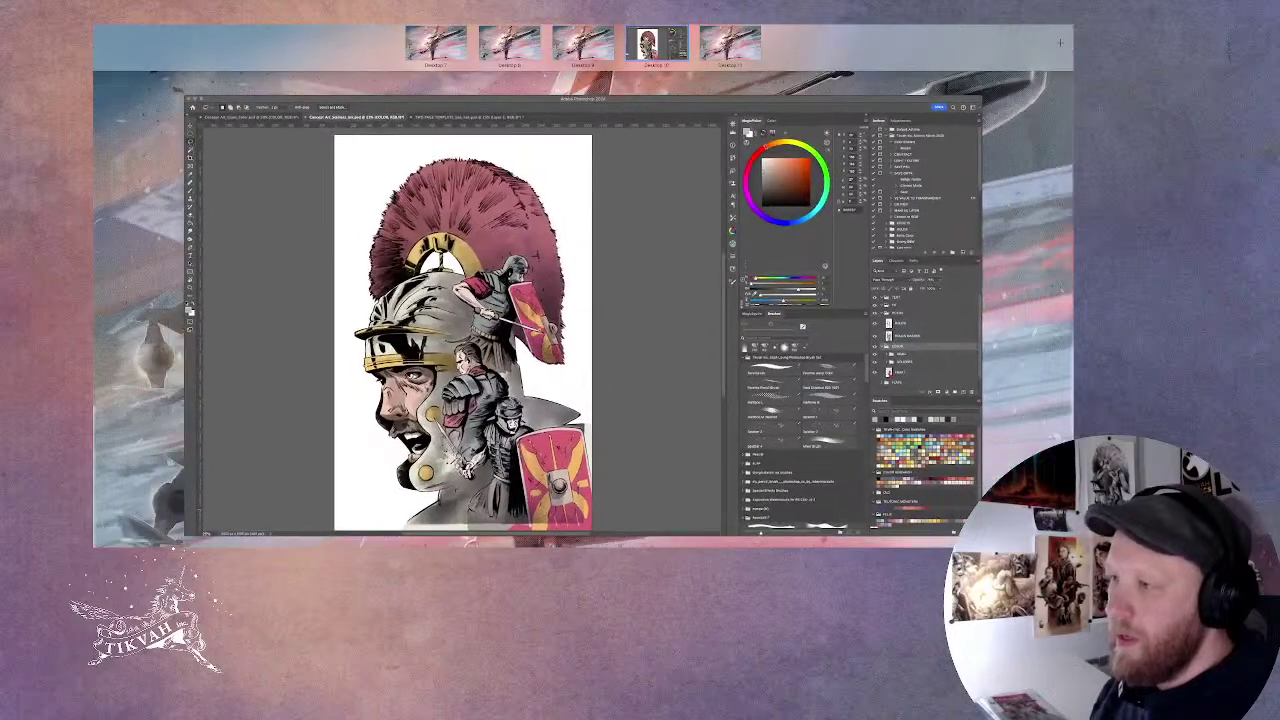
key(Escape)
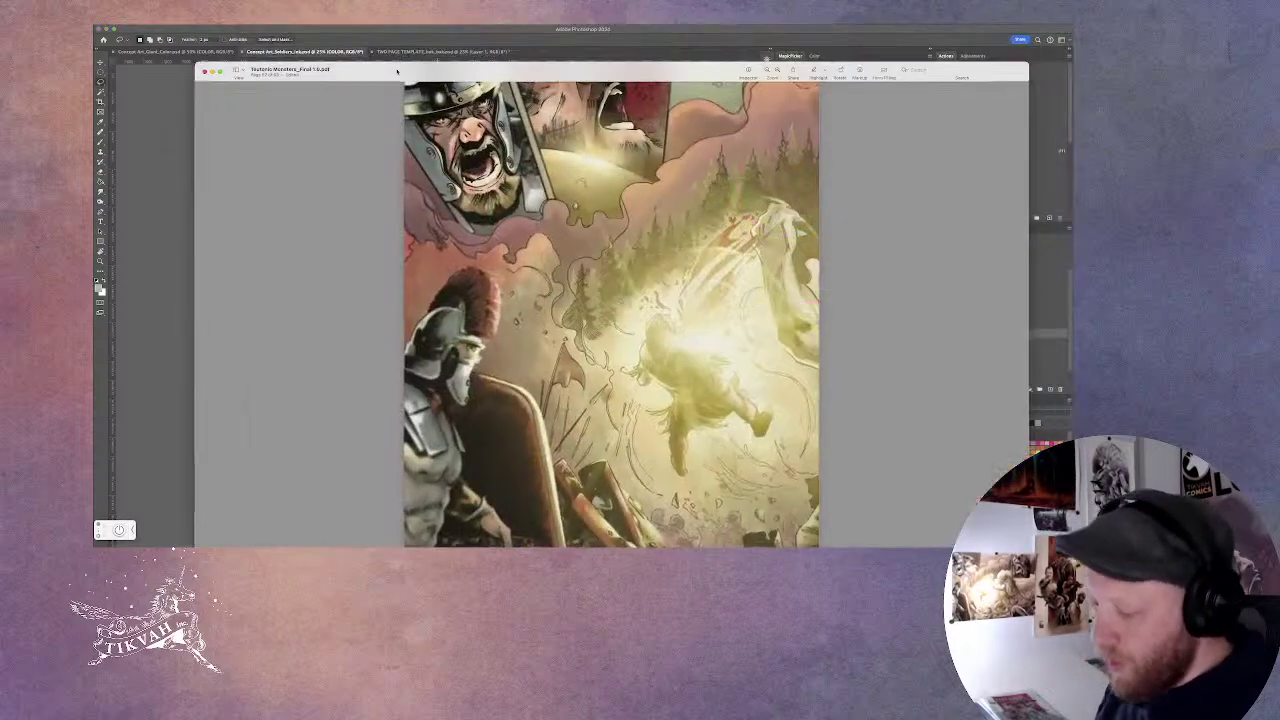
drag(357, 39, 355, 33)
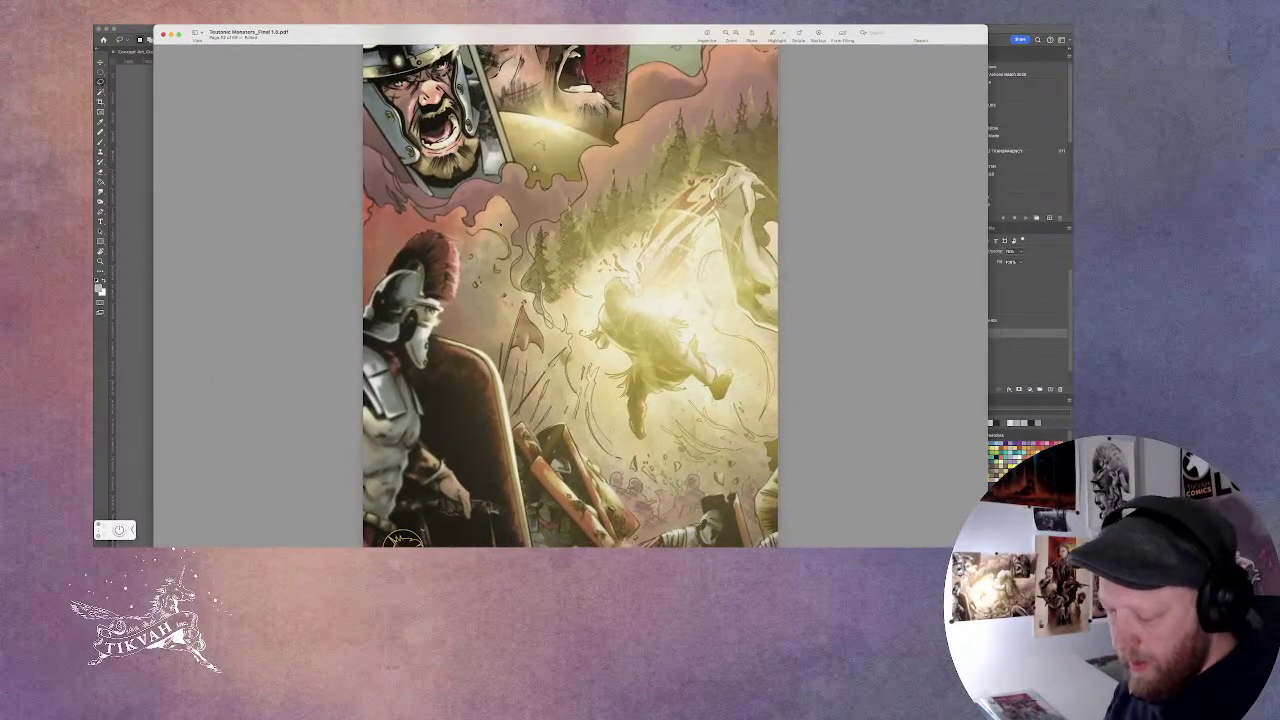
Look over the coloured pages from the glowing explosion and the screaming bearded giant to the giants' concept art.
scroll(516, 241, down, 10)
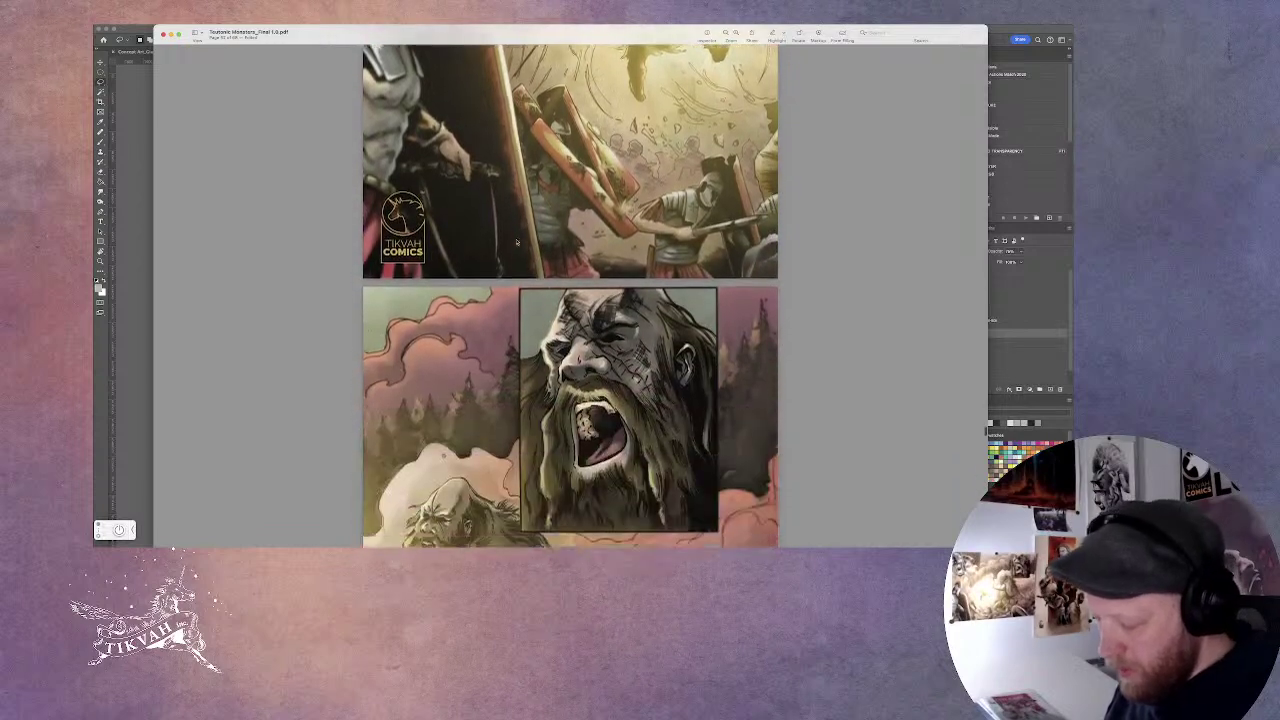
scroll(516, 241, down, 8)
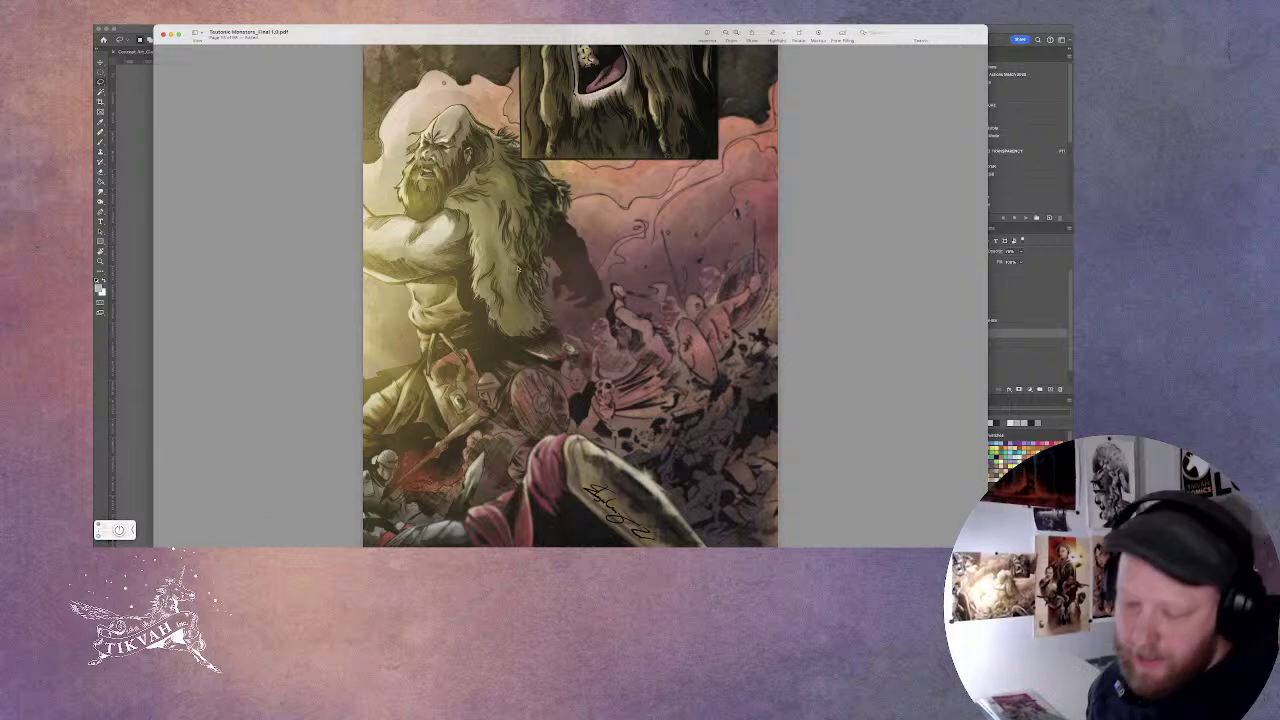
scroll(570, 290, down, 2)
scroll(570, 290, down, 7)
scroll(570, 300, down, 5)
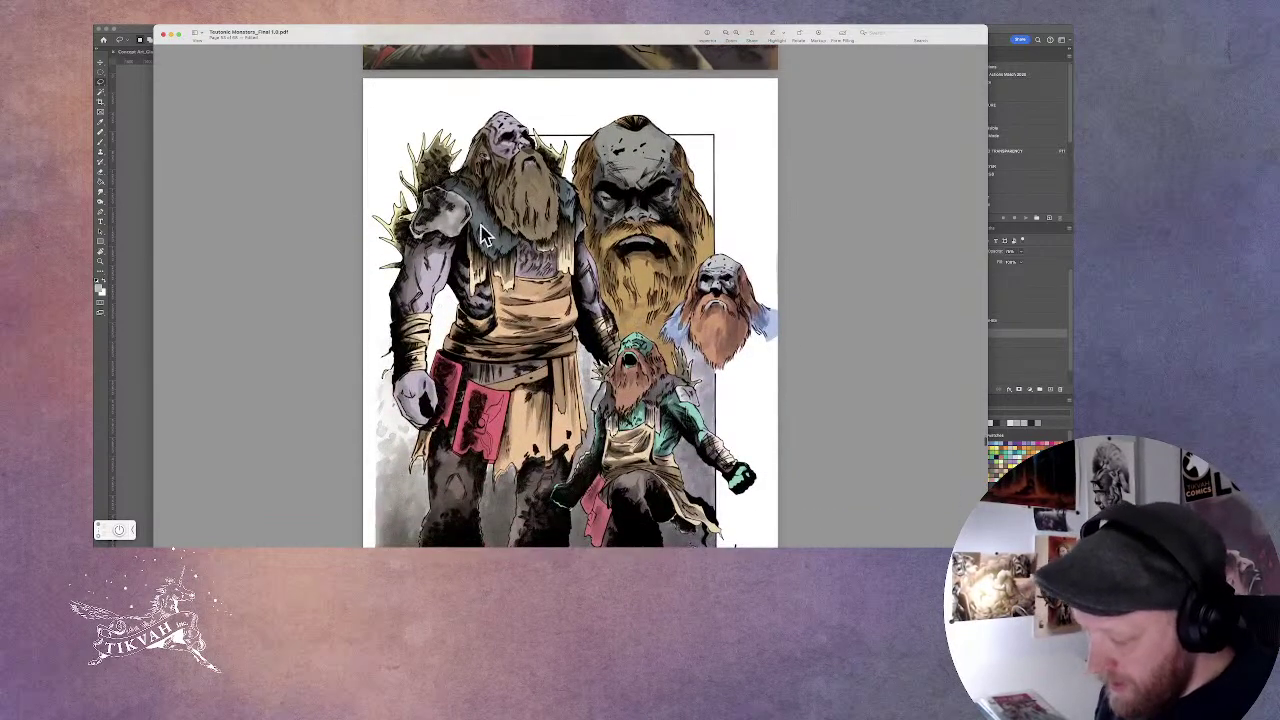
Compare the coloured giants' concept art with the Roman soldiers concept page in the PDF, ending back on the giants.
scroll(570, 296, down, 2)
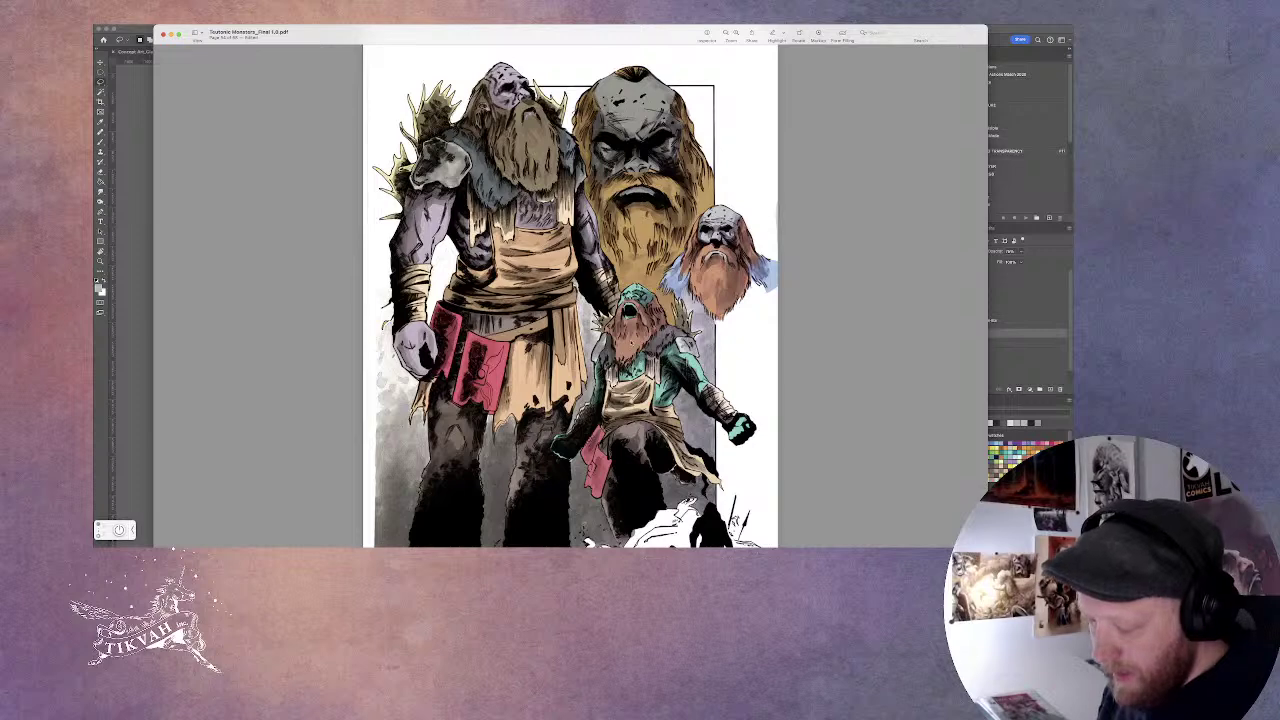
scroll(570, 296, down, 10)
scroll(570, 296, down, 2)
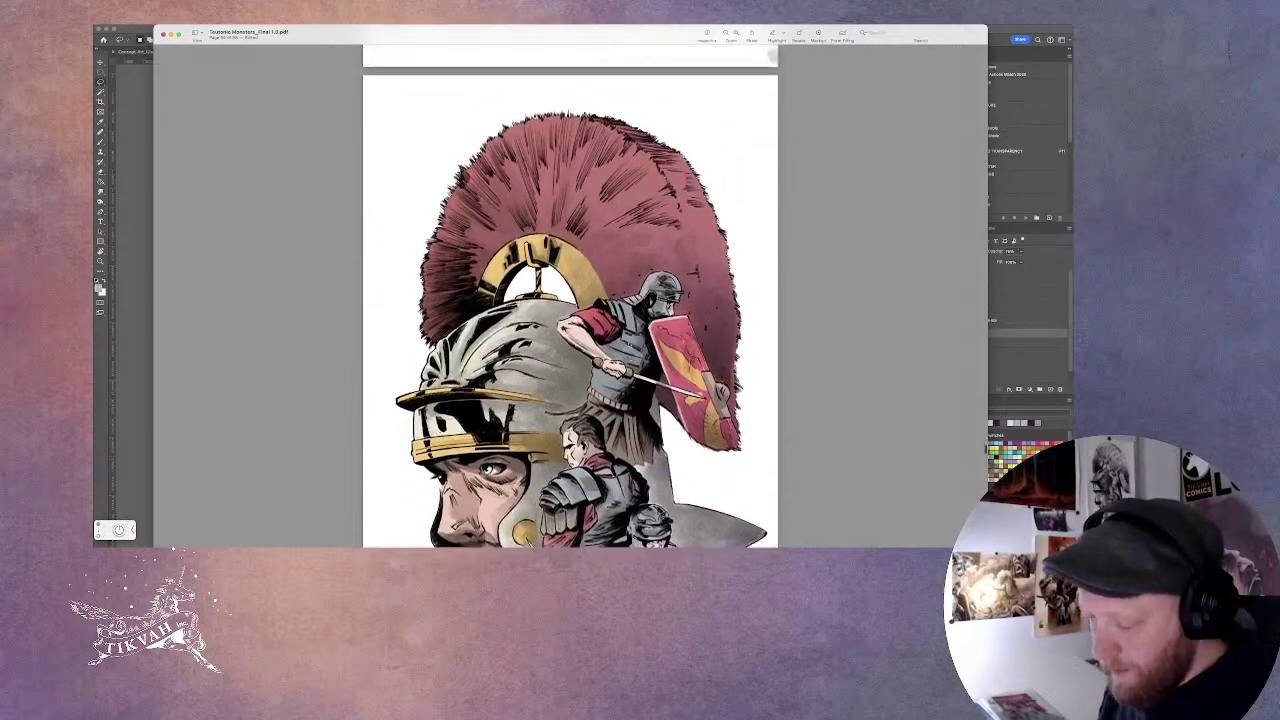
scroll(570, 296, up, 15)
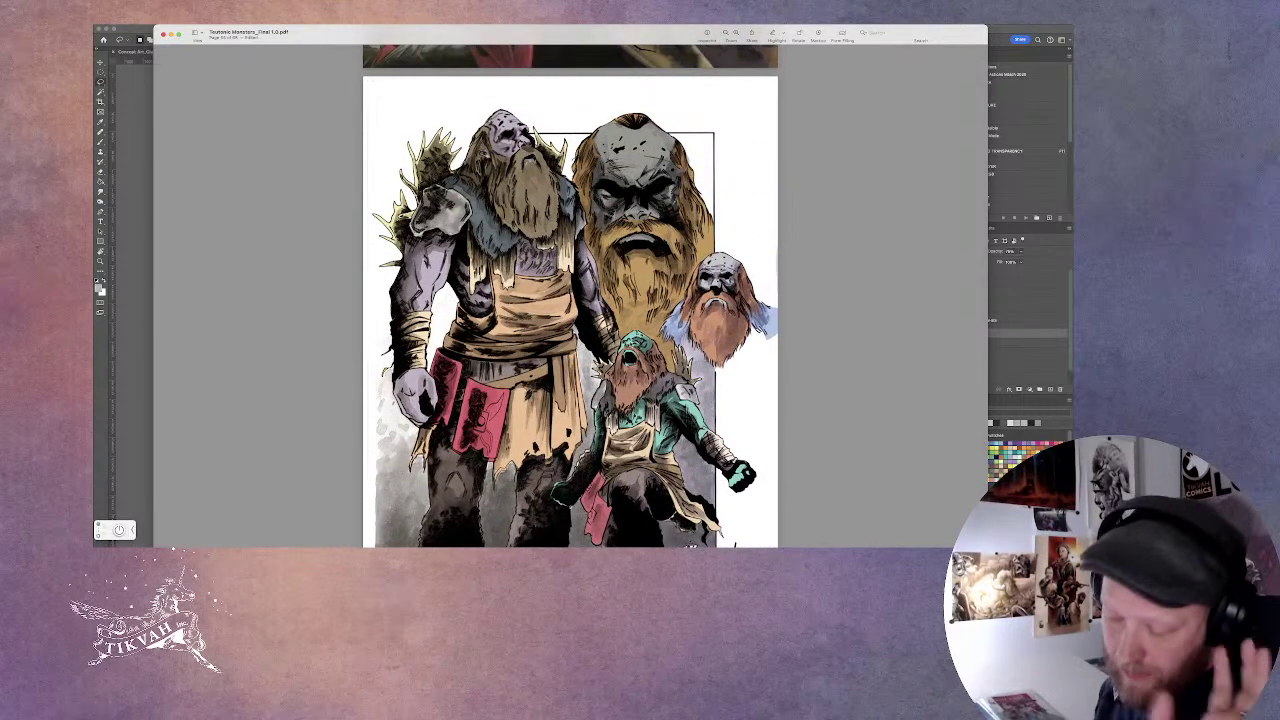
Examine the coloured giants' concept art from the bearded heads down to the small silhouettes at the foot of the page.
scroll(570, 296, down, 5)
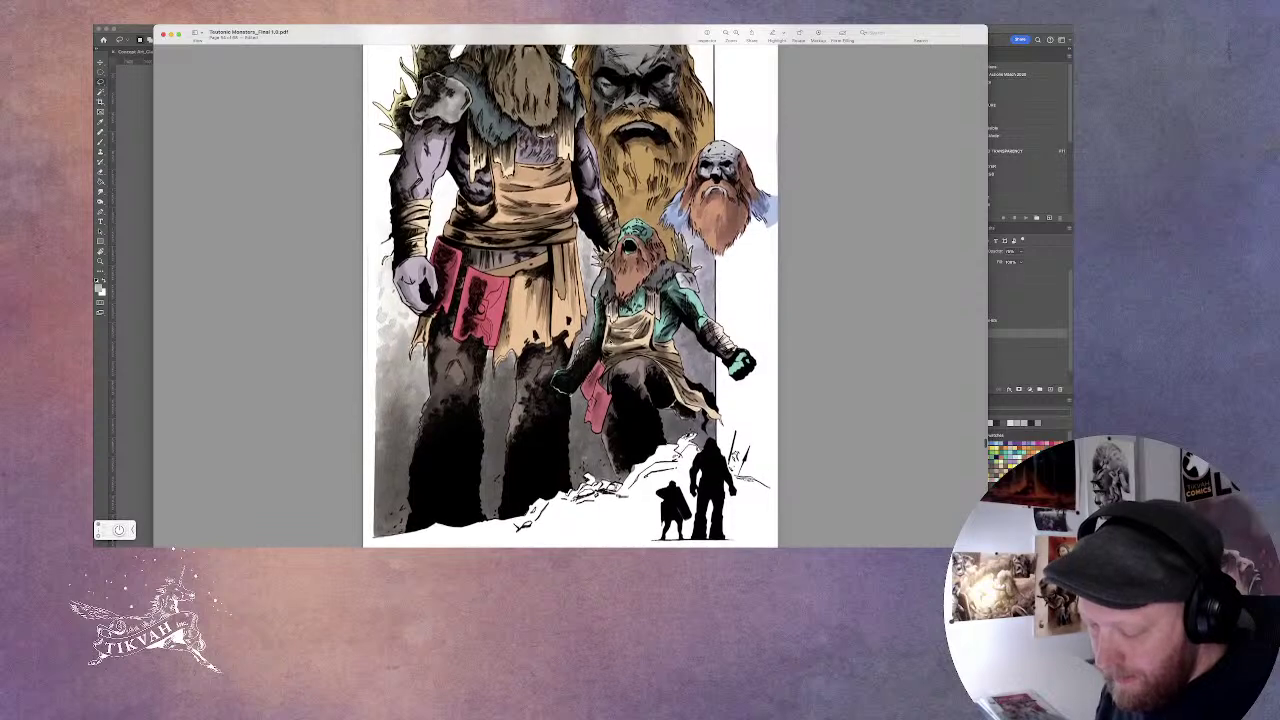
scroll(570, 296, up, 5)
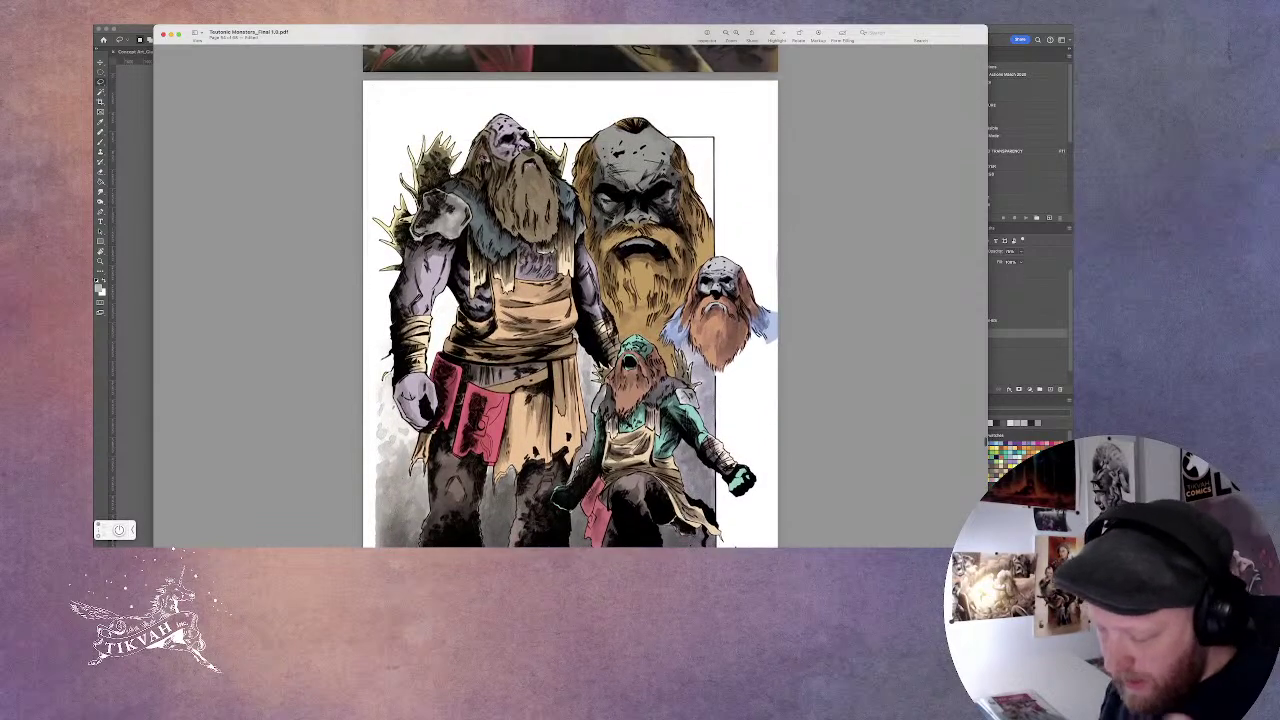
scroll(570, 296, down, 6)
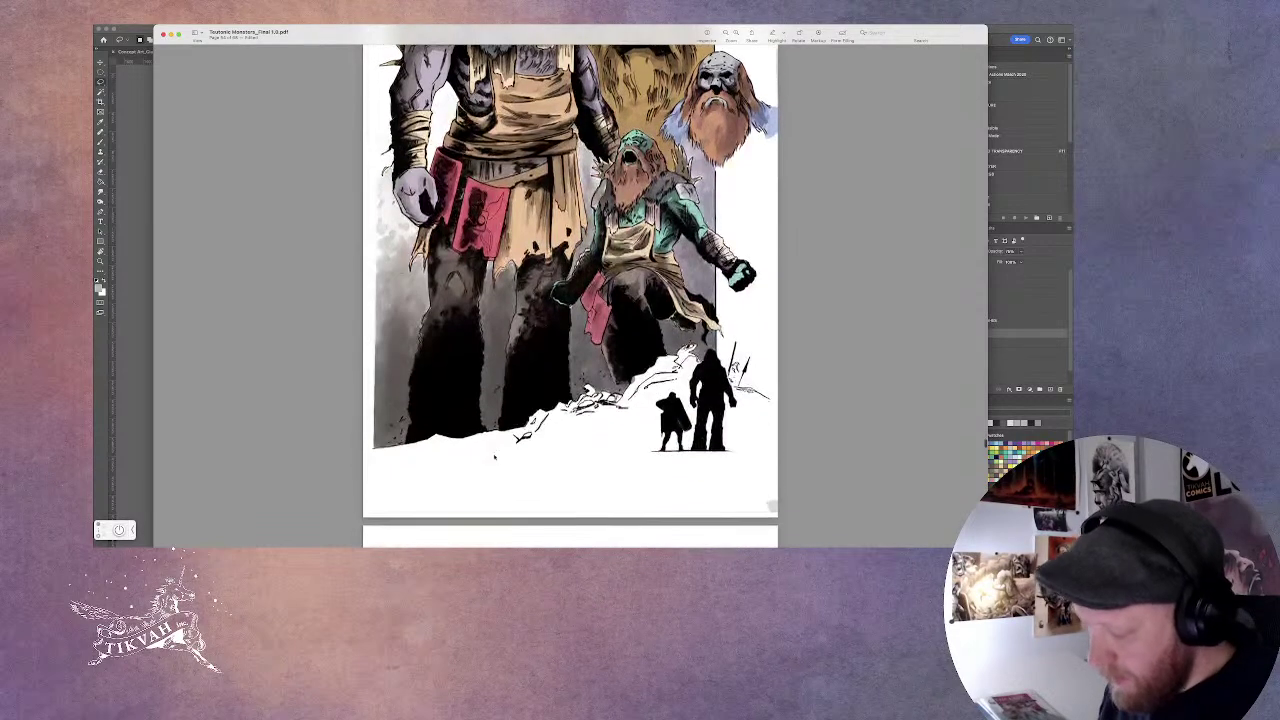
scroll(570, 296, up, 3)
scroll(570, 296, down, 15)
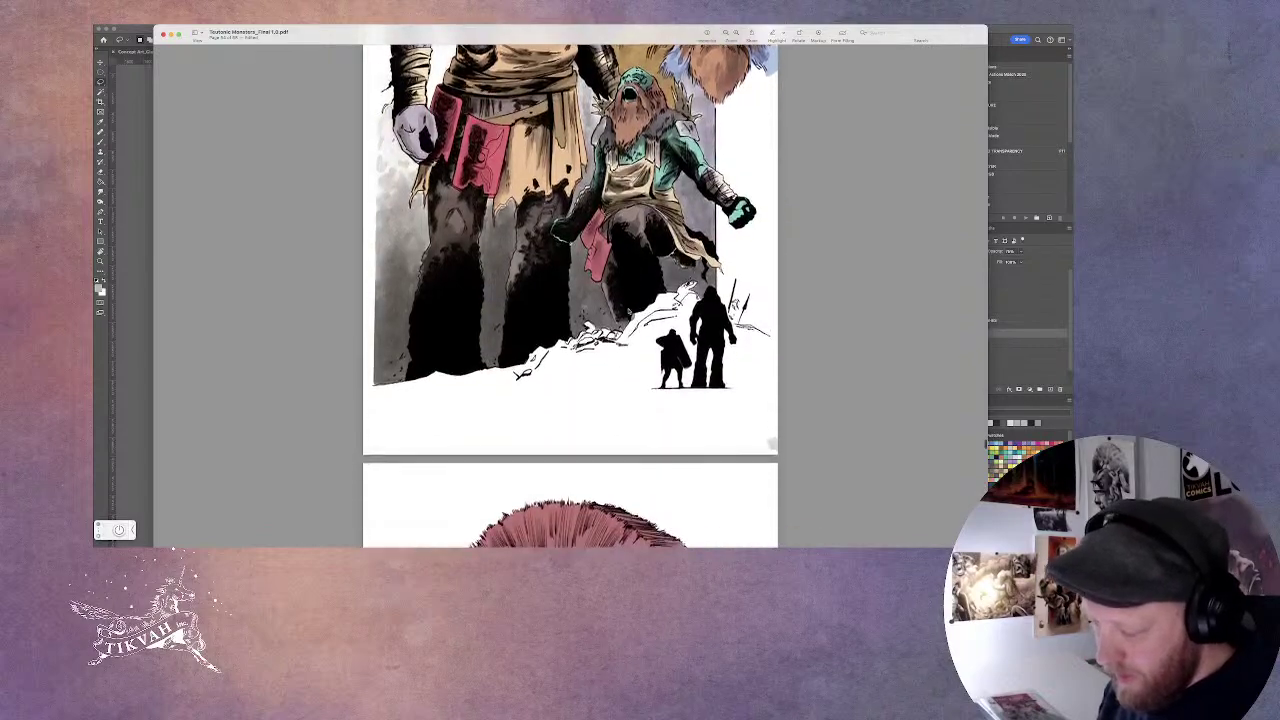
Look over the coloured Roman concept pages with the shouting soldier, the crested helmet, the SPQR eagle and the caped commander.
scroll(570, 296, down, 15)
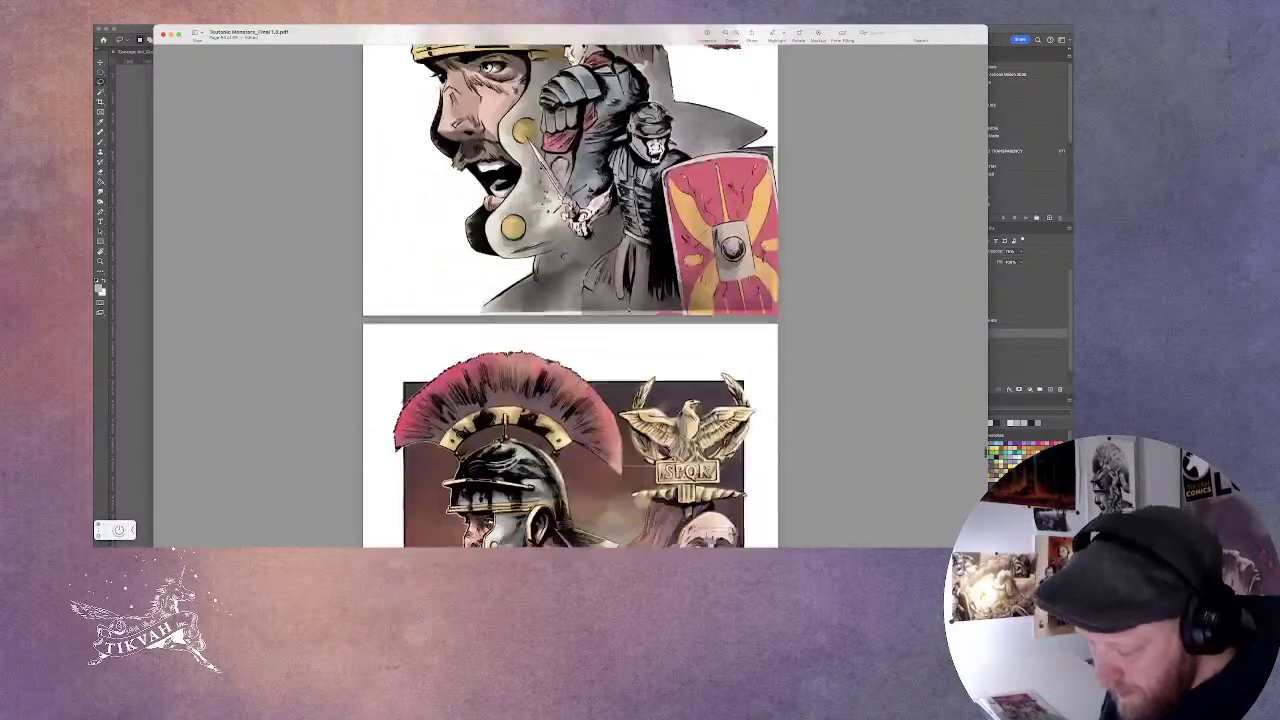
scroll(570, 296, up, 3)
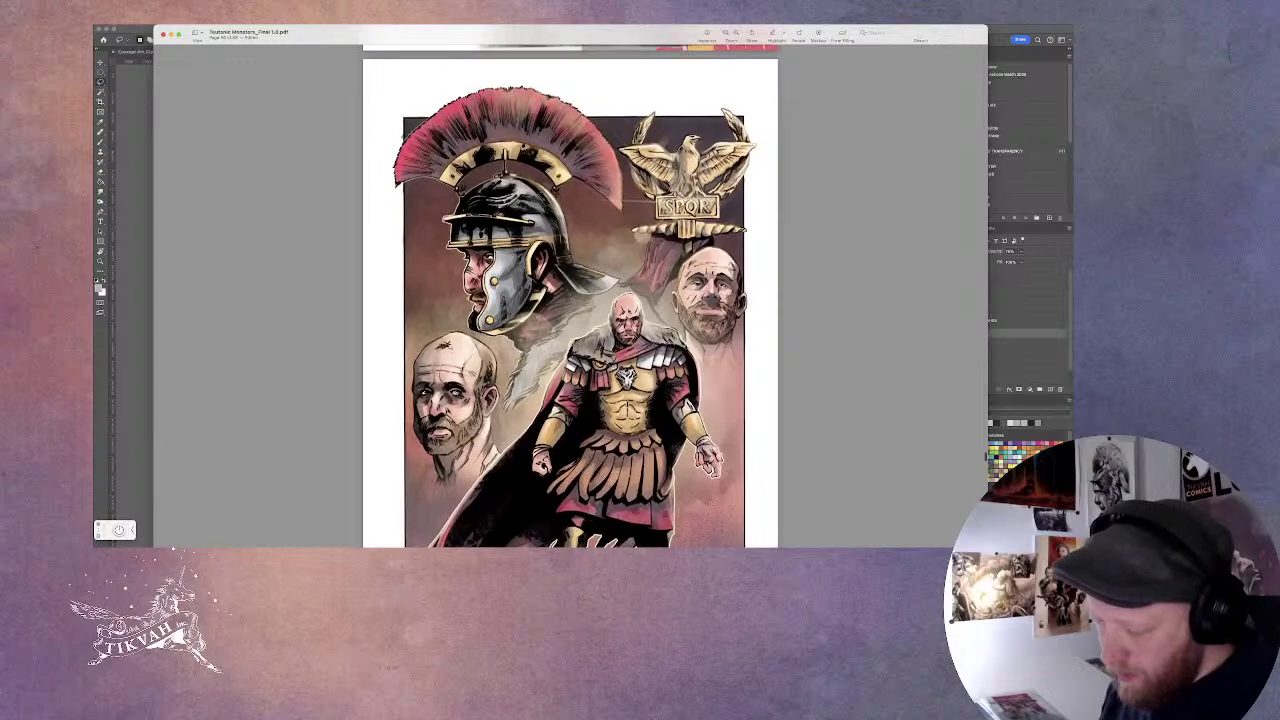
scroll(570, 296, down, 2)
scroll(570, 296, up, 3)
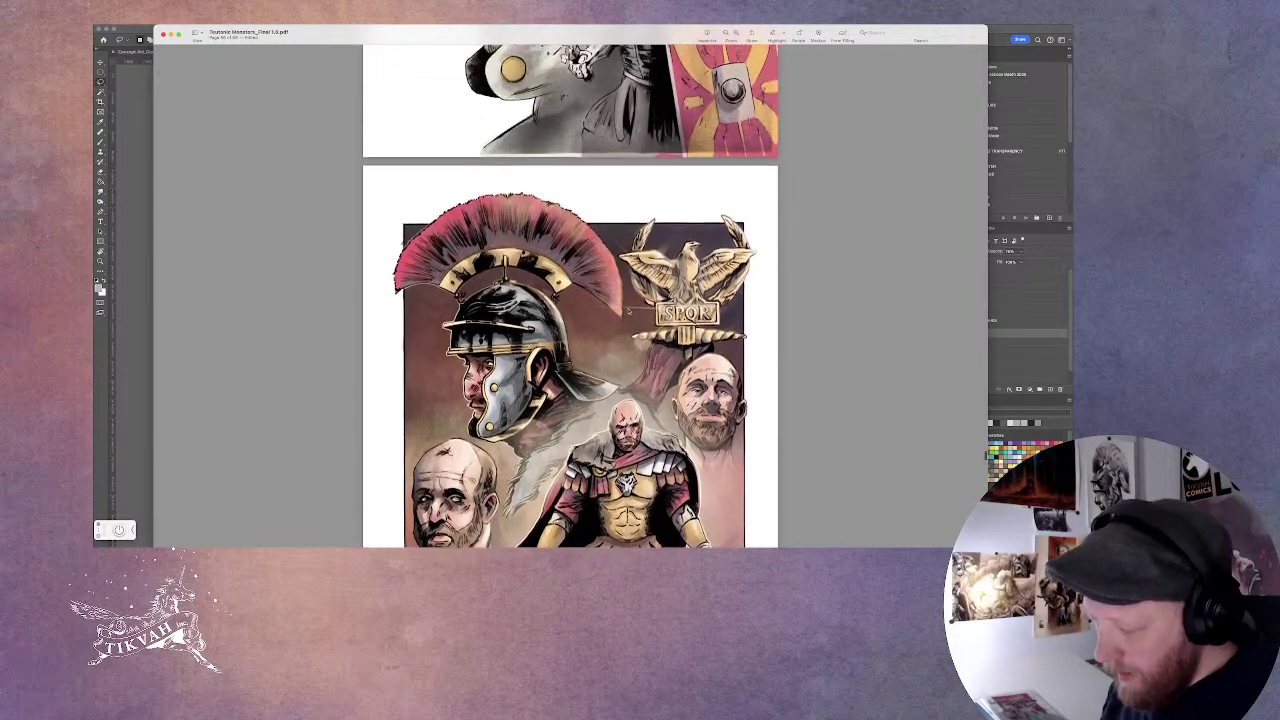
Skim the comic's script from its title page and concept text through the page-by-page panel descriptions to pages nineteen and twenty.
scroll(570, 296, down, 5)
scroll(628, 310, down, 12)
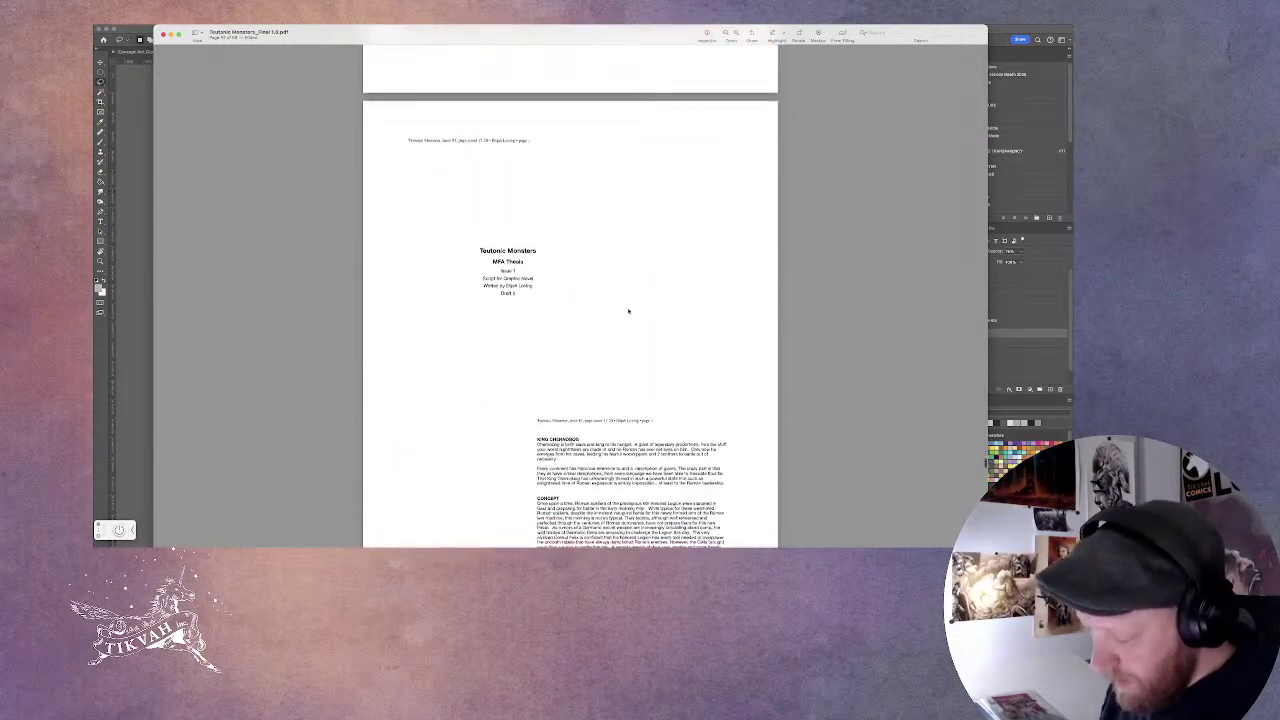
scroll(644, 363, down, 15)
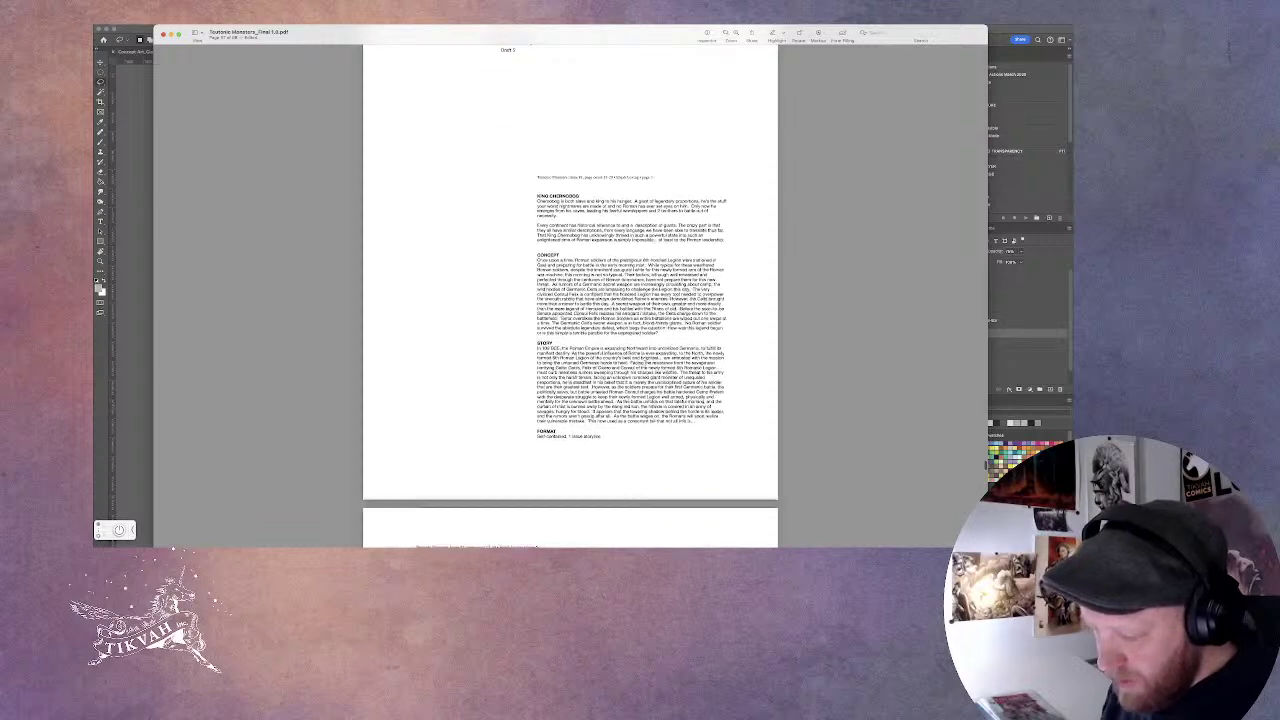
scroll(644, 363, down, 10)
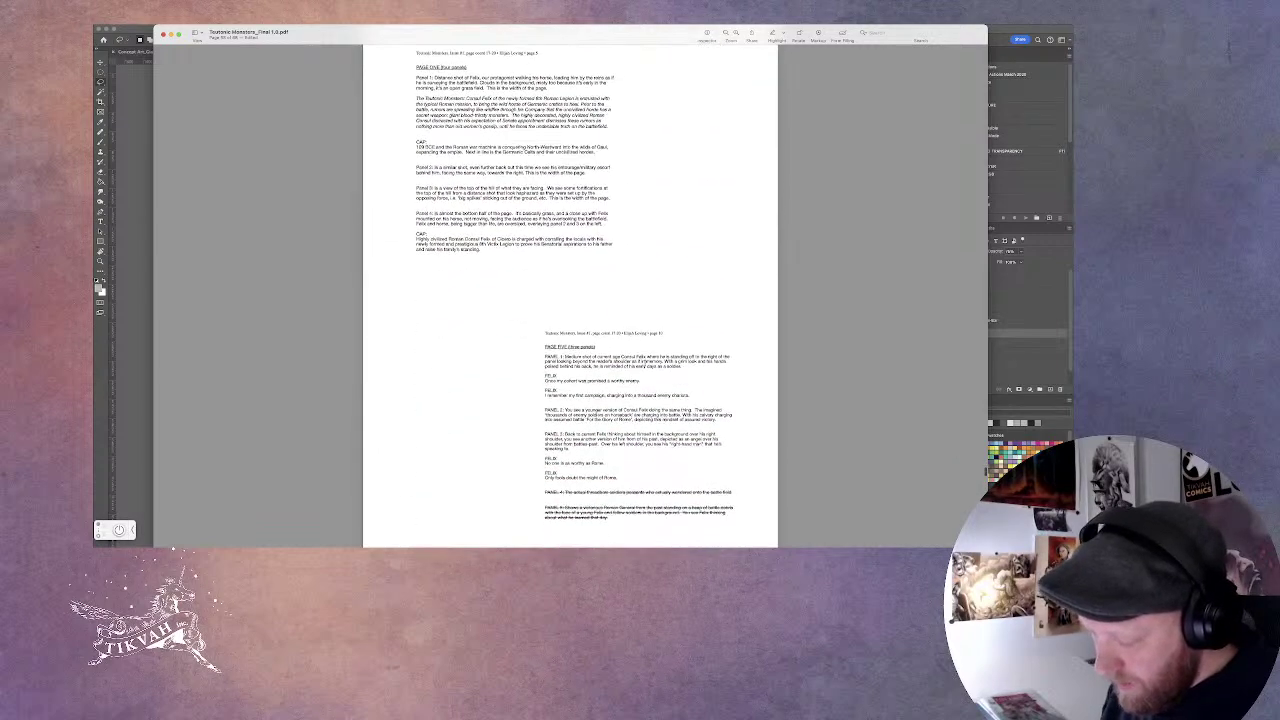
scroll(644, 363, up, 5)
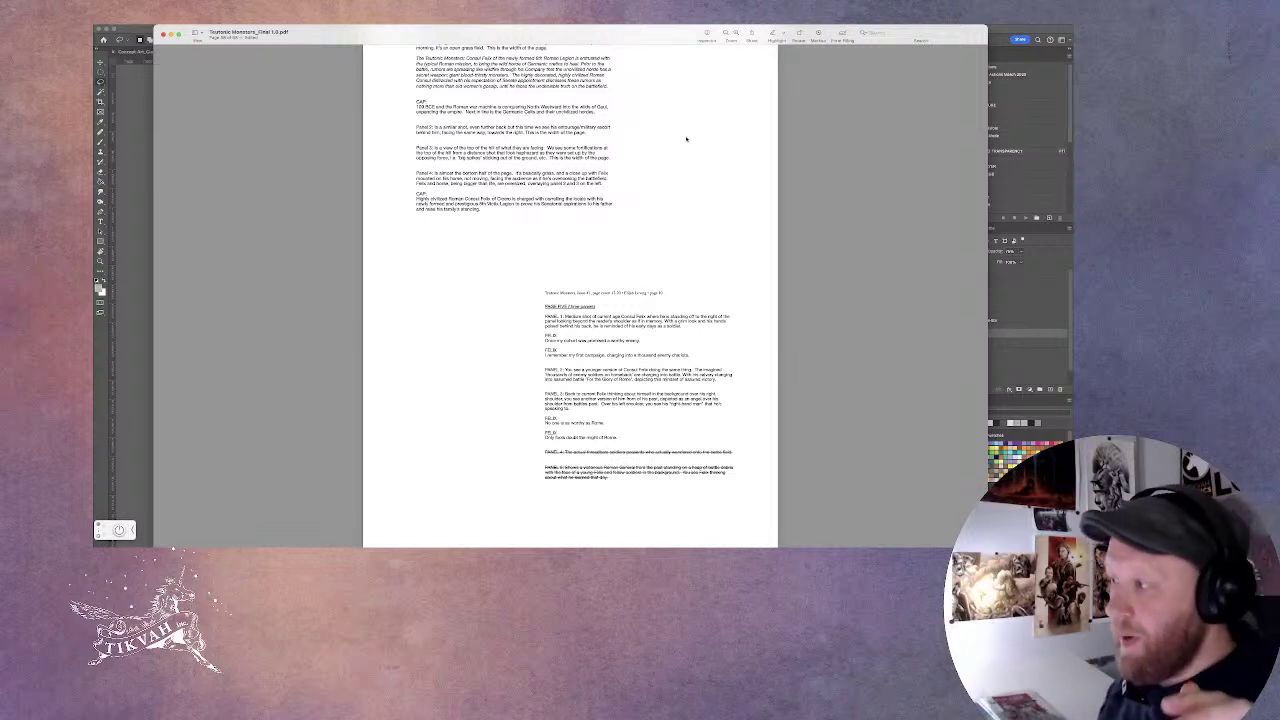
key(super+Tab)
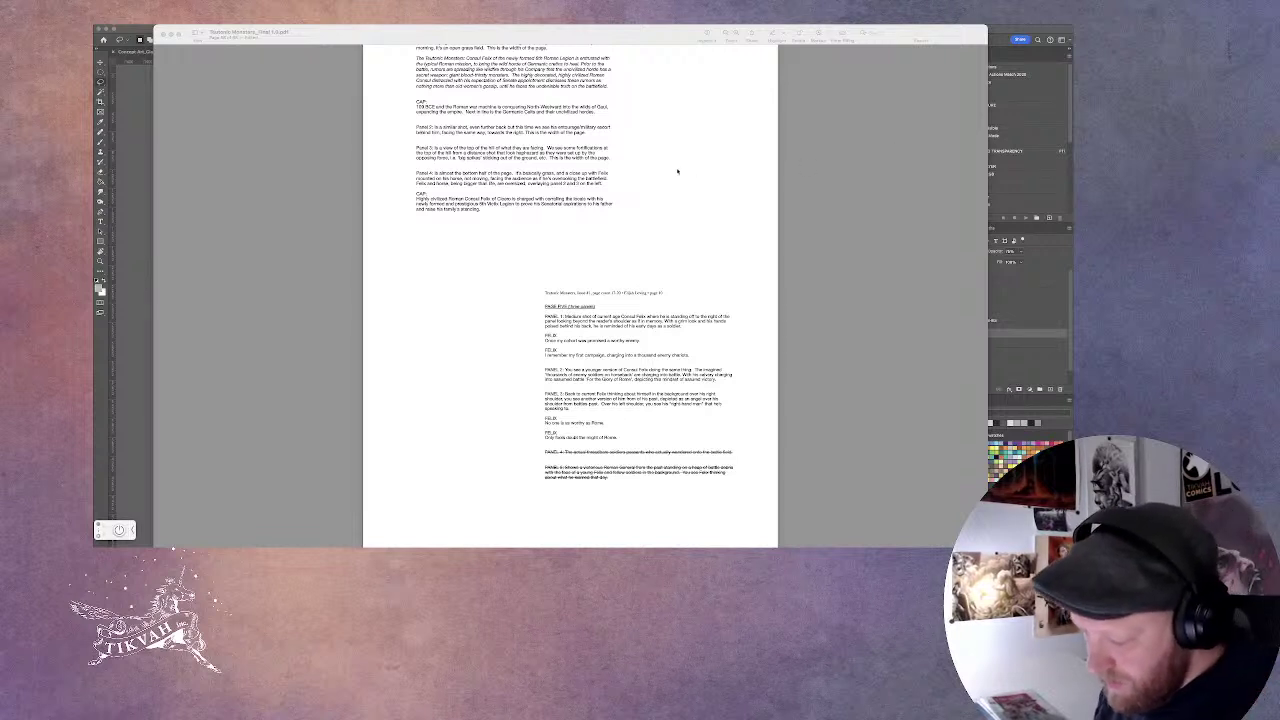
scroll(700, 277, down, 5)
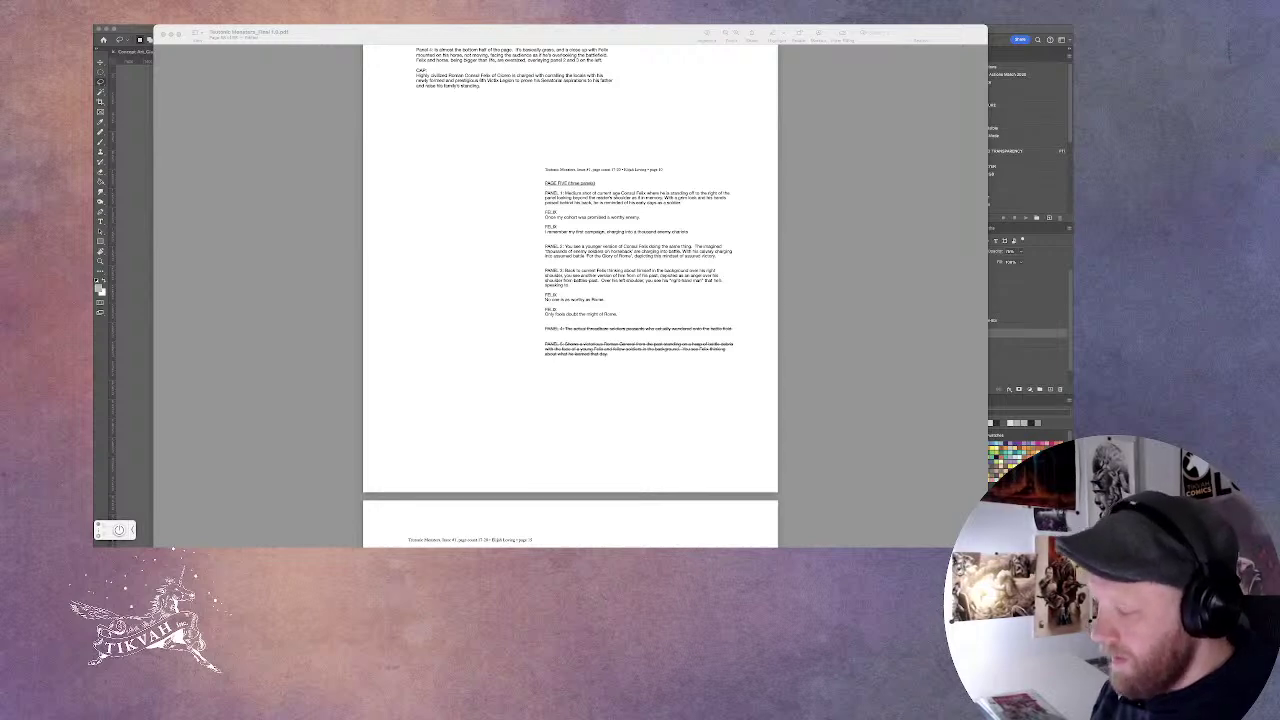
scroll(643, 70, down, 15)
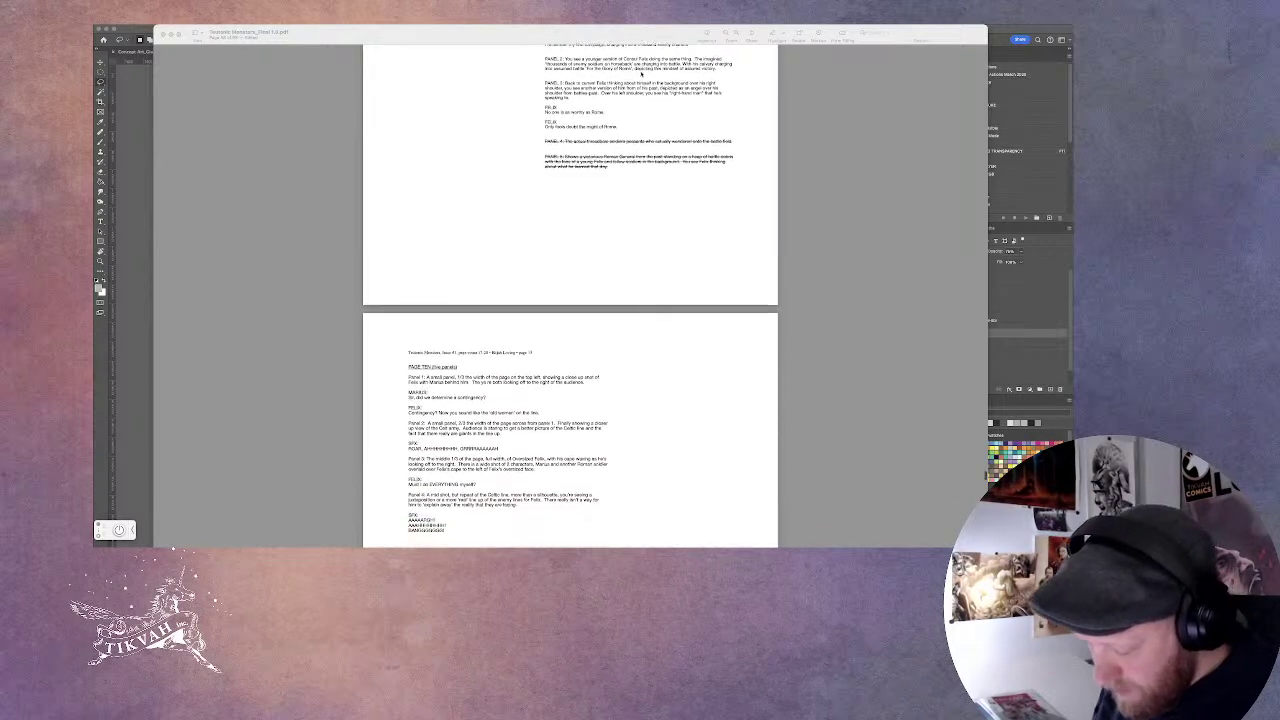
scroll(643, 70, down, 10)
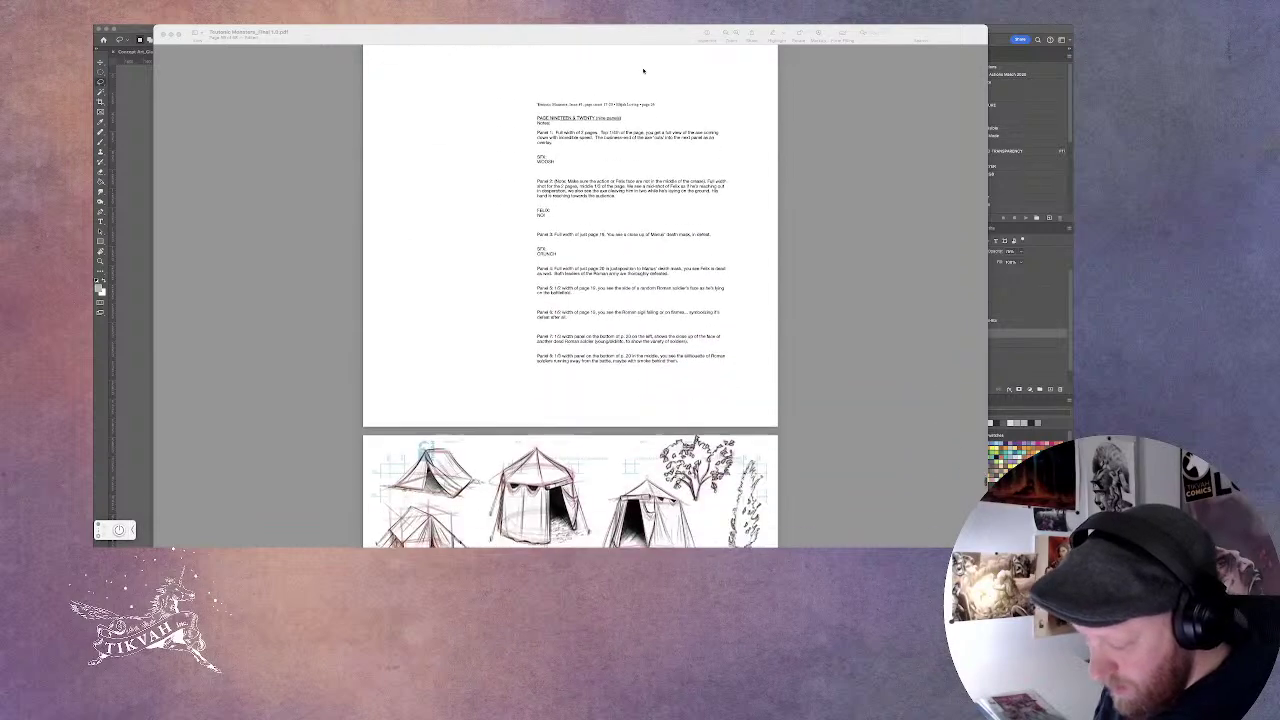
Examine the sketch sheet of tents, shields, weapons, siege engines, helmets, armour and trees.
scroll(643, 70, down, 3)
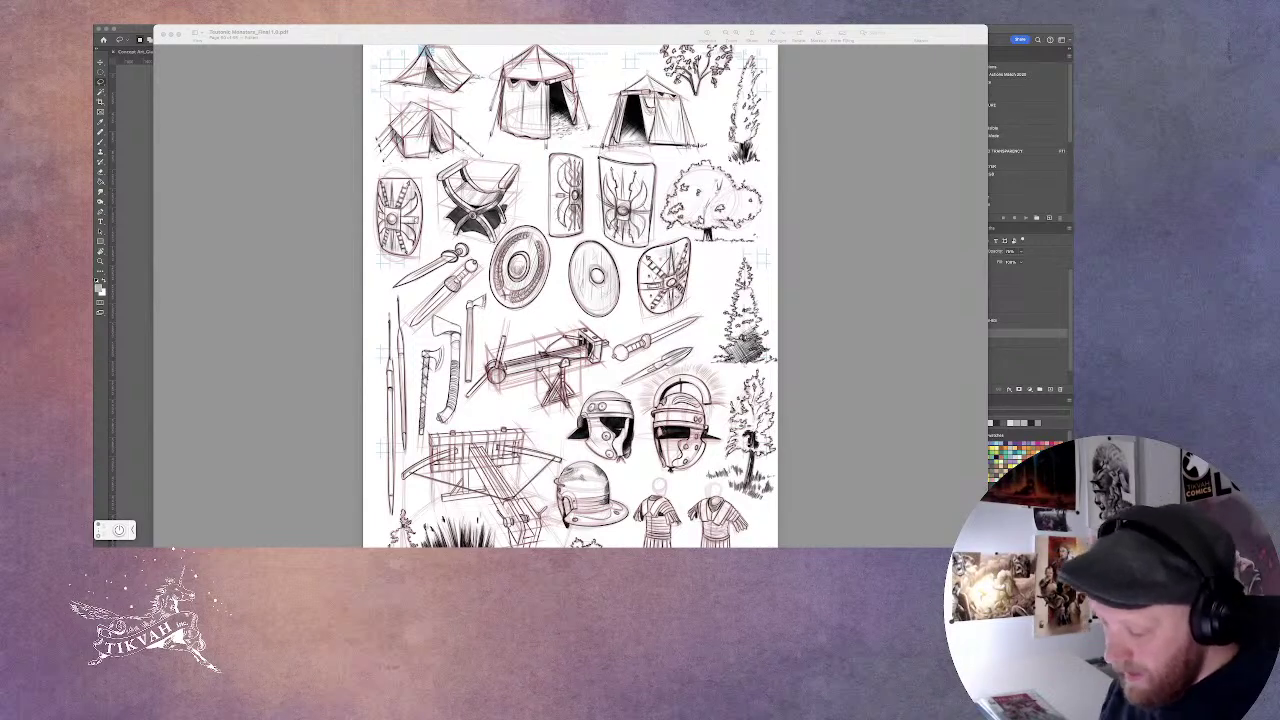
scroll(574, 295, down, 2)
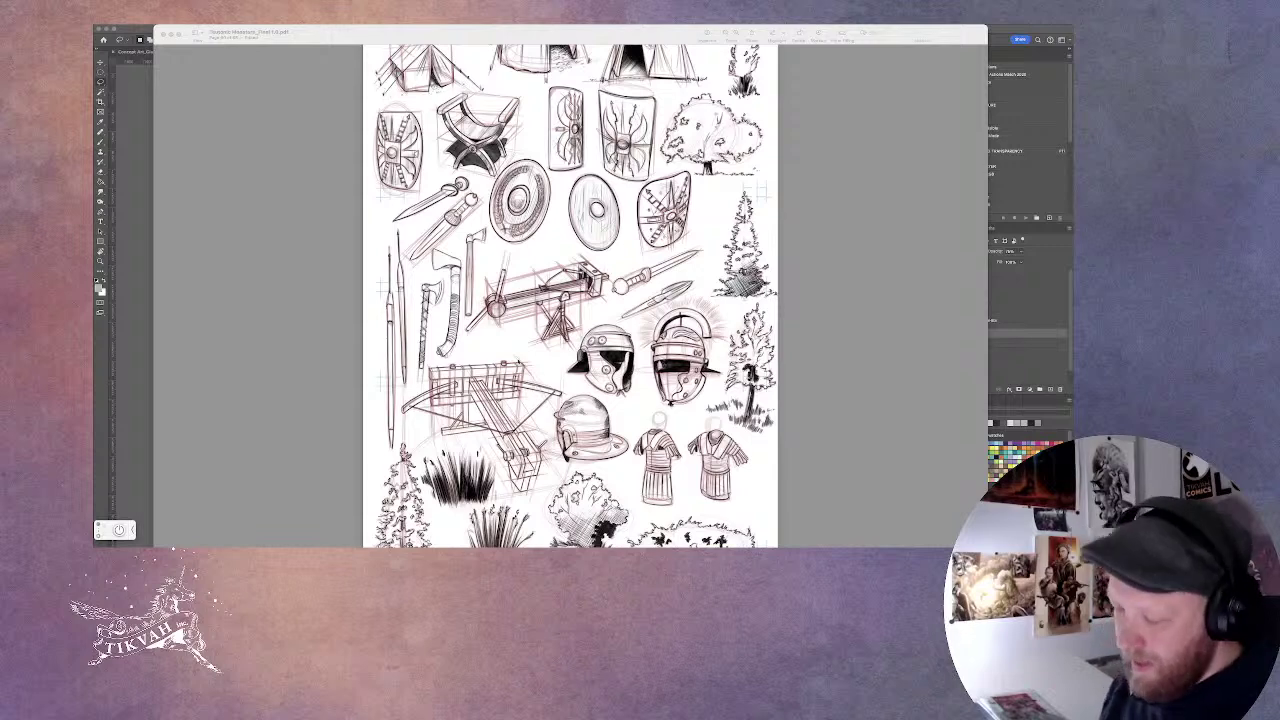
scroll(570, 295, down, 4)
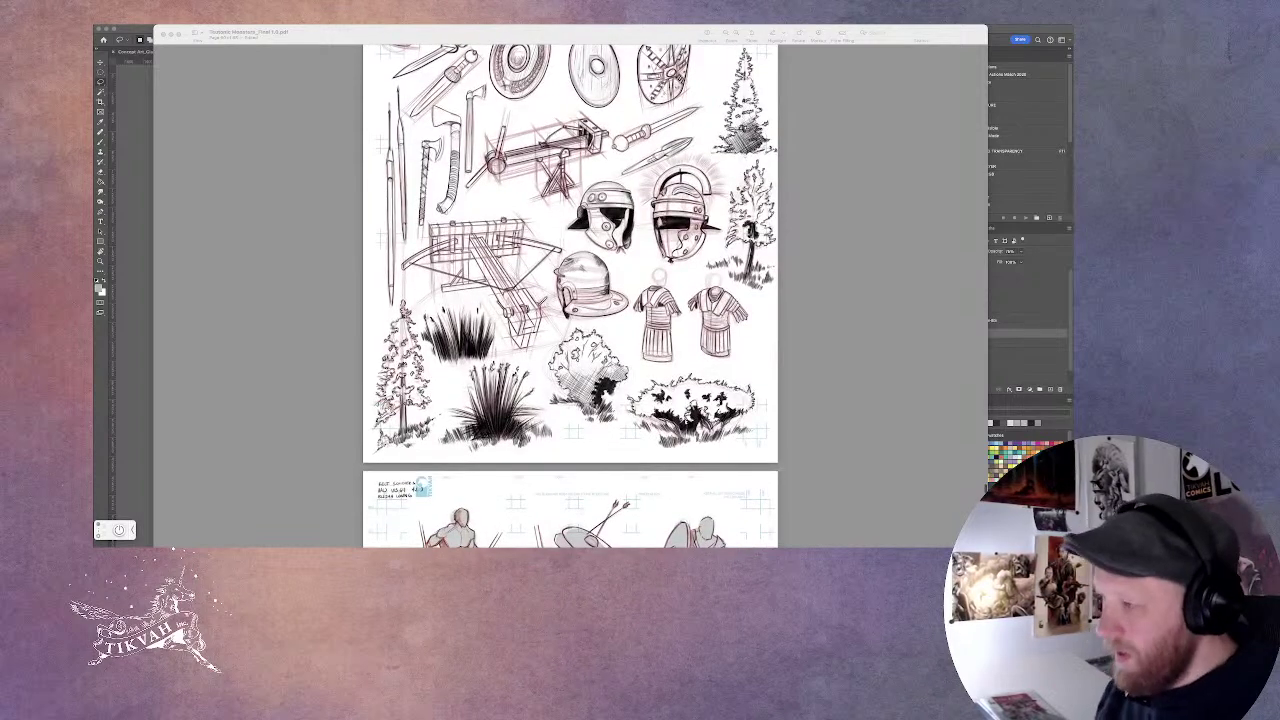
Look over the Celt soldier pose sketches and continue to the Roman character design sheet.
scroll(367, 304, down, 14)
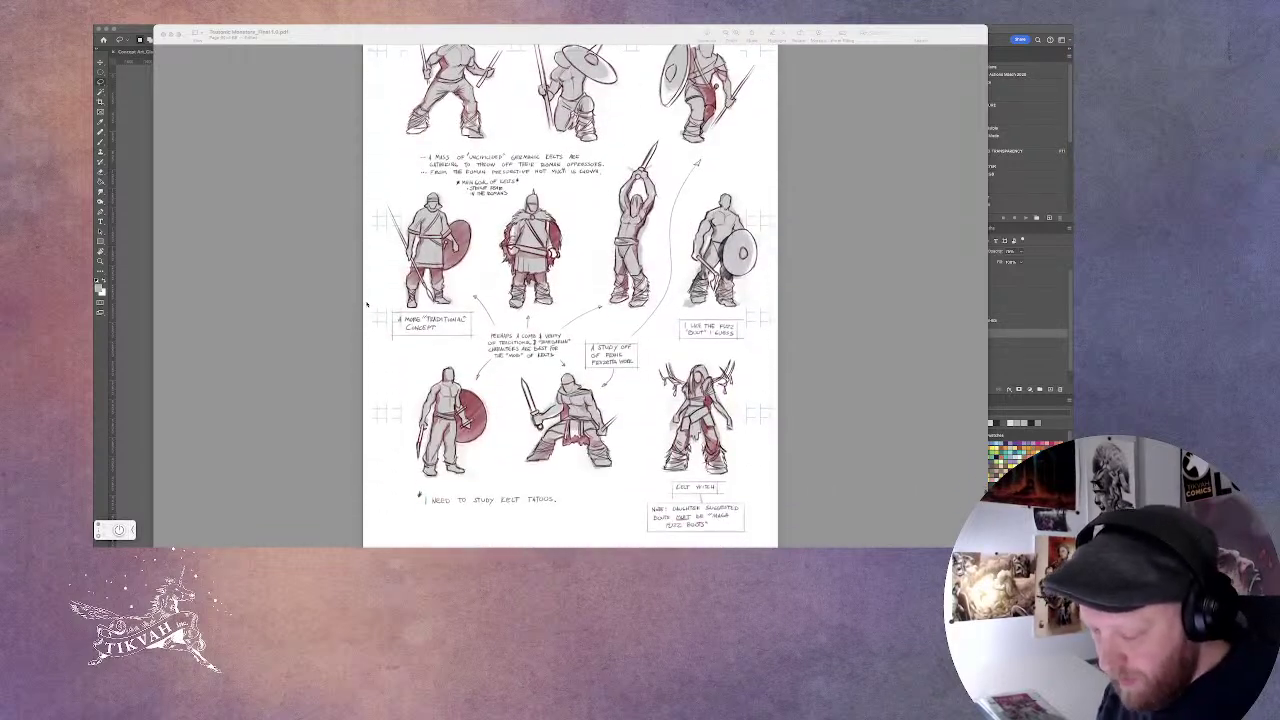
scroll(367, 304, up, 3)
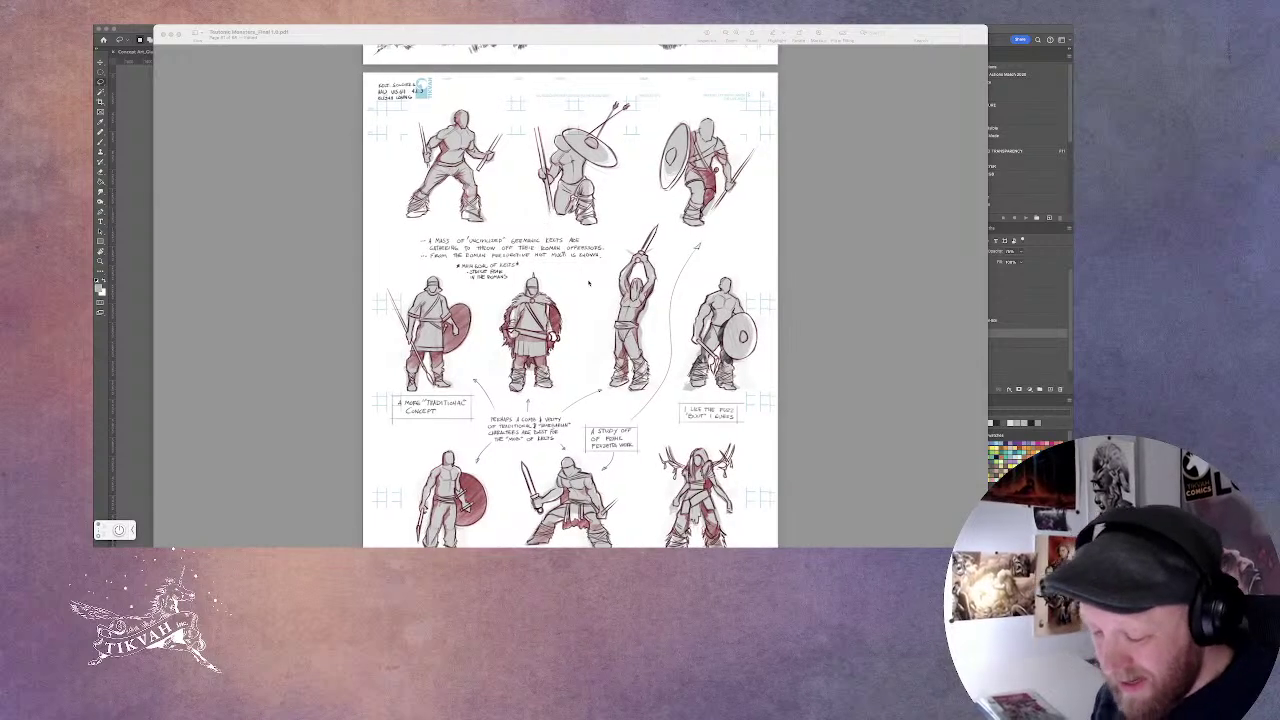
scroll(588, 283, down, 10)
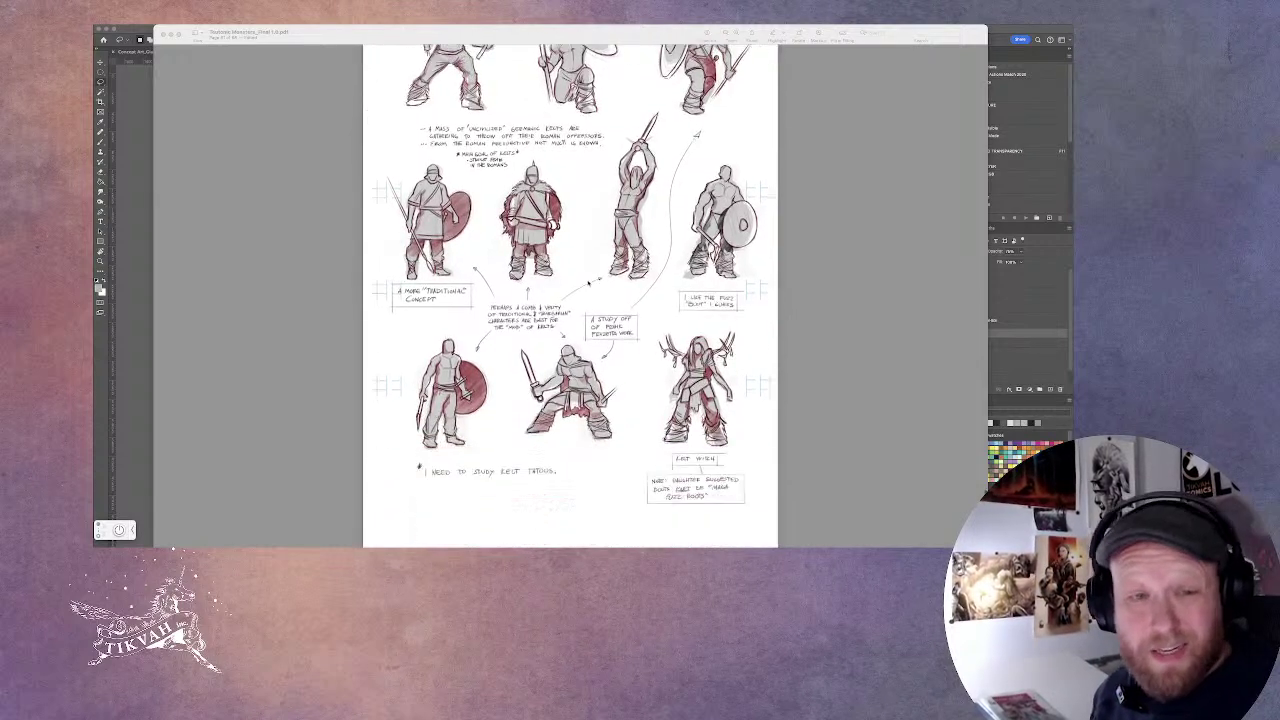
scroll(588, 283, down, 4)
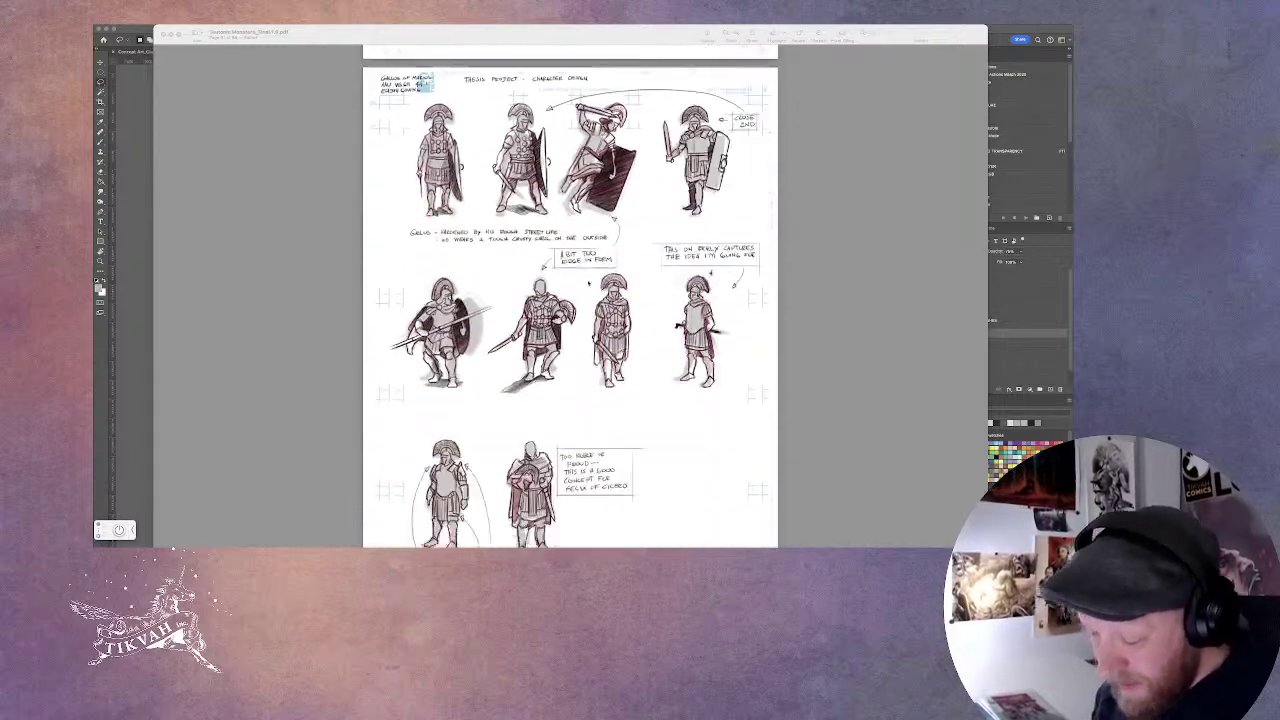
Return to the Celt sketch sheet and study the warrior variations, the antlered Celt witch and their handwritten notes.
scroll(588, 283, up, 10)
scroll(588, 283, up, 3)
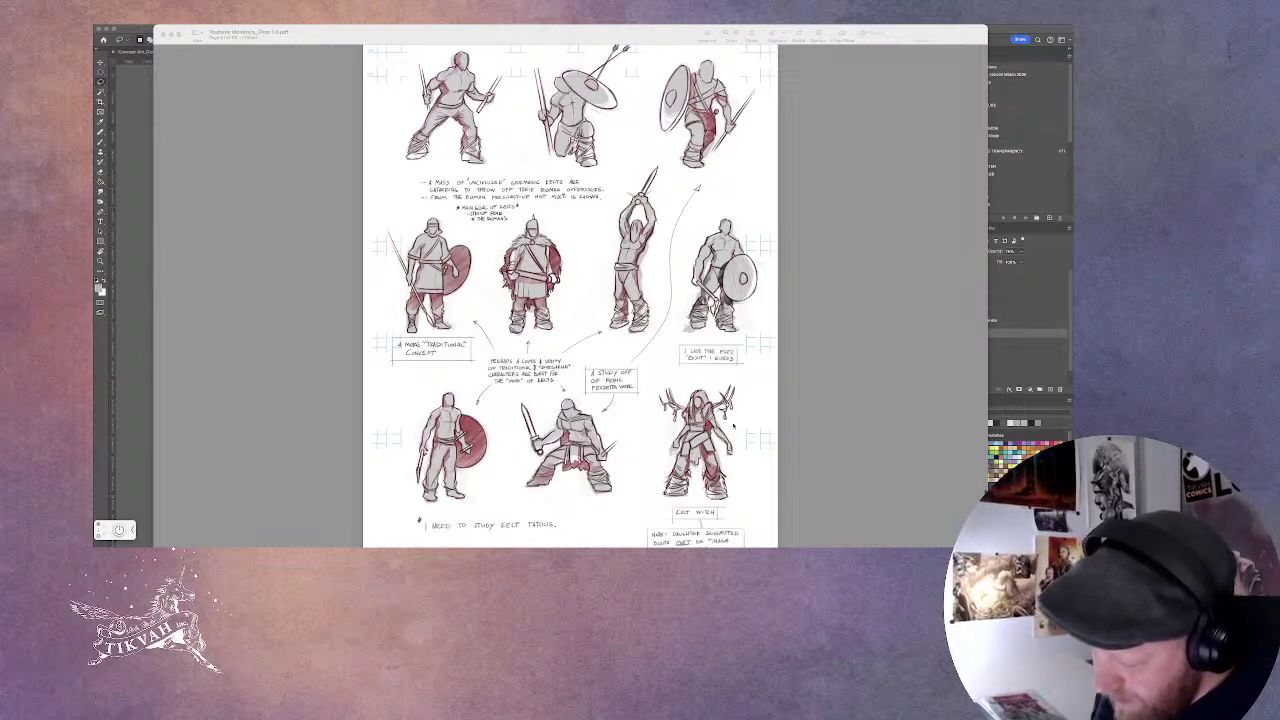
scroll(624, 357, down, 3)
scroll(624, 357, up, 1)
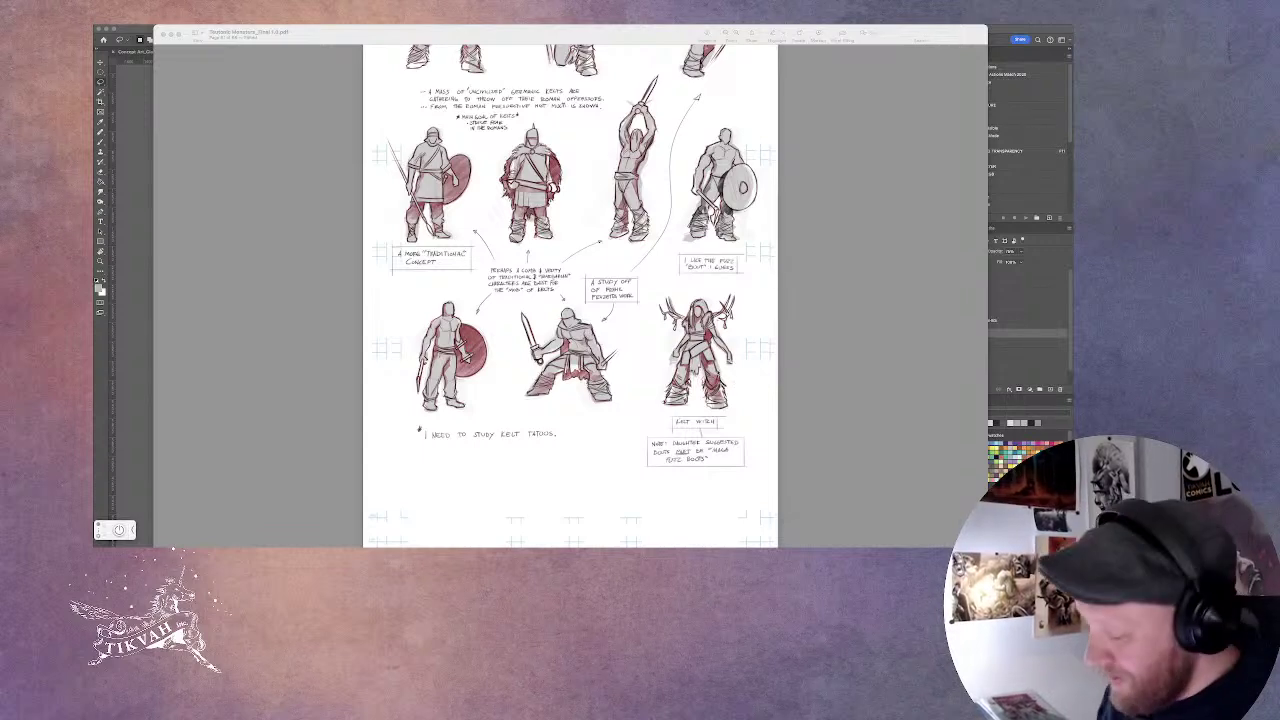
scroll(570, 300, up, 2)
scroll(570, 300, down, 3)
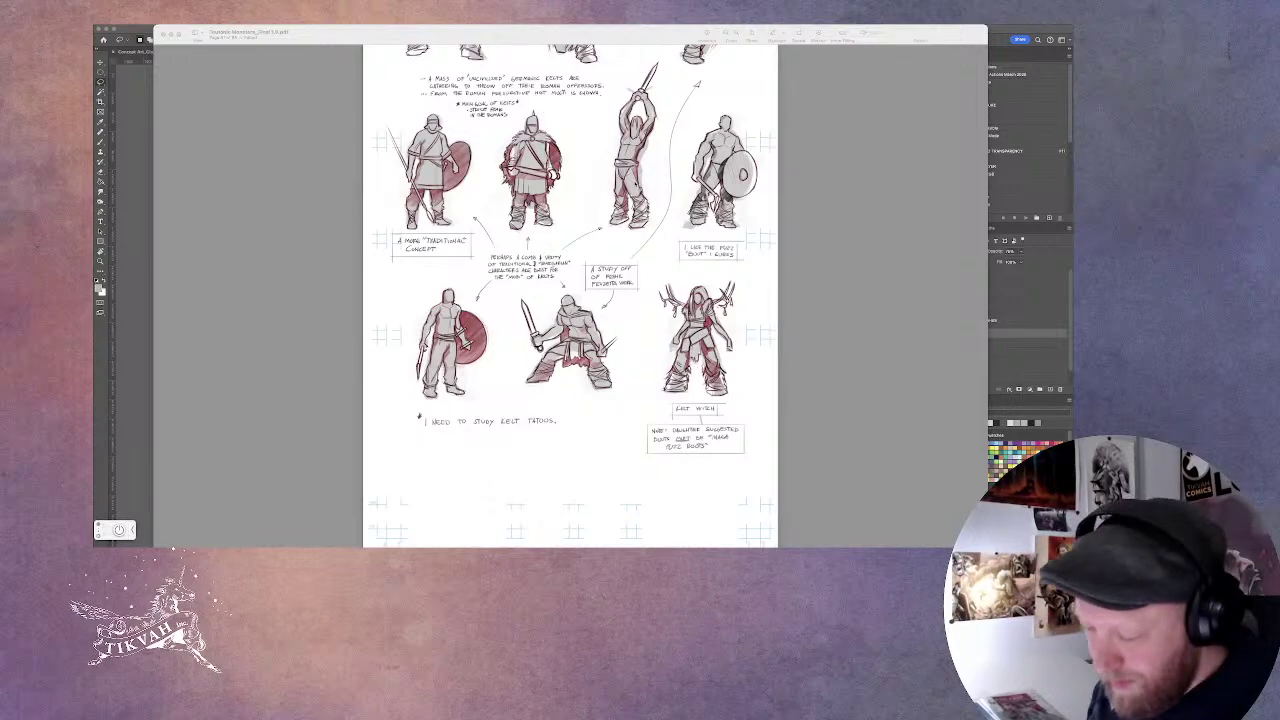
scroll(570, 290, up, 3)
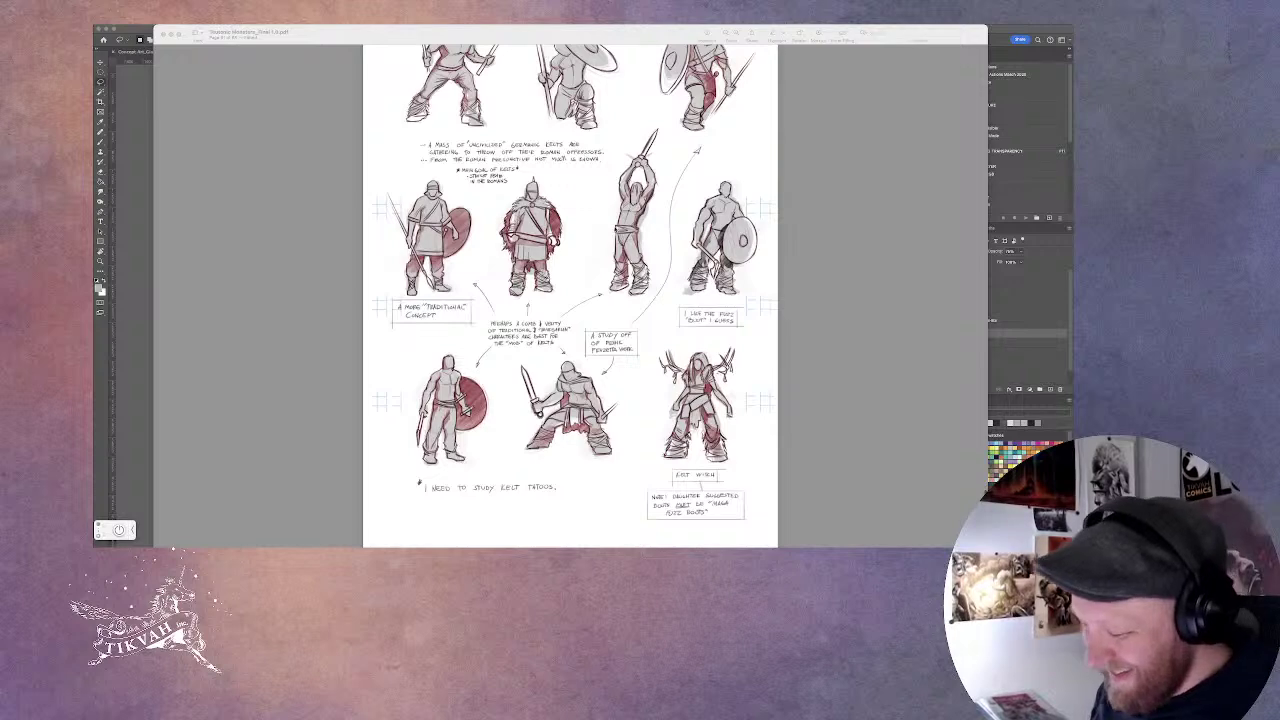
scroll(668, 276, down, 4)
Examine the Roman character design sheet with its crested soldier poses and handwritten design notes.
scroll(665, 274, down, 10)
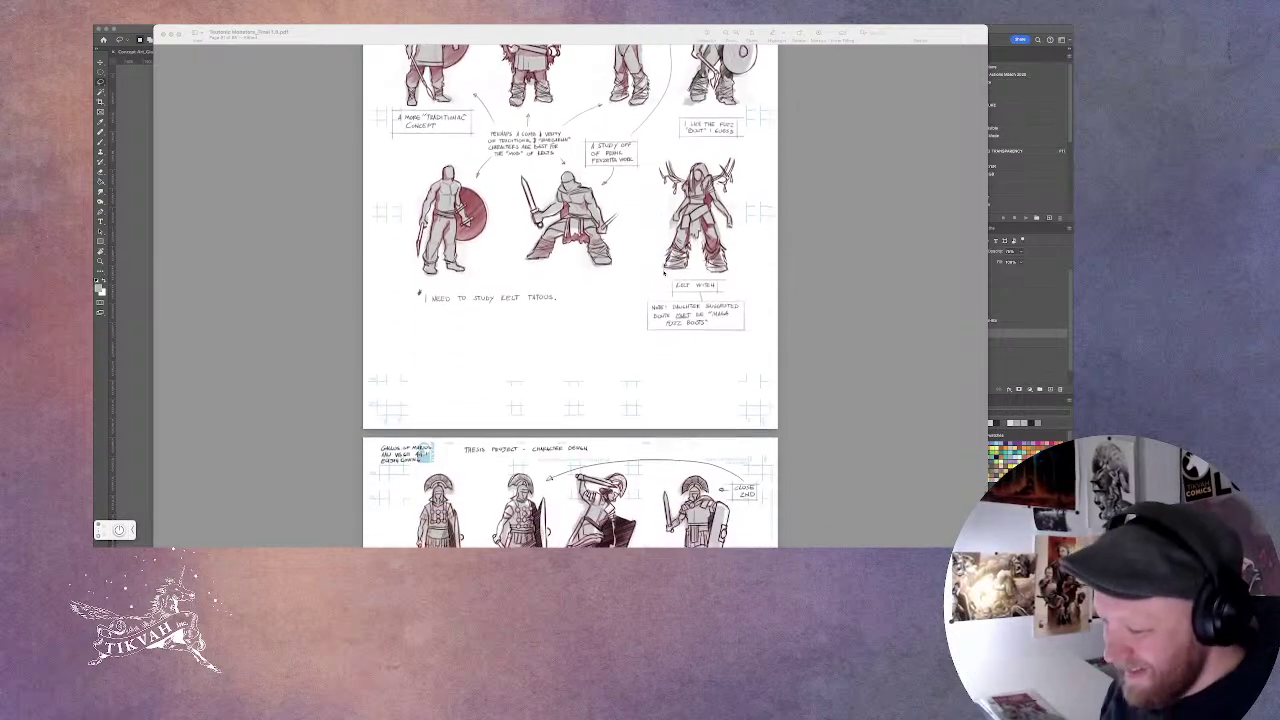
scroll(663, 273, down, 5)
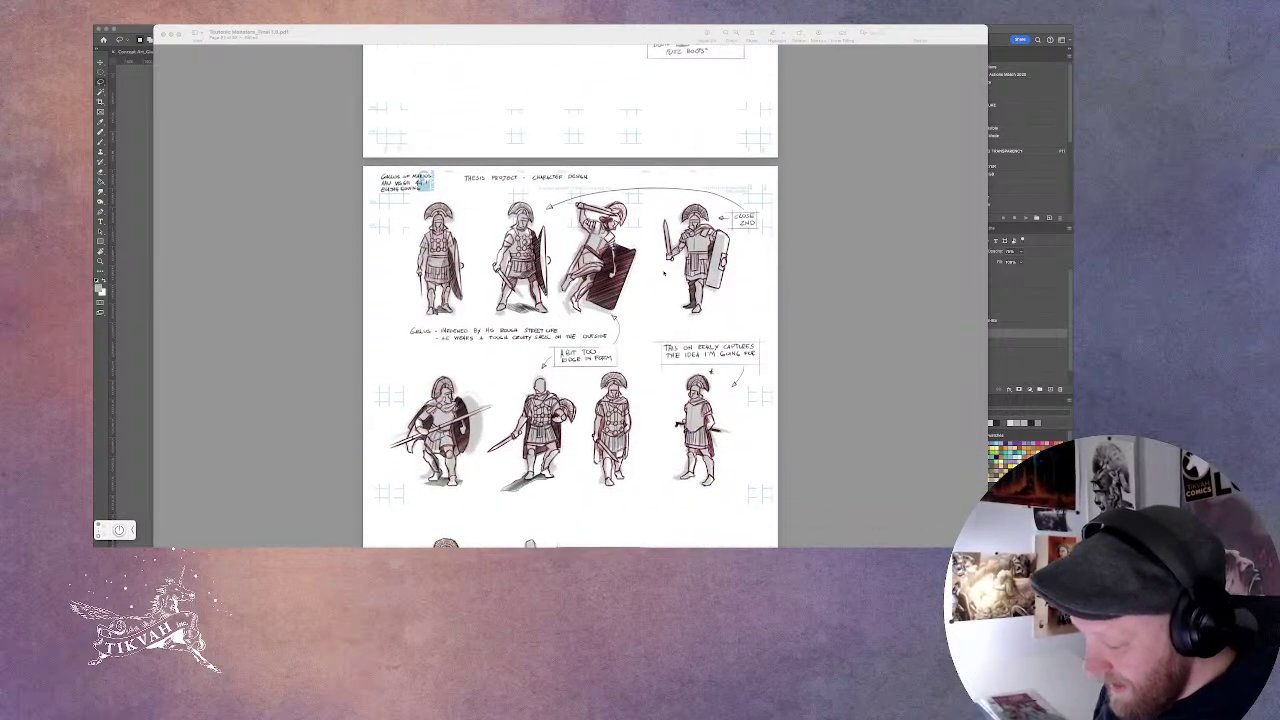
scroll(663, 273, down, 3)
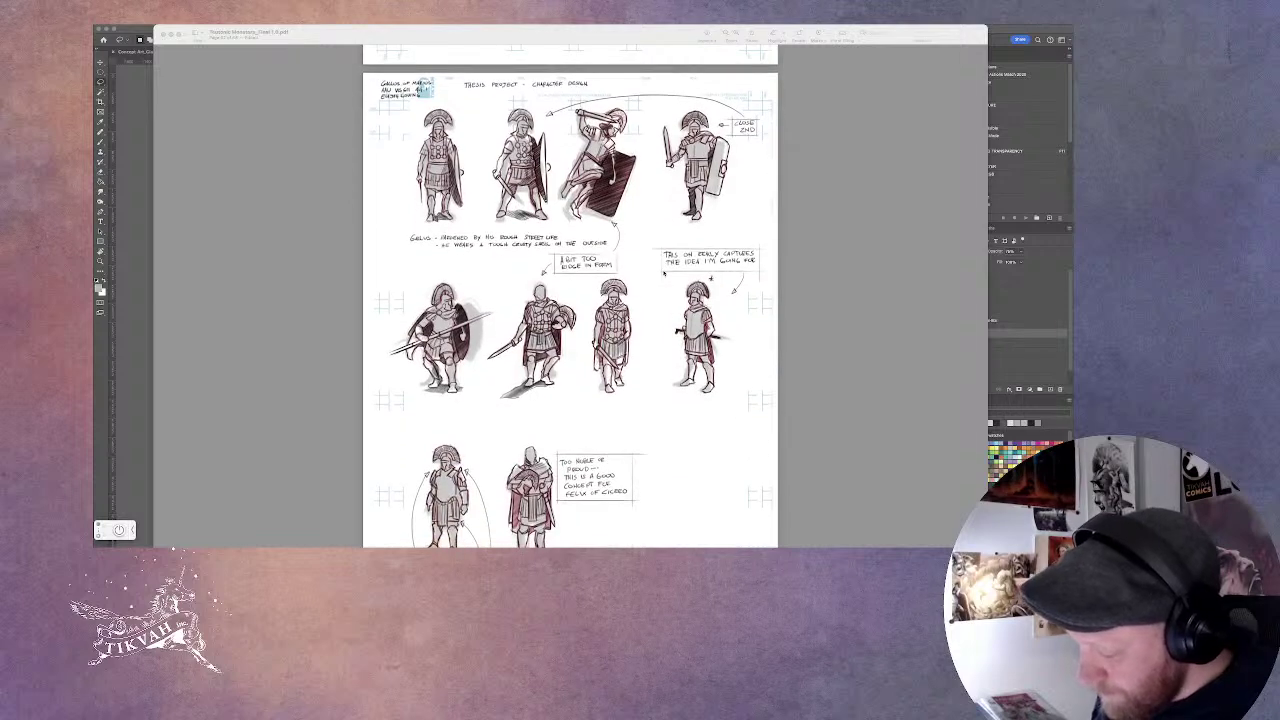
scroll(663, 273, down, 2)
scroll(600, 250, up, 3)
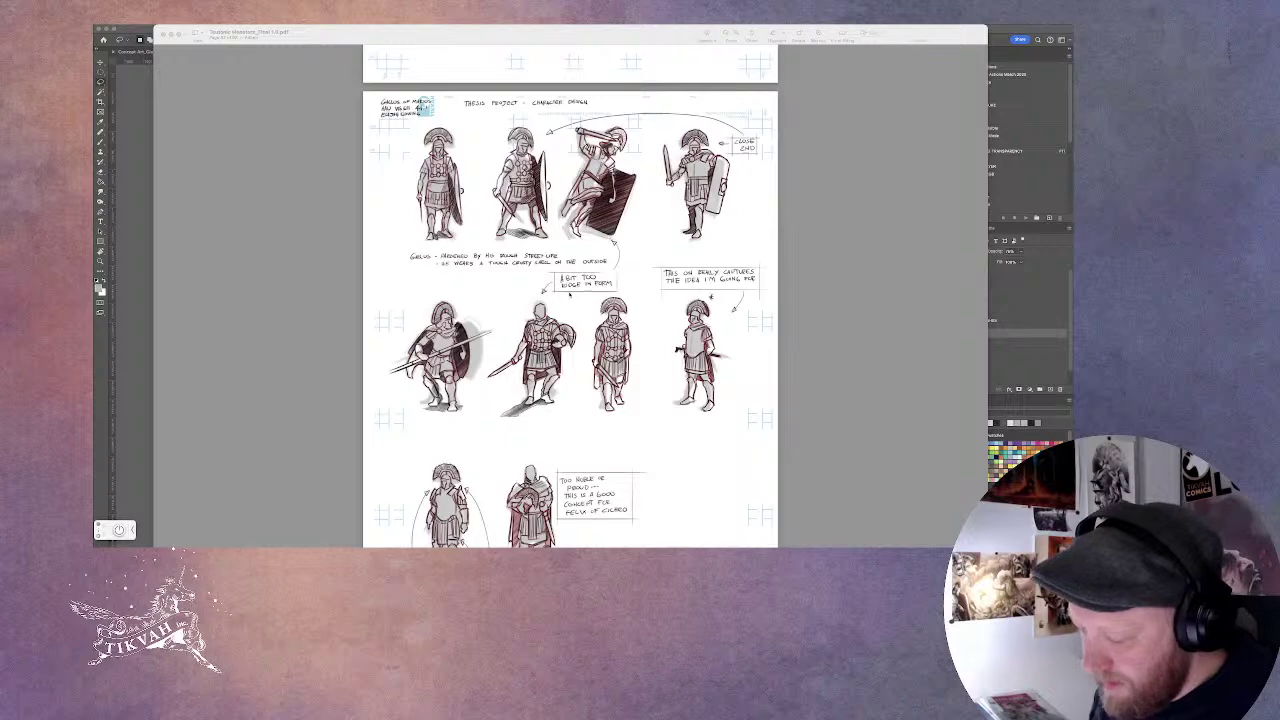
scroll(909, 141, down, 5)
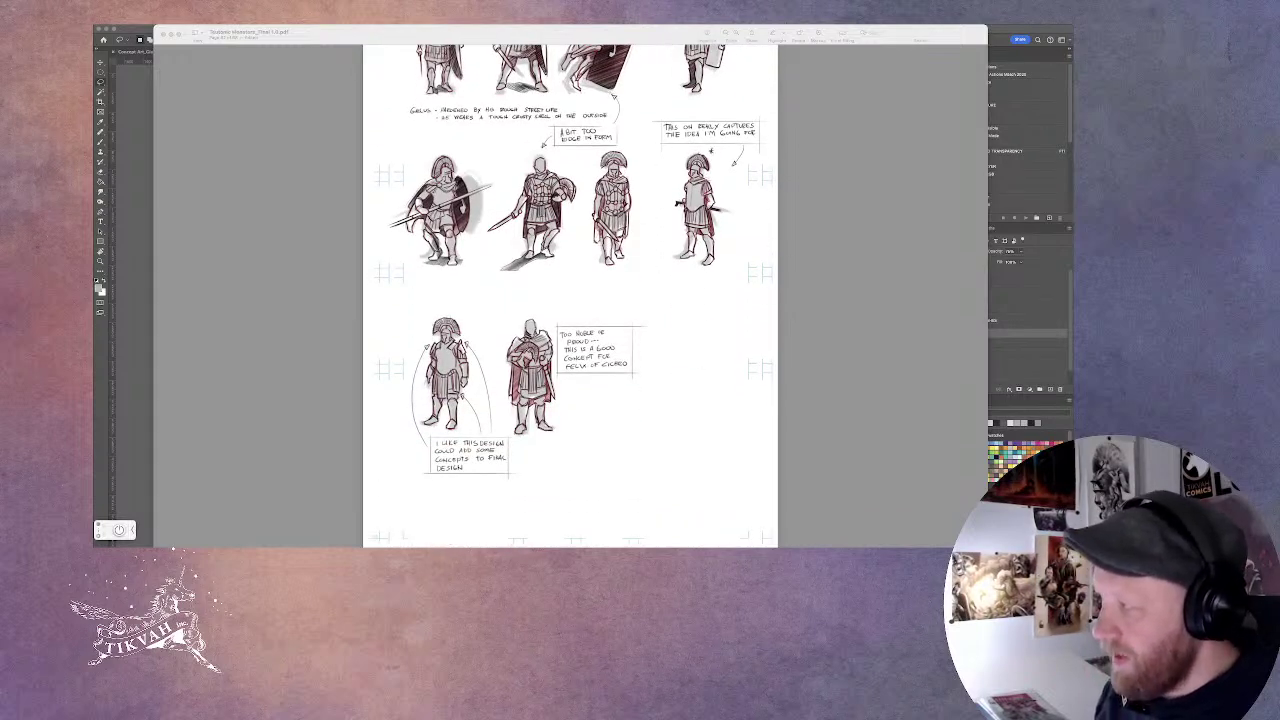
View the giants' character design sheet, covering the size comparison, the antlered variation and the king's designs.
scroll(560, 484, down, 12)
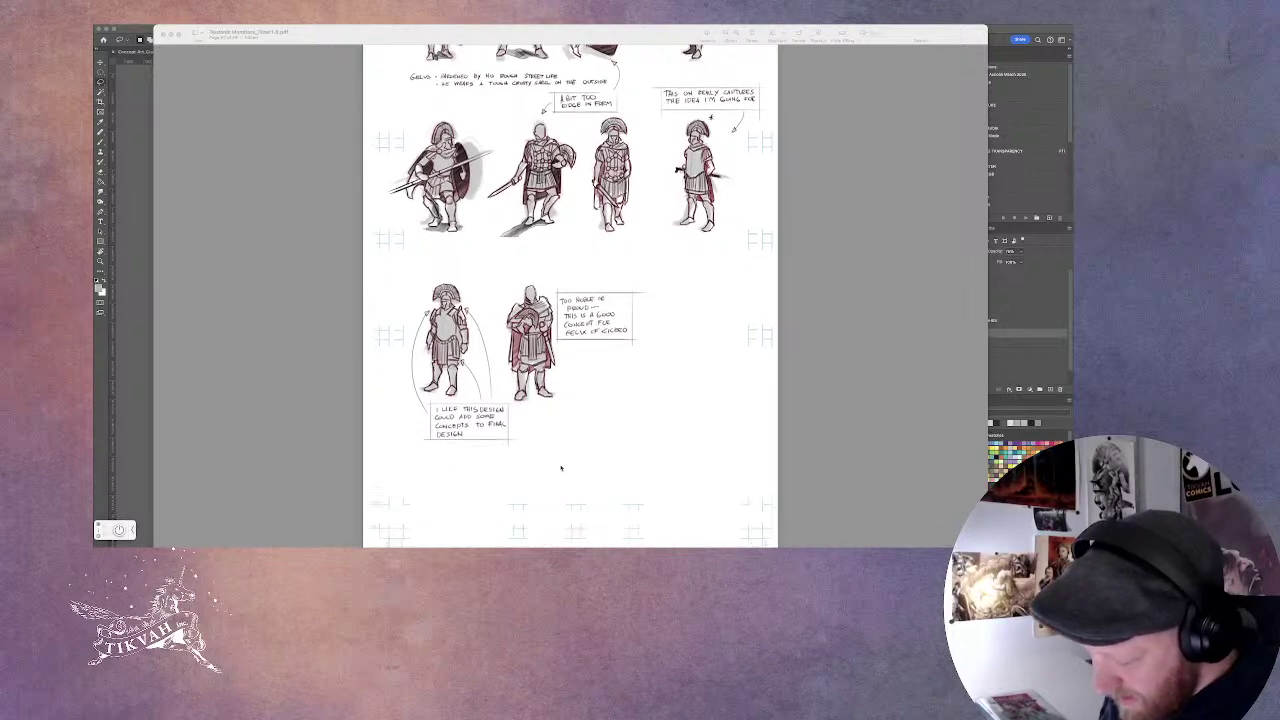
scroll(561, 466, down, 1)
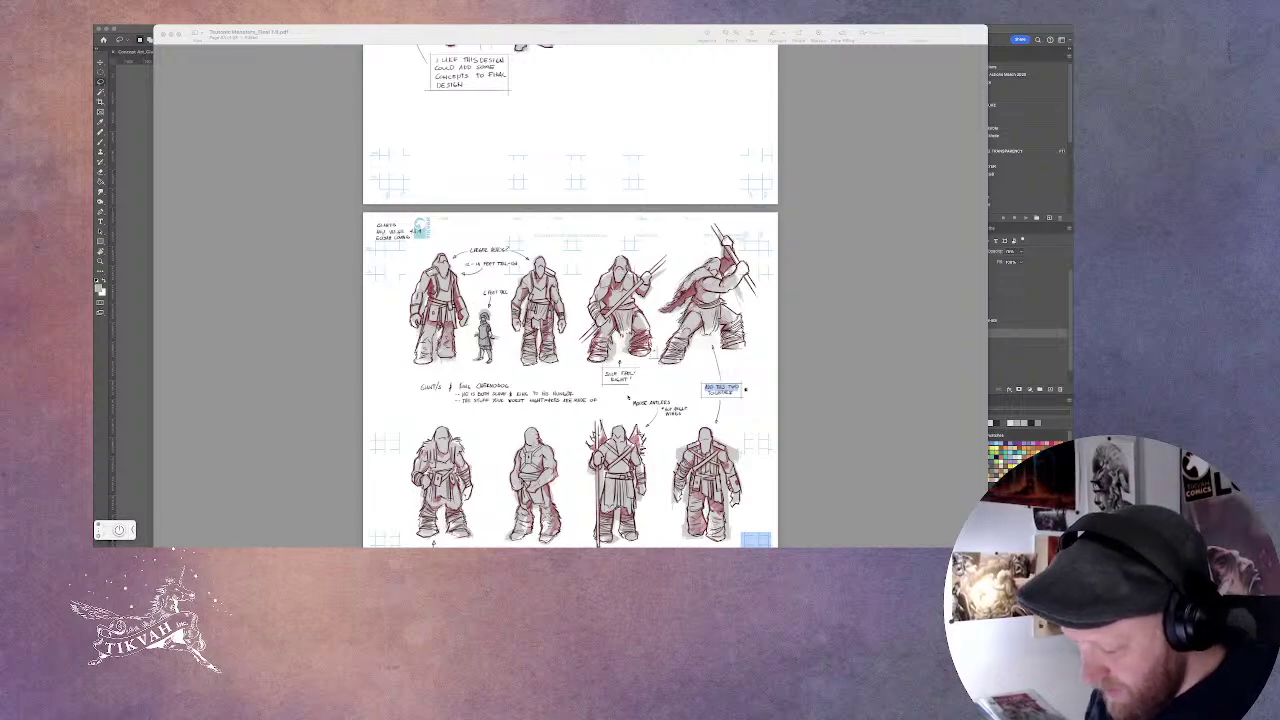
scroll(572, 400, down, 7)
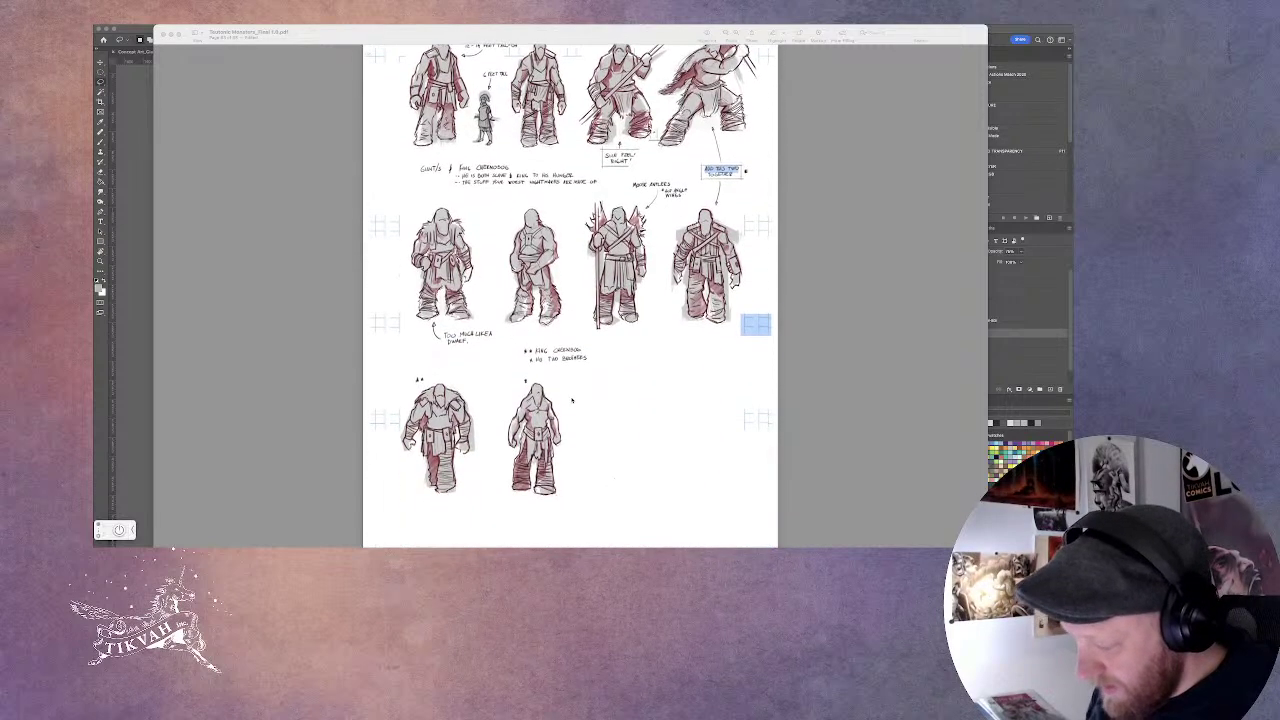
scroll(570, 296, up, 2)
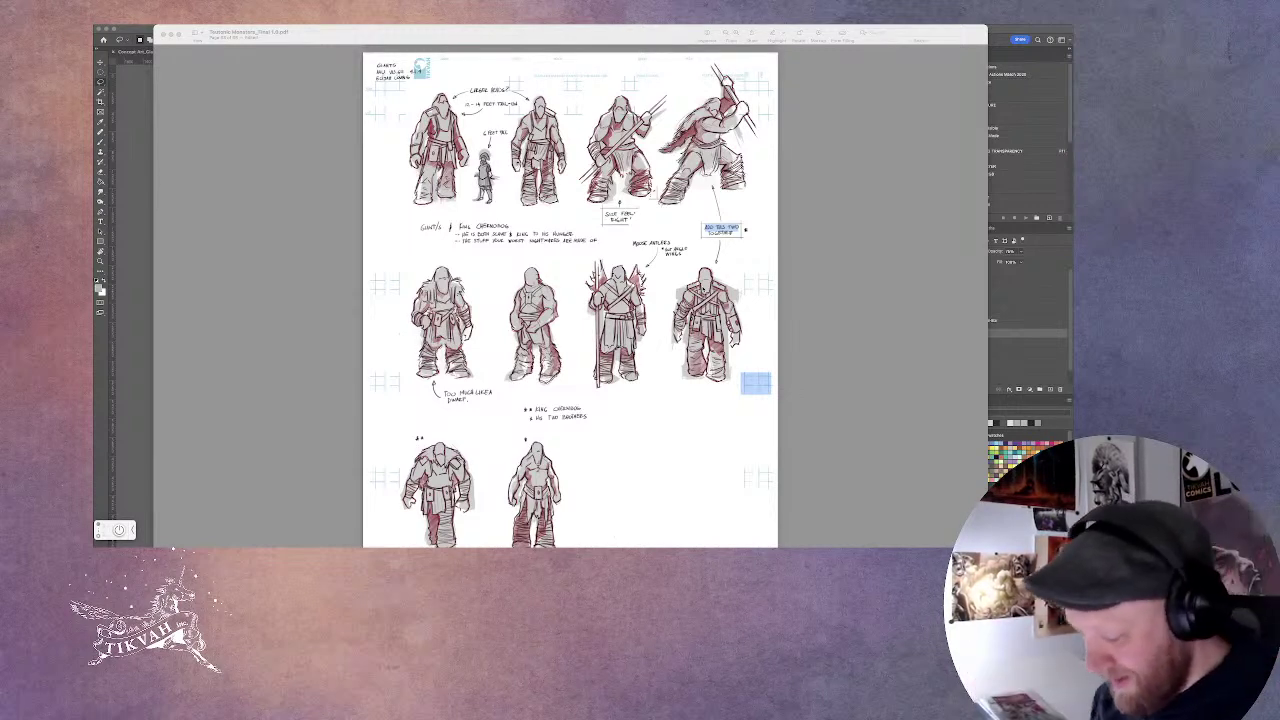
Look over the remaining giant sketches and the Roman soldiers' design sheet with its shield poses and handwritten notes.
scroll(570, 300, down, 8)
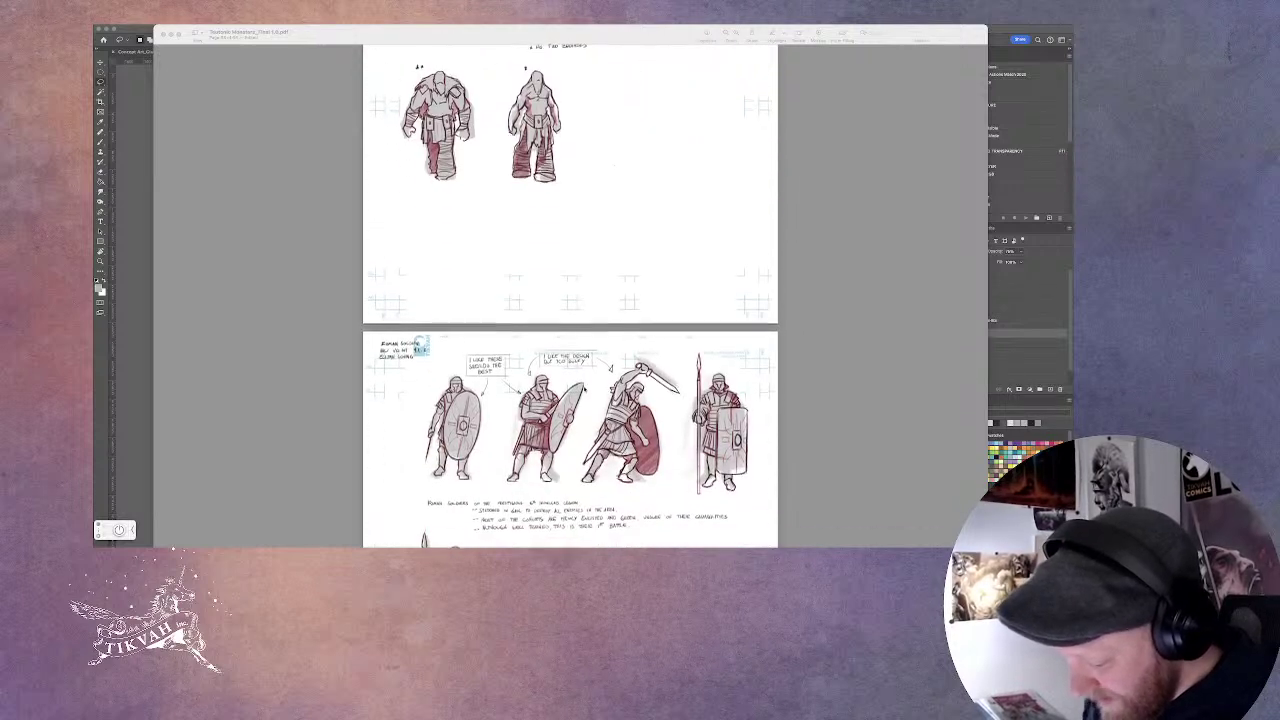
scroll(585, 389, down, 2)
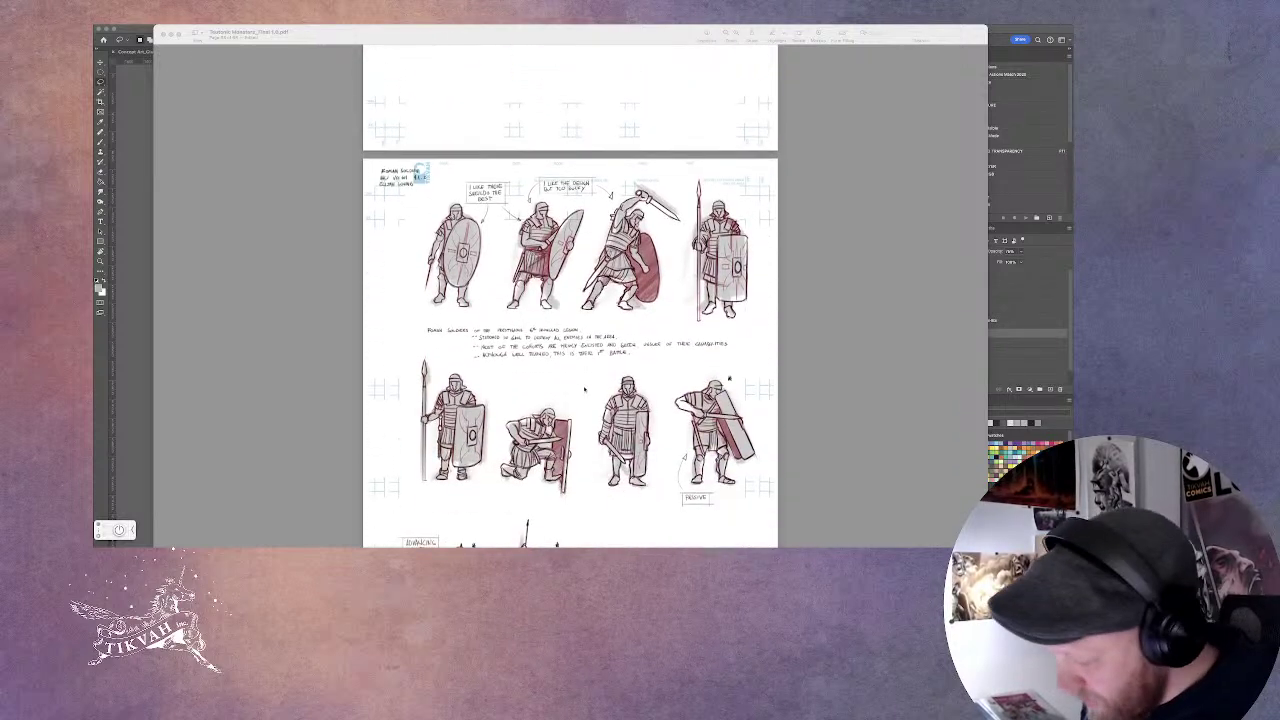
scroll(585, 389, down, 1)
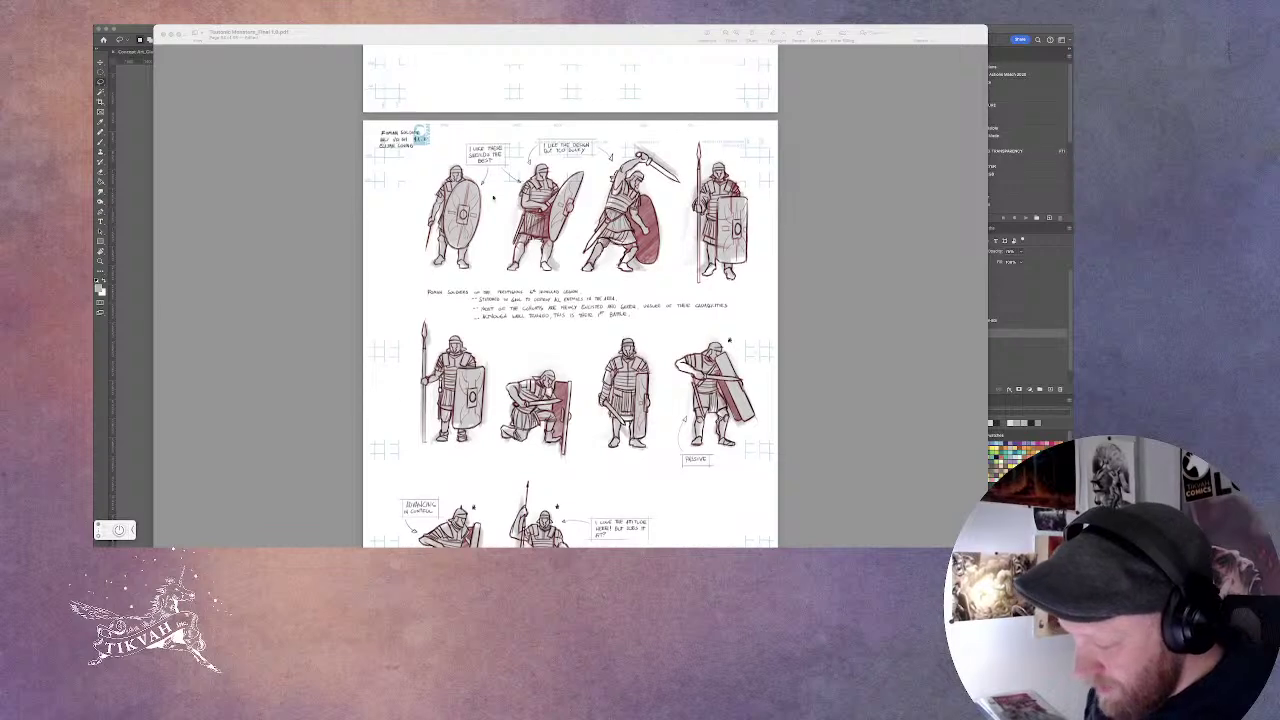
scroll(615, 393, down, 3)
scroll(615, 393, down, 8)
View the coloured portrait of the man in the tricorn hat and the closing Teutonic Monsters credits page.
scroll(615, 392, down, 6)
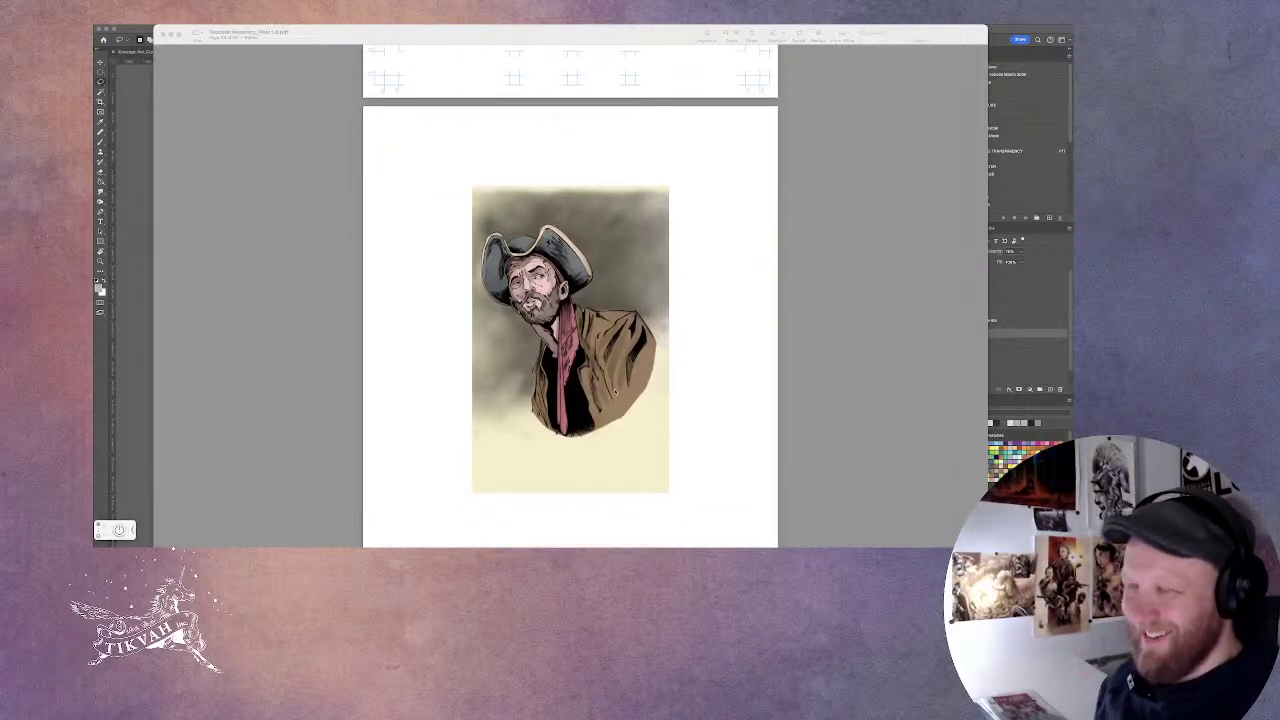
scroll(615, 393, down, 6)
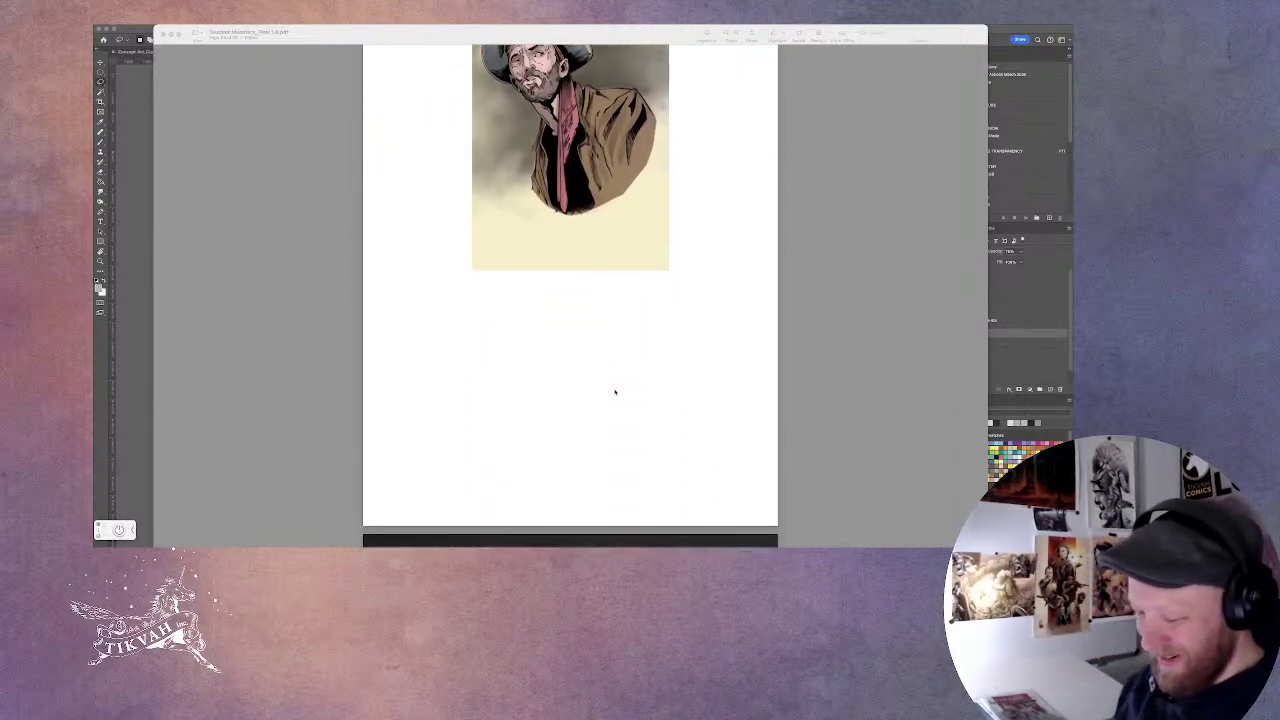
scroll(615, 392, down, 11)
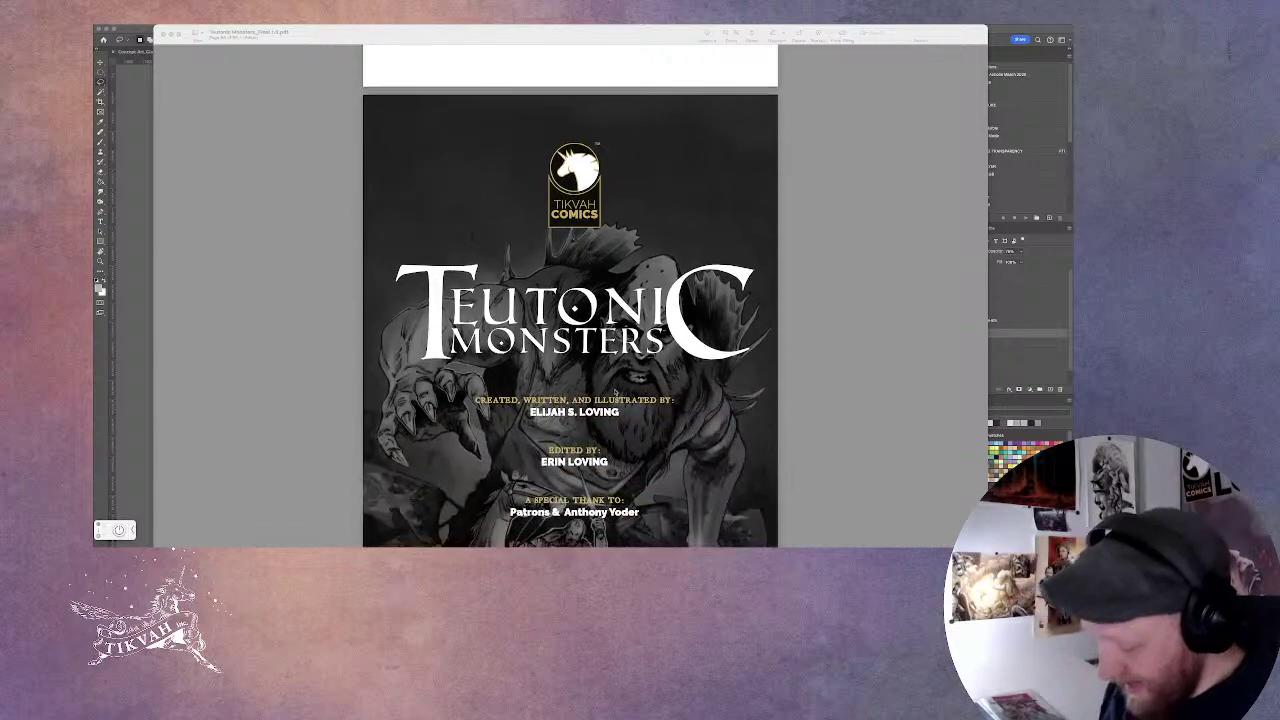
scroll(615, 392, down, 4)
Go back to the crested Roman's character design sheet and minimise the comic PDF window.
scroll(615, 392, up, 20)
scroll(615, 392, up, 15)
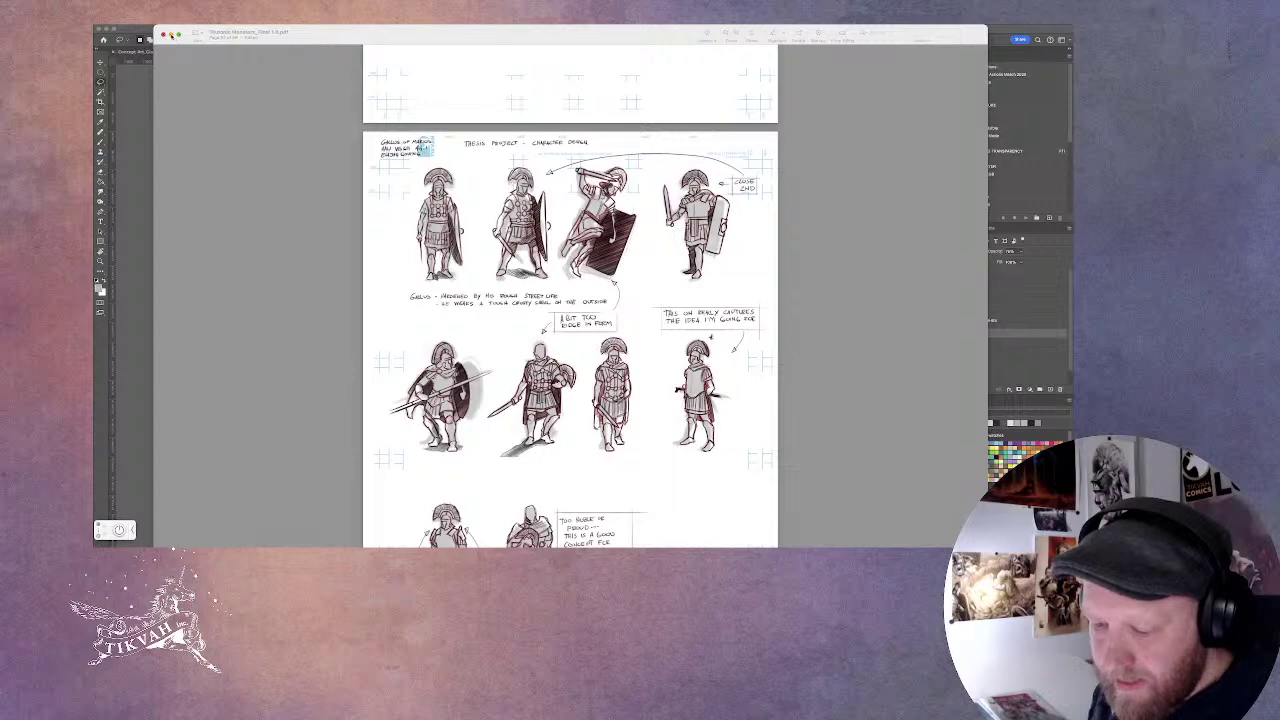
click(171, 35)
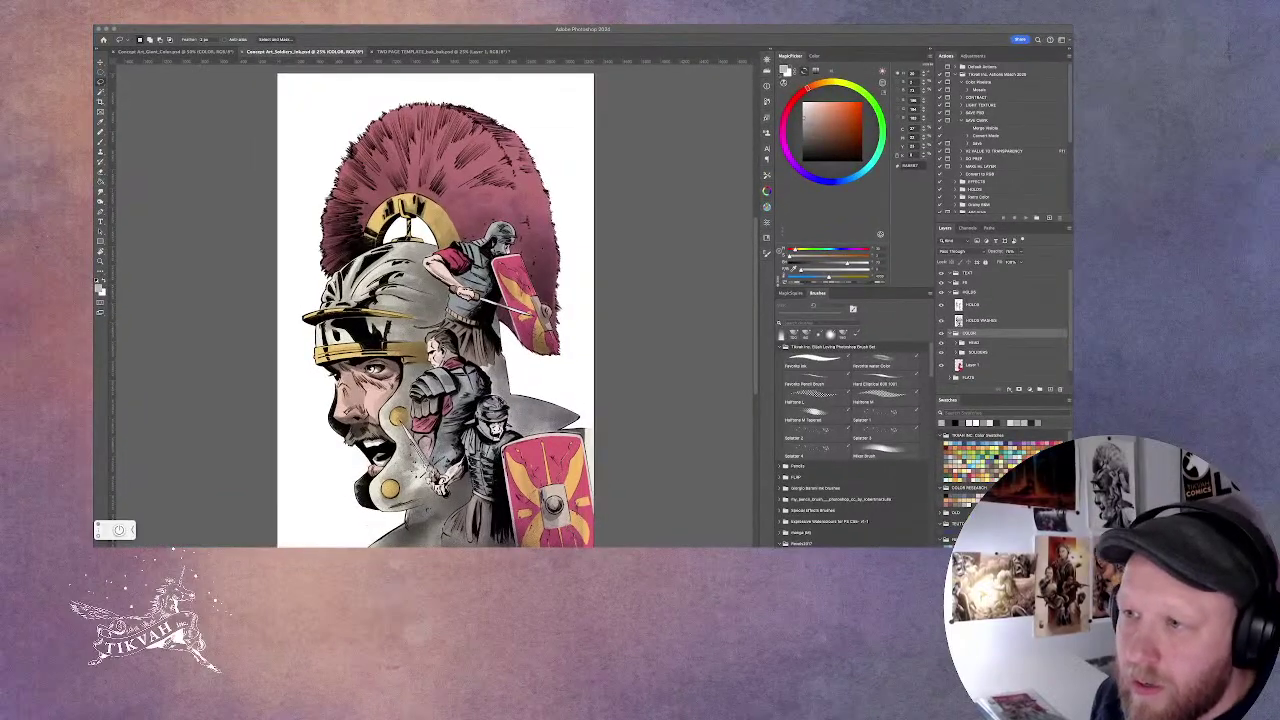
Switch to the Keynote presentation and enlarge the creative Process slide to 300%, framing its red rough thumbnails.
key(super+Tab)
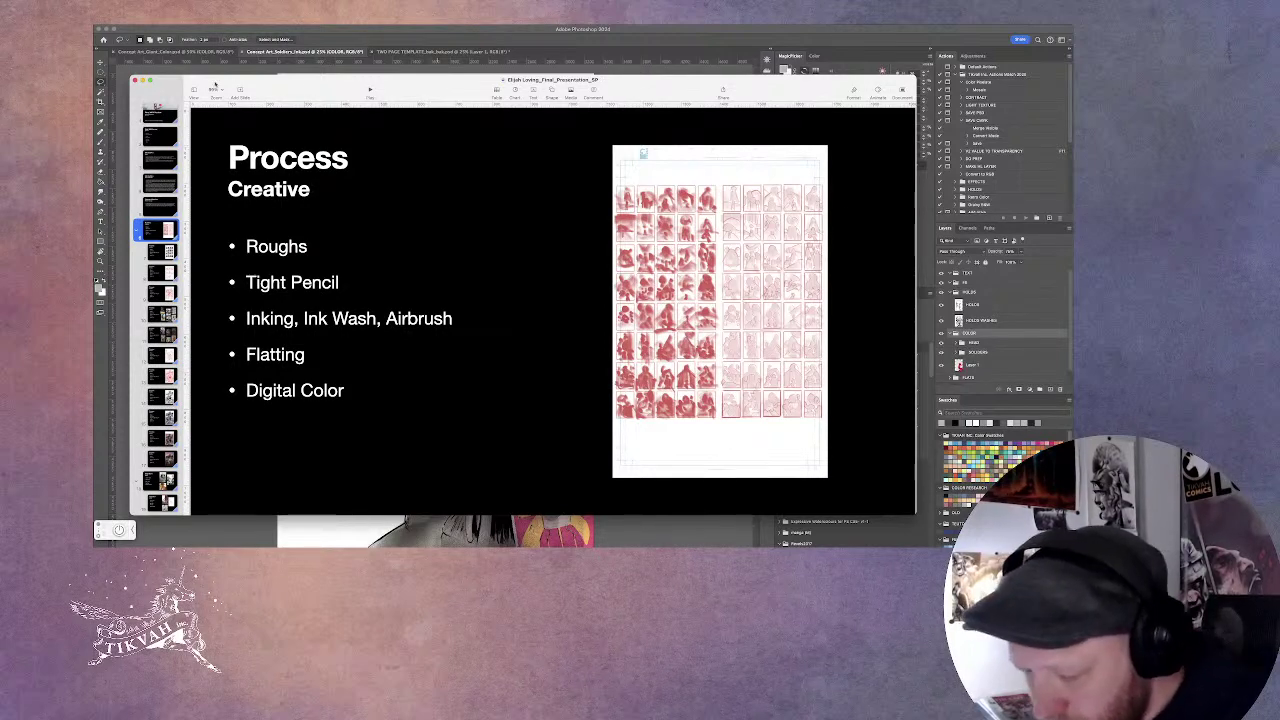
click(213, 89)
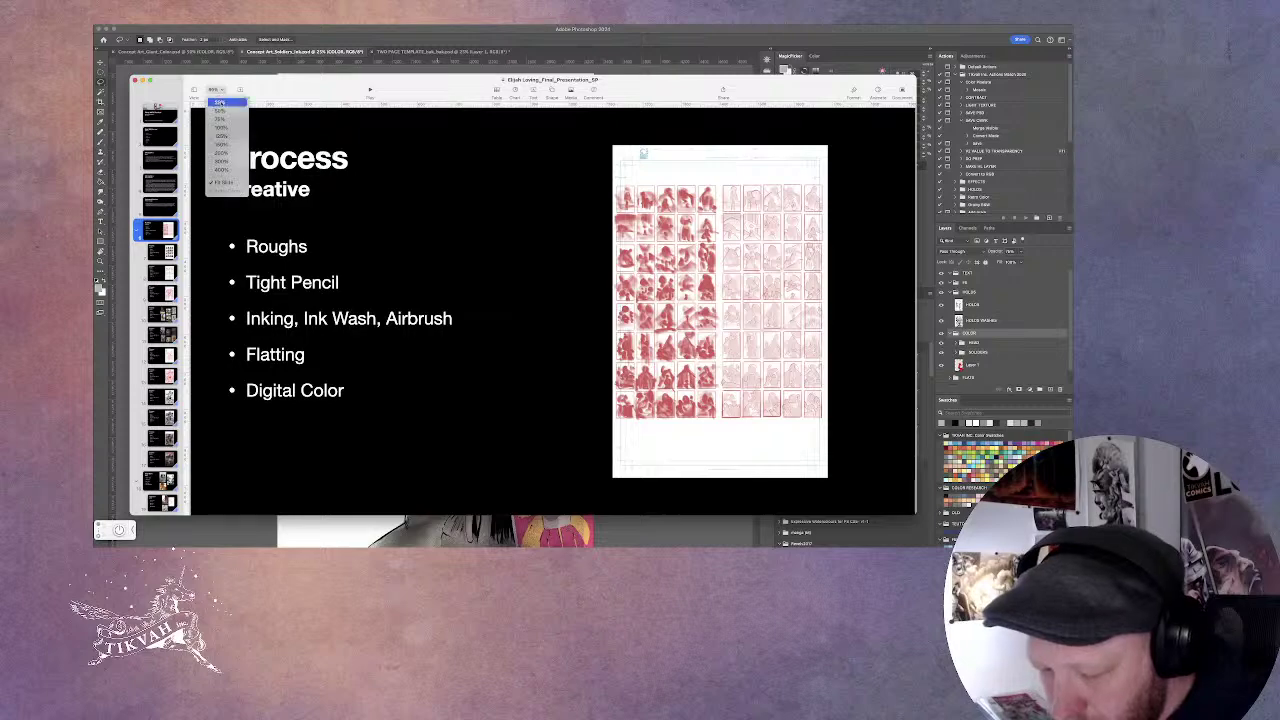
click(225, 161)
scroll(507, 225, right, 5)
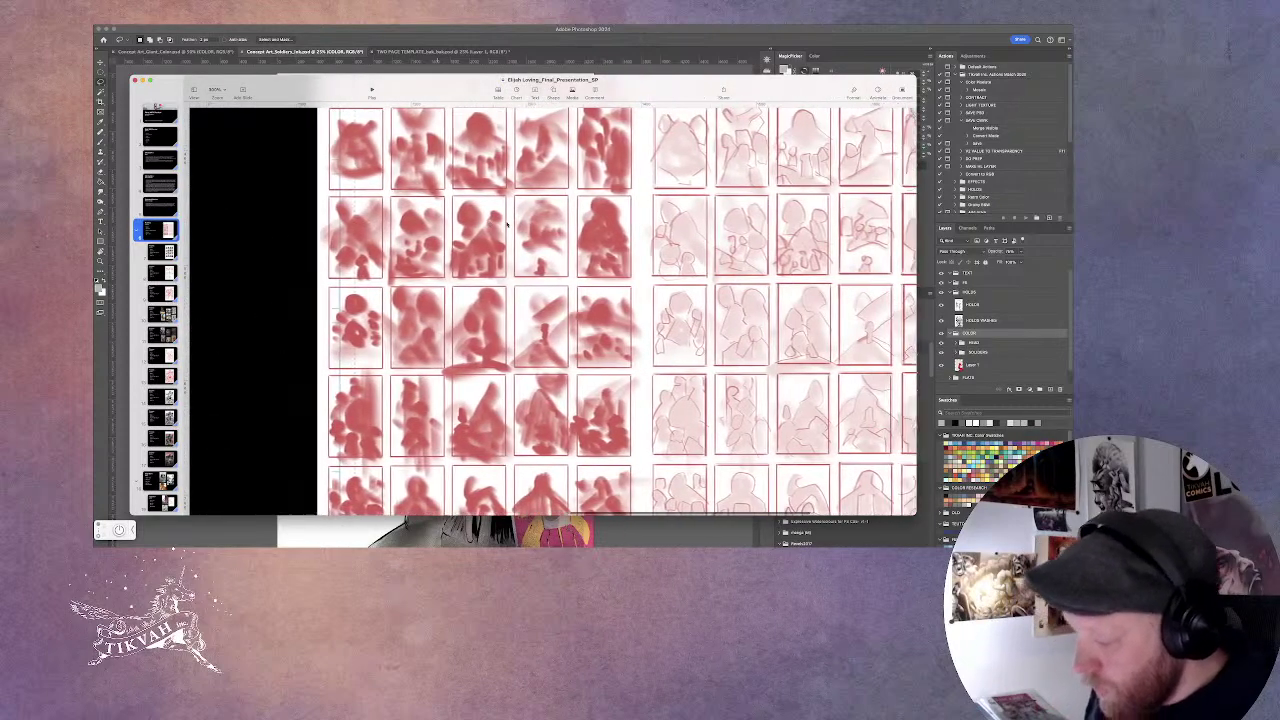
scroll(507, 225, right, 1)
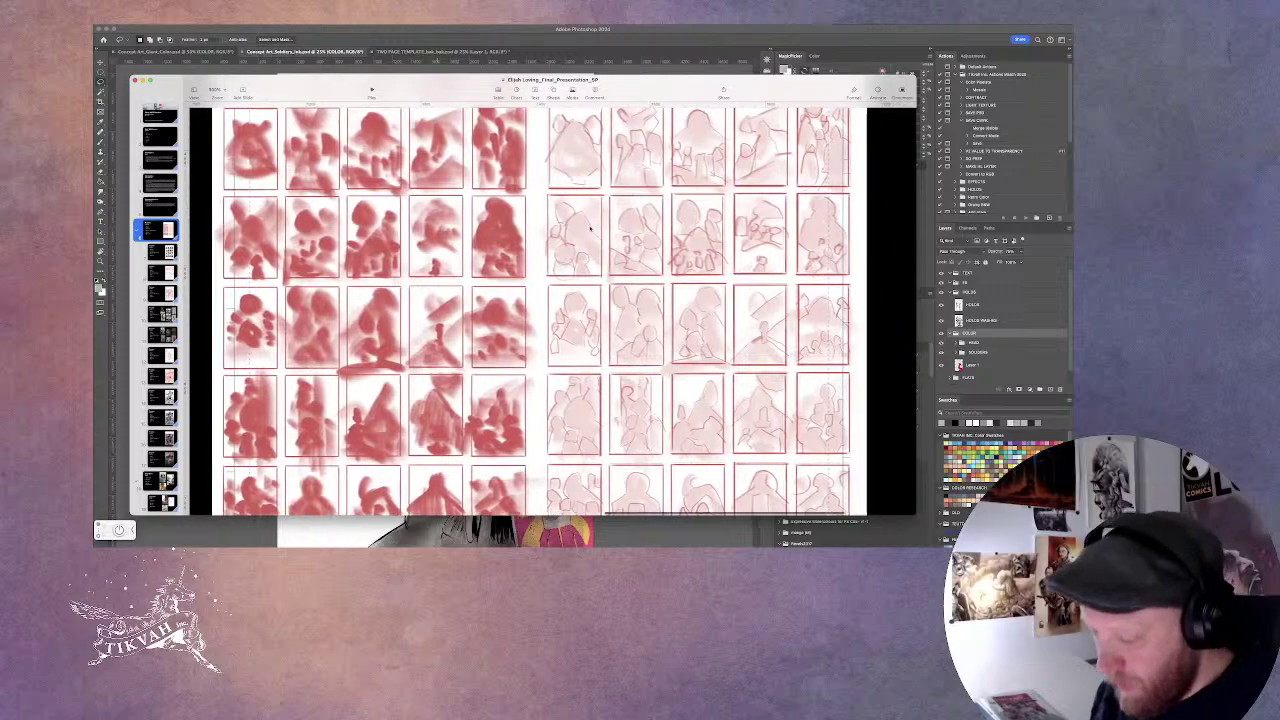
Examine the rows of red rough thumbnails alongside their outlined versions on the Process slide.
scroll(663, 272, up, 2)
scroll(663, 272, up, 4)
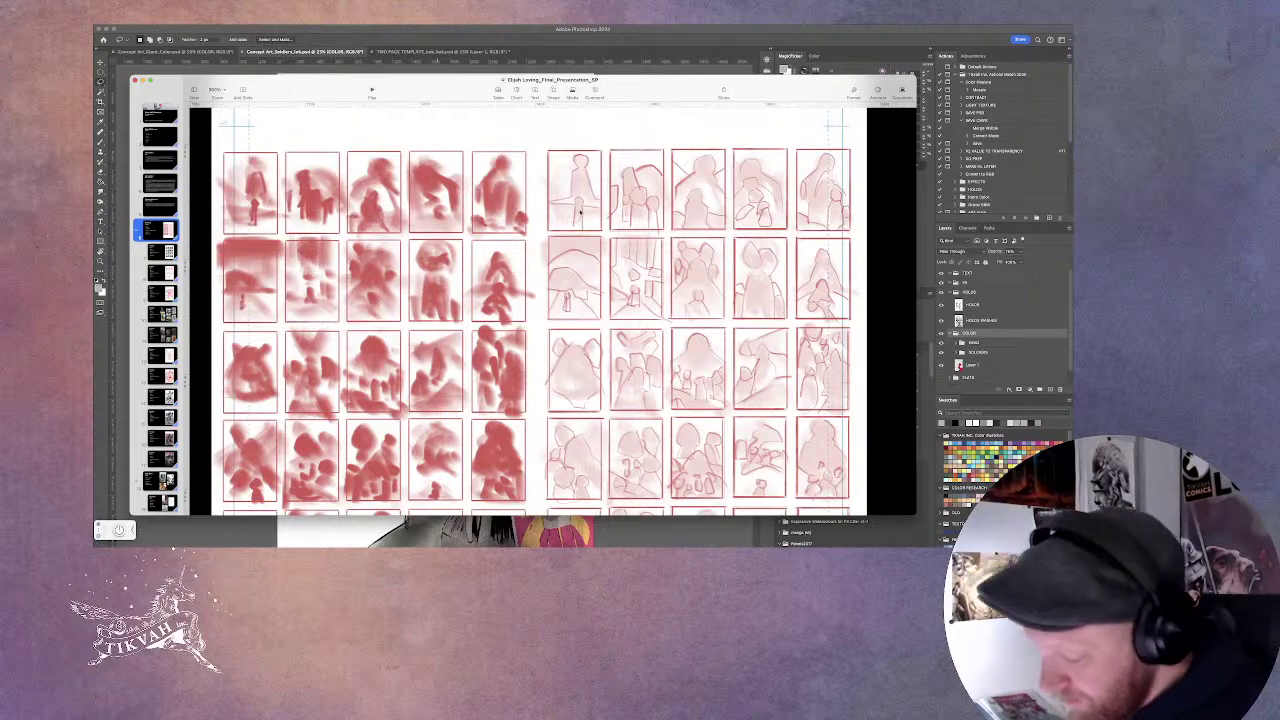
scroll(725, 355, up, 2)
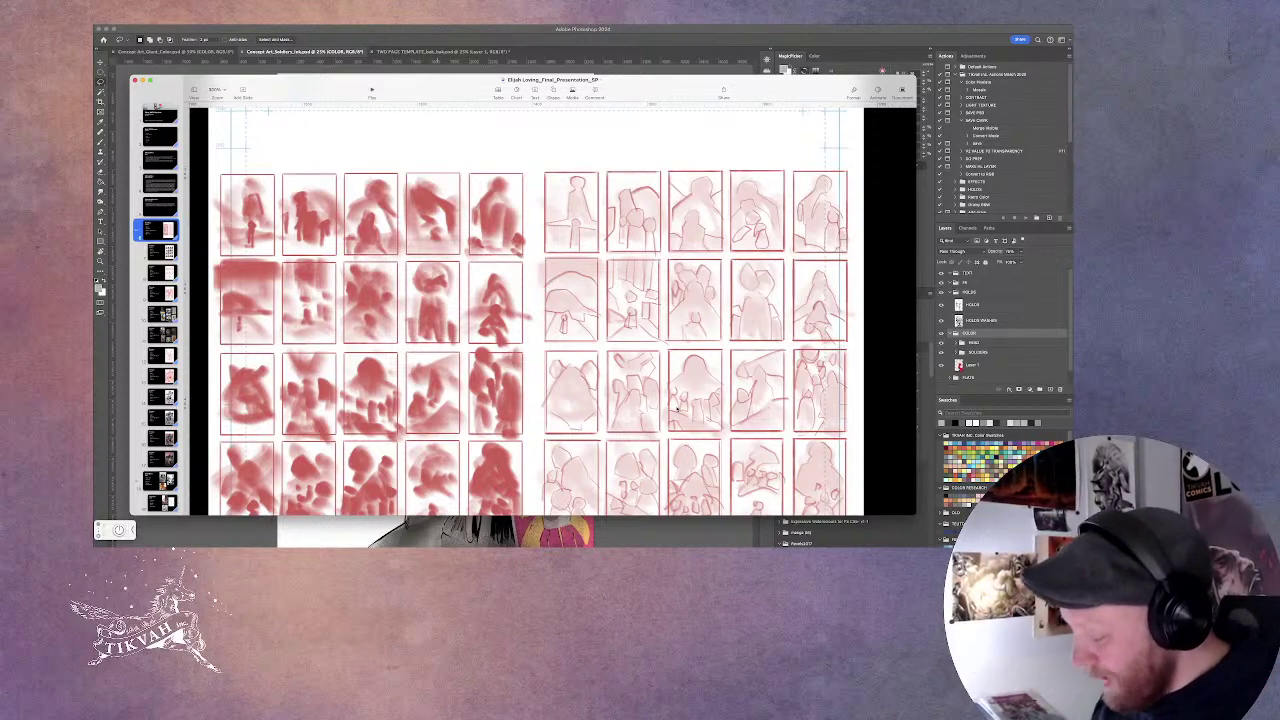
scroll(722, 405, down, 10)
scroll(722, 405, up, 5)
Show the slide of grey tonal thumbnails at 200% zoom and look over its upper rows.
click(157, 251)
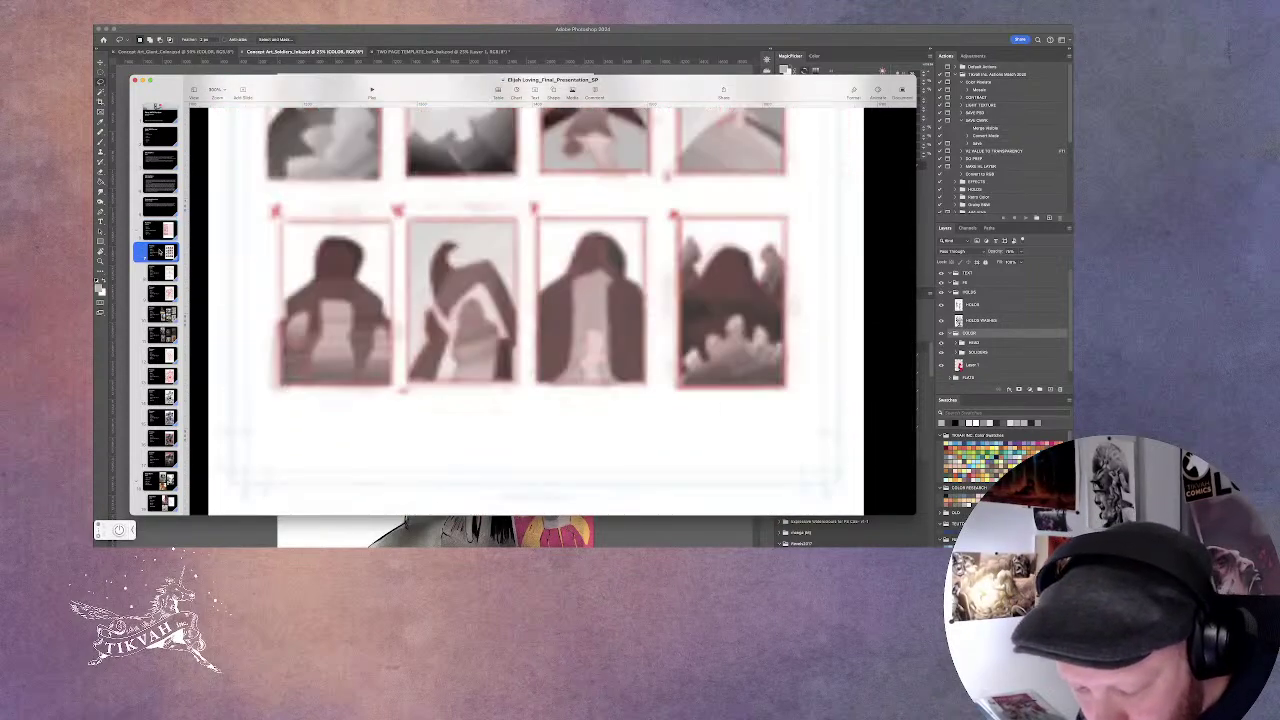
scroll(525, 255, up, 5)
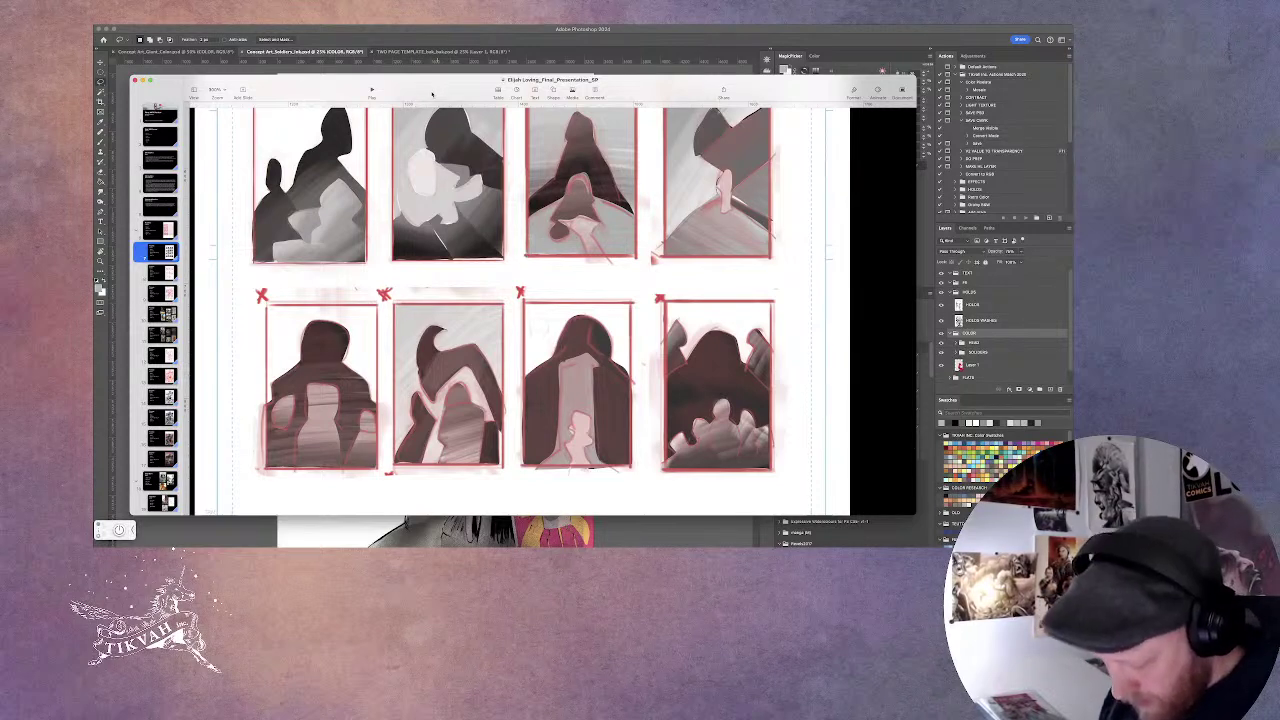
click(210, 92)
click(235, 148)
scroll(487, 228, up, 5)
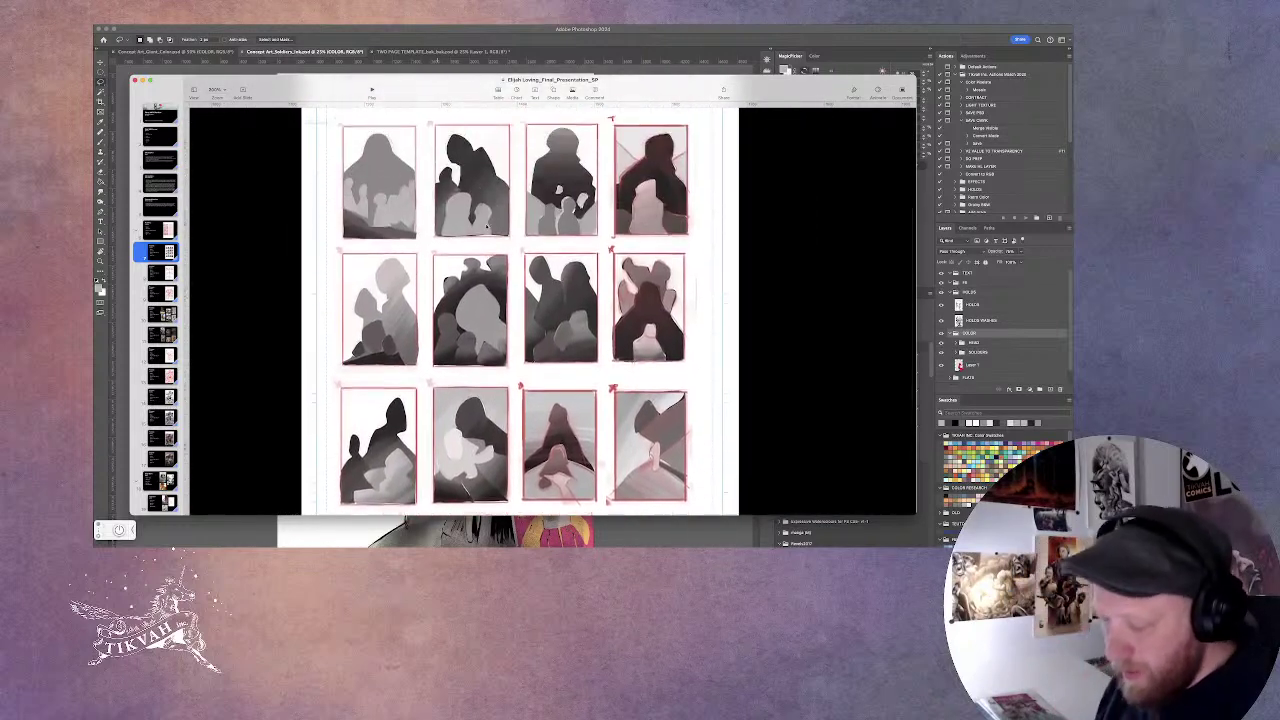
scroll(487, 228, up, 1)
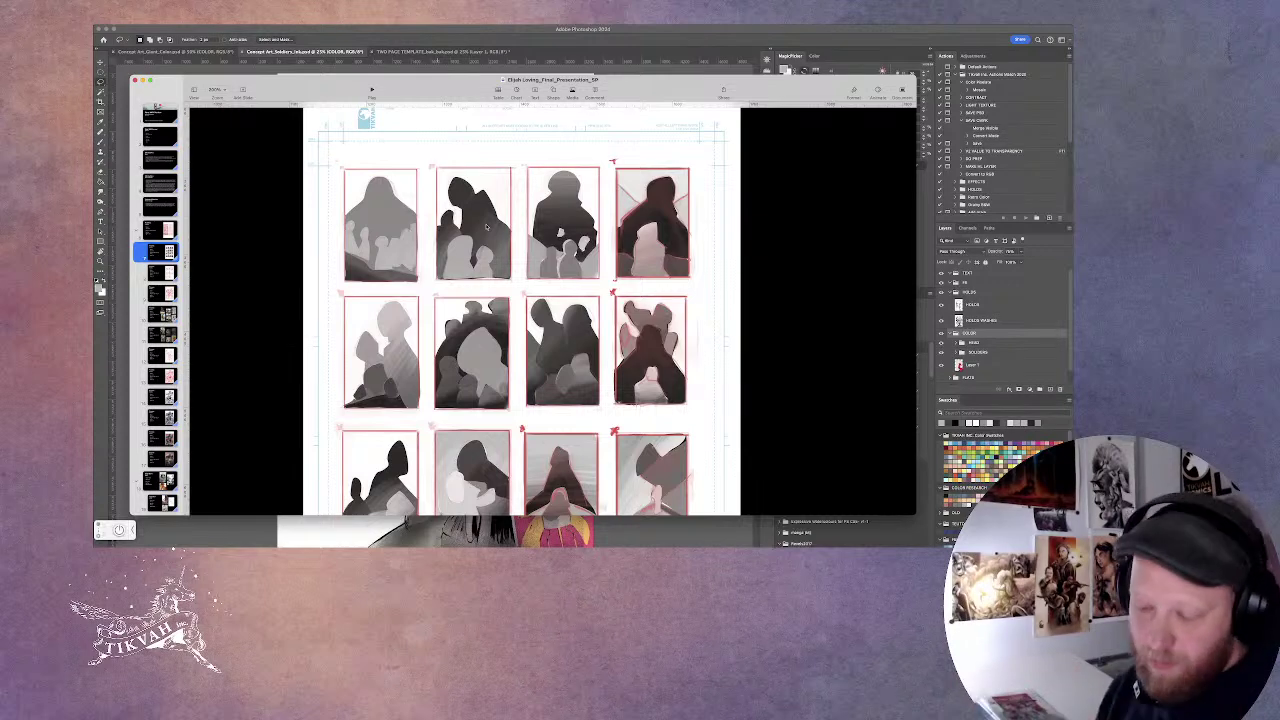
Peek at the red giant composition sketches, and return to the tonal thumbnails to compare the marked compositions.
click(155, 271)
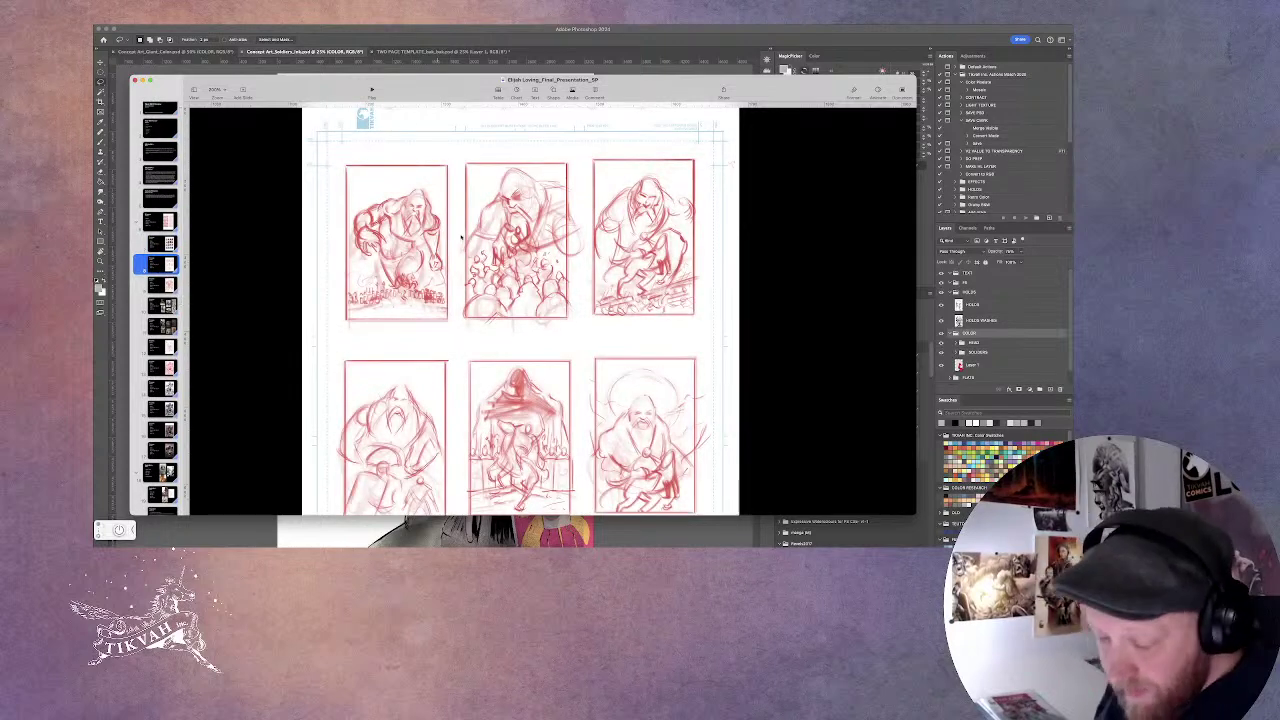
key(Up)
scroll(716, 104, down, 3)
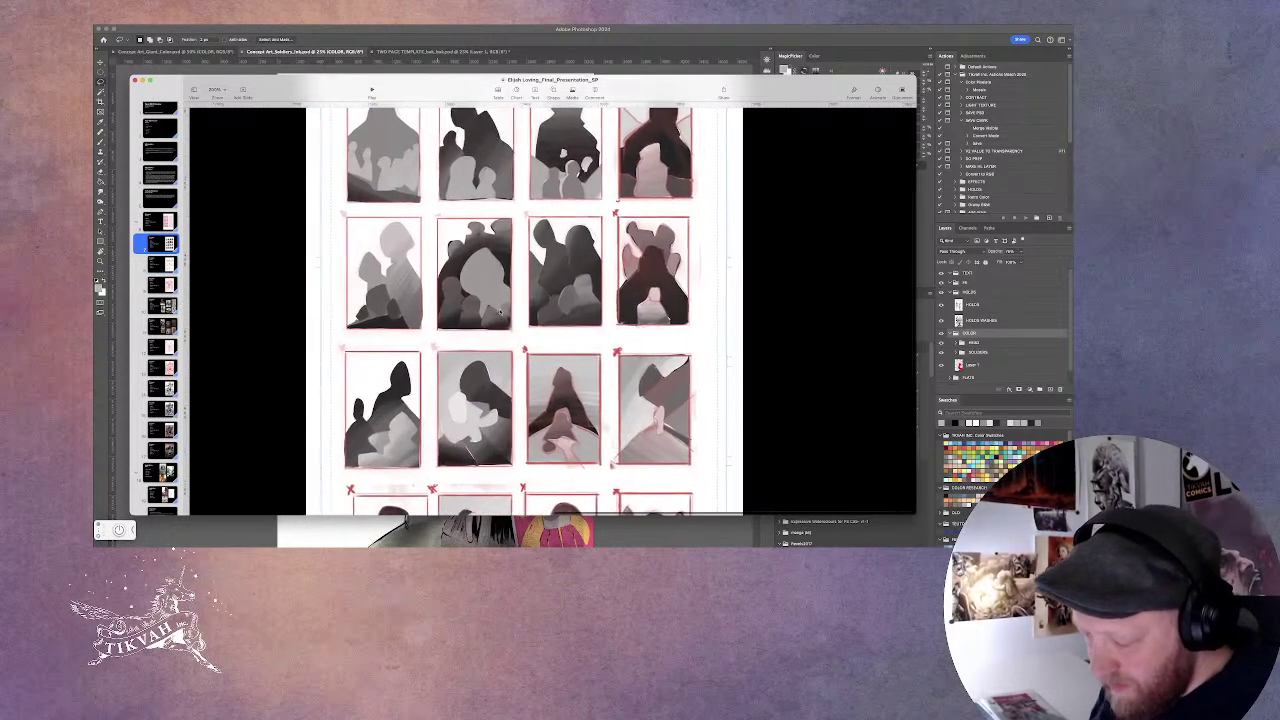
scroll(716, 104, up, 1)
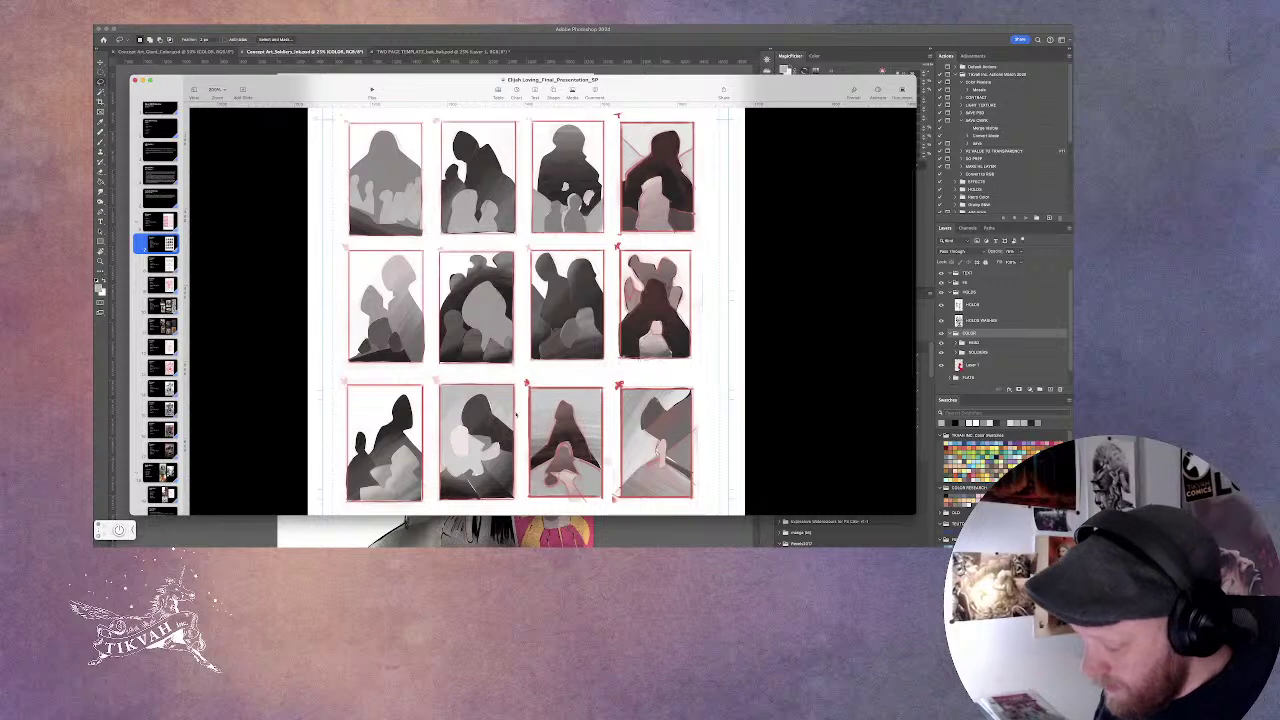
Open the slide of red giant composition sketches and study all of its framed variations.
click(161, 262)
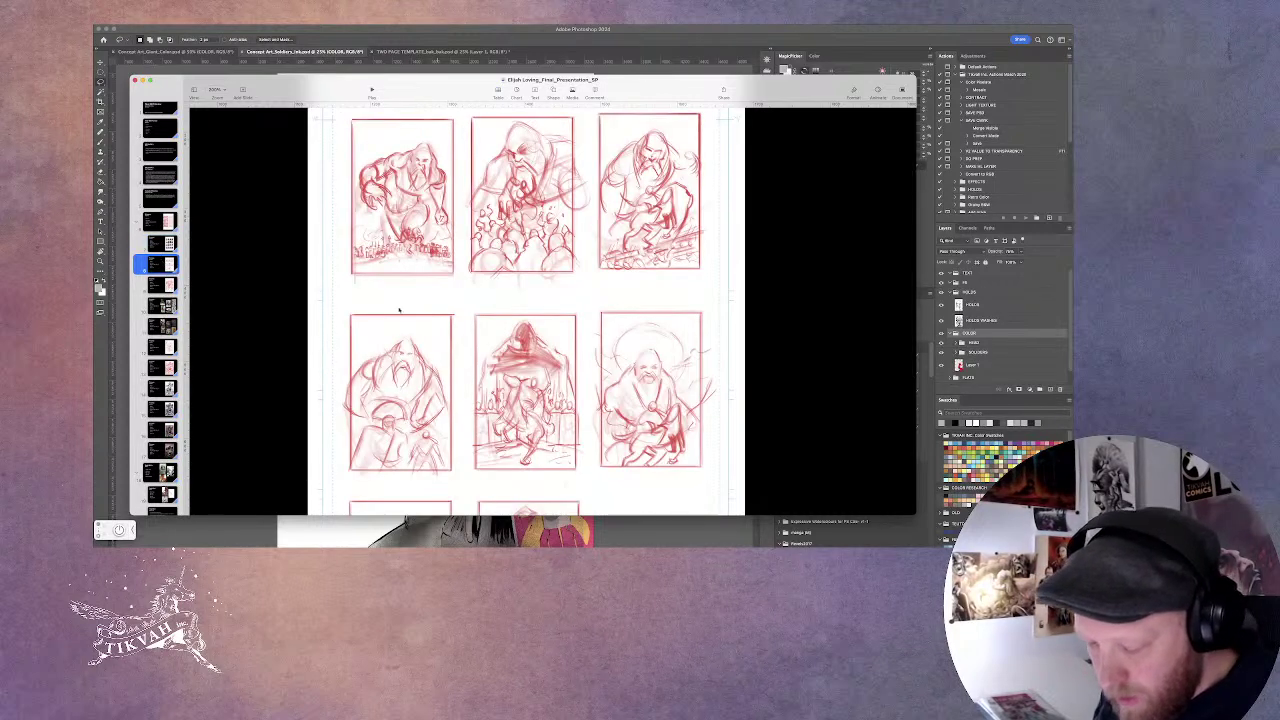
scroll(467, 290, up, 2)
scroll(467, 290, up, 1)
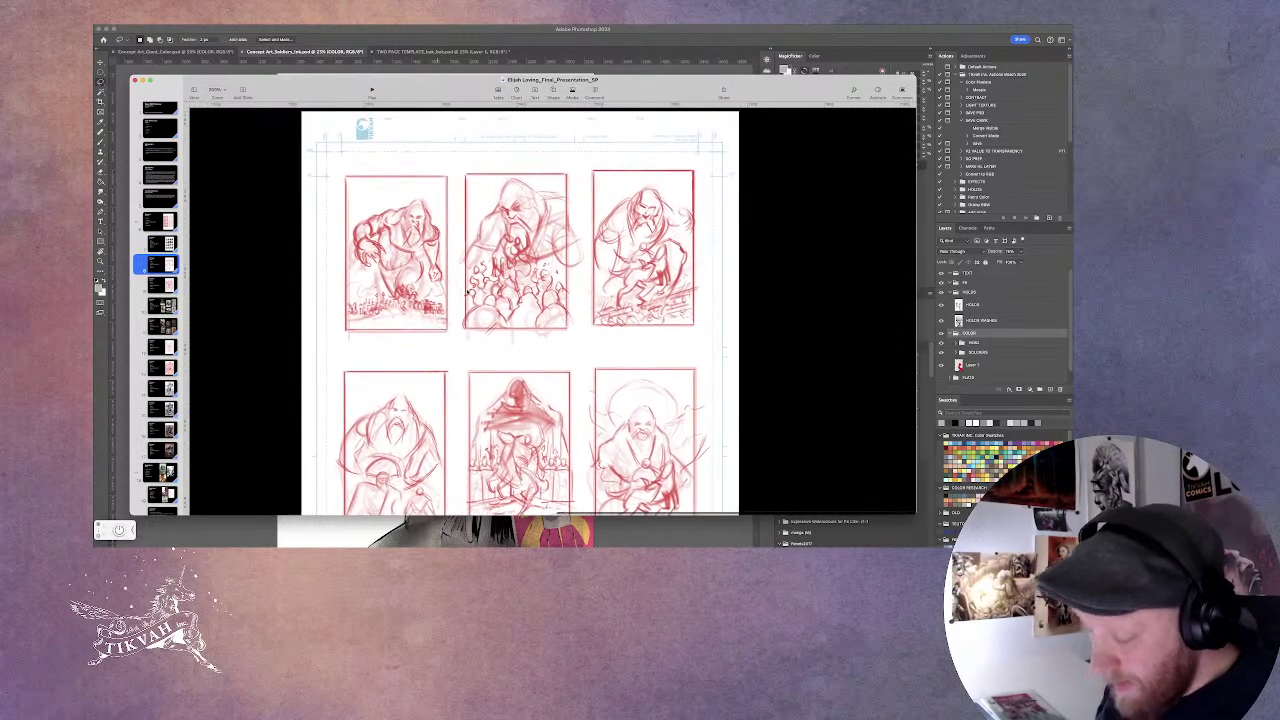
scroll(467, 290, down, 2)
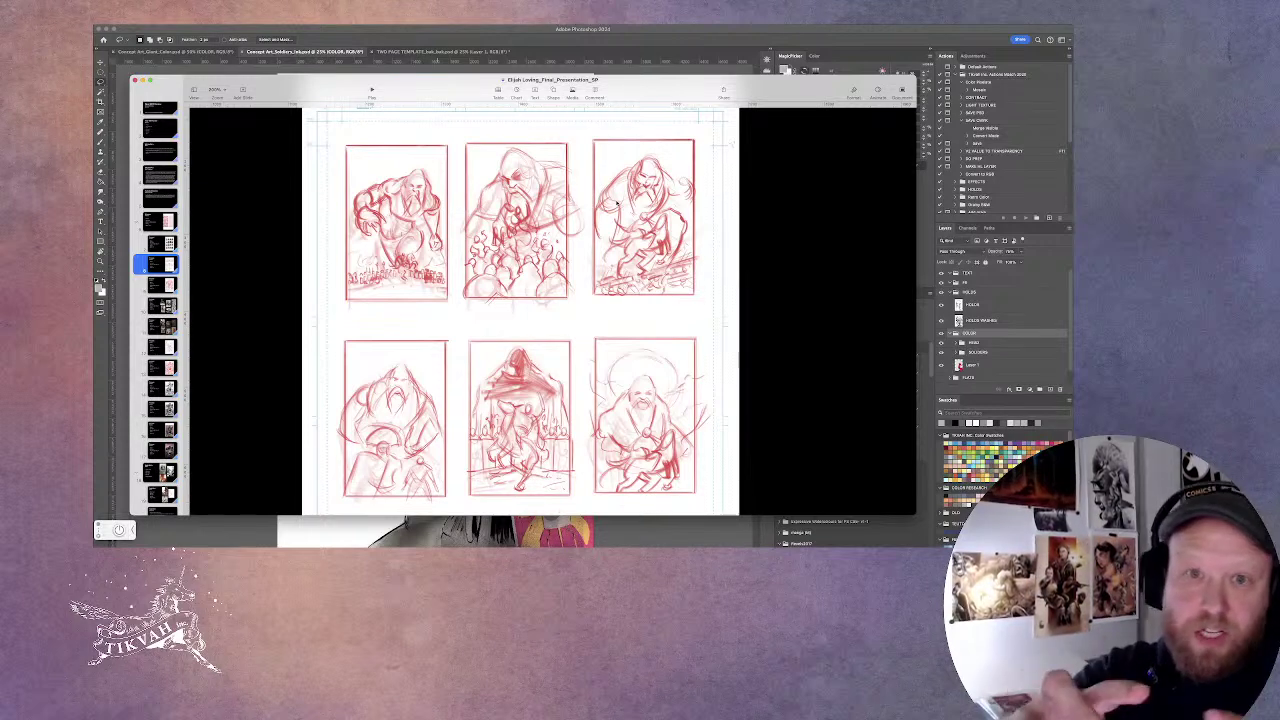
scroll(421, 211, left, 2)
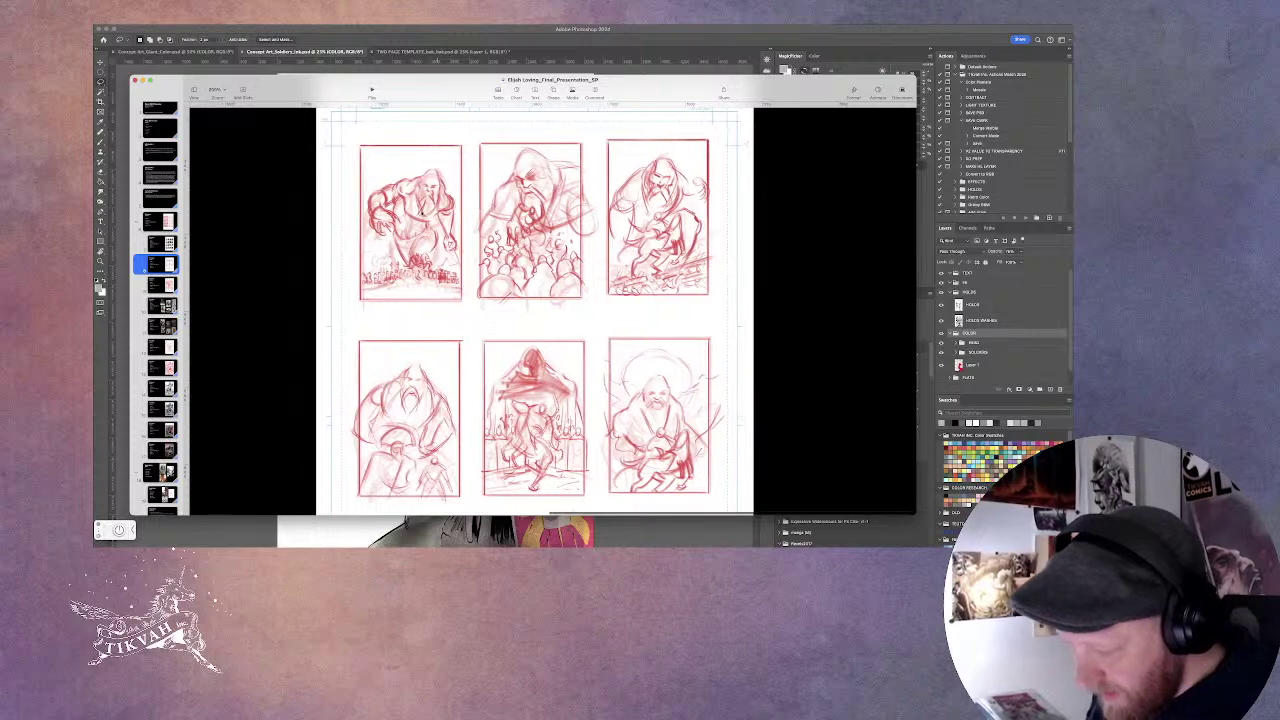
scroll(622, 287, down, 3)
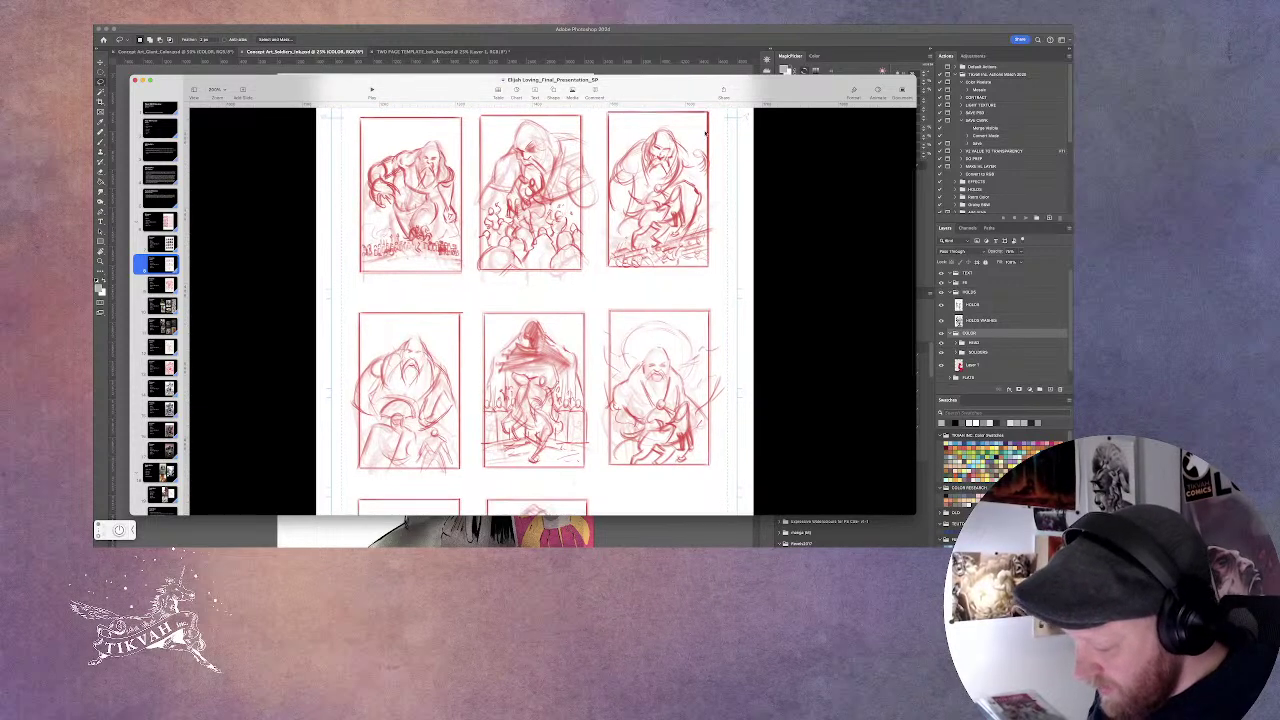
scroll(497, 200, down, 5)
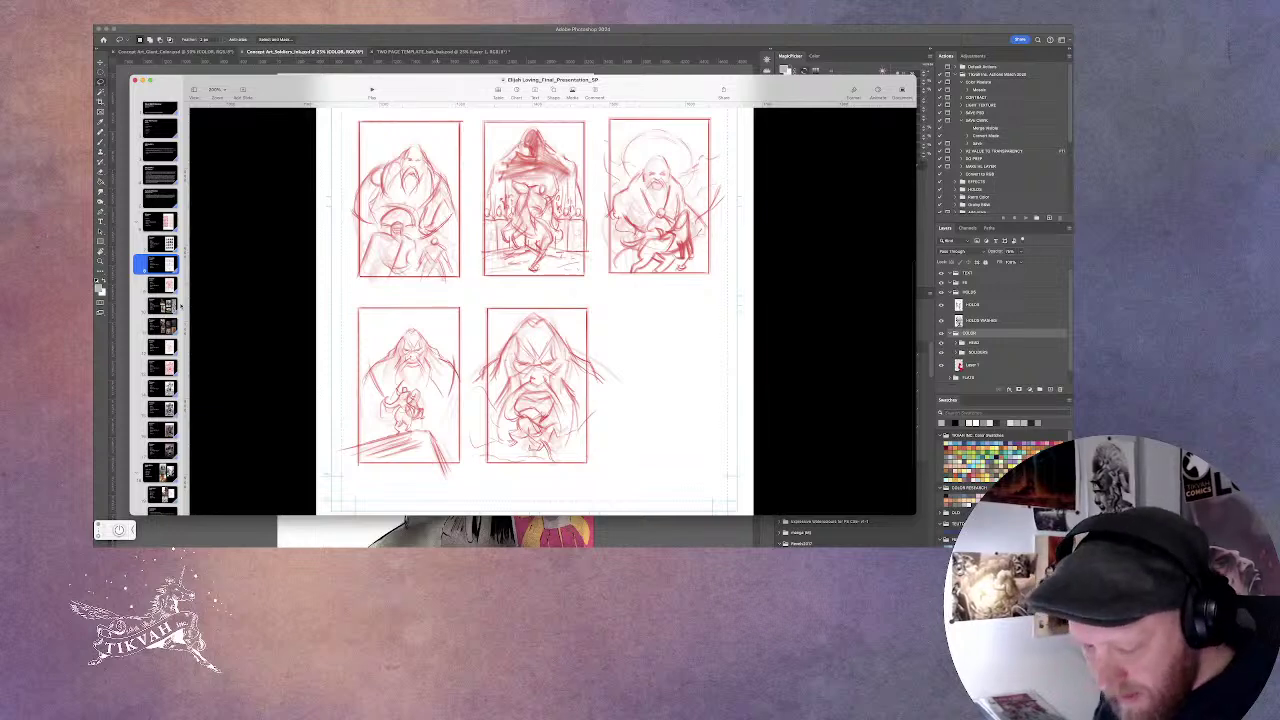
scroll(537, 305, down, 3)
View the enlarged rough of the giant attacking the rider and crowd, with the slide zoom set to 150%.
scroll(537, 305, up, 5)
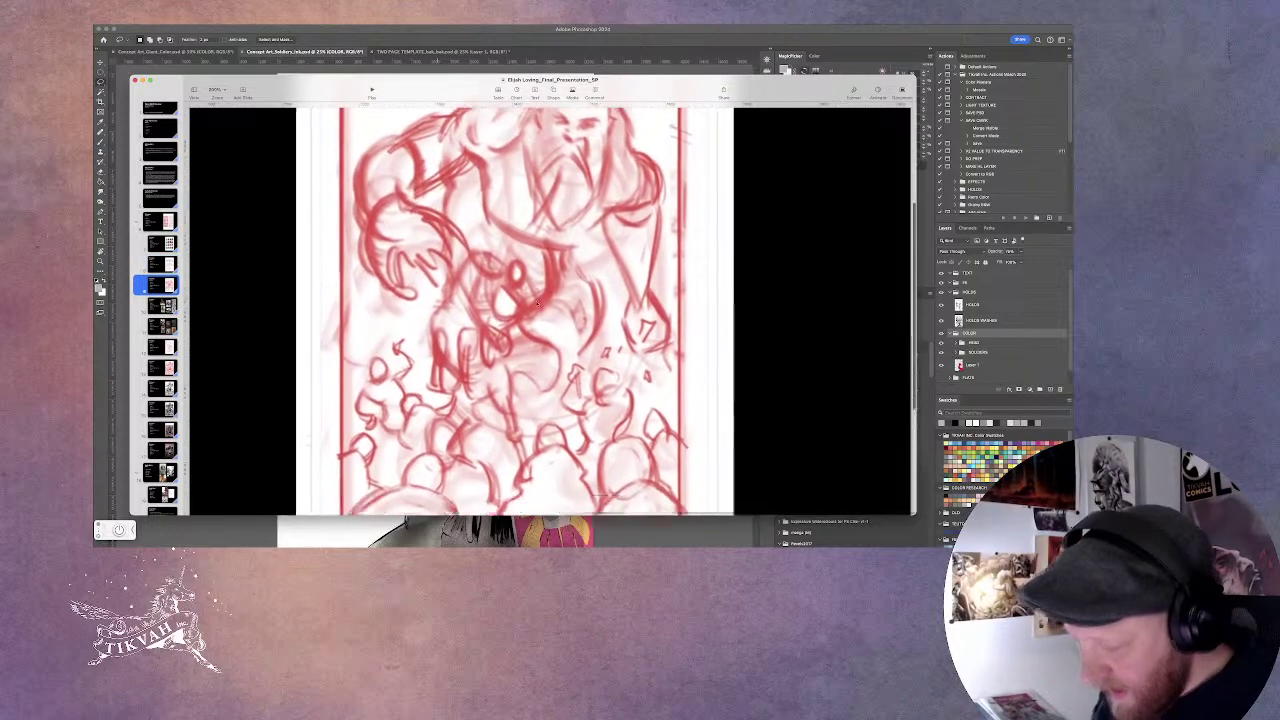
scroll(537, 305, up, 3)
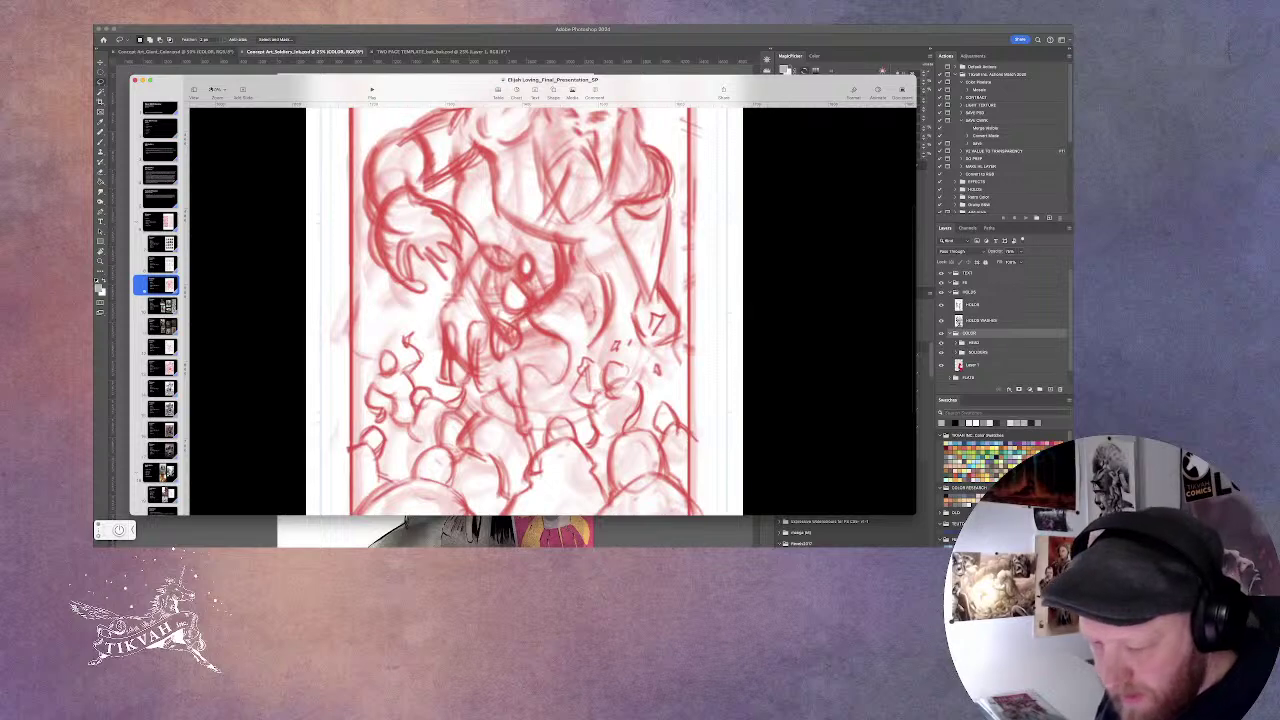
click(213, 89)
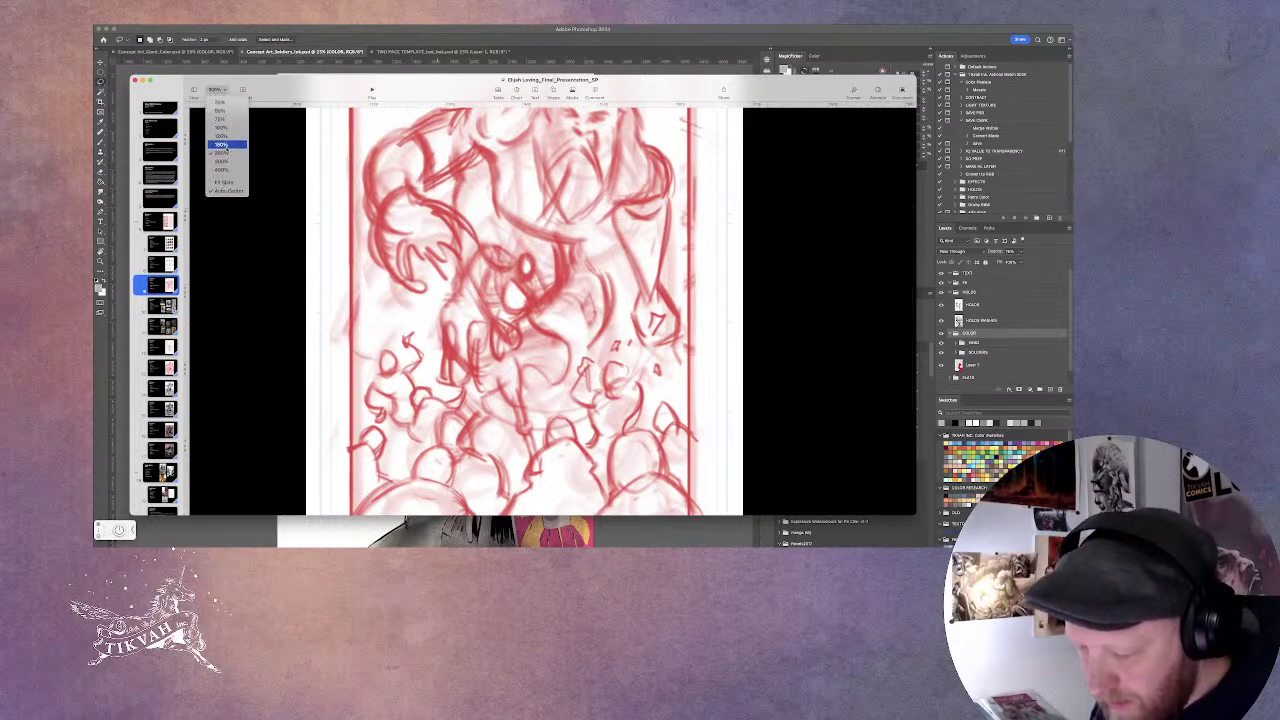
click(224, 146)
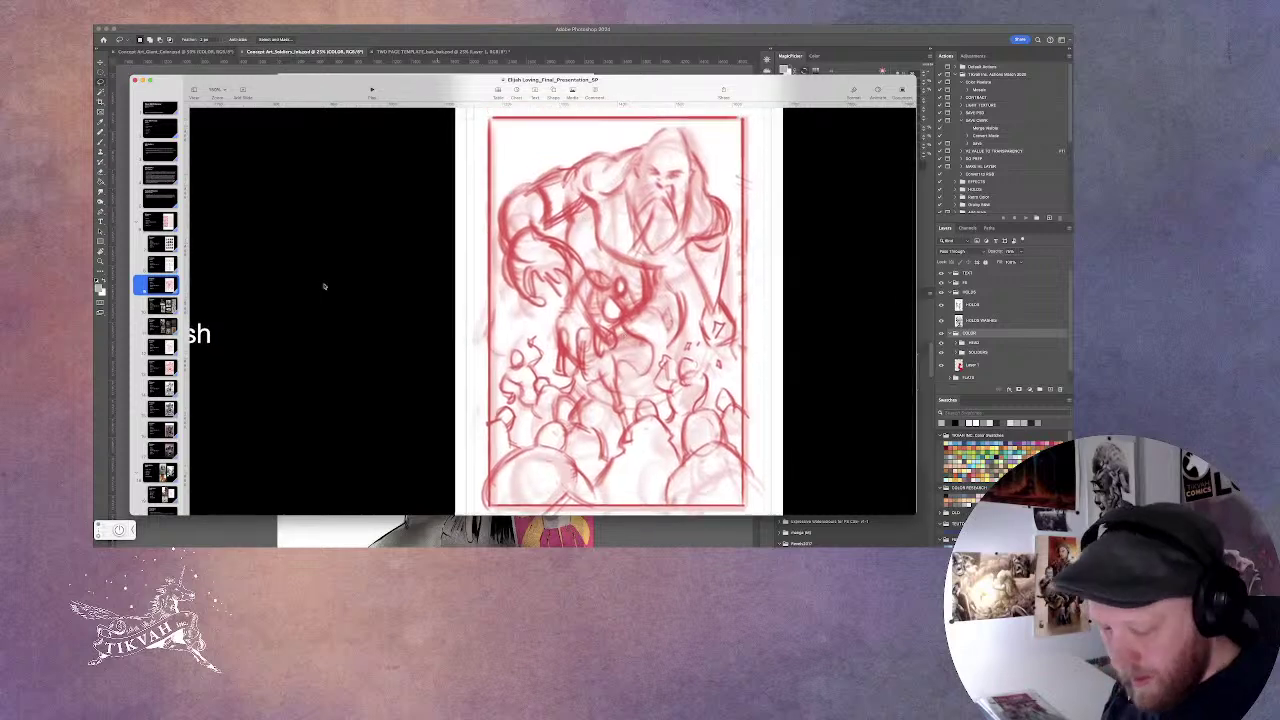
Open the reference photo slide and look over the rearing horses, posed fighters and sculpted figure.
click(180, 306)
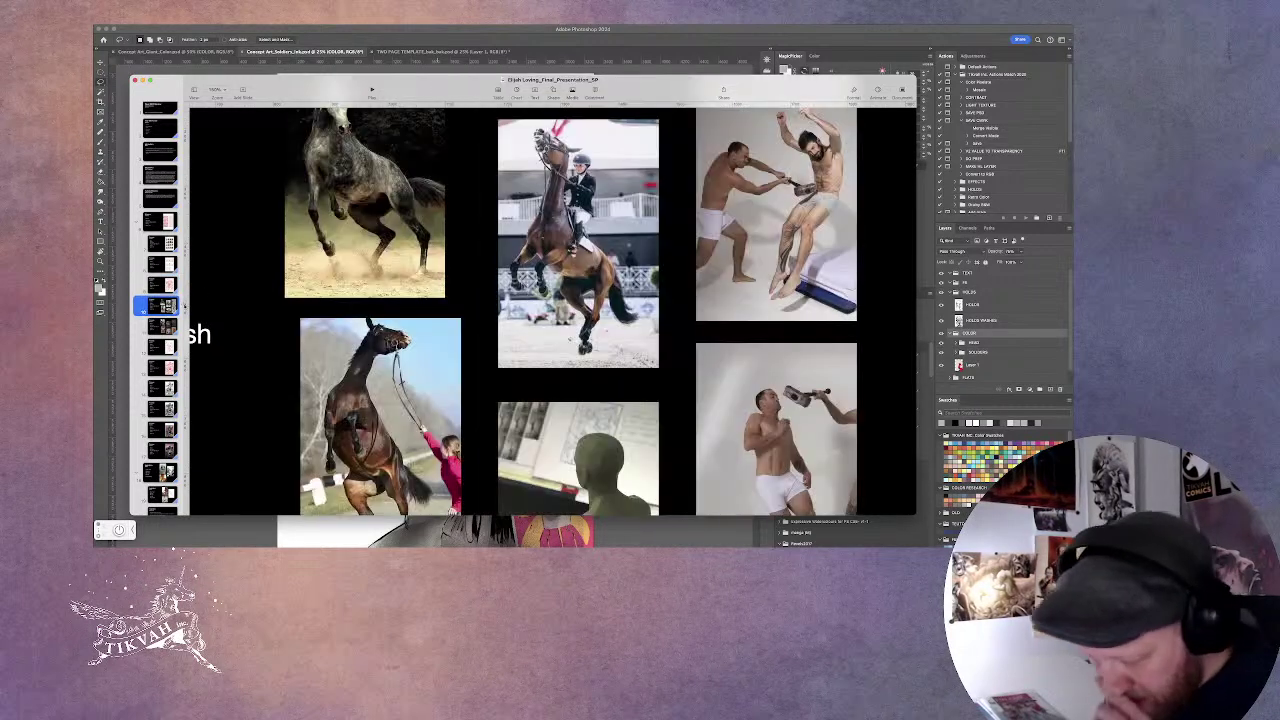
scroll(363, 225, up, 3)
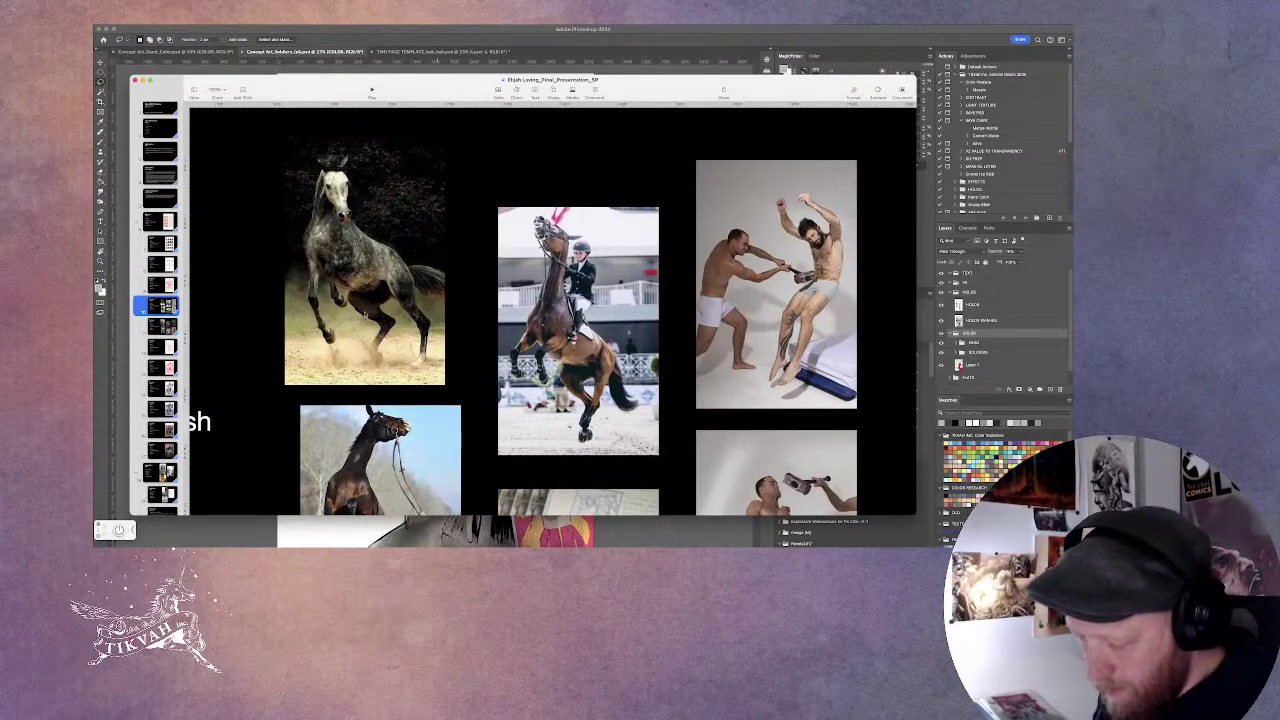
scroll(466, 350, down, 3)
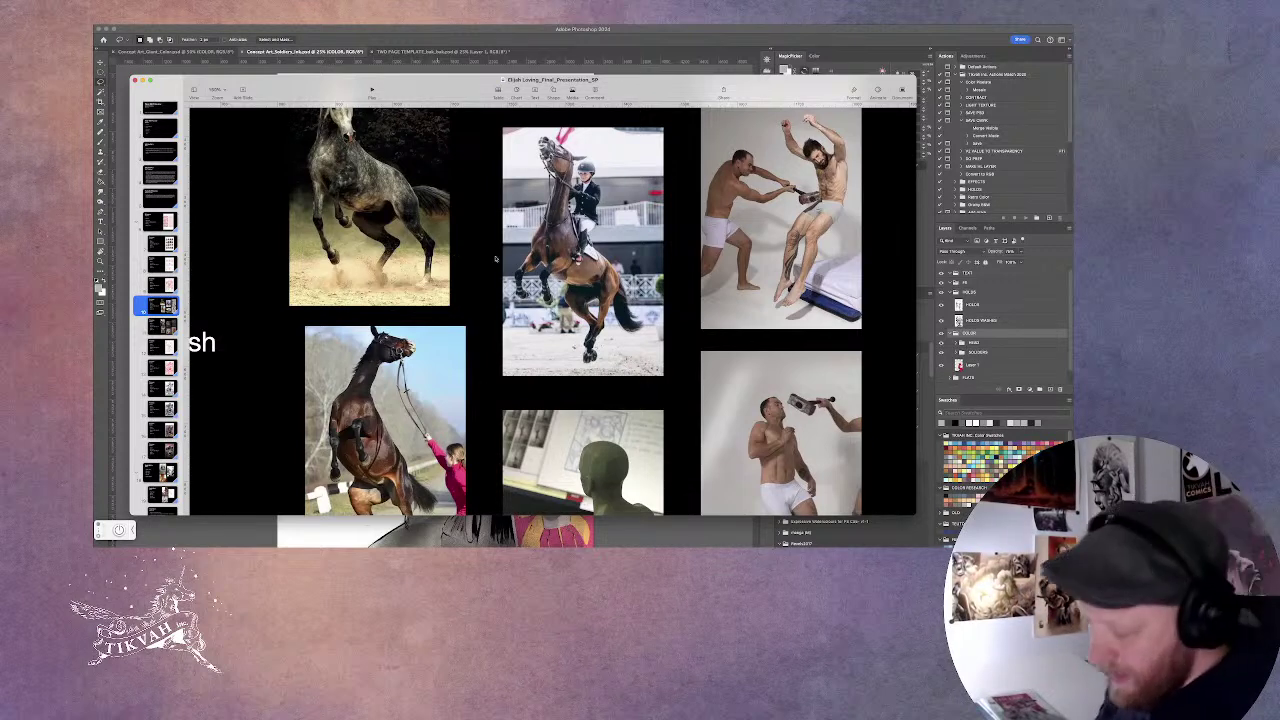
scroll(550, 300, down, 3)
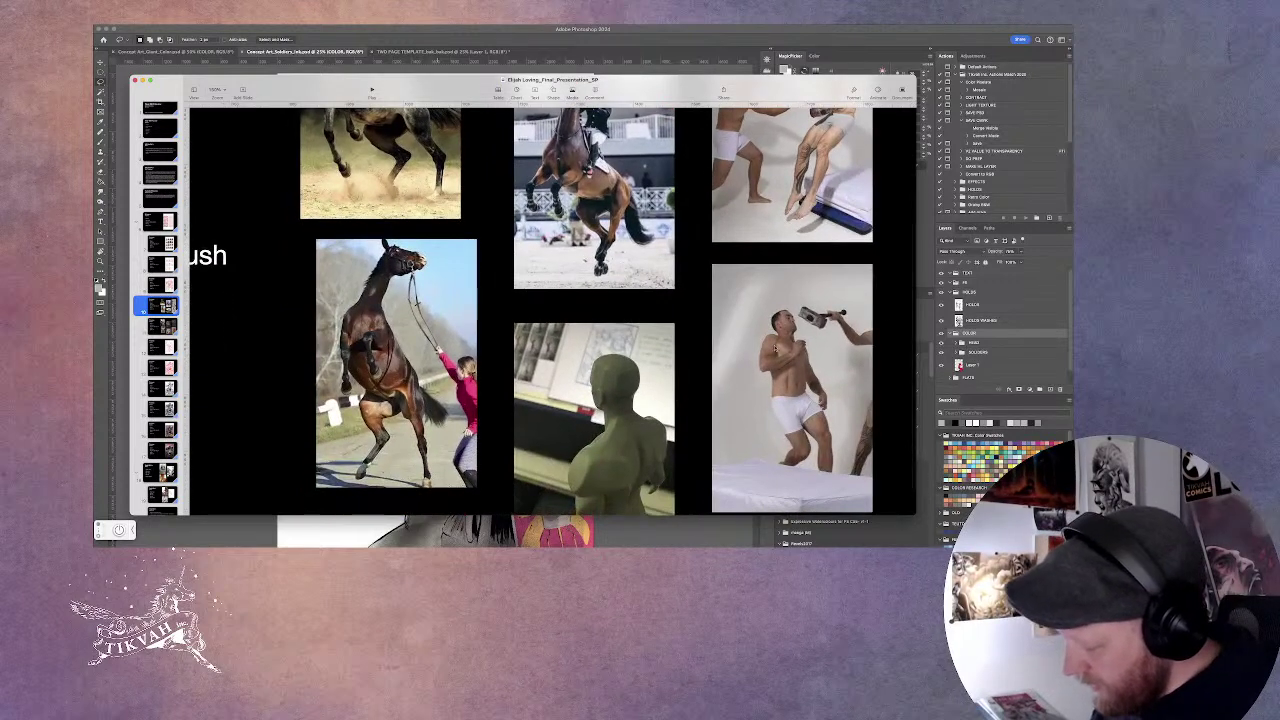
Finish looking over the rearing horse and figure references, and examine the Roman armour, statue and soldier photos on the following slide.
scroll(550, 300, up, 3)
scroll(593, 418, down, 3)
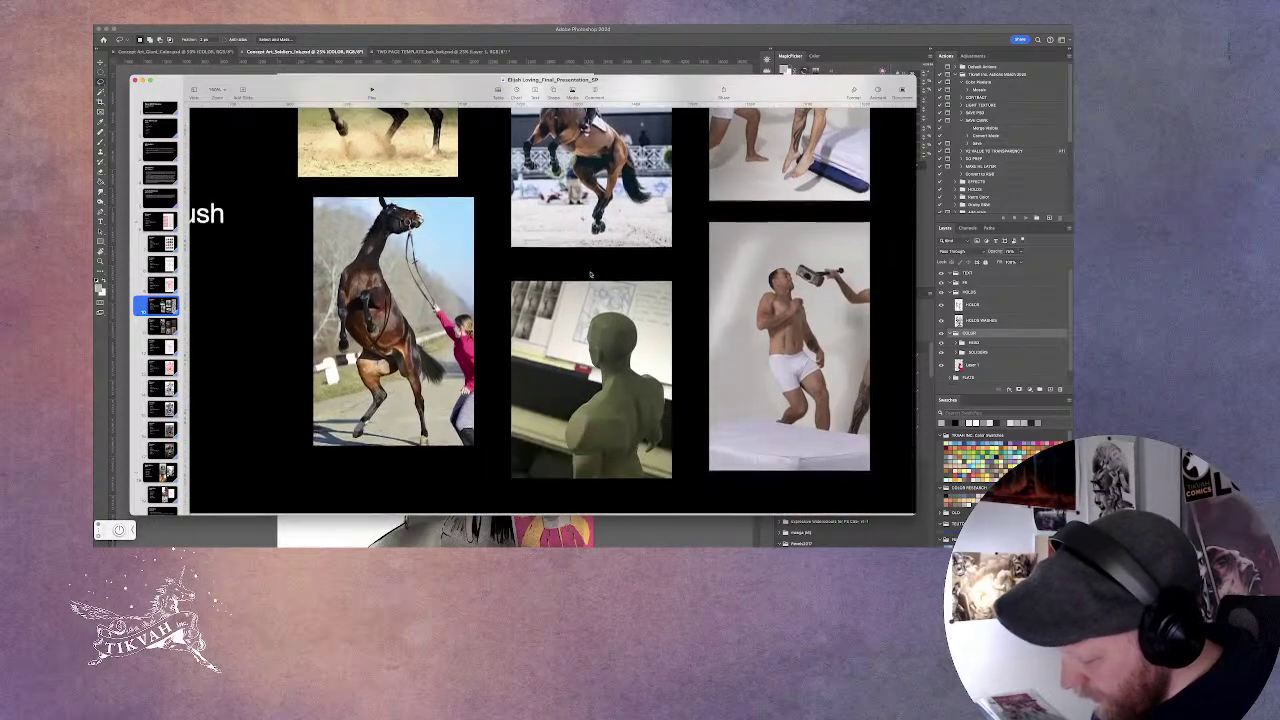
scroll(556, 387, left, 1)
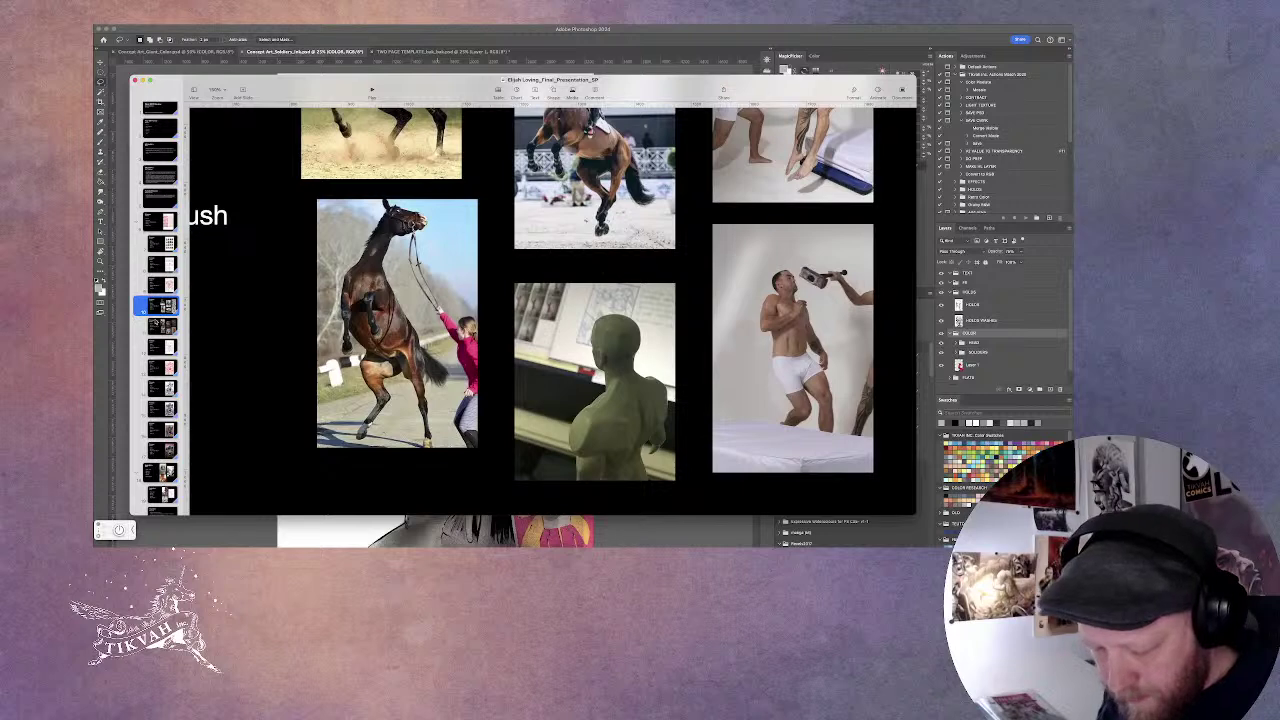
key(Down)
scroll(504, 233, up, 5)
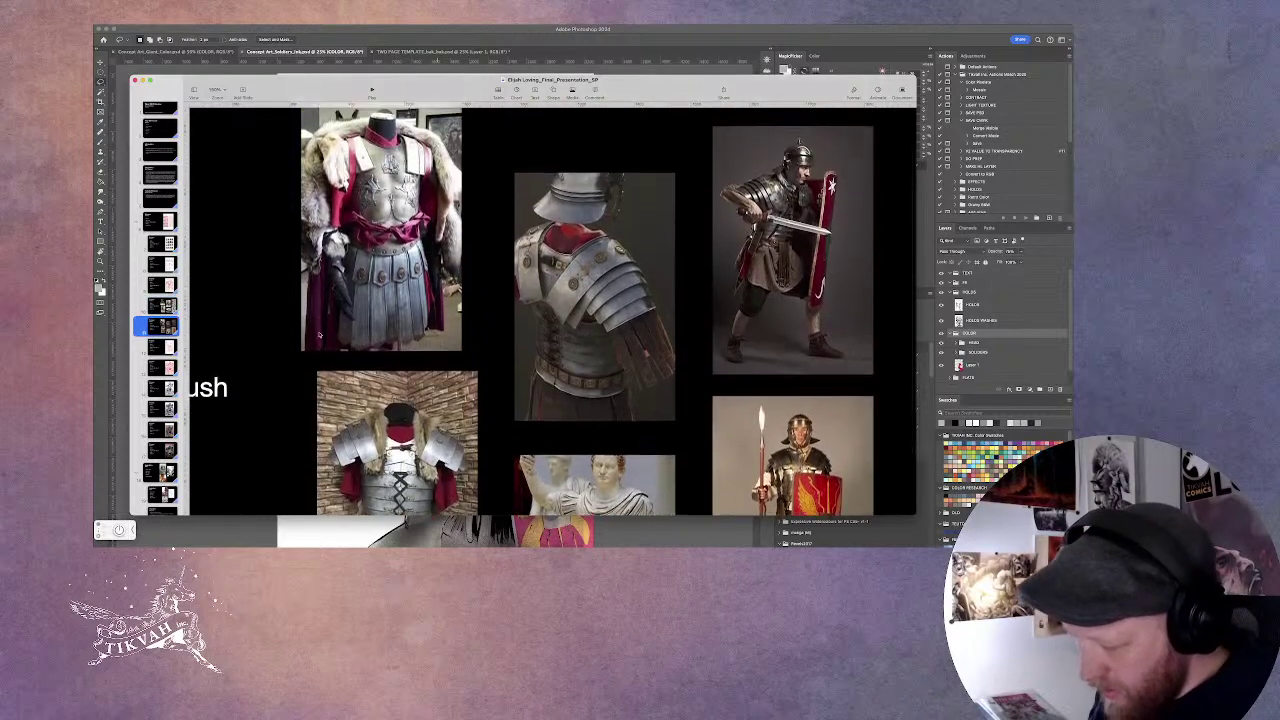
scroll(504, 233, down, 5)
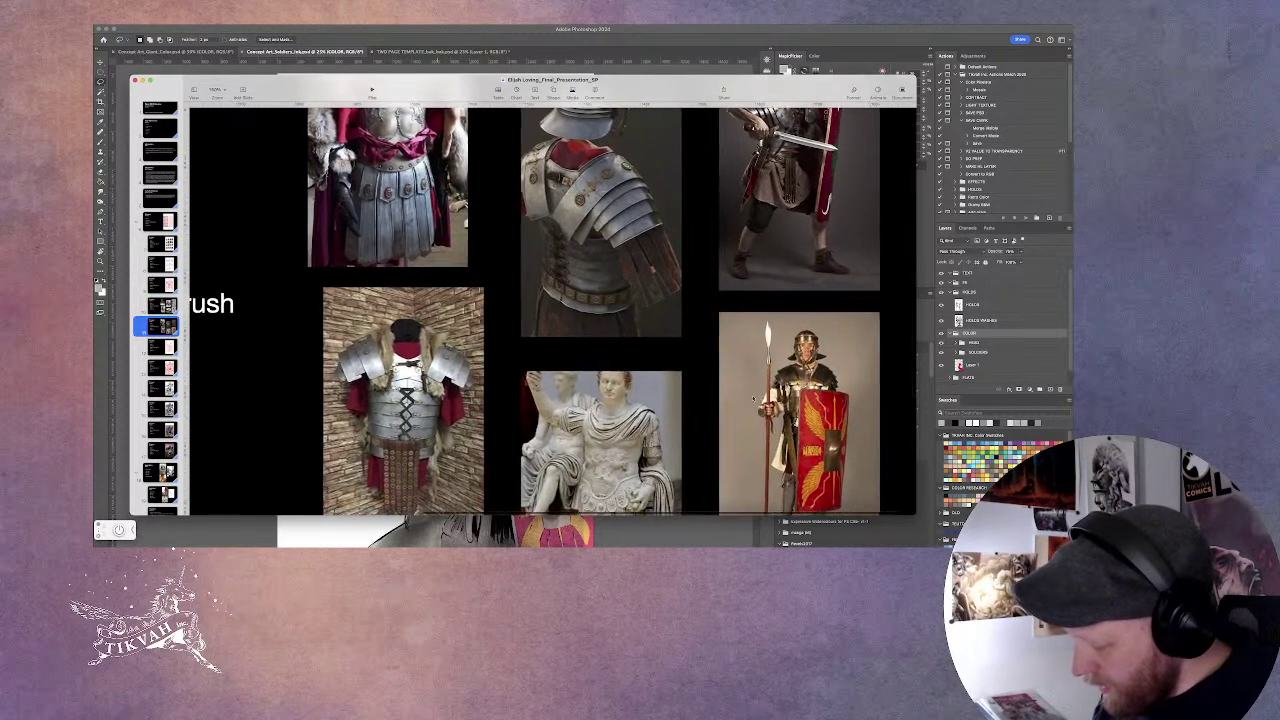
scroll(542, 304, left, 1)
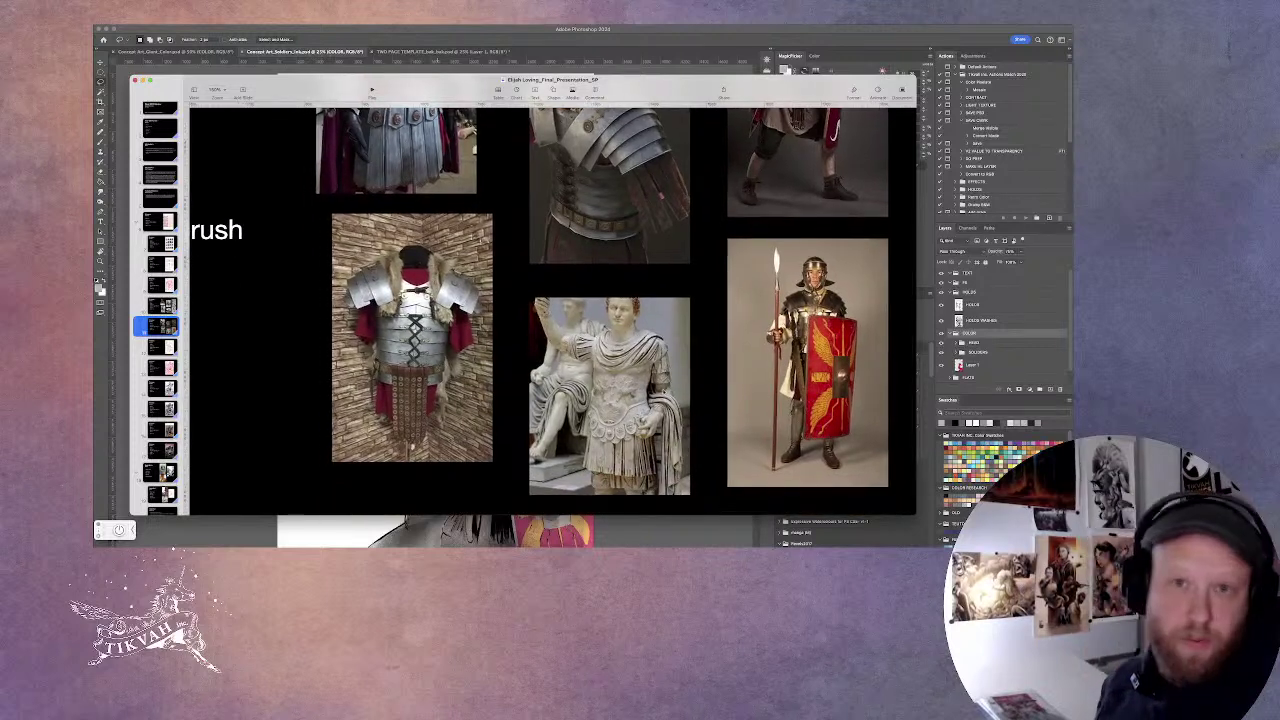
View the giant's rough sketch and detailed red pencil slides, enlarging the pencils to 200% and setting the slide zoom to 125%.
key(Down)
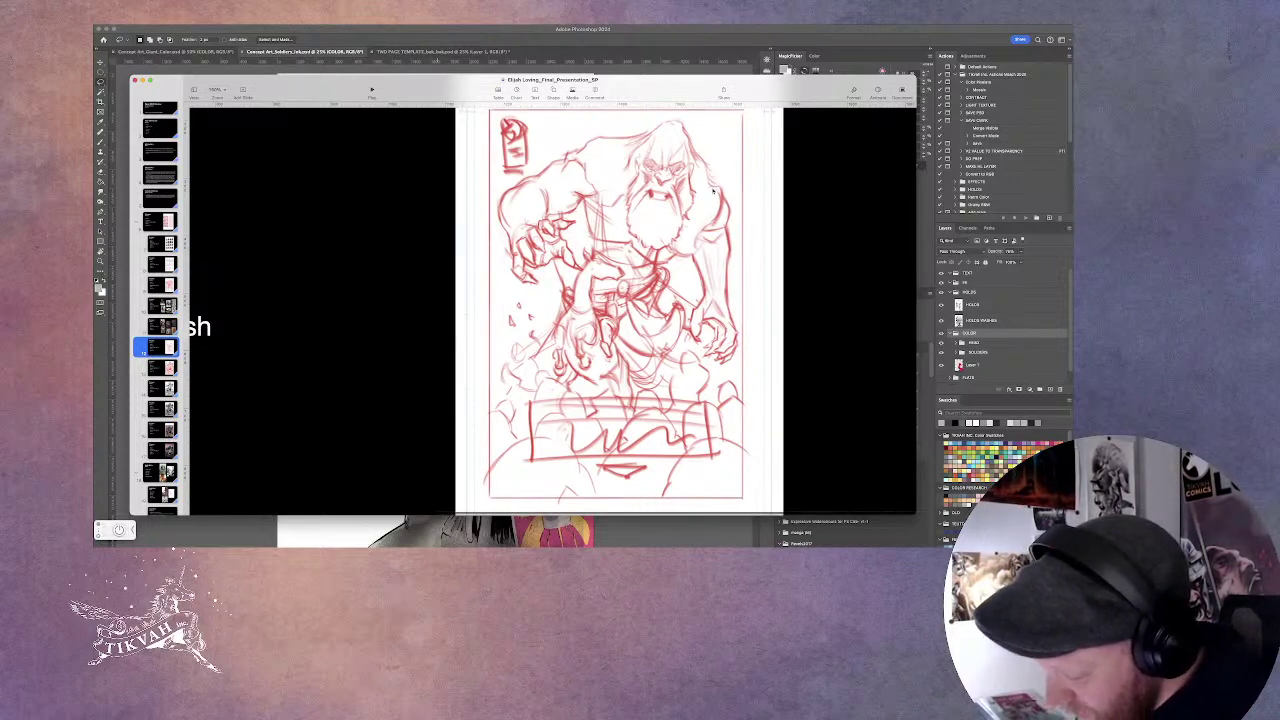
key(Down)
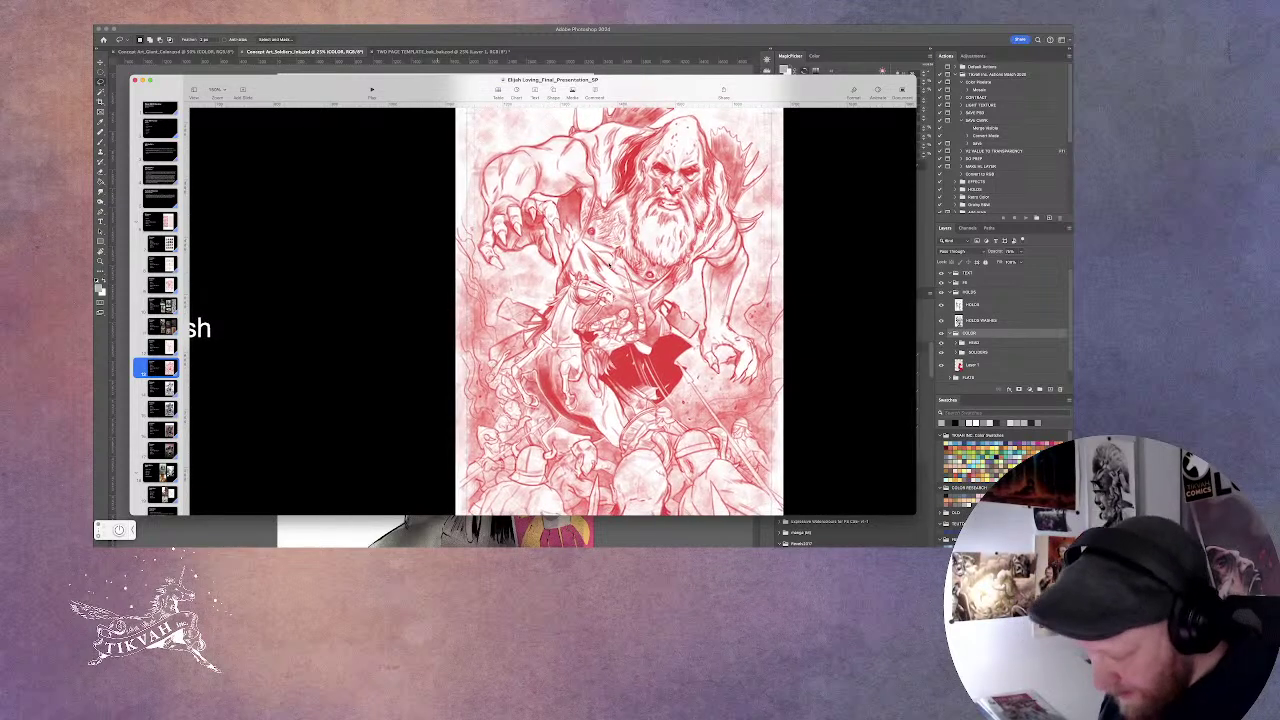
click(217, 90)
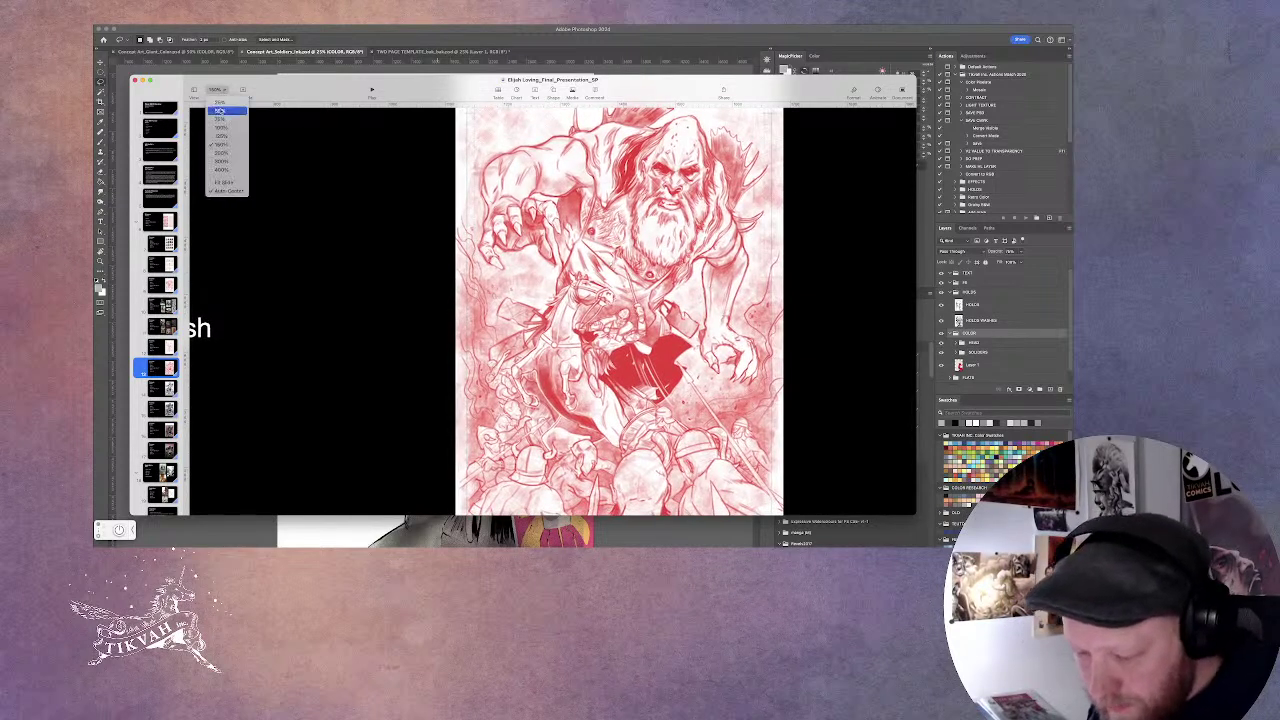
click(227, 151)
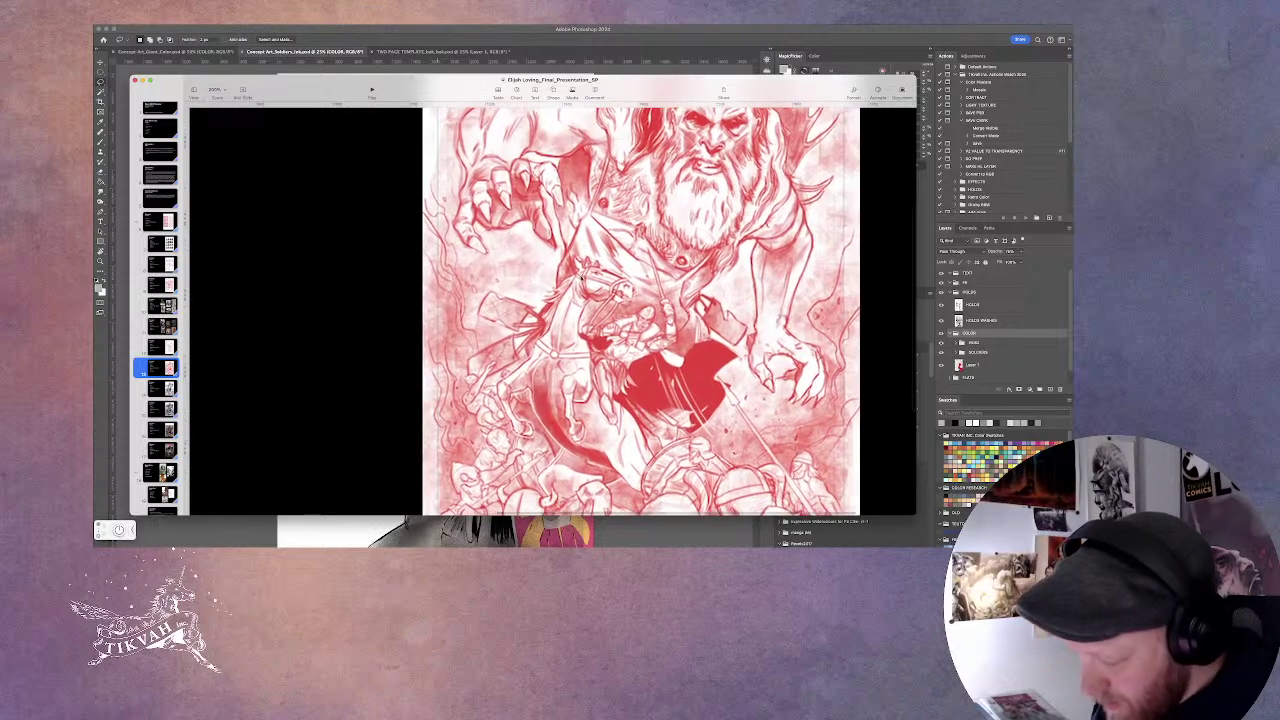
click(218, 90)
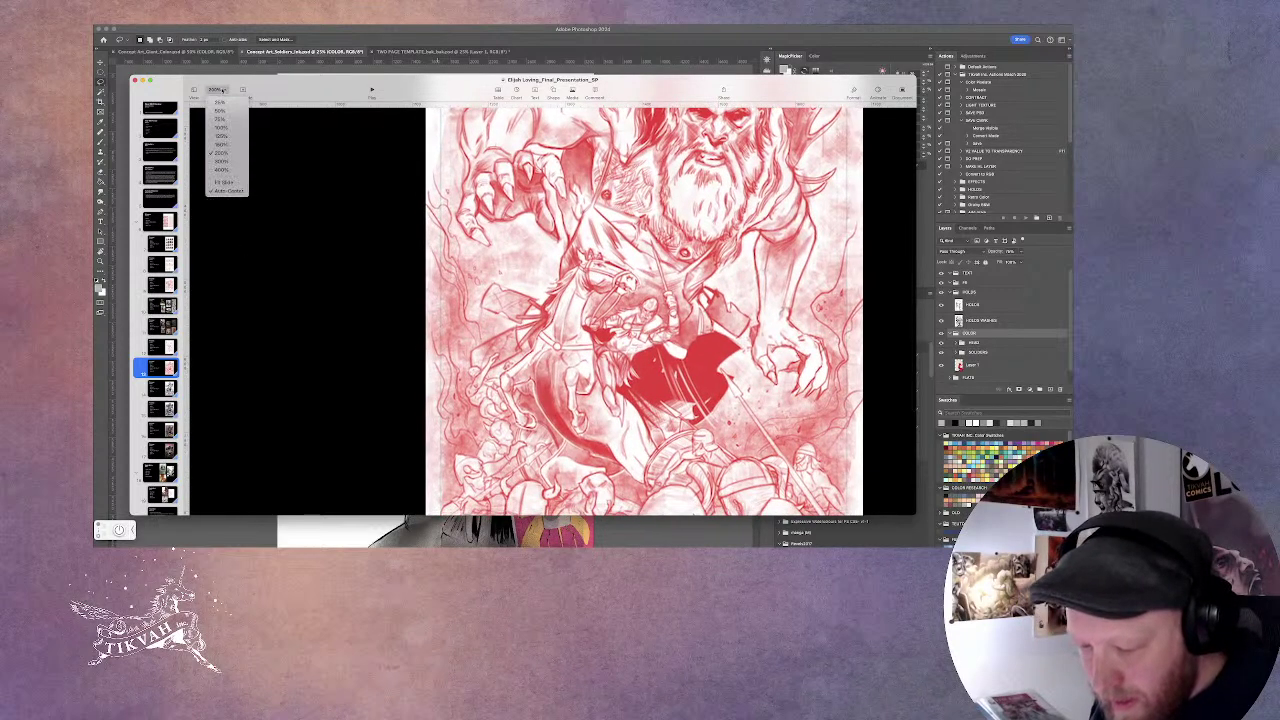
click(227, 135)
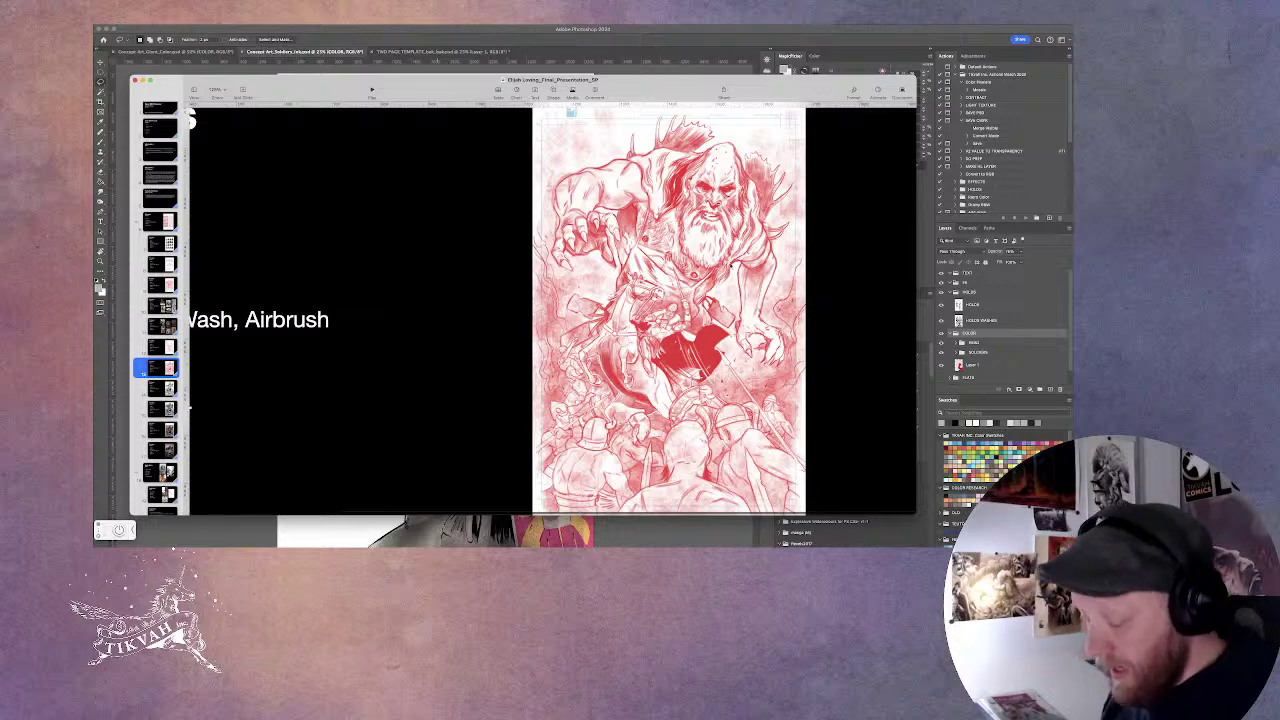
Go through the giant artwork's following stages, from black inks and washes to flat colors and the final rendering.
key(Down)
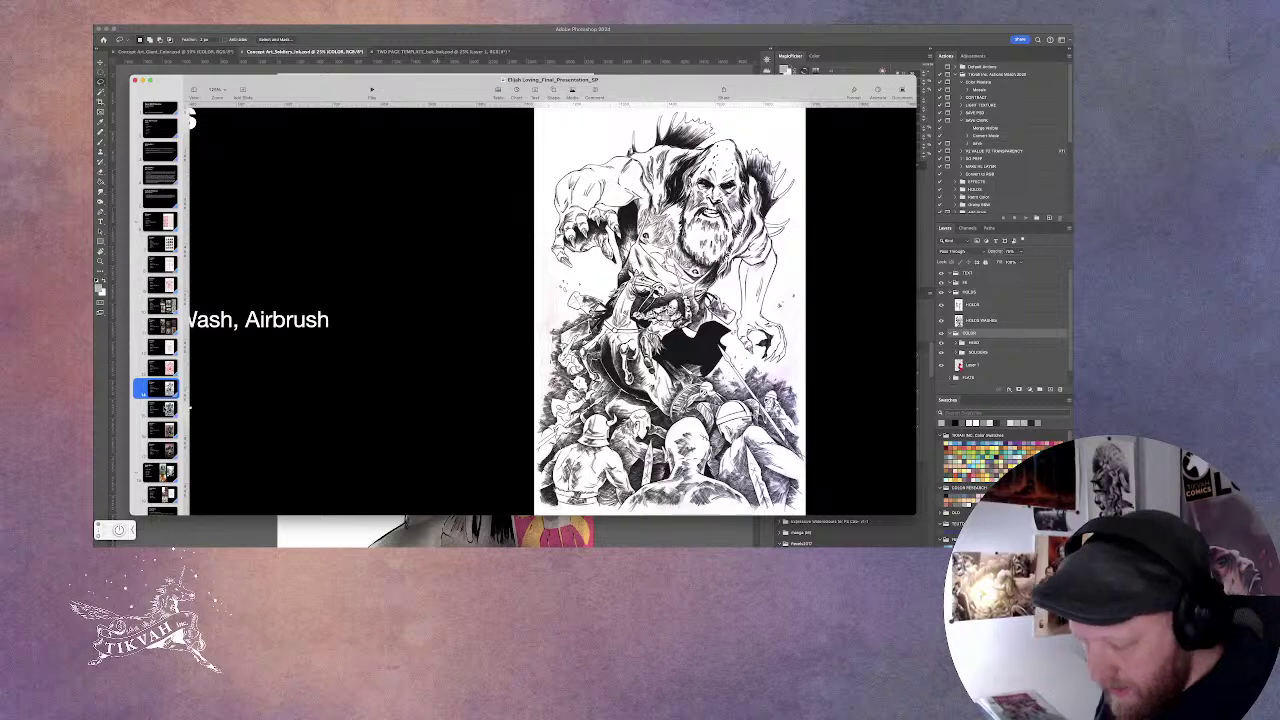
key(Down)
key(Down)
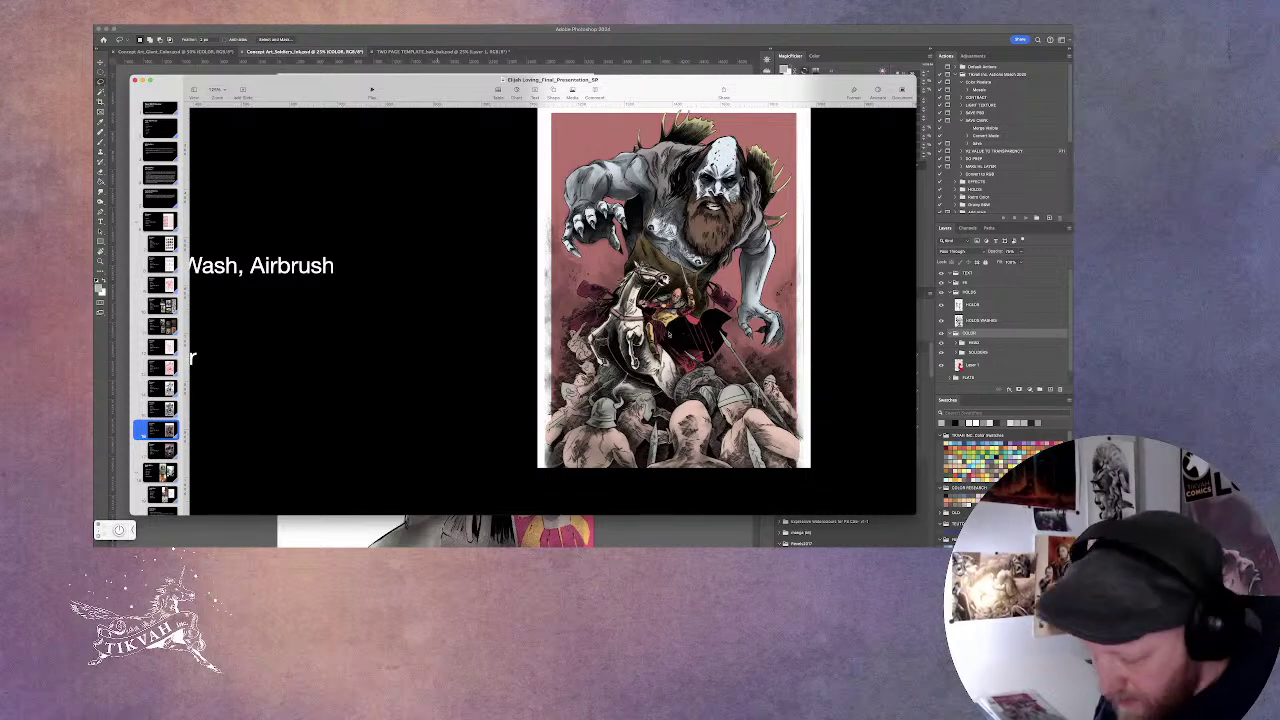
key(Down)
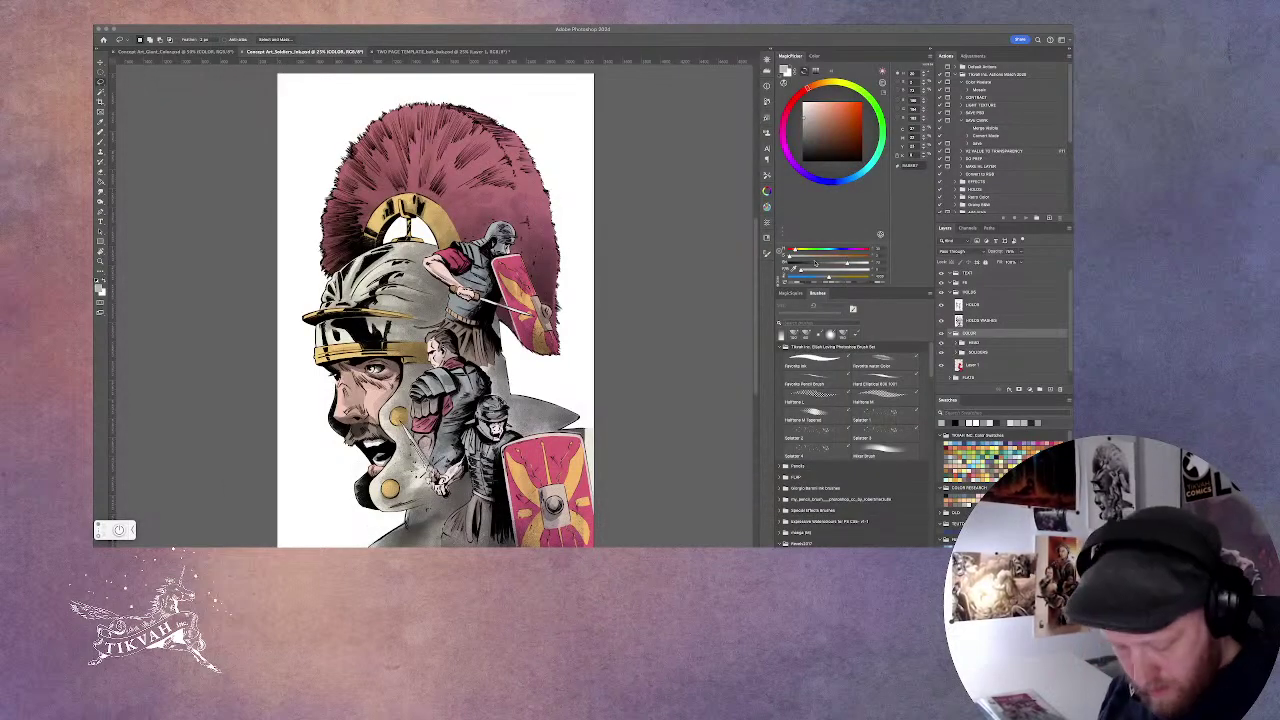
Switch to the Teutonic Monsters PDF in Preview and zoom its front cover so the whole image fits in view.
key(ctrl+Up)
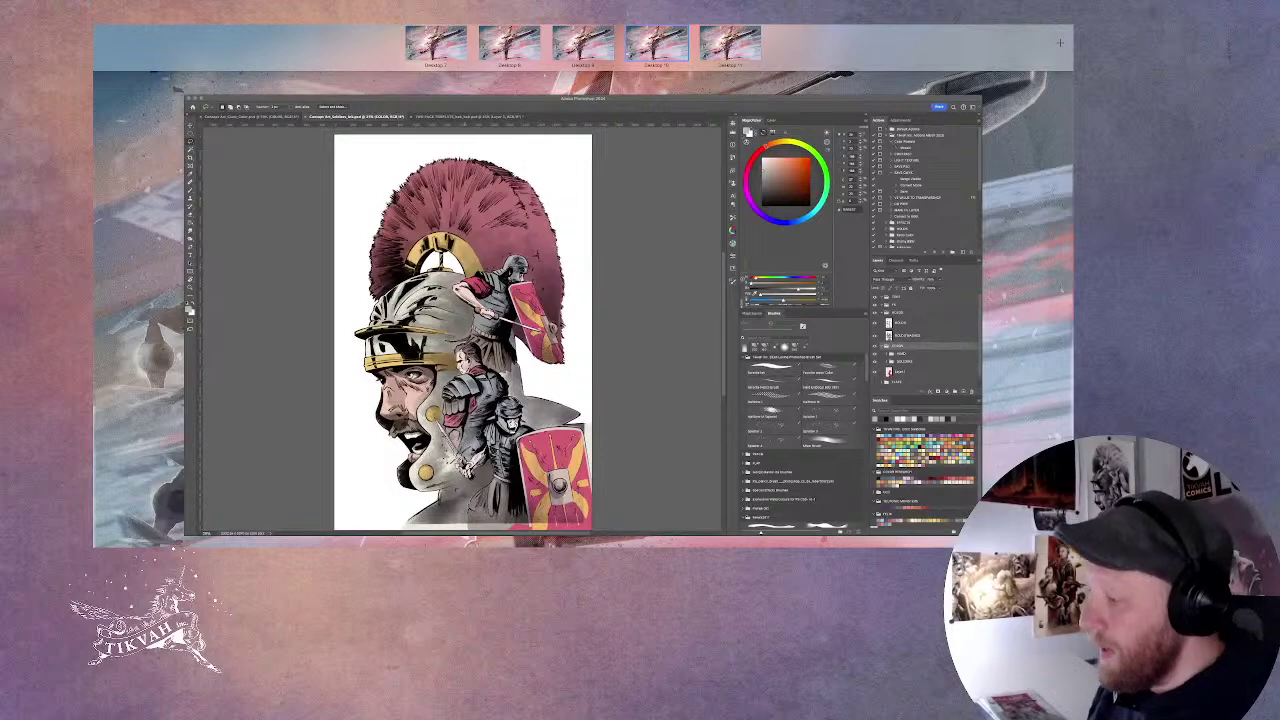
key(ctrl+Up)
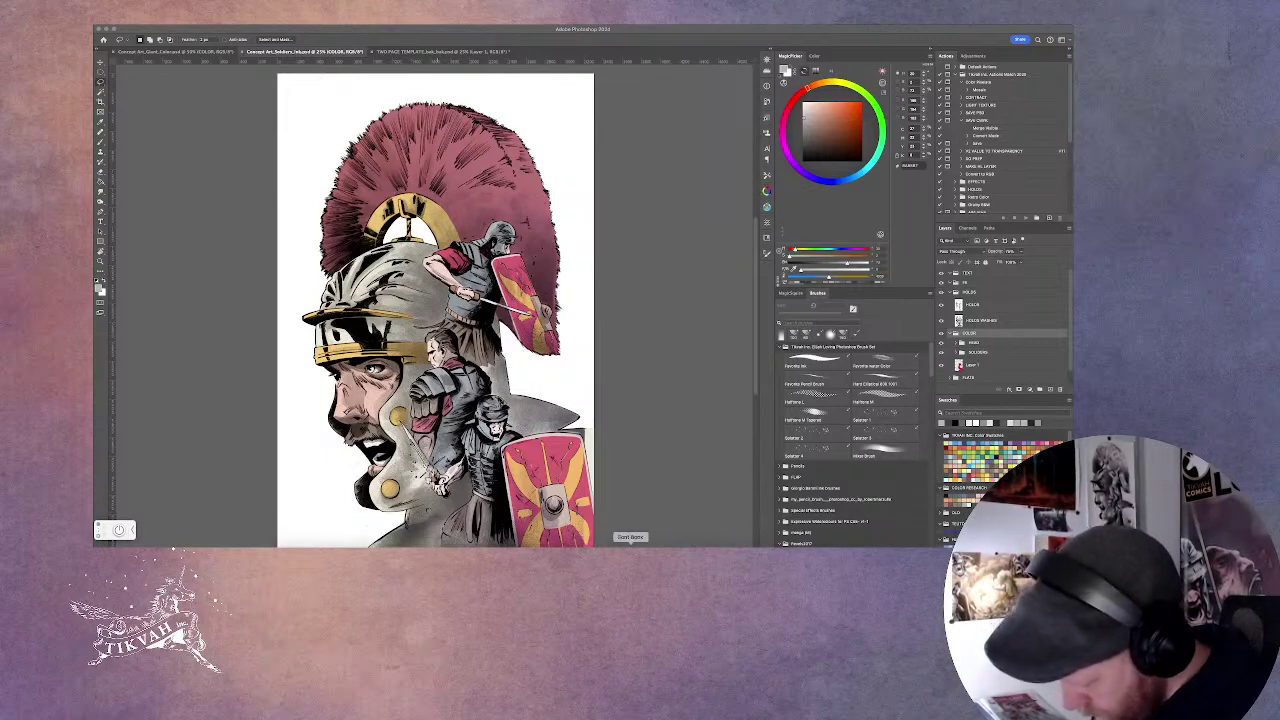
right_click(668, 545)
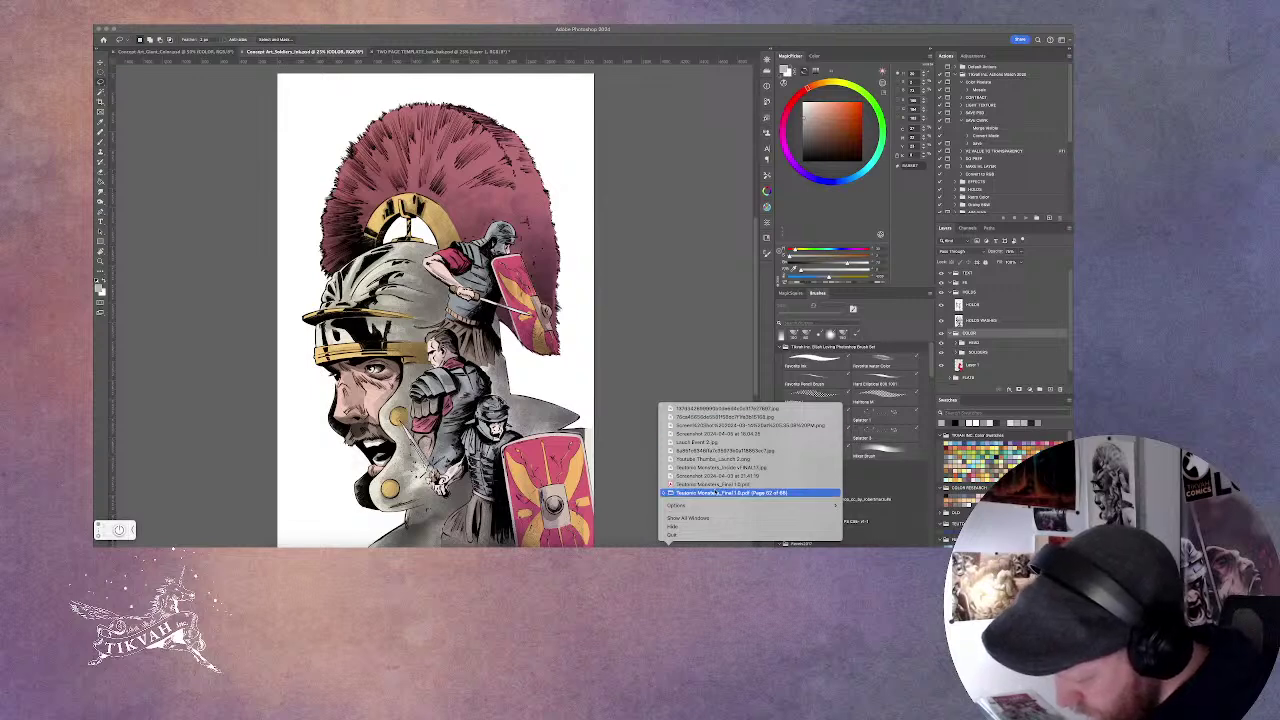
click(716, 493)
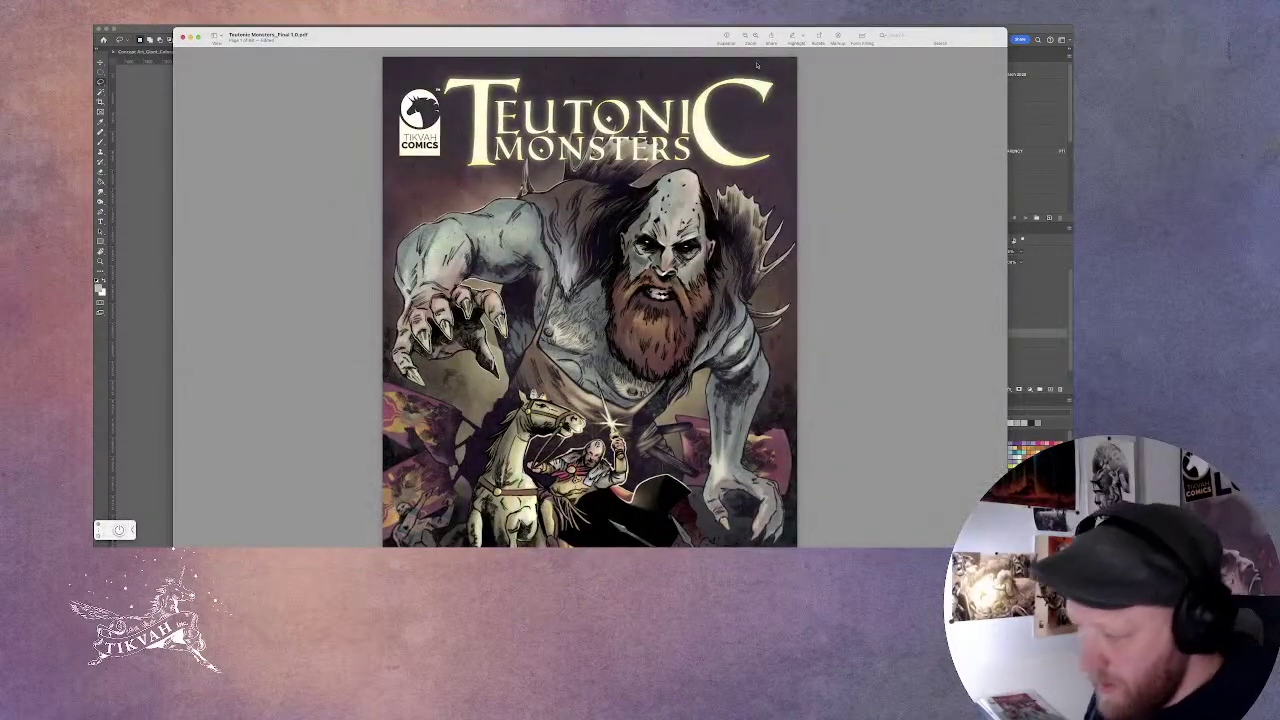
click(744, 36)
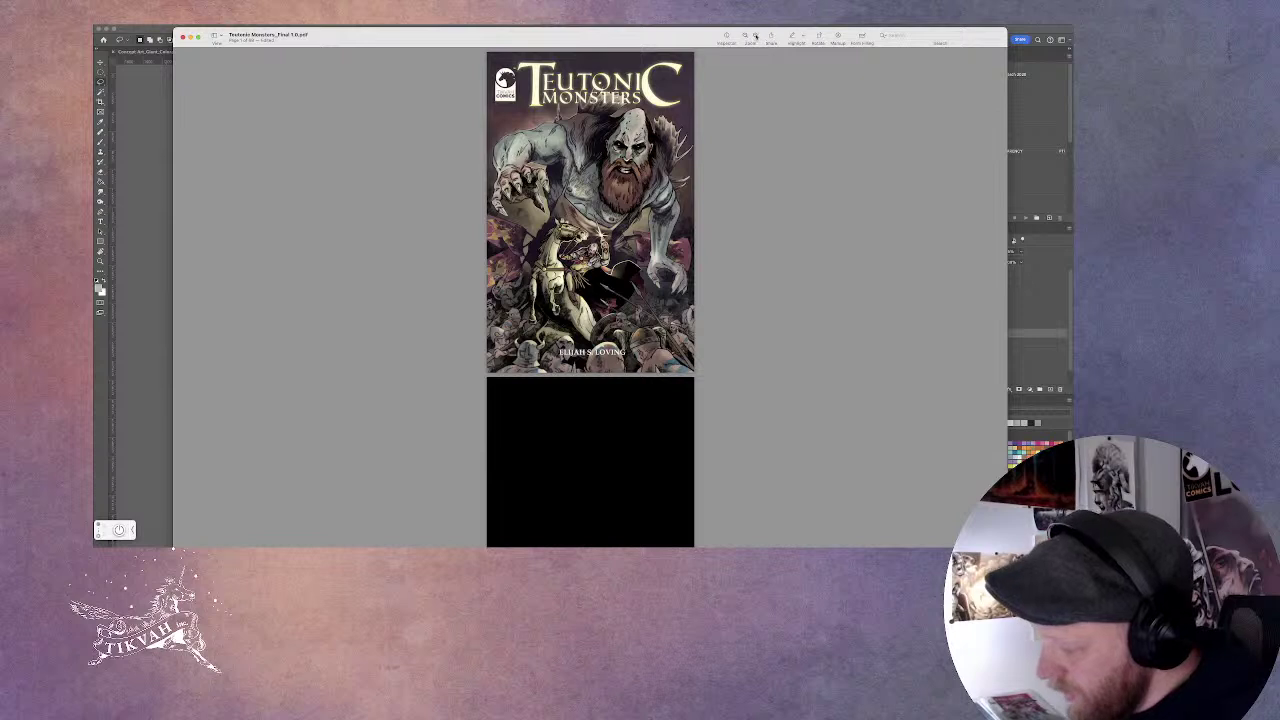
click(755, 36)
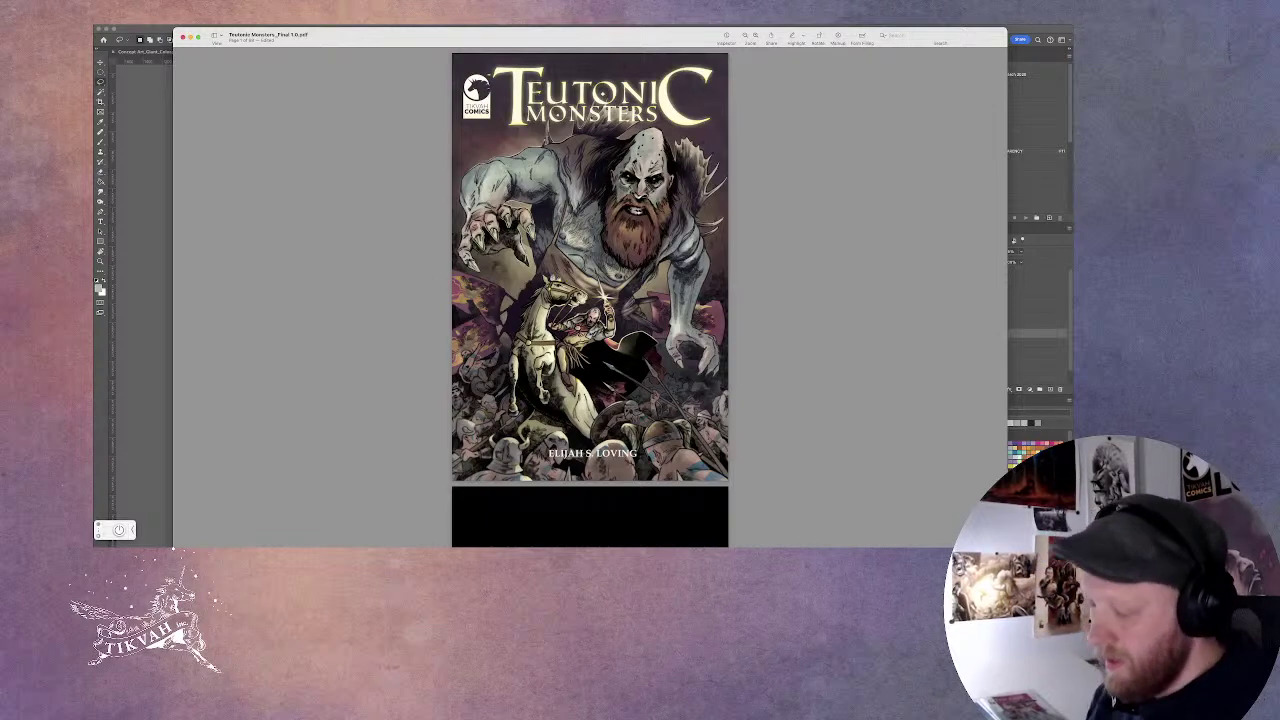
Place the PDF cover and the Keynote slide of the final giant painting side by side to compare them.
drag(530, 46, 793, 37)
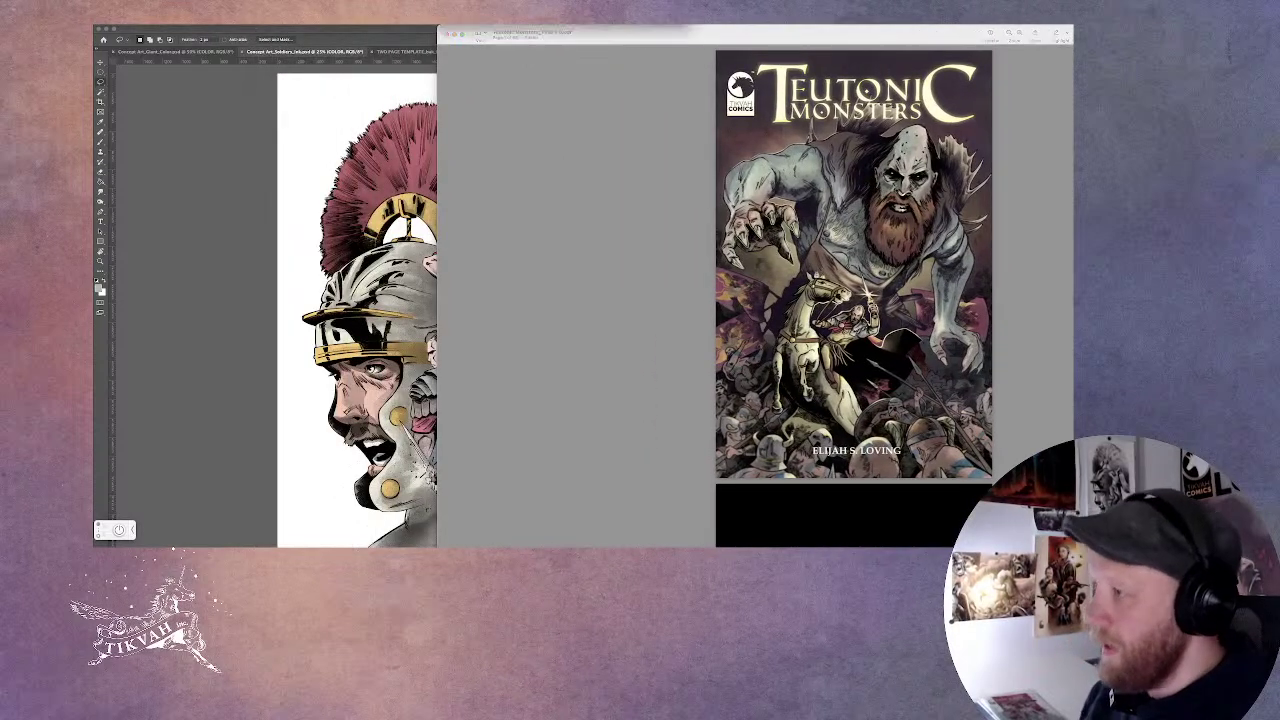
key(super+Tab)
drag(455, 48, 461, 78)
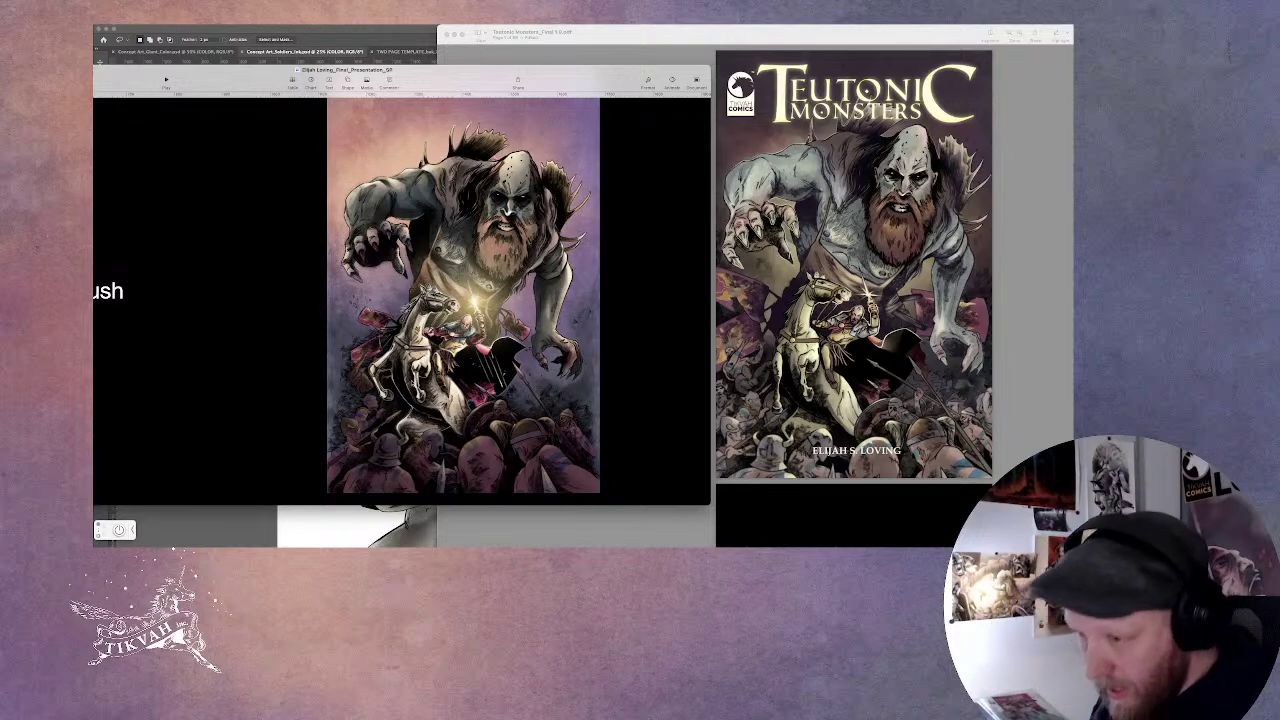
scroll(388, 386, up, 3)
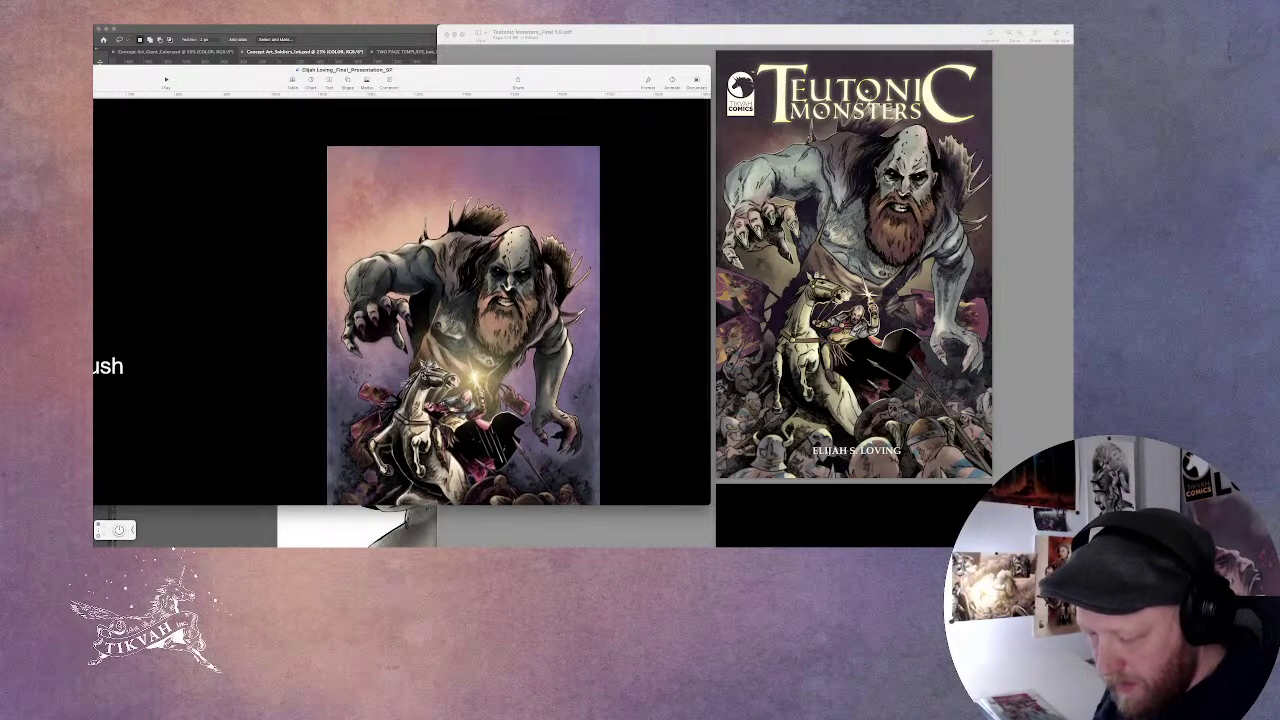
Show the horse and fighter reference photo slide beside the comic cover, and bring the cover's PDF window to the front.
double_click(432, 71)
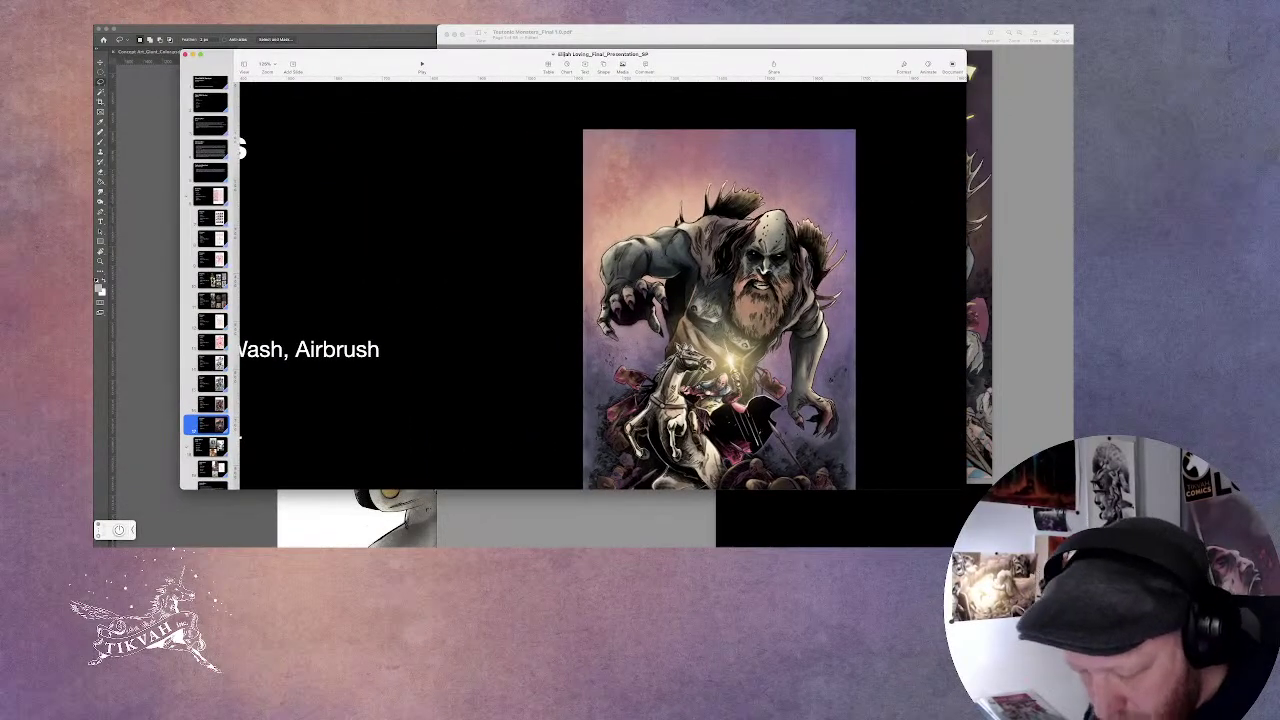
click(211, 280)
double_click(658, 60)
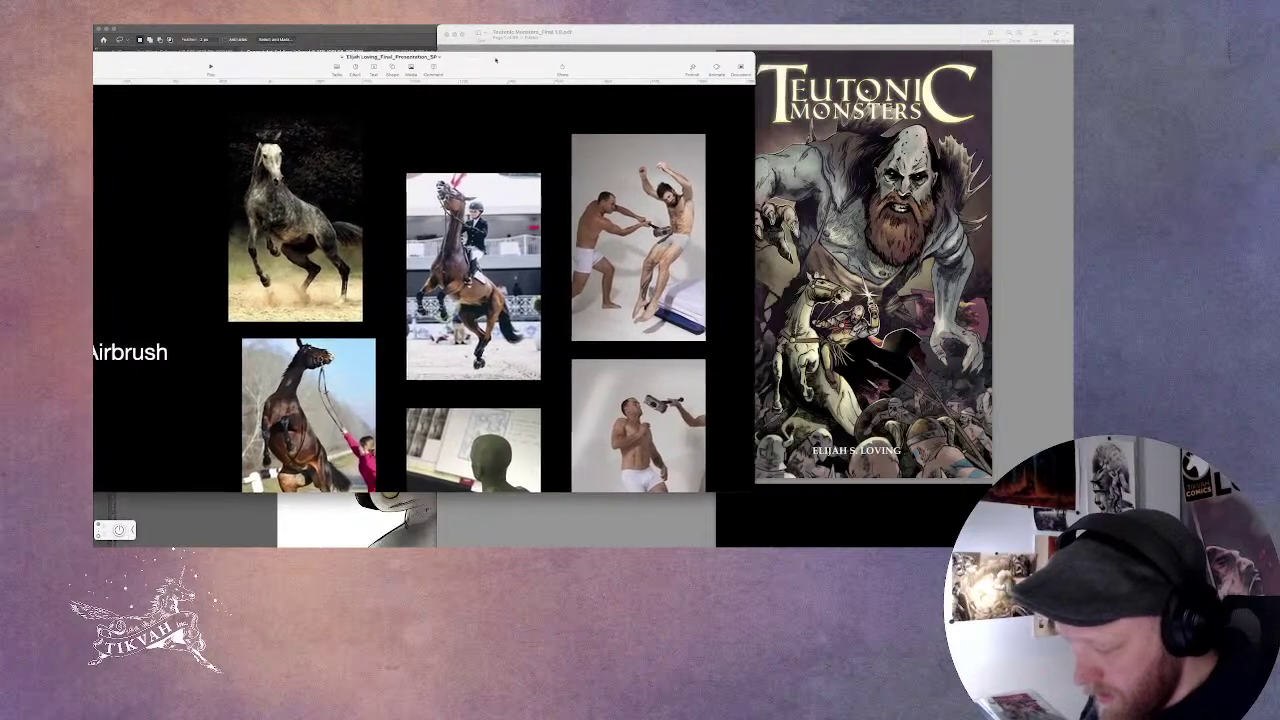
double_click(797, 38)
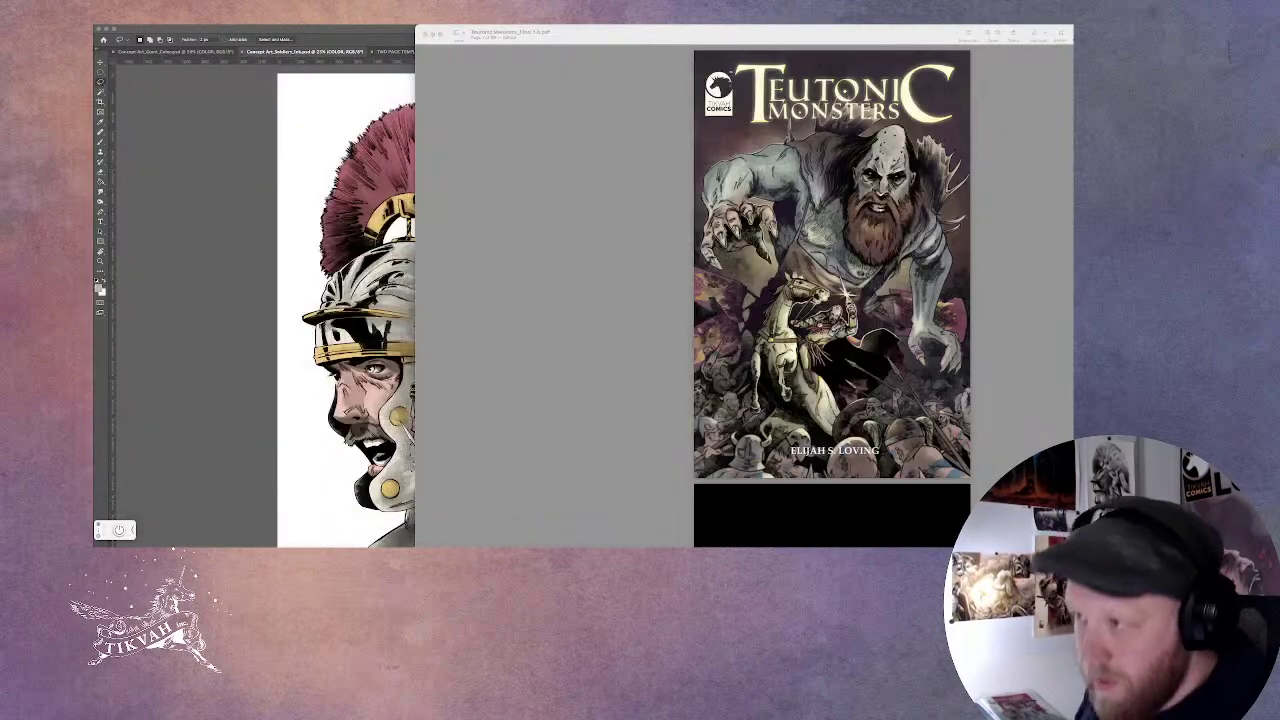
Switch to Photoshop and bring the colored Roman soldier concept art back into full view.
key(ctrl+Up)
key(ctrl+Up)
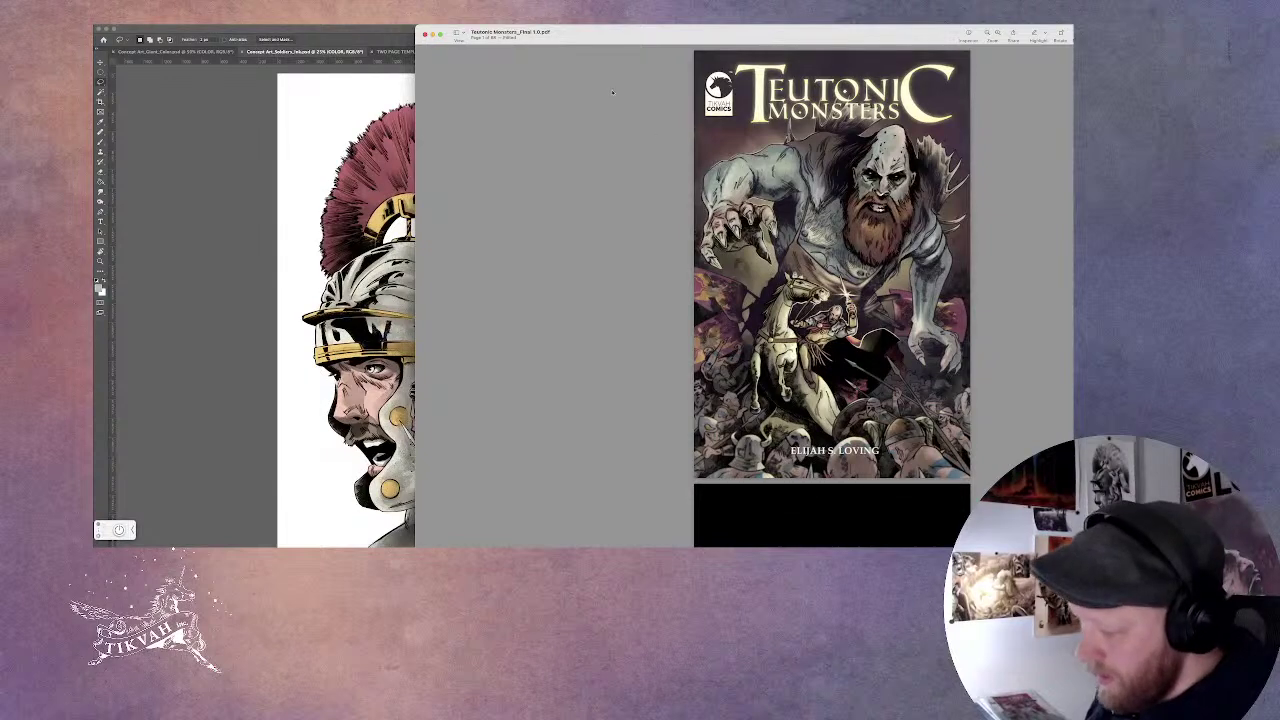
key(super+Tab)
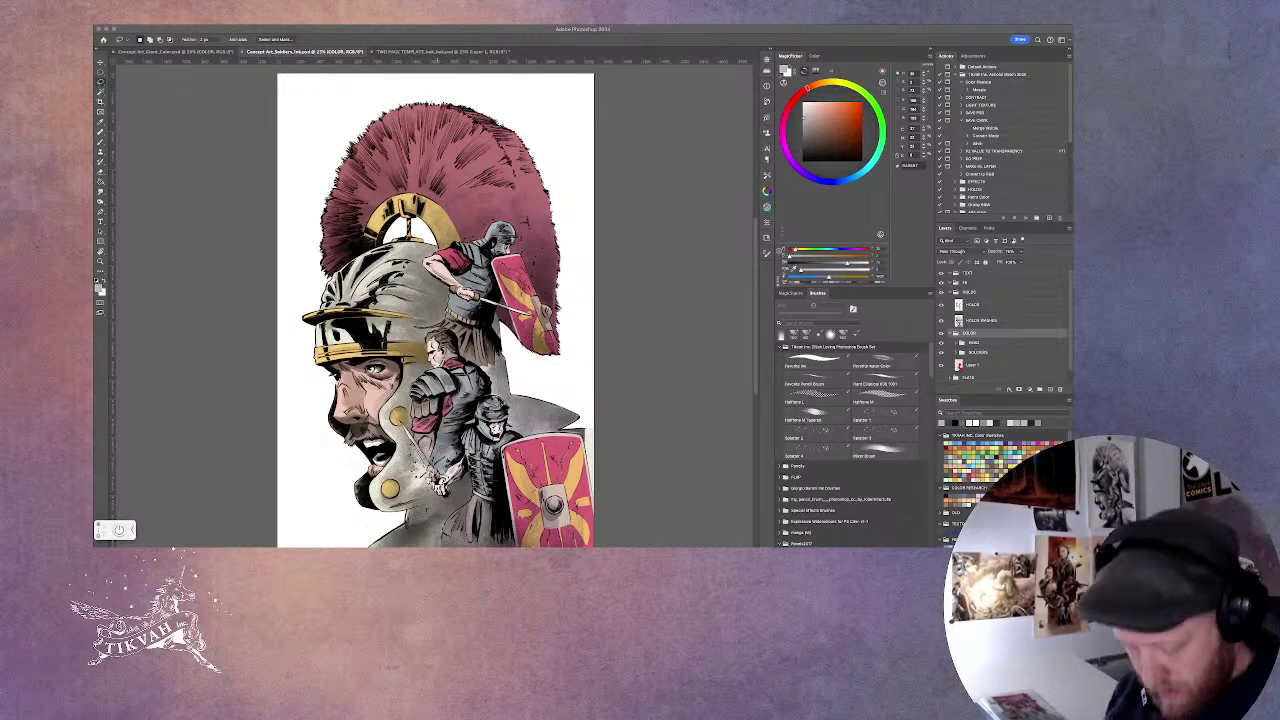
scroll(435, 310, down, 1)
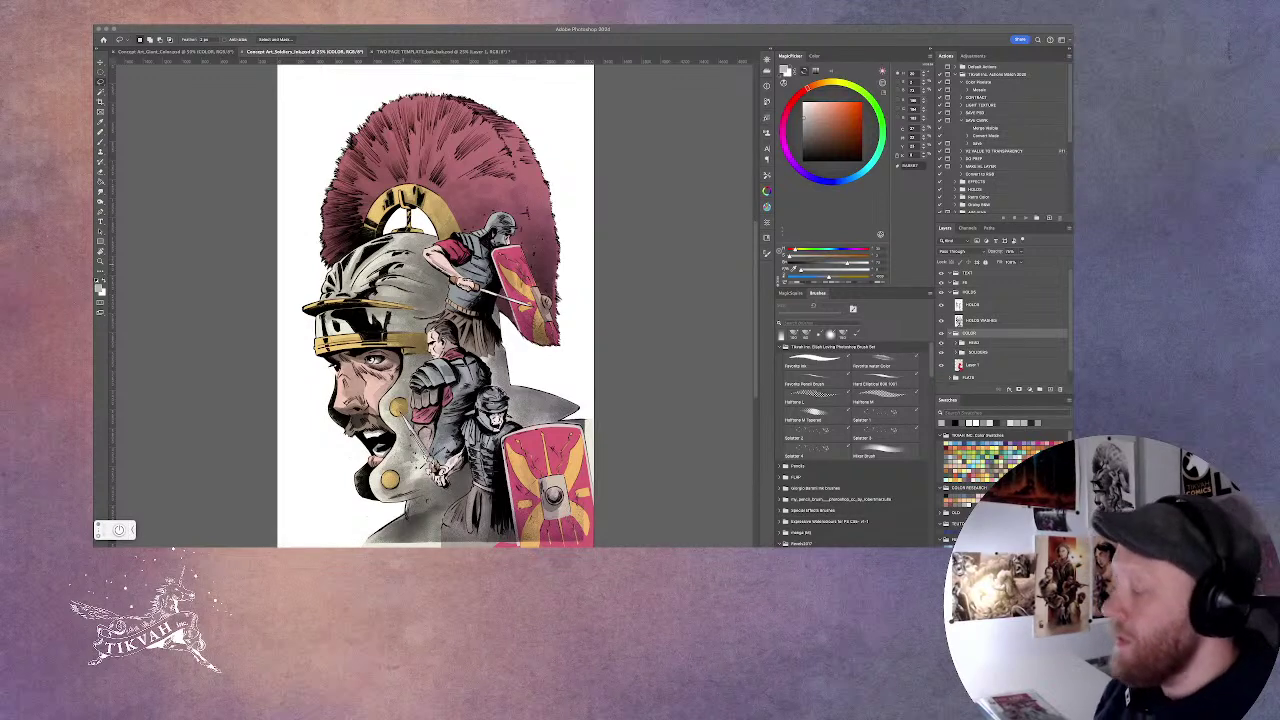
Switch to the browser with the Tikvah Comics Teutonic Monsters product page, widen its window and show the page header.
click(128, 38)
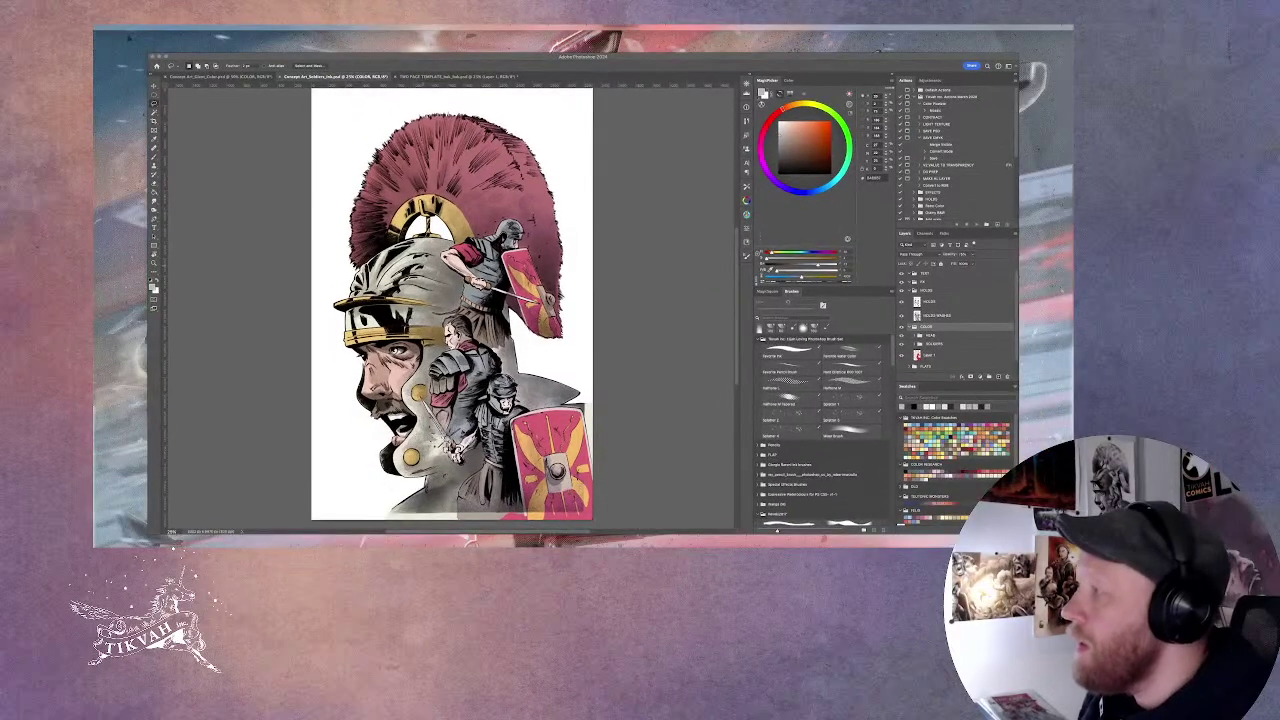
key(ctrl+super+f)
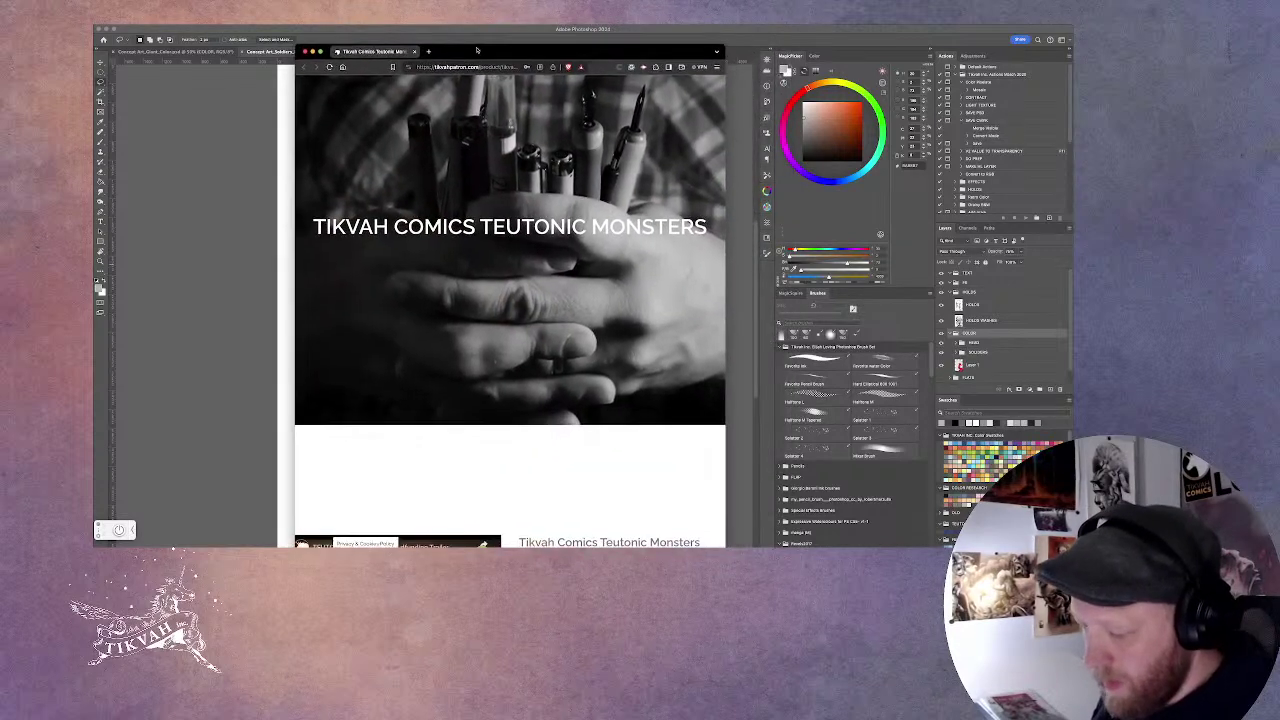
scroll(727, 145, up, 2)
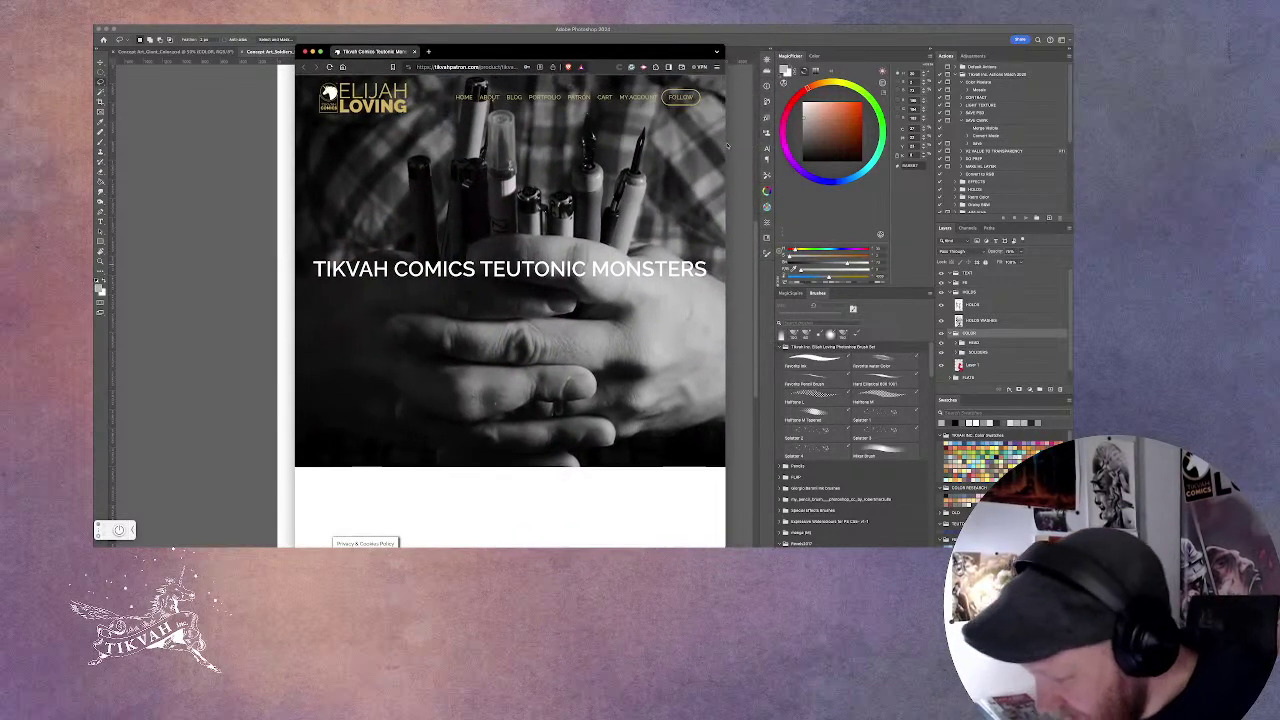
drag(725, 143, 1014, 143)
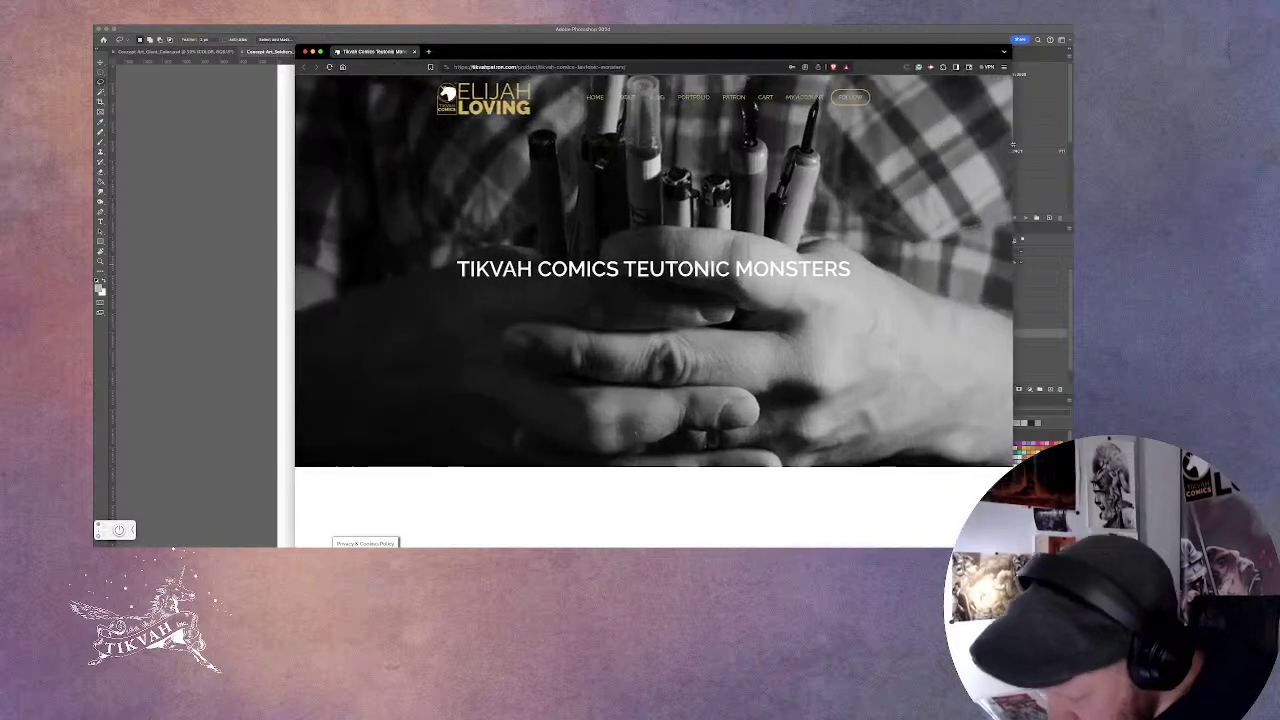
click(556, 38)
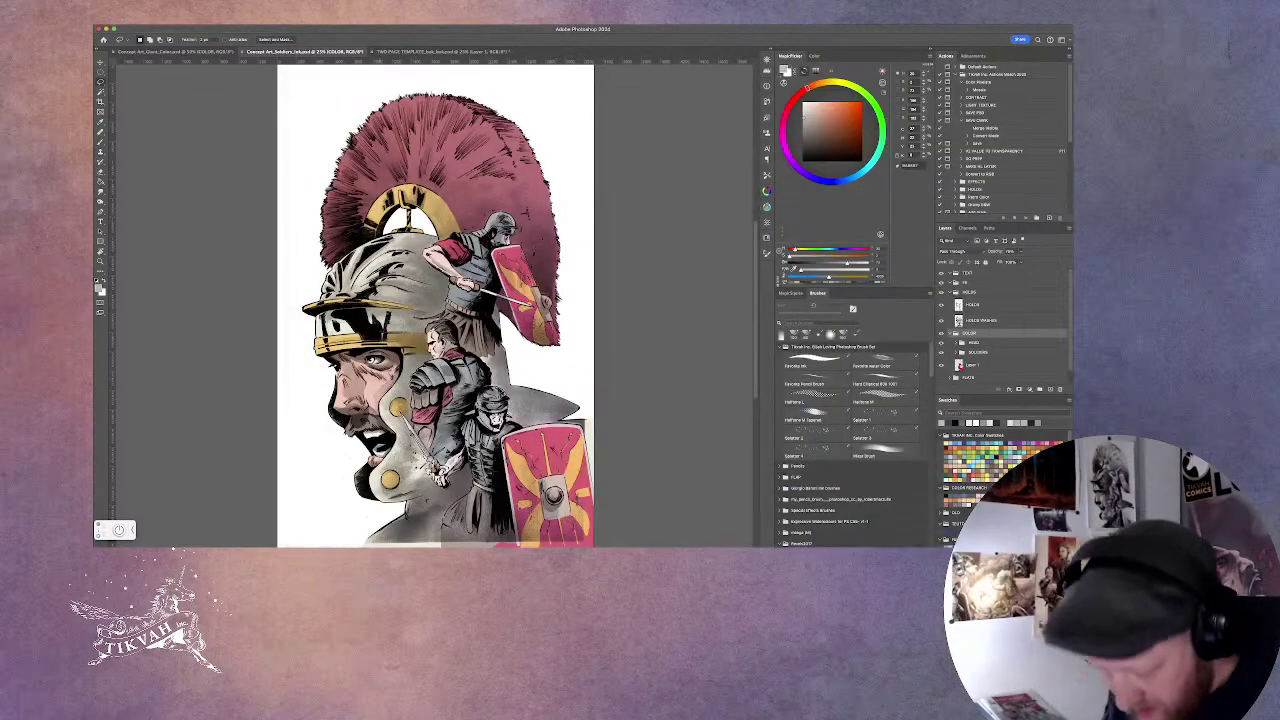
key(super+Tab)
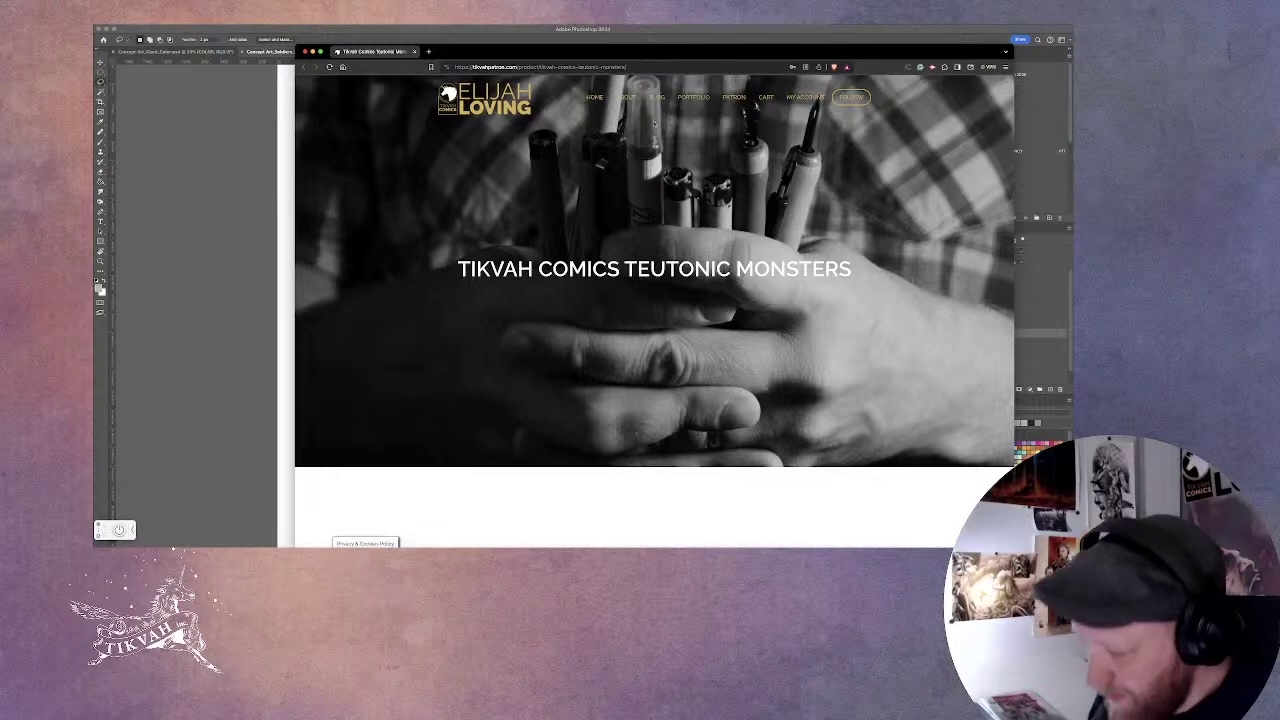
Move the browser window over and show the Teutonic Monsters campaign's trailer, funding progress and short story.
drag(578, 55, 534, 51)
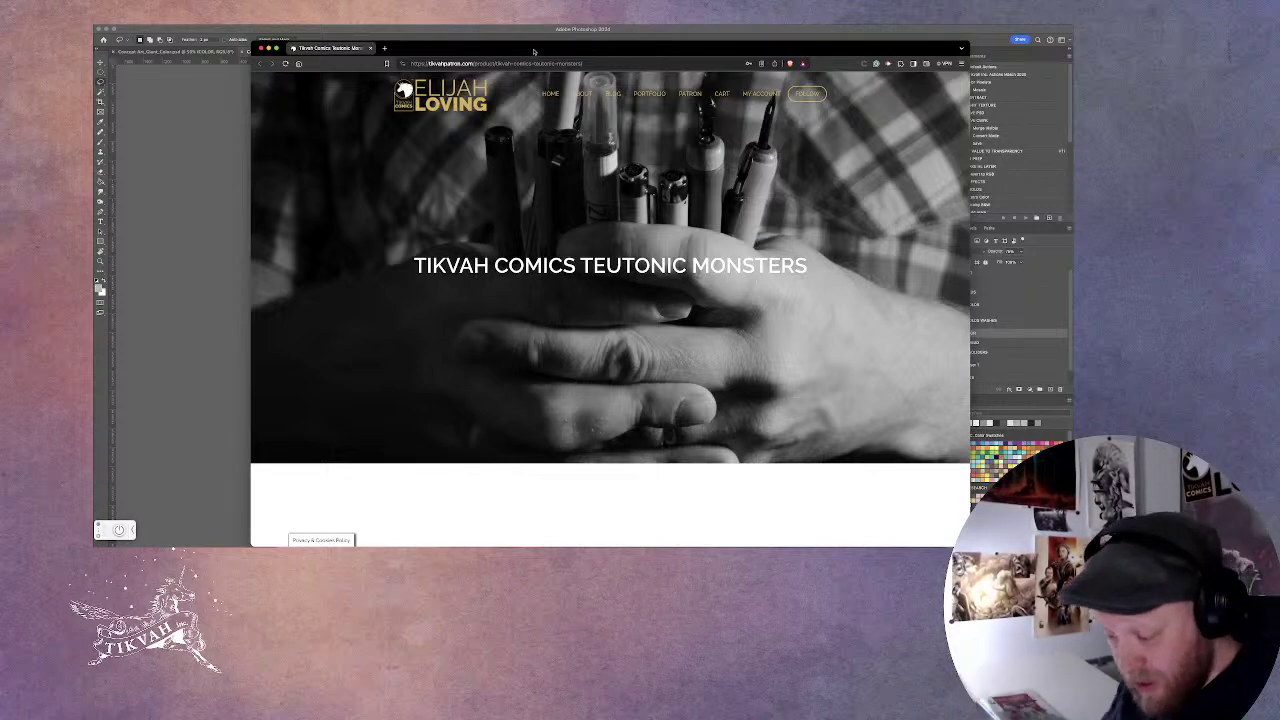
scroll(552, 200, down, 5)
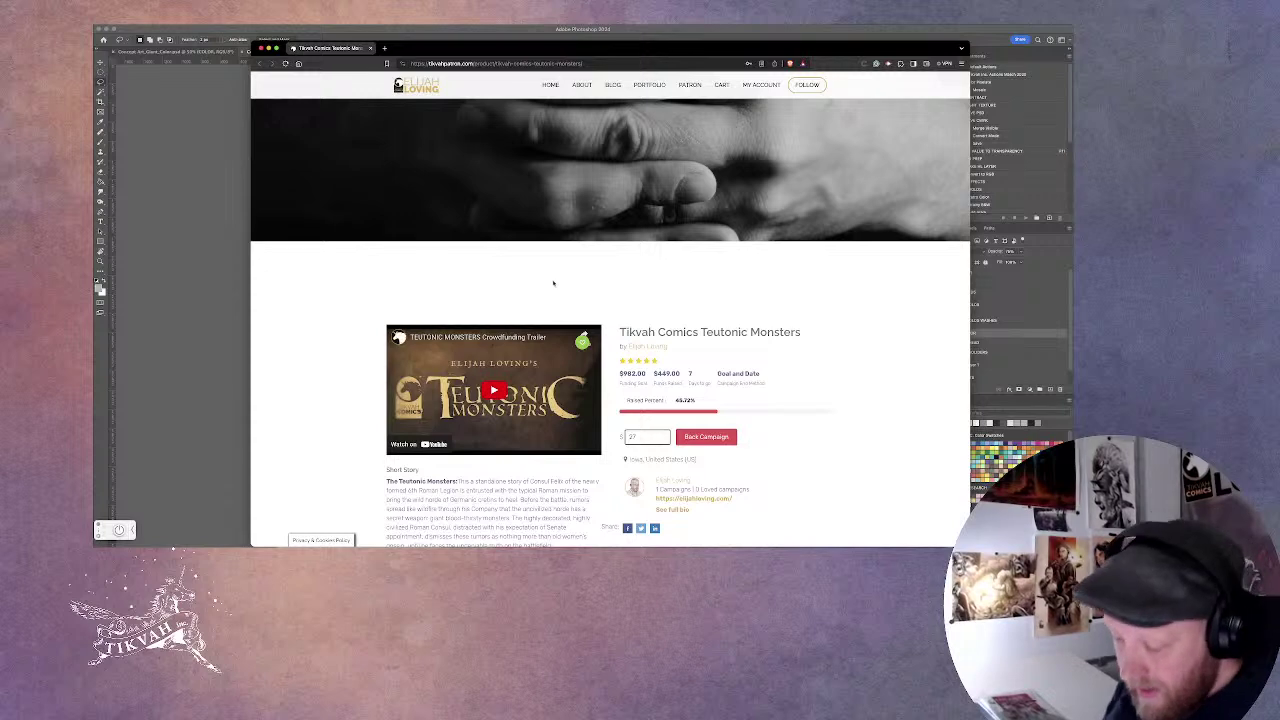
scroll(553, 283, down, 4)
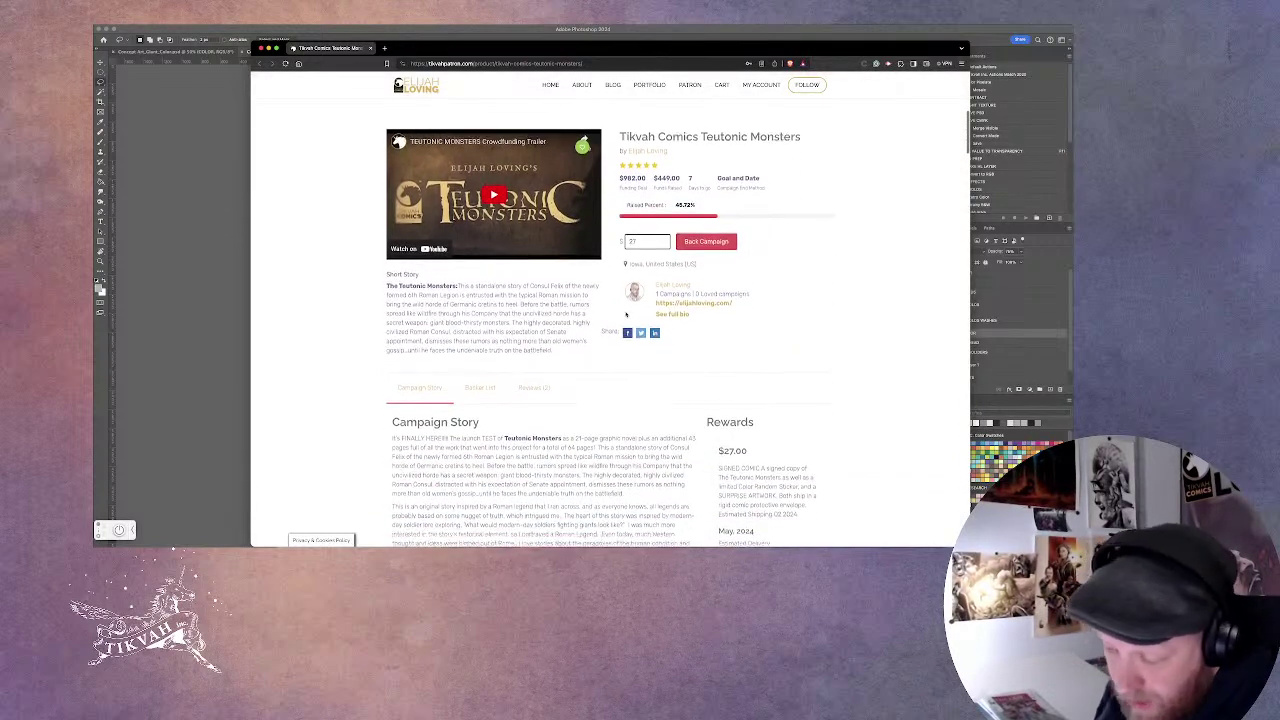
scroll(627, 313, up, 3)
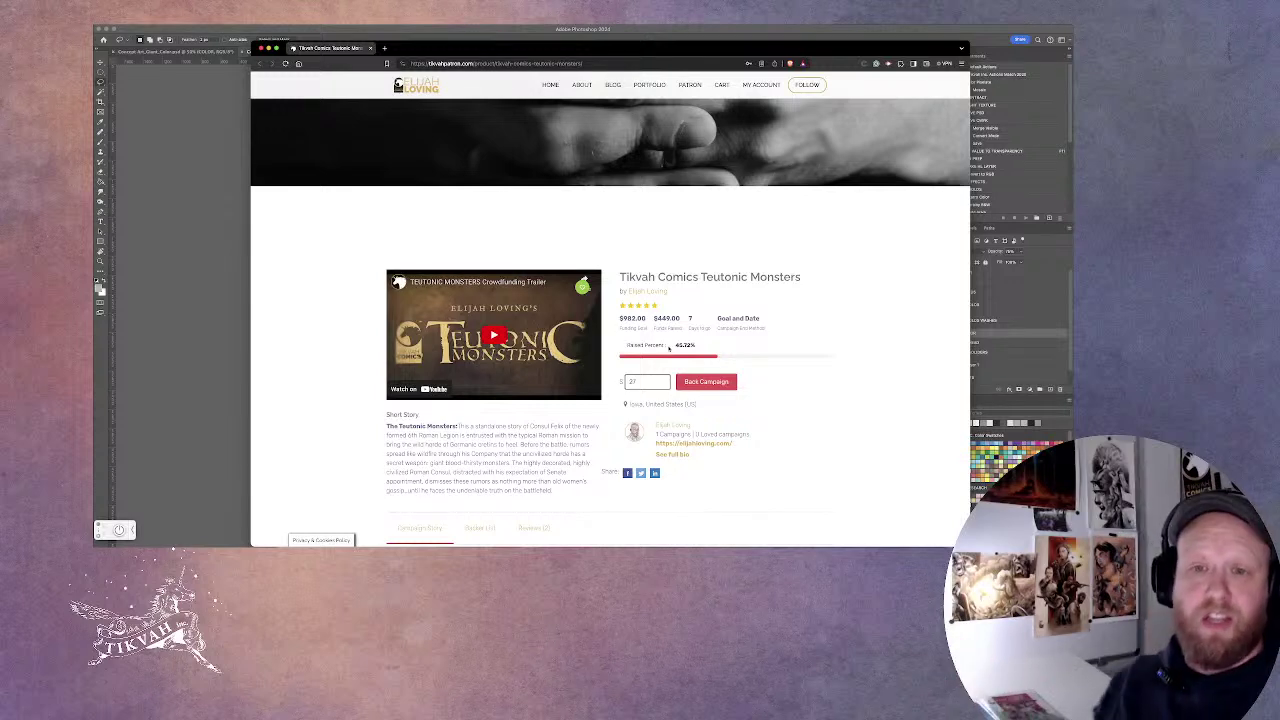
scroll(669, 347, down, 1)
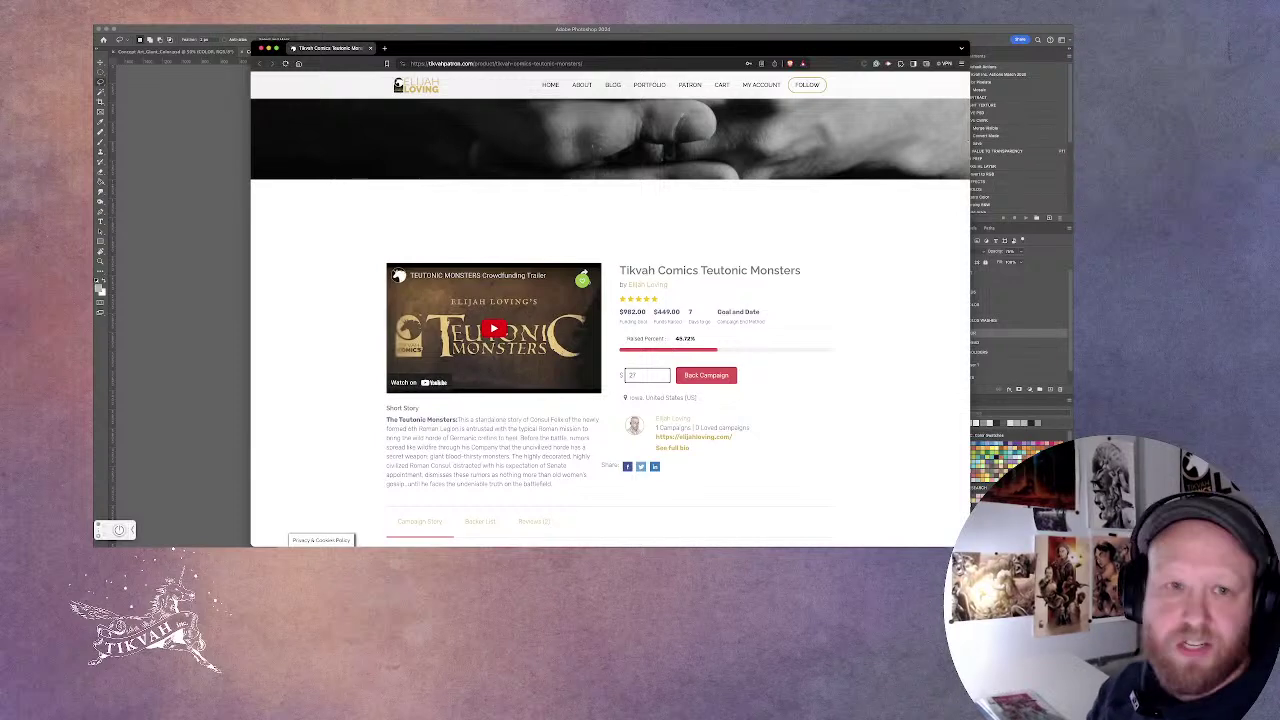
scroll(351, 314, up, 2)
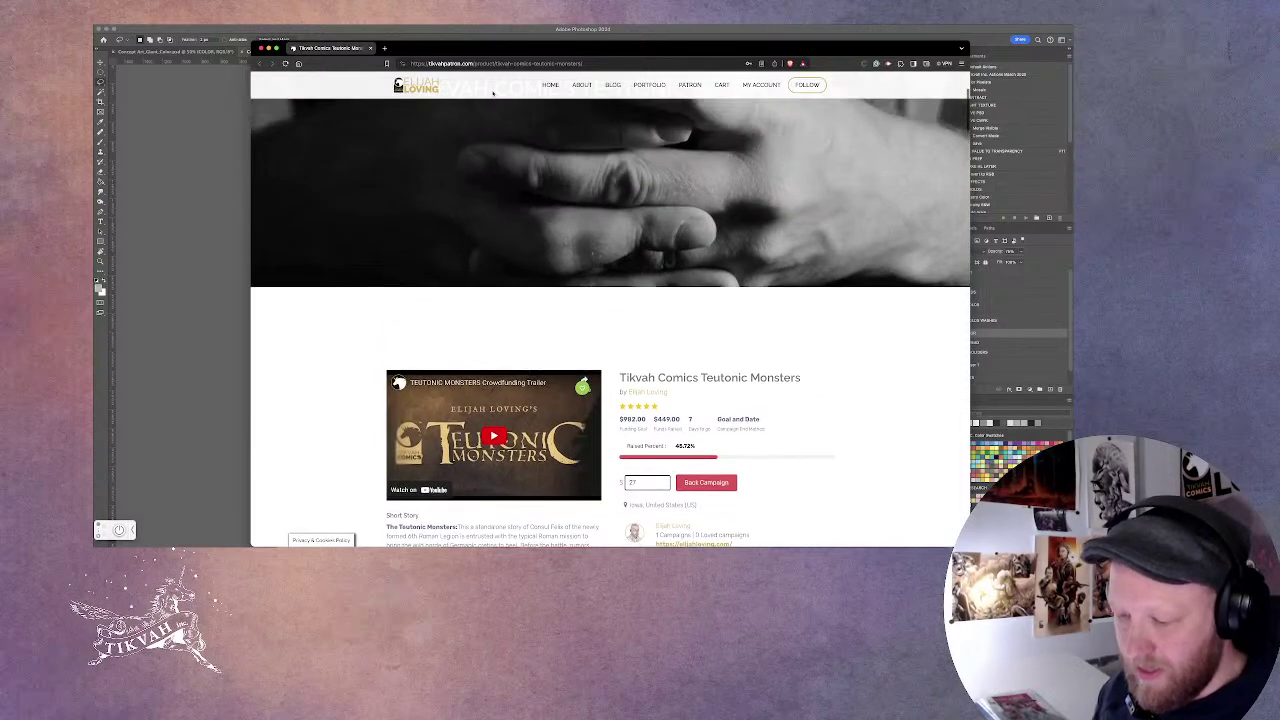
click(458, 38)
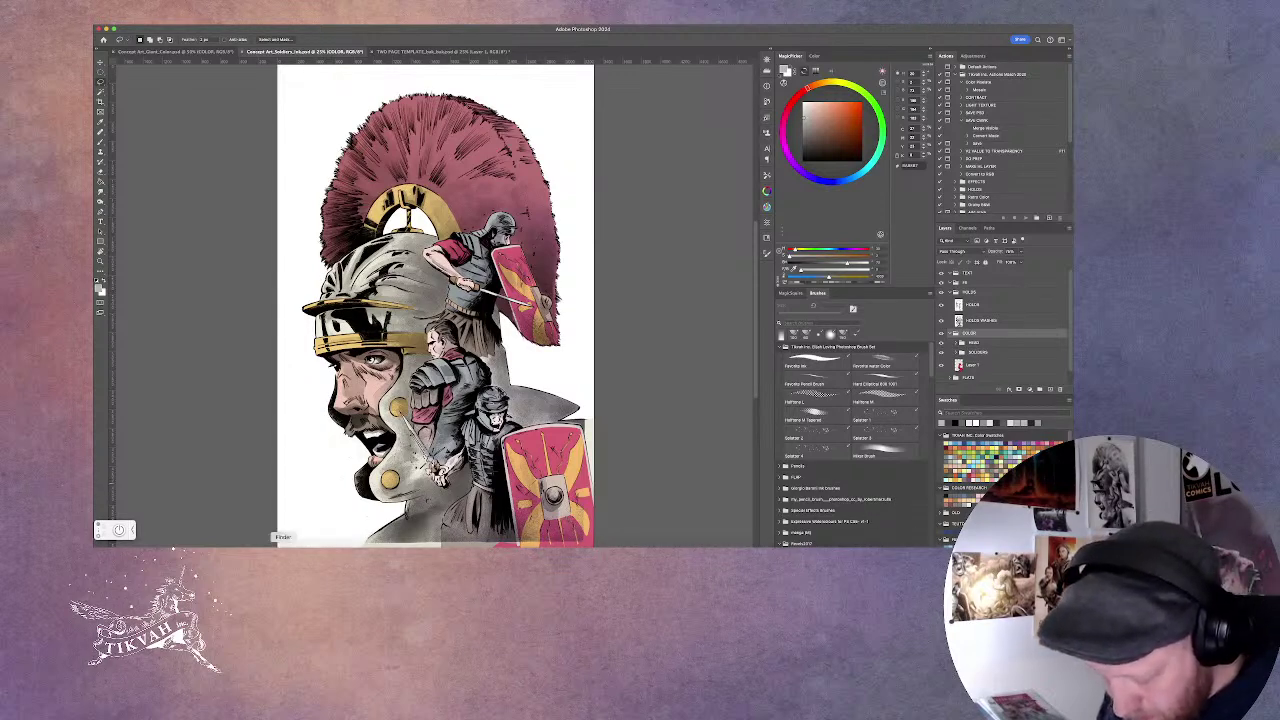
key(super+Tab)
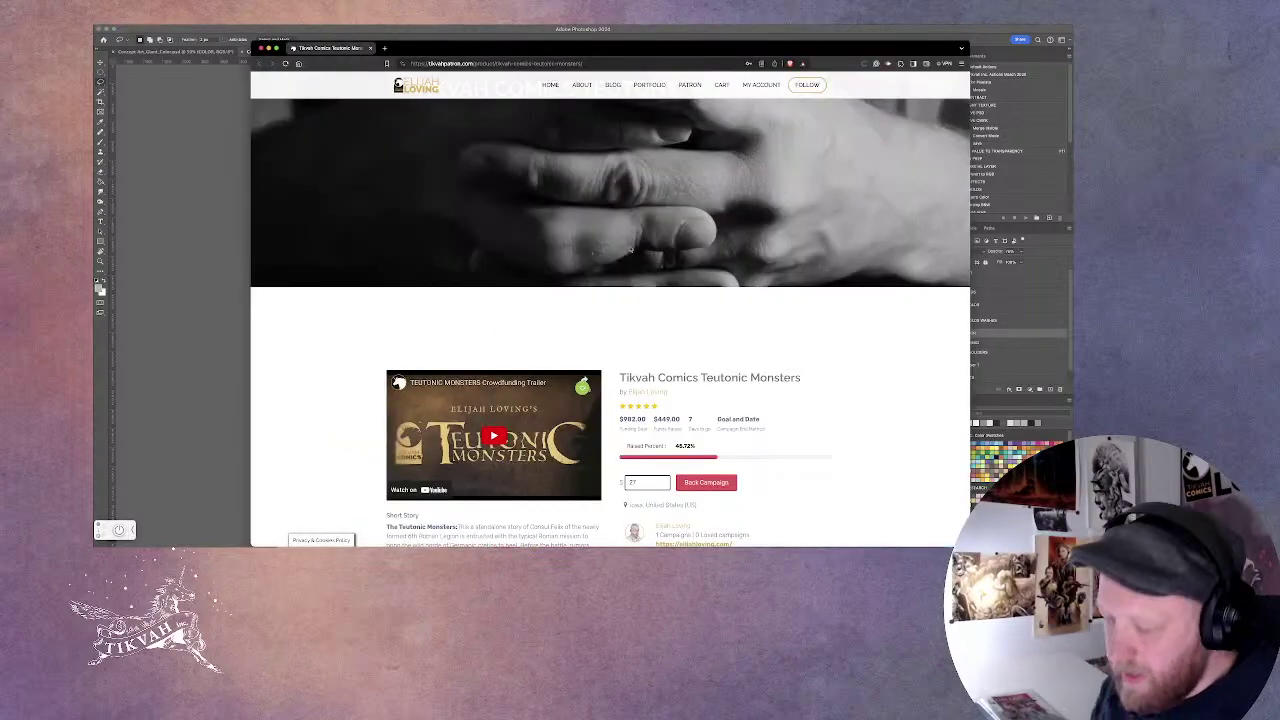
click(451, 40)
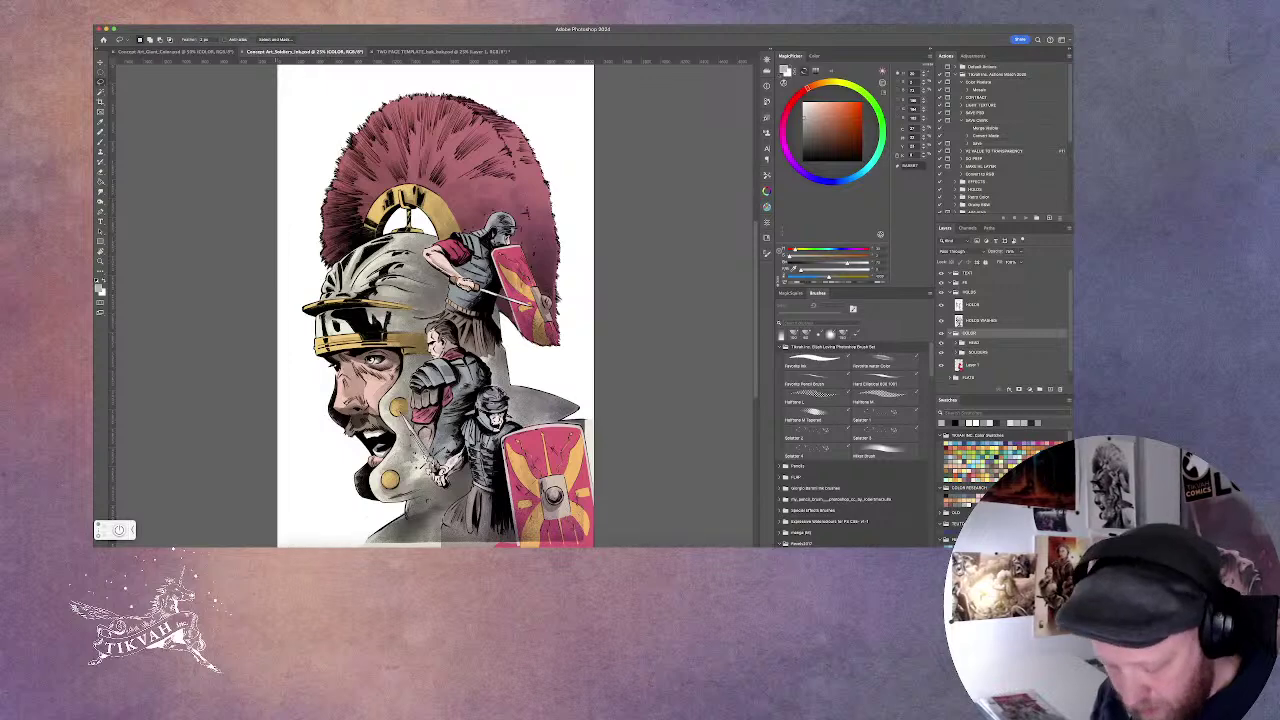
key(super+Tab)
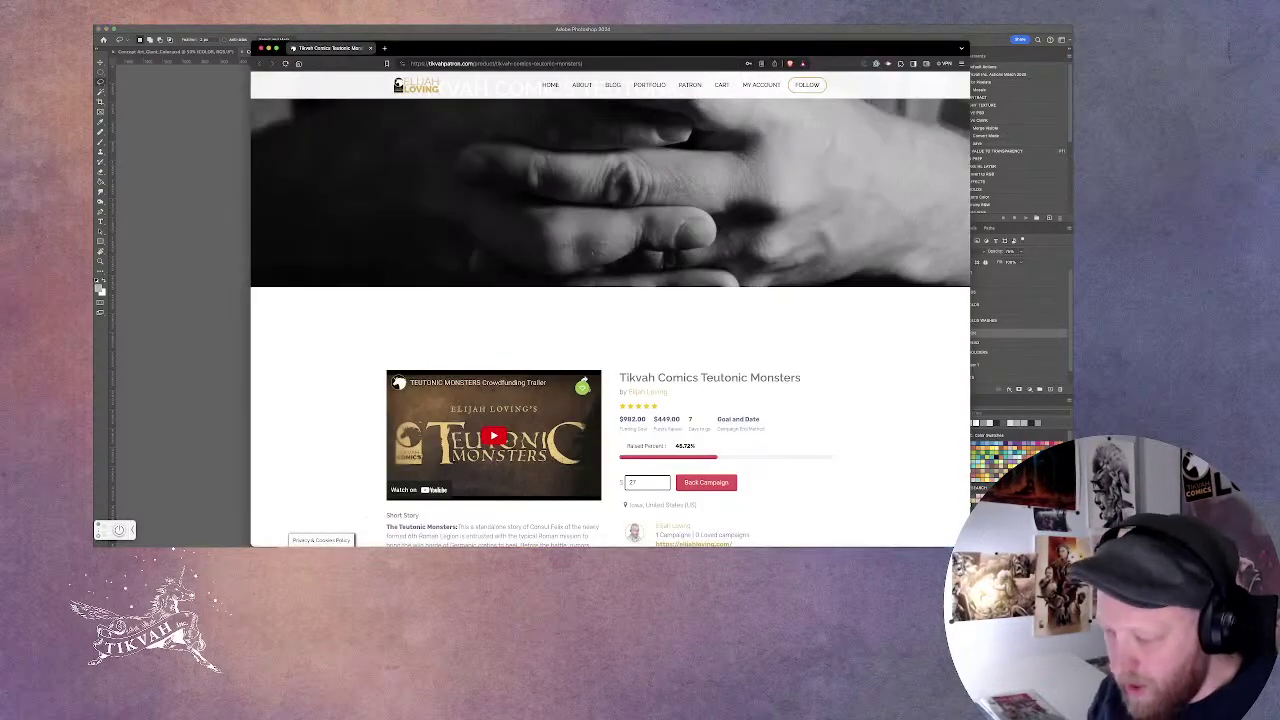
Move the browser window fully into view and go through the campaign's funding details, pledge amount field and first reward tiers.
drag(403, 51, 339, 36)
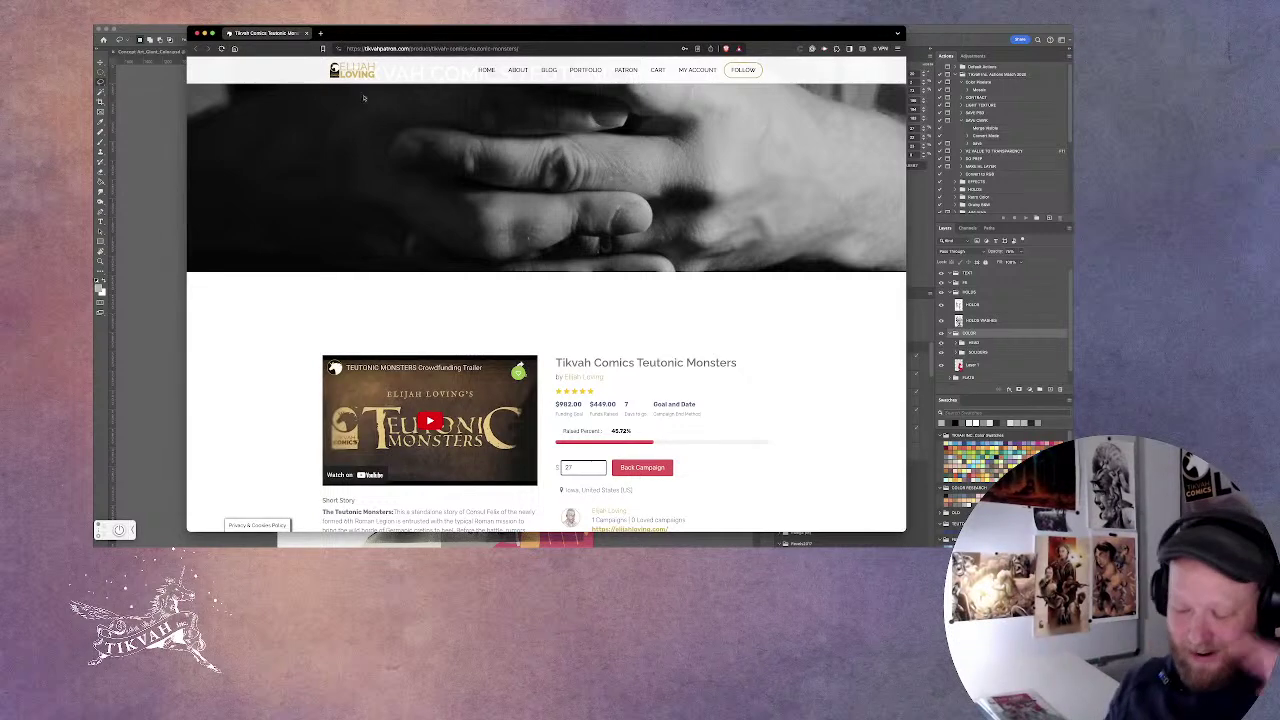
scroll(527, 306, down, 3)
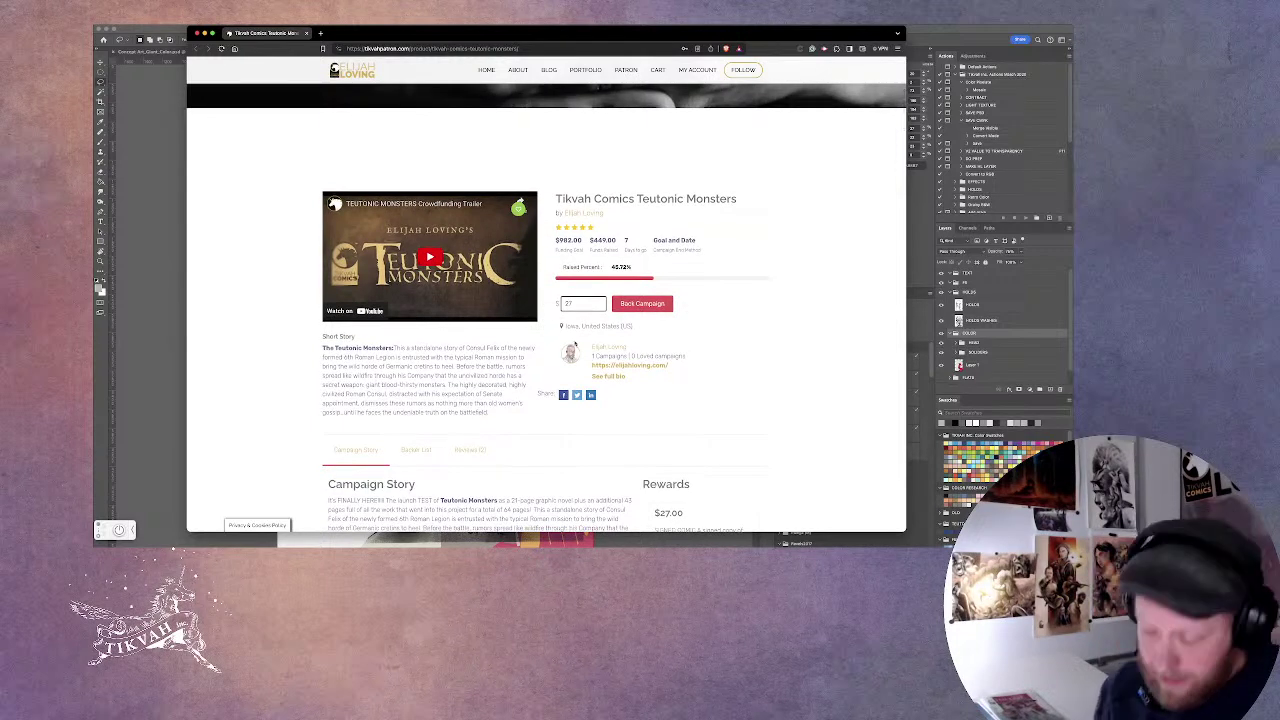
double_click(580, 303)
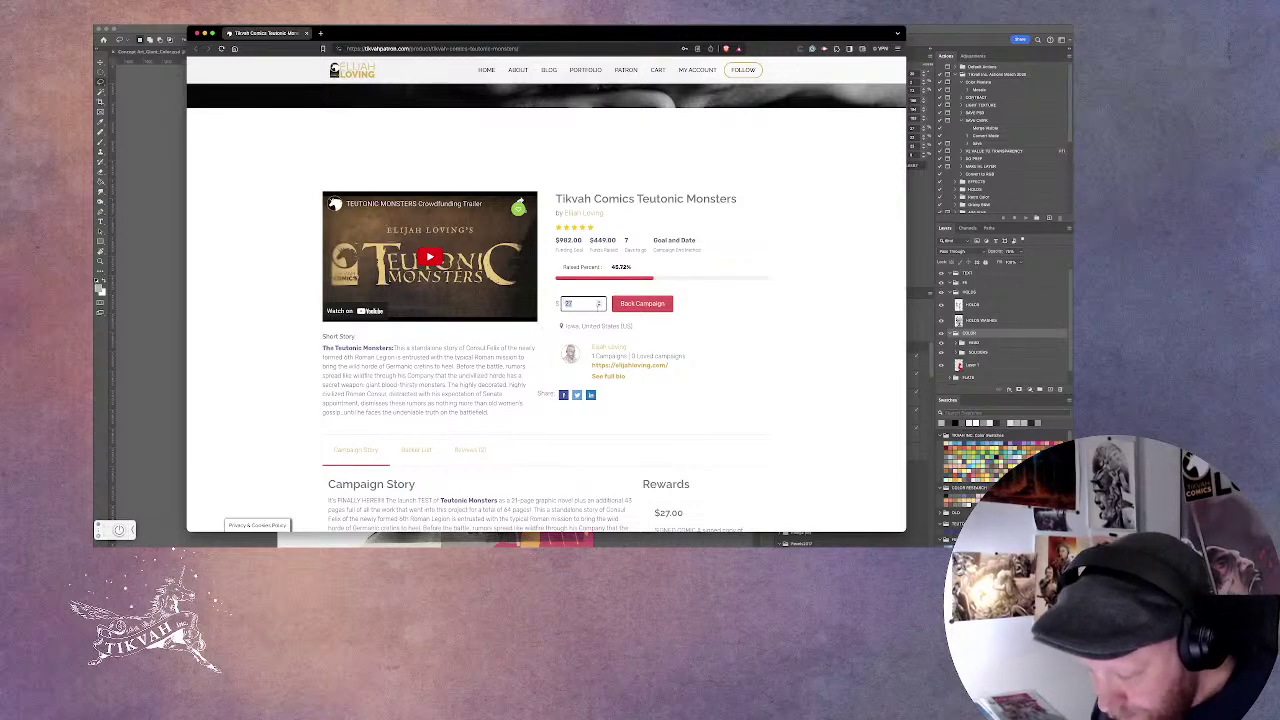
scroll(716, 442, down, 1)
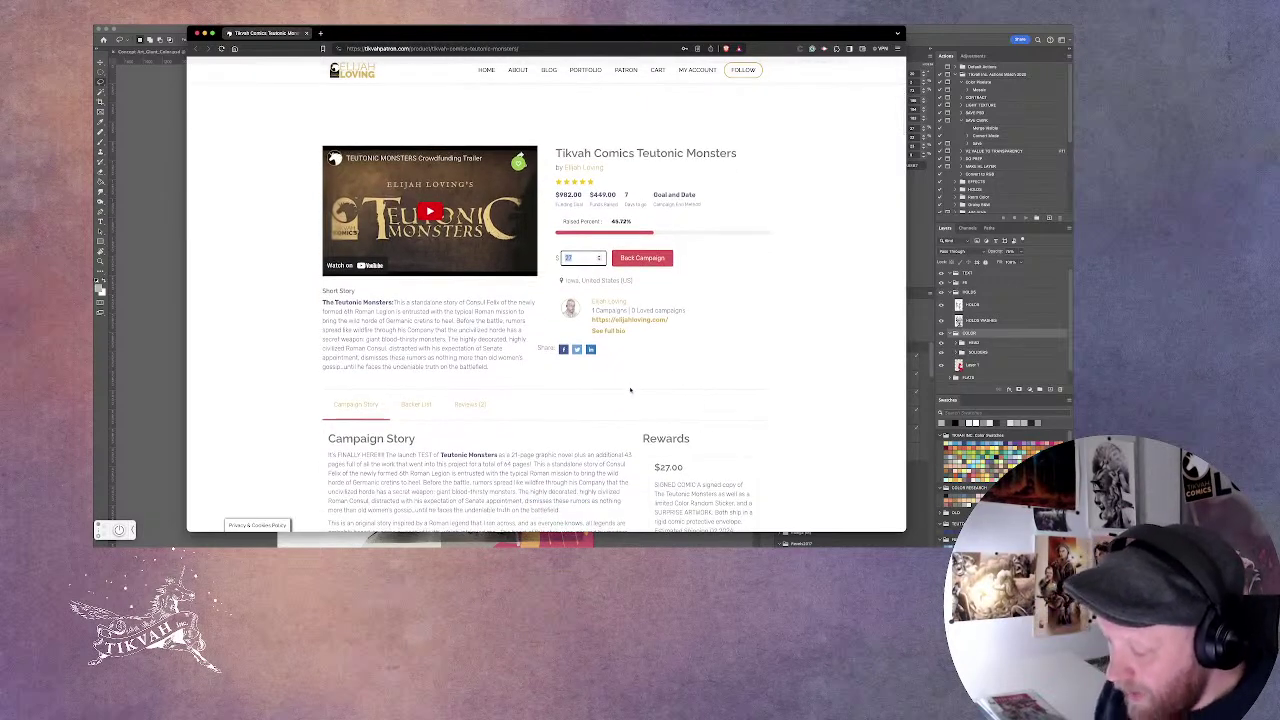
scroll(630, 390, down, 1)
scroll(641, 389, up, 4)
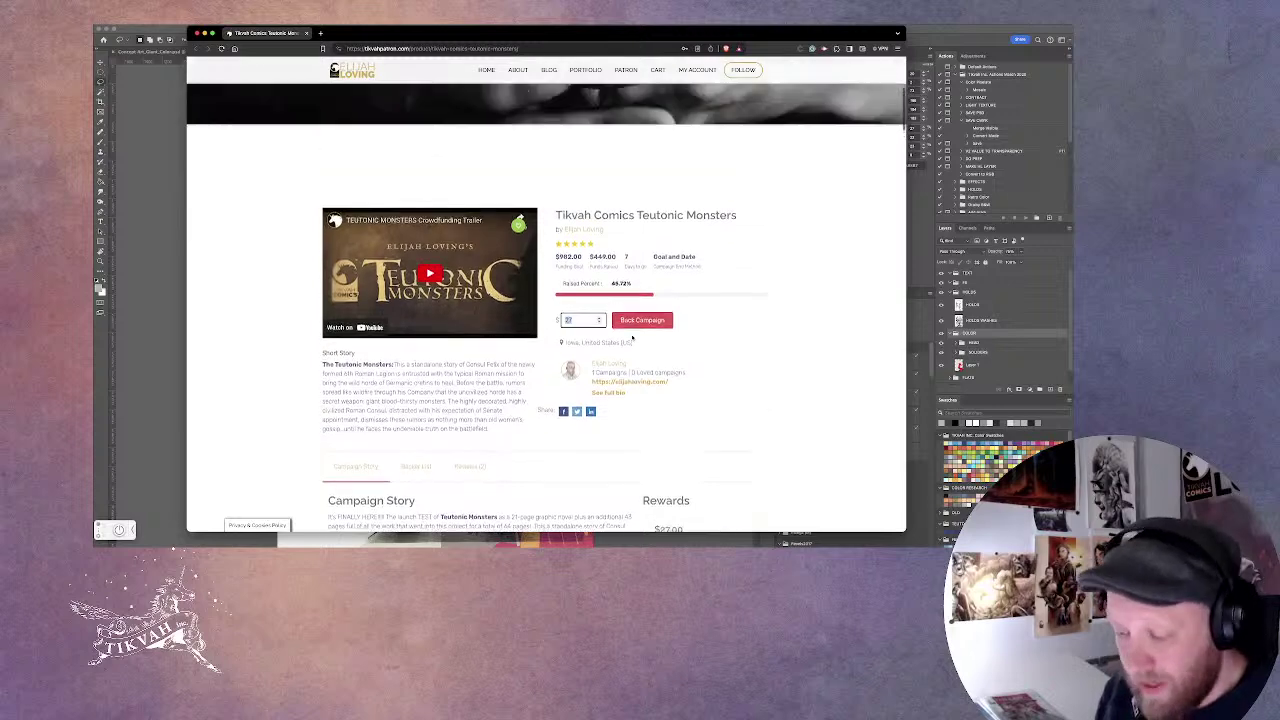
scroll(600, 222, down, 2)
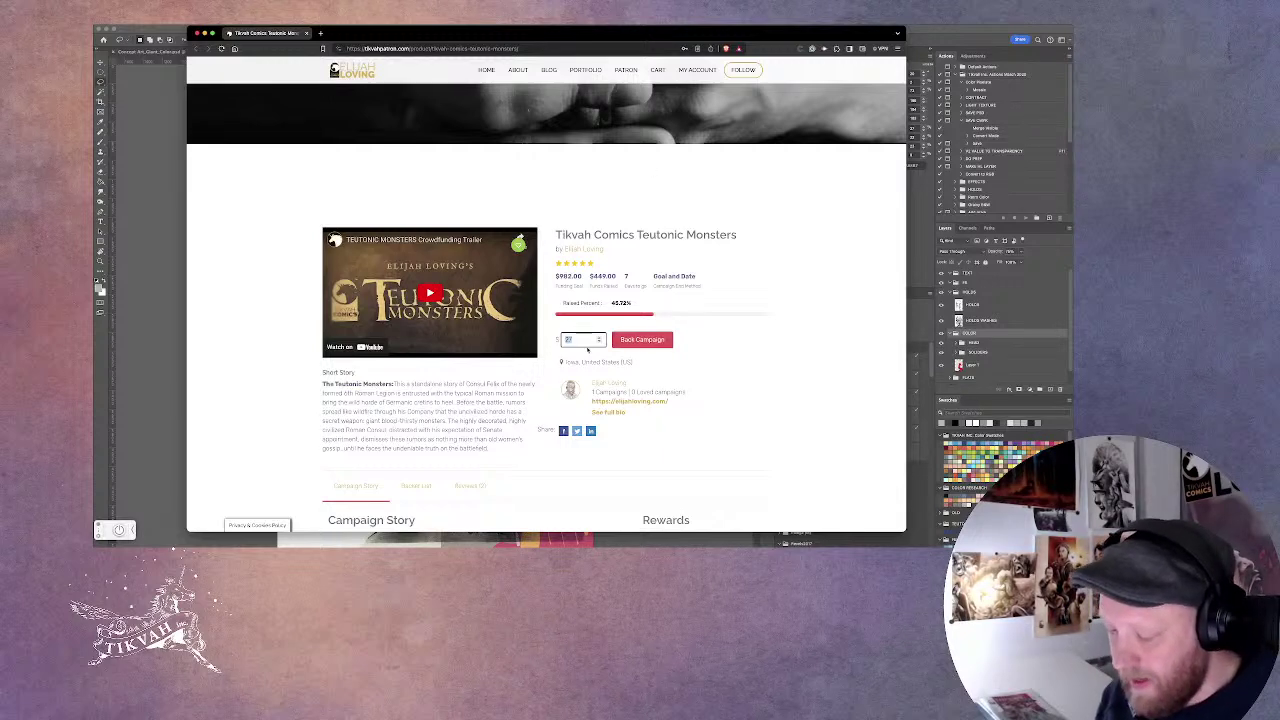
scroll(589, 341, down, 4)
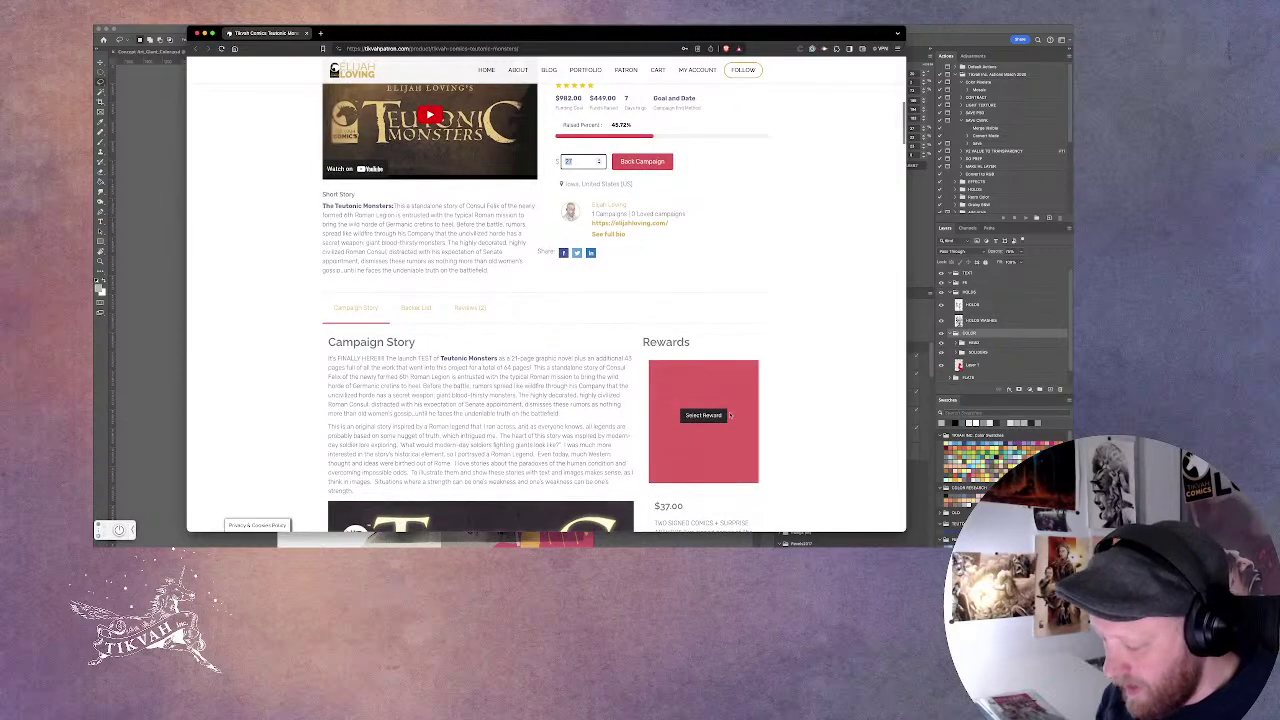
scroll(769, 387, down, 1)
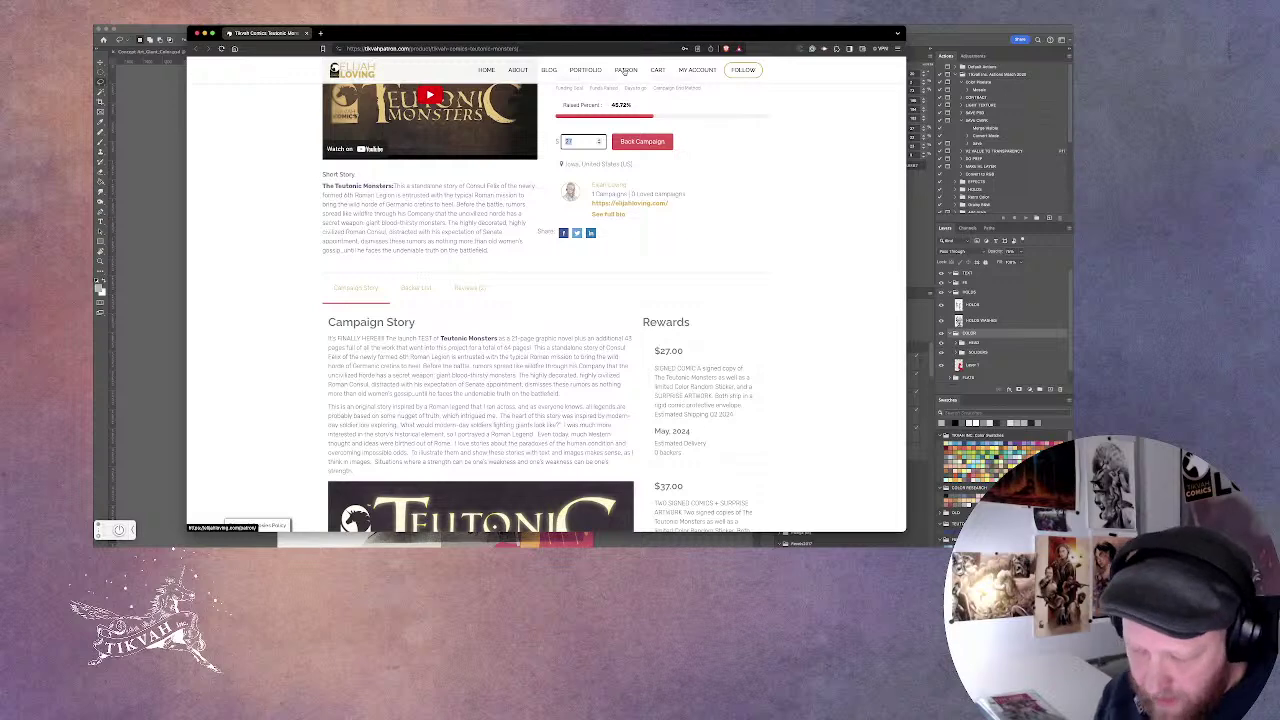
scroll(625, 71, down, 1)
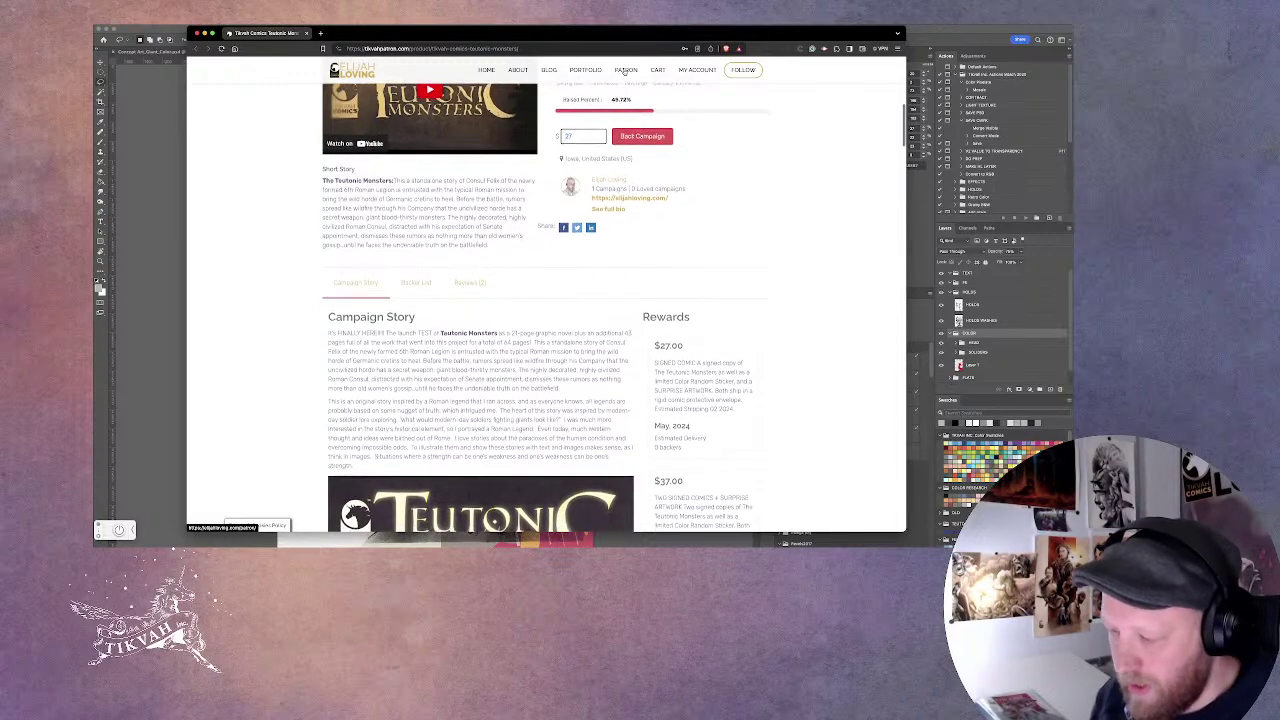
Open the site's Patron page in a new tab and show its Venmo donation section with the QR code.
super+click(625, 71)
click(336, 37)
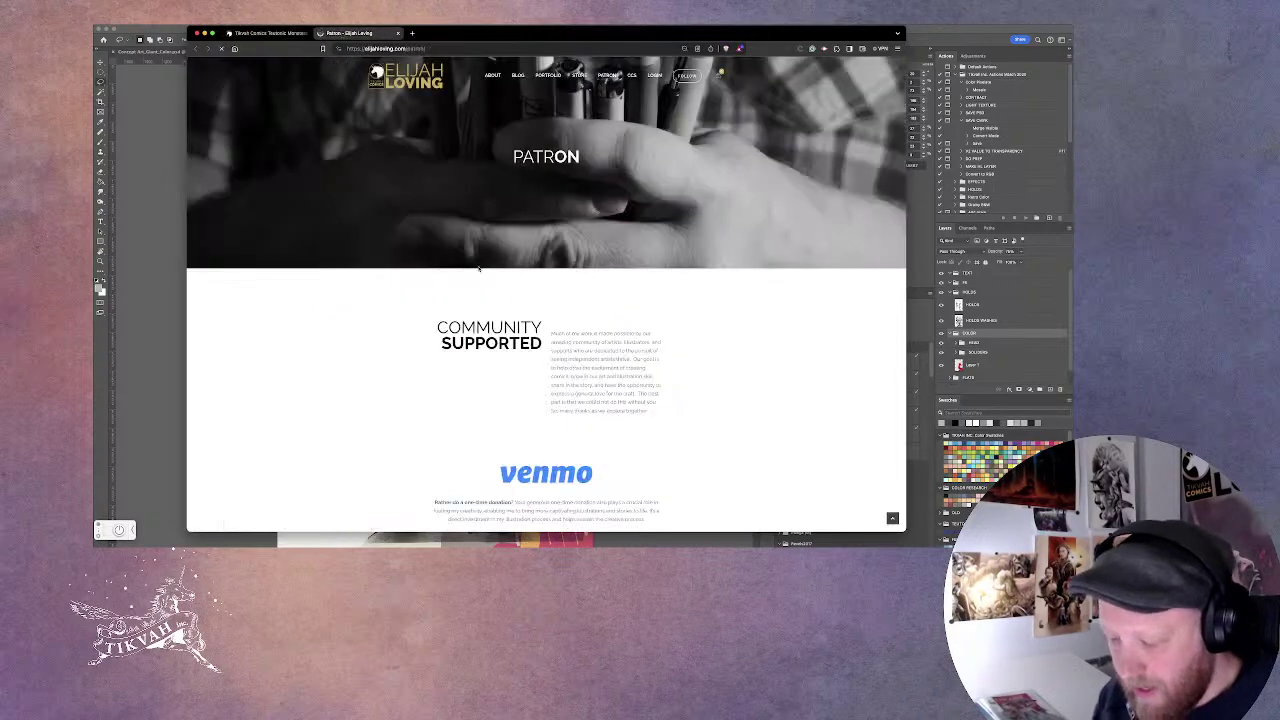
scroll(540, 378, down, 3)
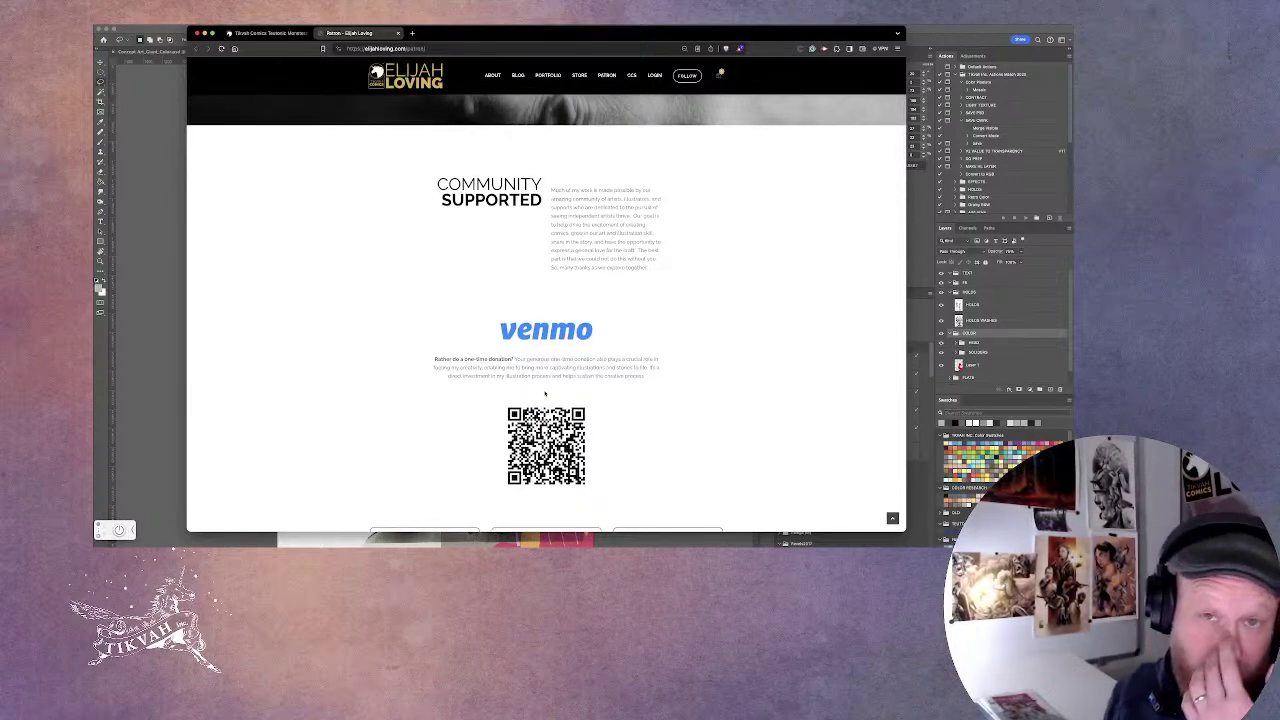
Show the campaign summary on the product page again, and return to the Patron page down to the covers below the Venmo code.
click(262, 33)
scroll(630, 291, up, 2)
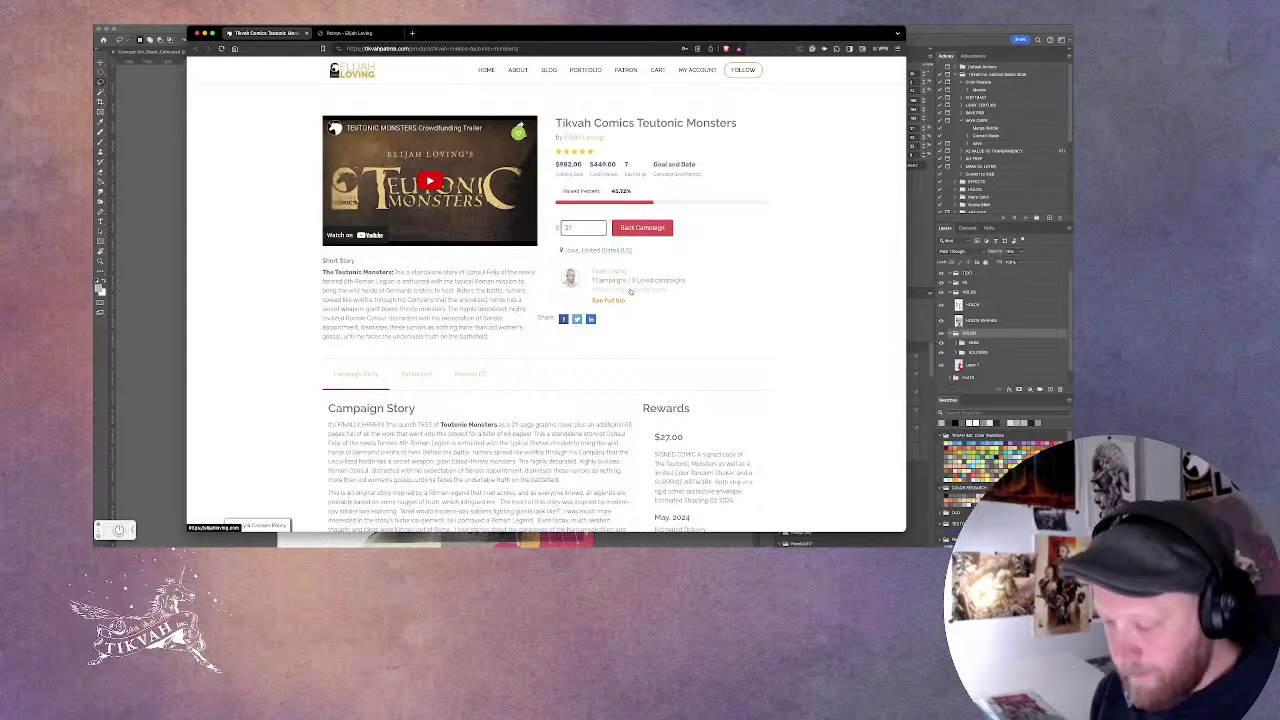
scroll(600, 295, up, 2)
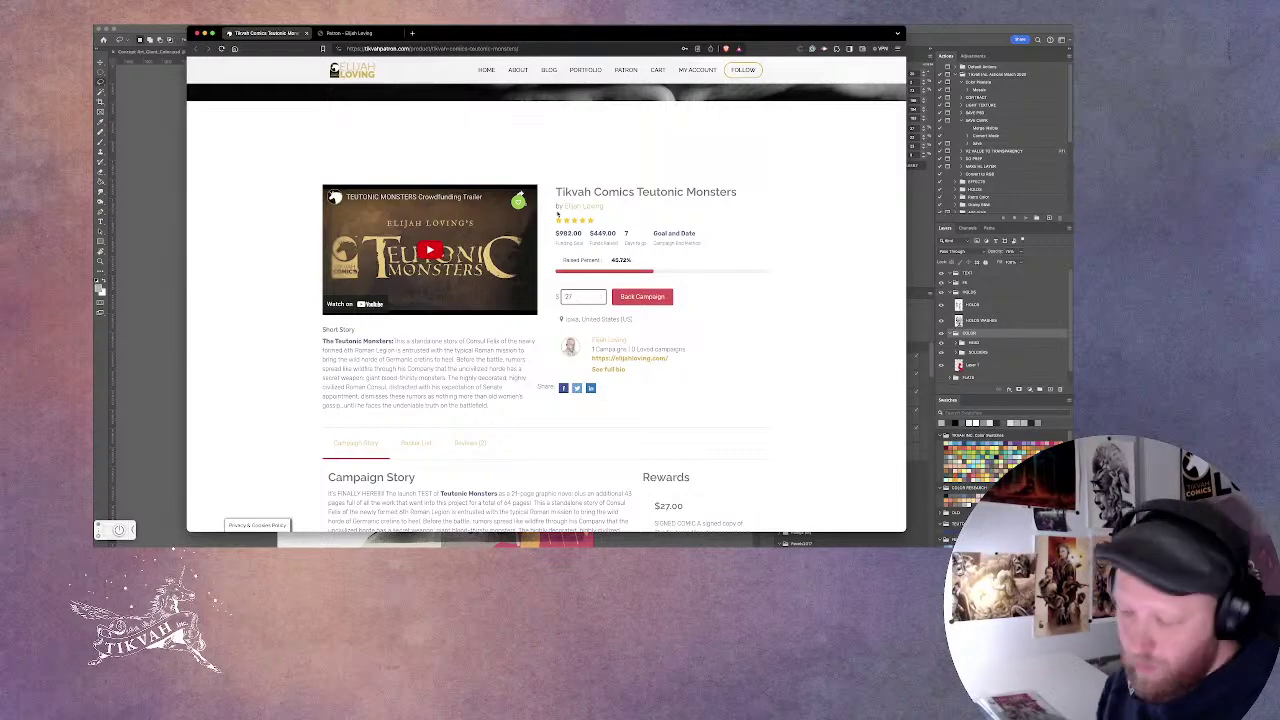
key(ctrl+Tab)
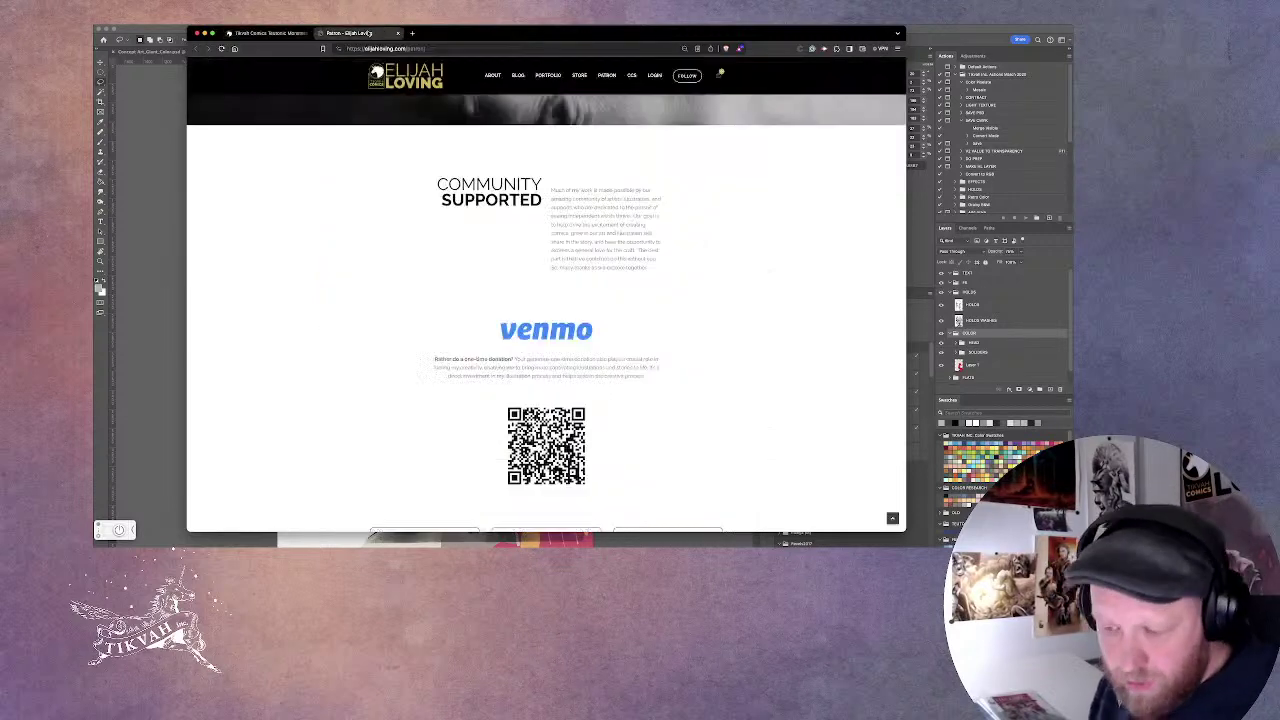
scroll(548, 388, down, 2)
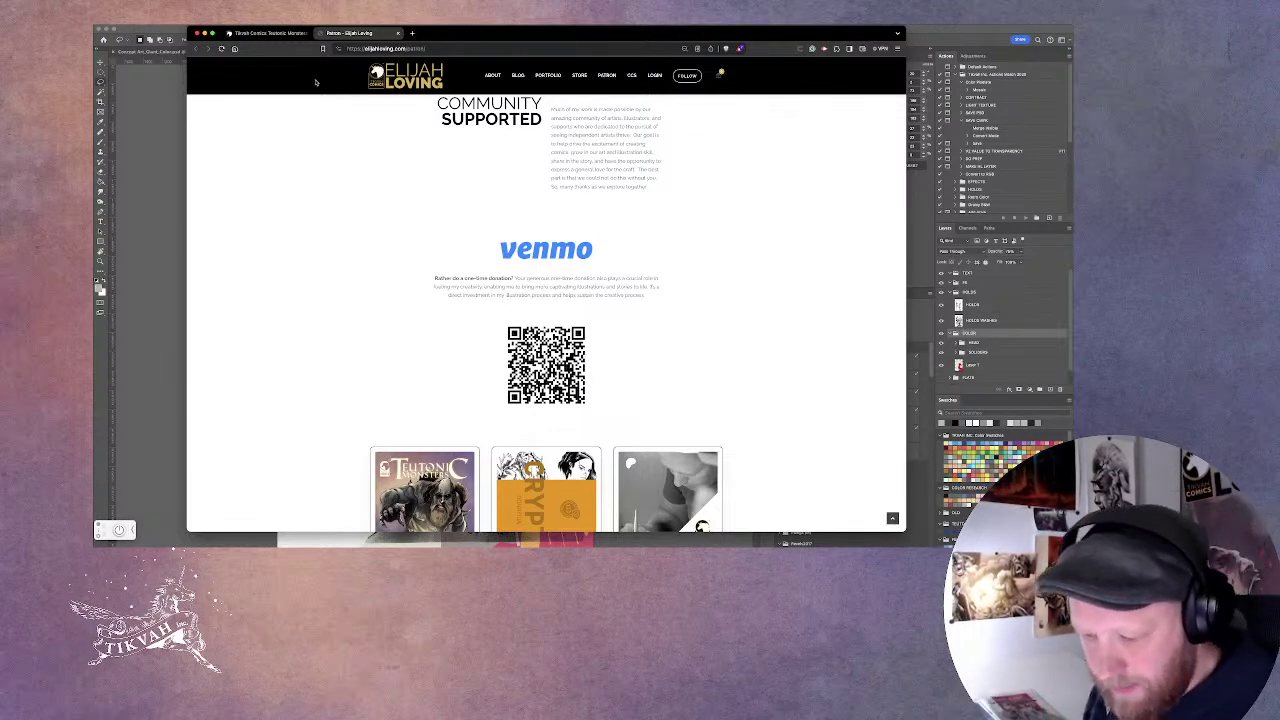
Return to the Teutonic Monsters product page and examine the campaign story, cover image and the $27, $37 and $325 reward tiers.
click(272, 33)
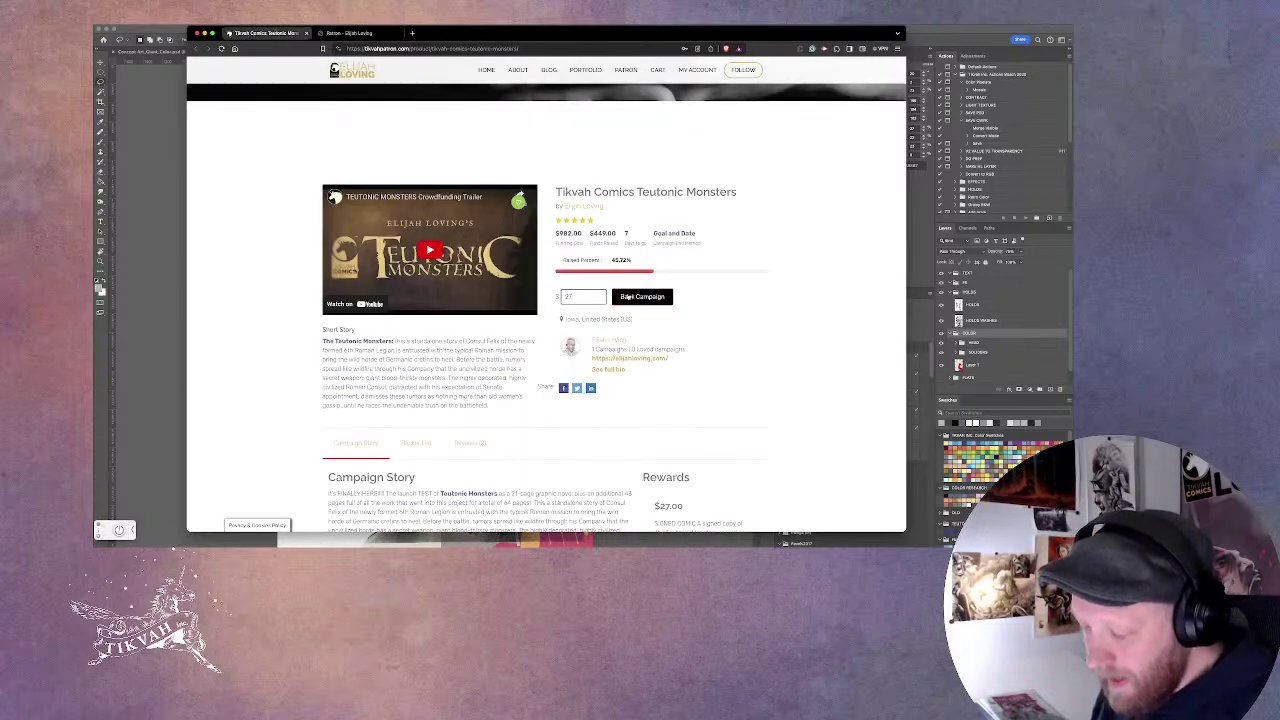
scroll(676, 274, down, 3)
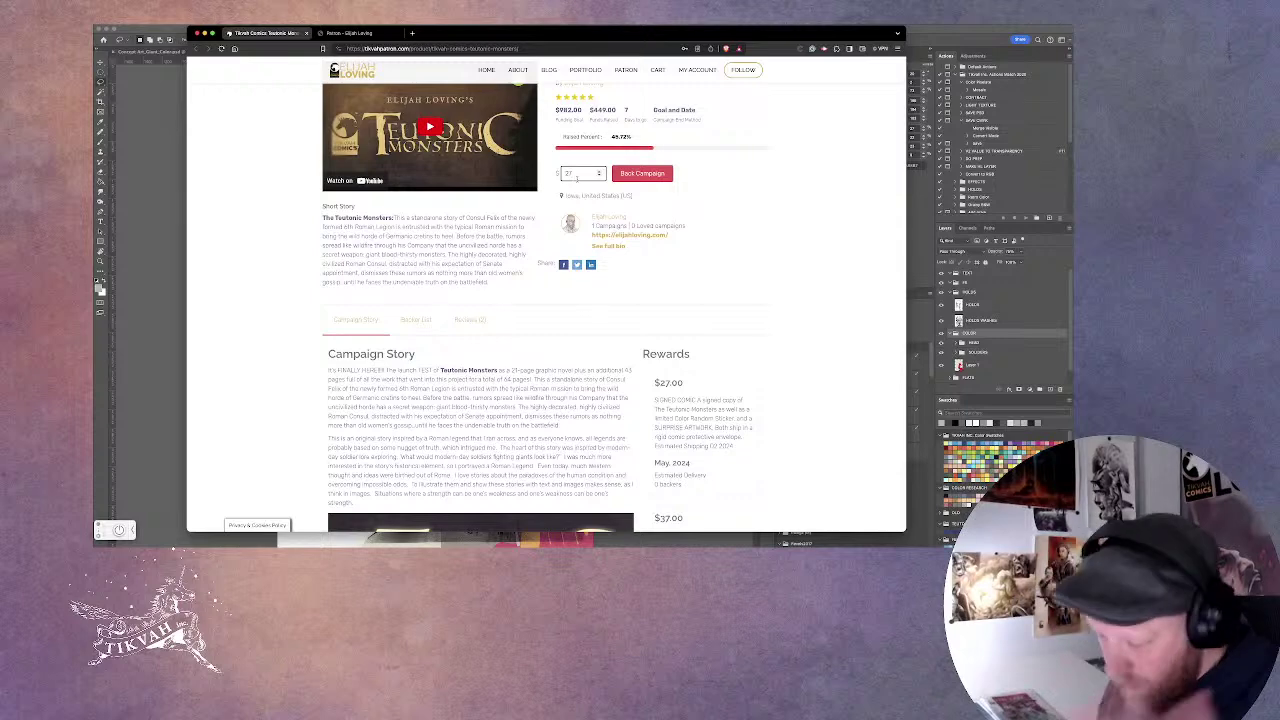
scroll(700, 243, down, 5)
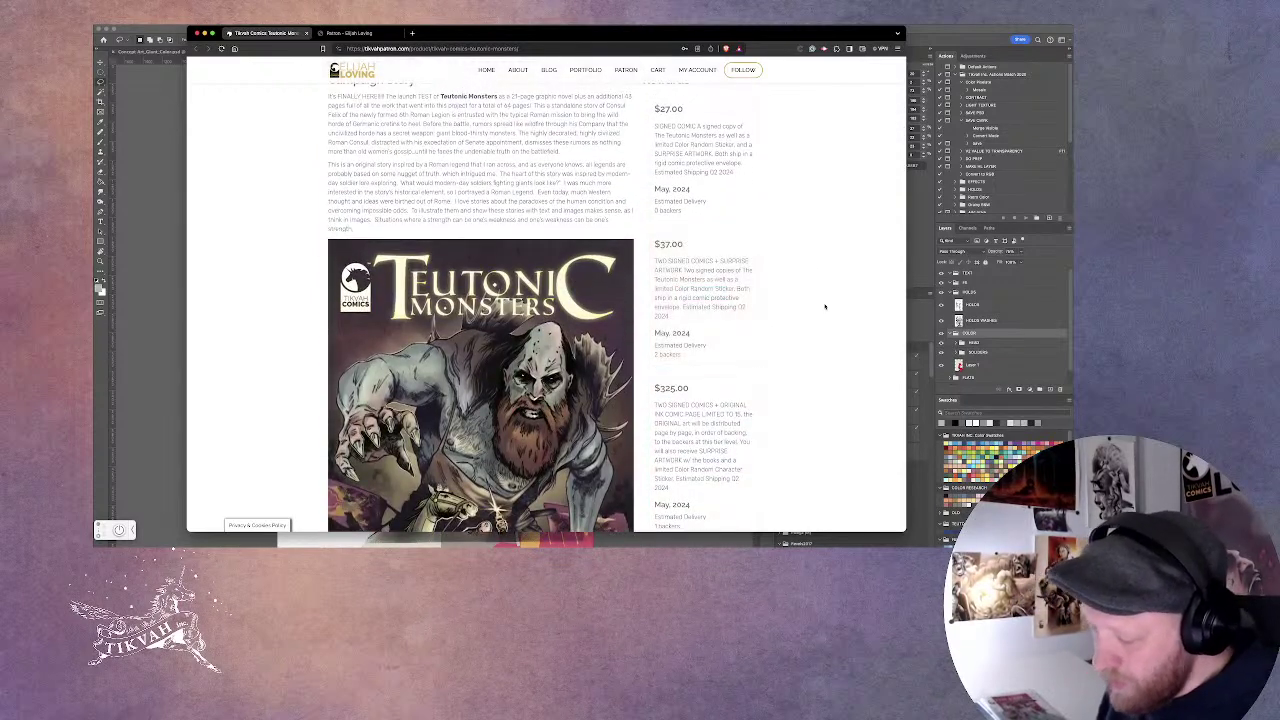
scroll(825, 307, up, 2)
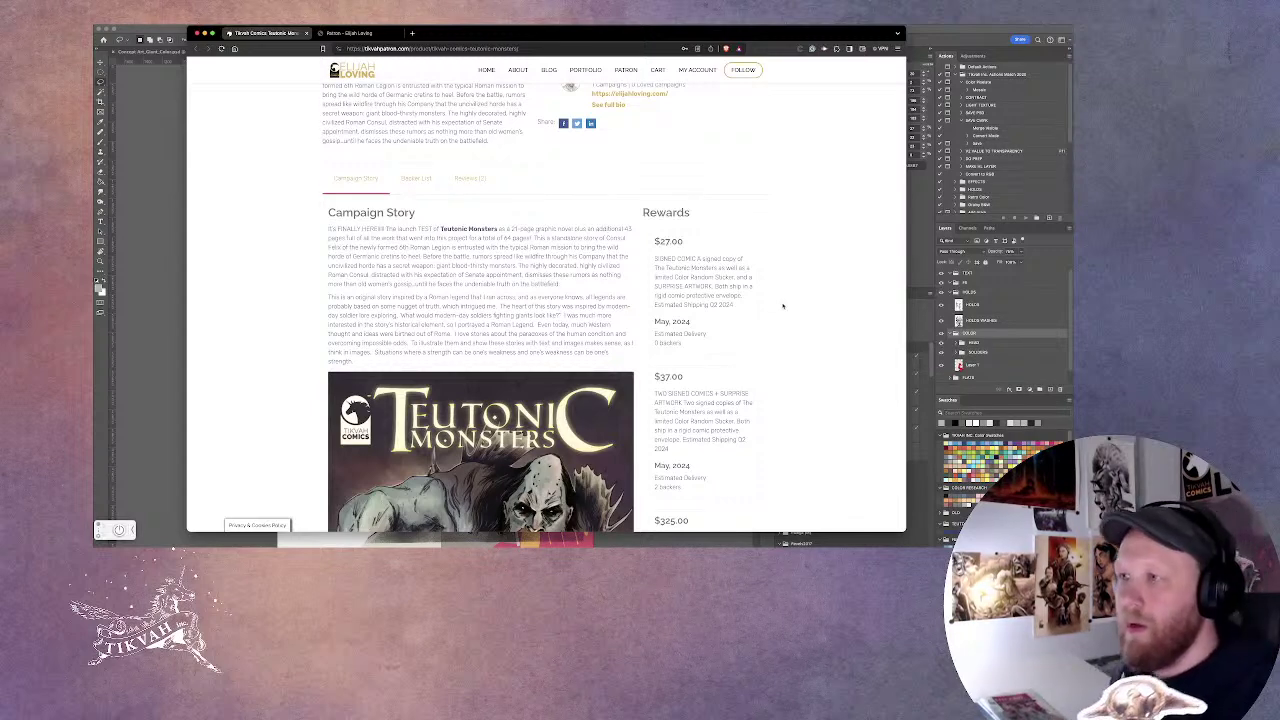
scroll(783, 306, down, 1)
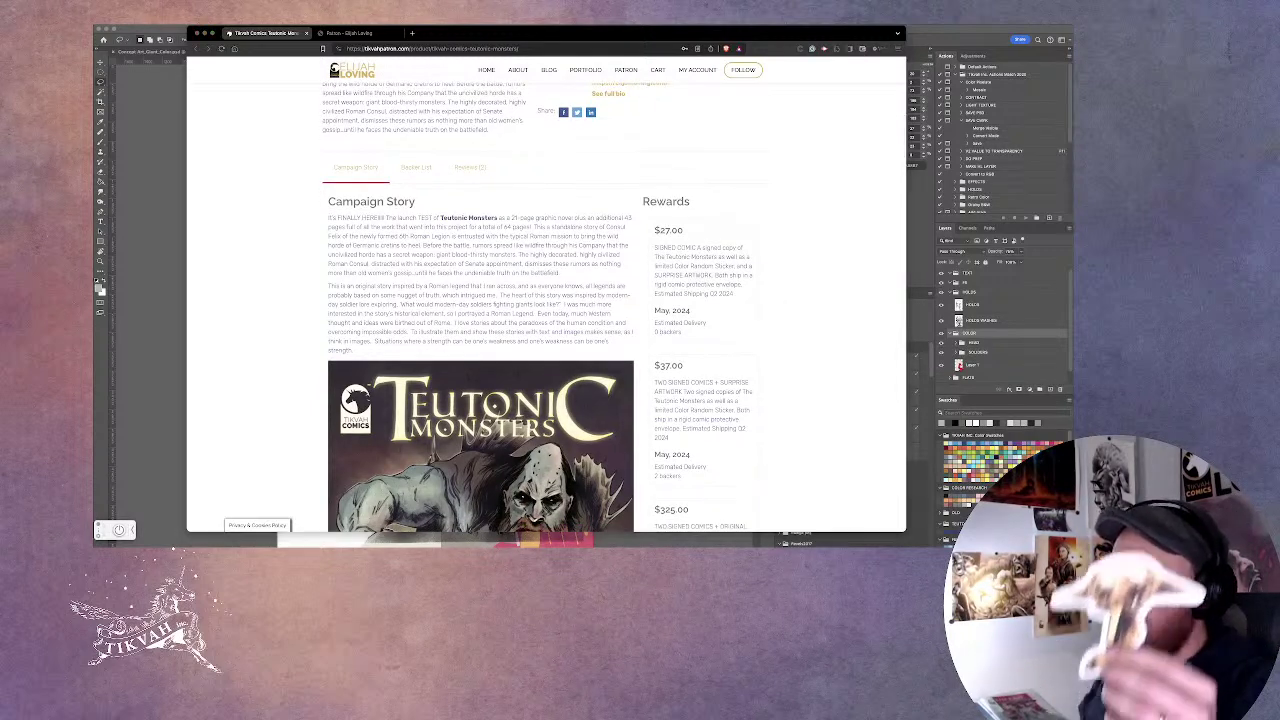
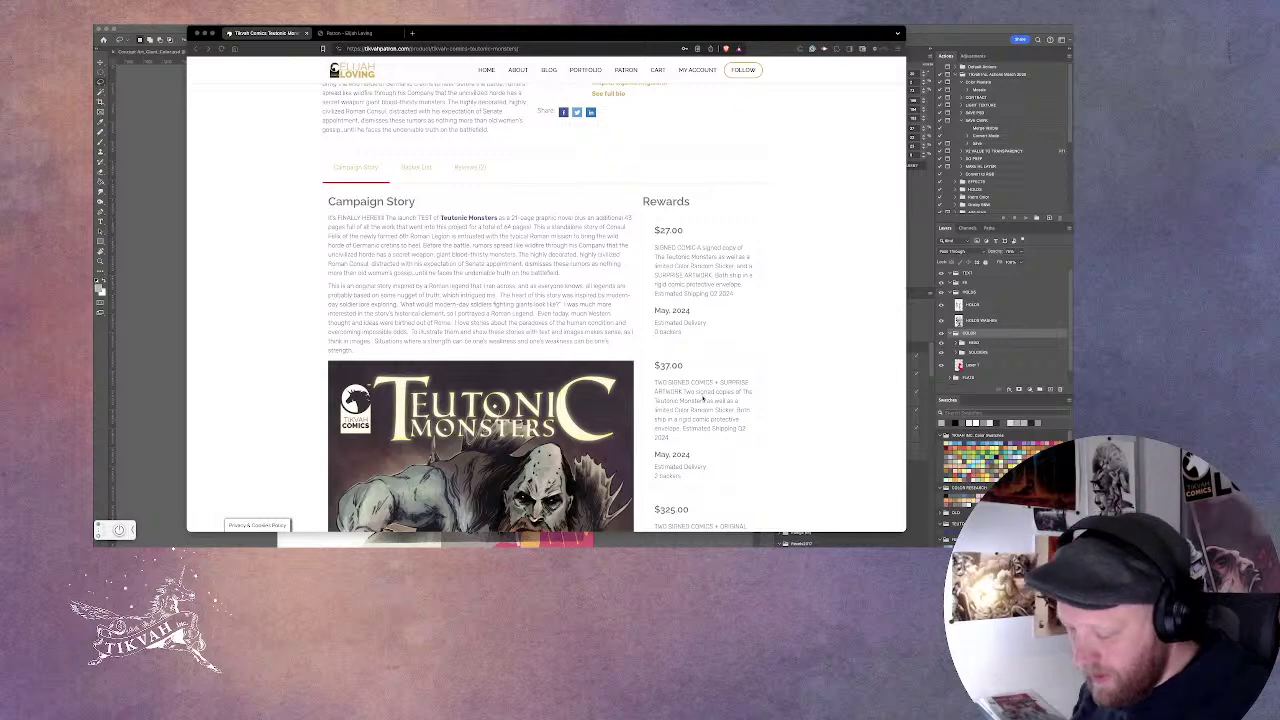
scroll(704, 399, down, 1)
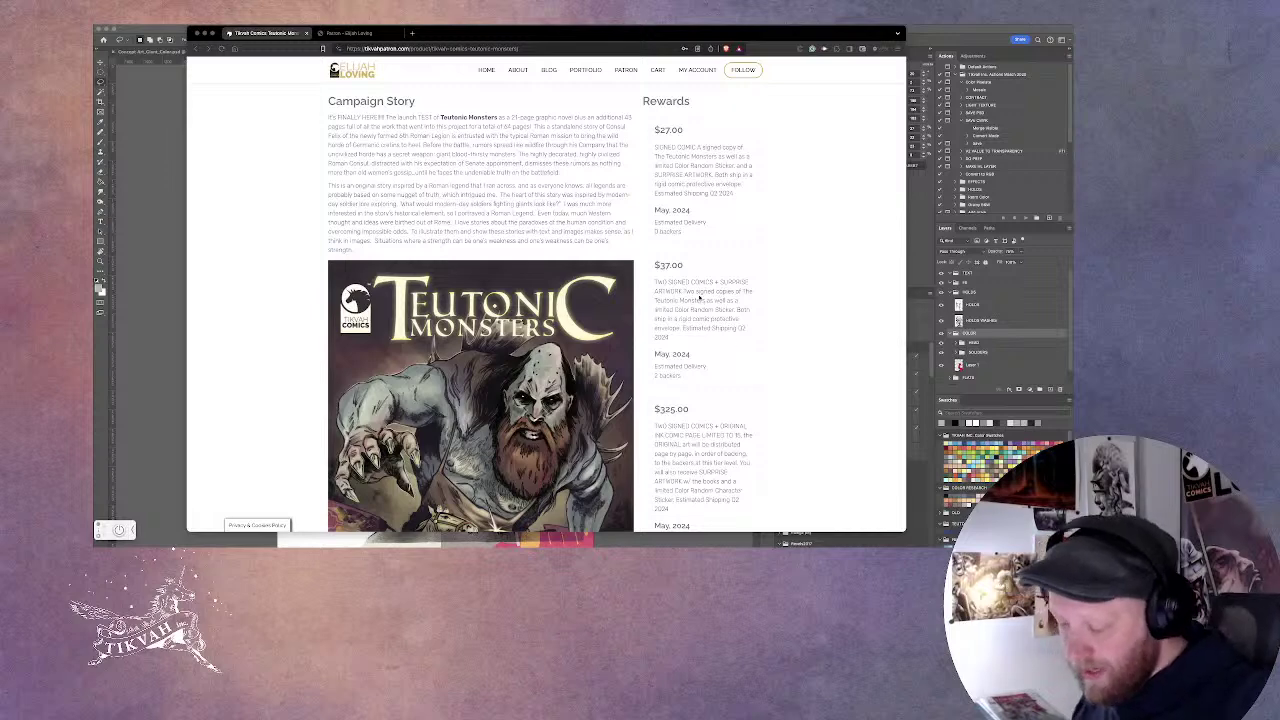
scroll(700, 298, down, 1)
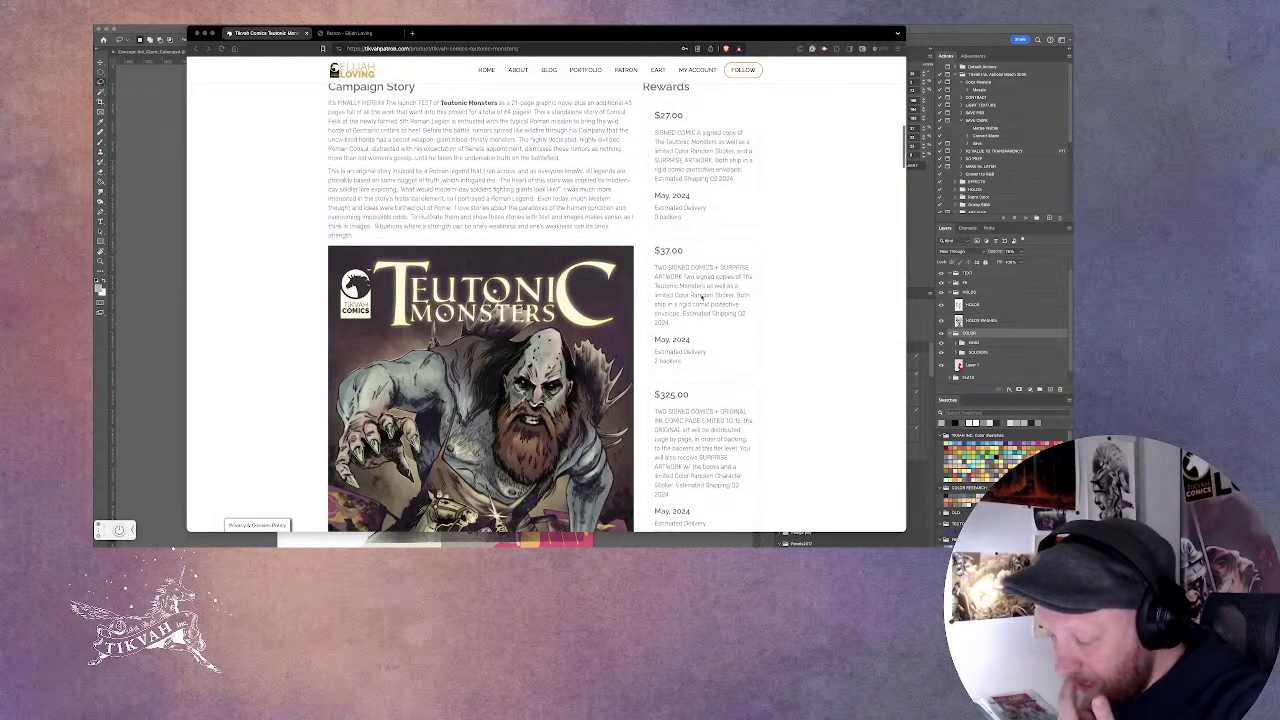
scroll(704, 298, up, 1)
scroll(730, 294, up, 5)
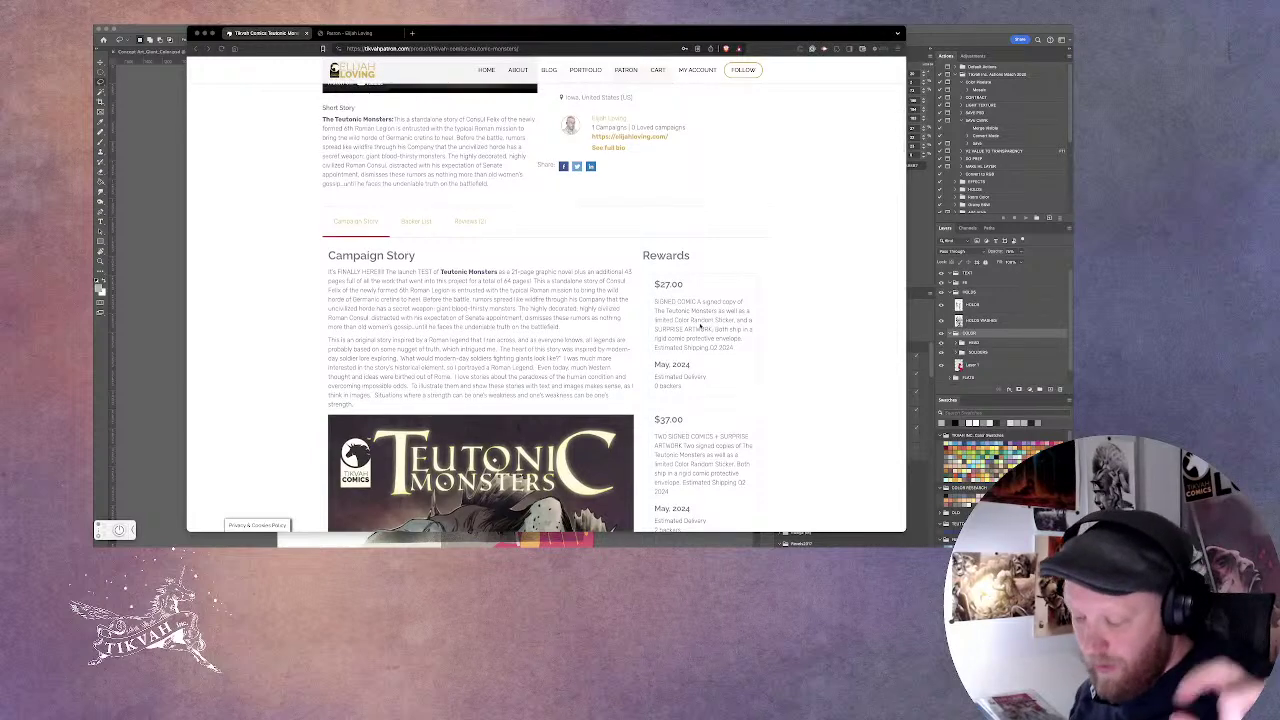
scroll(700, 326, up, 4)
scroll(700, 326, down, 2)
scroll(700, 326, down, 2)
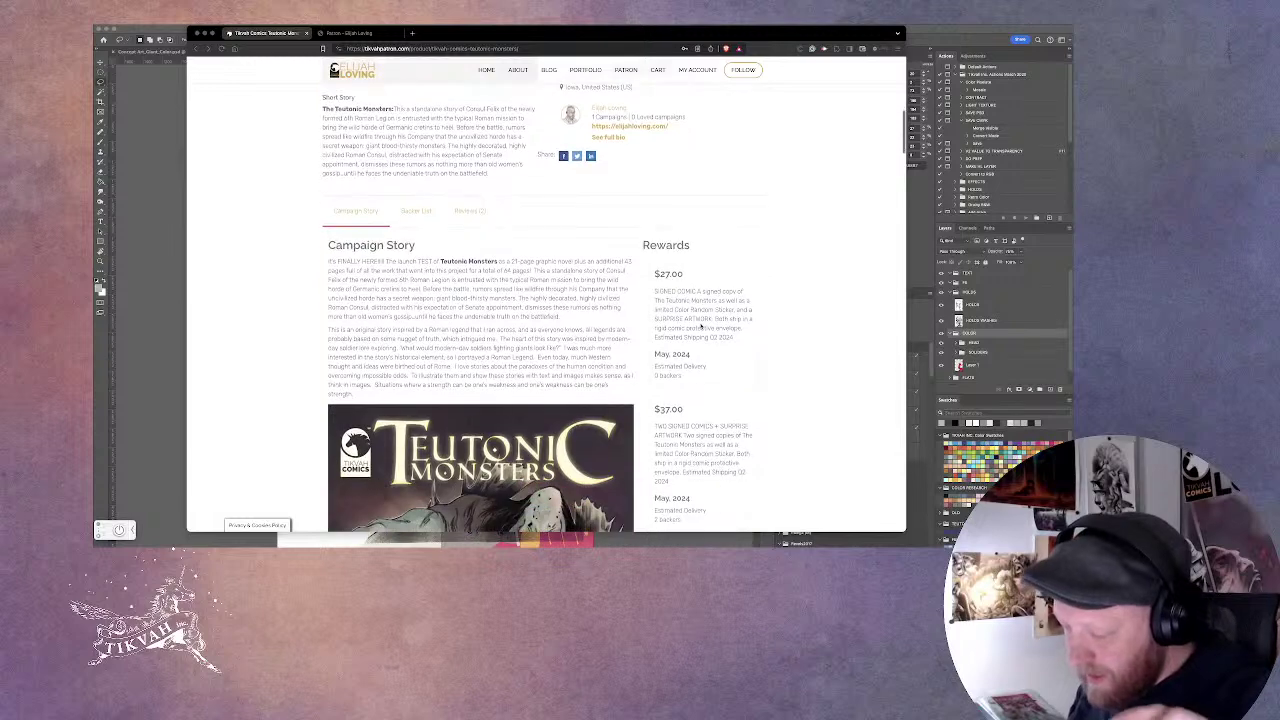
Go through the signed-comic reward tiers from $27.00 to $425.00 beside the campaign's cover image.
scroll(700, 326, up, 6)
scroll(700, 326, down, 6)
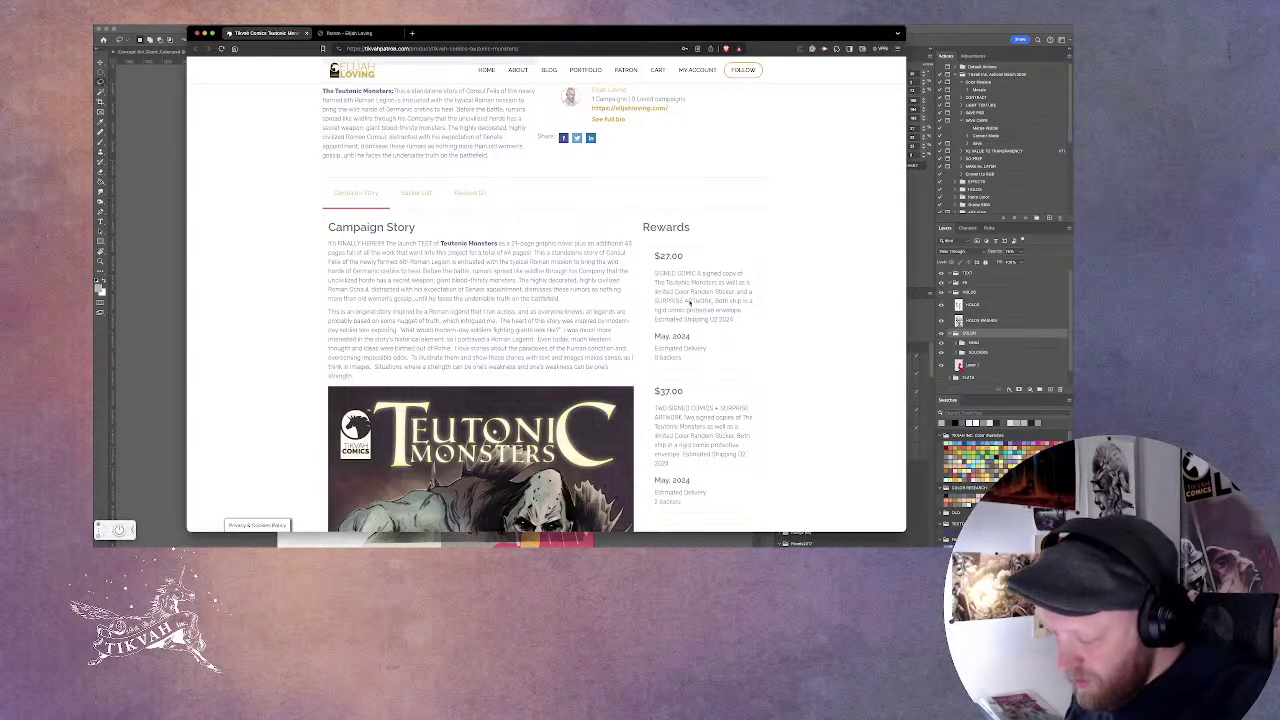
mouse_move(661, 319)
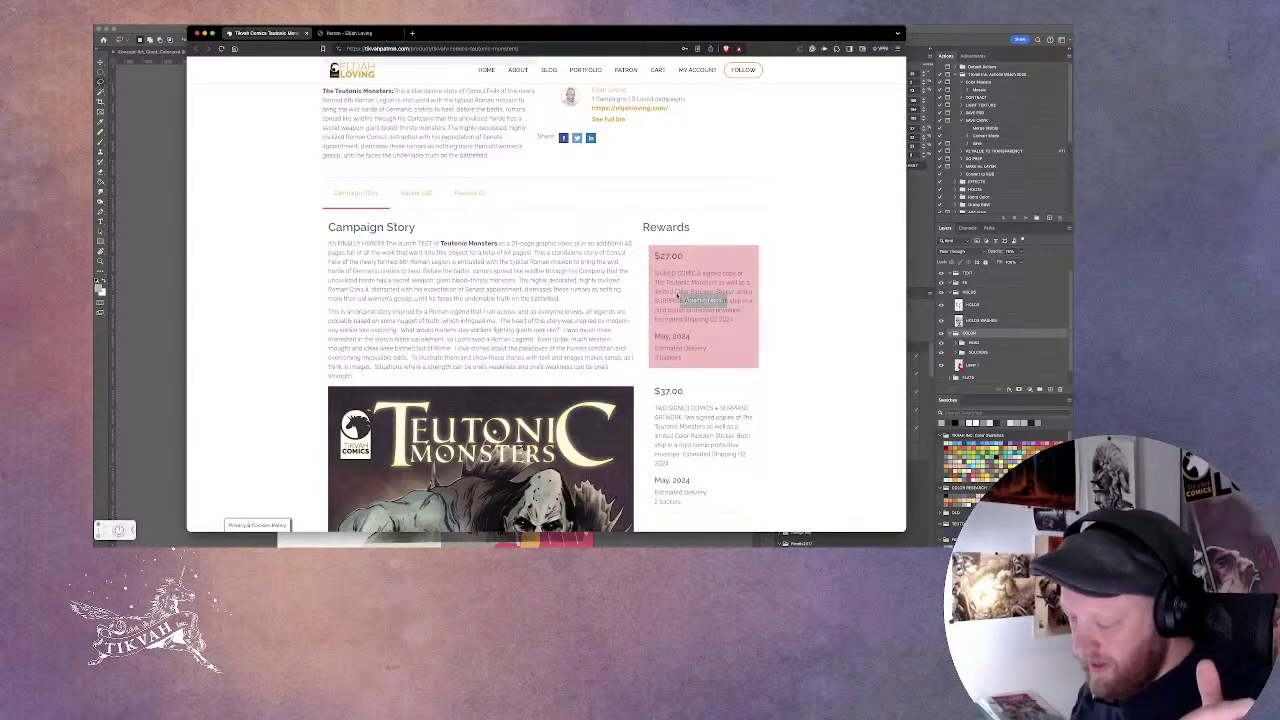
scroll(801, 343, down, 3)
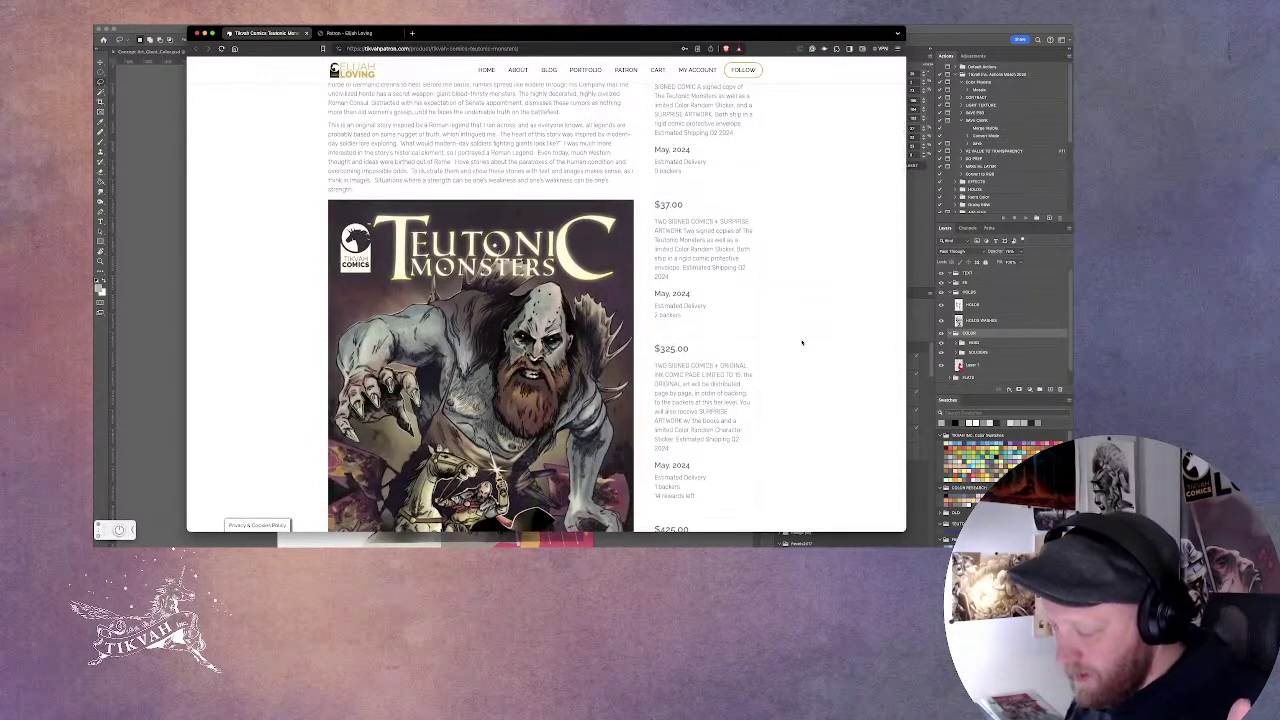
scroll(801, 343, down, 1)
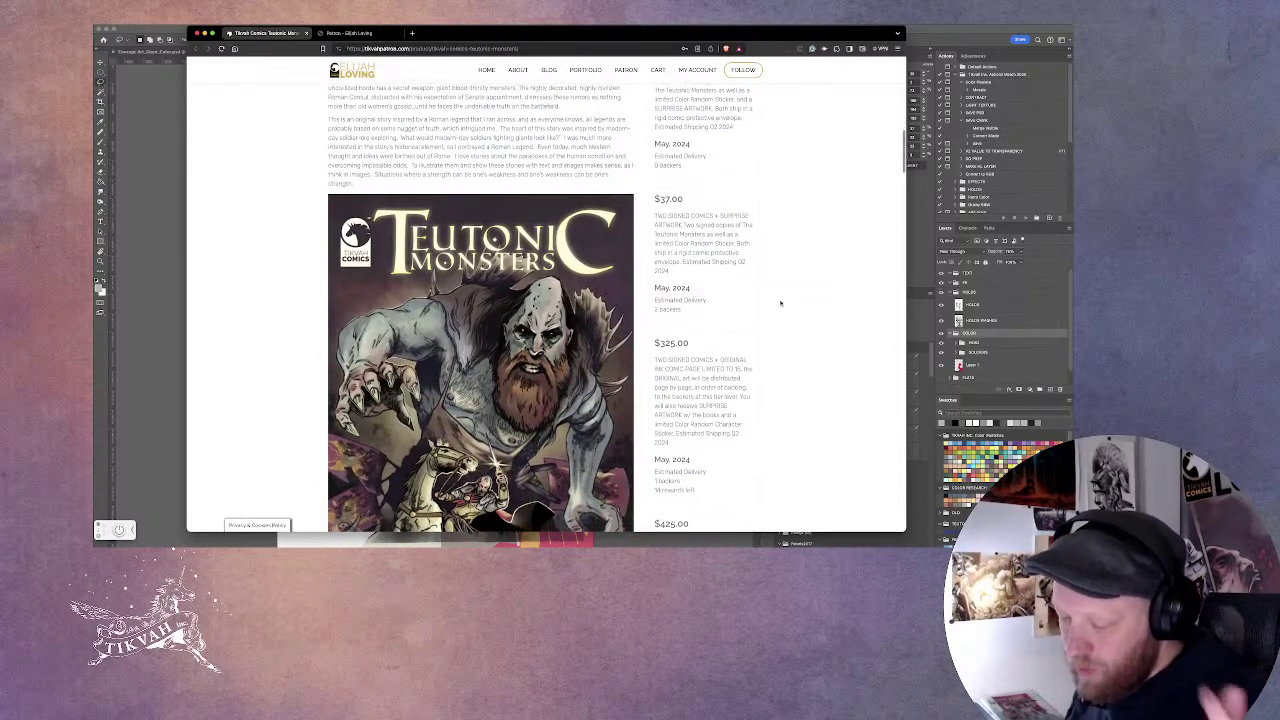
scroll(845, 322, down, 3)
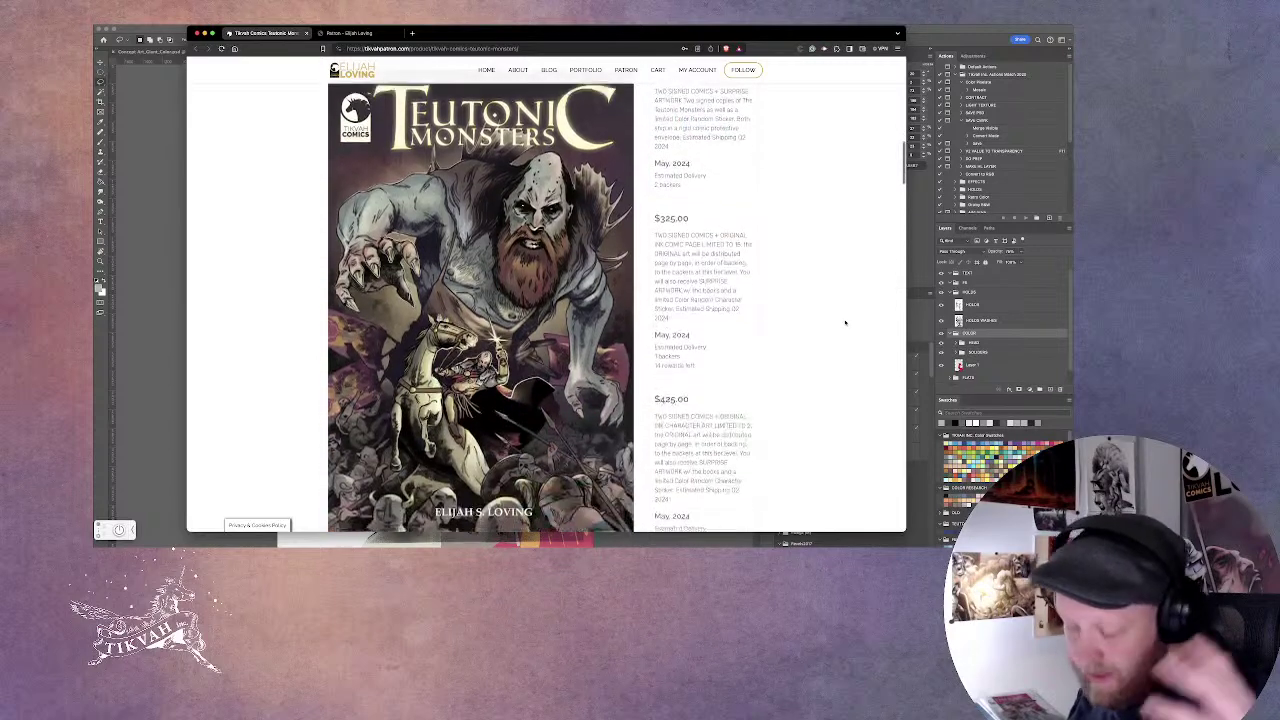
scroll(845, 322, down, 2)
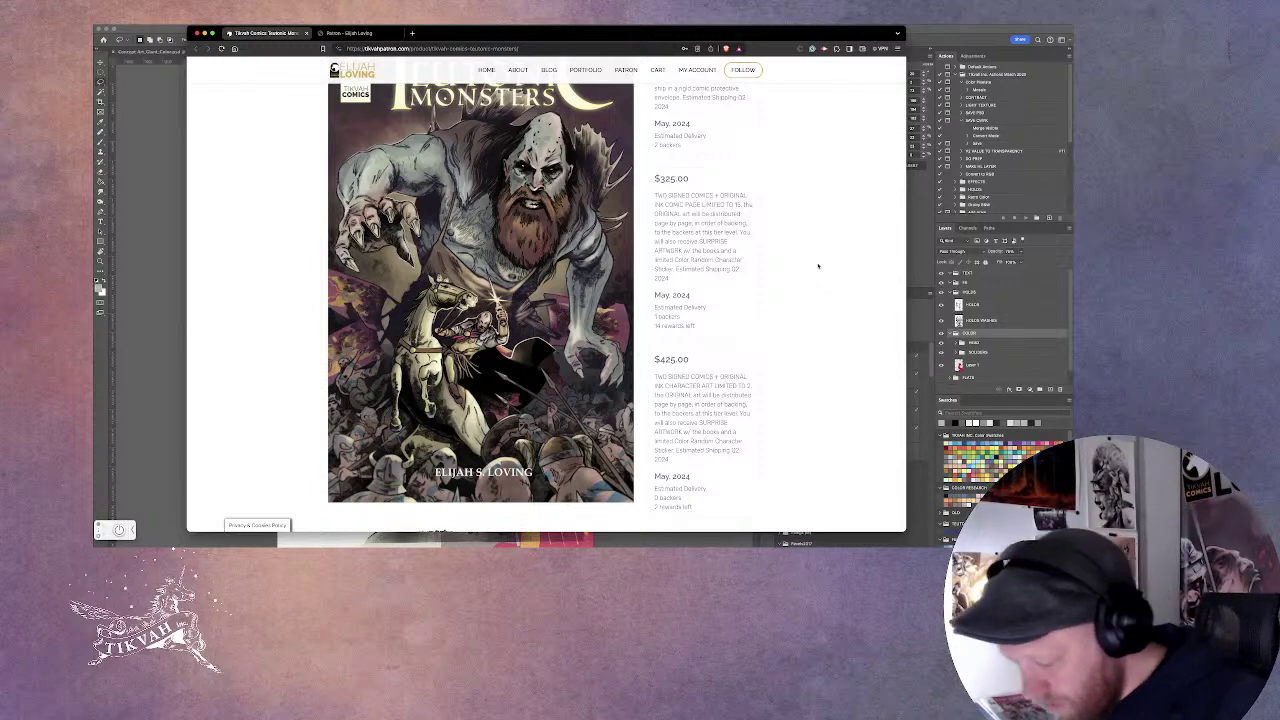
scroll(825, 350, down, 2)
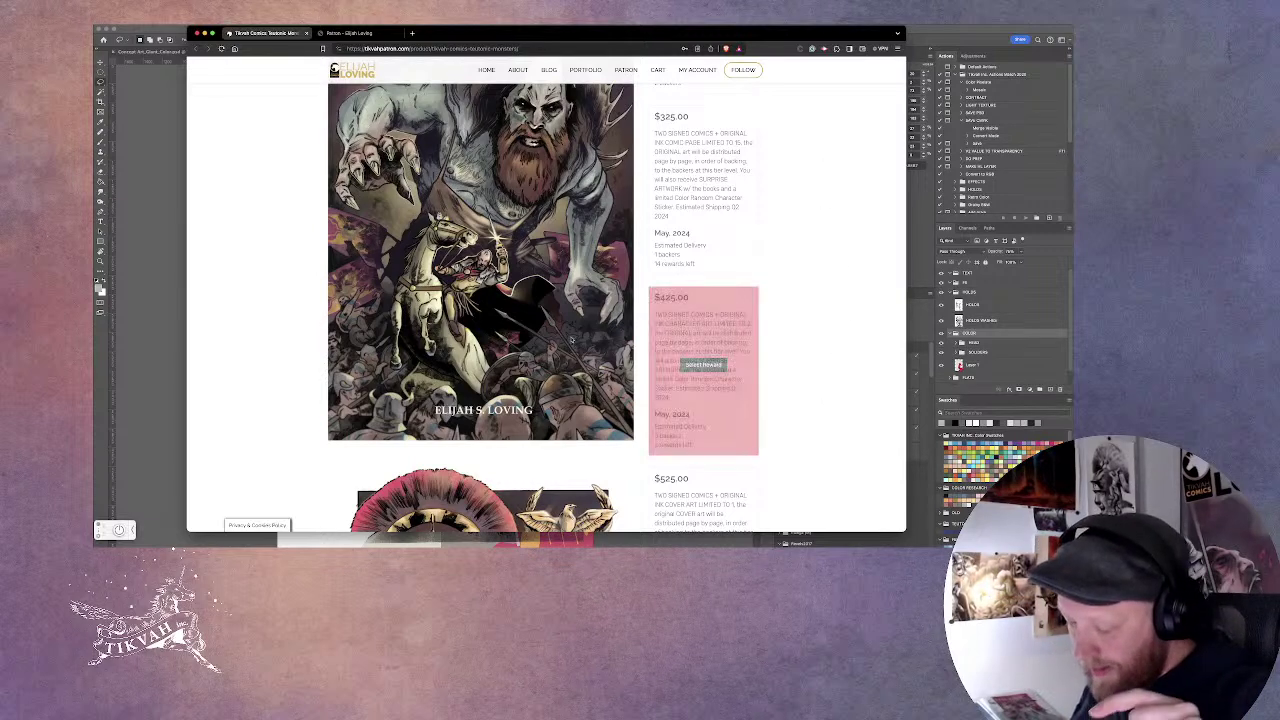
Examine the $425, $525 and $1,000 original-art reward tiers alongside the Roman character artwork.
scroll(700, 370, down, 7)
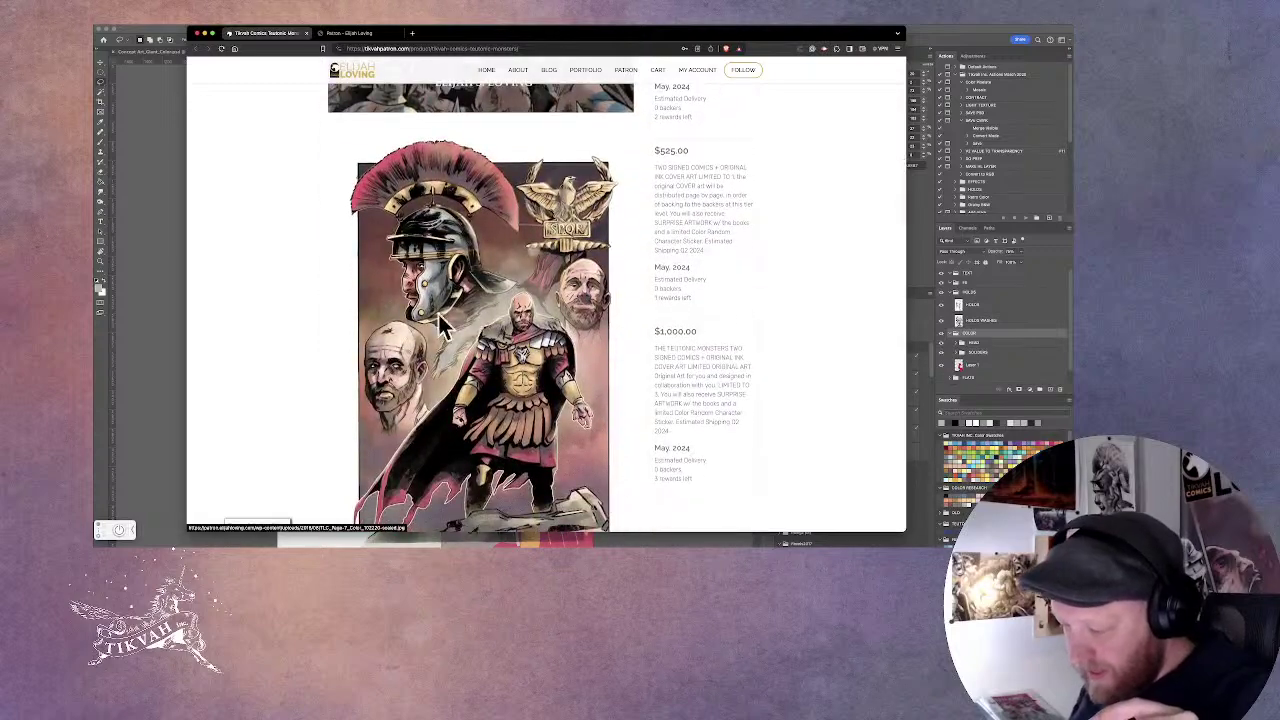
scroll(785, 275, down, 1)
scroll(785, 275, up, 6)
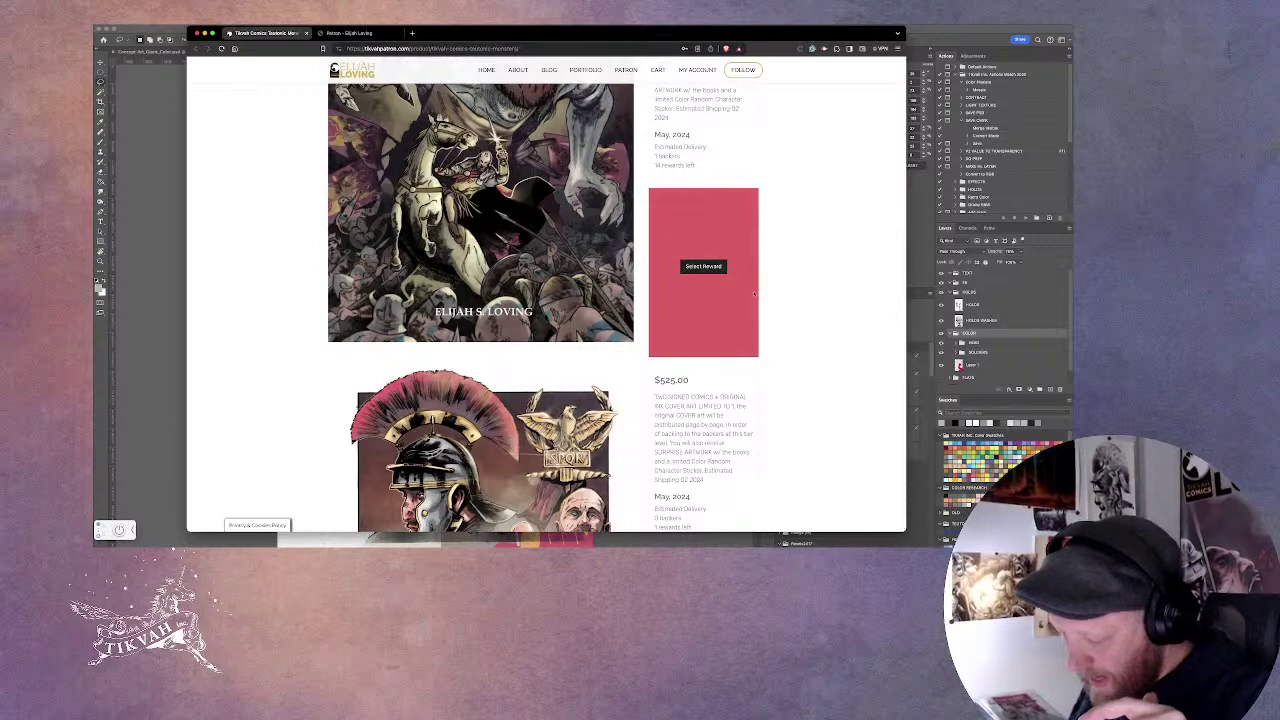
scroll(766, 320, down, 2)
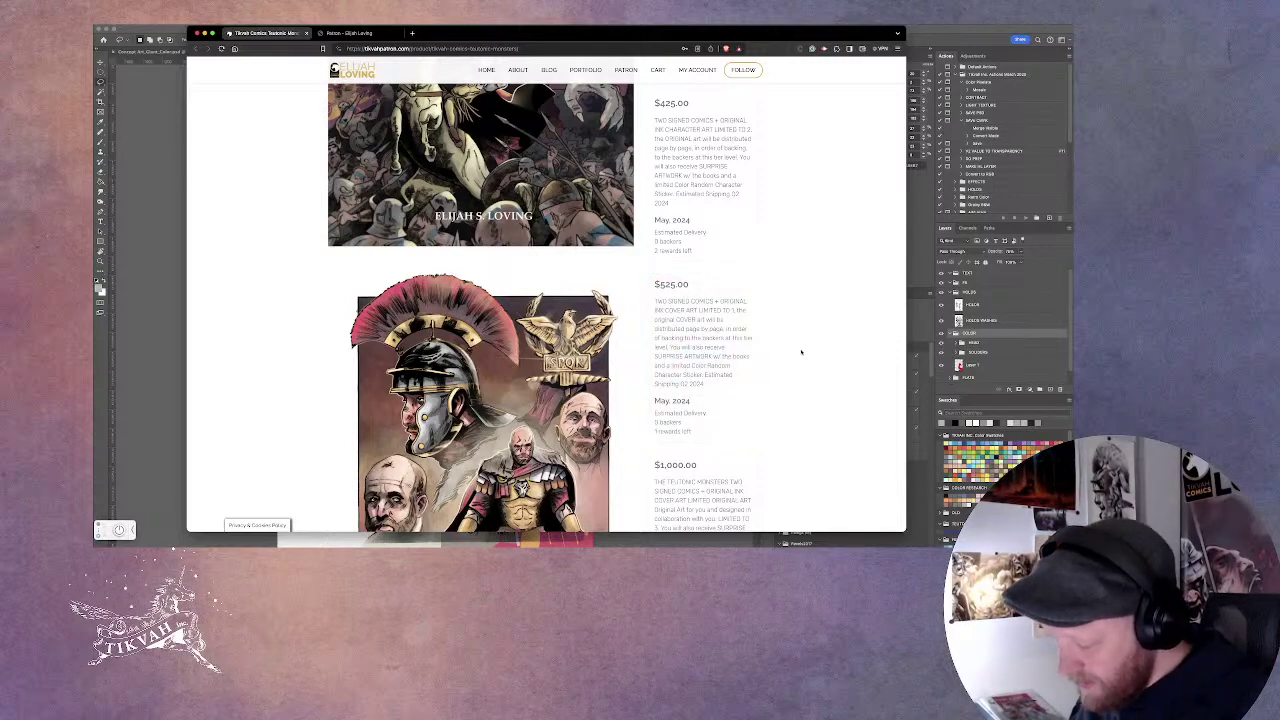
scroll(801, 352, down, 2)
scroll(801, 352, down, 1)
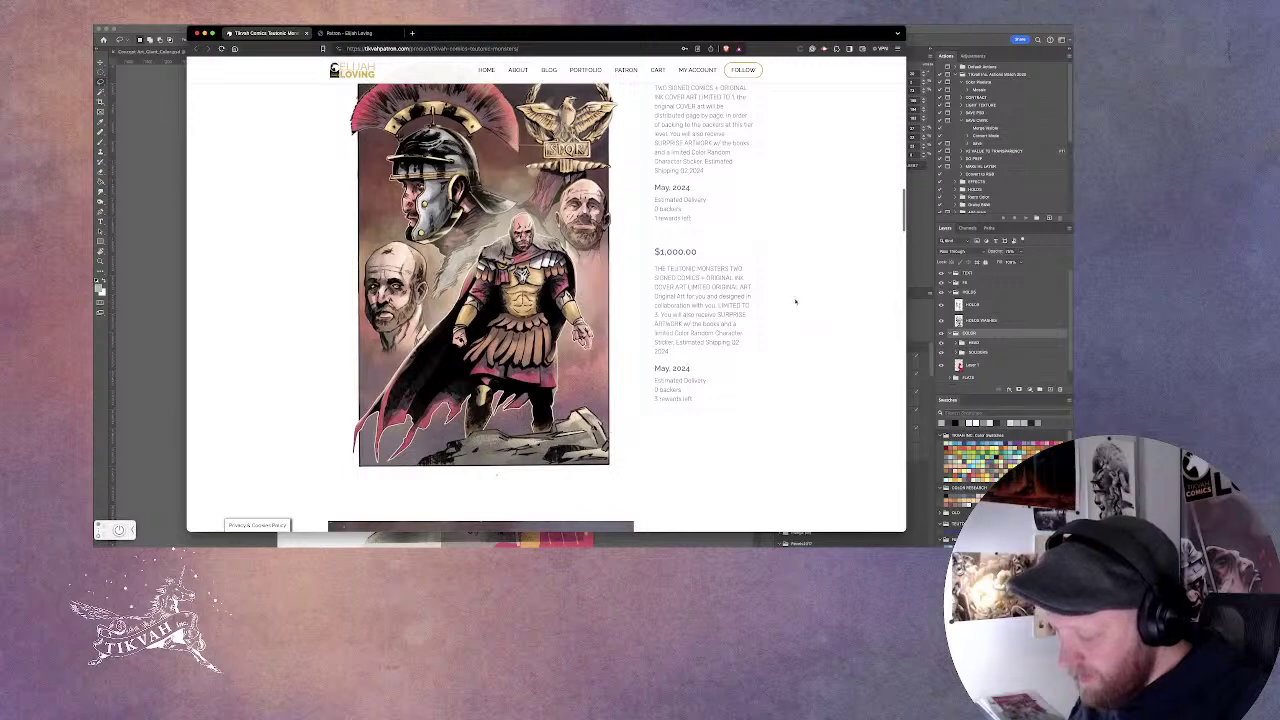
scroll(795, 319, up, 1)
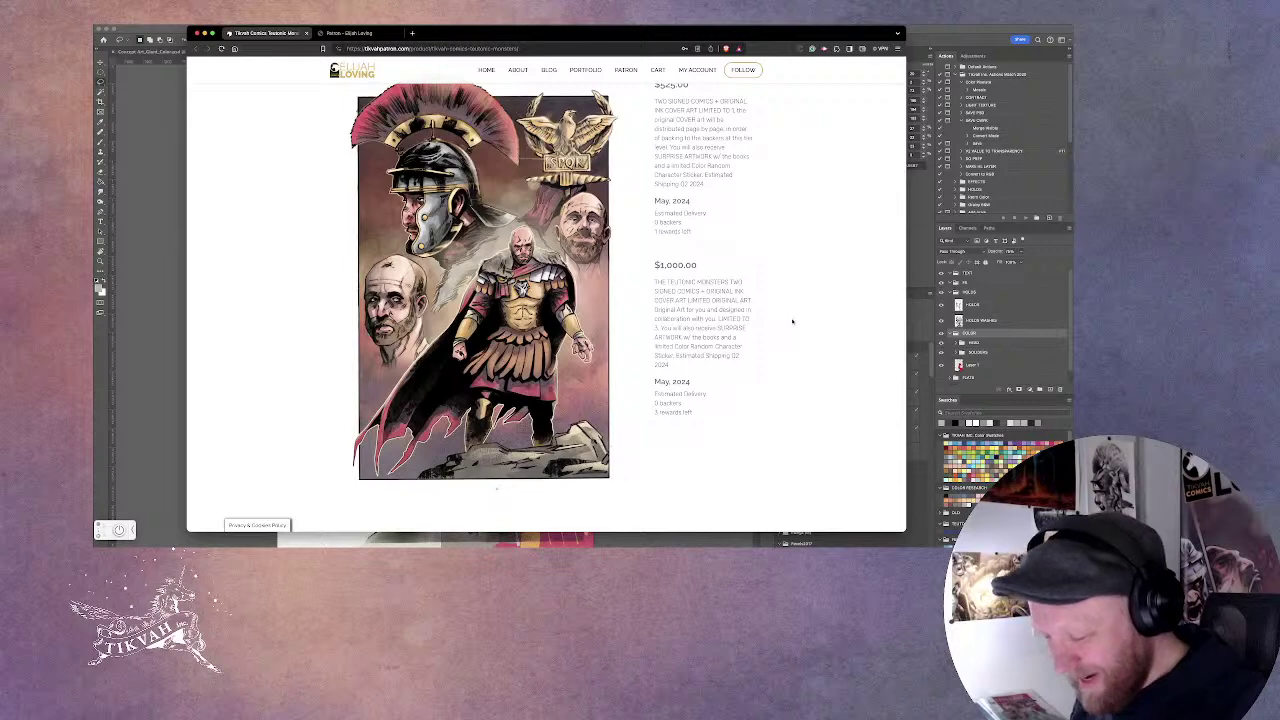
scroll(790, 366, up, 1)
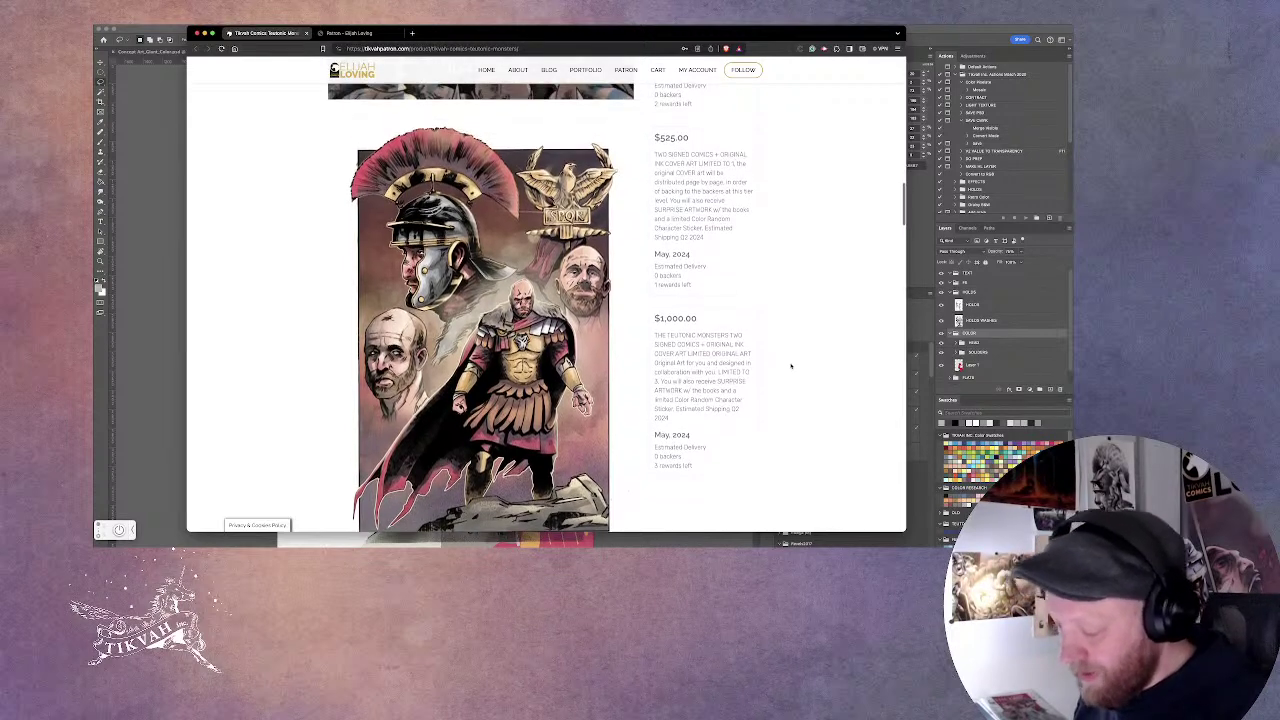
scroll(790, 366, up, 10)
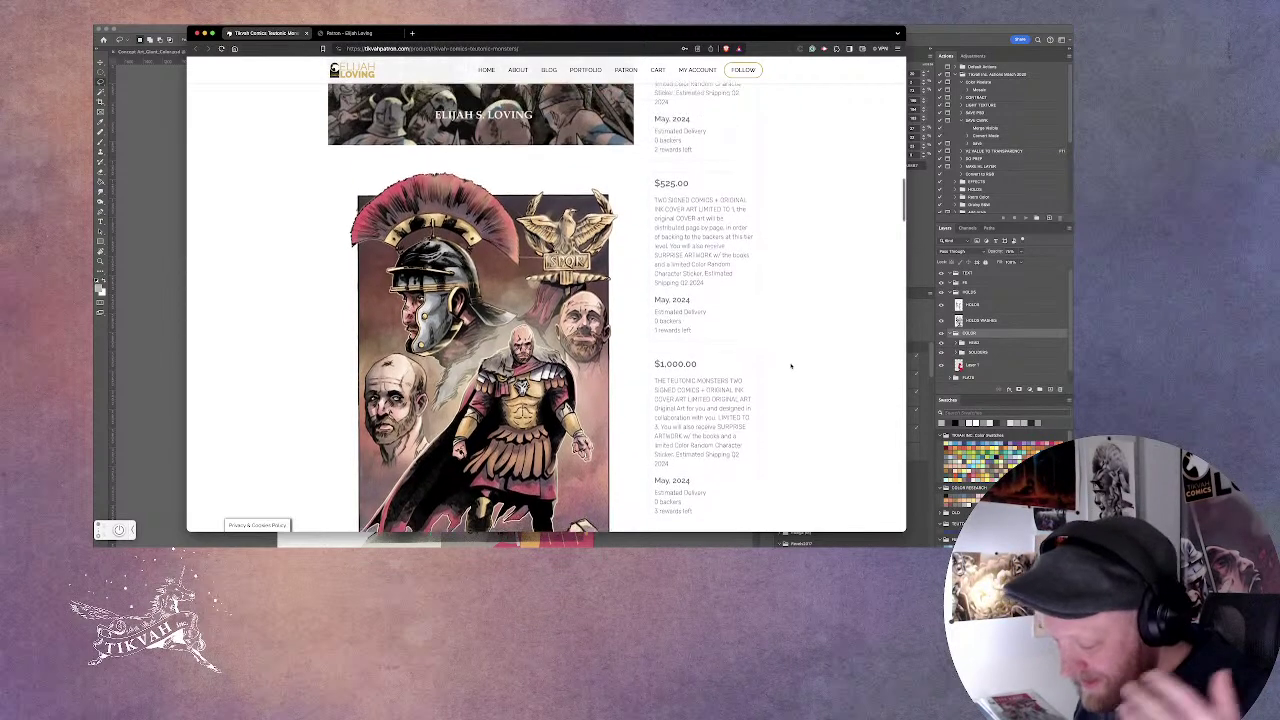
scroll(790, 366, down, 10)
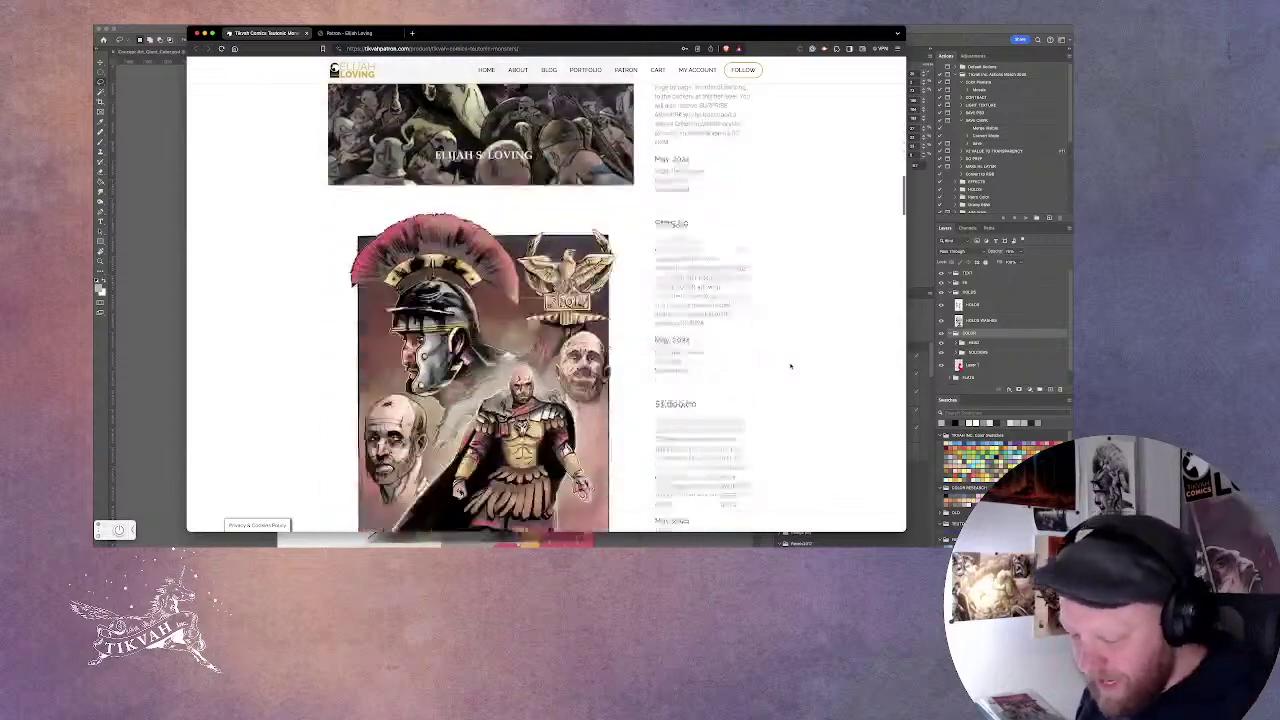
Look through the comic's preview pages and the closing fulfillment and author text, and return to the Campaign Story section.
scroll(790, 366, down, 3)
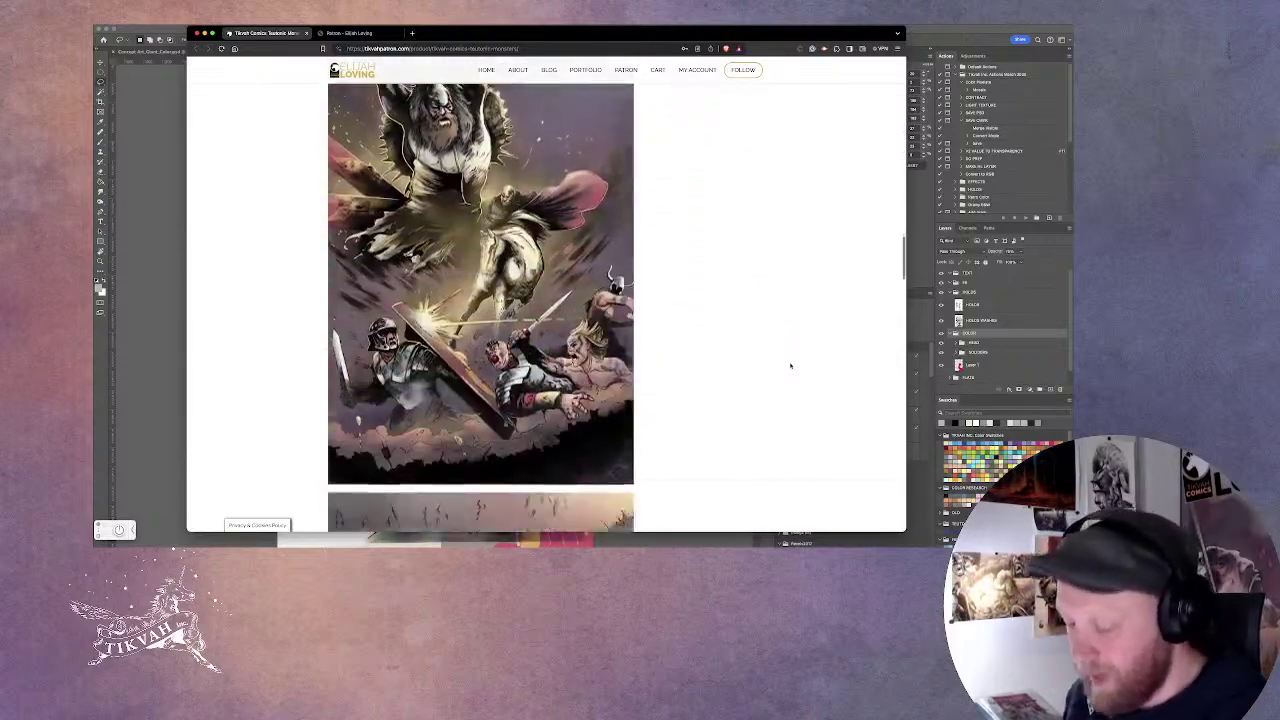
scroll(790, 366, down, 15)
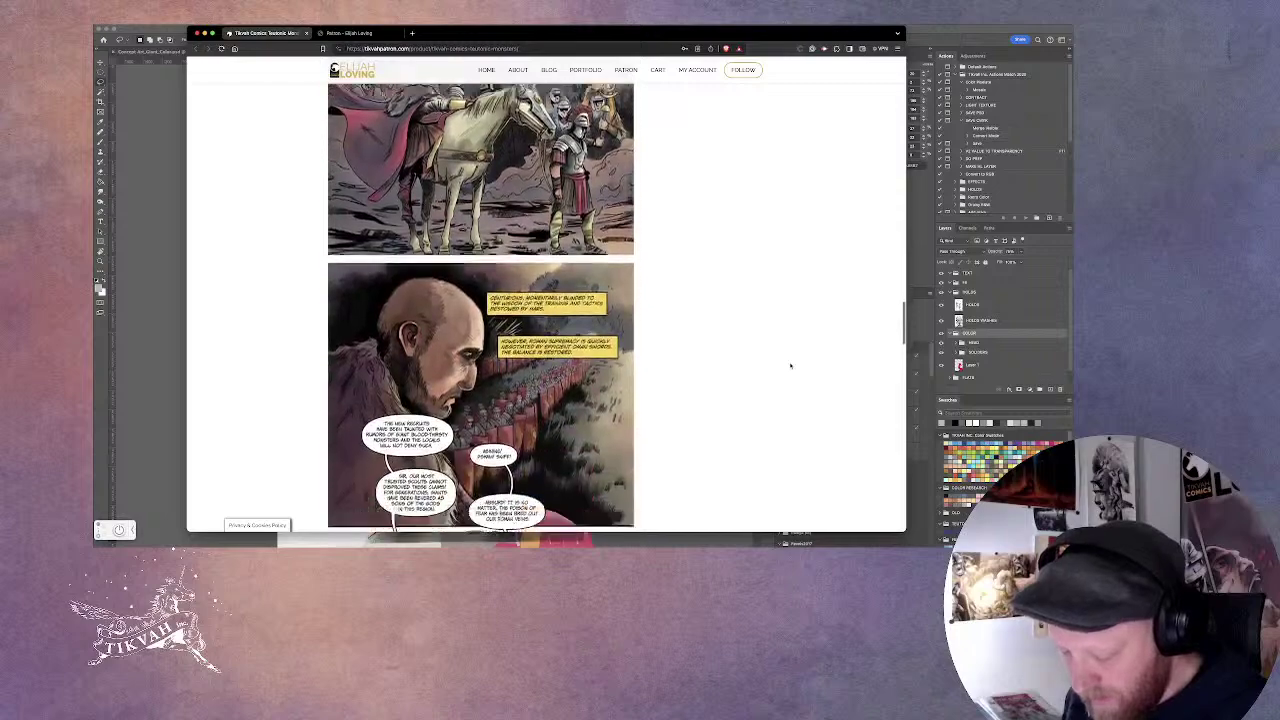
scroll(790, 366, down, 3)
scroll(790, 366, down, 10)
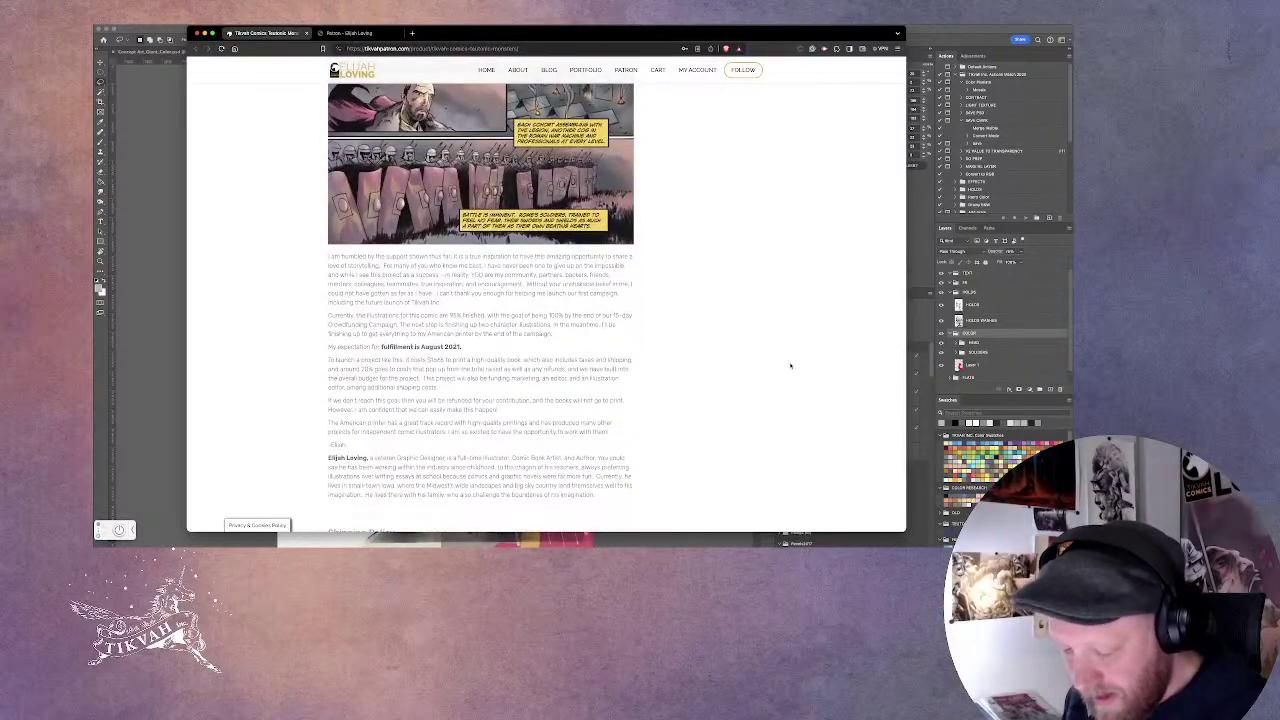
scroll(790, 366, up, 10)
scroll(790, 366, up, 15)
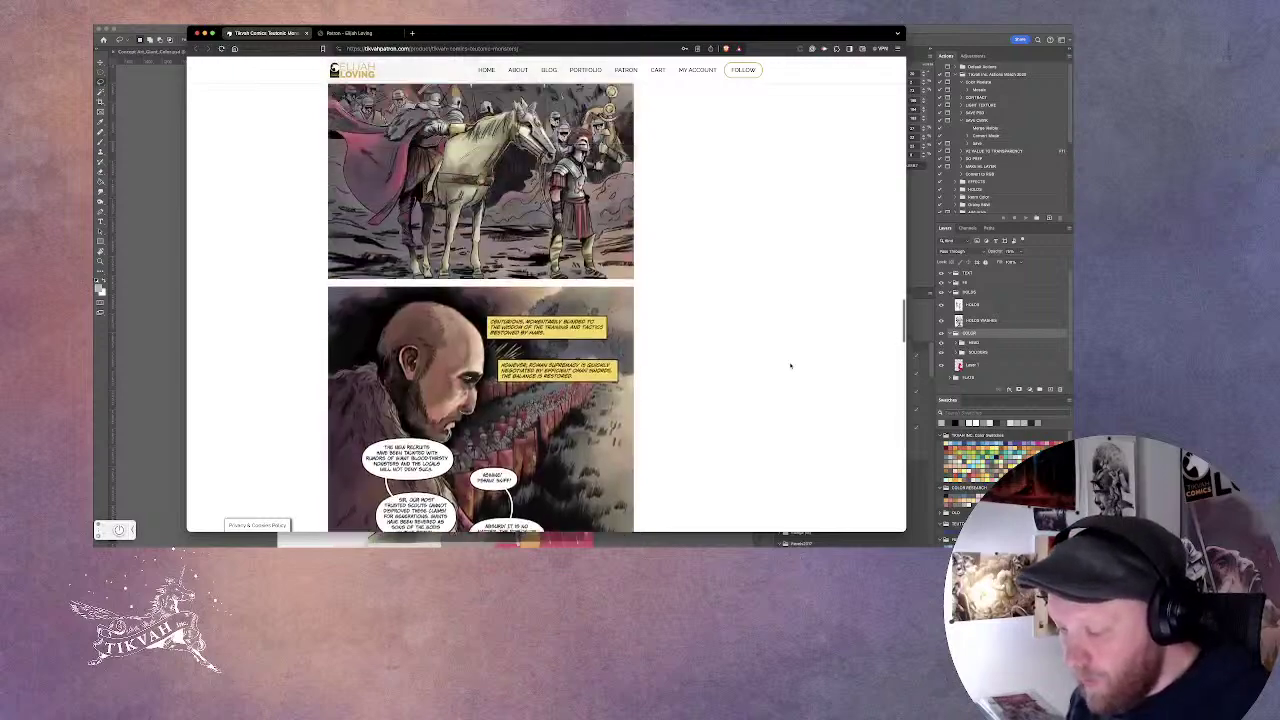
scroll(790, 366, up, 15)
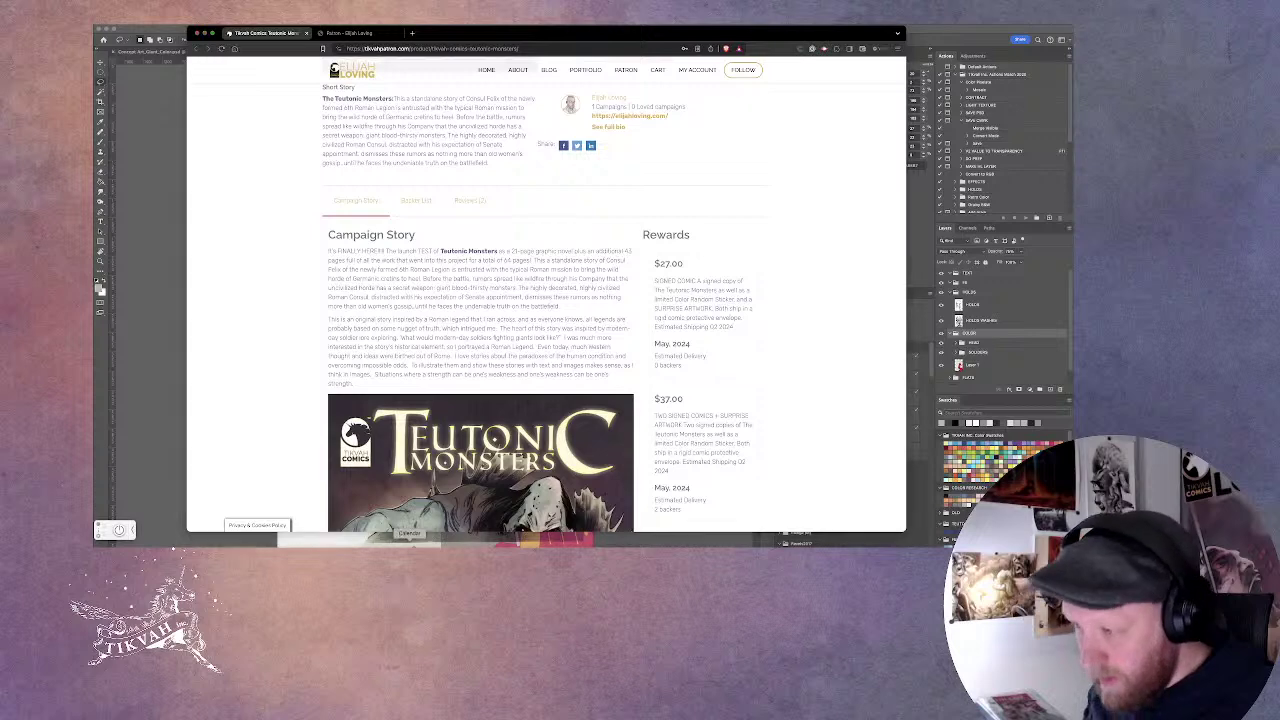
click(409, 545)
key(super+Tab)
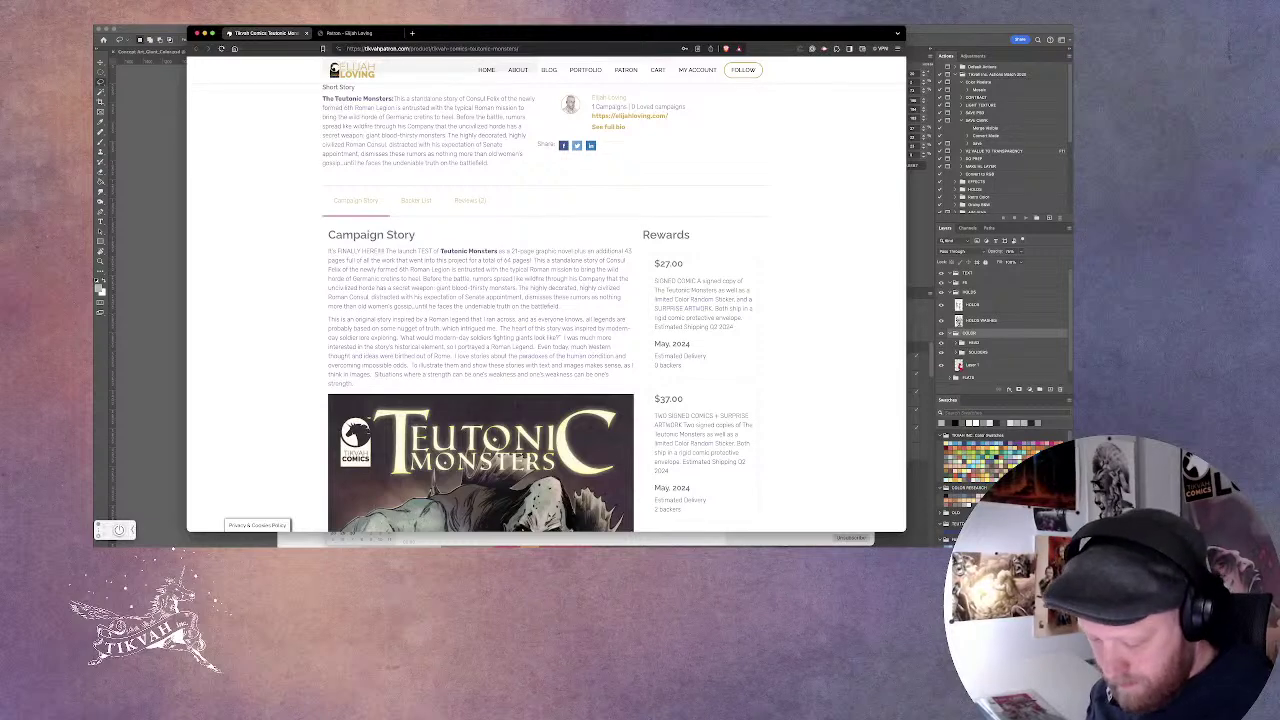
key(super+Tab)
key(super+Tab)
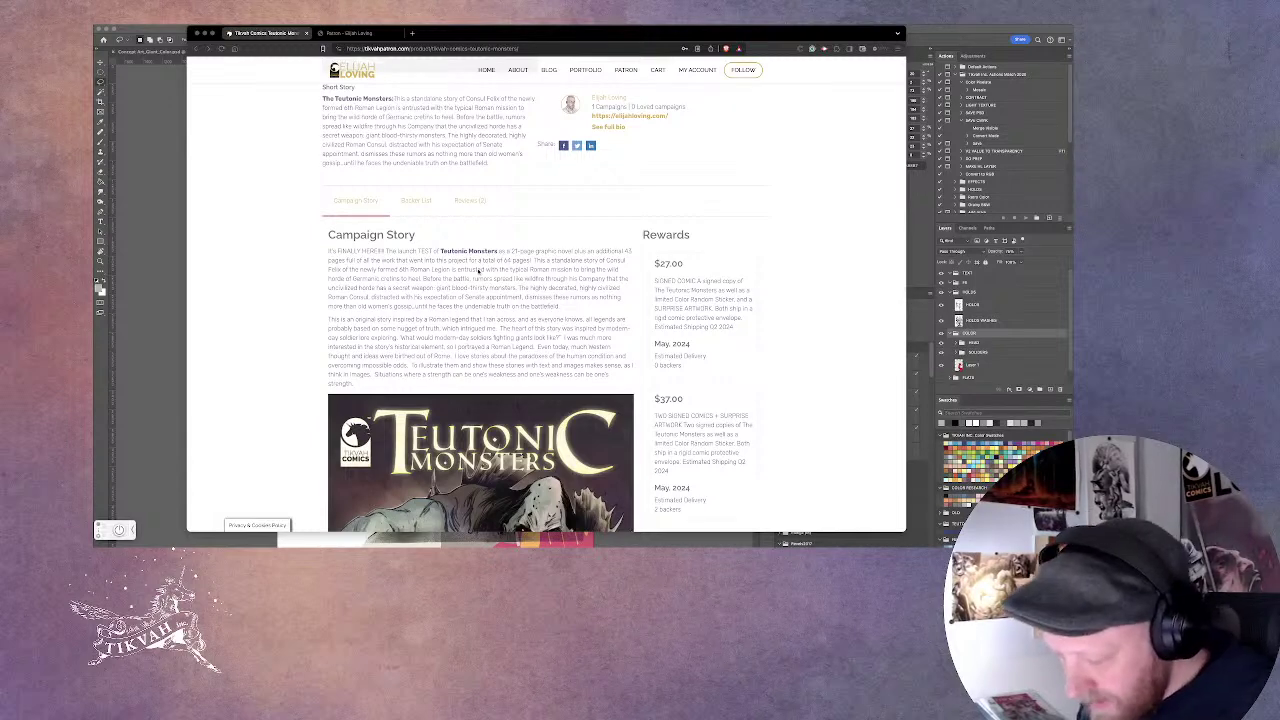
scroll(480, 271, down, 10)
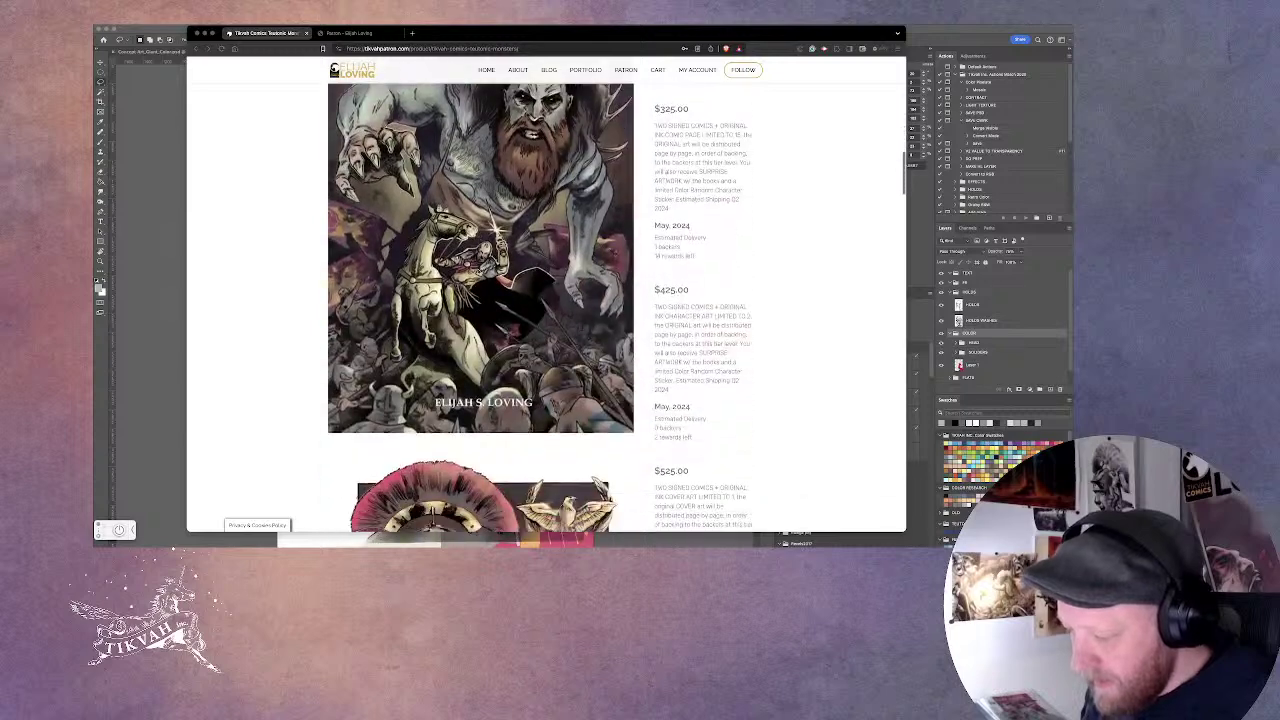
scroll(479, 270, up, 8)
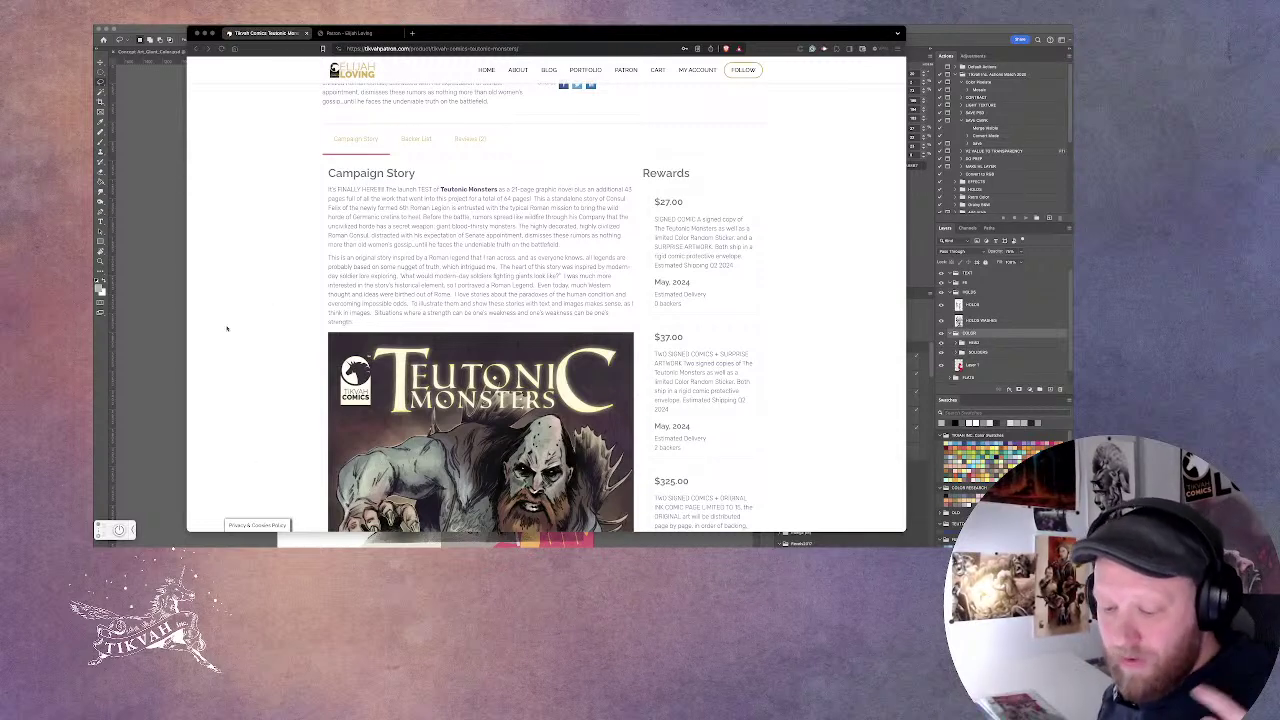
Switch to Photoshop and view the soldiers concept art from the helmet crest down to the shield.
click(155, 278)
scroll(435, 340, up, 3)
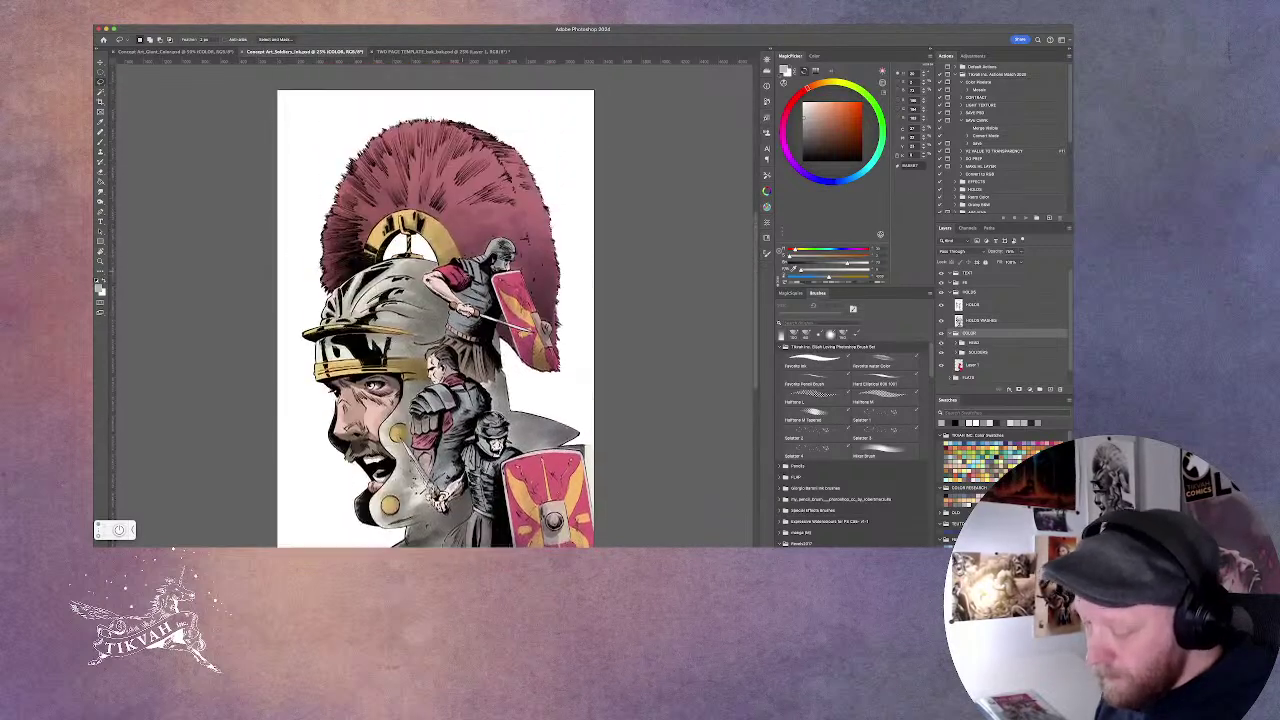
scroll(435, 340, down, 3)
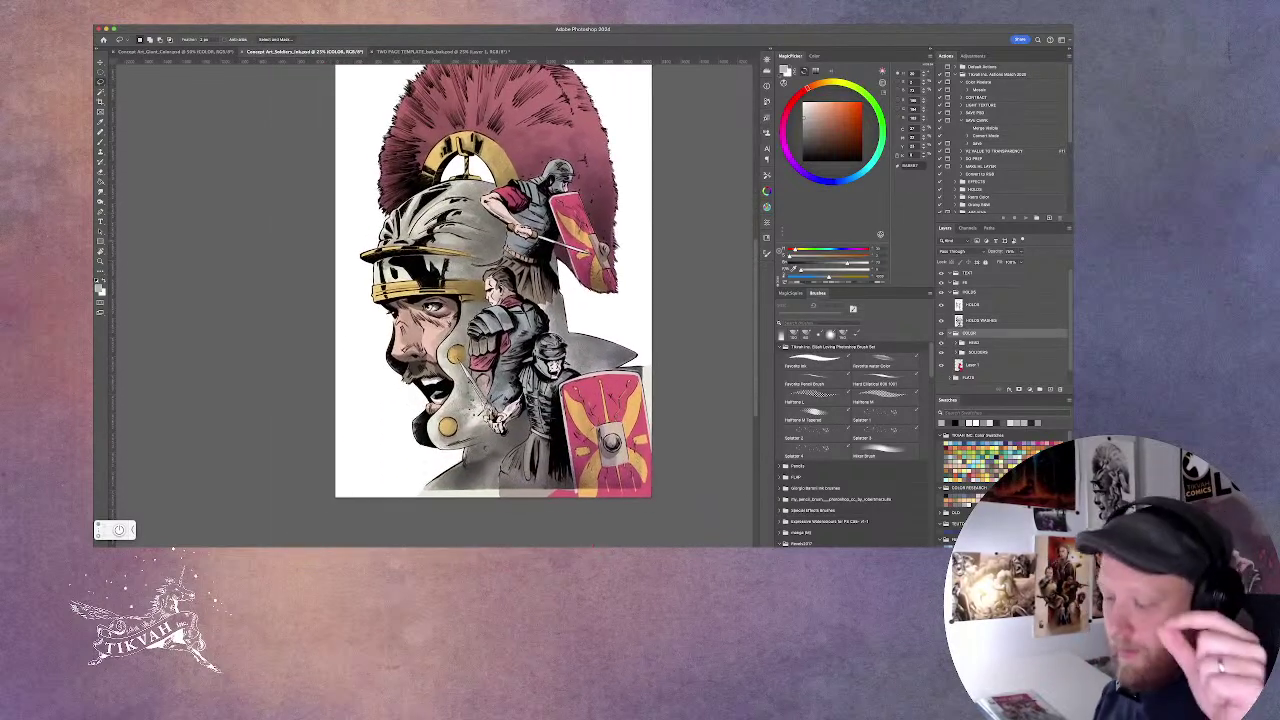
scroll(347, 86, up, 2)
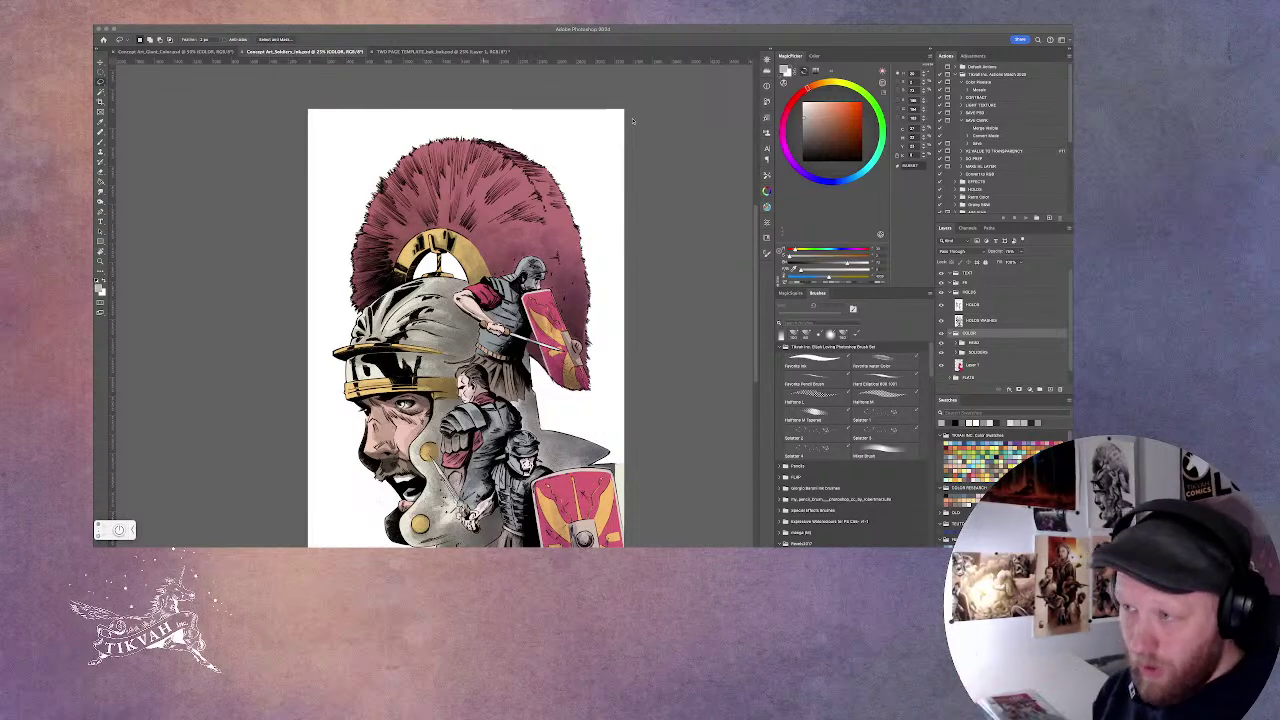
scroll(555, 212, down, 2)
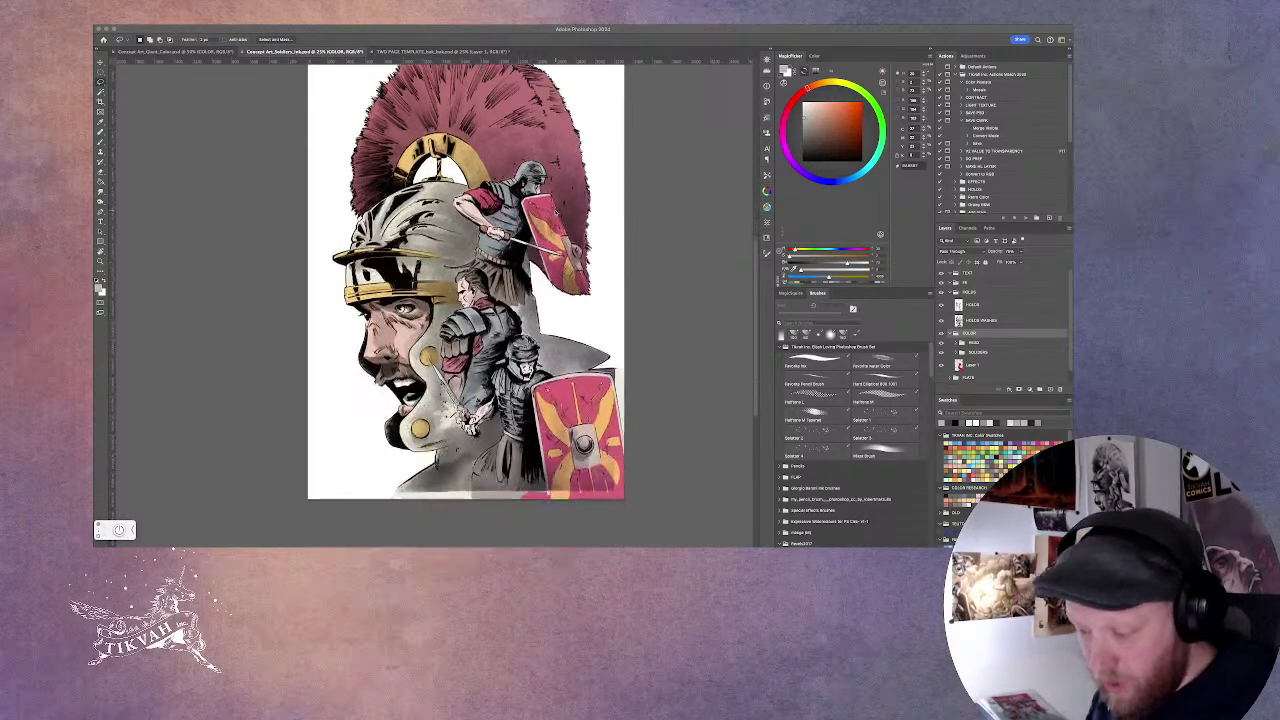
scroll(555, 212, down, 2)
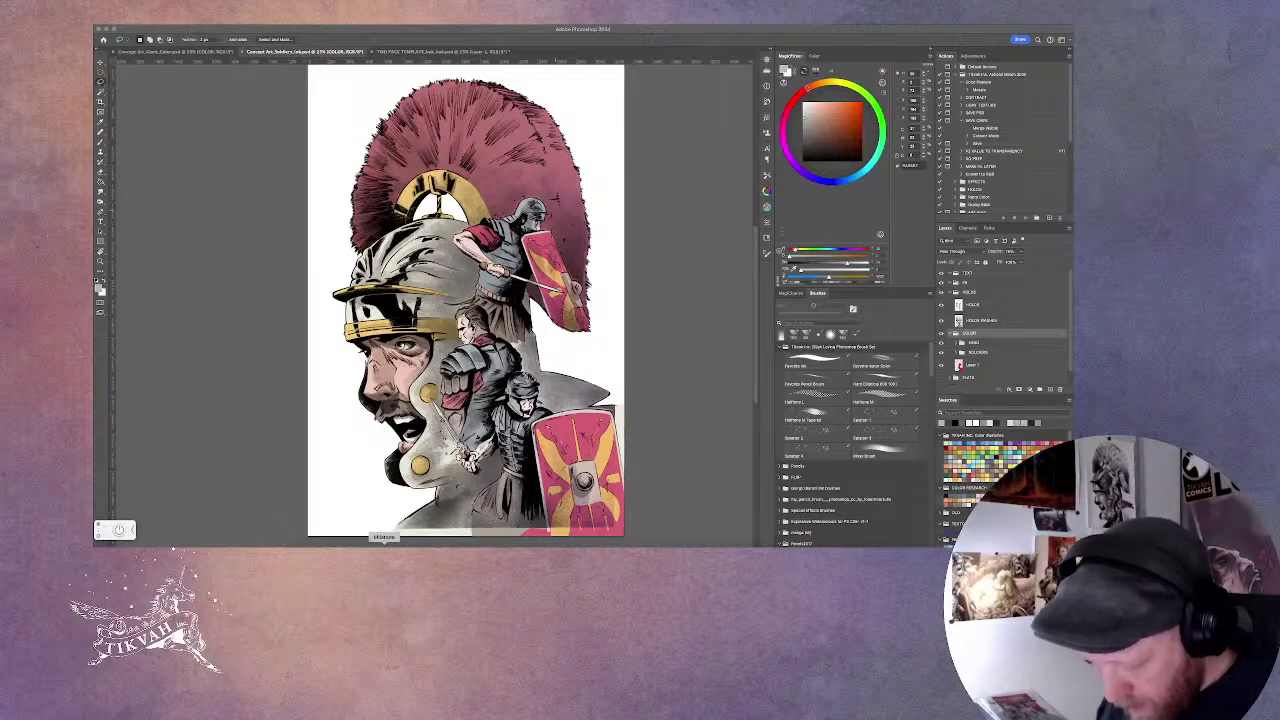
Show the campaign page in the browser once more and return to the soldiers concept art in Photoshop.
key(super+n)
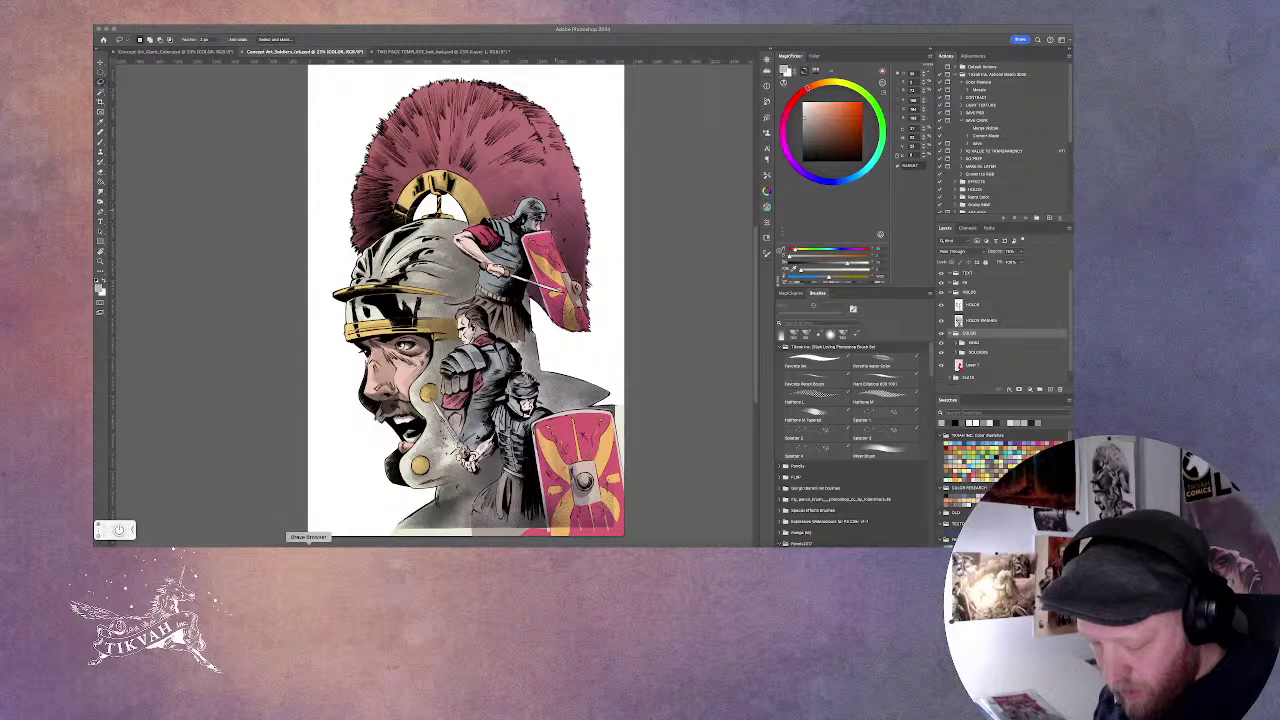
key(super+Tab)
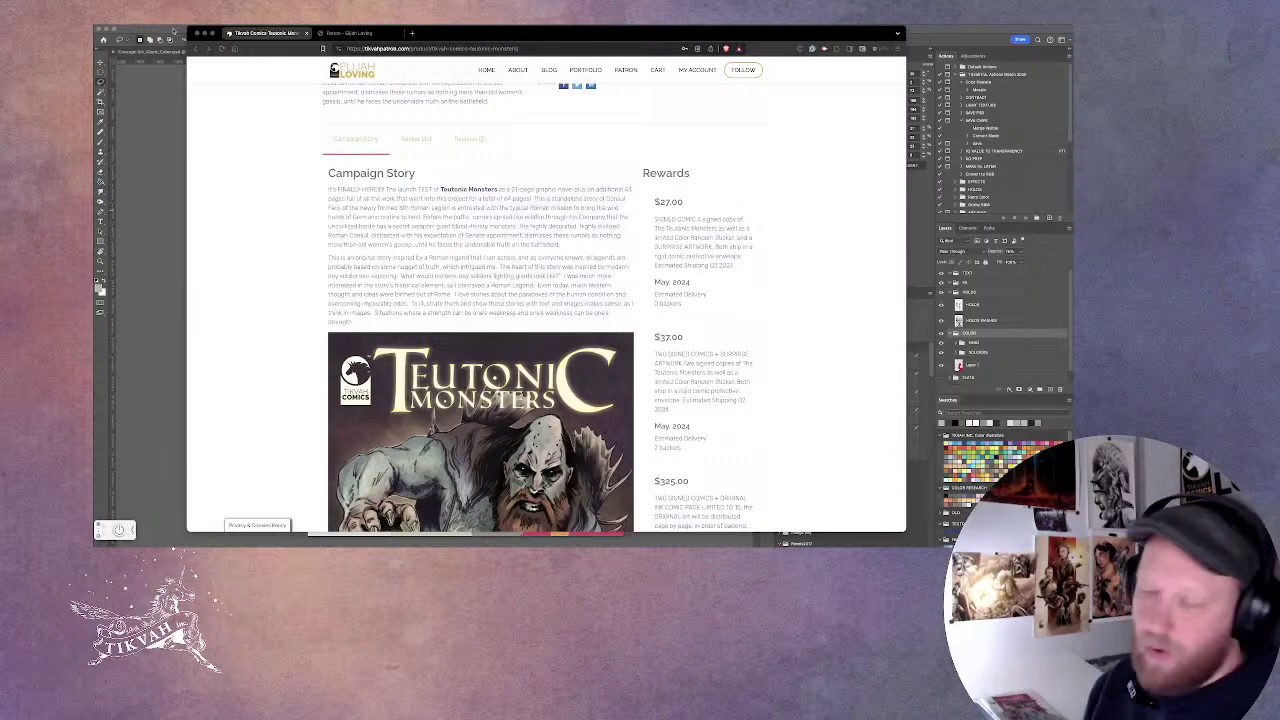
click(184, 121)
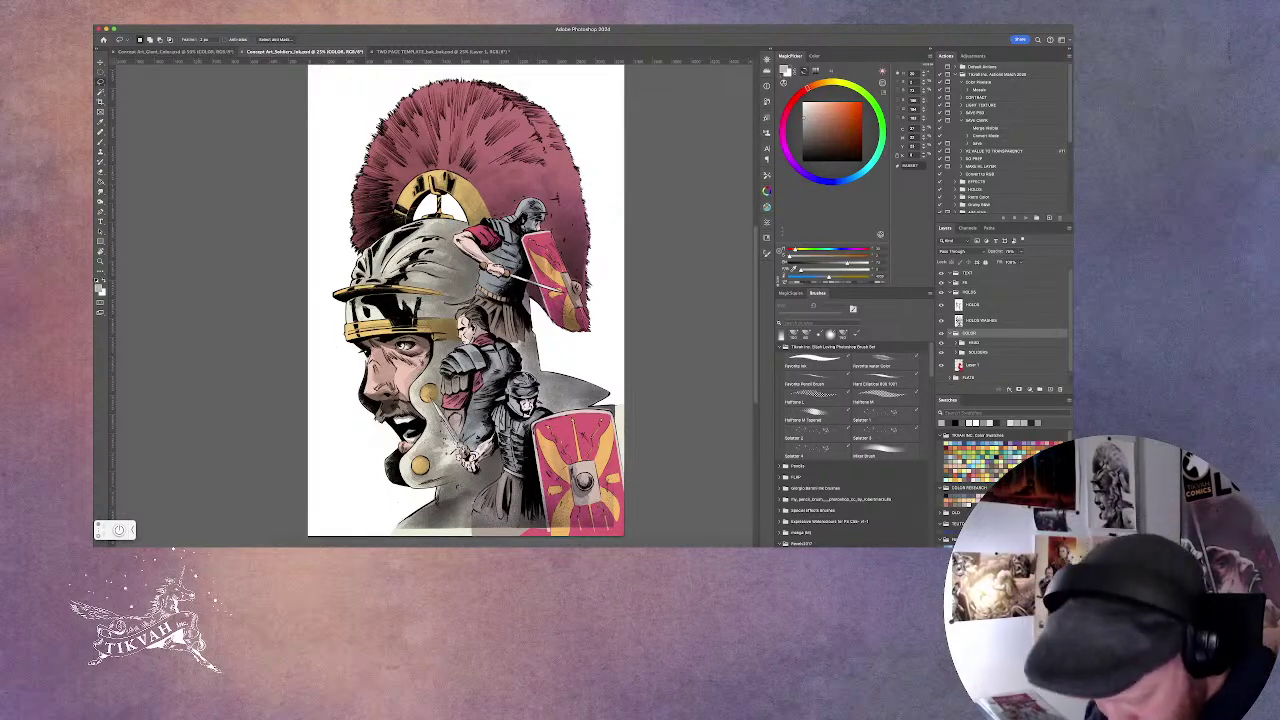
Inspect the large helmet, its crest and the soldier with sword and shield up close at 50% zoom.
scroll(470, 300, up, 2)
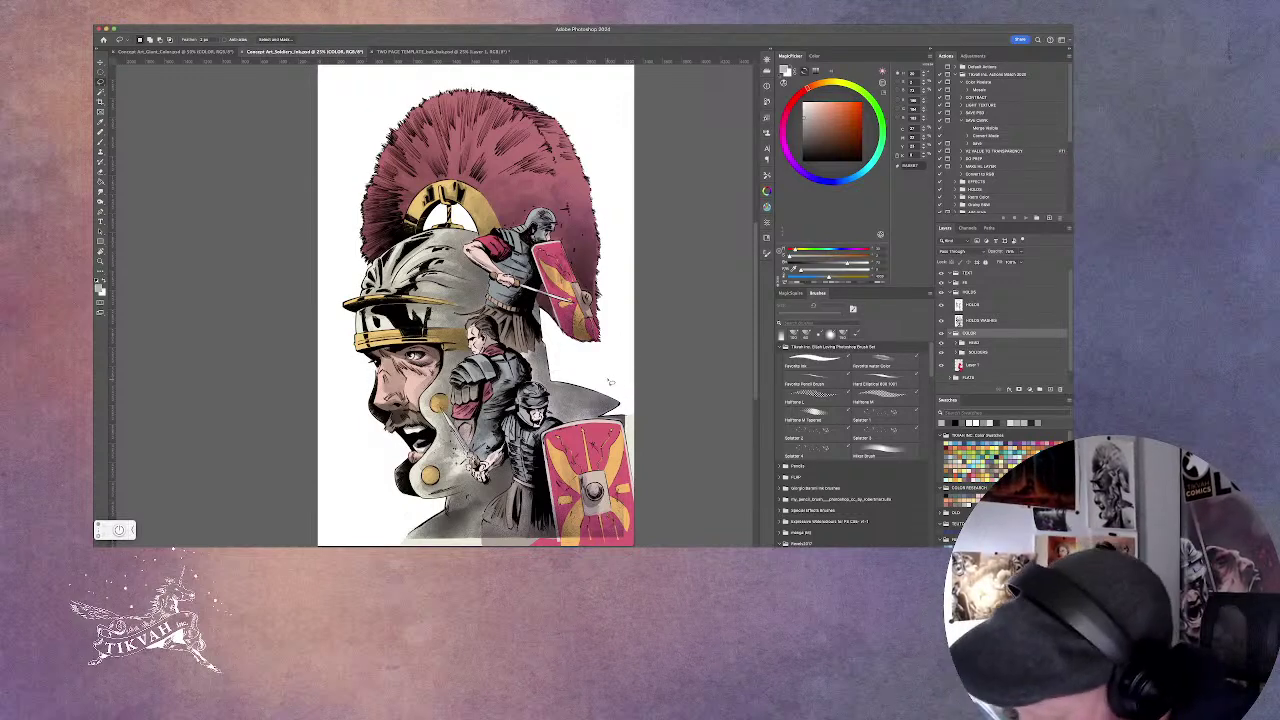
key(super+plus)
key(super+plus)
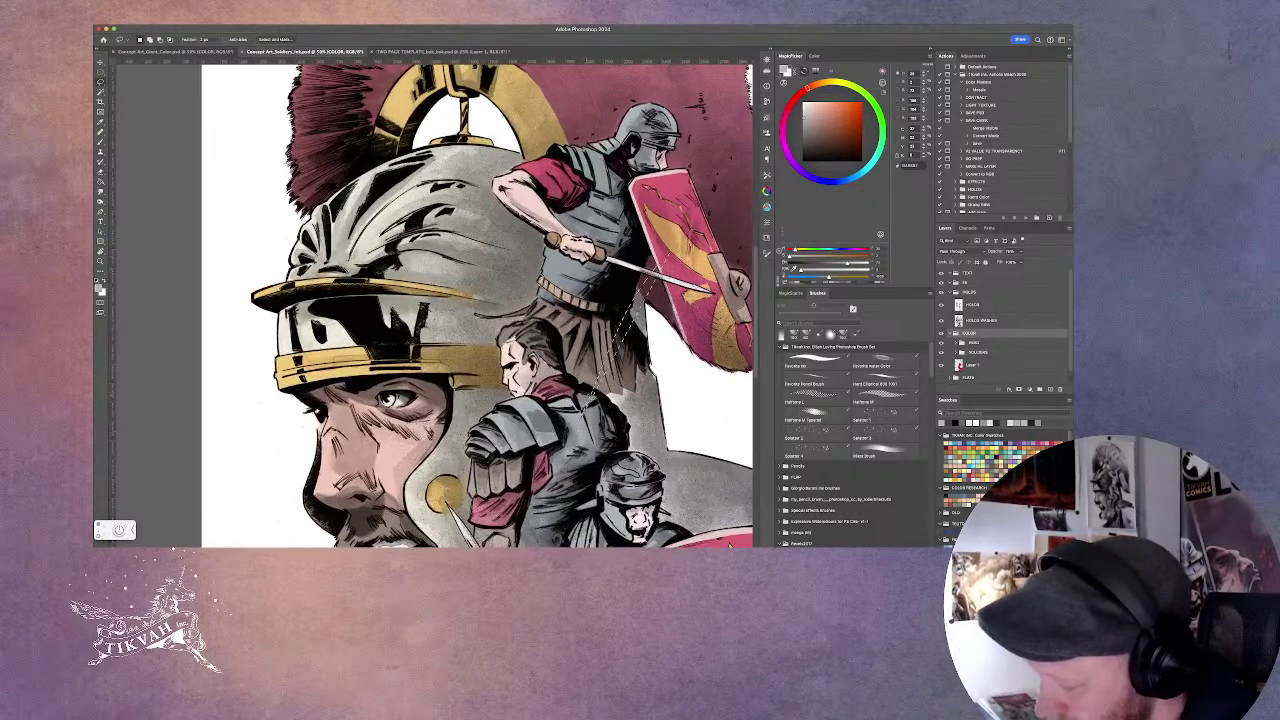
scroll(613, 326, up, 1)
drag(613, 326, 641, 226)
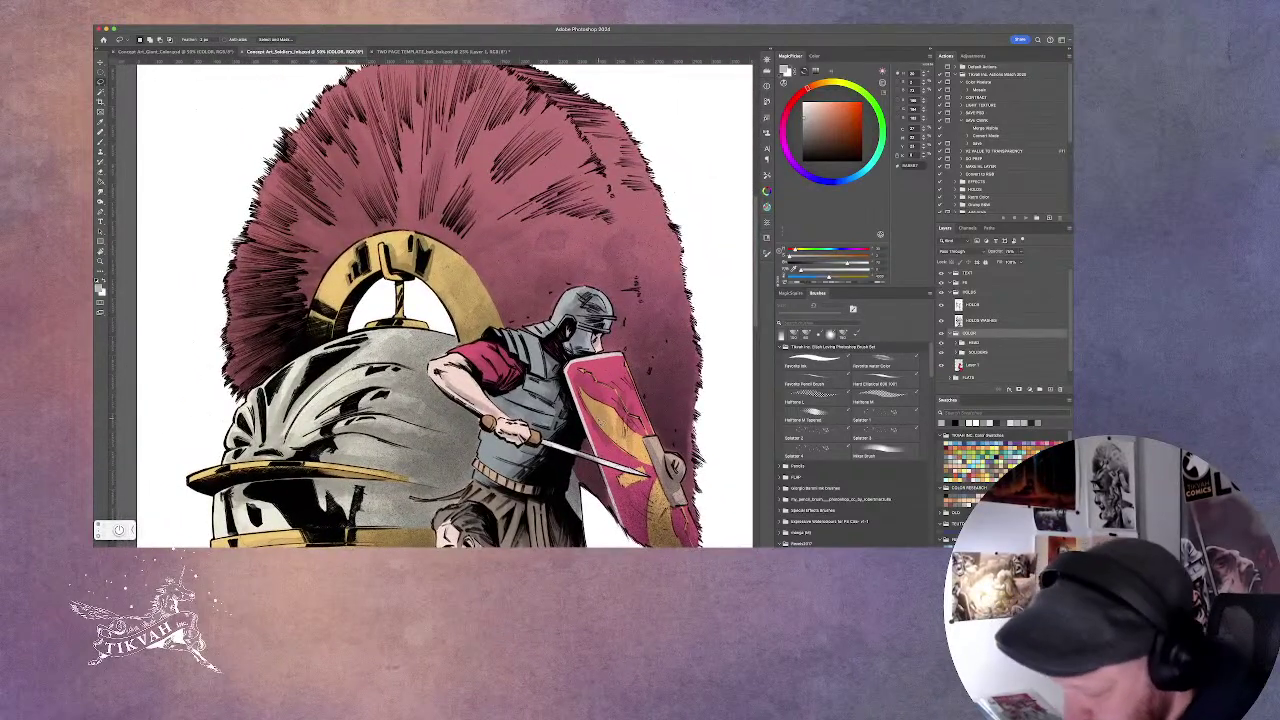
Collapse the HOLDS group, add a new layer above the TEXT group and name it BW.
scroll(445, 305, down, 5)
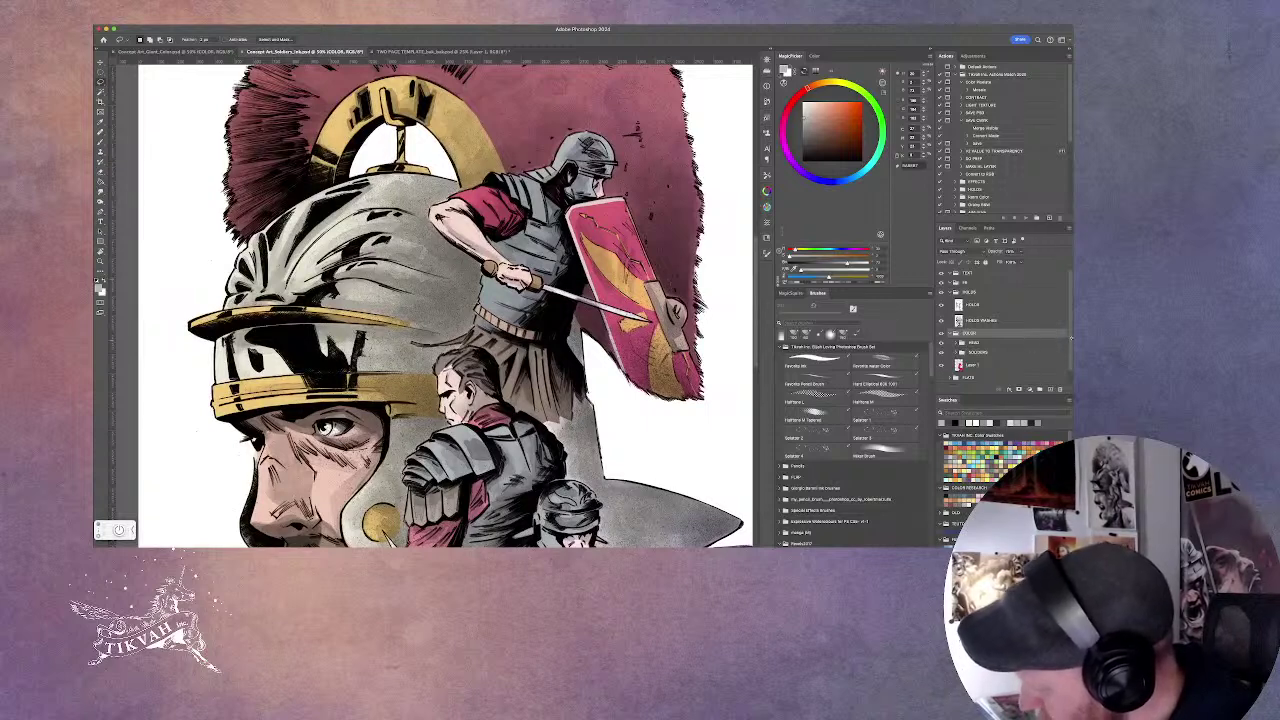
scroll(1071, 338, down, 2)
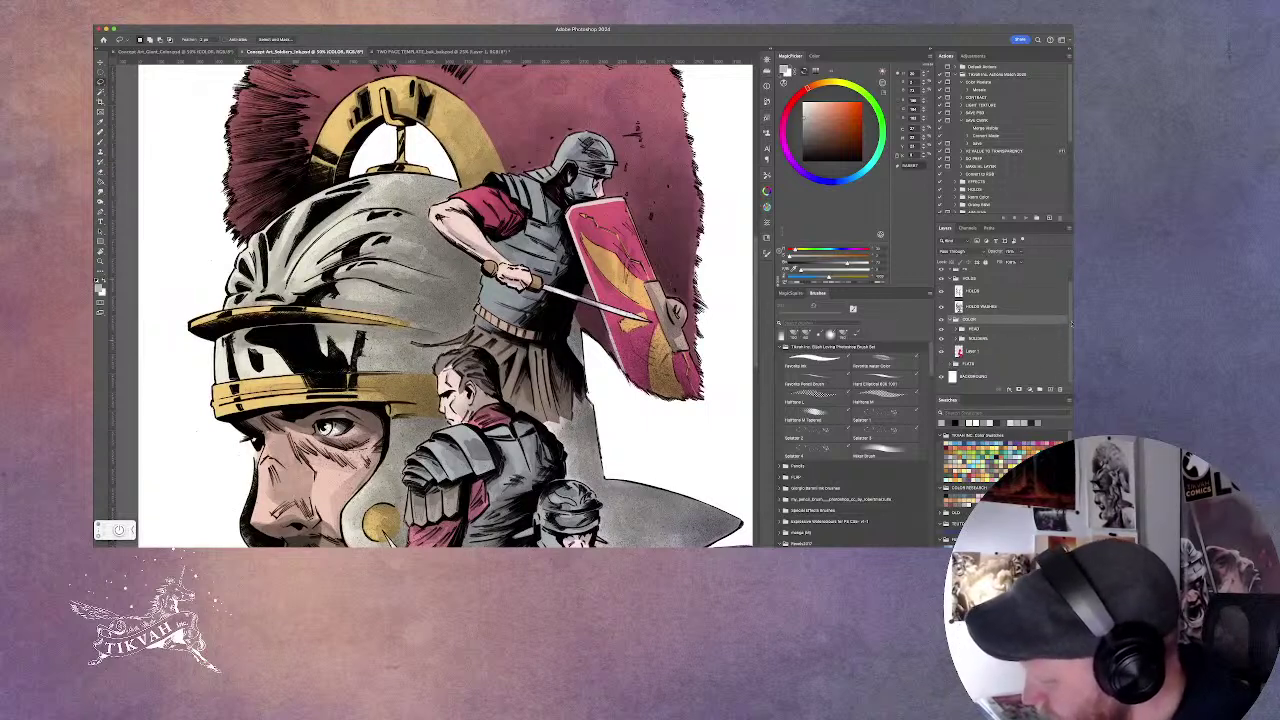
scroll(1071, 320, up, 2)
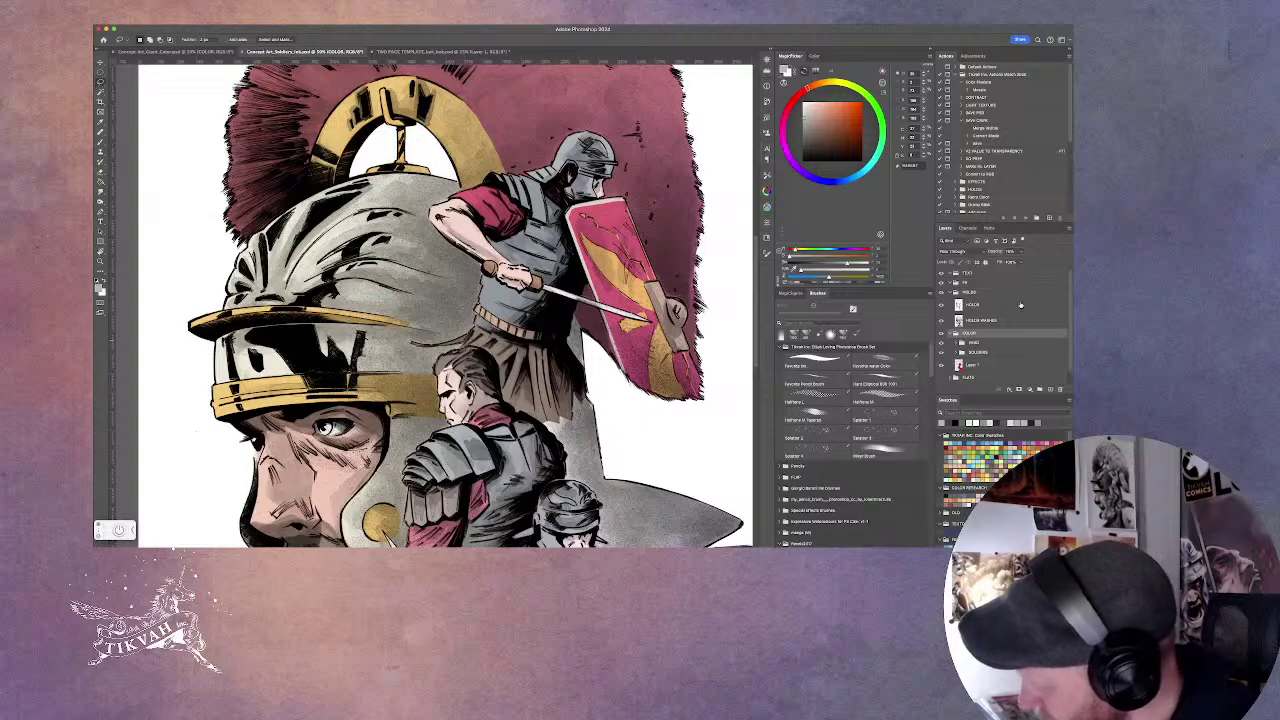
click(958, 292)
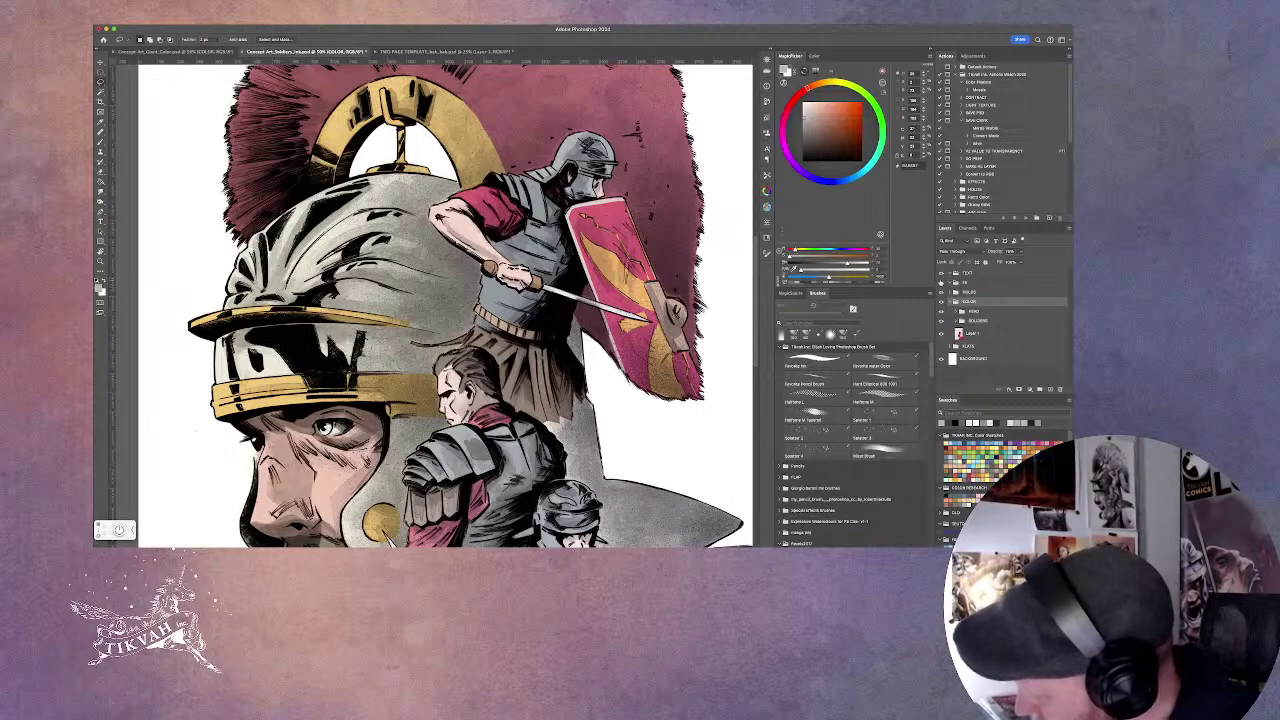
click(991, 274)
click(1057, 389)
drag(985, 287, 967, 269)
drag(970, 285, 958, 268)
double_click(966, 277)
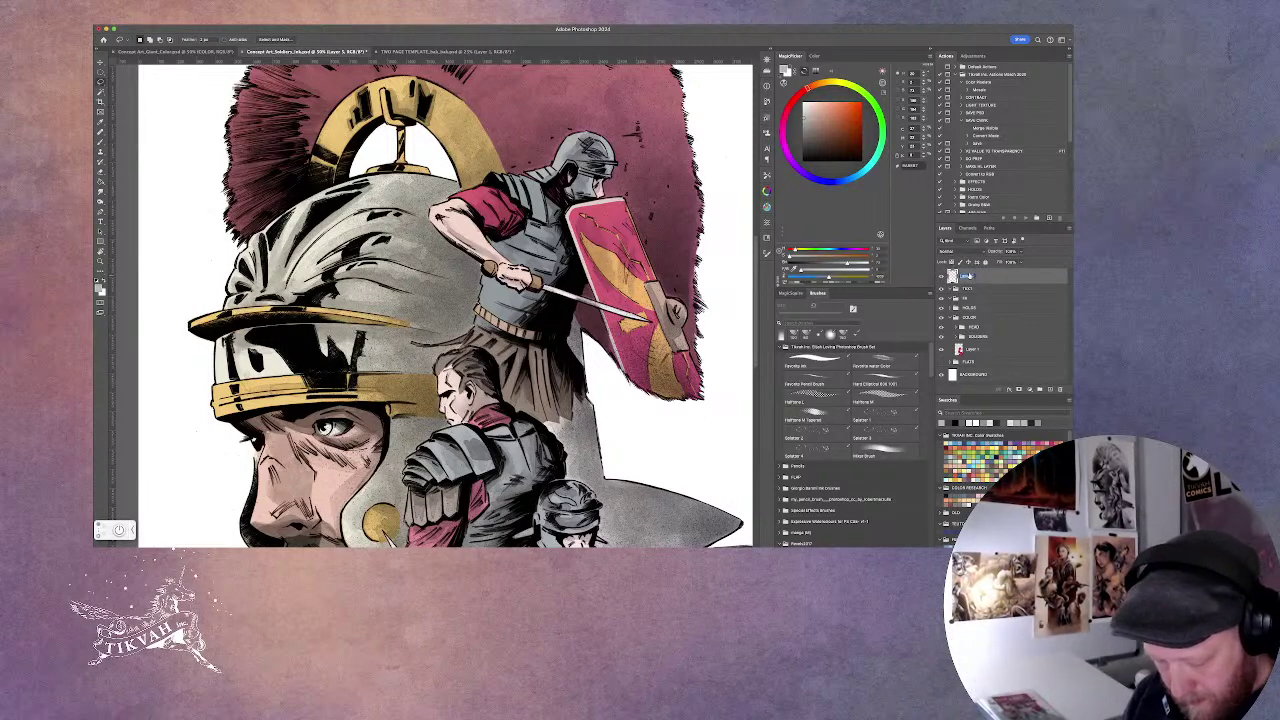
text(A)
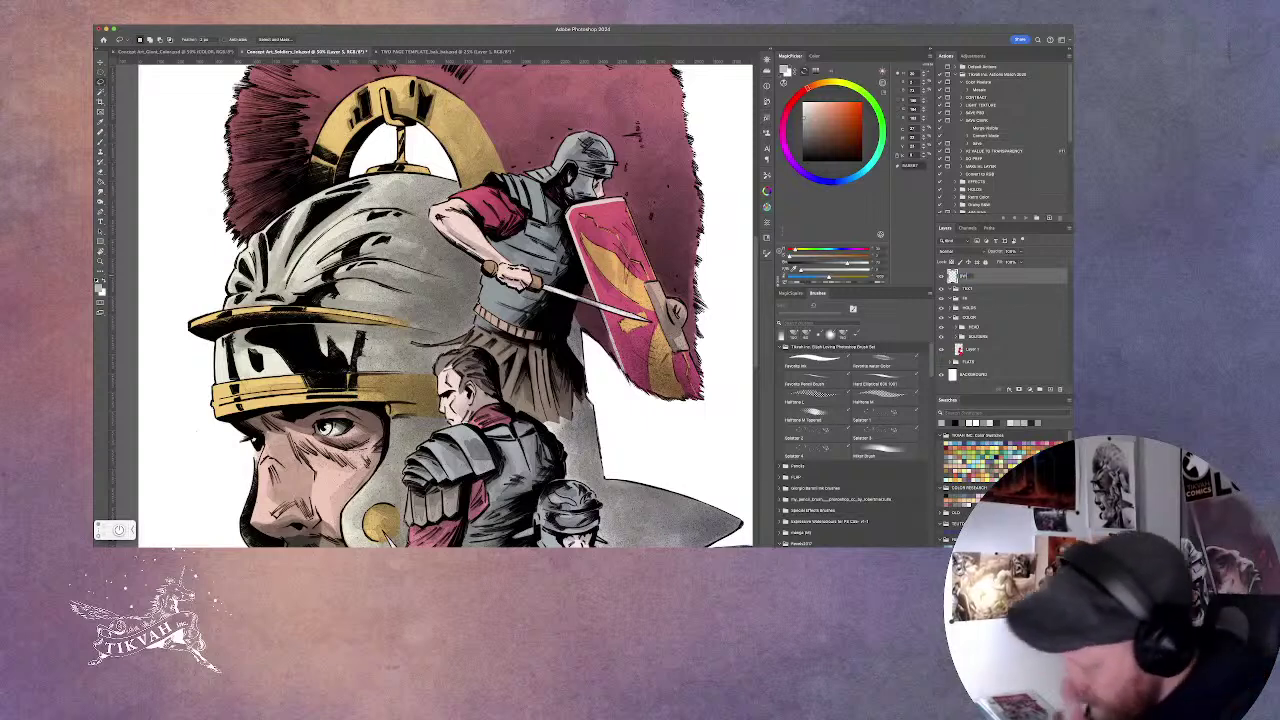
key(Return)
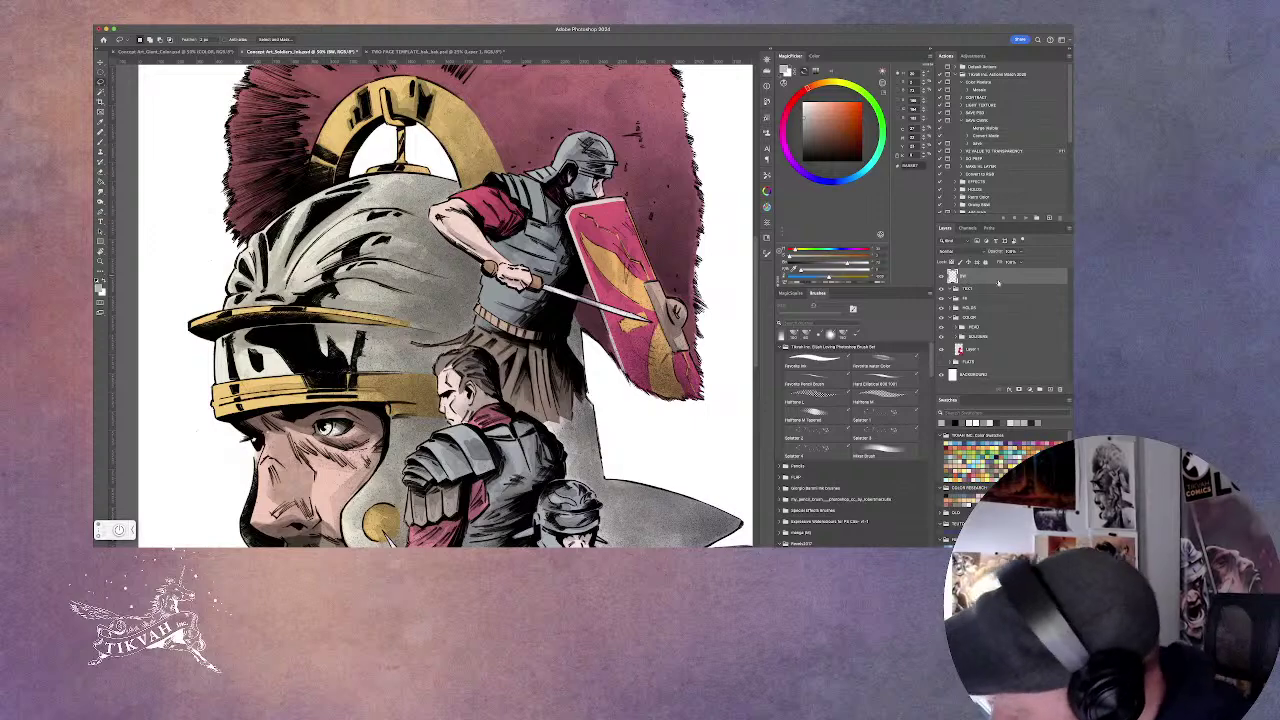
Select the entire canvas, fill the BW layer with black and set its blending mode to Hue.
key(super+minus)
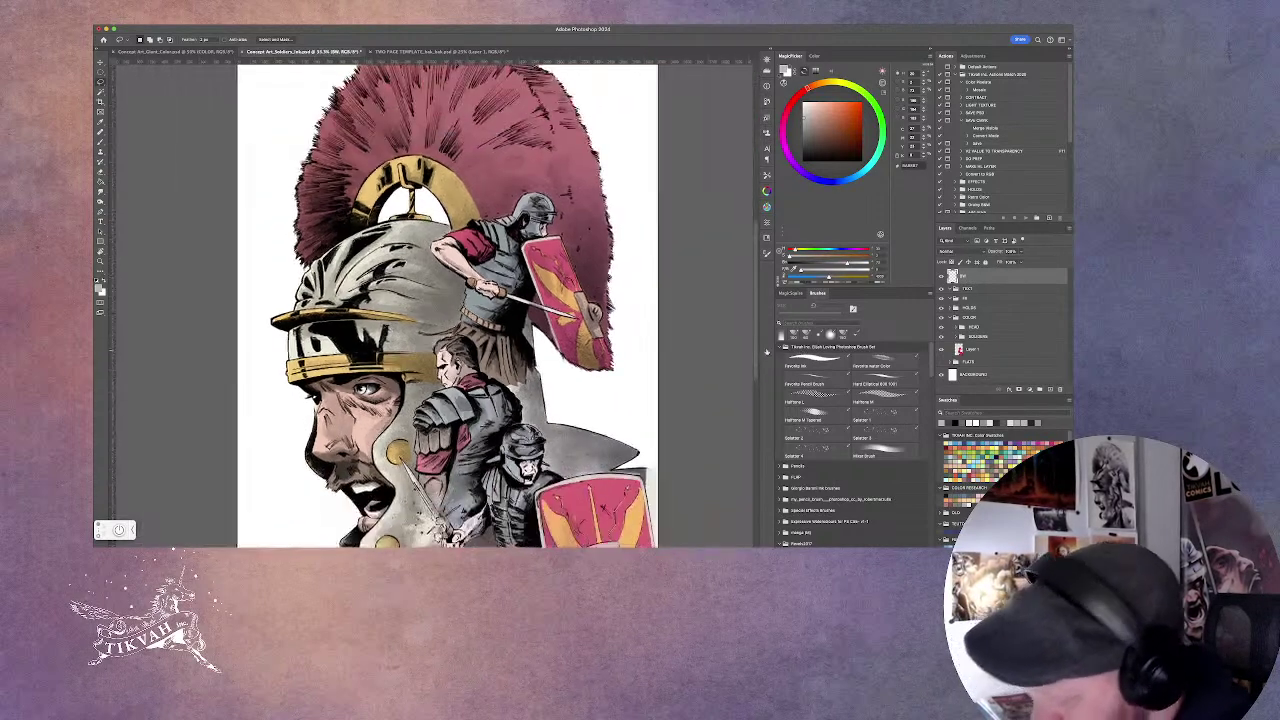
key(super+a)
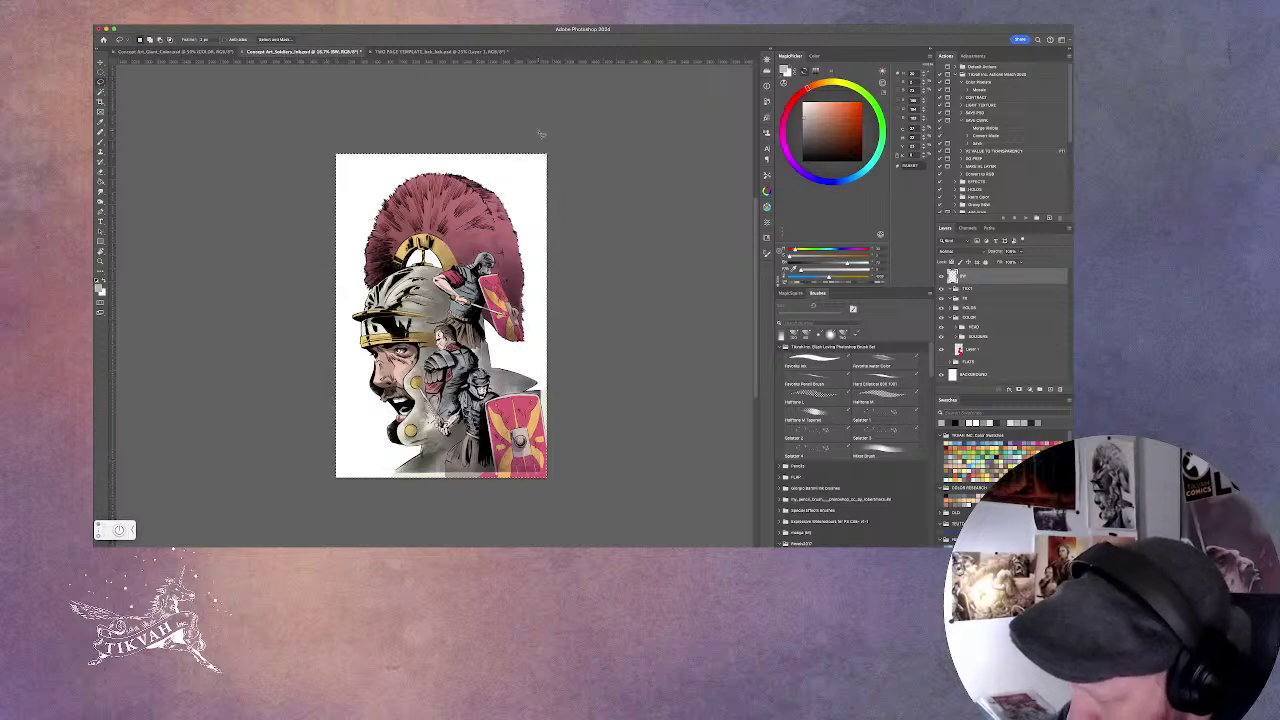
key(ctrl+Tab)
key(ctrl+shift+Tab)
key(ctrl+Tab)
key(ctrl+shift+Tab)
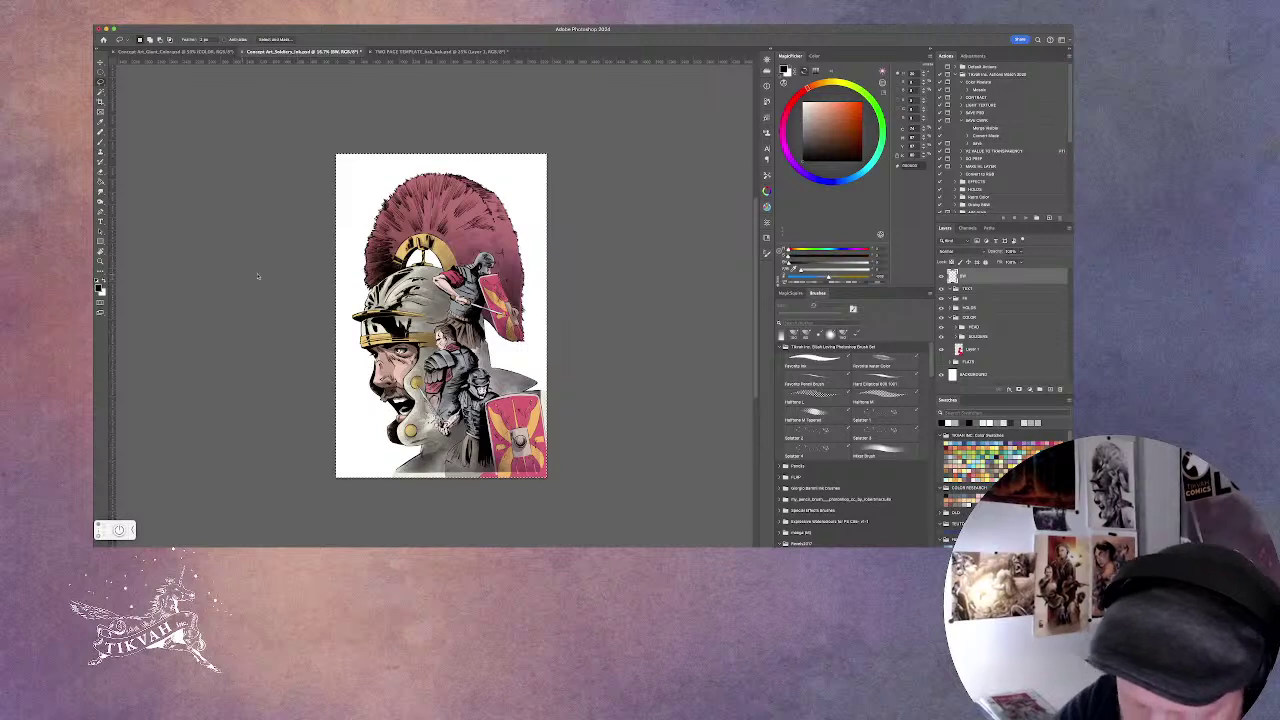
key(ctrl+Tab)
key(g)
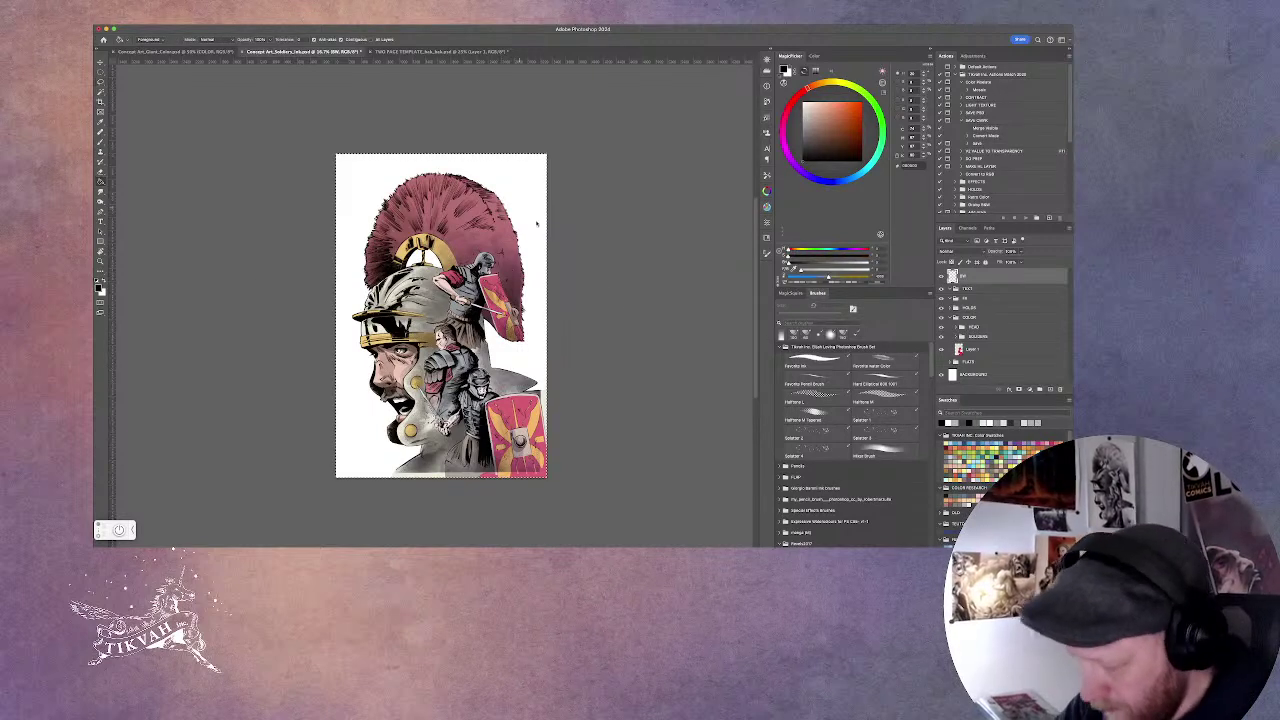
key(ctrl+shift+Tab)
click(531, 210)
click(955, 251)
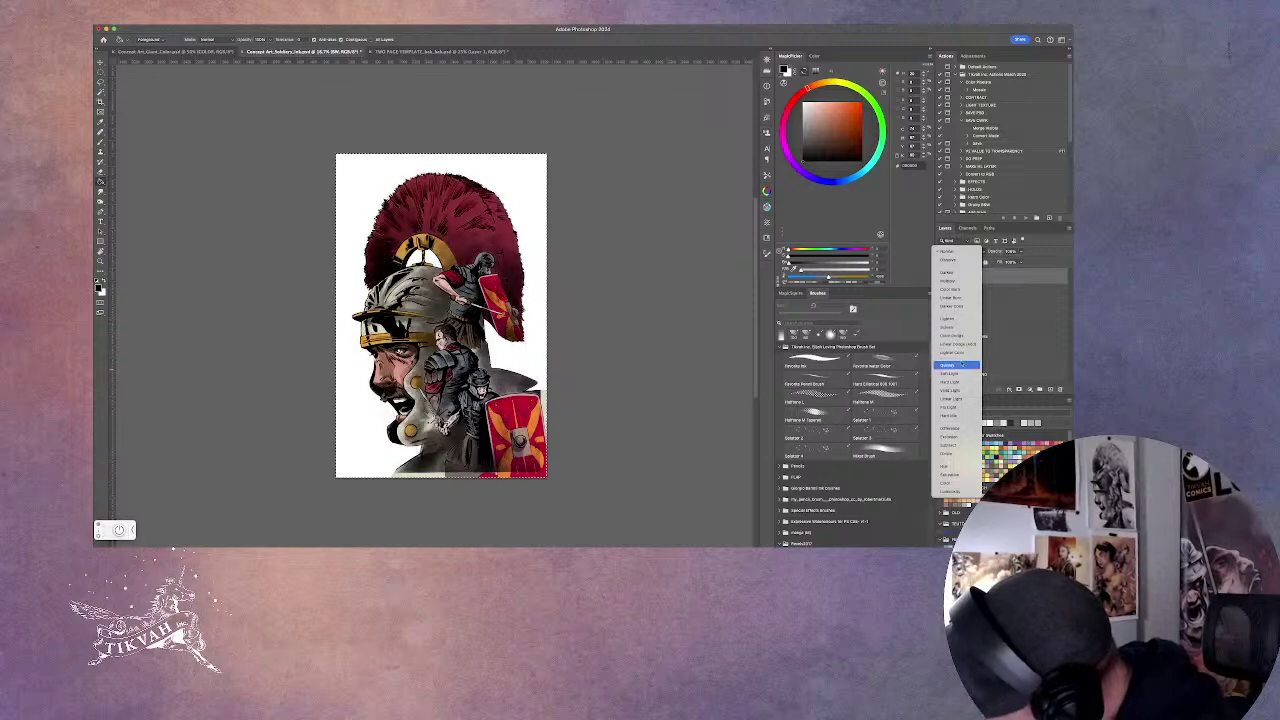
click(952, 467)
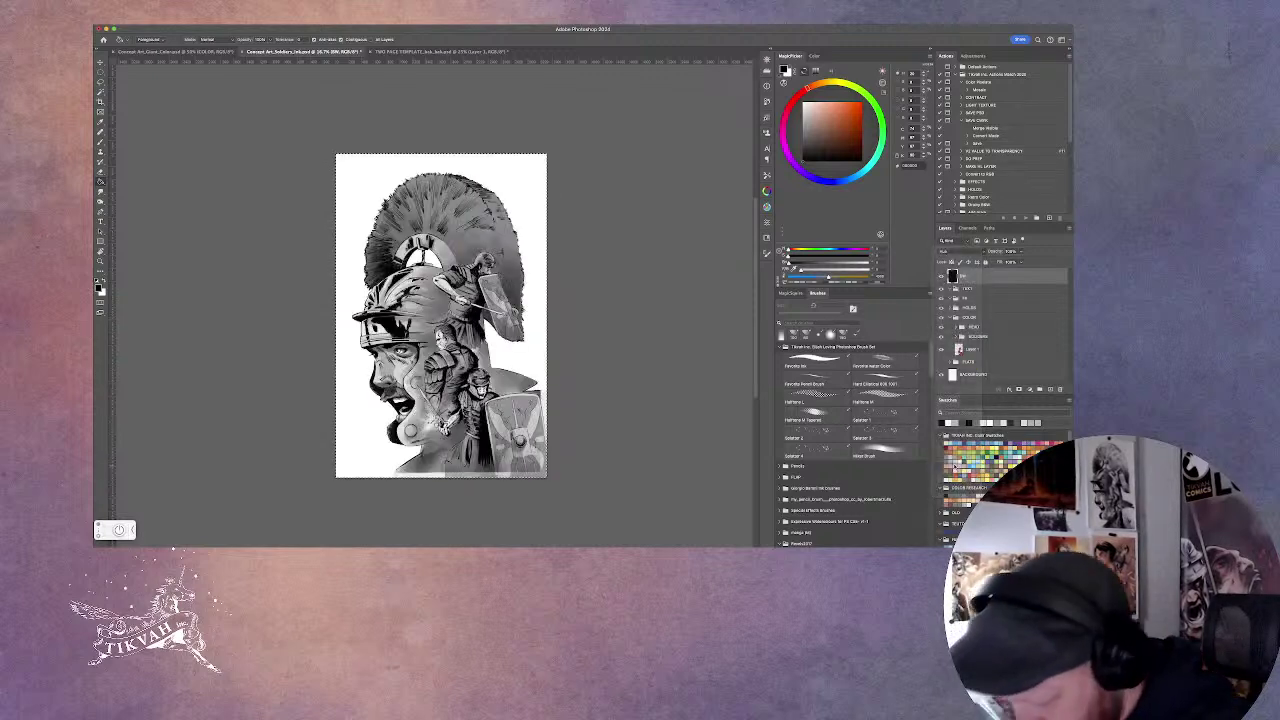
Check the artwork's greyscale values with the COLOR group hidden and then shown again.
key(super+equal)
key(super+equal)
key(super+minus)
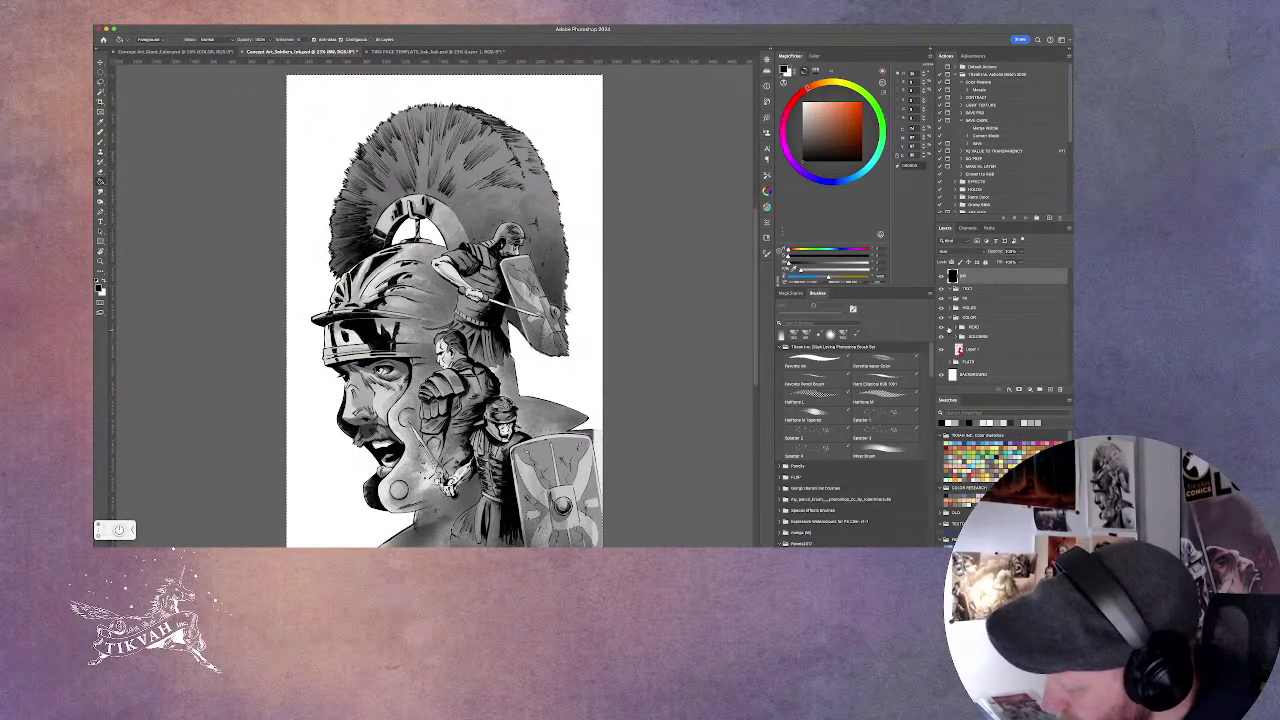
click(941, 318)
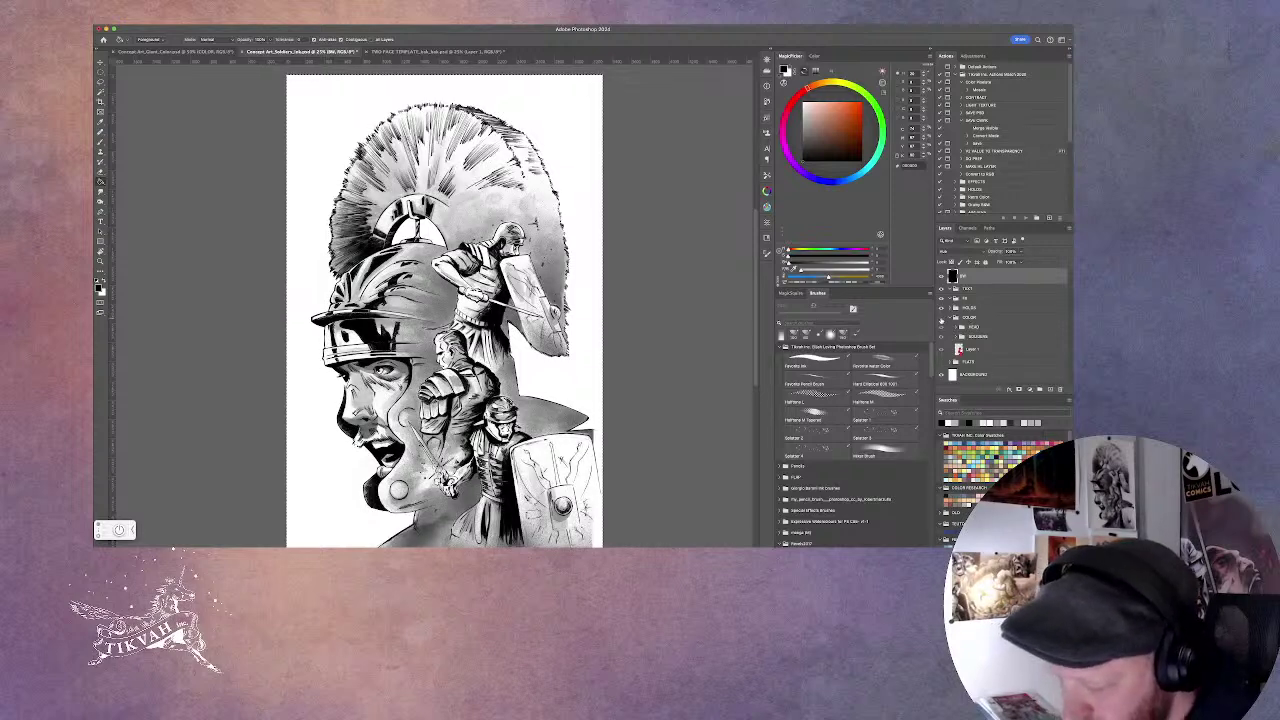
click(941, 318)
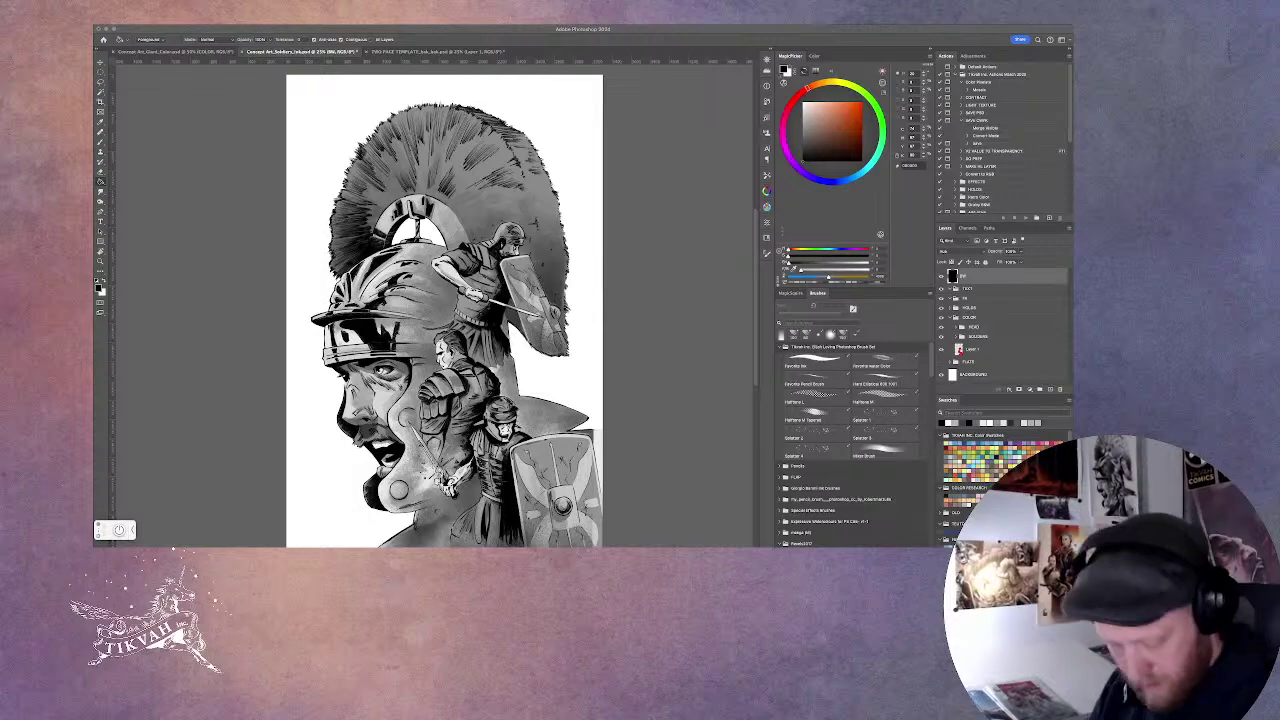
Bring up the campaign page in the browser, minimise that window and return to the soldiers art in Photoshop.
key(ctrl+Up)
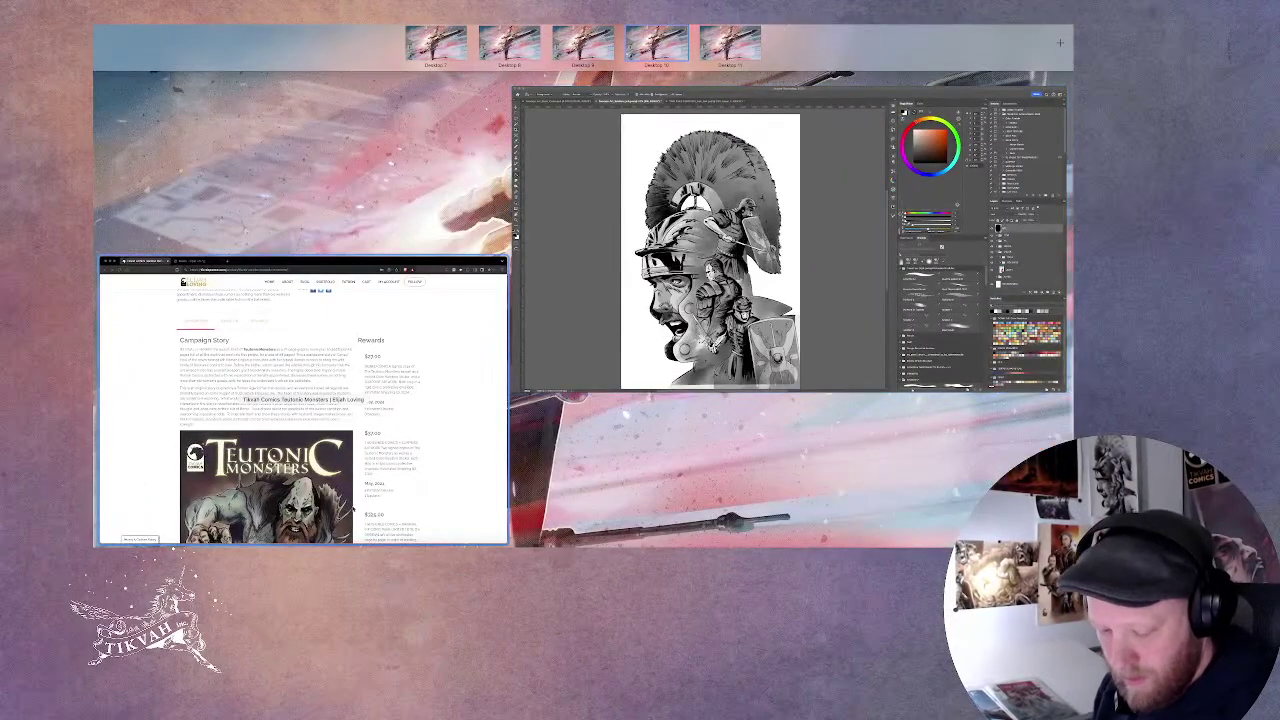
click(352, 510)
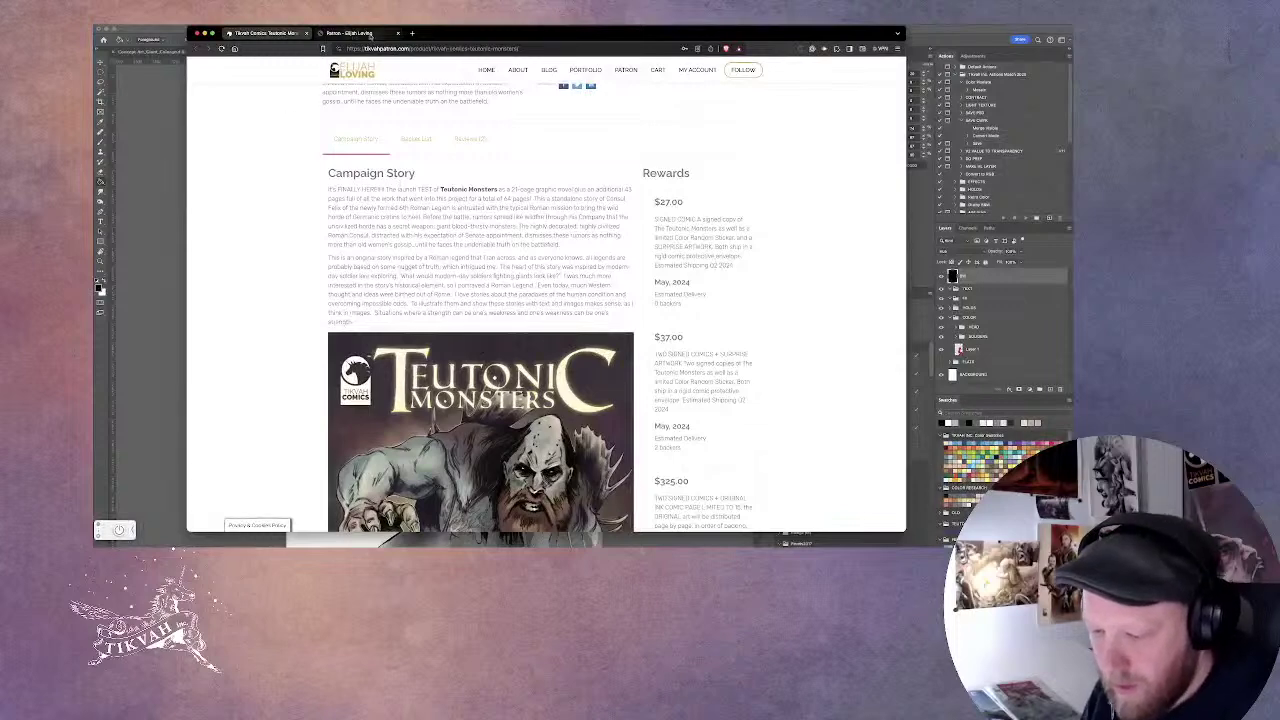
click(204, 33)
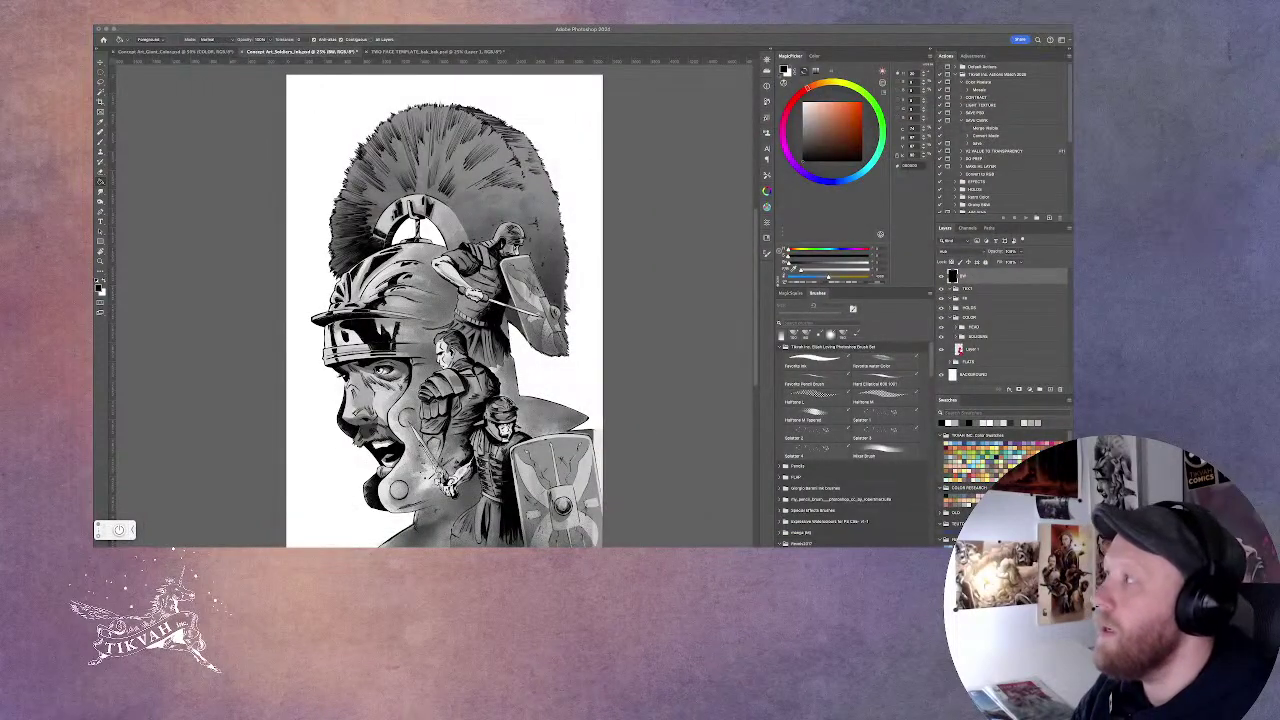
key(ctrl+Up)
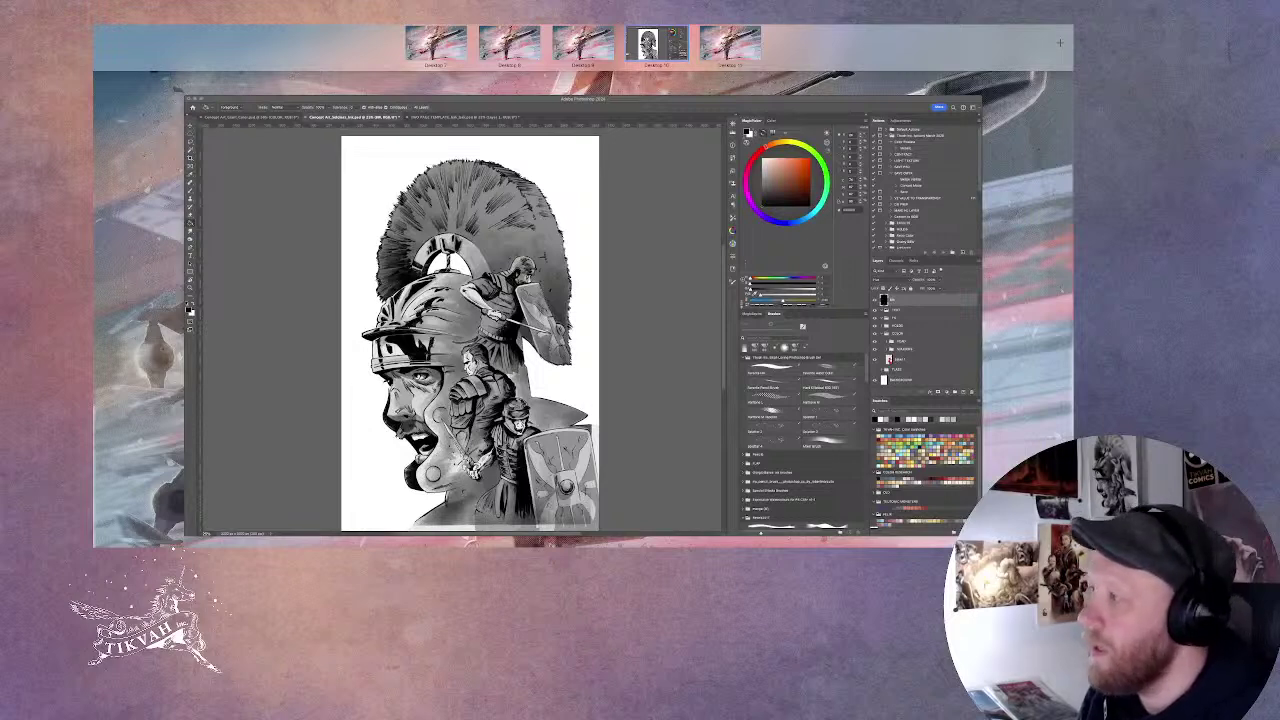
key(ctrl+Up)
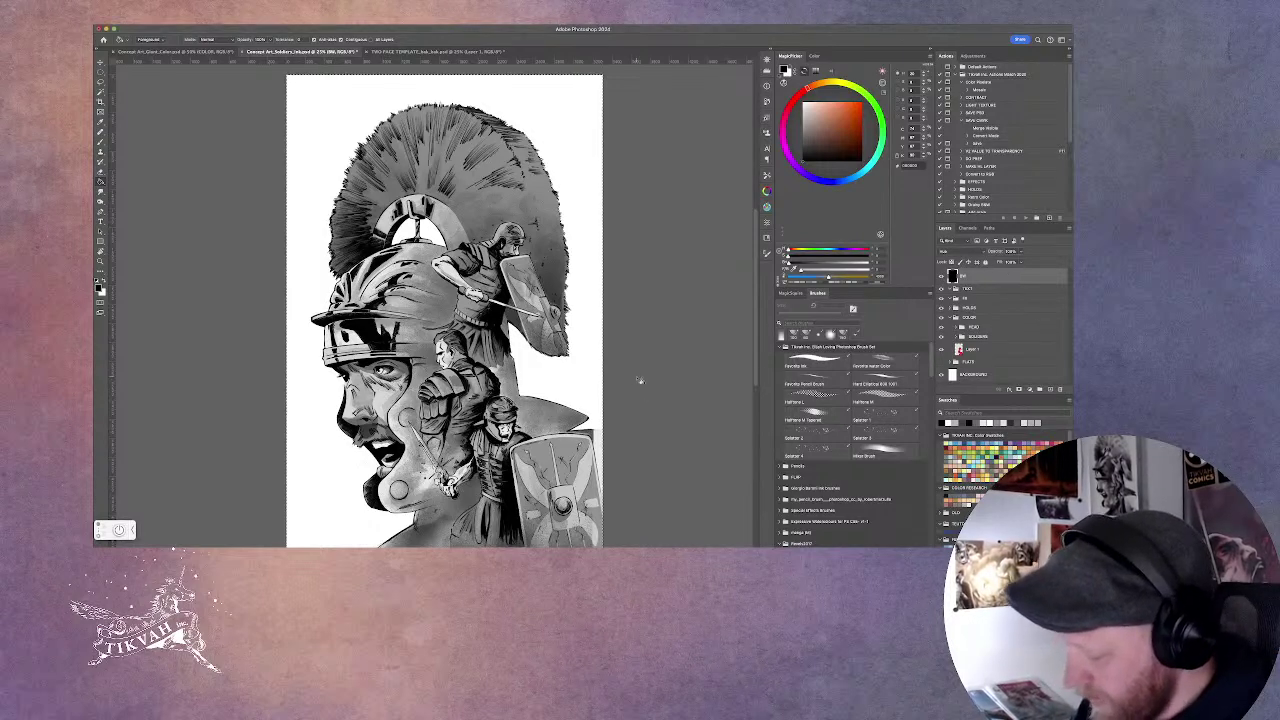
Inspect the greyscale soldiers art closer up, from the large shield to the helmet crest.
key(super+equal)
drag(641, 380, 637, 279)
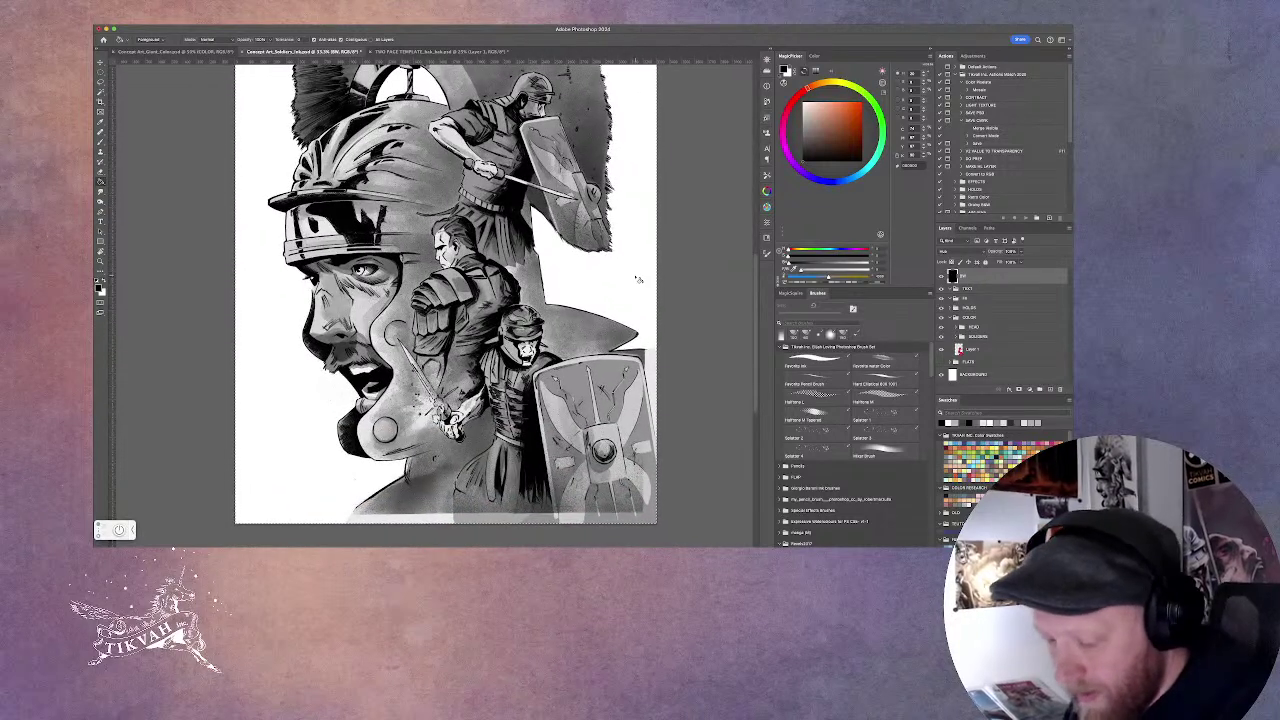
drag(638, 279, 698, 277)
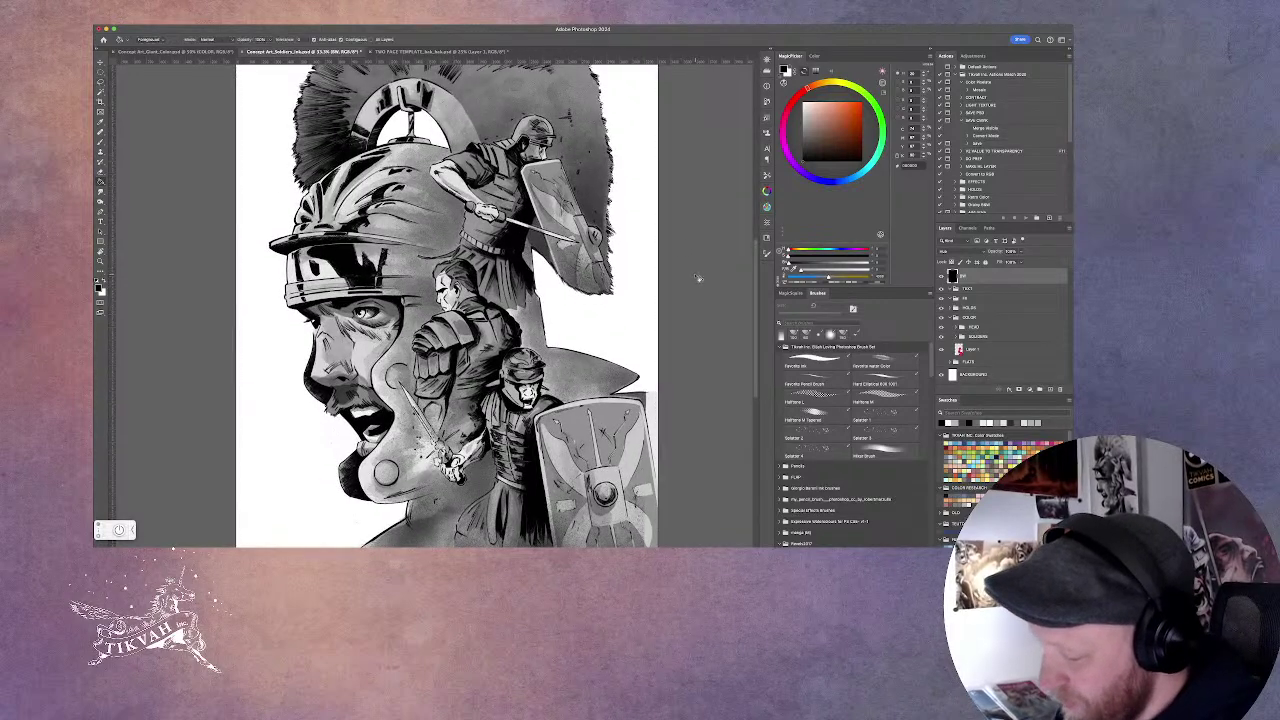
drag(700, 184, 686, 300)
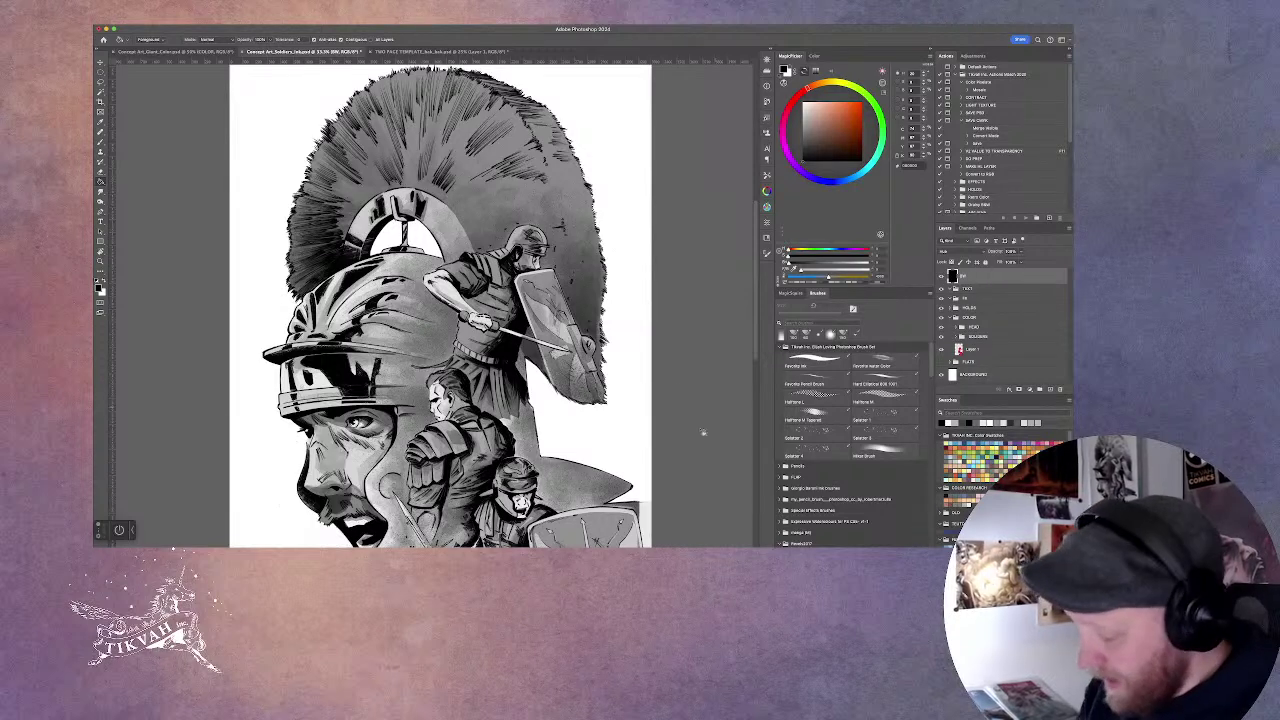
scroll(674, 340, down, 5)
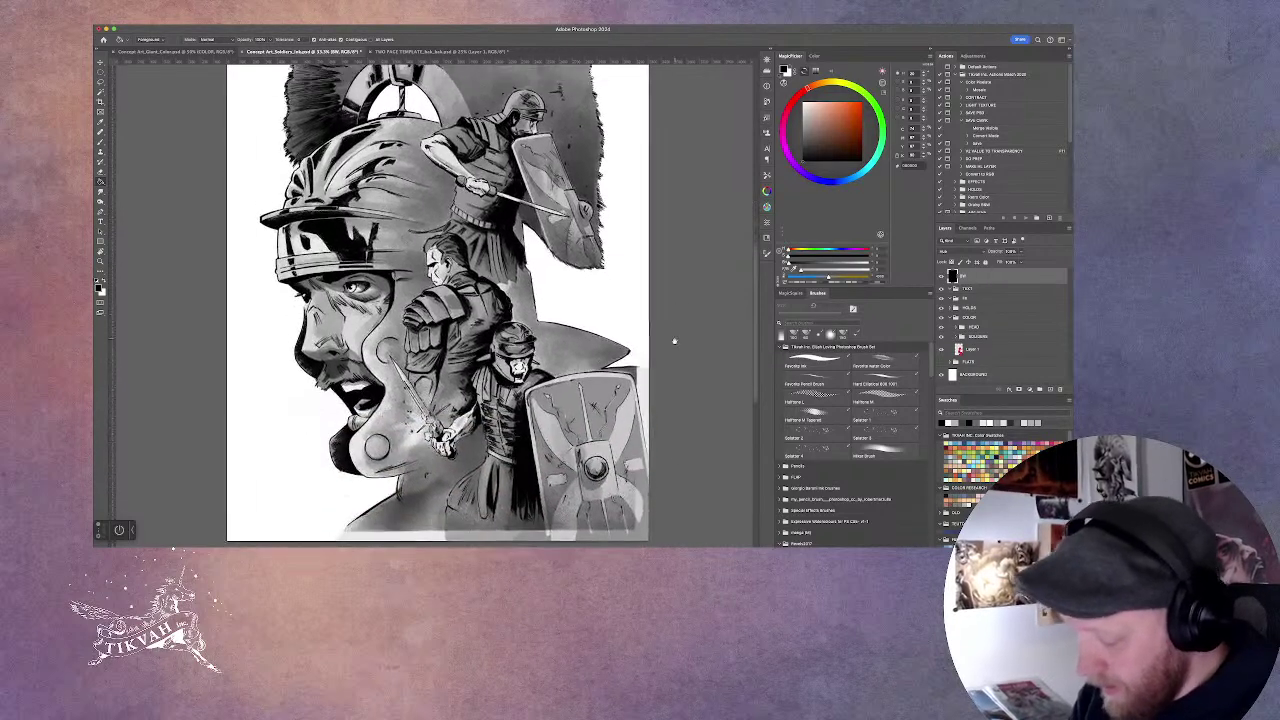
scroll(674, 340, up, 1)
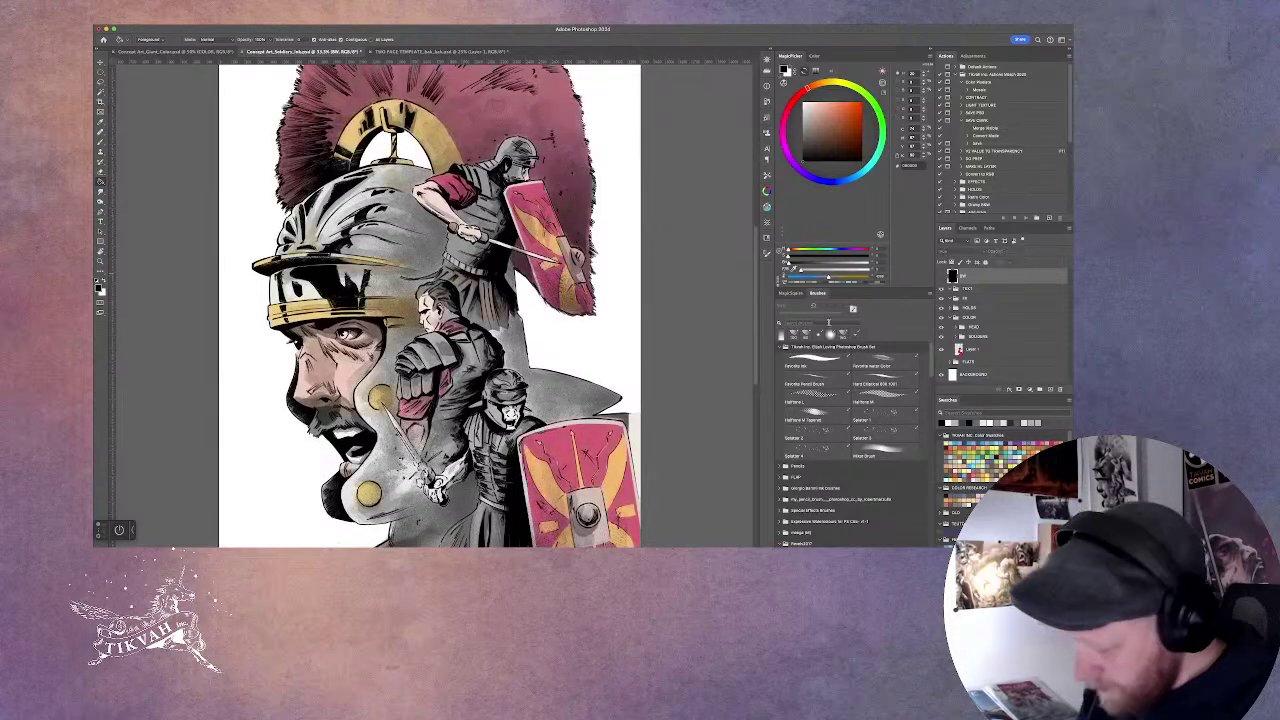
View the full-colour artwork zoomed out and show the BW layer again to compare it in greyscale.
key(super+minus)
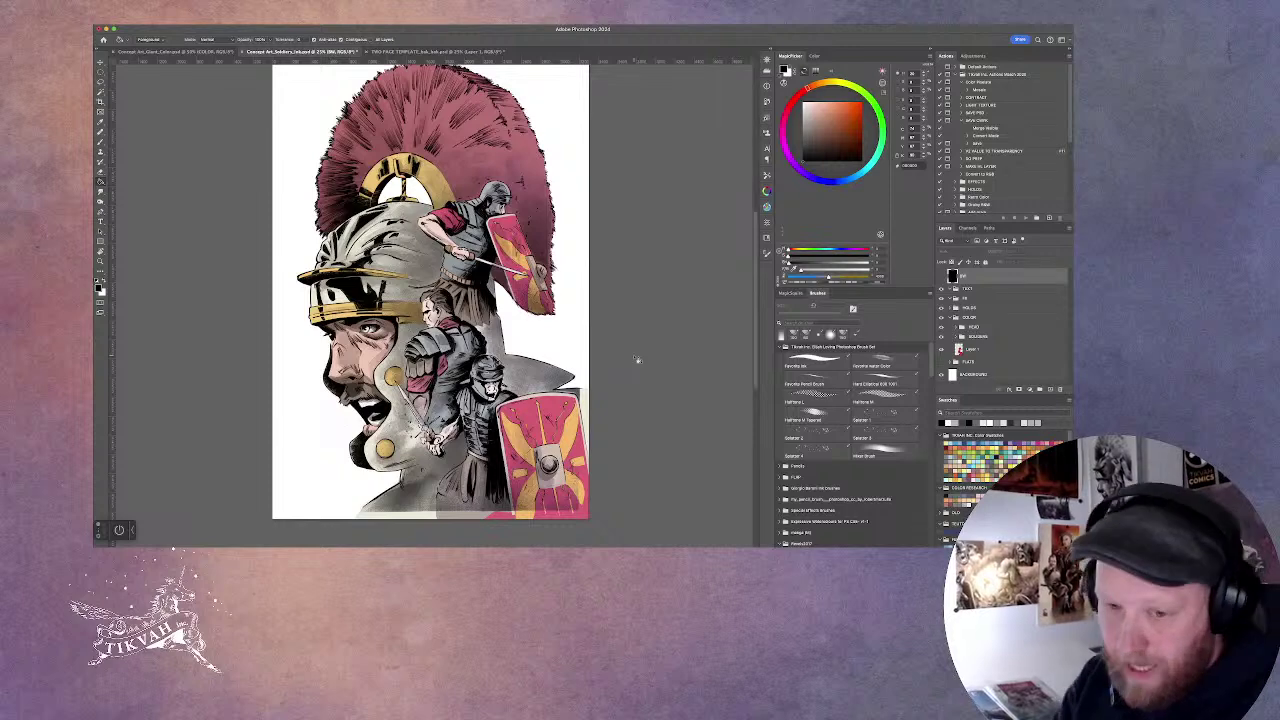
scroll(600, 200, up, 2)
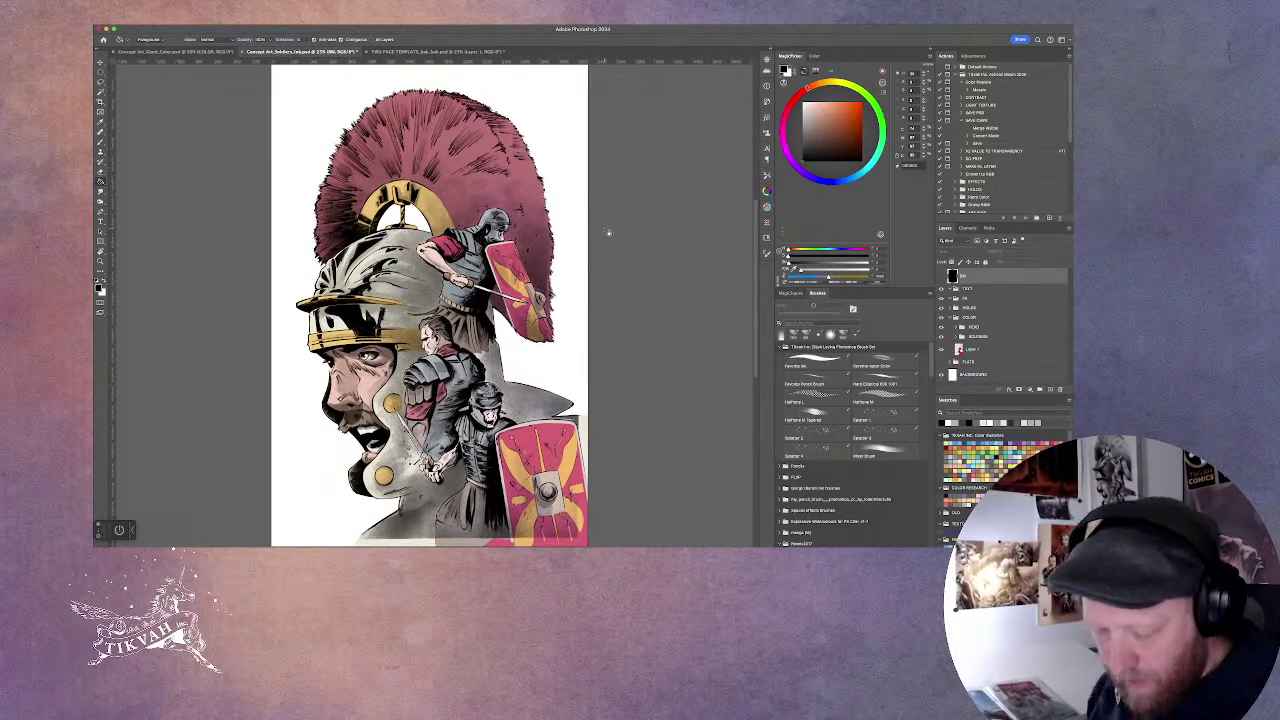
click(941, 279)
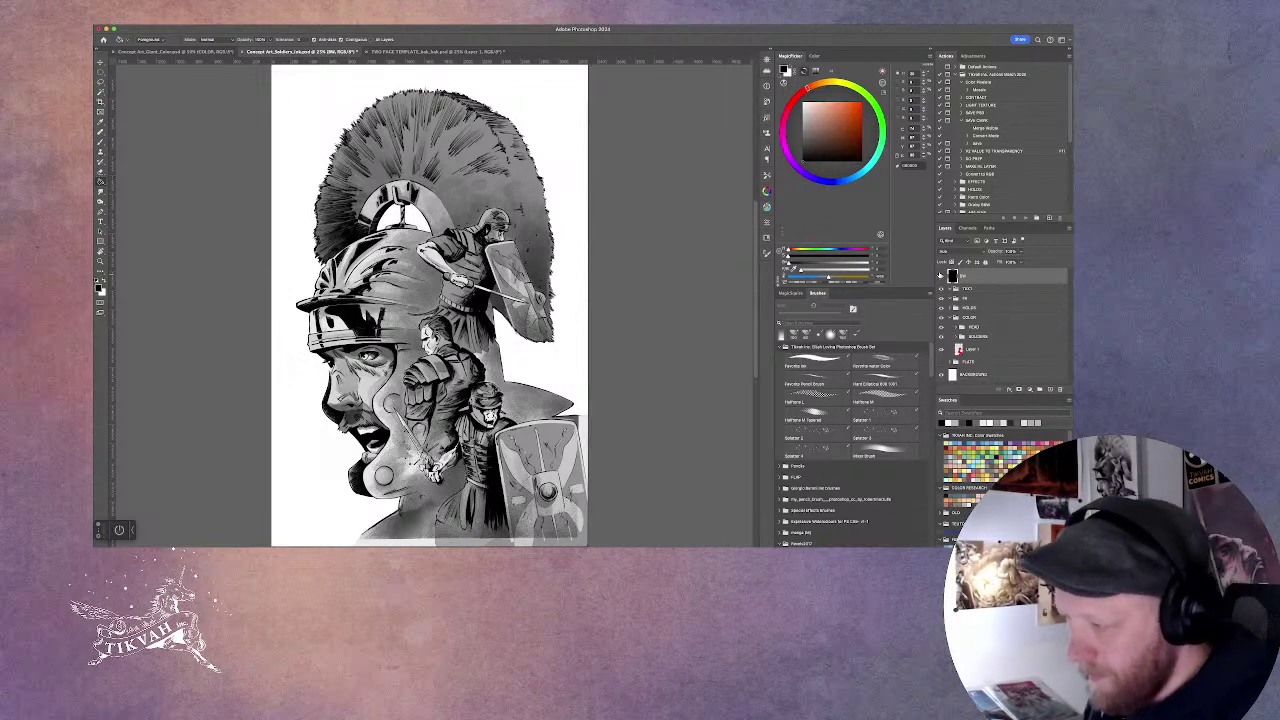
key(super+z)
key(super+z)
key(super+z)
key(super+z)
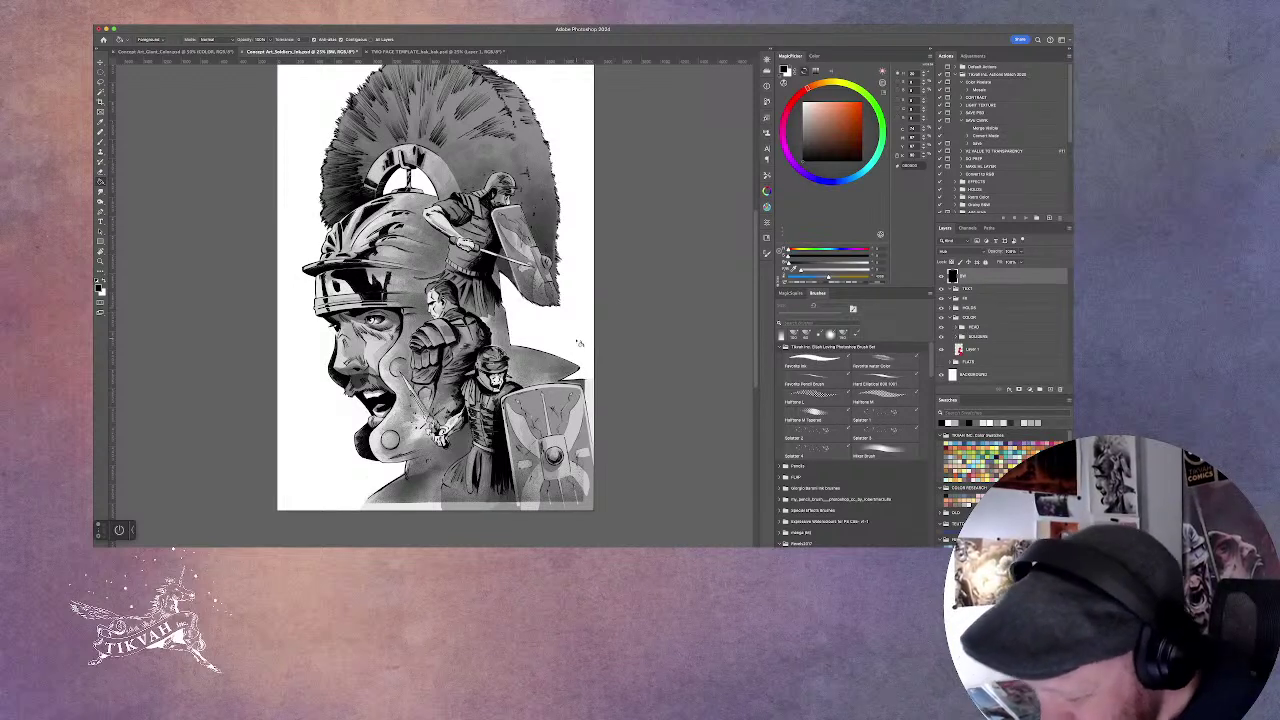
Hide the BW layer and the COLOR group, and look over the inks and washes from the shield to the crest.
key(super+equal)
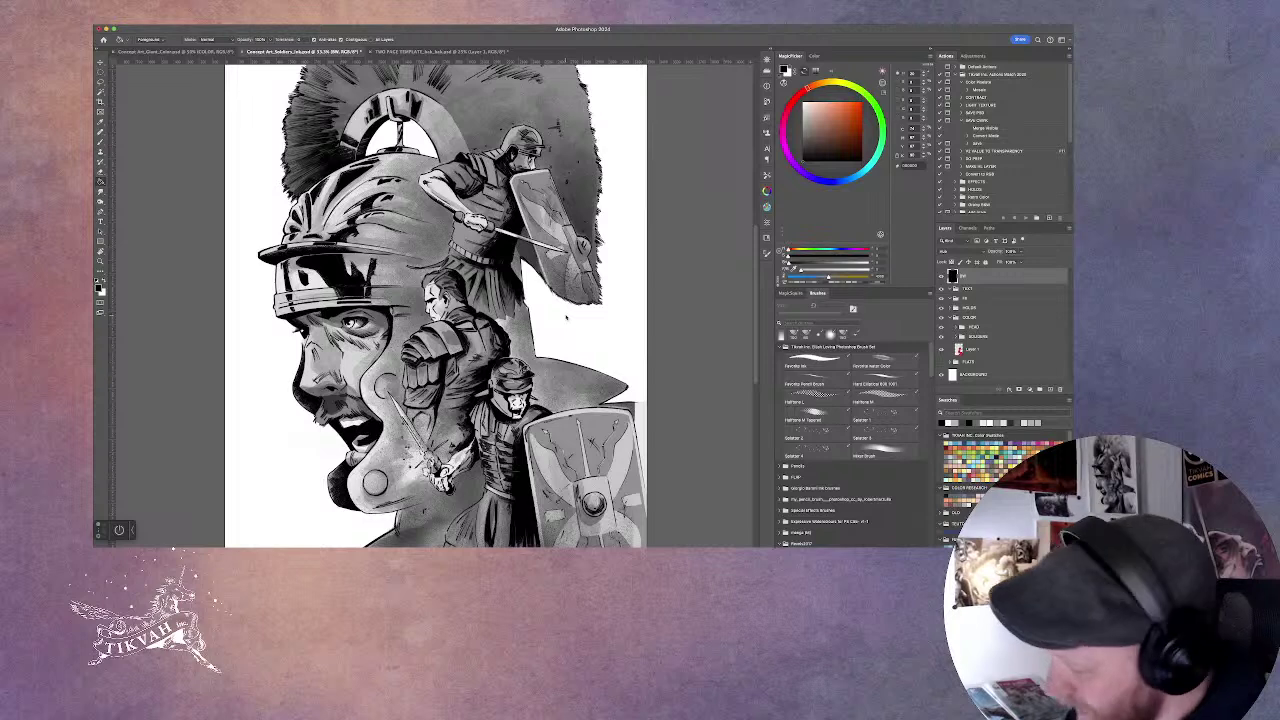
click(942, 278)
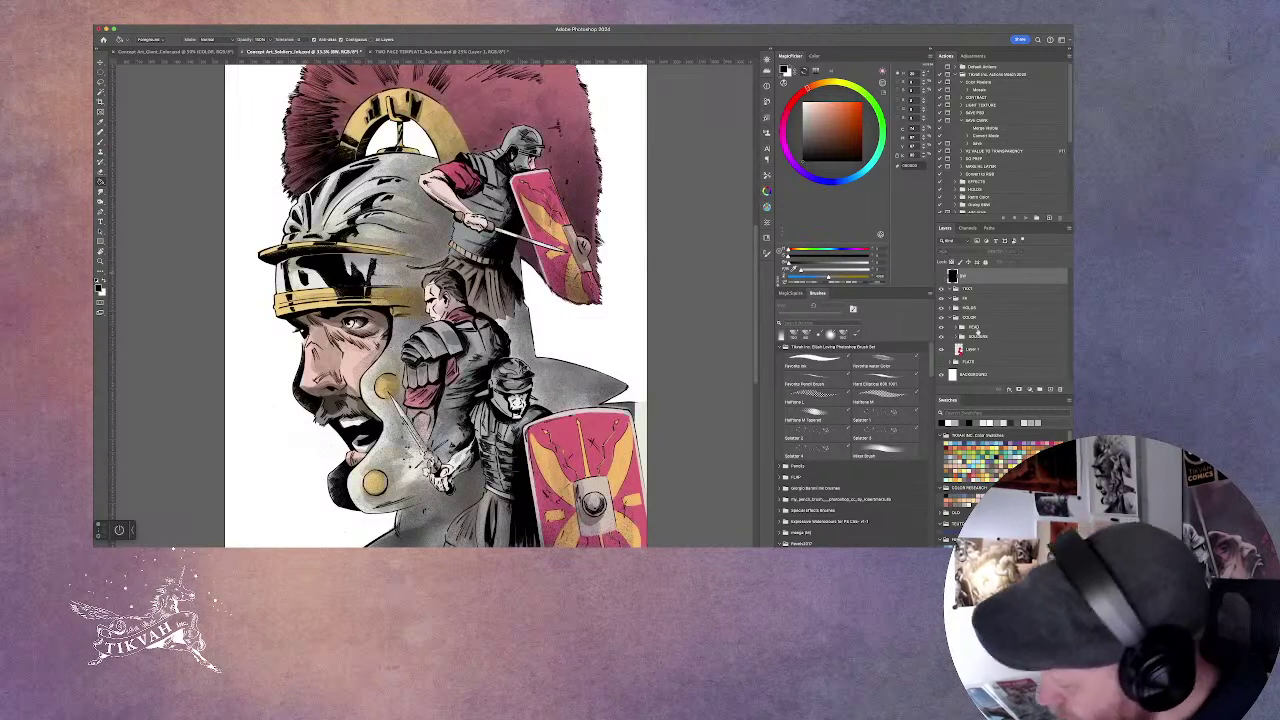
click(942, 278)
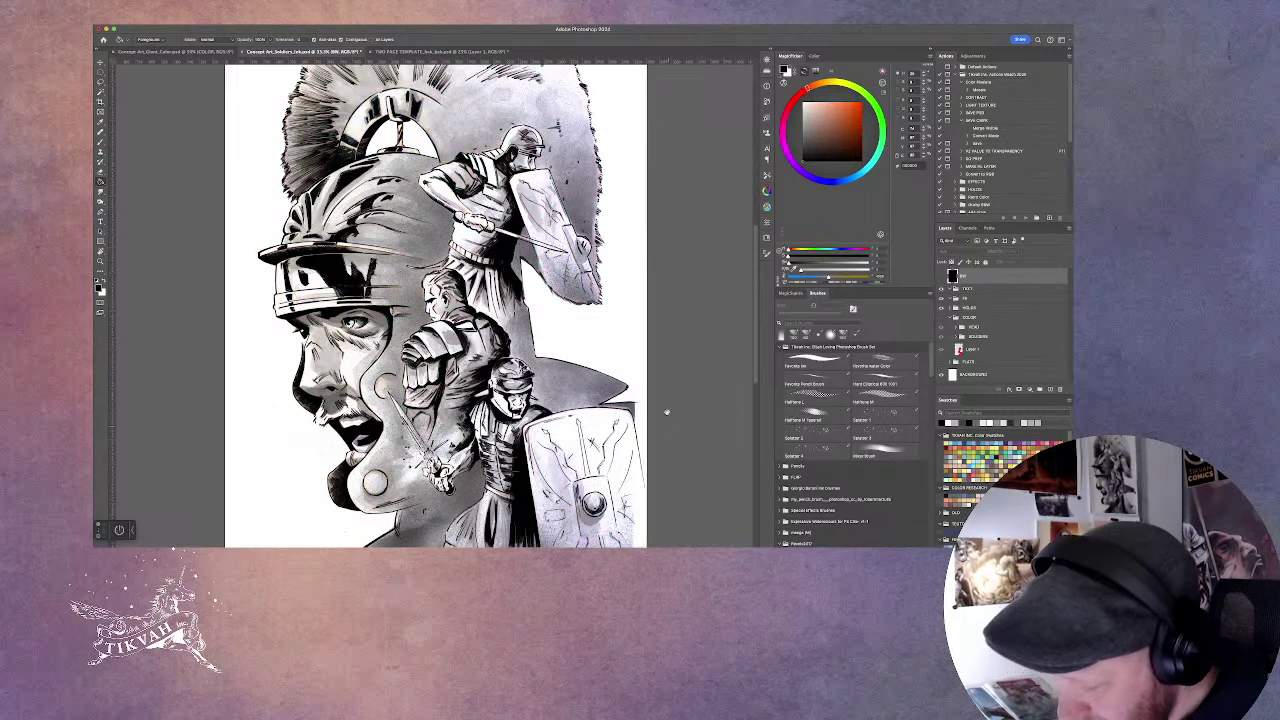
scroll(461, 397, down, 3)
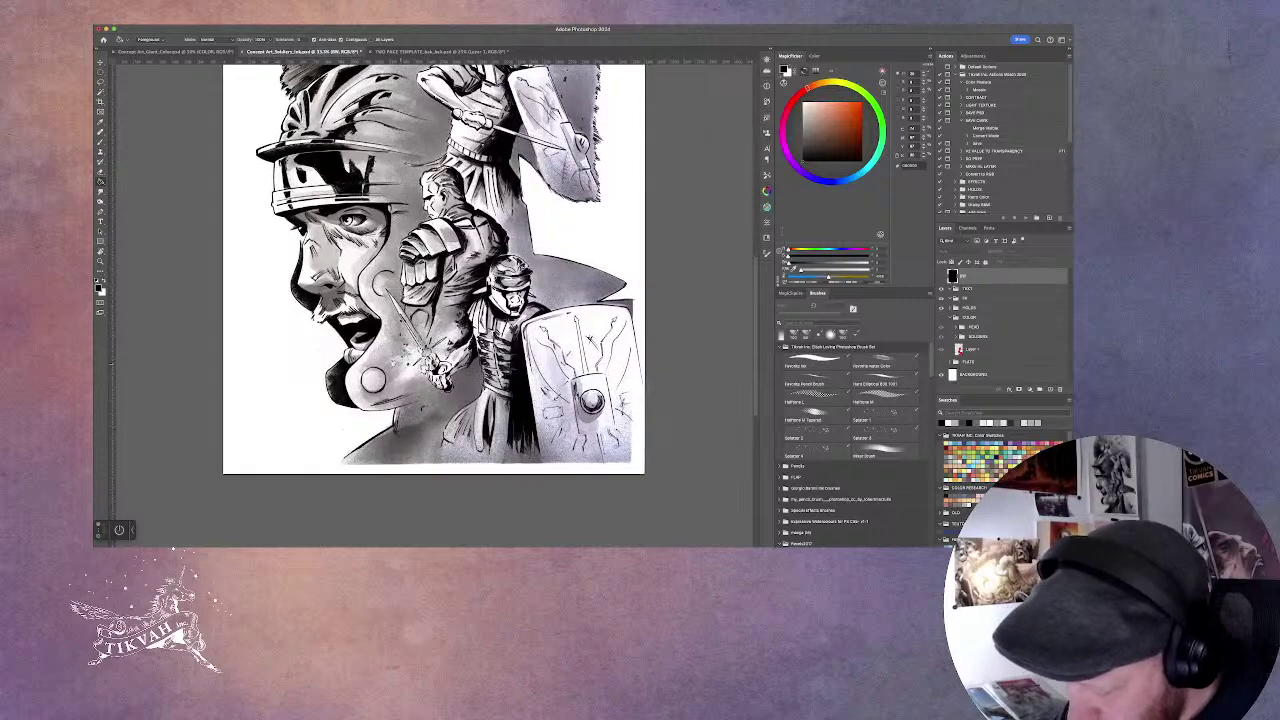
drag(669, 180, 648, 285)
scroll(660, 240, up, 3)
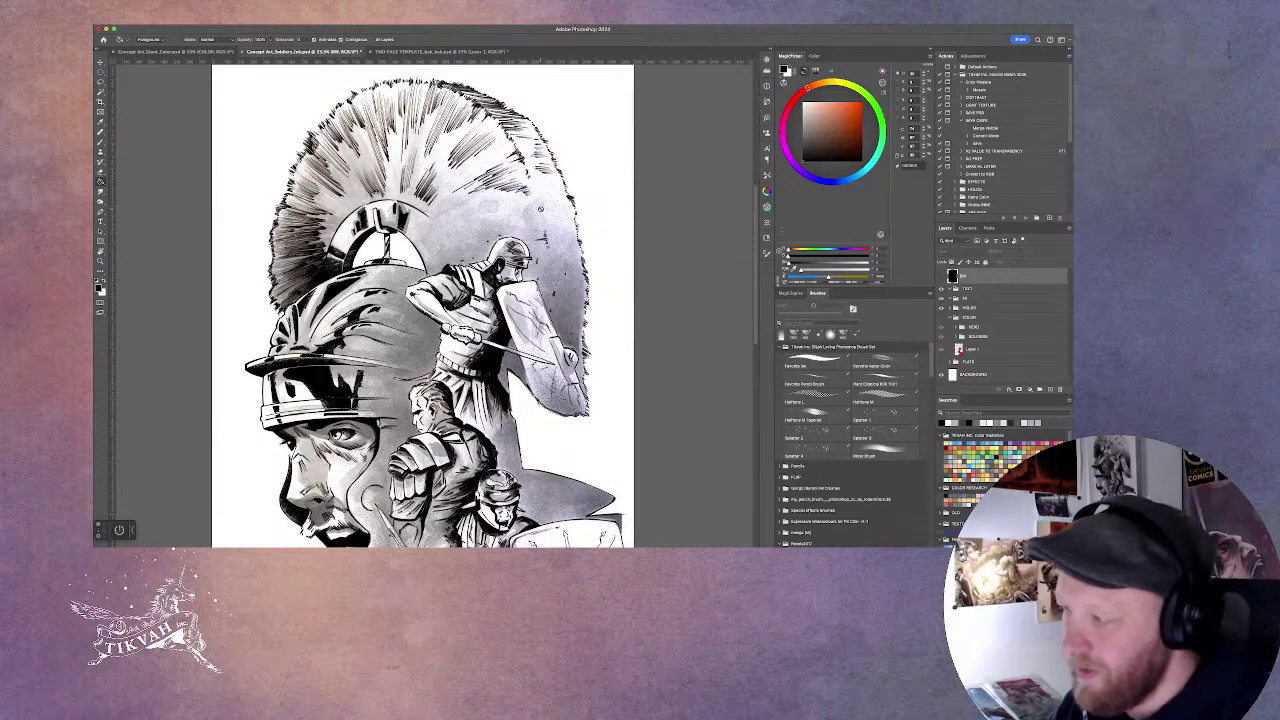
click(613, 329)
click(606, 208)
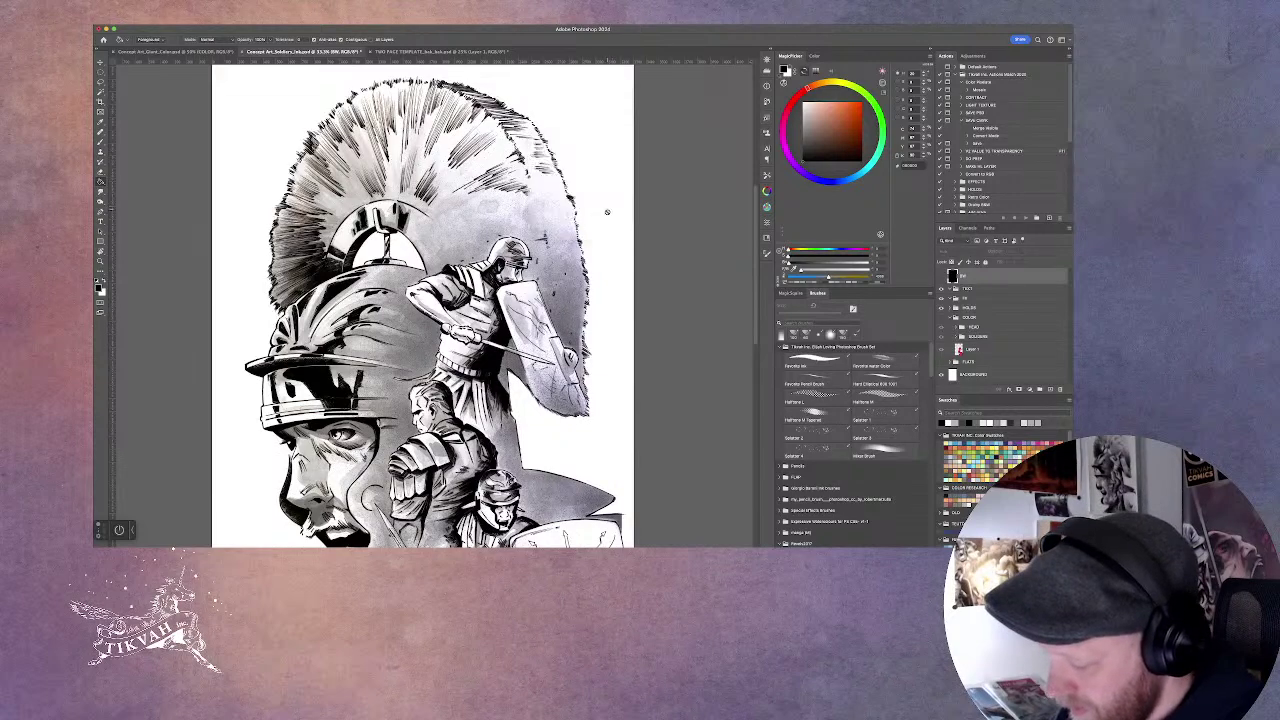
Hide the black-and-white layer at the top of the stack to show the soldiers illustration in colour.
drag(606, 320, 646, 240)
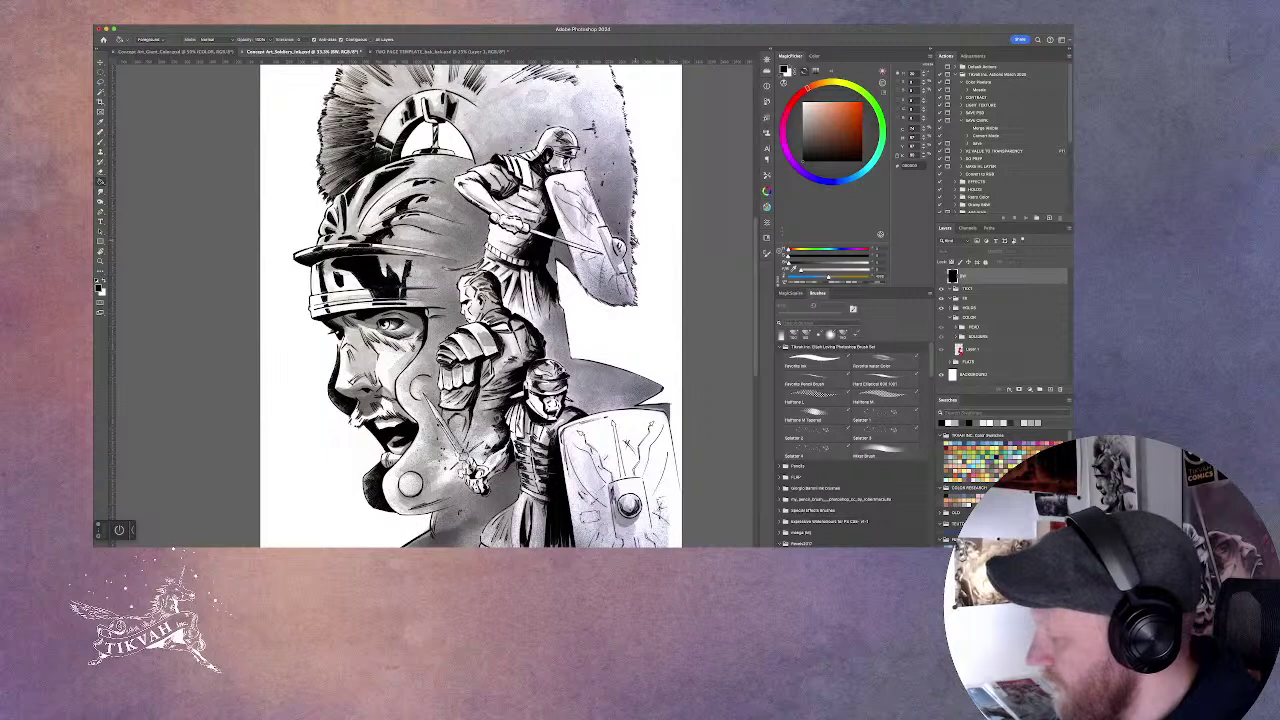
key(r)
drag(628, 328, 617, 193)
key(g)
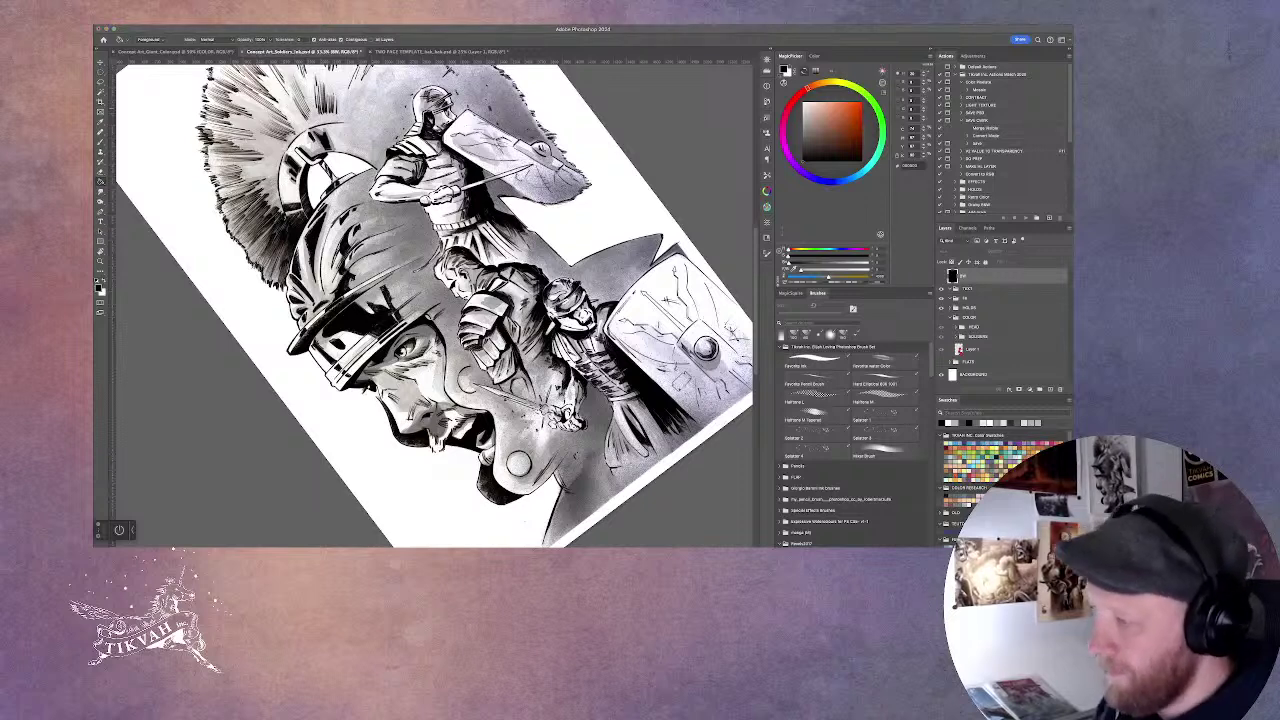
drag(640, 313, 633, 347)
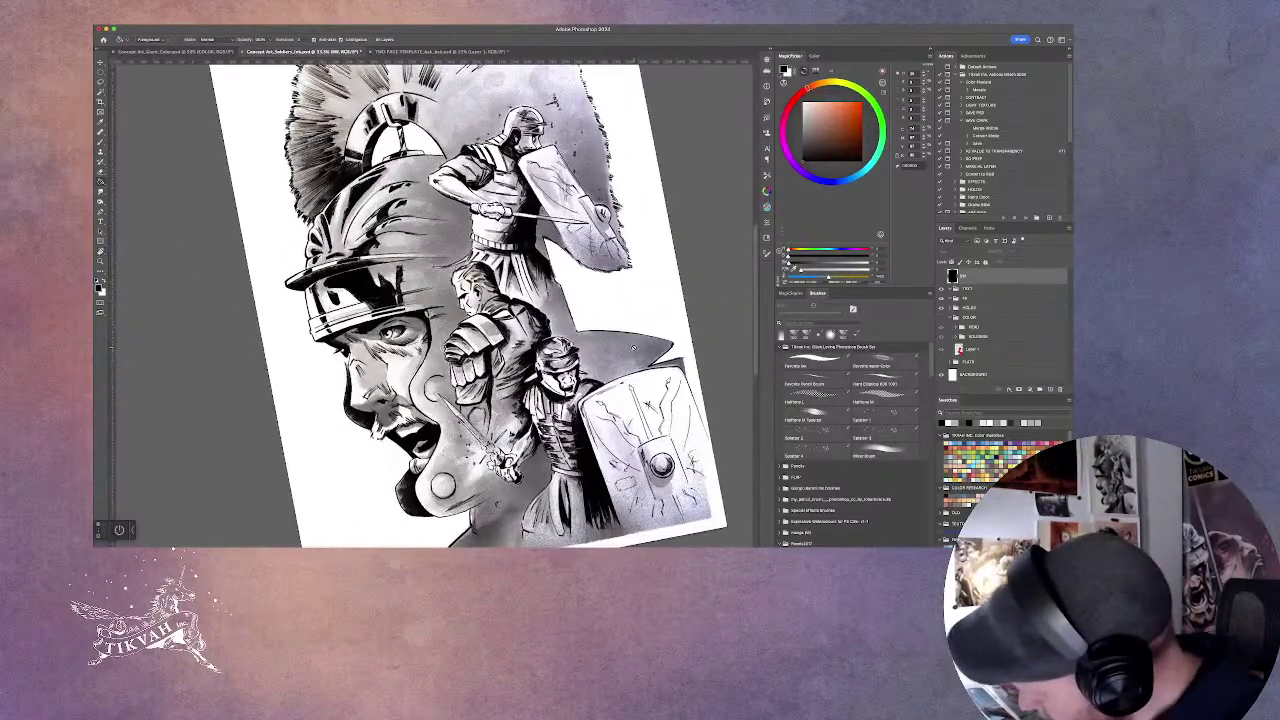
click(944, 276)
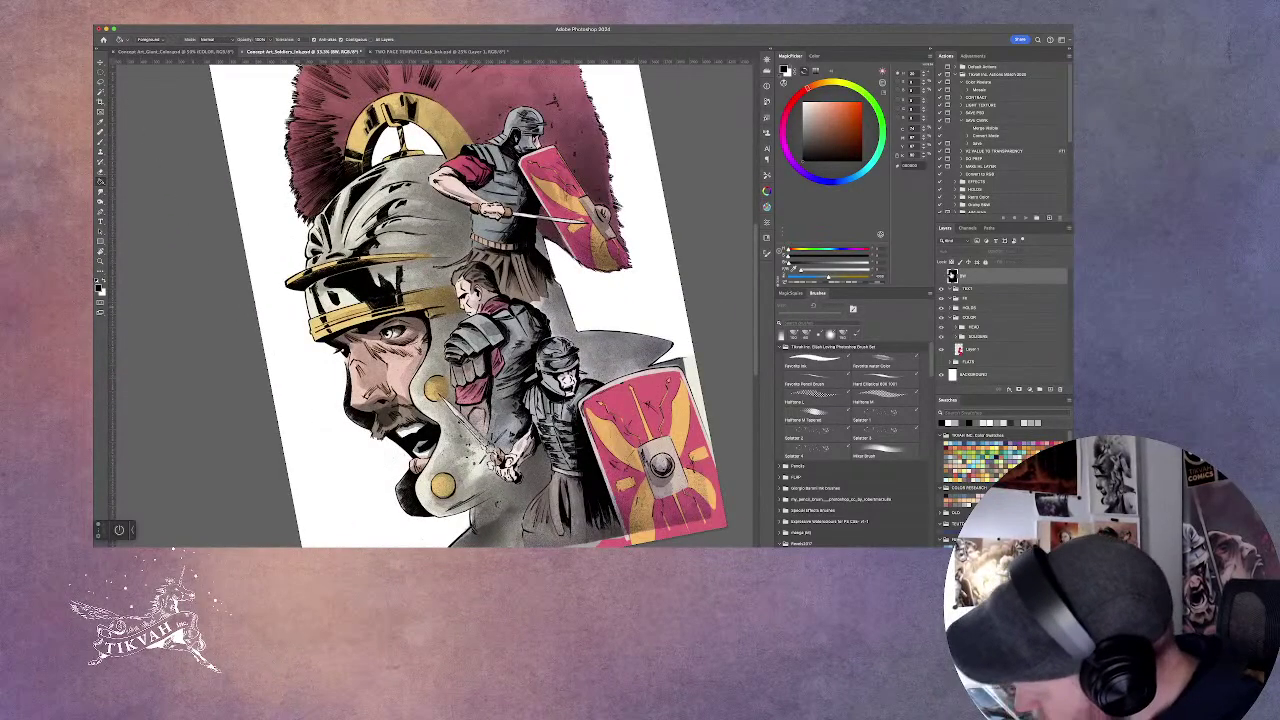
scroll(460, 305, right, 3)
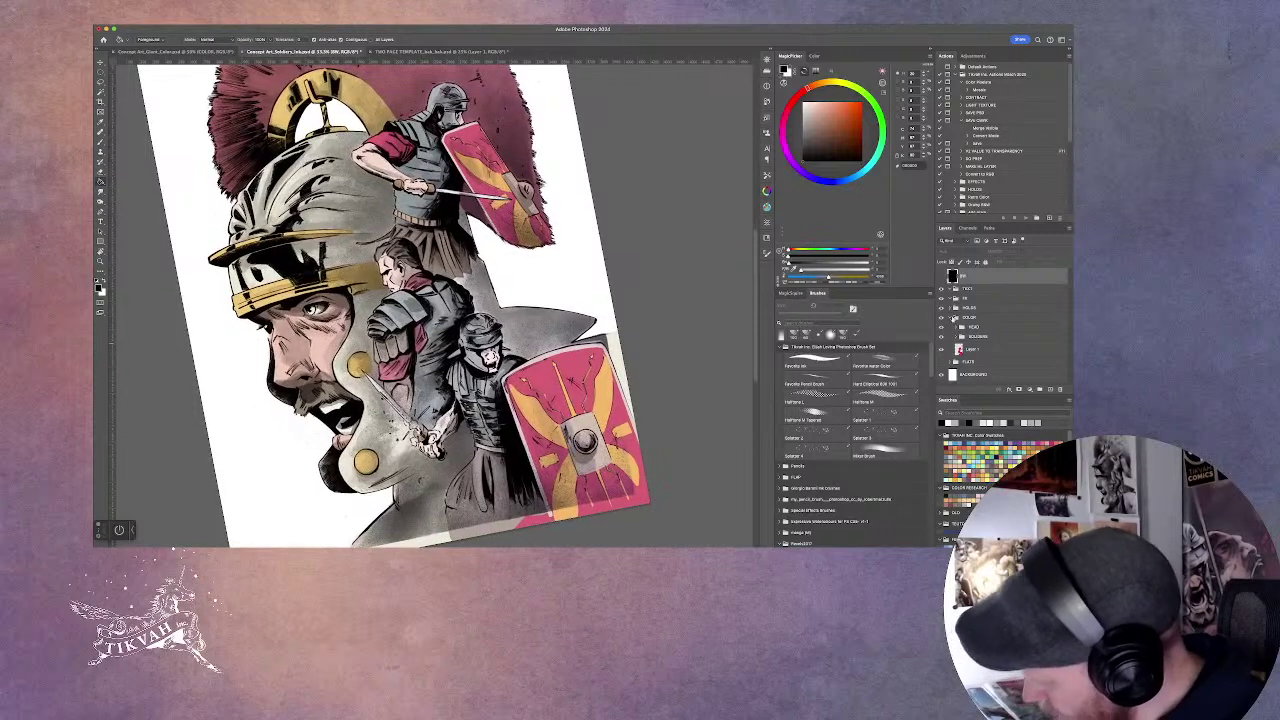
Toggle the visibility of the COLOR and FLATS groups to compare their effect on the illustration.
click(941, 318)
click(942, 361)
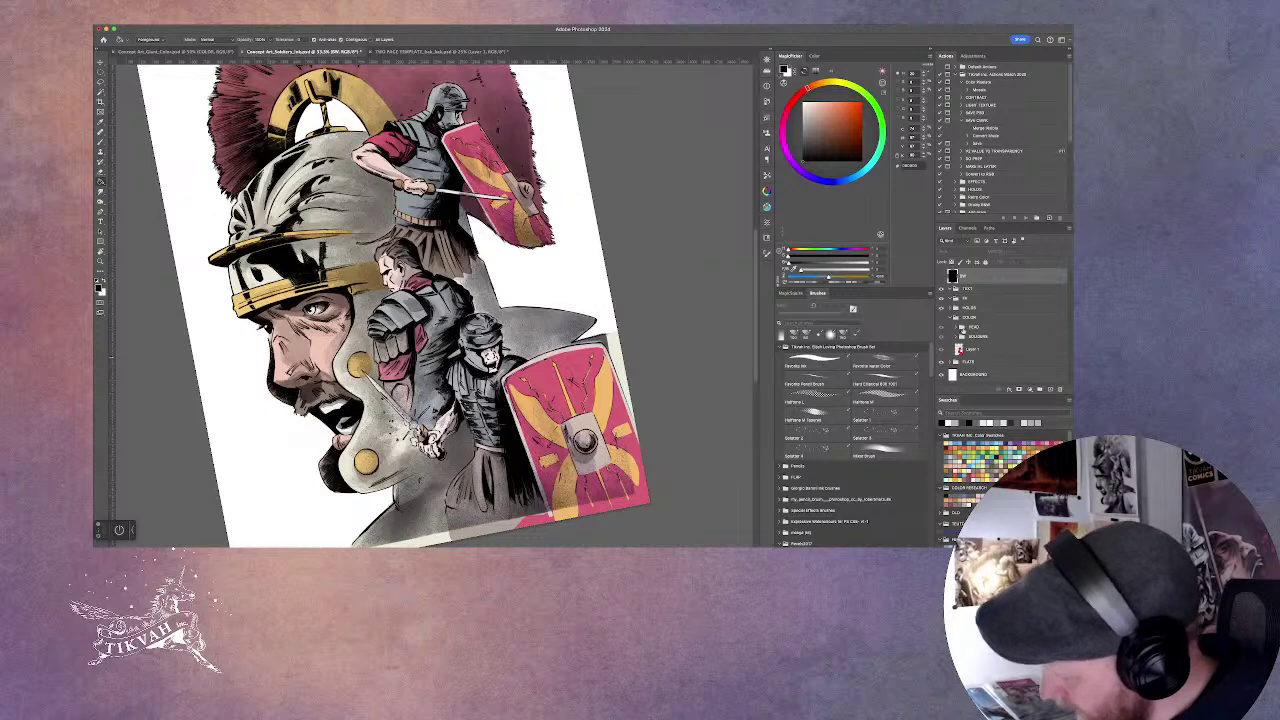
click(942, 326)
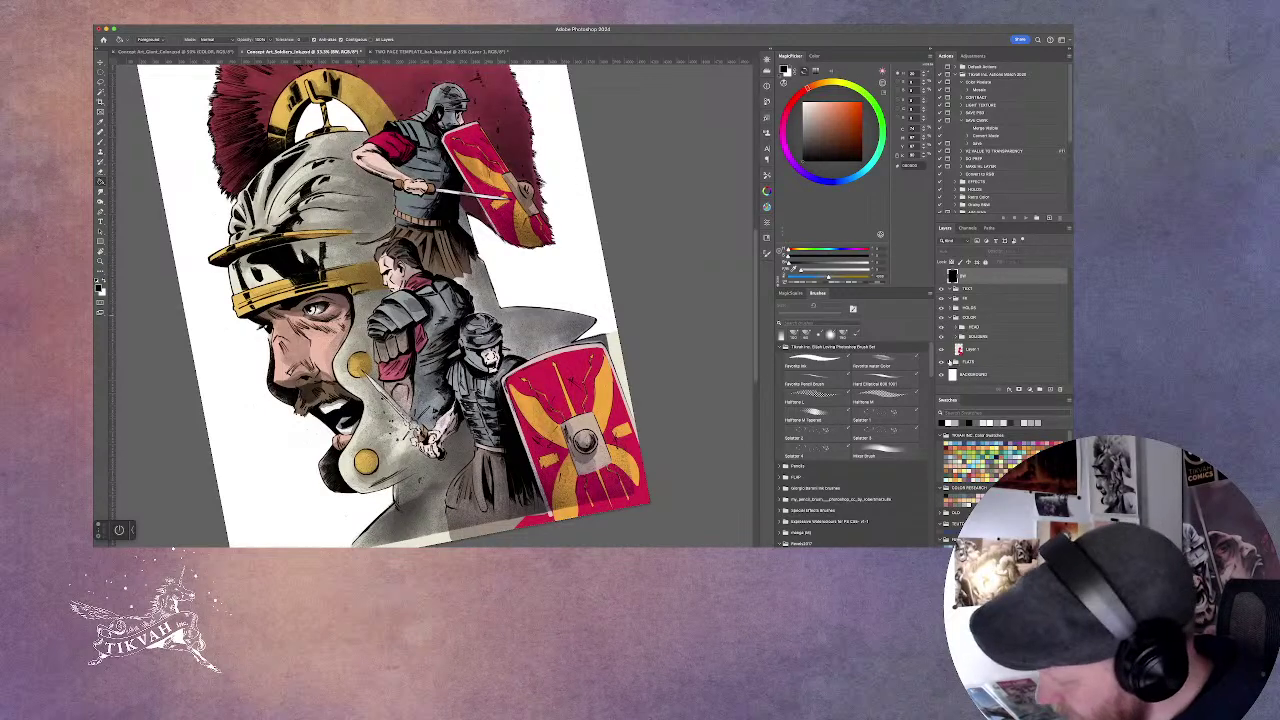
click(941, 364)
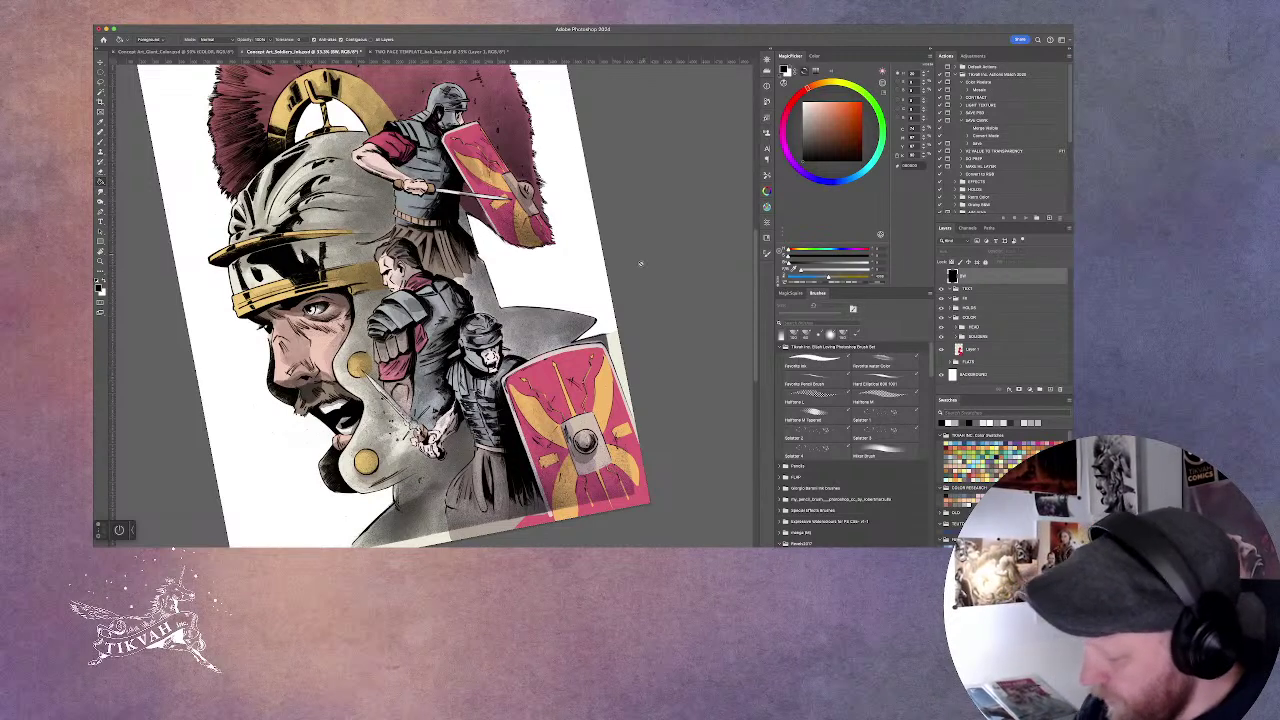
scroll(677, 314, up, 3)
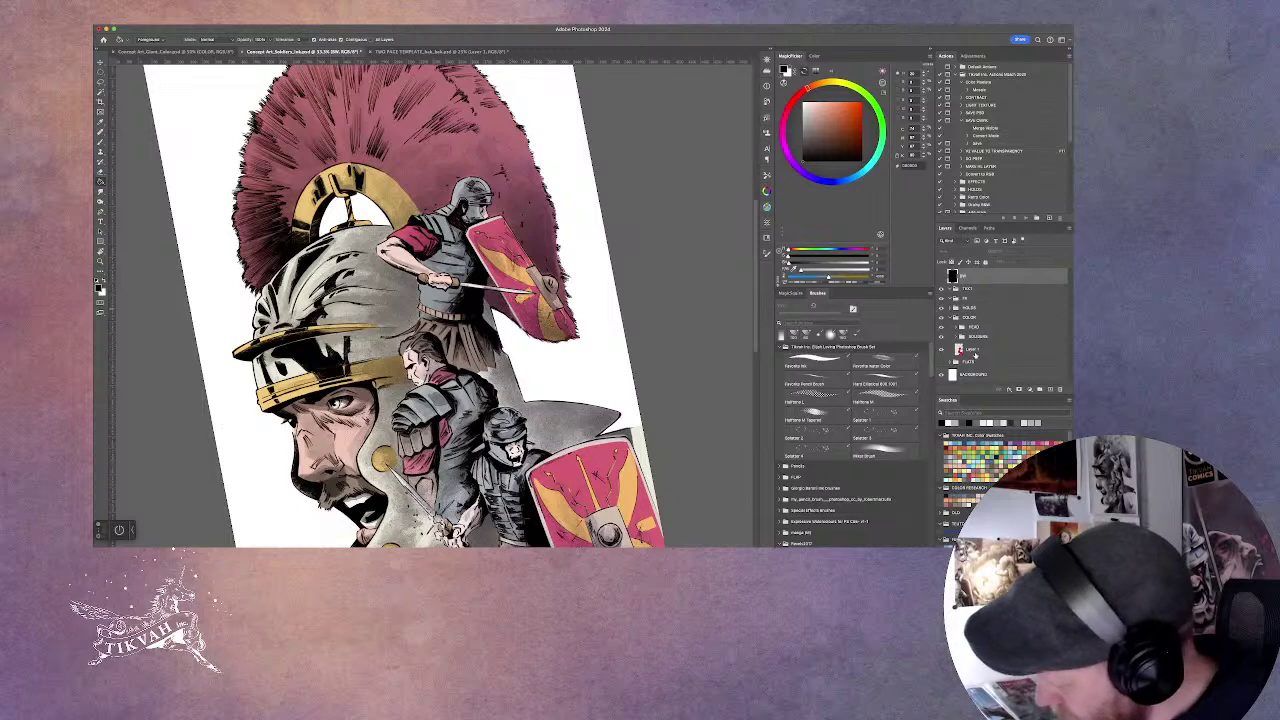
Activate Layer 1 in the COLOR group and select the white background beside the soldiers with the Magic Wand.
click(985, 353)
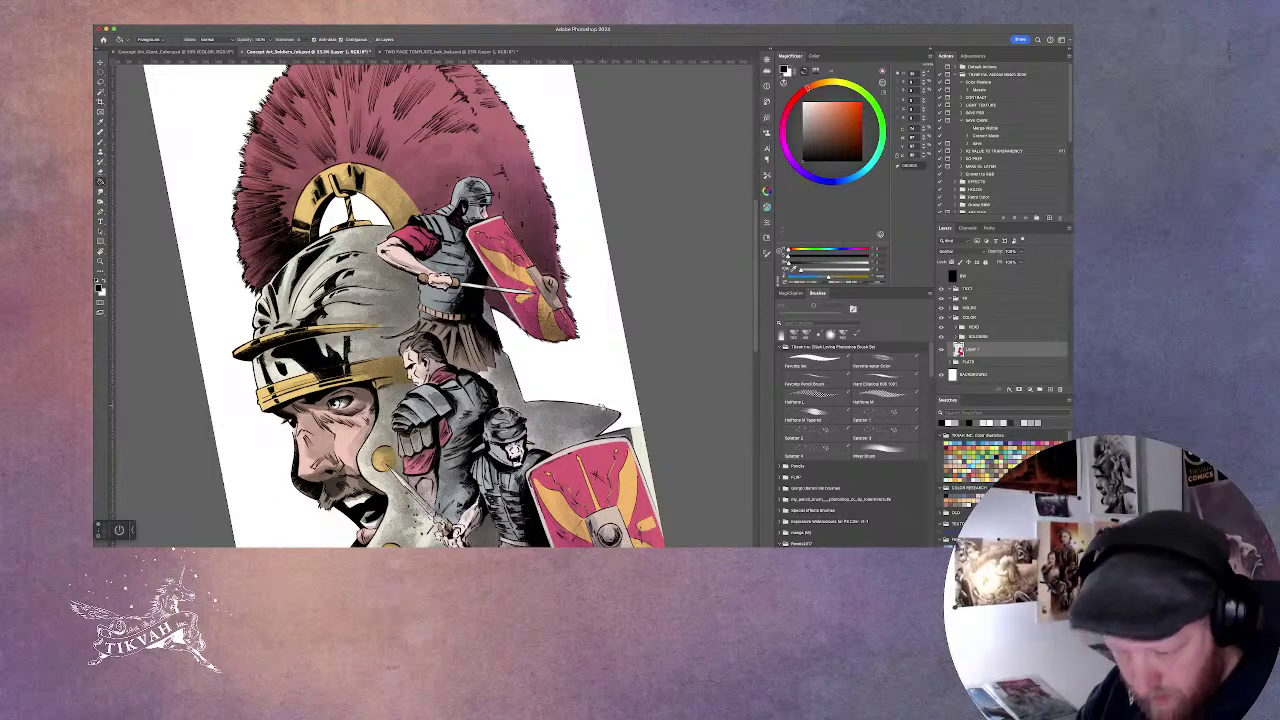
key(period)
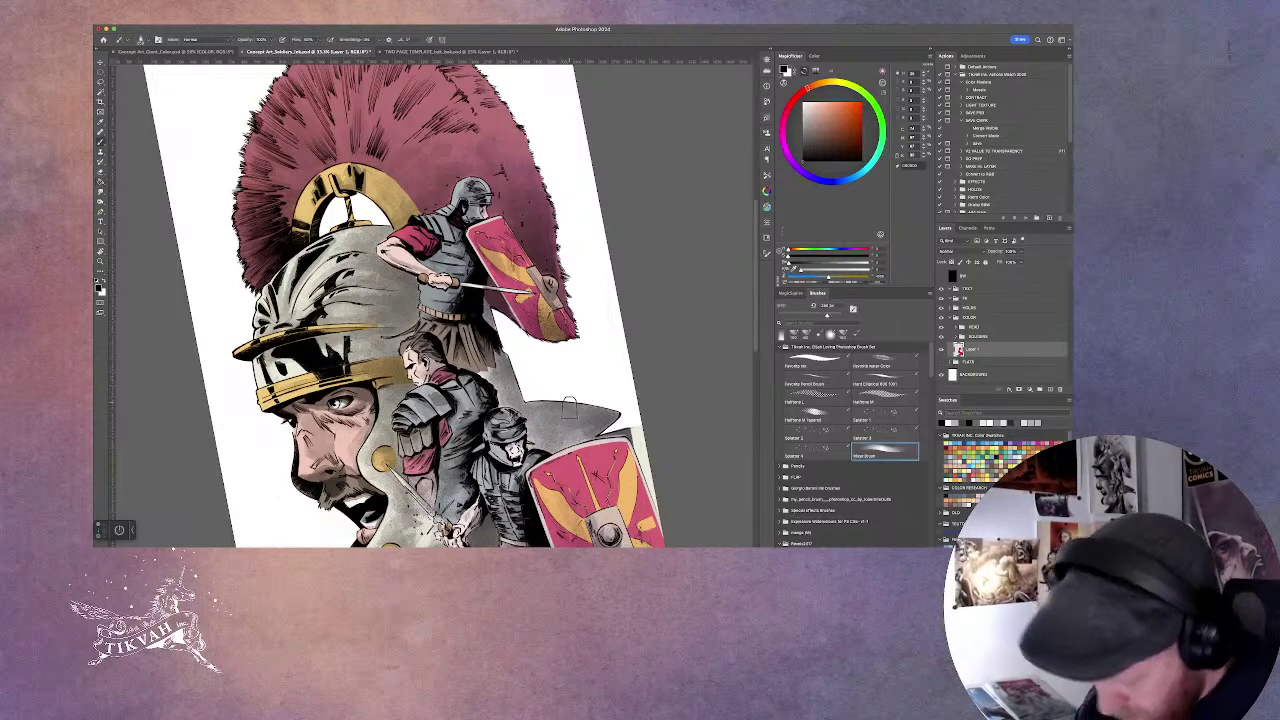
key(i)
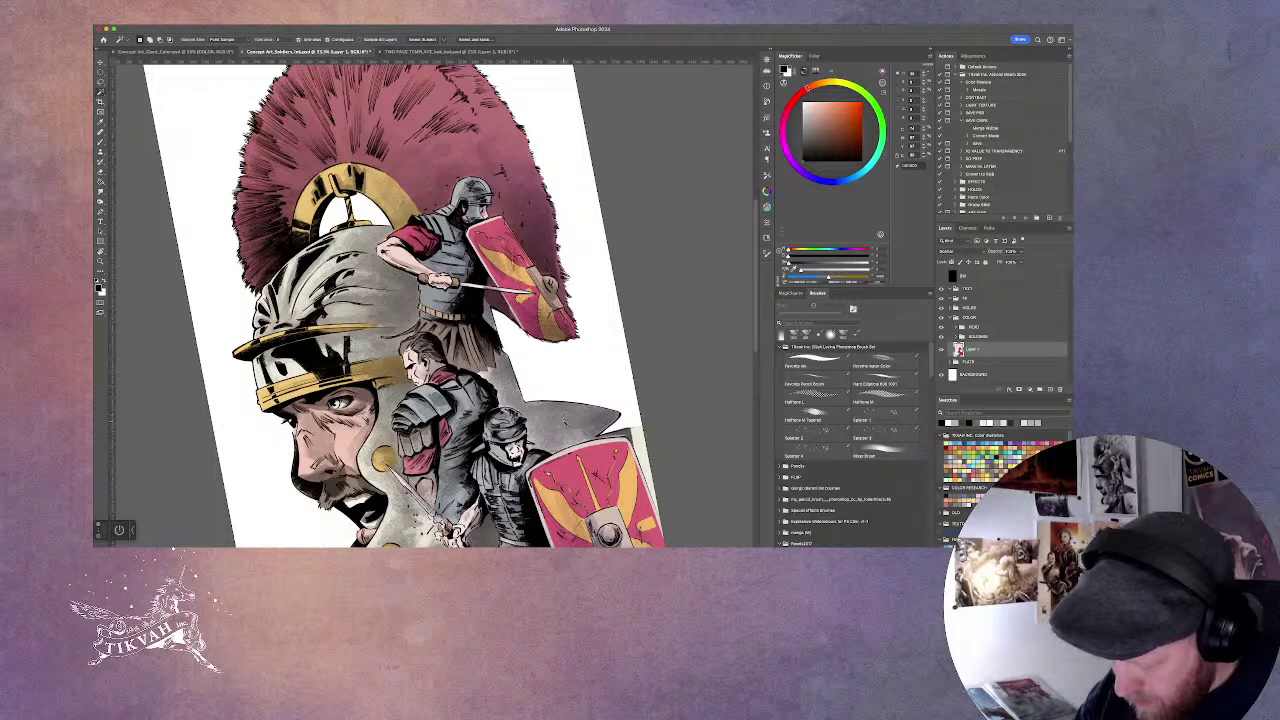
drag(611, 366, 678, 274)
click(590, 270)
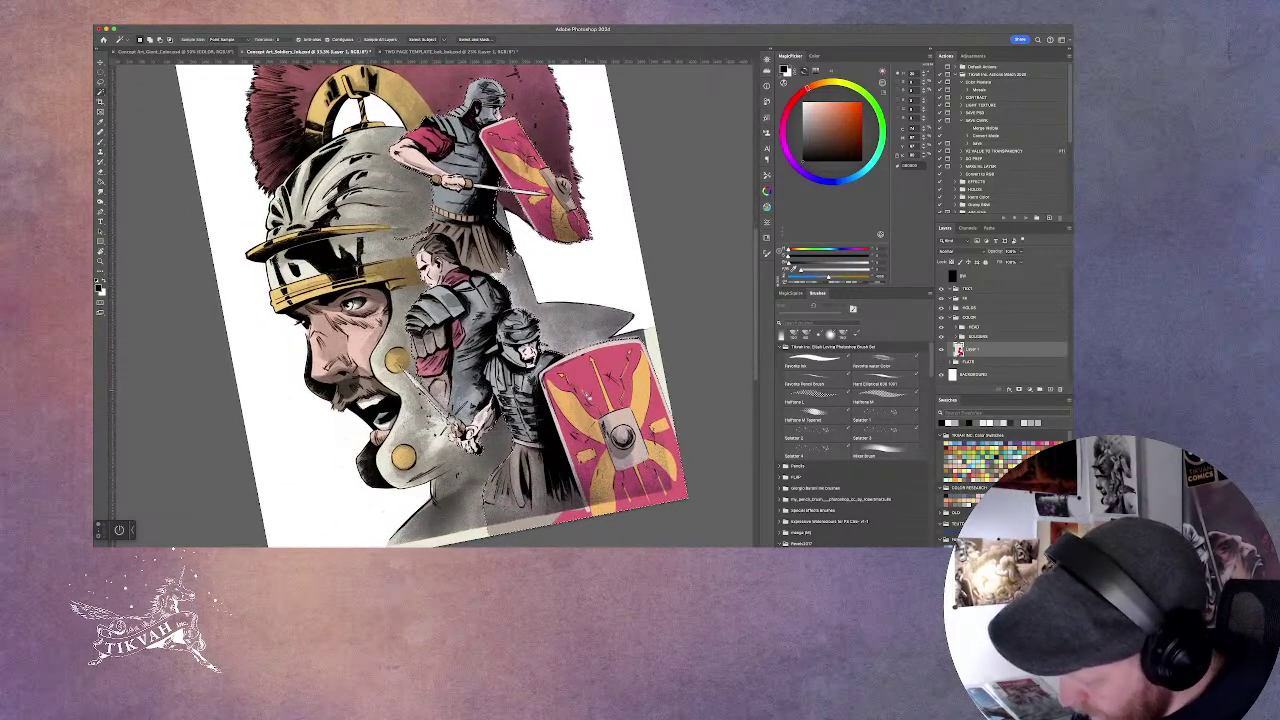
scroll(430, 300, up, 2)
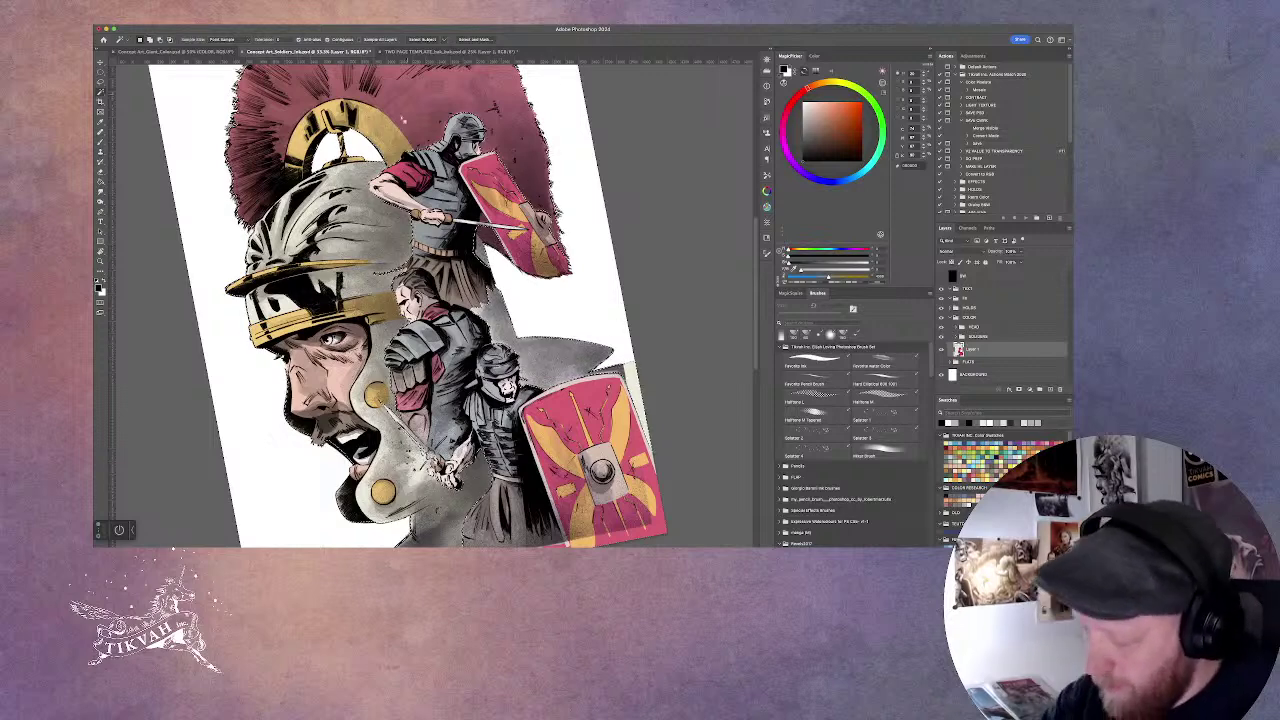
scroll(409, 98, up, 3)
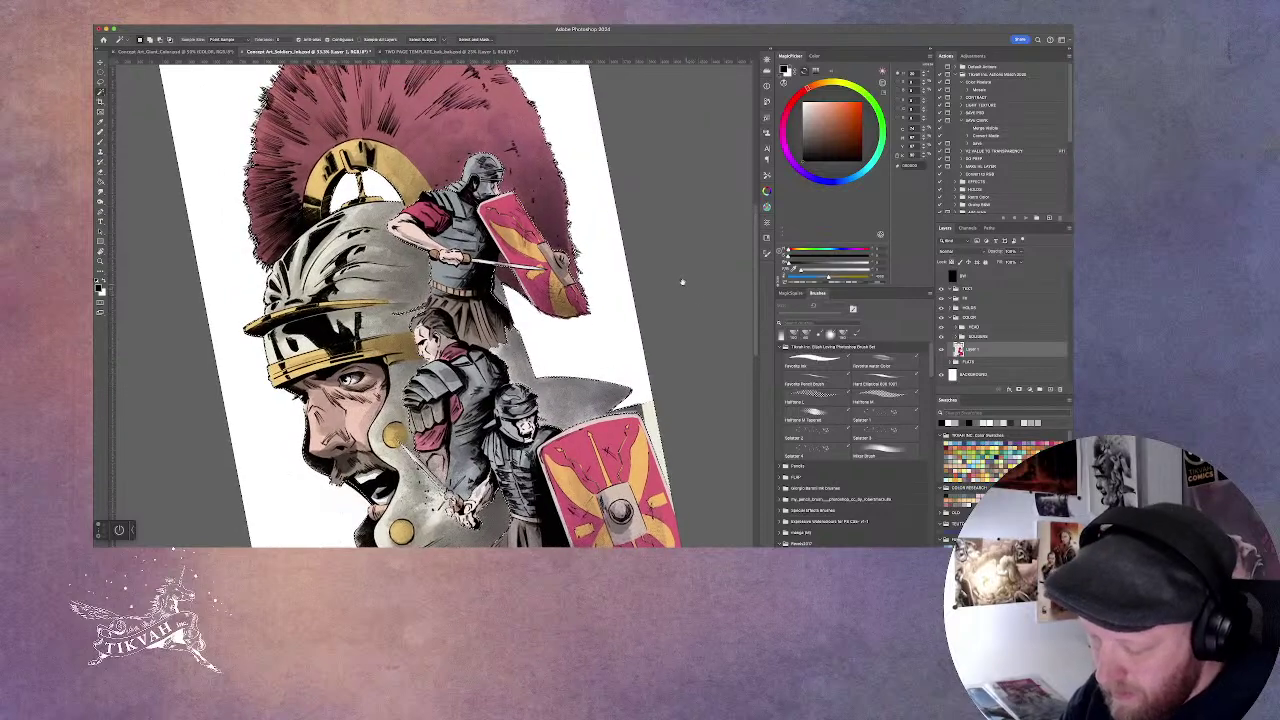
scroll(685, 284, up, 2)
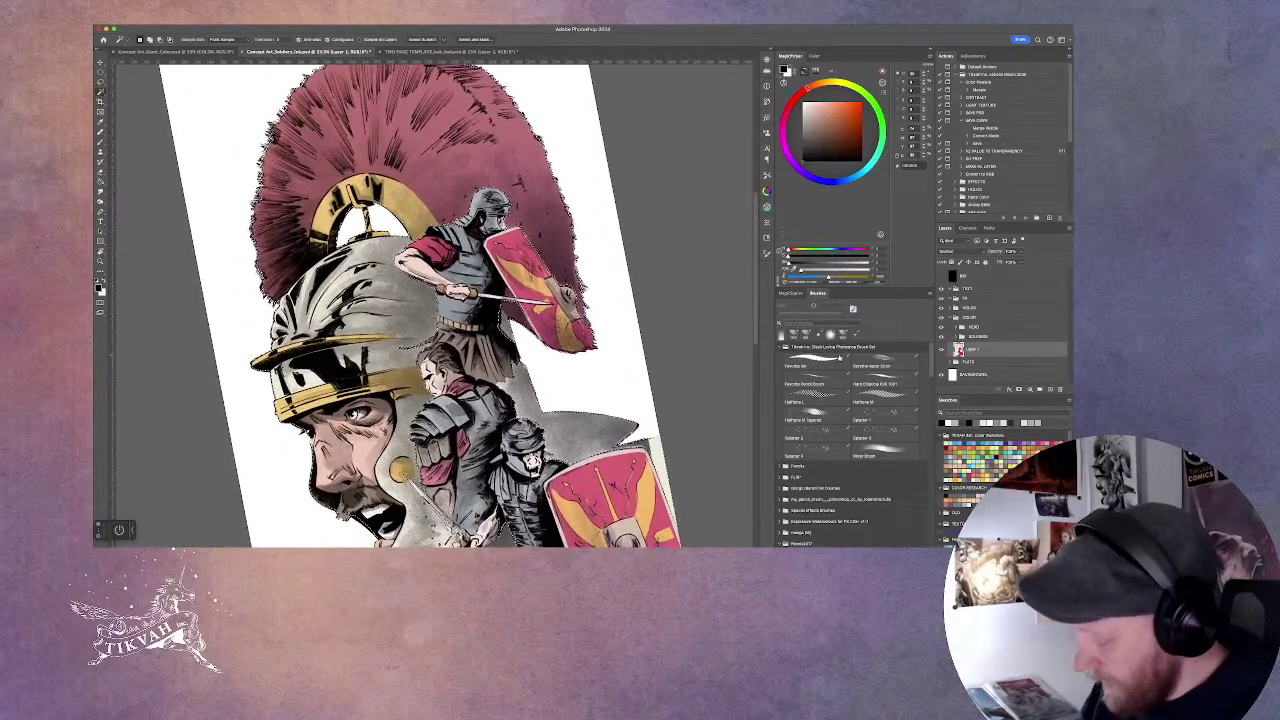
Expand the HEAD group, activate its upper layer and select the helmet crest area with the Magic Wand.
click(985, 328)
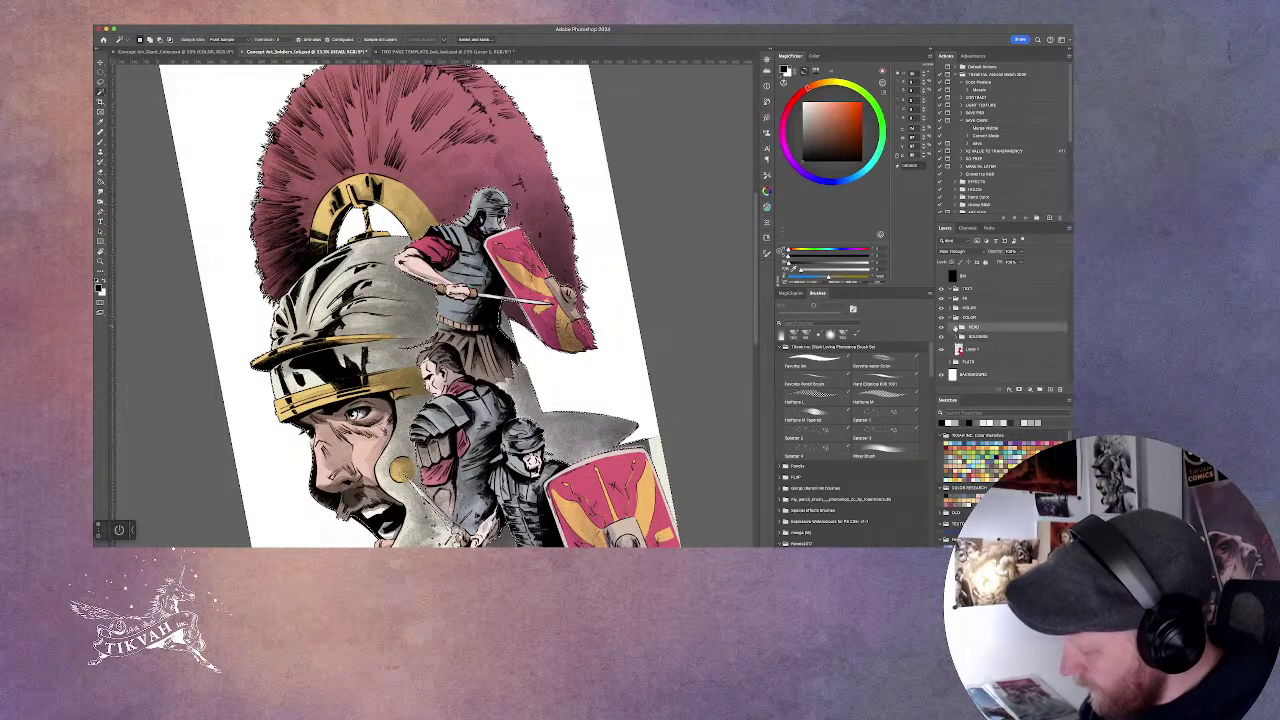
click(955, 327)
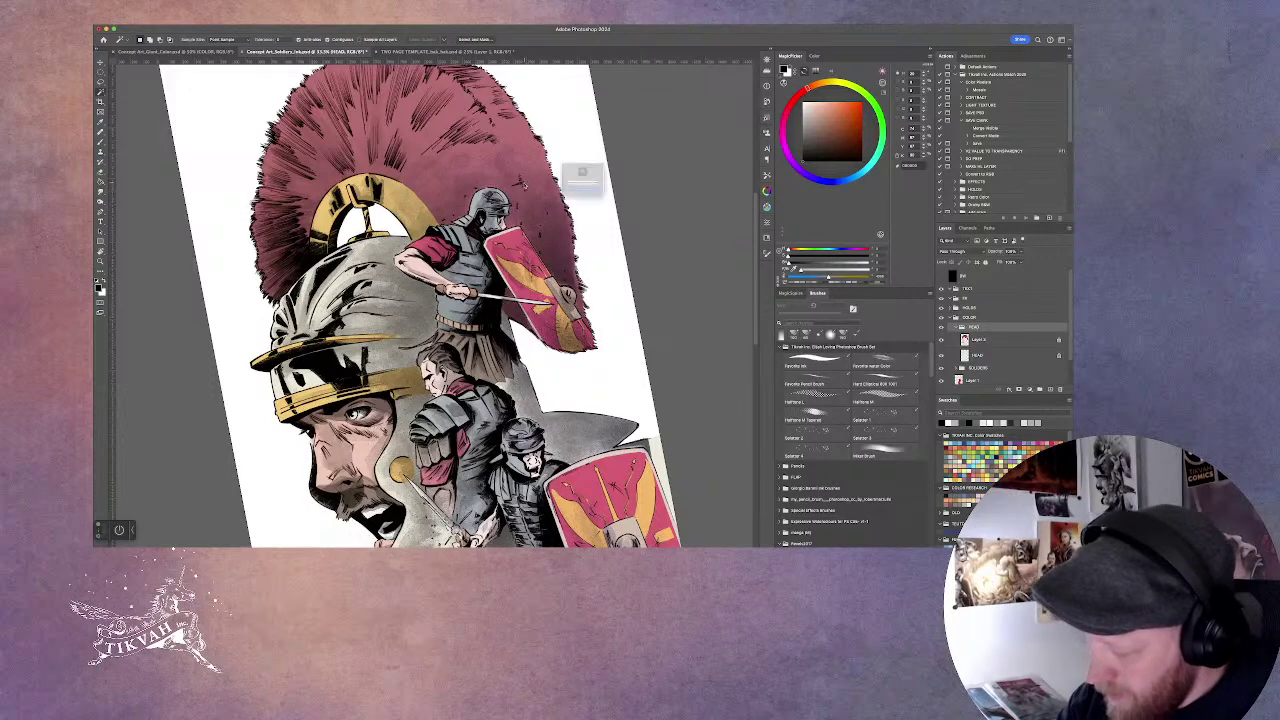
key(Return)
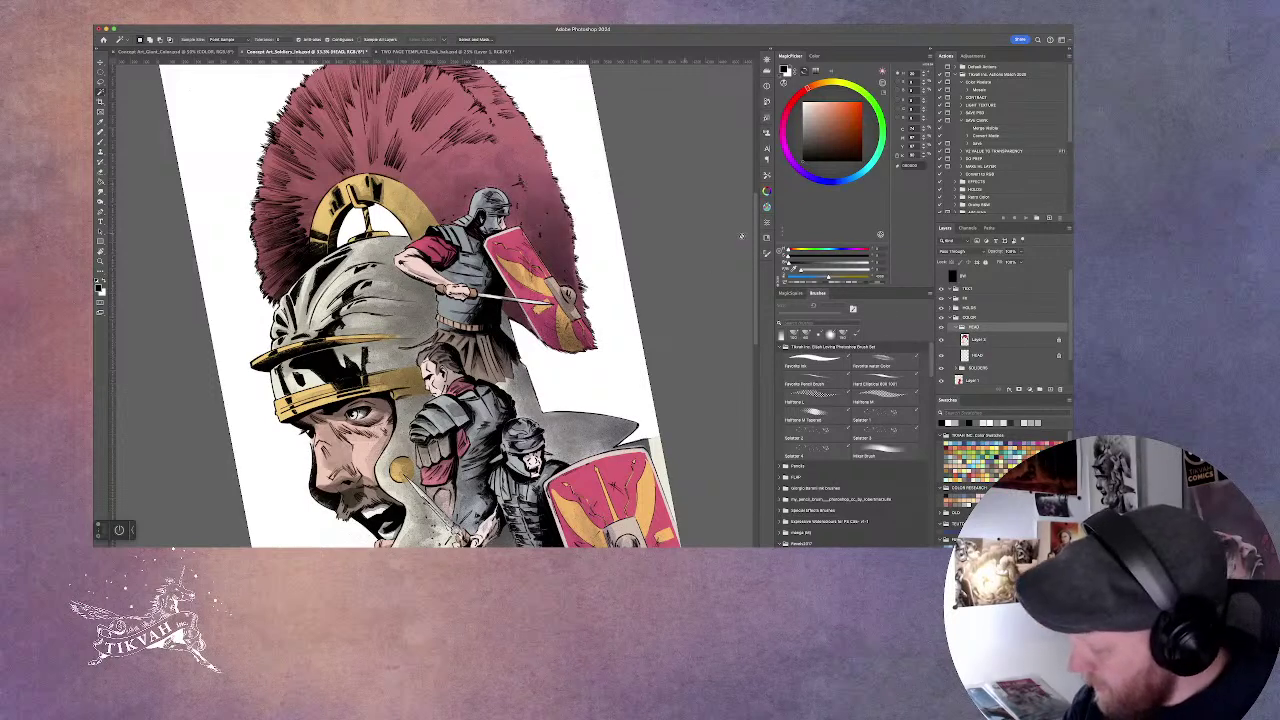
click(992, 340)
key(super+shift+n)
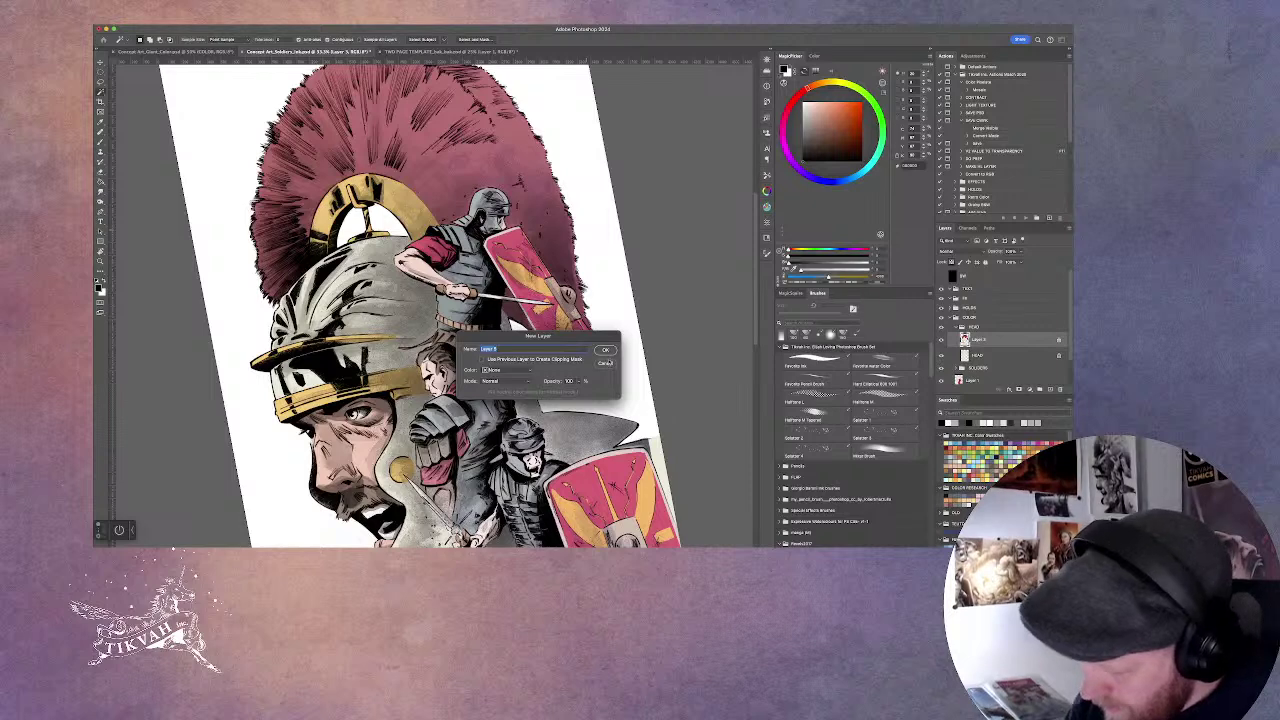
click(605, 362)
click(521, 181)
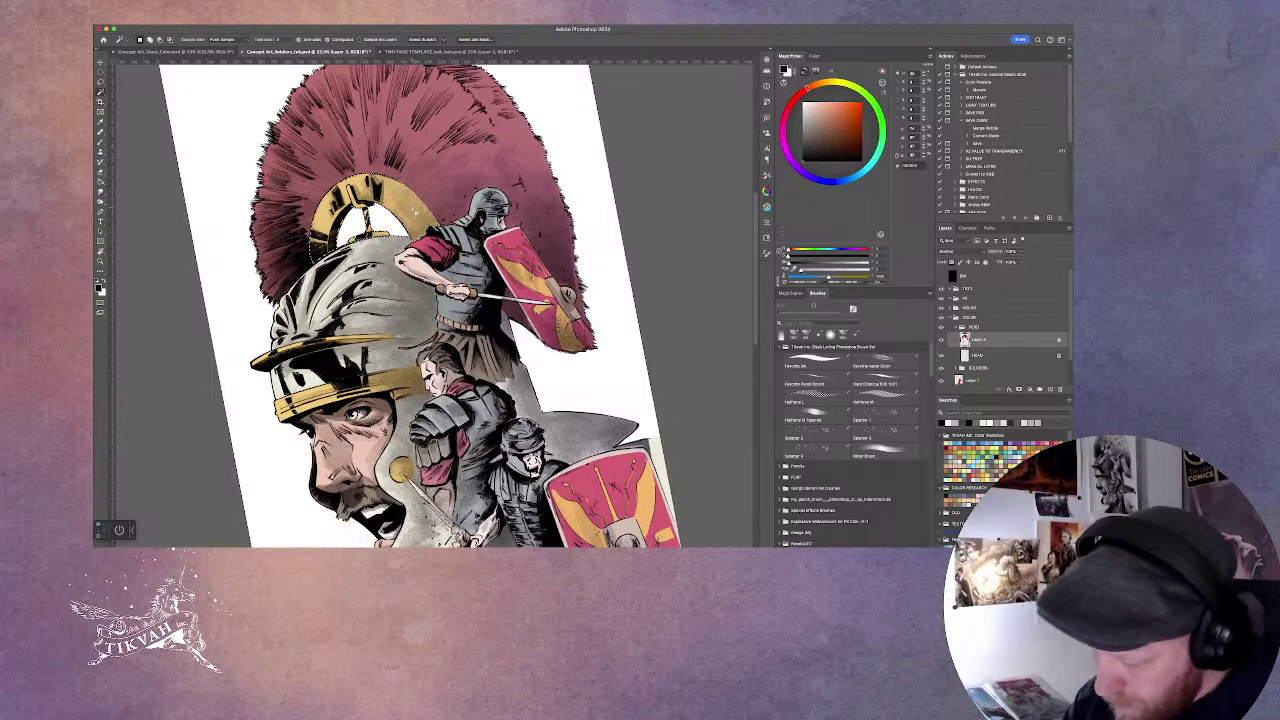
Examine the coloured face, helmet crest and soldiers from different canvas positions and angles.
scroll(420, 300, down, 5)
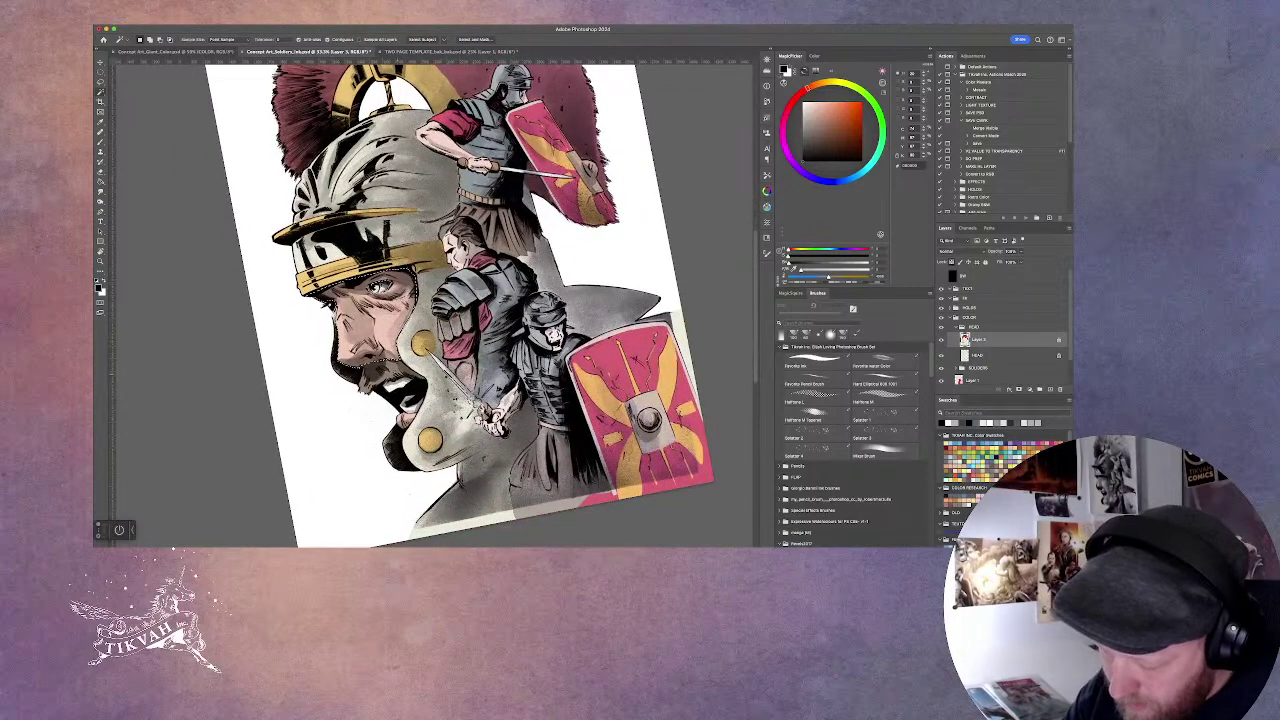
mouse_move(400, 365)
mouse_down()
mouse_move(425, 395)
mouse_move(416, 416)
mouse_up()
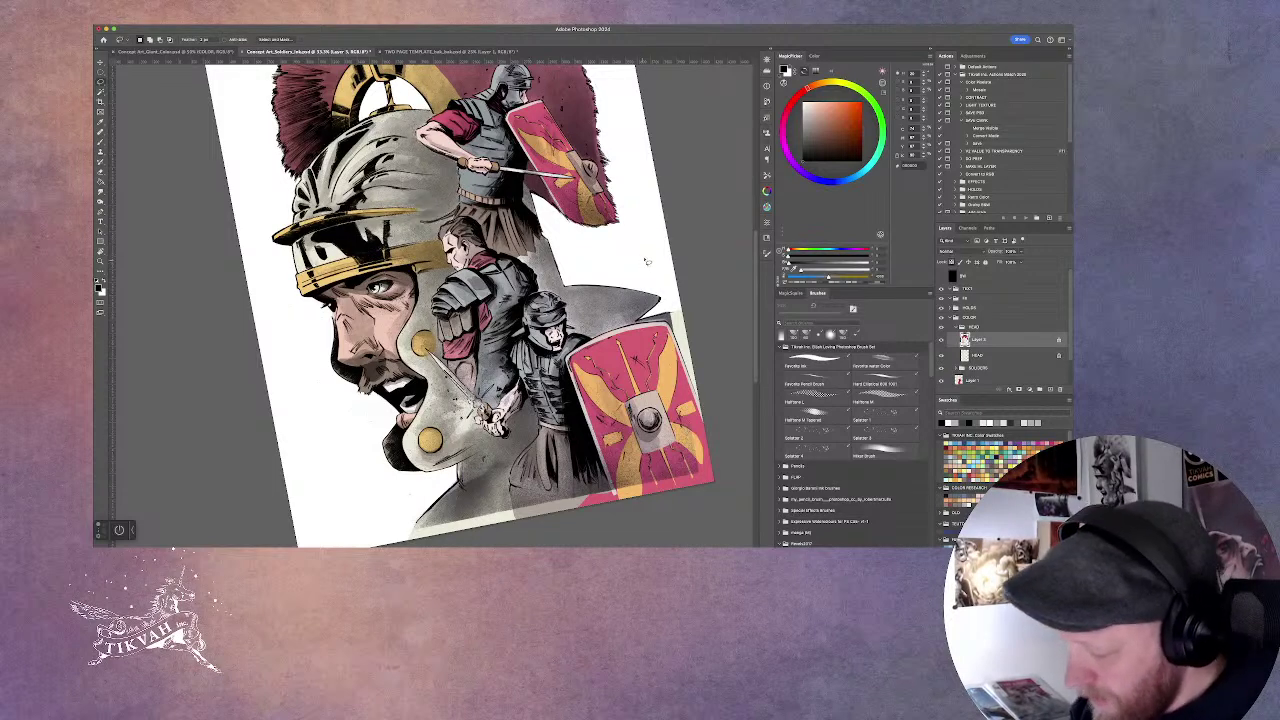
drag(641, 262, 641, 360)
key(r)
key(Escape)
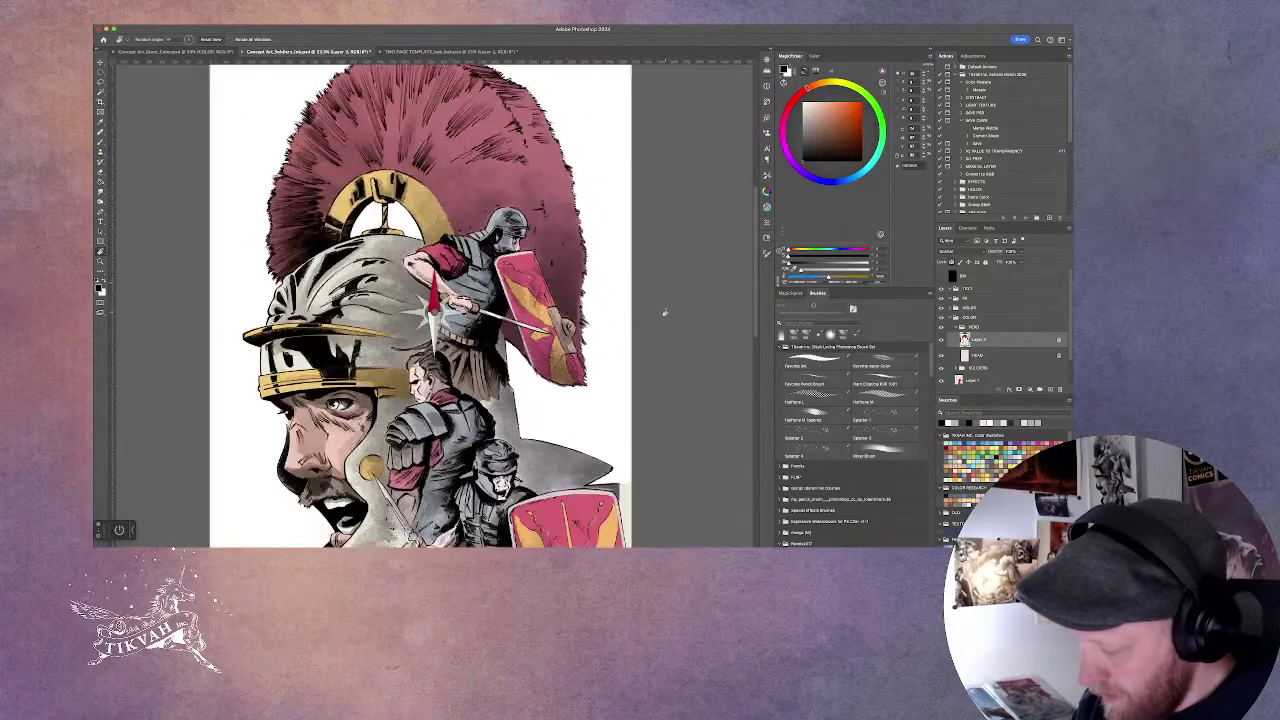
scroll(649, 297, up, 2)
drag(659, 311, 628, 353)
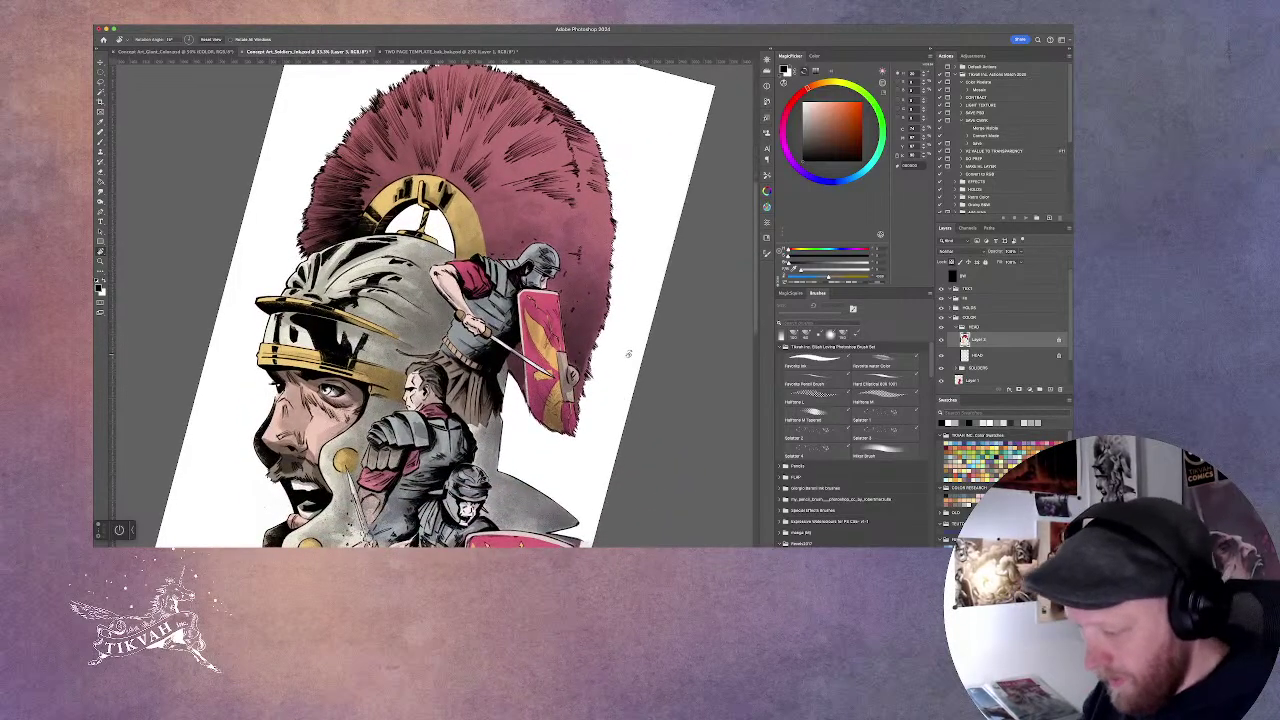
drag(640, 240, 641, 295)
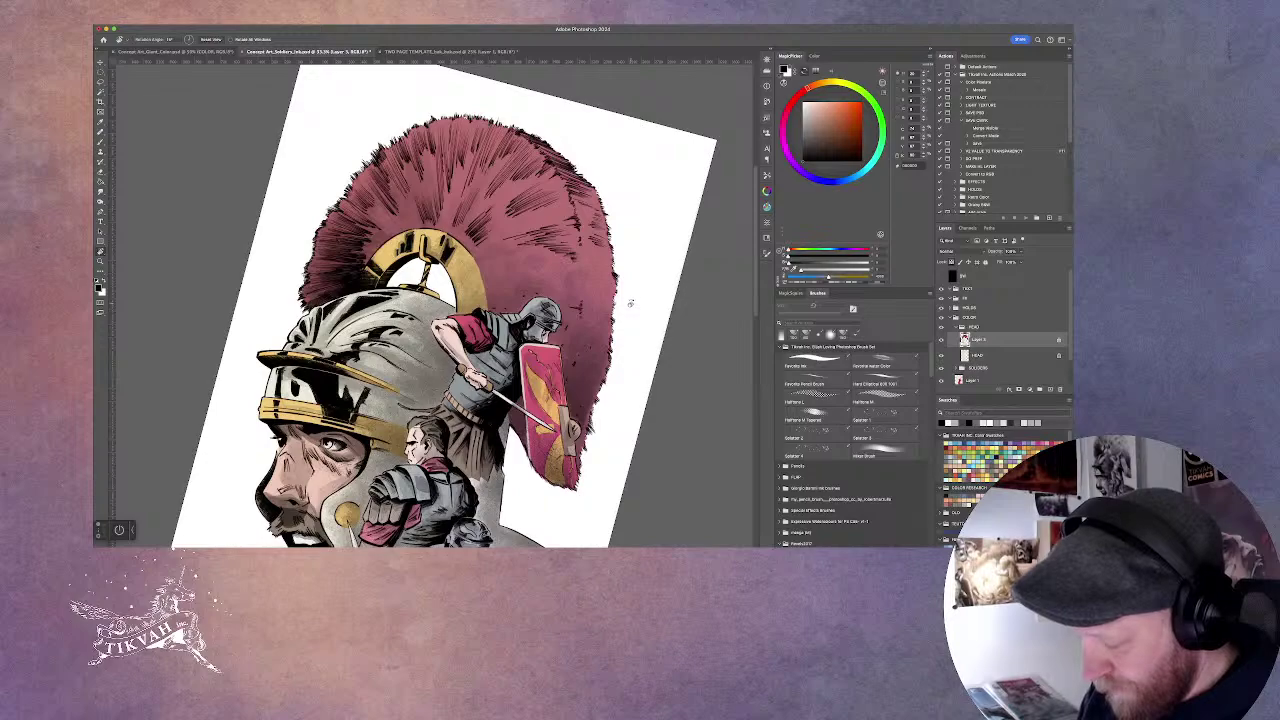
drag(638, 401, 719, 337)
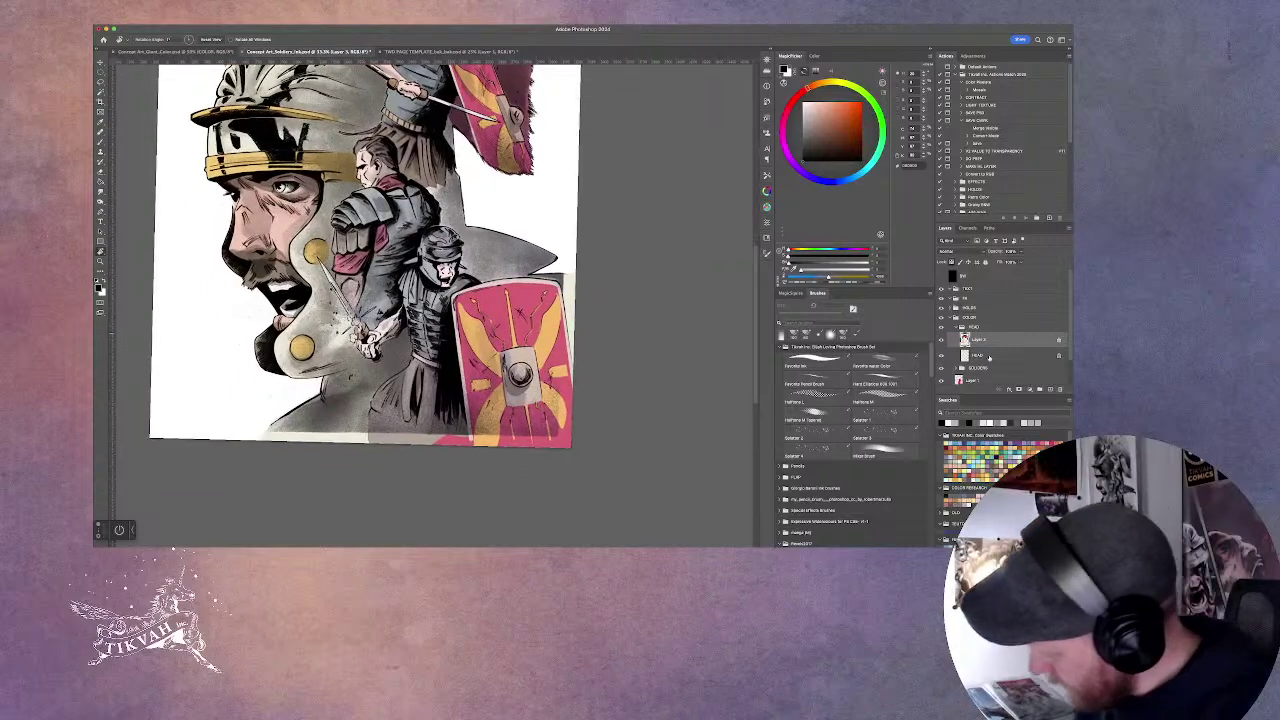
Collapse the HEAD group and expand the SOLDIERS group to list its layers.
click(960, 327)
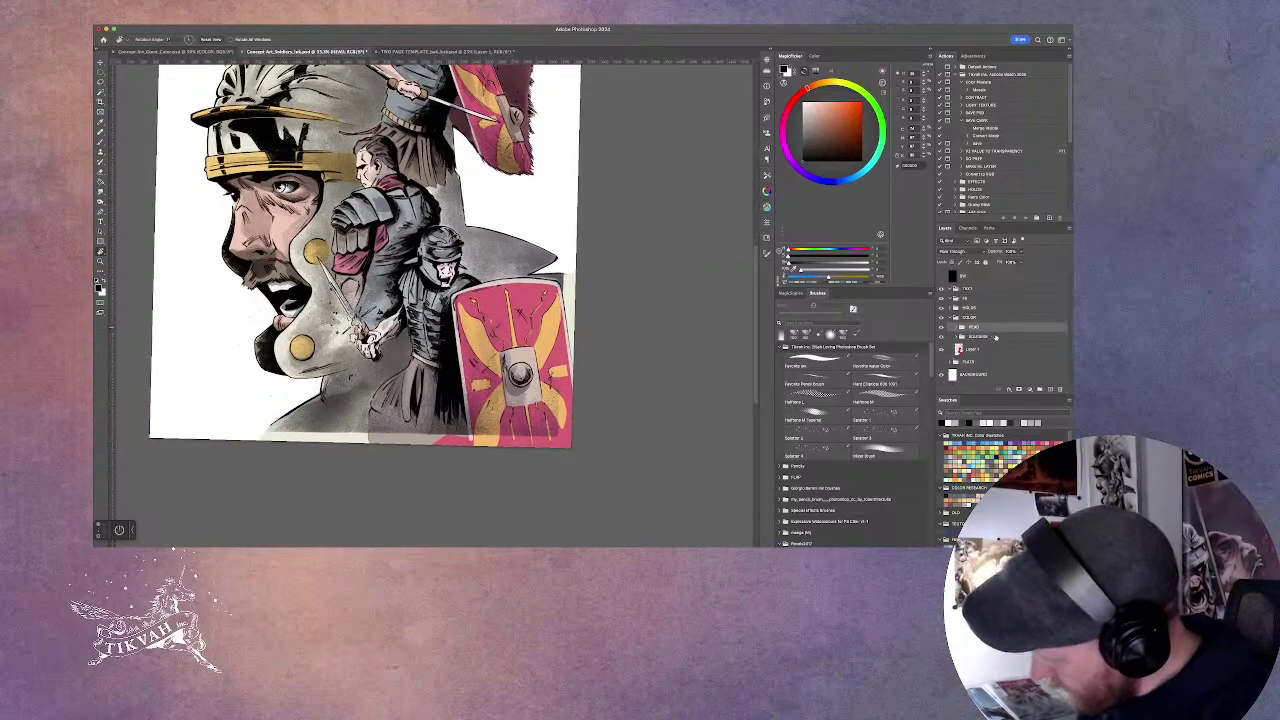
click(975, 336)
click(958, 336)
drag(620, 400, 632, 461)
drag(1066, 334, 1067, 366)
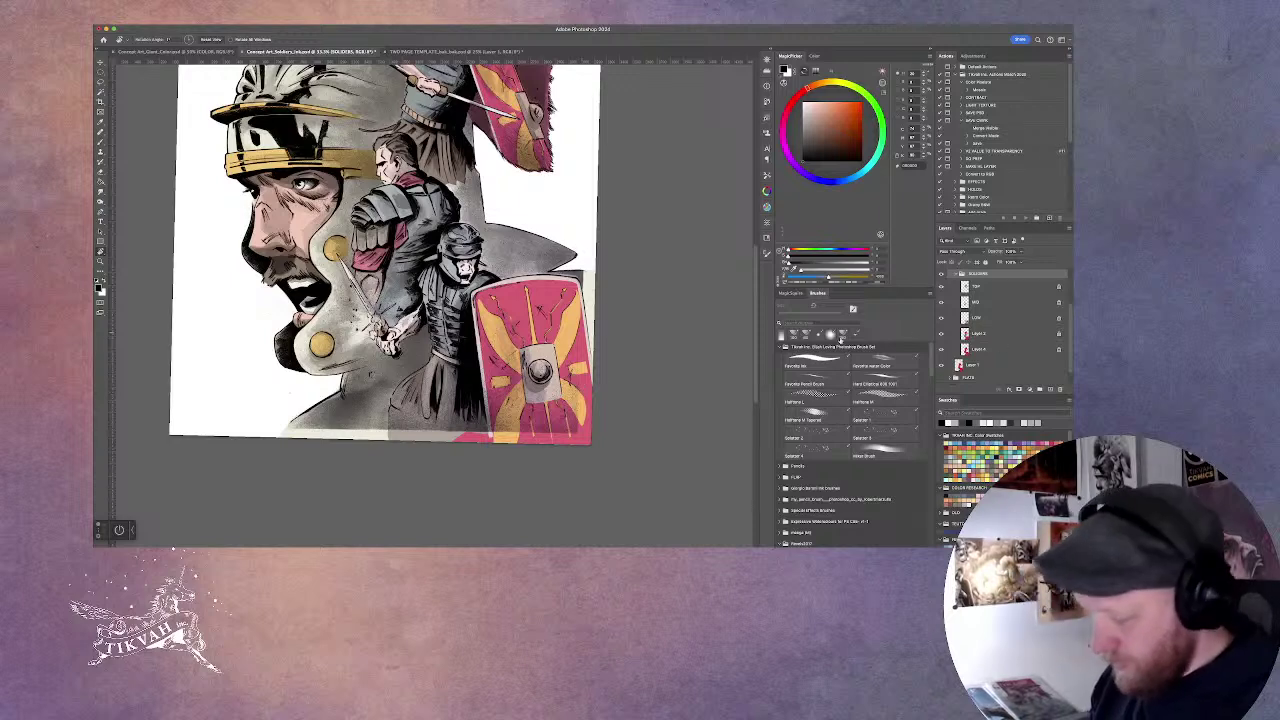
click(840, 338)
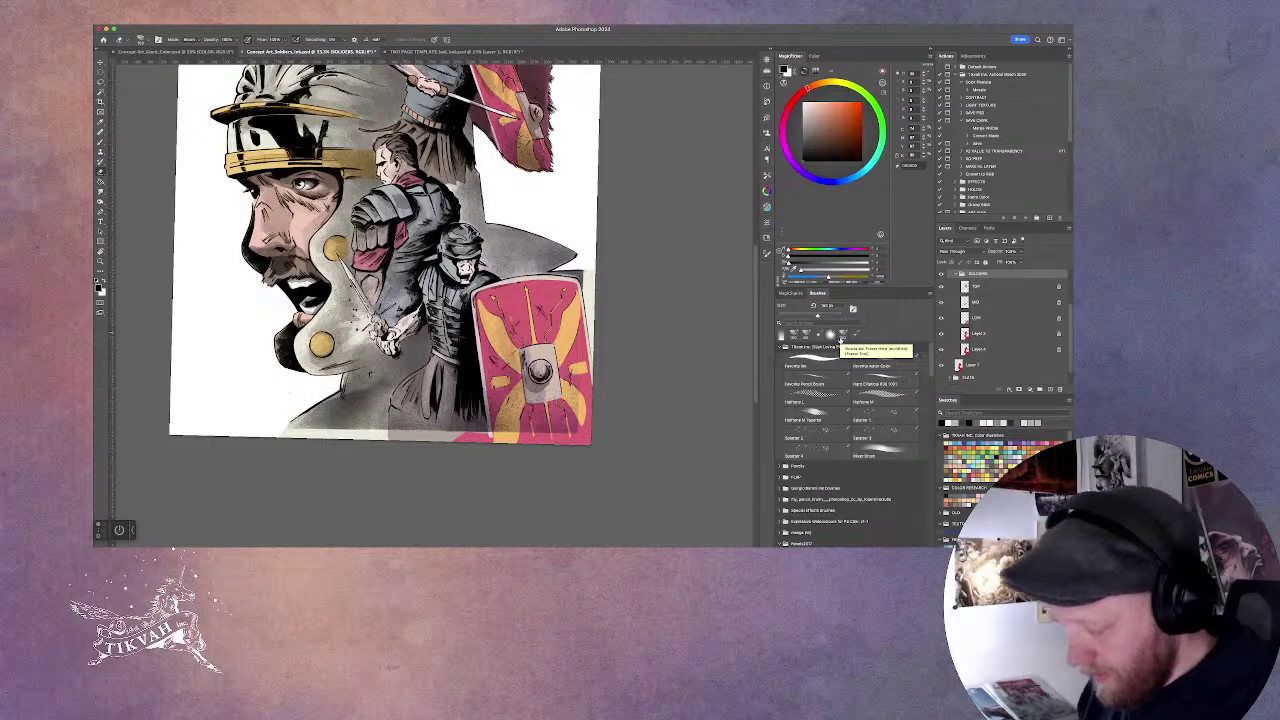
key(r)
drag(634, 306, 662, 341)
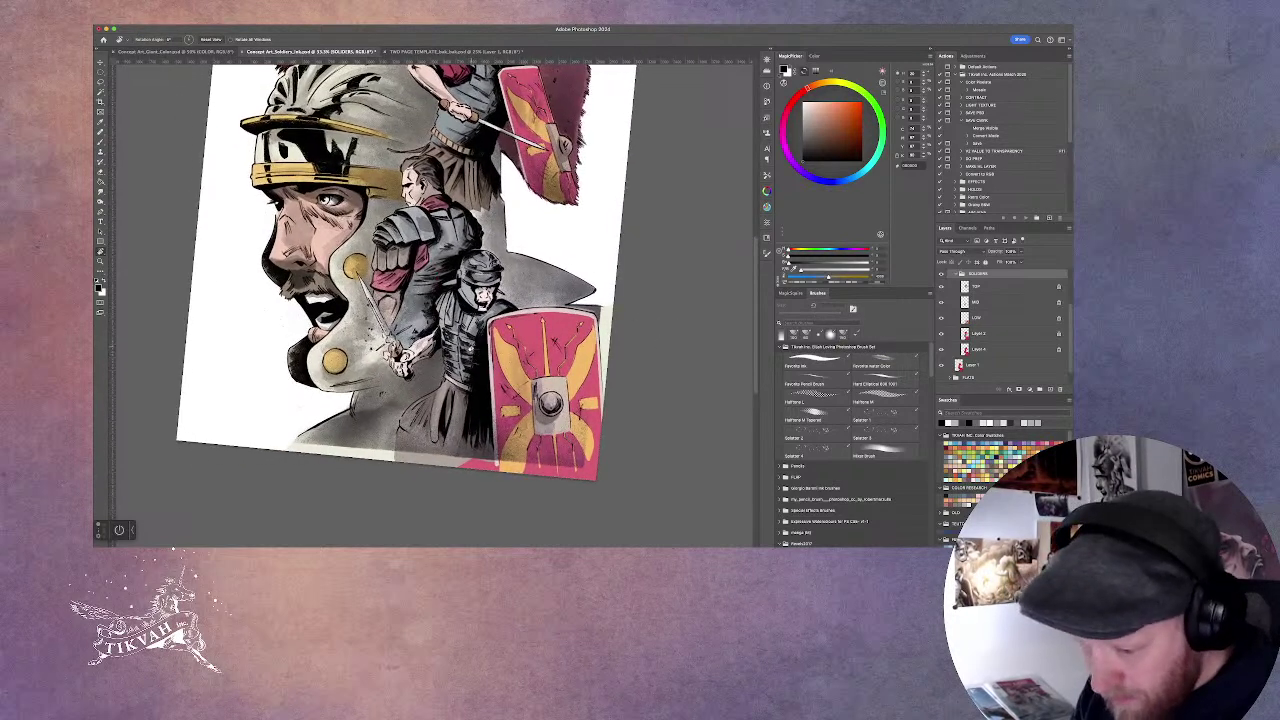
key(super+shift+n)
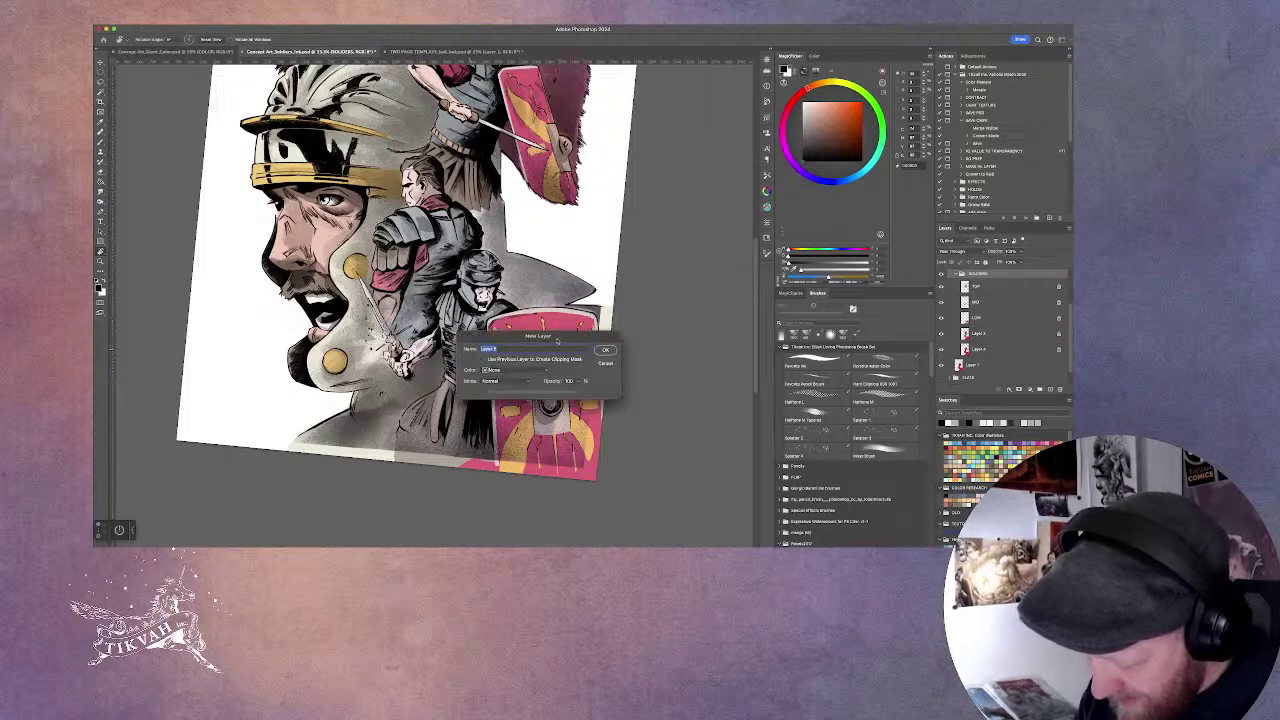
click(605, 363)
key(i)
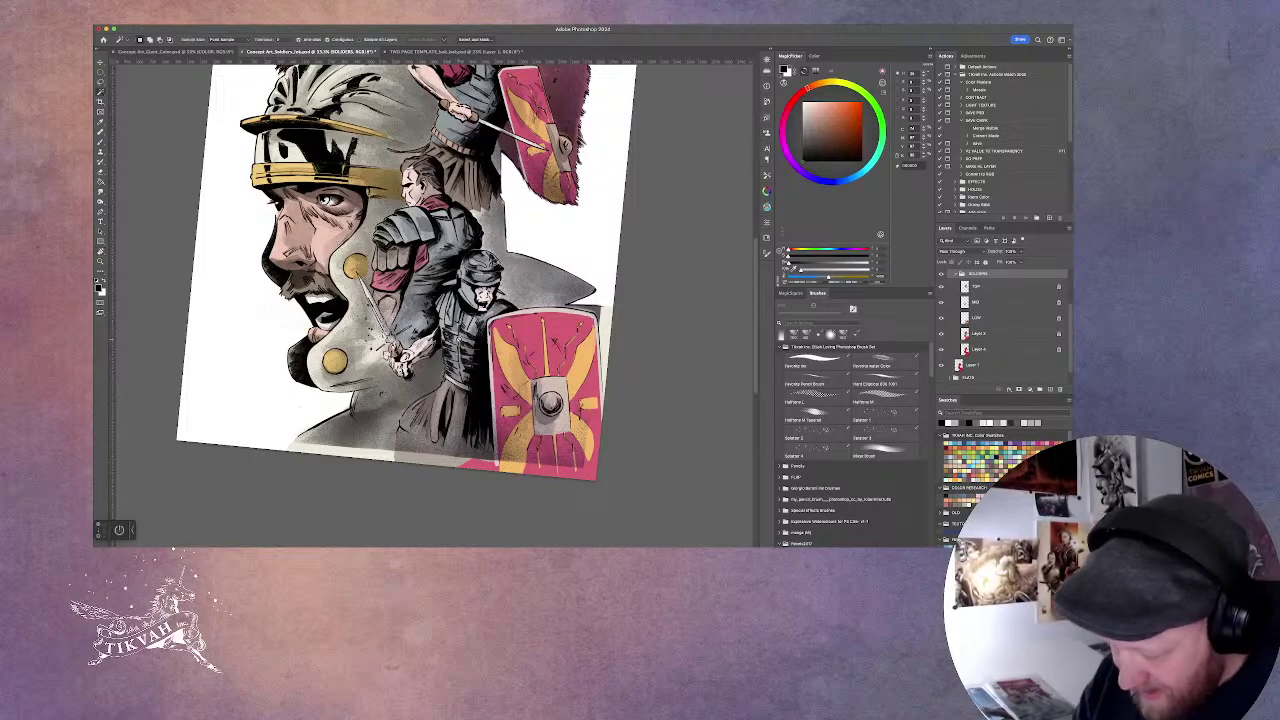
Activate the bottom layer of the SOLDIERS group, and switch to the group's TOP layer.
click(996, 350)
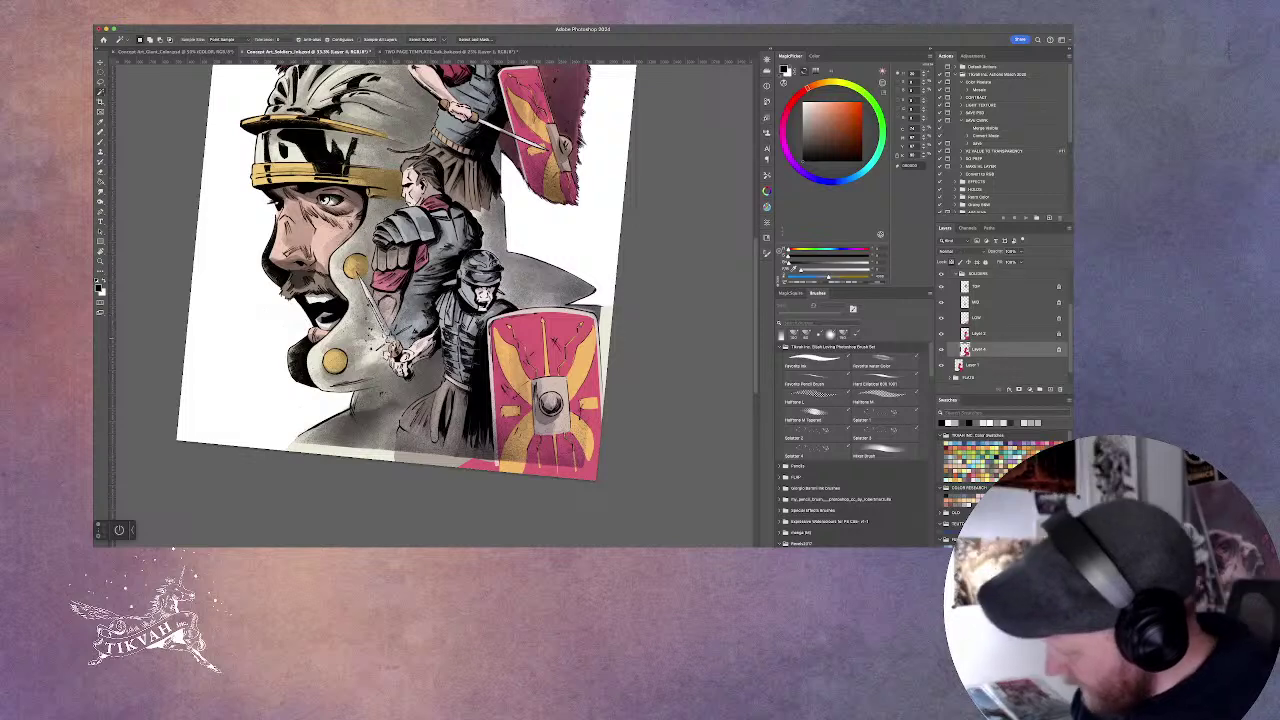
click(996, 289)
scroll(1067, 310, up, 2)
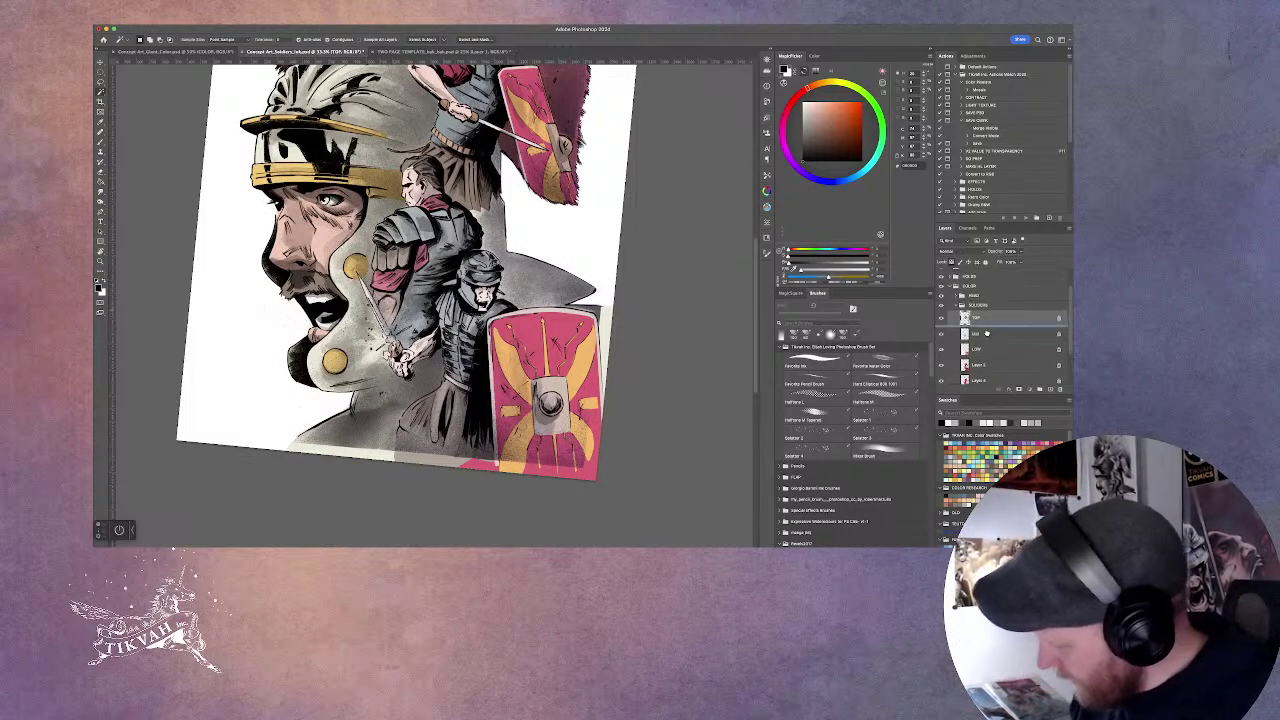
Step through the MID and LOW layers of the SOLDIERS group, and select the lower soldier using the layer below LOW.
click(987, 334)
click(990, 349)
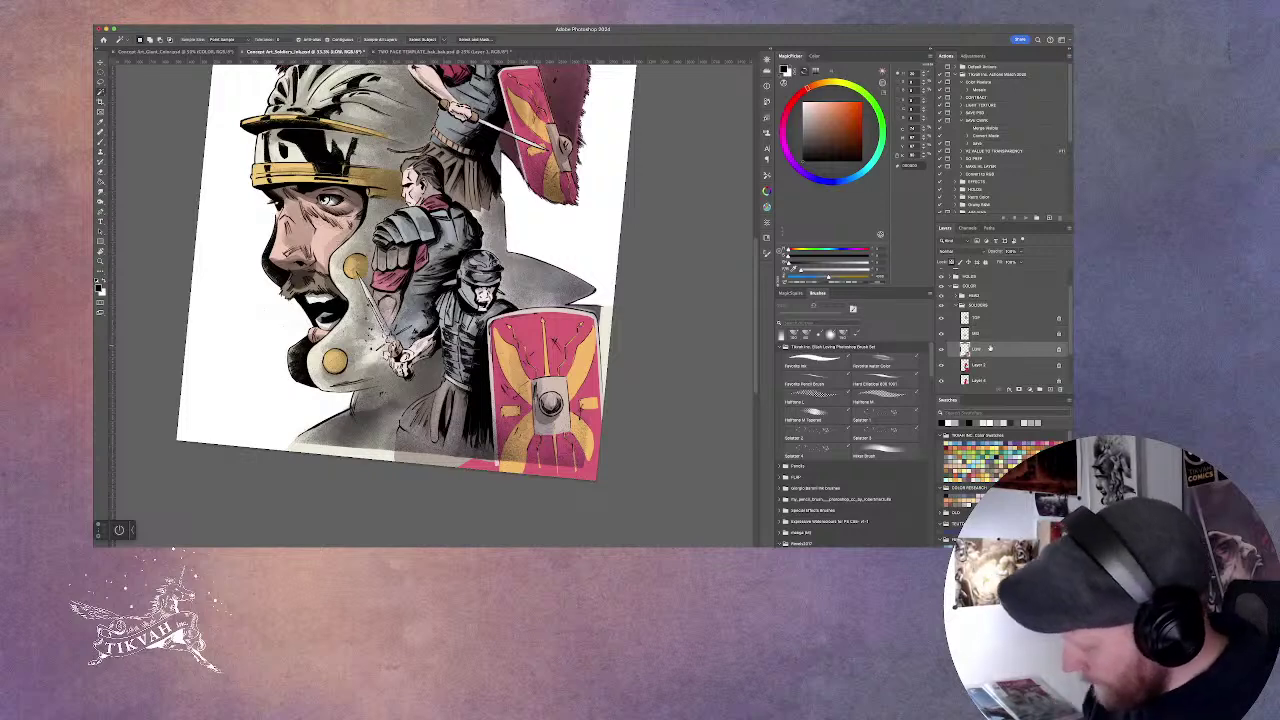
click(995, 364)
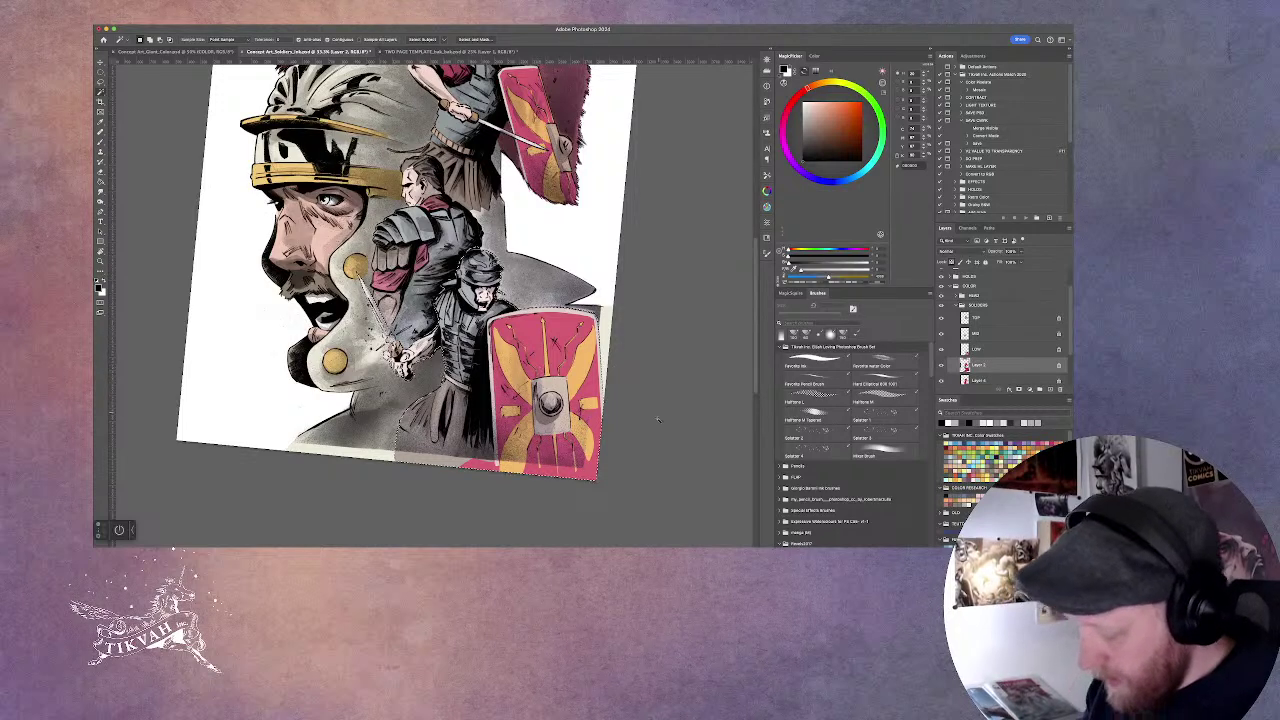
key(super+z)
key(super+z)
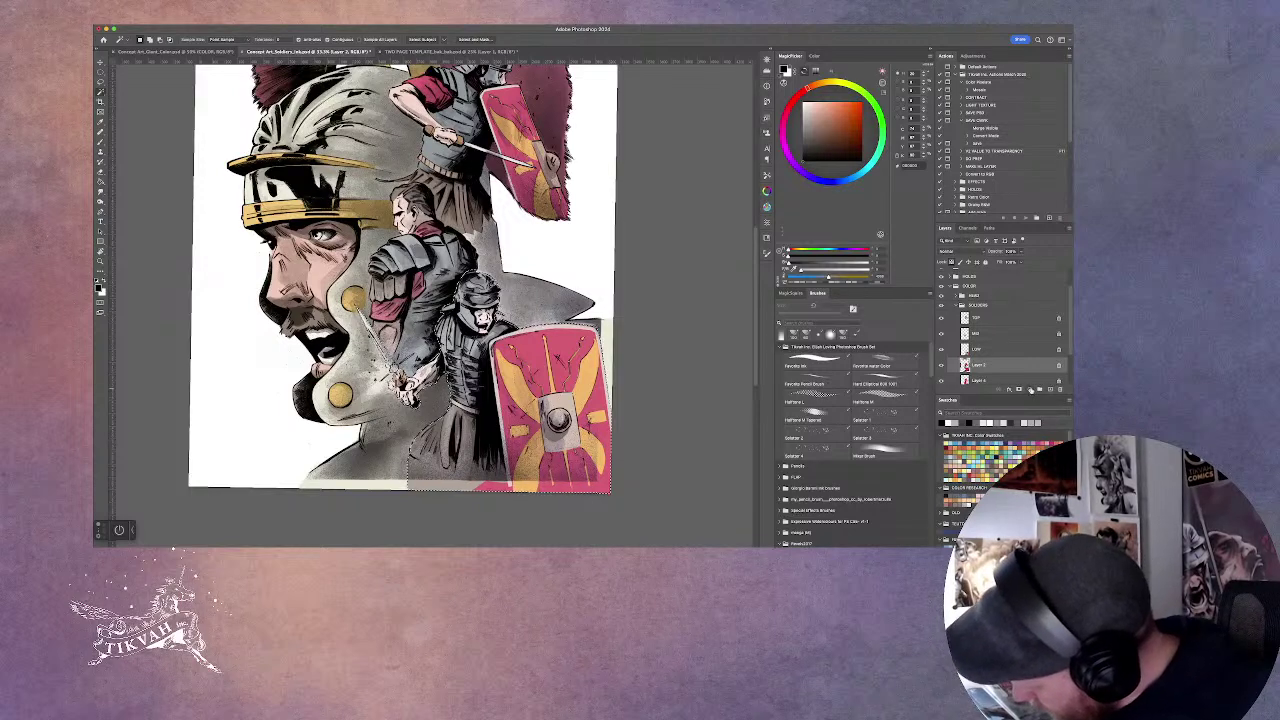
Add a Hue/Saturation adjustment masked to the lower soldier, place it above LOW, and try different hue, saturation and lightness shifts.
click(1030, 389)
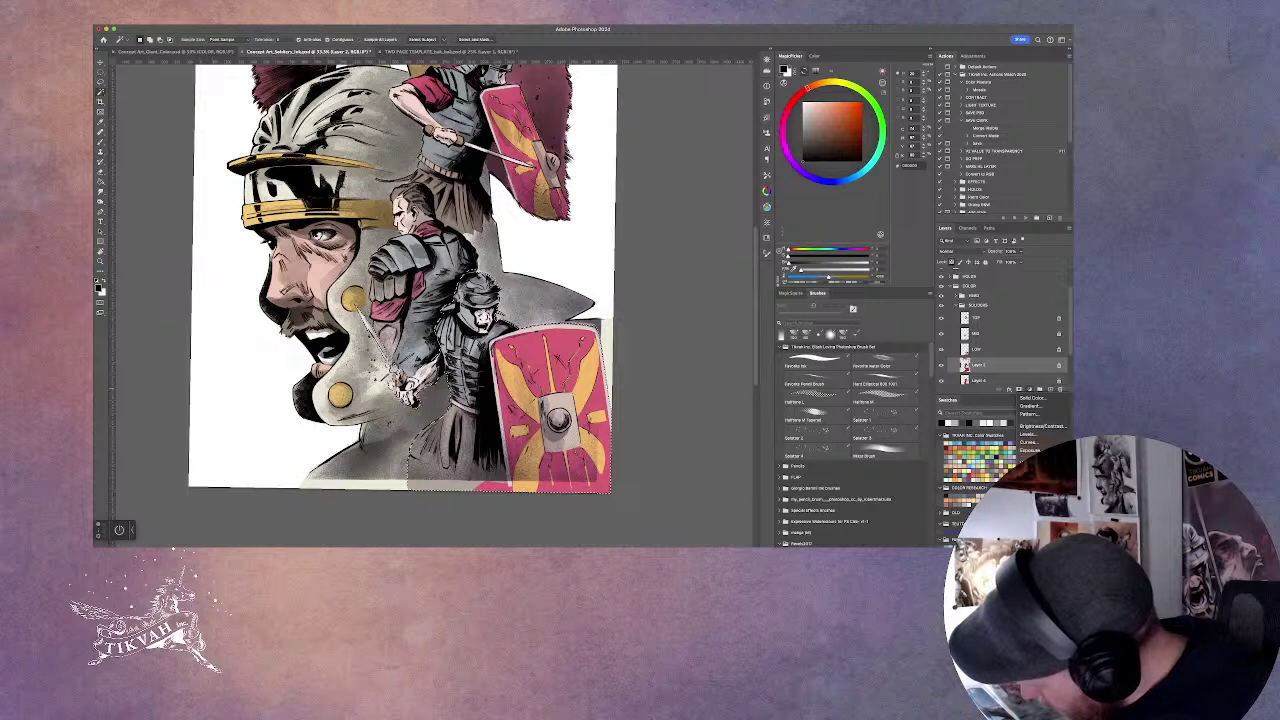
click(1035, 470)
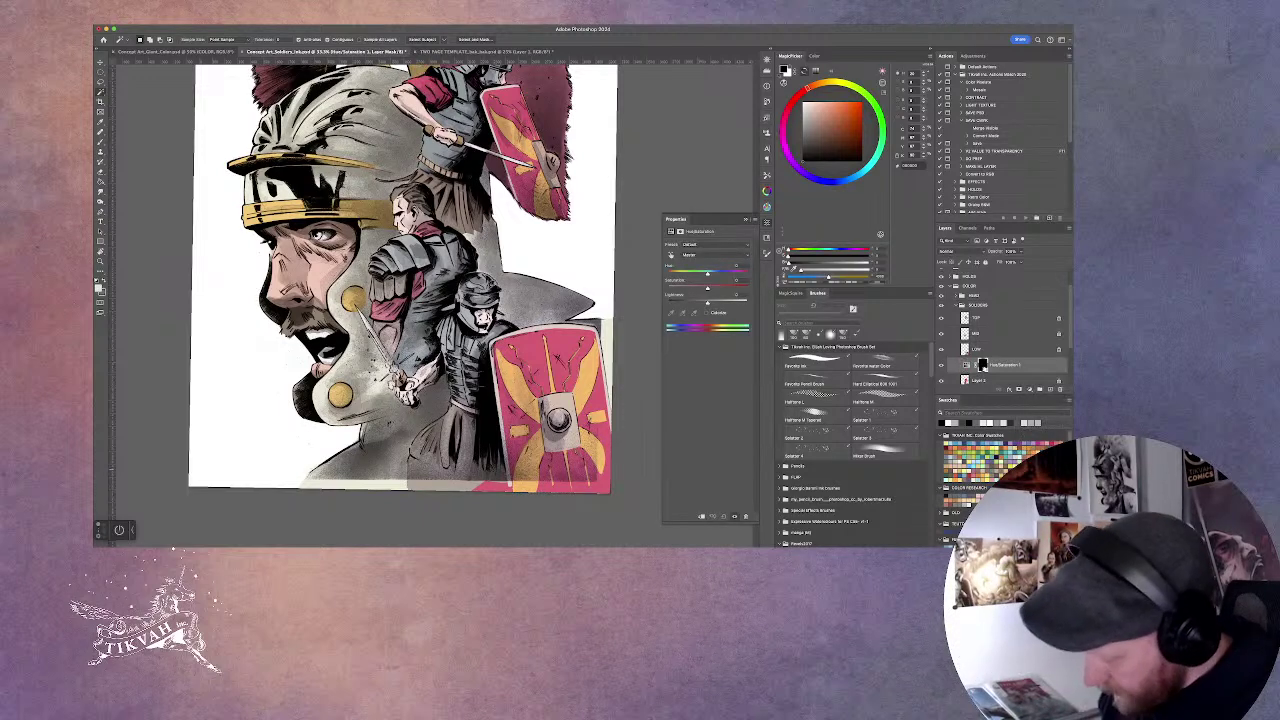
drag(708, 274, 716, 303)
drag(1026, 365, 1020, 349)
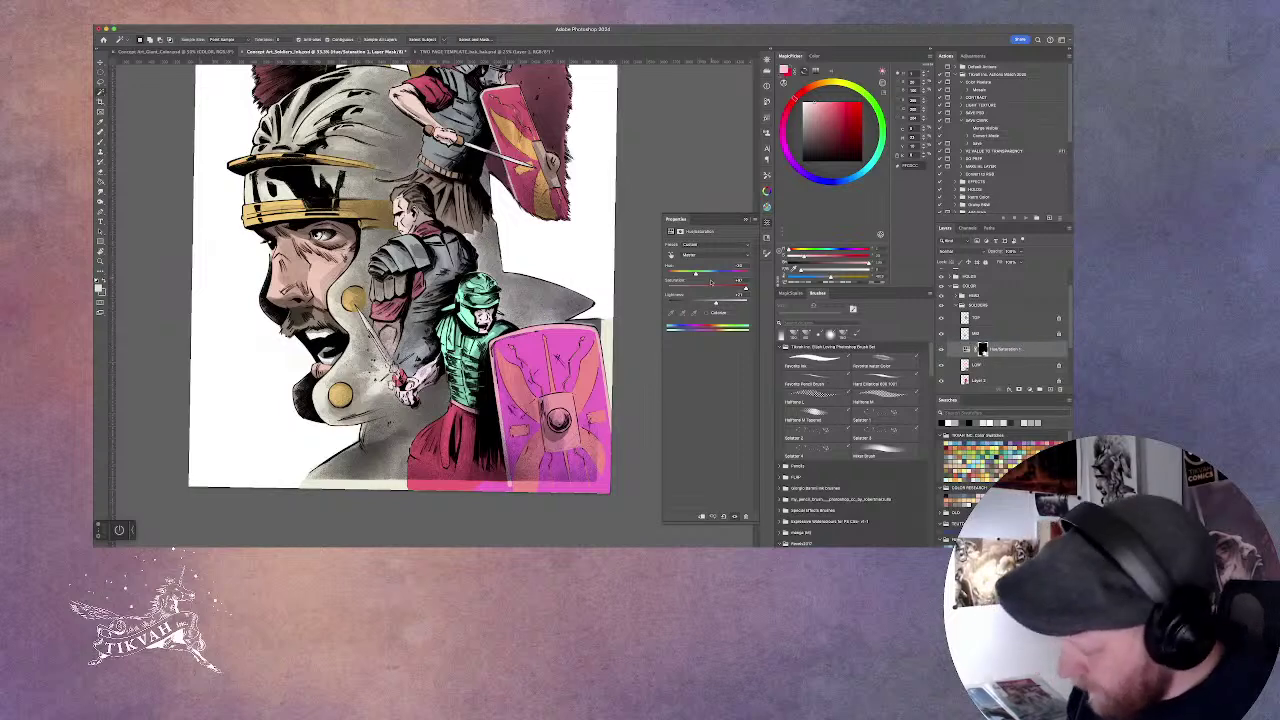
mouse_move(697, 273)
mouse_down()
mouse_move(719, 273)
mouse_move(720, 288)
mouse_move(700, 288)
mouse_move(709, 274)
mouse_up()
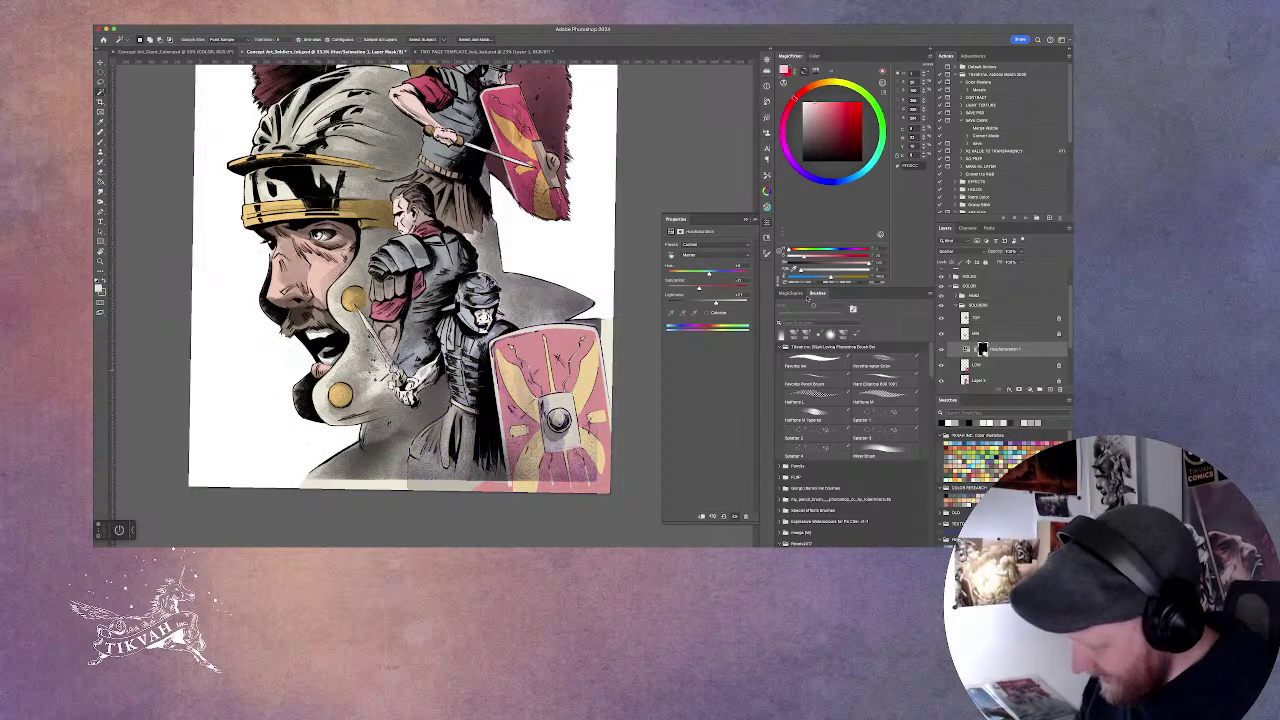
Delete the masked Hue/Saturation adjustment above the LOW layer.
click(990, 350)
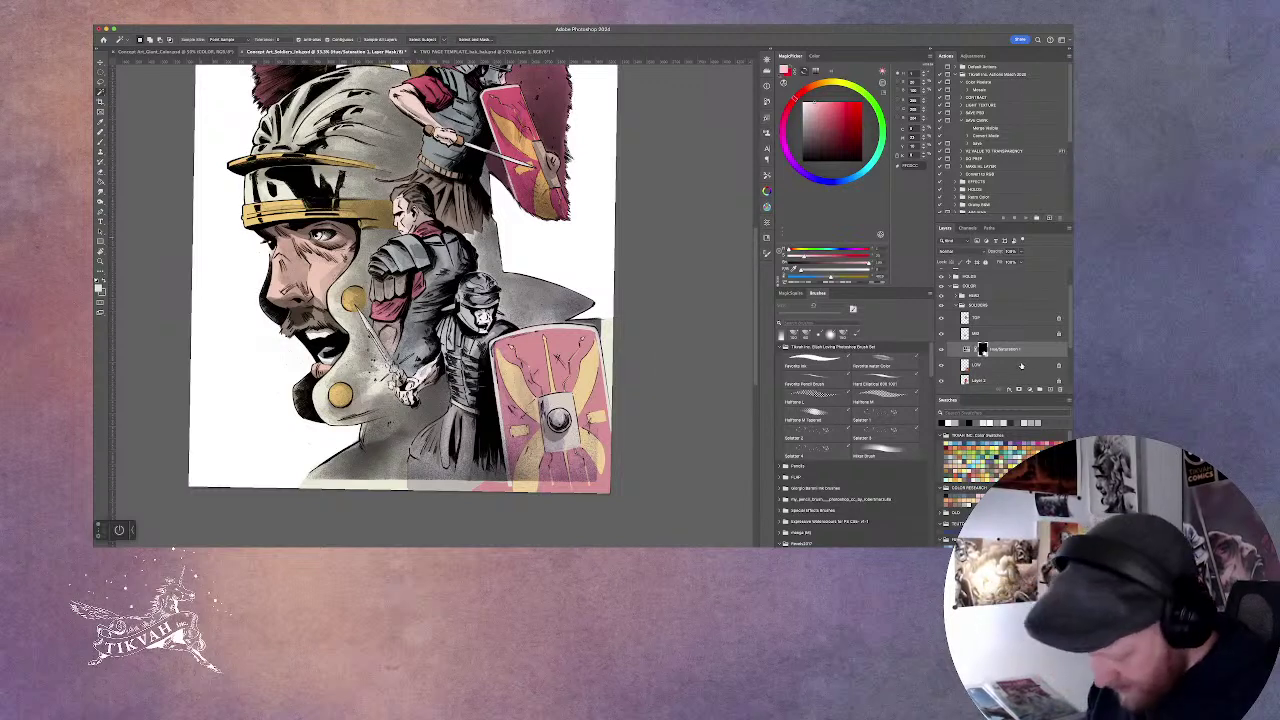
click(1032, 354)
key(Delete)
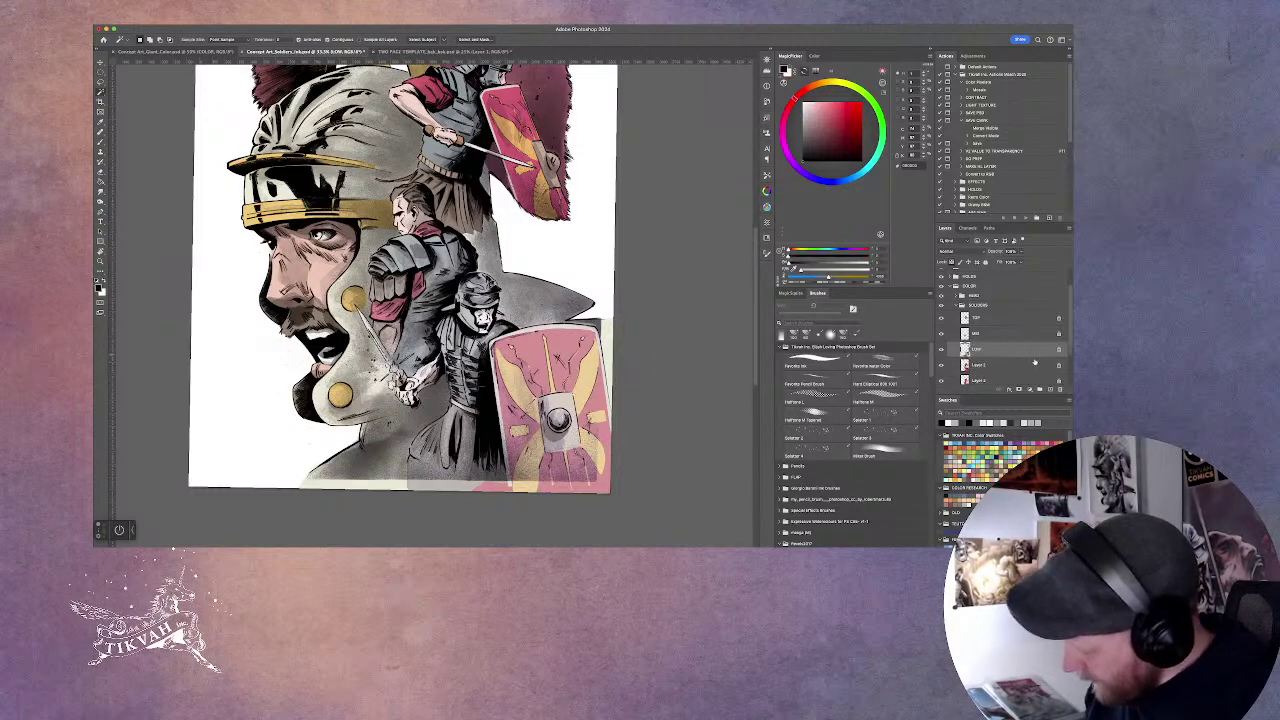
Add an unmasked Hue/Saturation adjustment above LOW, and raise its saturation.
click(1033, 390)
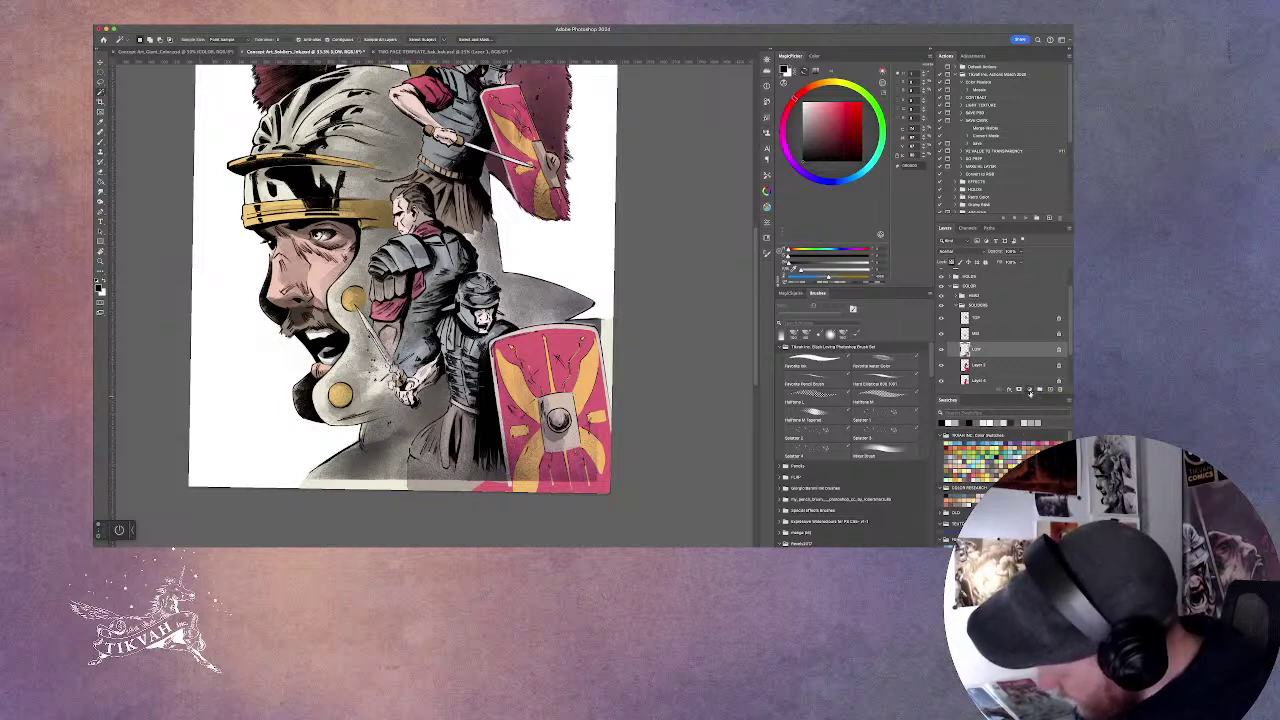
click(1035, 470)
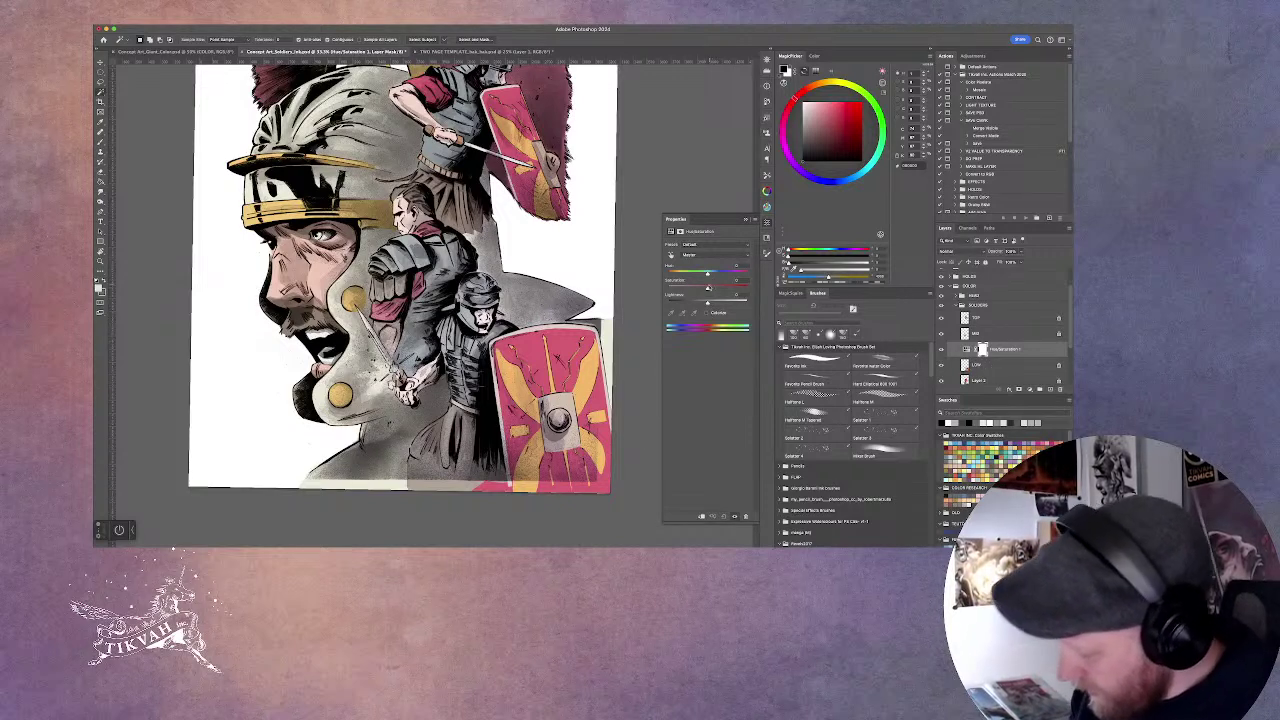
drag(708, 289, 720, 289)
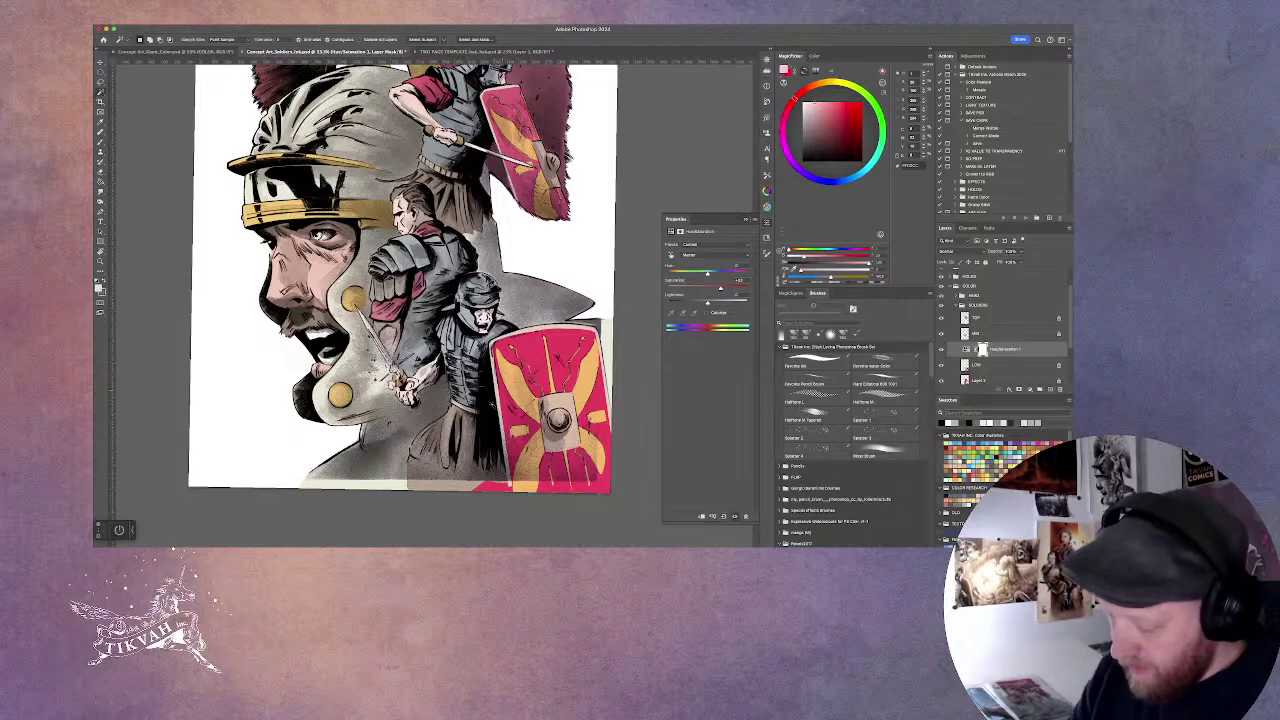
click(745, 219)
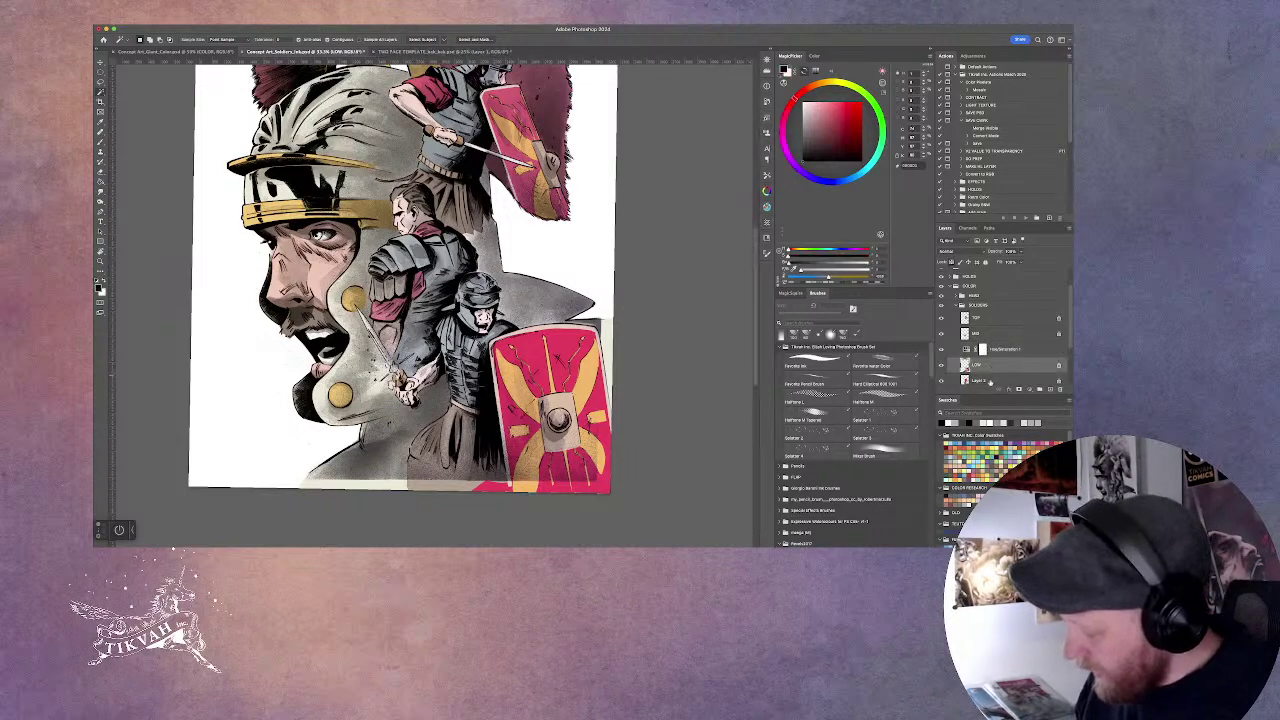
Delete the unmasked Hue/Saturation adjustment layer from the SOLDIERS group.
click(992, 378)
click(1035, 345)
key(Delete)
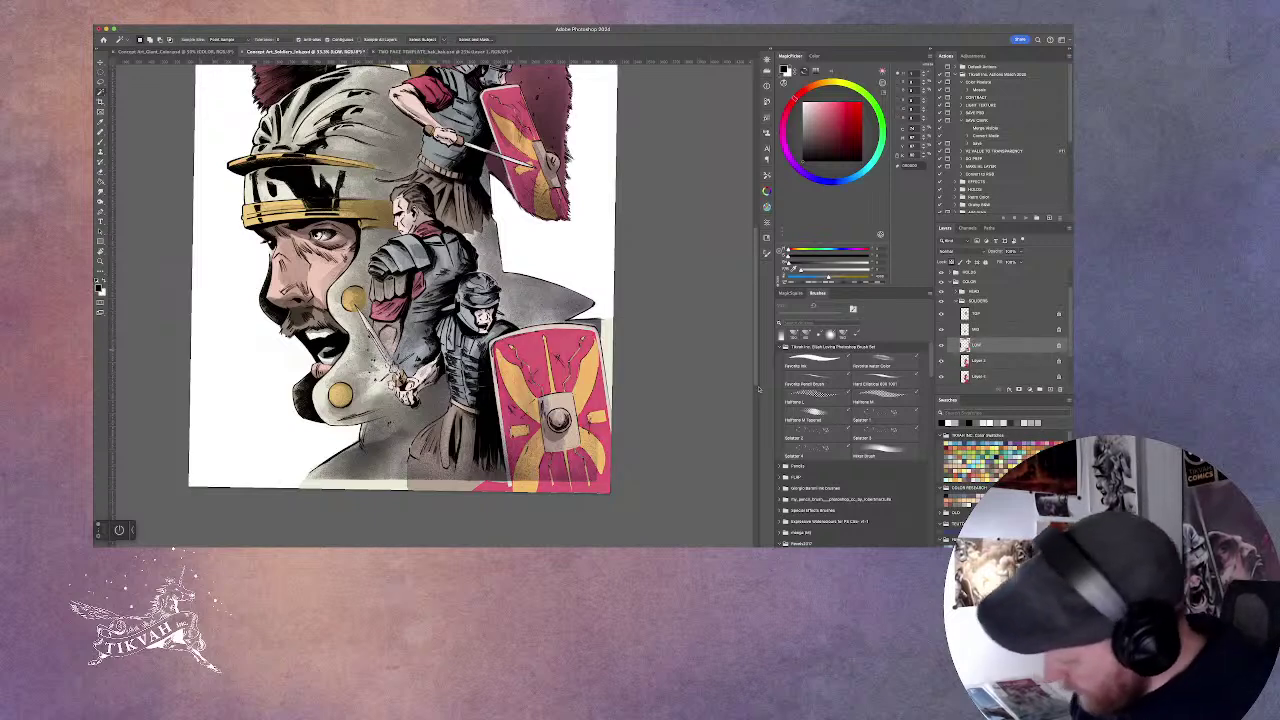
Restore the lower soldier's selection from the layer below LOW, and add a Hue/Saturation adjustment masked by it above LOW.
click(1000, 360)
key(ctrl+shift+d)
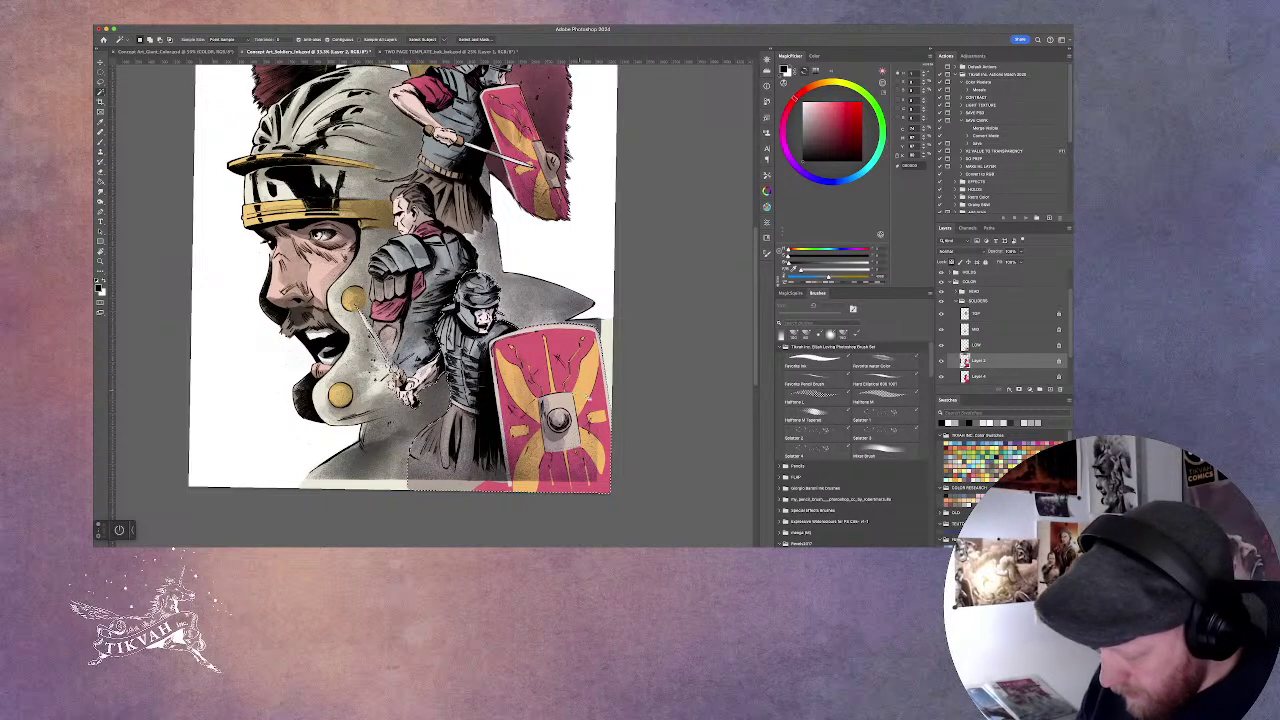
click(1017, 346)
click(1039, 389)
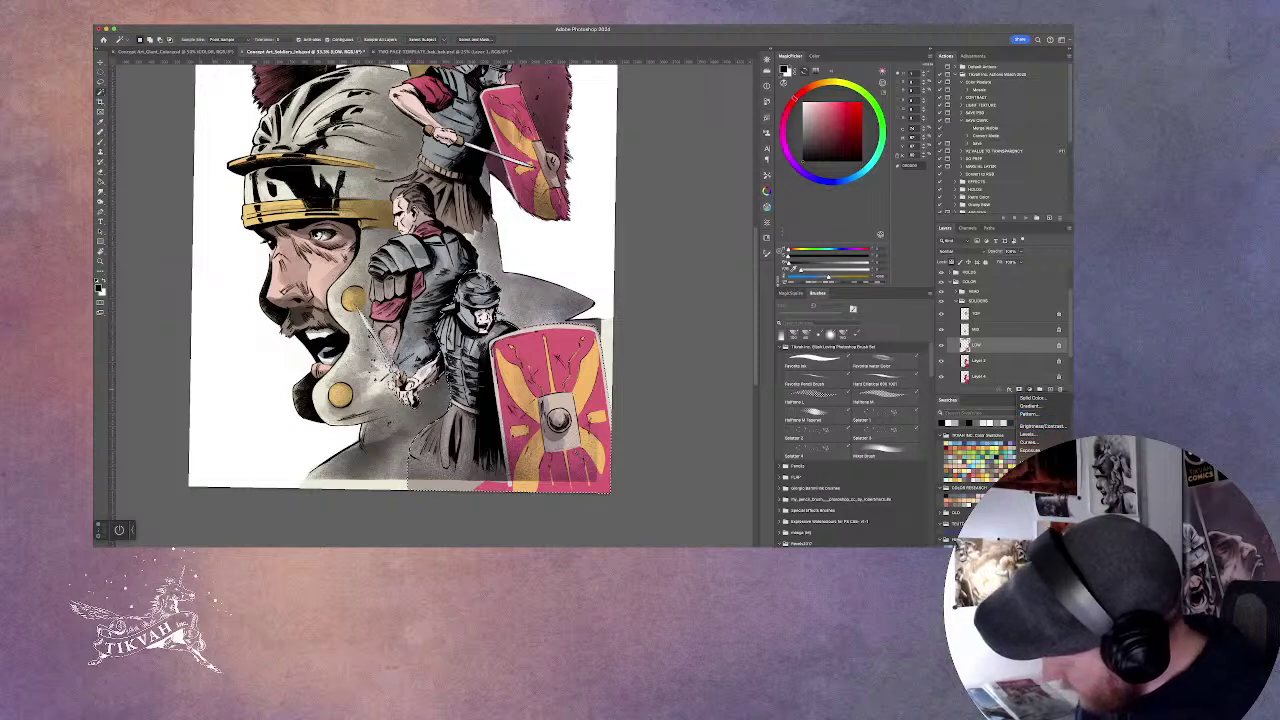
click(1035, 470)
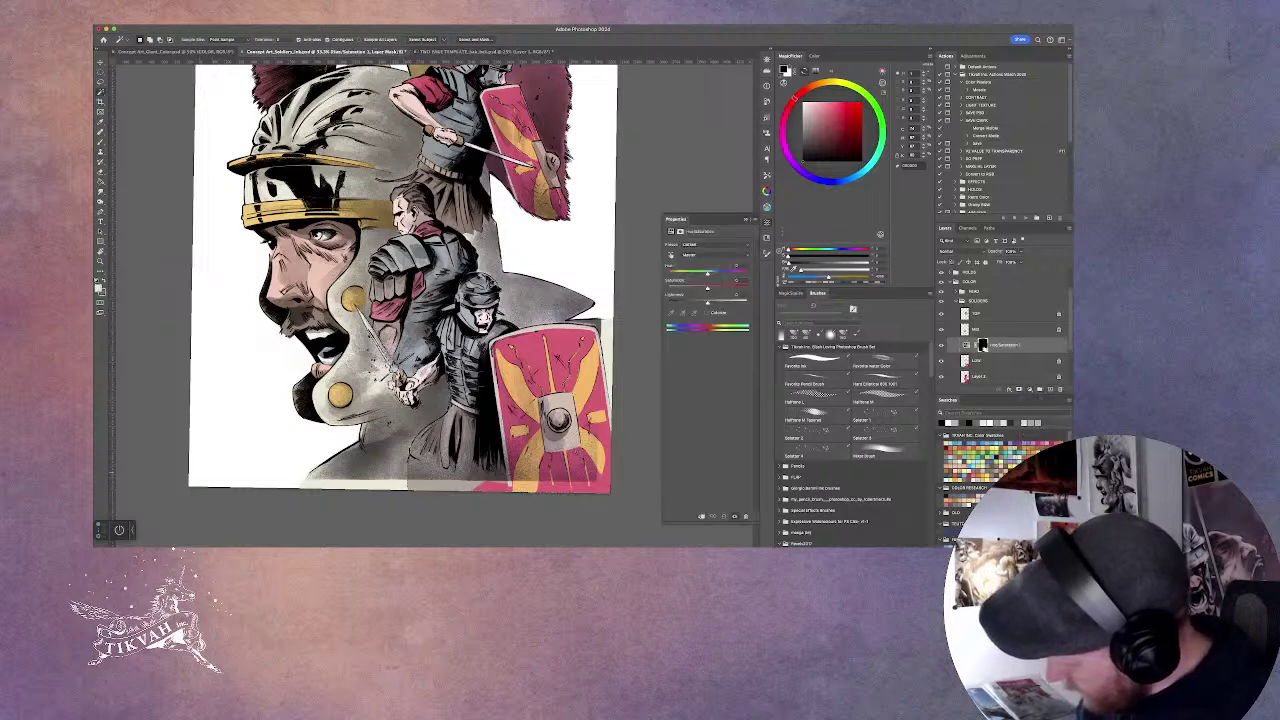
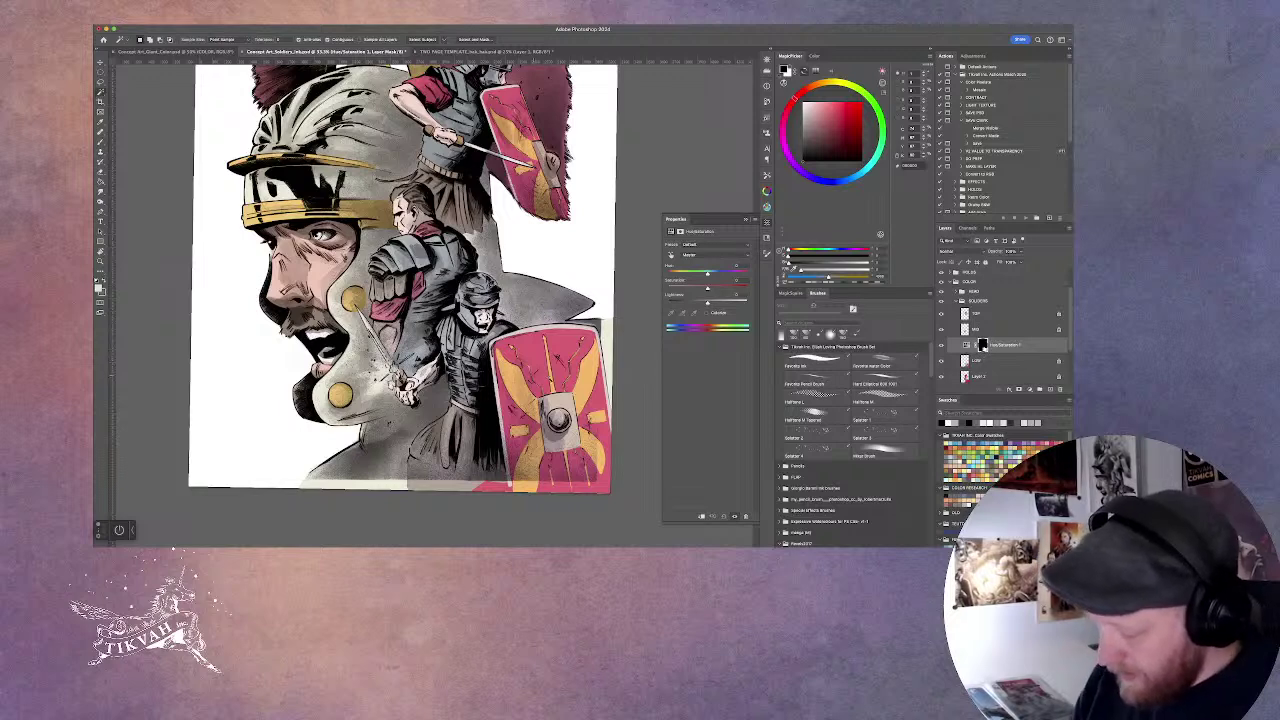
Raise the adjustment's saturation and reduce its lightness to the minimum, showing the topmost layer to judge the artwork in greyscale.
drag(706, 286, 677, 316)
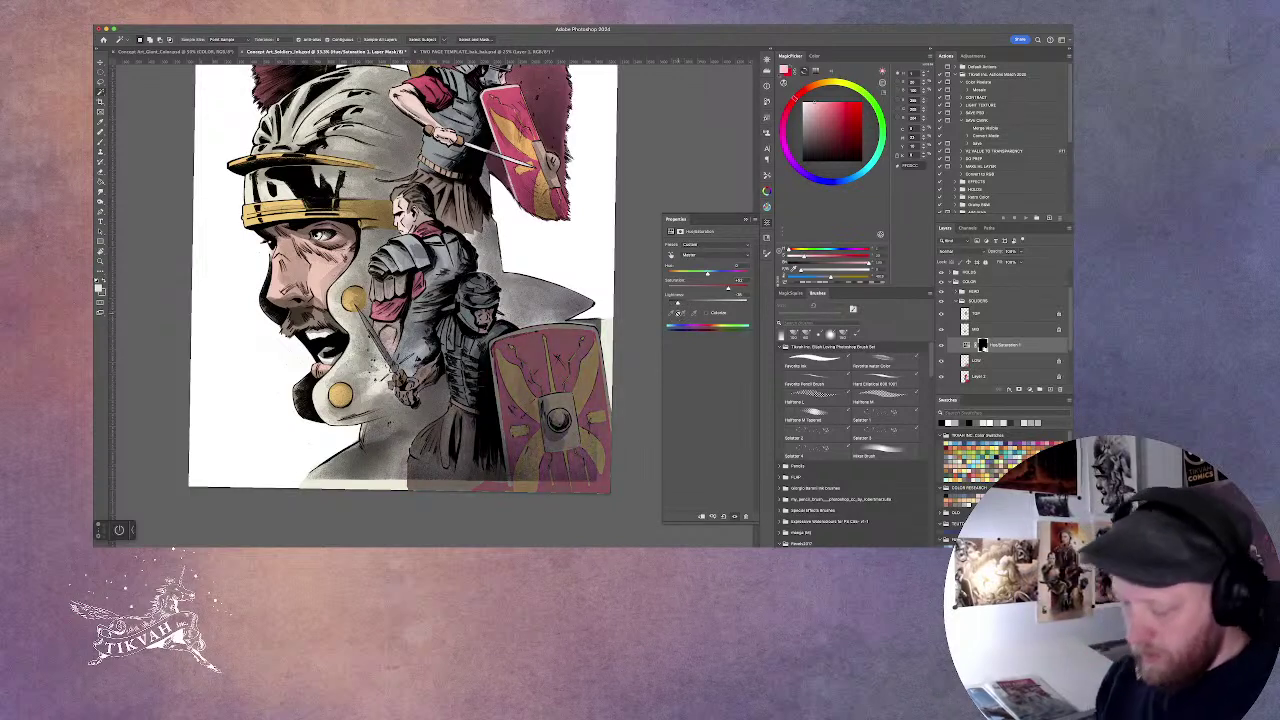
scroll(643, 366, up, 3)
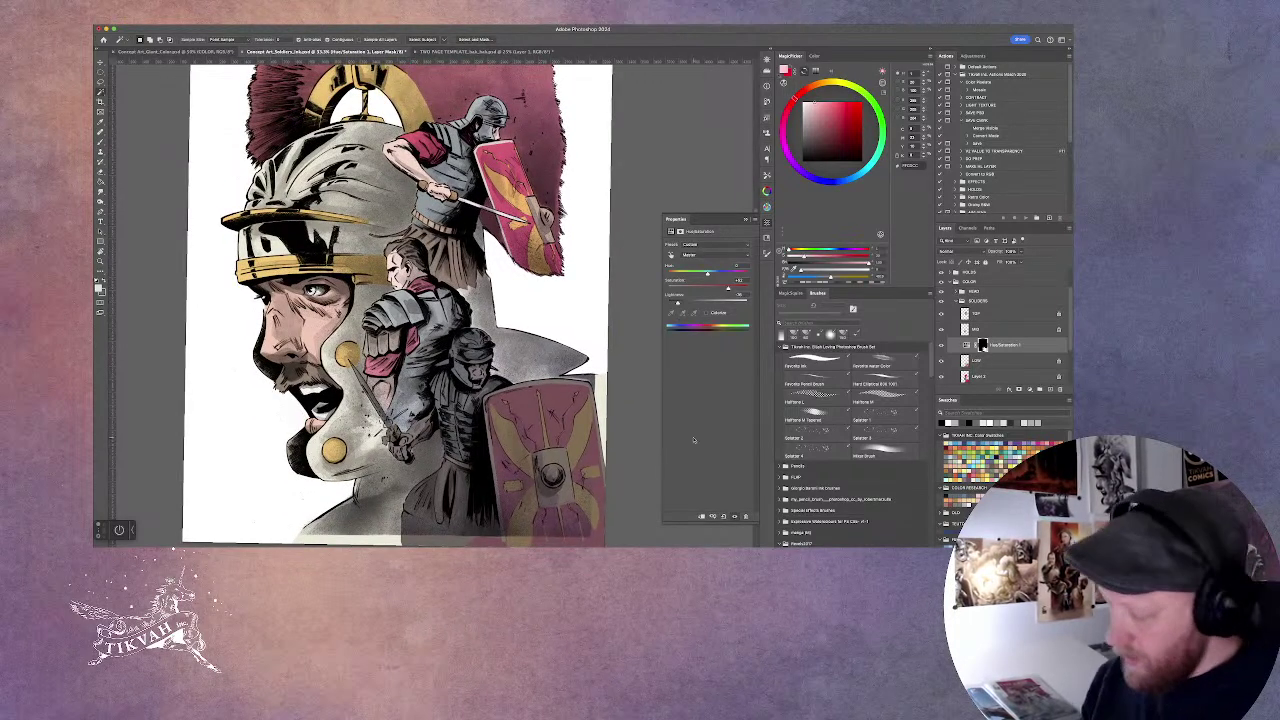
scroll(1068, 313, up, 2)
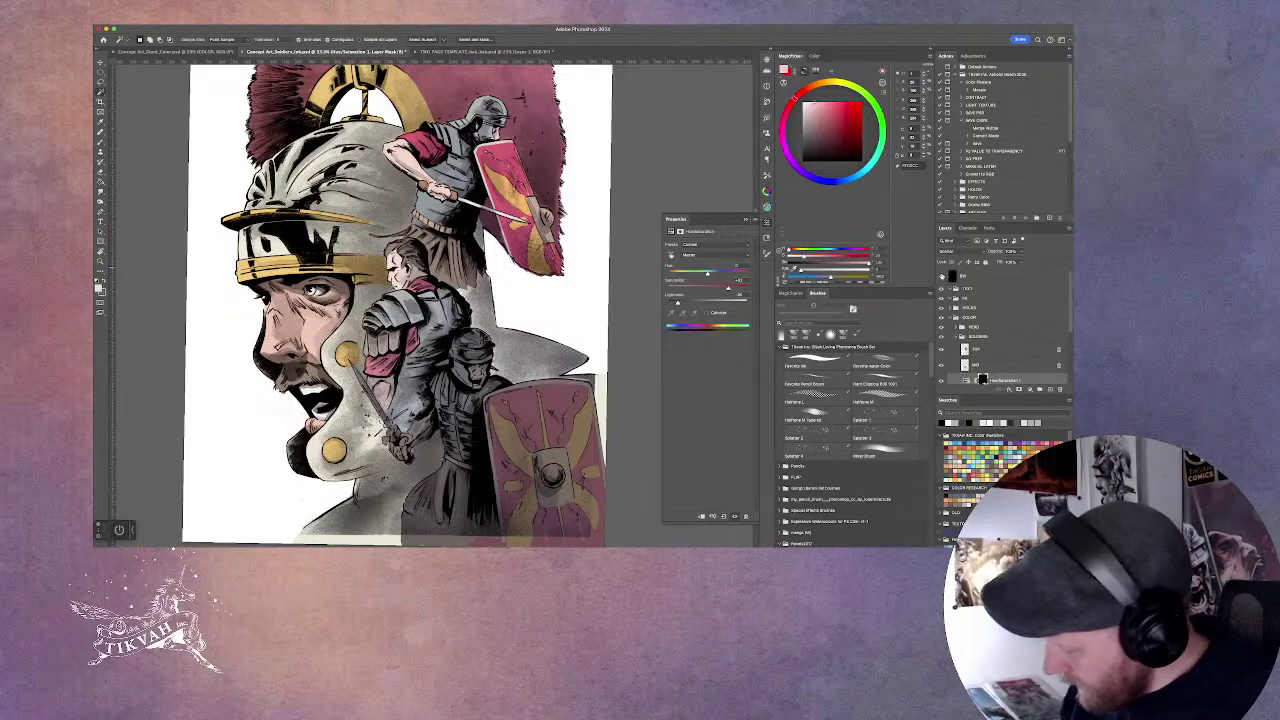
click(940, 277)
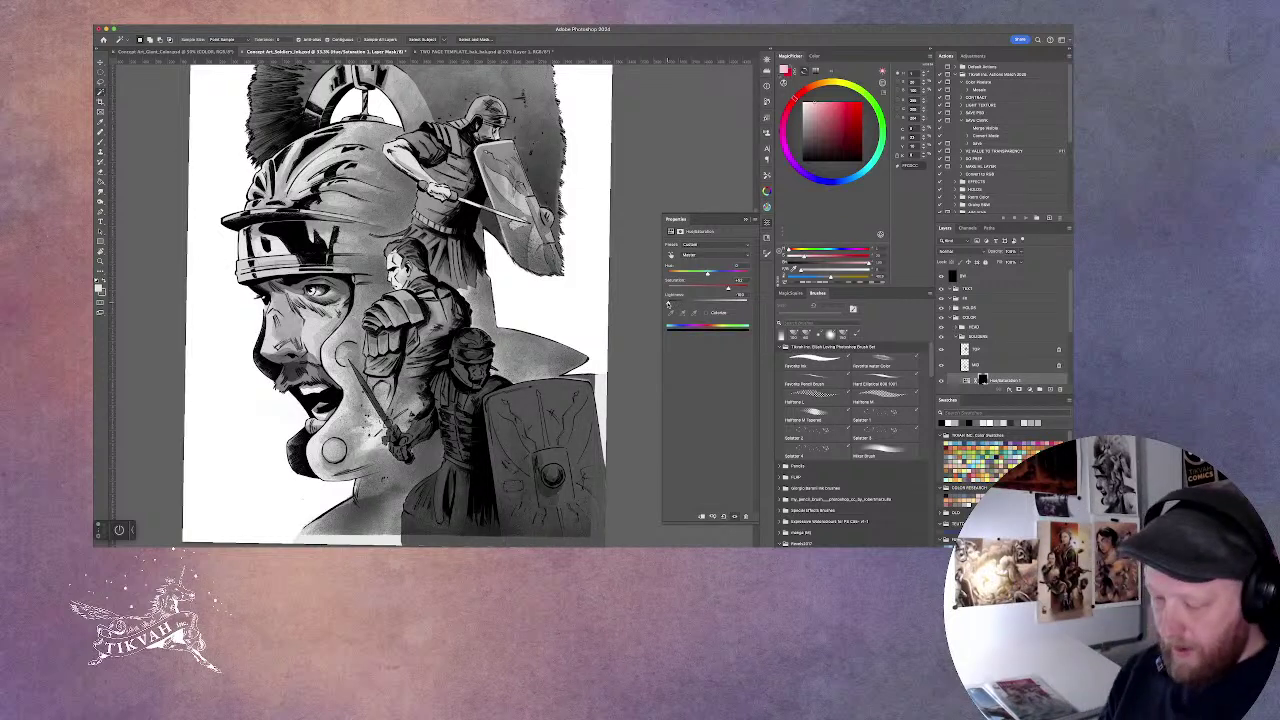
key(ctrl+z)
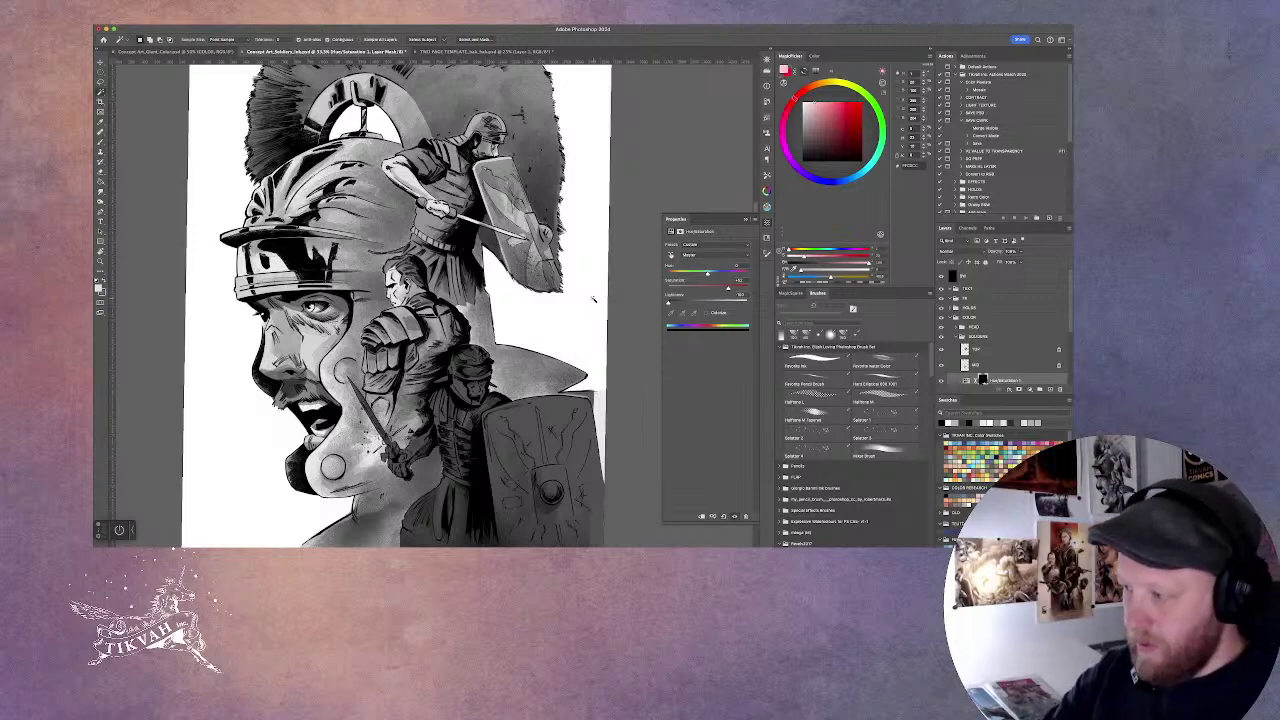
Hide the topmost greyscale check layer, and delete the Hue/Saturation adjustment above LOW.
click(944, 278)
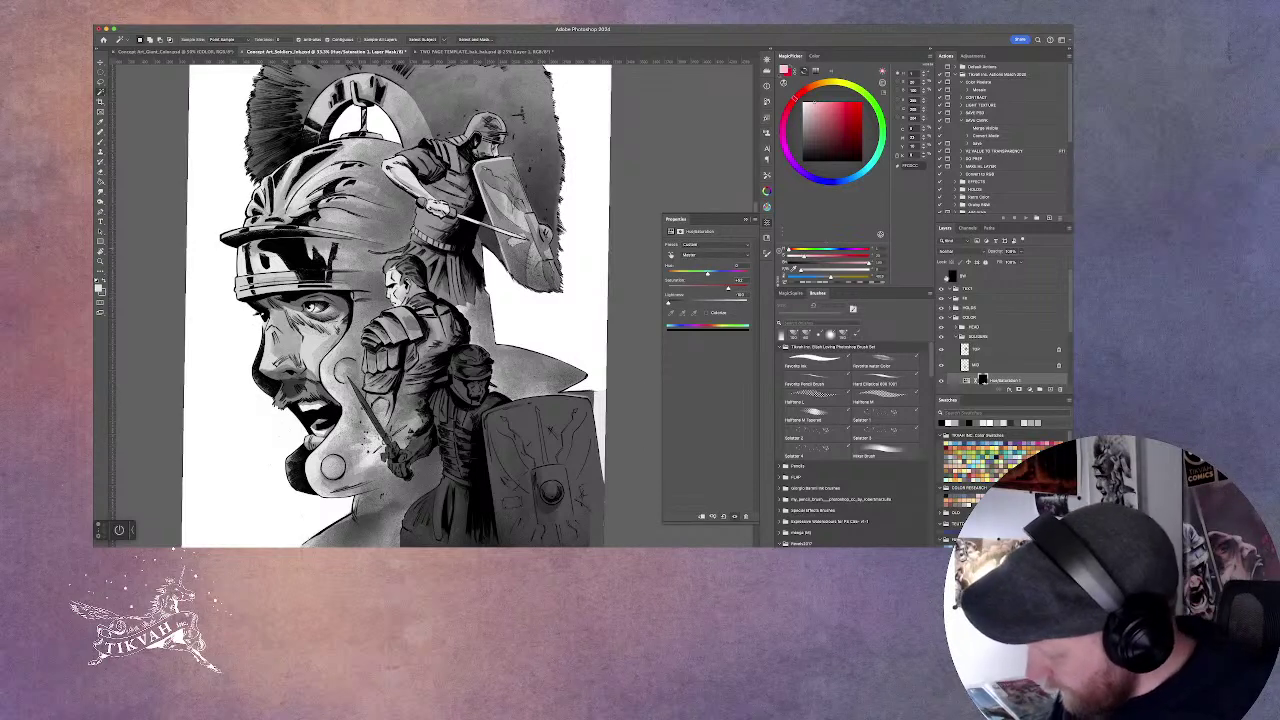
key(BackSpace)
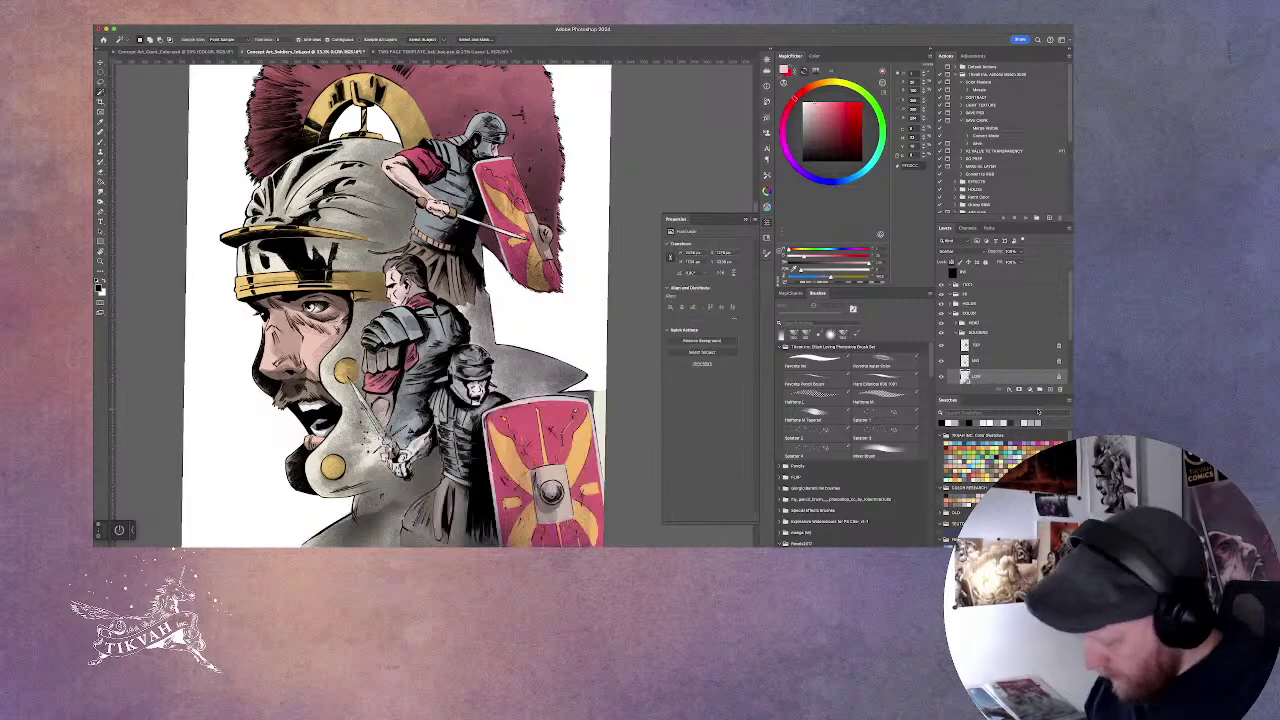
scroll(1070, 350, down, 3)
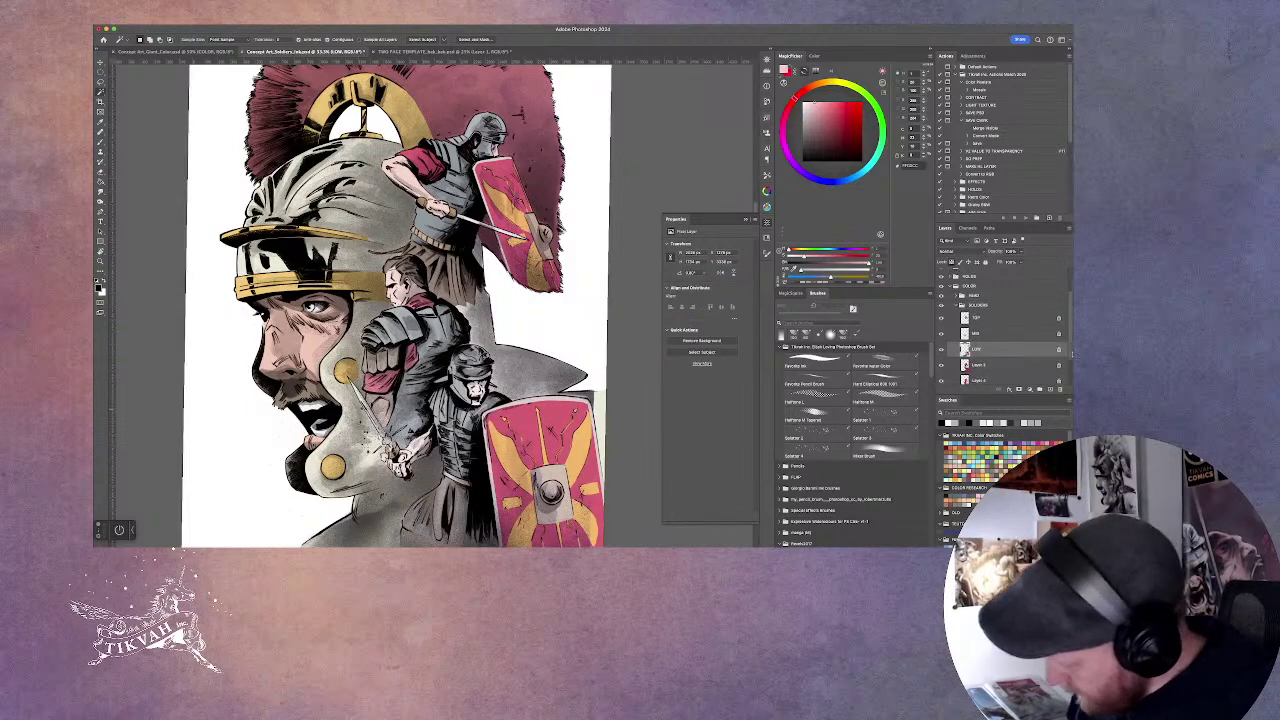
Reset the colours to the default black and white, and try Magic Wand selections on the lower soldier's shield in the LOW layer.
scroll(614, 383, up, 5)
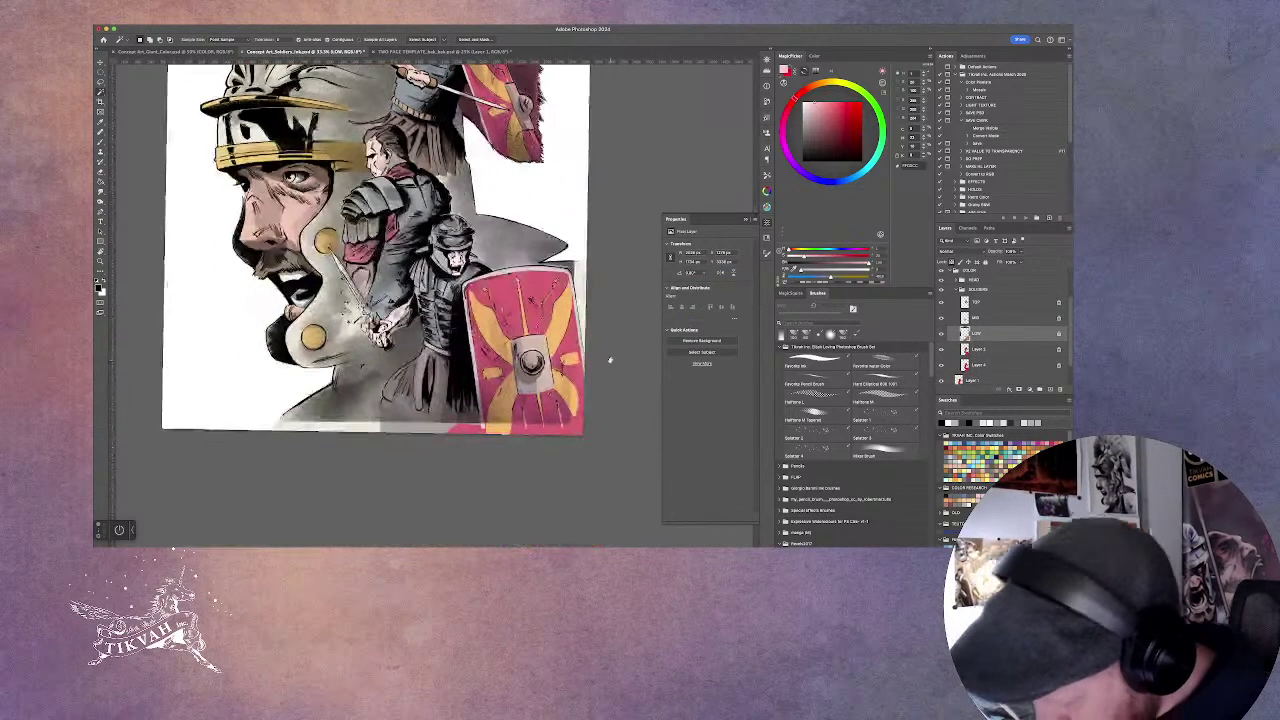
scroll(390, 280, right, 2)
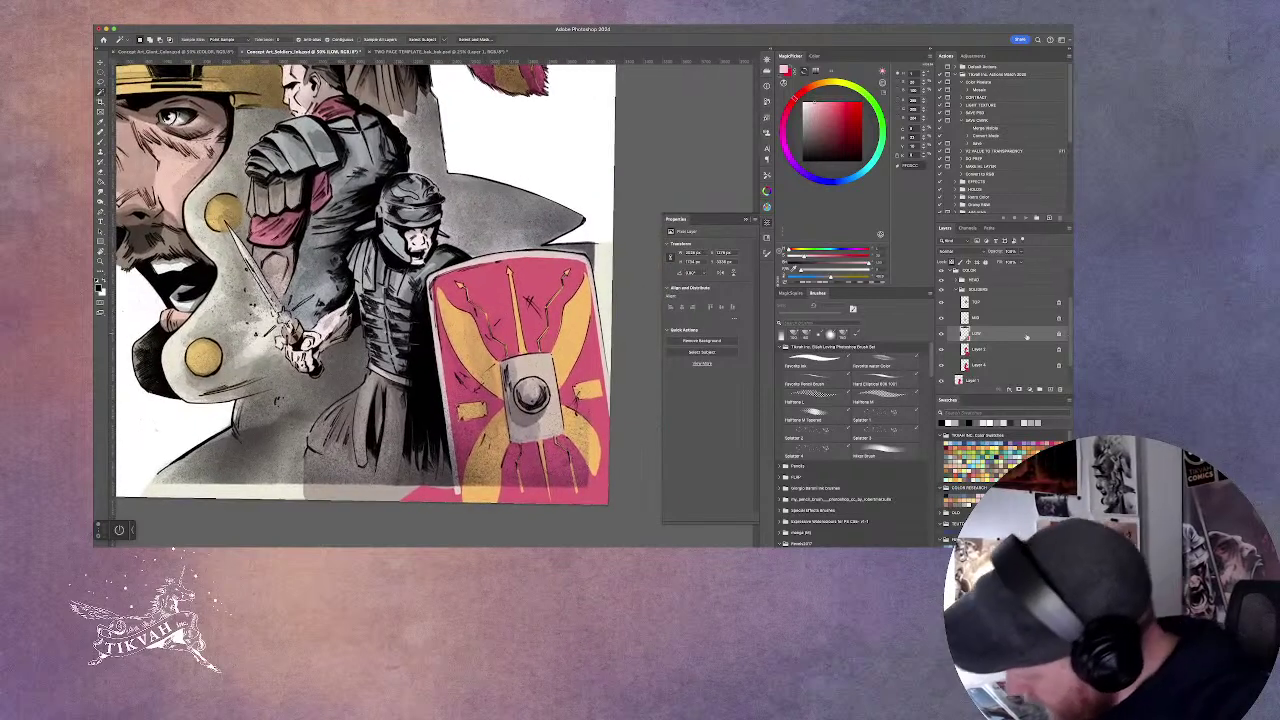
key(d)
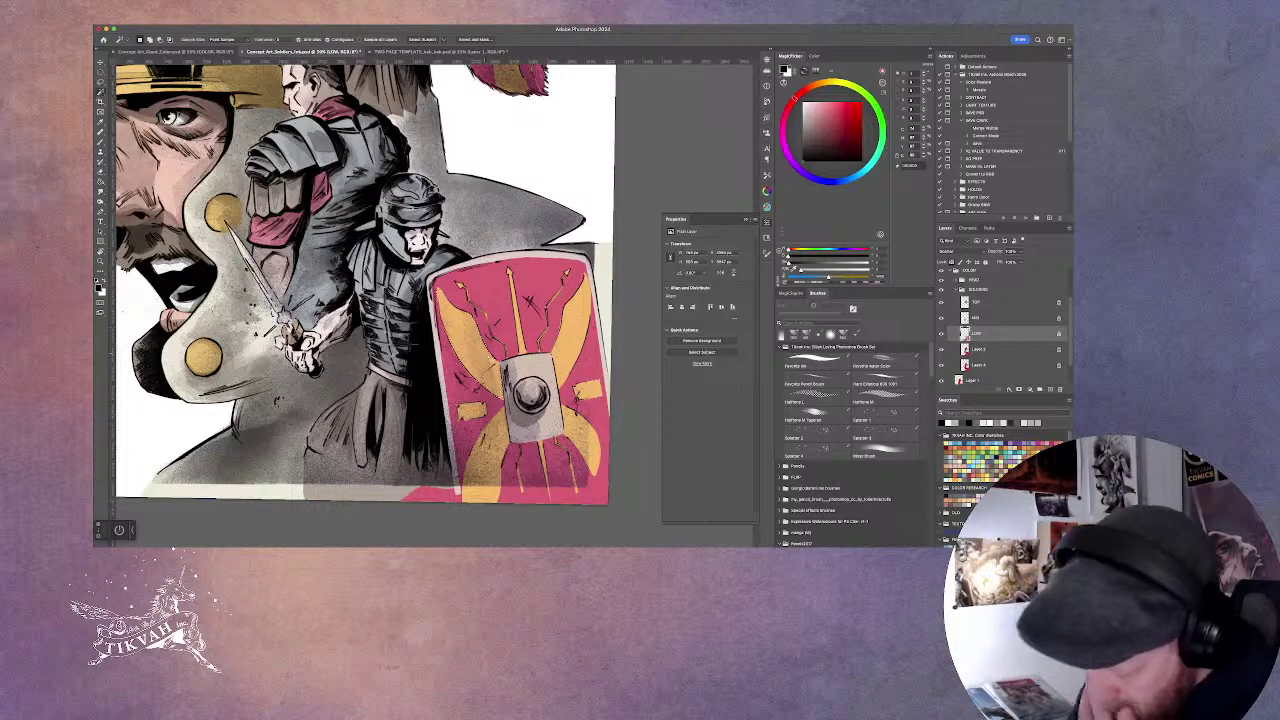
mouse_move(440, 305)
mouse_down()
mouse_move(480, 360)
mouse_move(530, 356)
mouse_up()
drag(510, 268, 521, 338)
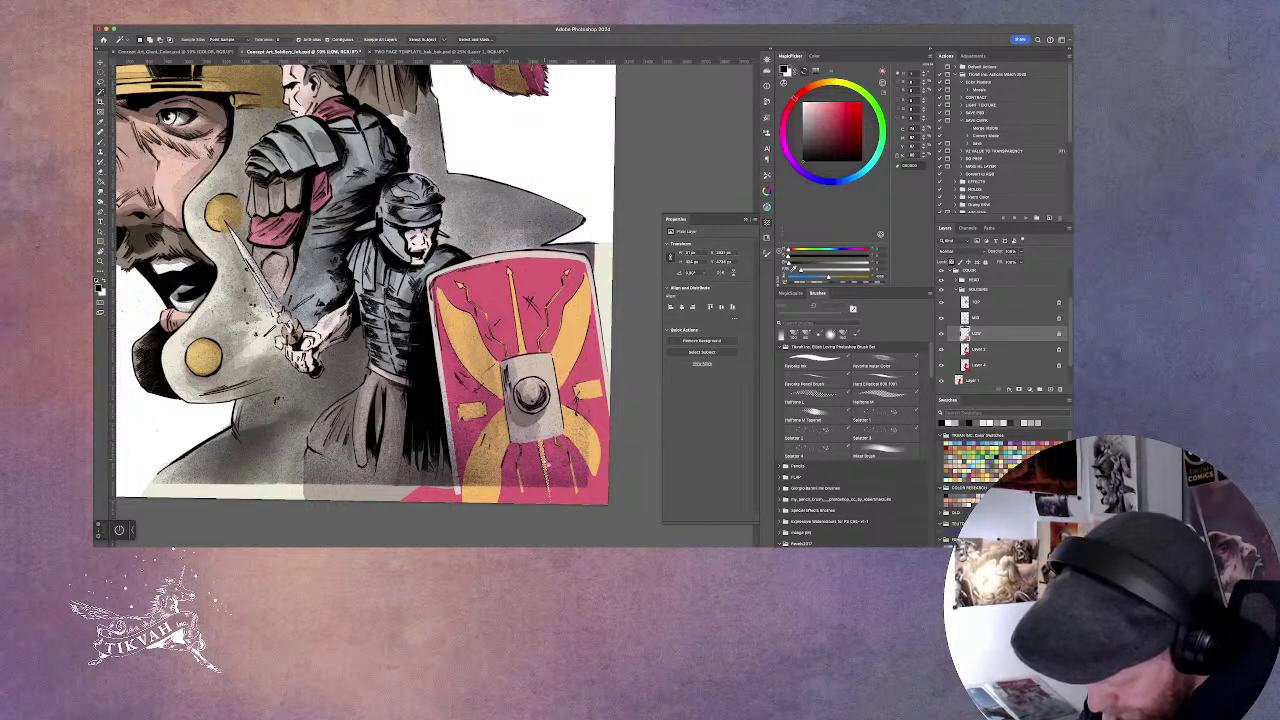
drag(565, 448, 575, 484)
drag(556, 440, 574, 482)
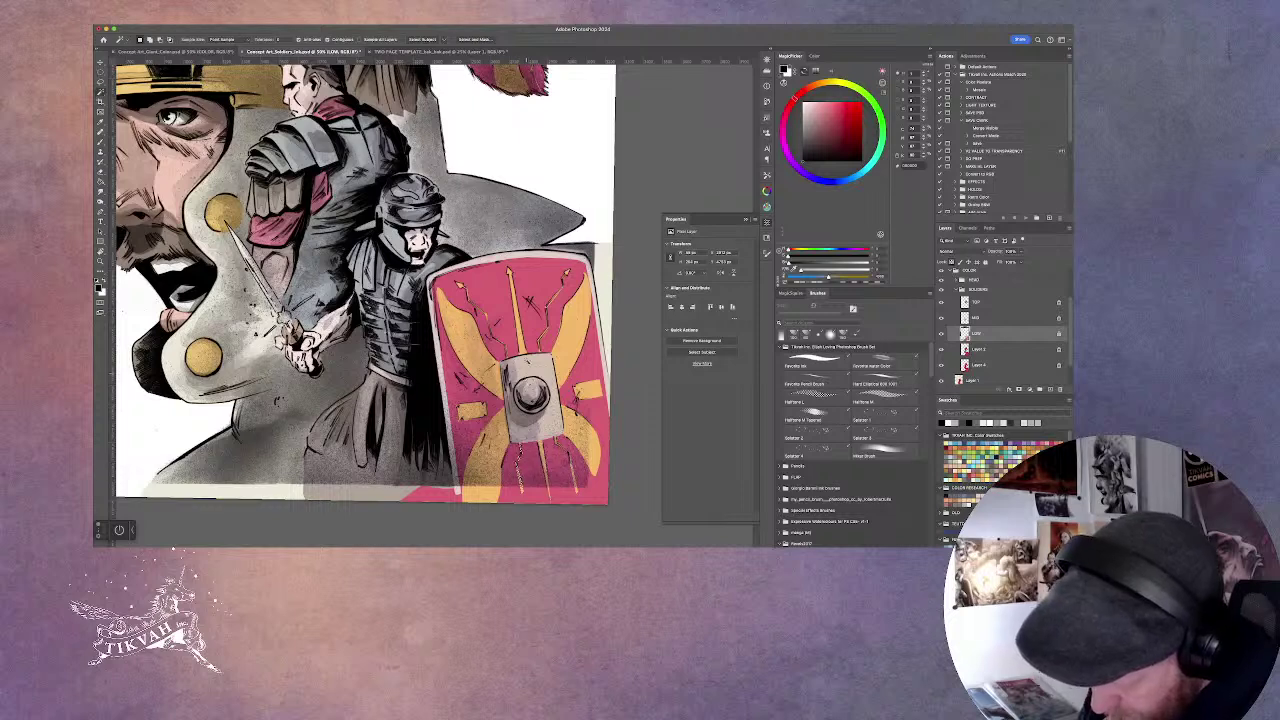
key(ctrl+z)
key(ctrl+shift+z)
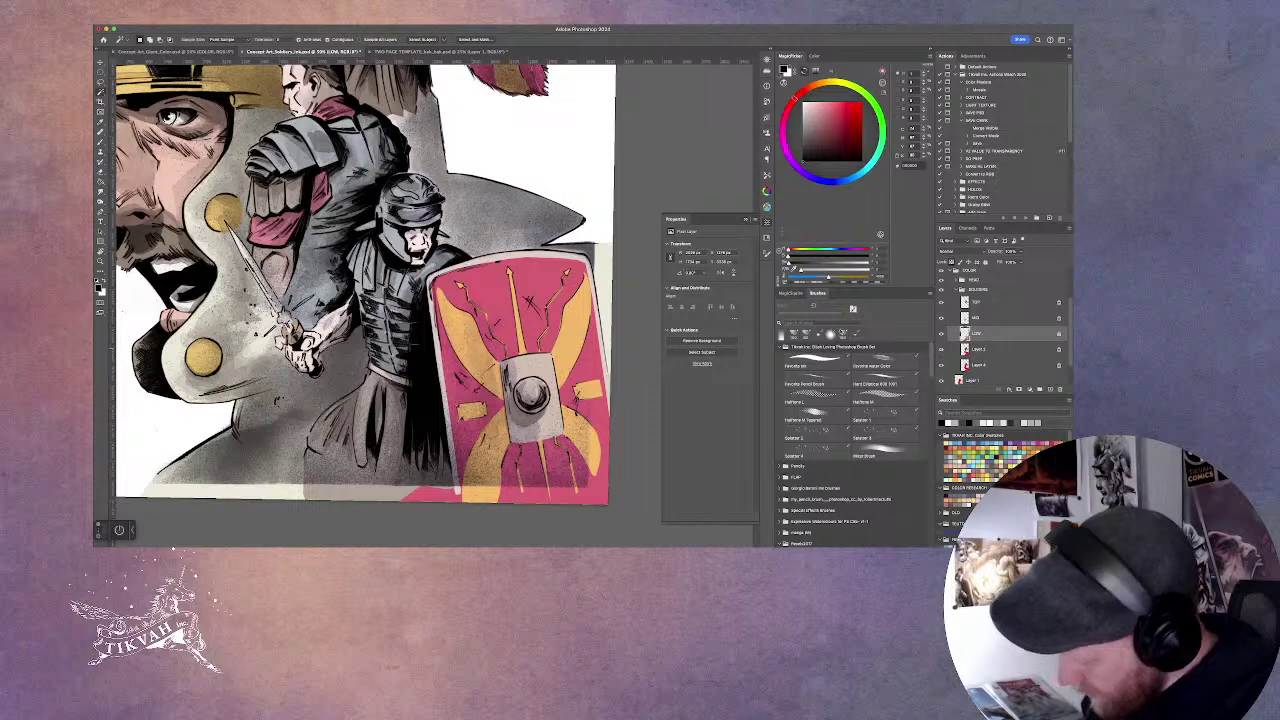
Discard the trial shield selections, and select the shield's pink areas on the LOW layer.
key(ctrl+z)
key(ctrl+z)
key(ctrl+z)
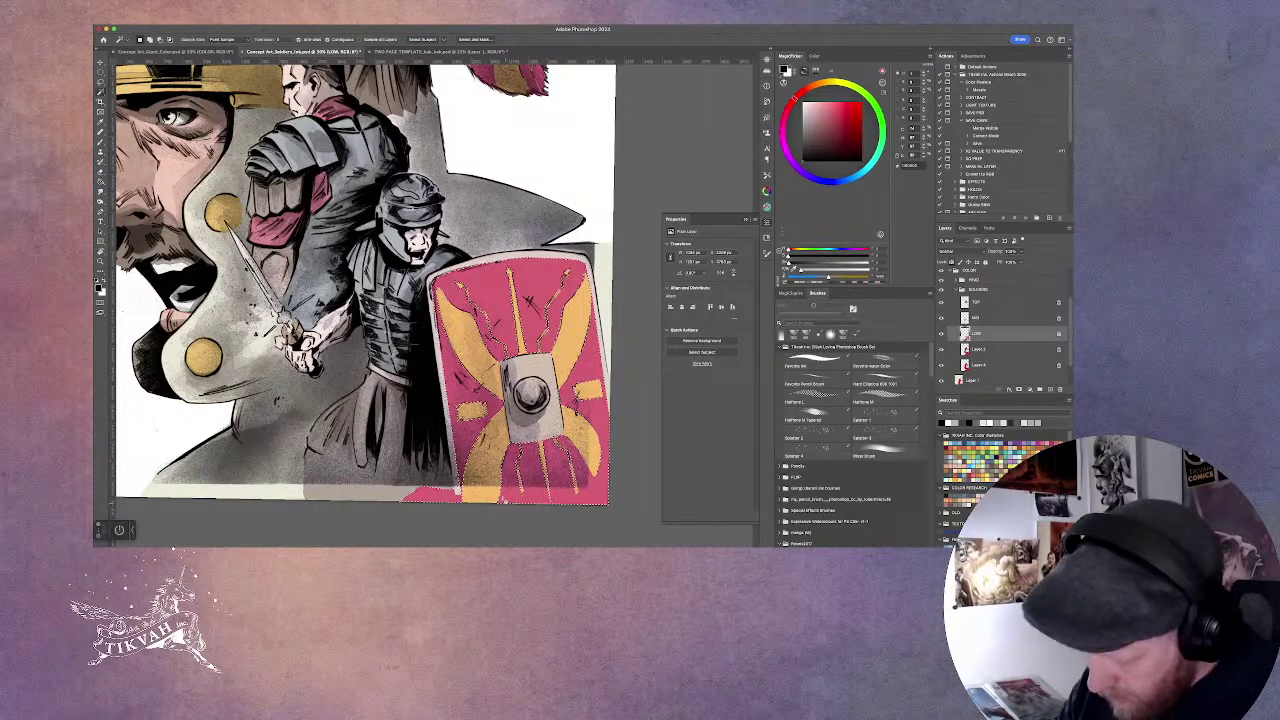
key(ctrl+z)
key(ctrl+z)
key(ctrl+z)
key(ctrl+z)
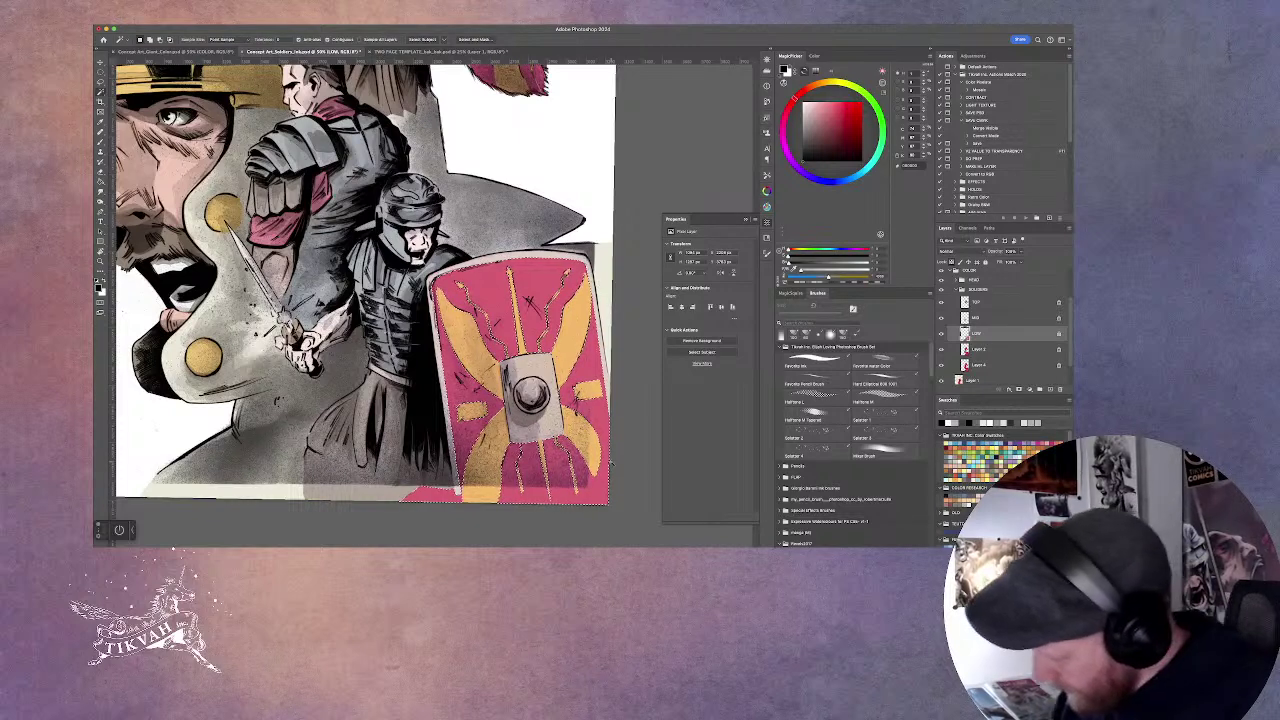
key(ctrl+z)
key(ctrl+z)
key(ctrl+z)
key(ctrl+z)
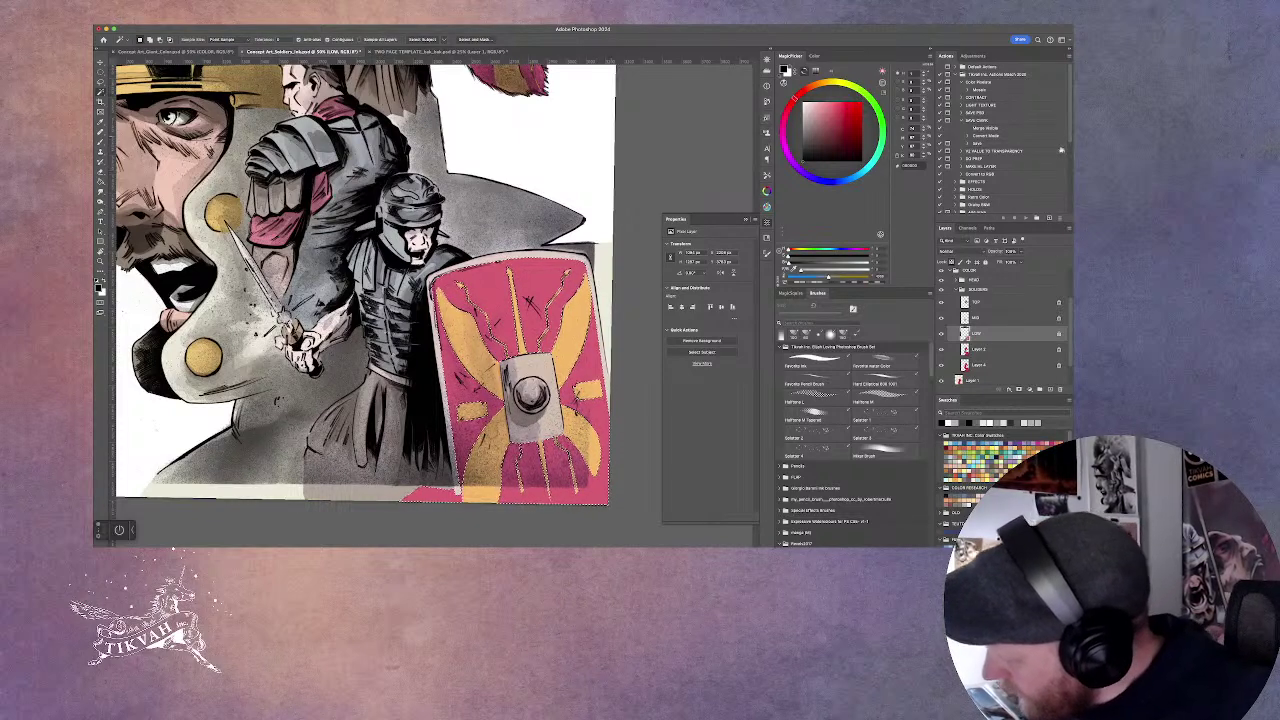
Copy the selected pink shield areas to a new layer with the recorded Color layer copy action.
key(ctrl+z)
scroll(1000, 140, down, 5)
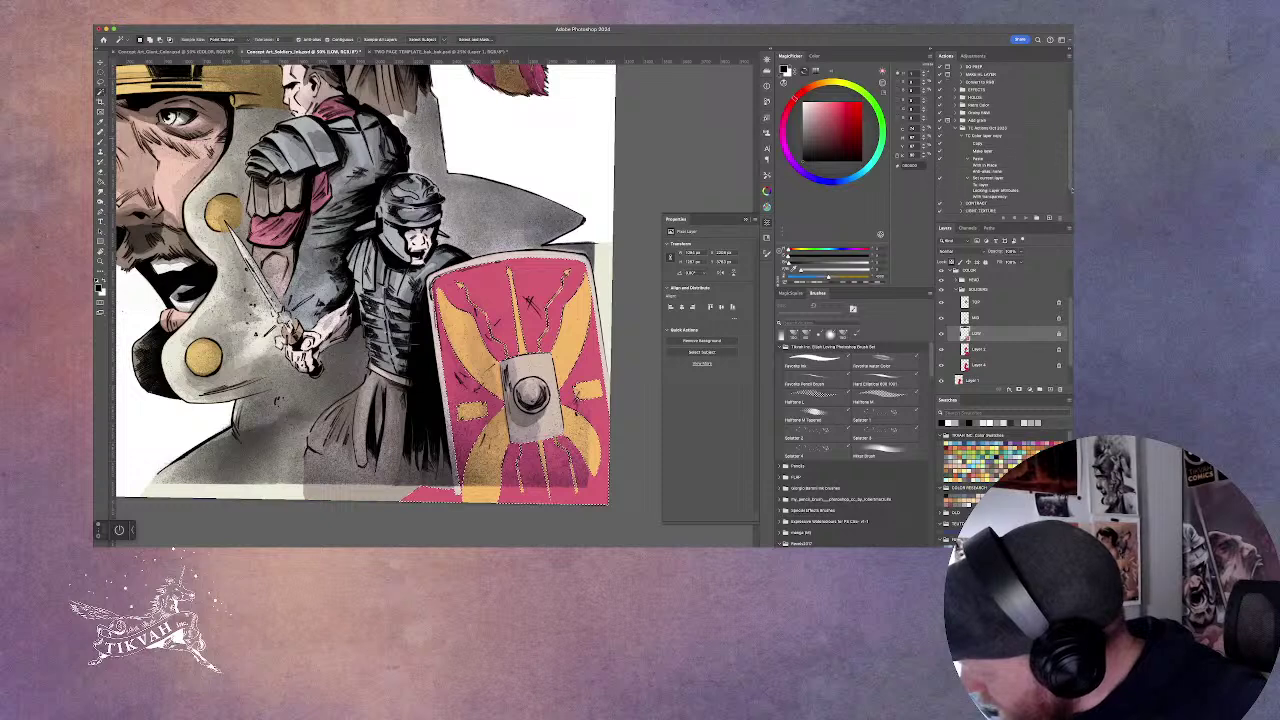
click(1000, 137)
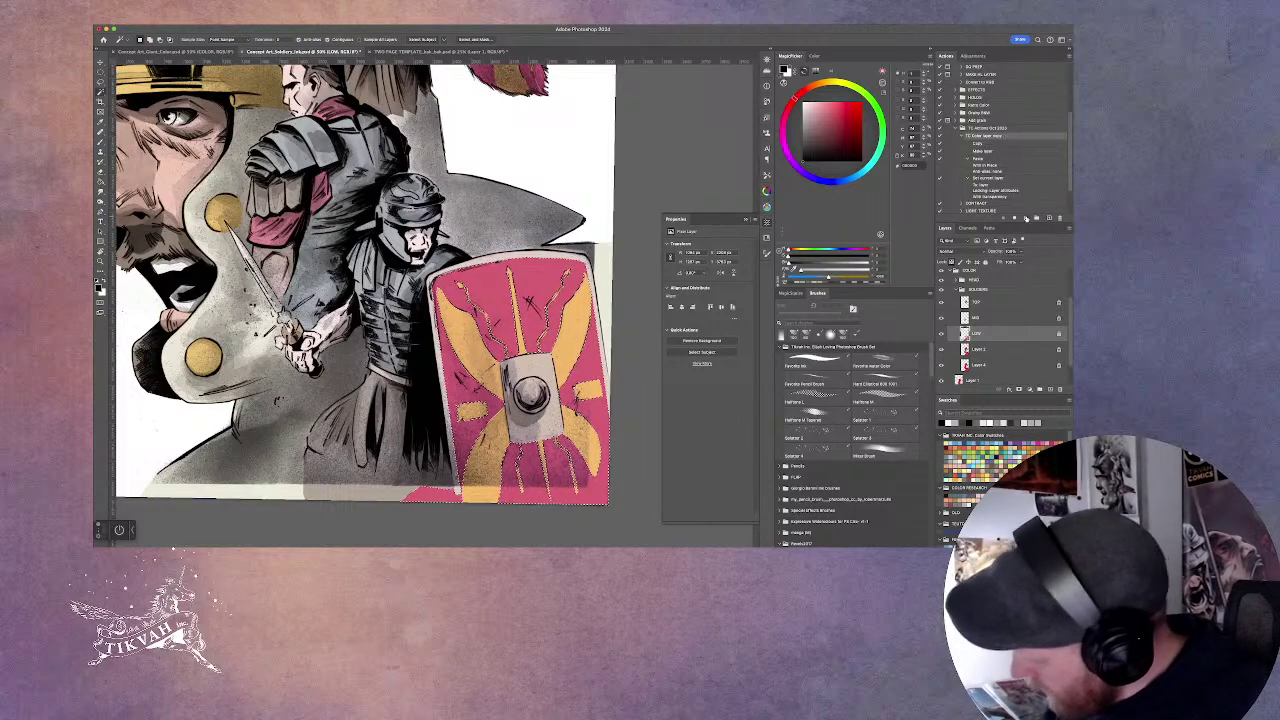
click(1047, 389)
Group the copied shield layer with the LOW layer, and name the group LOW.
shift+click(990, 349)
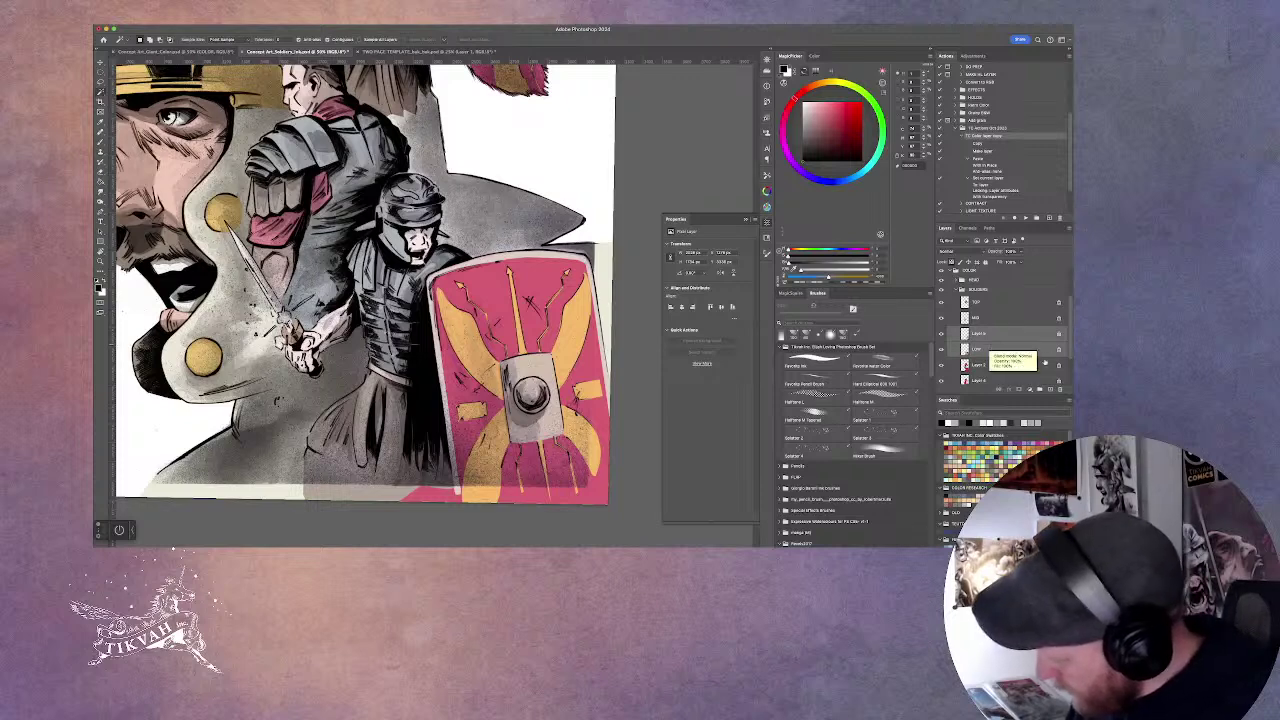
click(1034, 389)
double_click(982, 331)
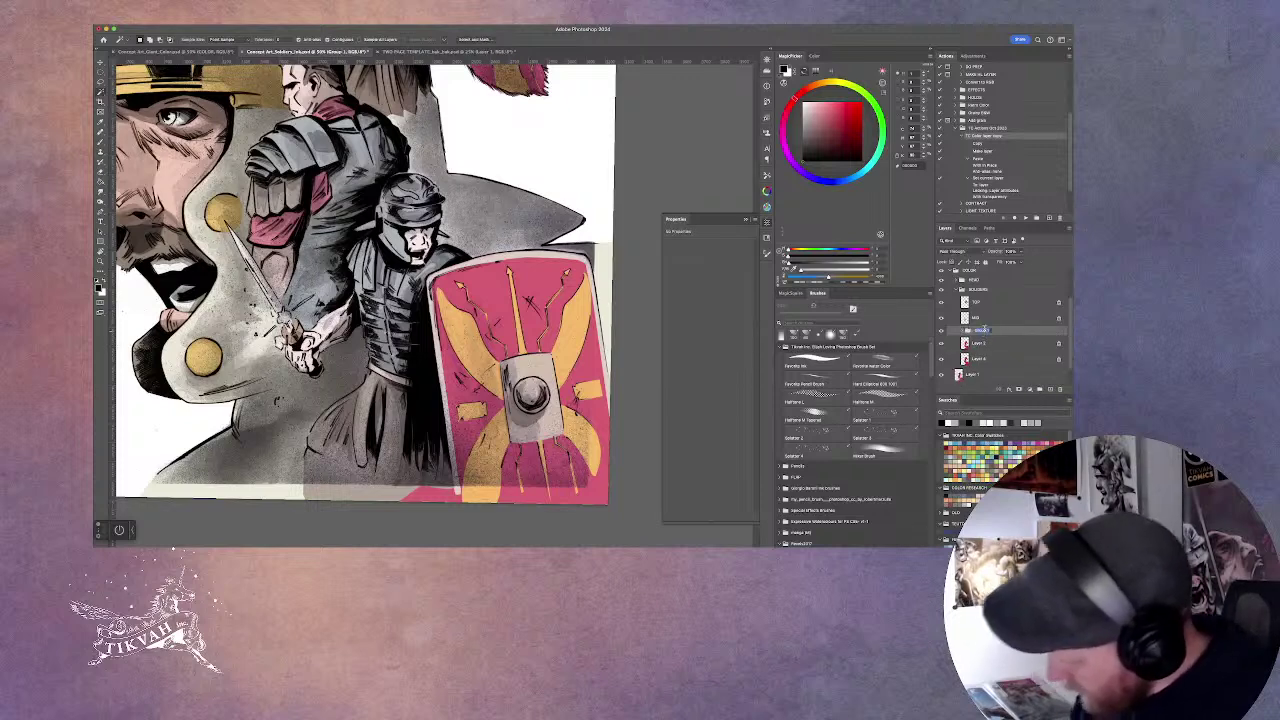
text(LC)
key(Return)
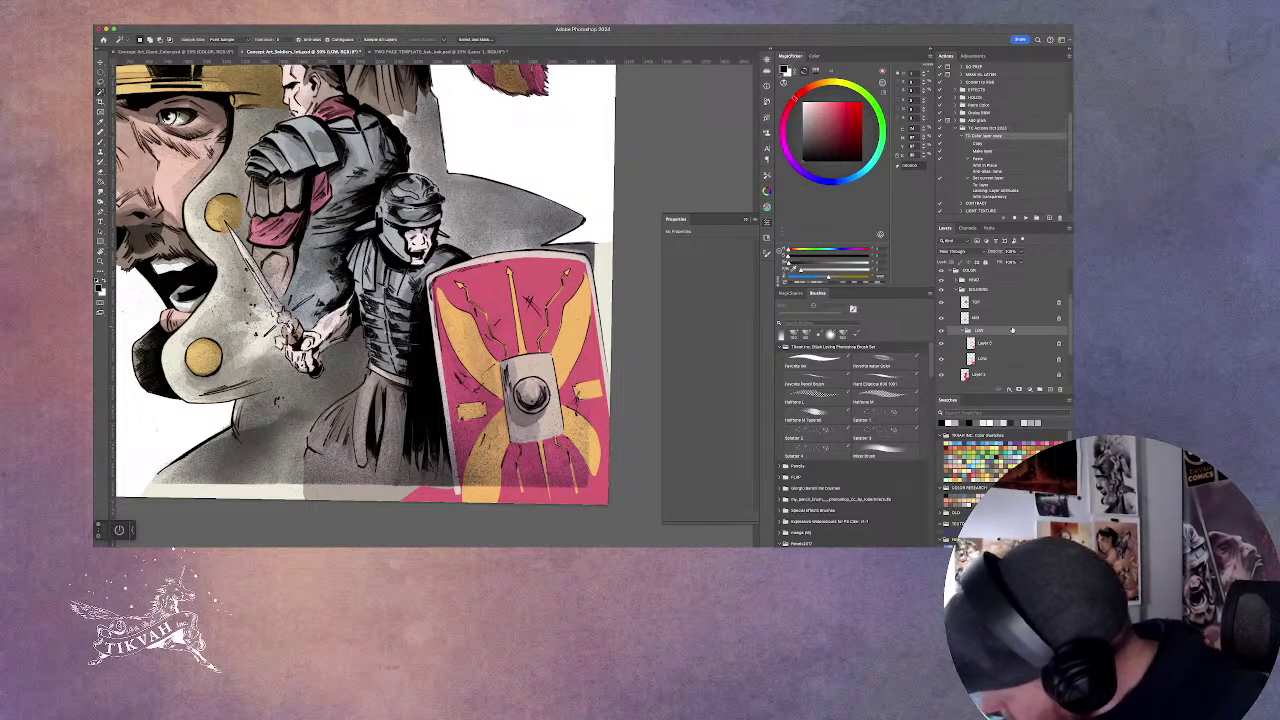
Rename the copied layer SHIELD, and try a dark red brush stroke near the shield's lower edge.
click(988, 343)
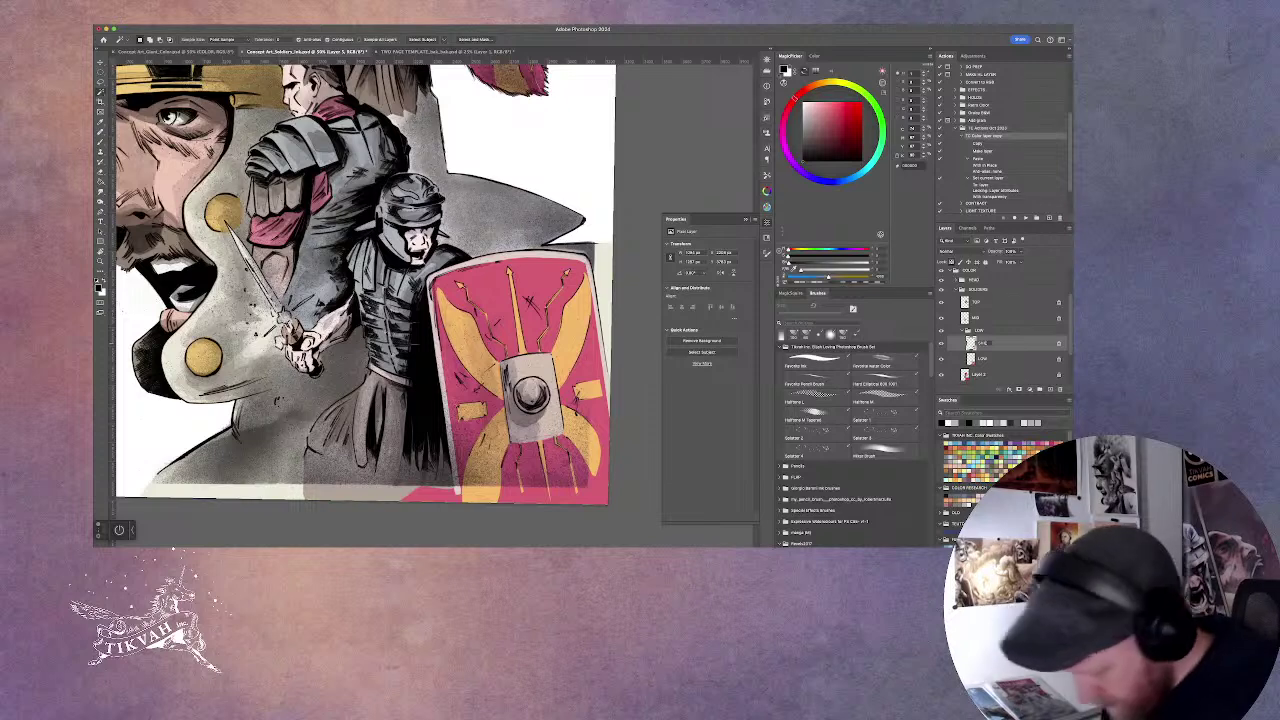
key(Return)
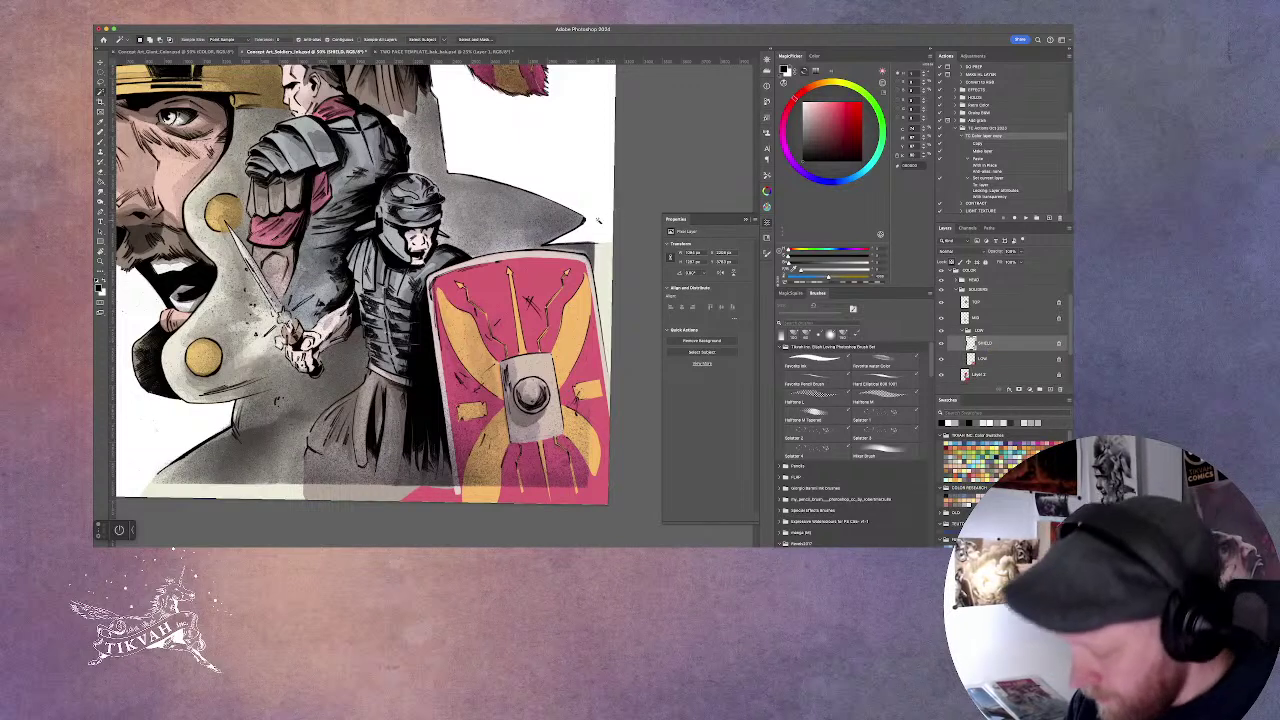
scroll(620, 349, up, 3)
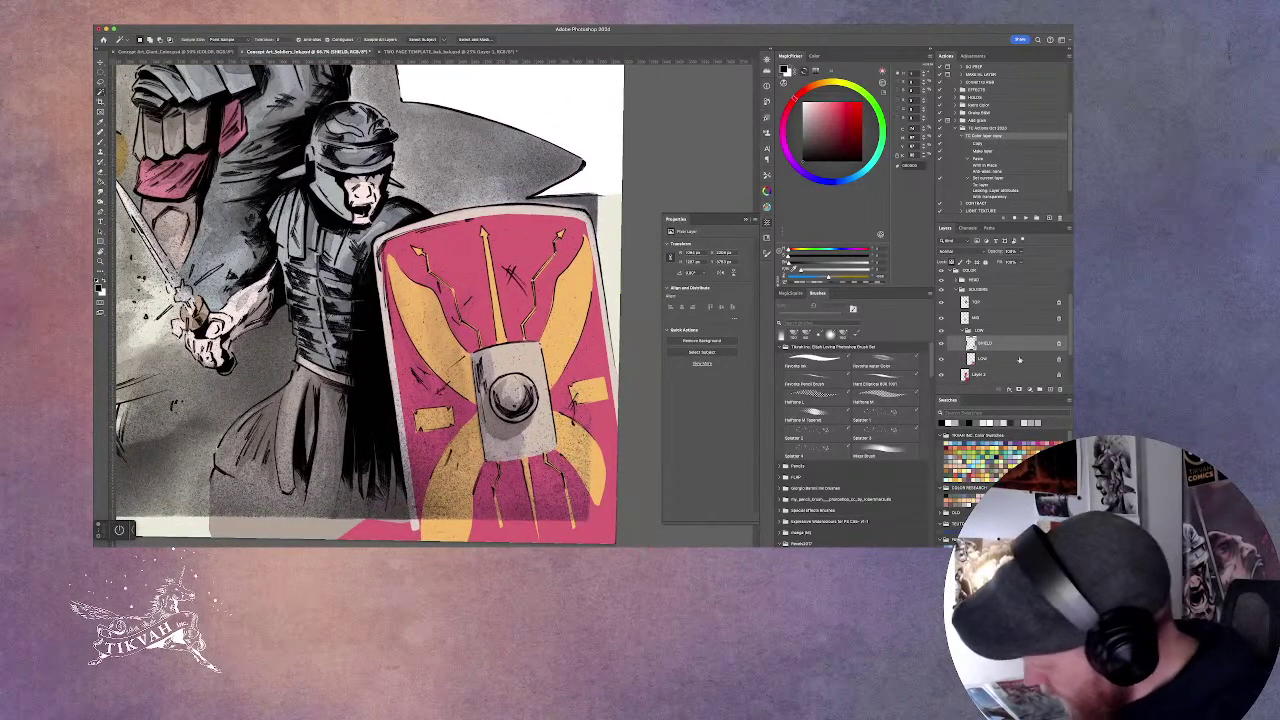
click(884, 453)
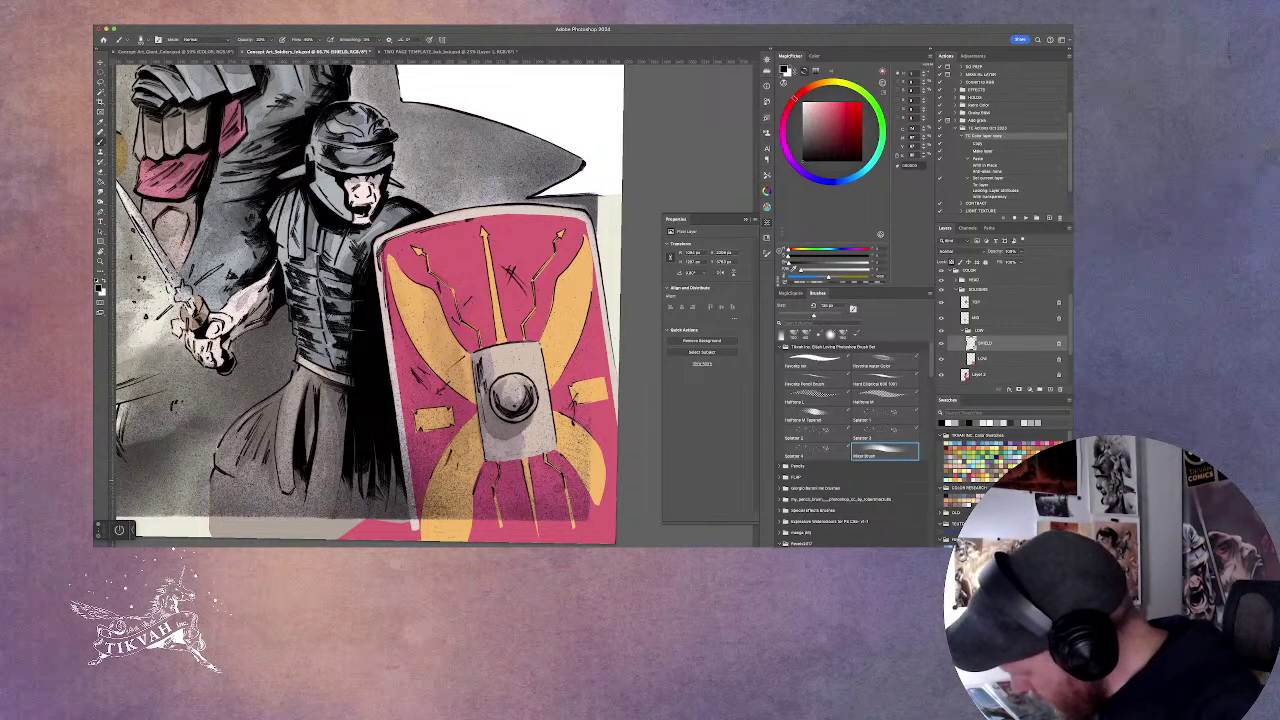
drag(606, 512, 612, 450)
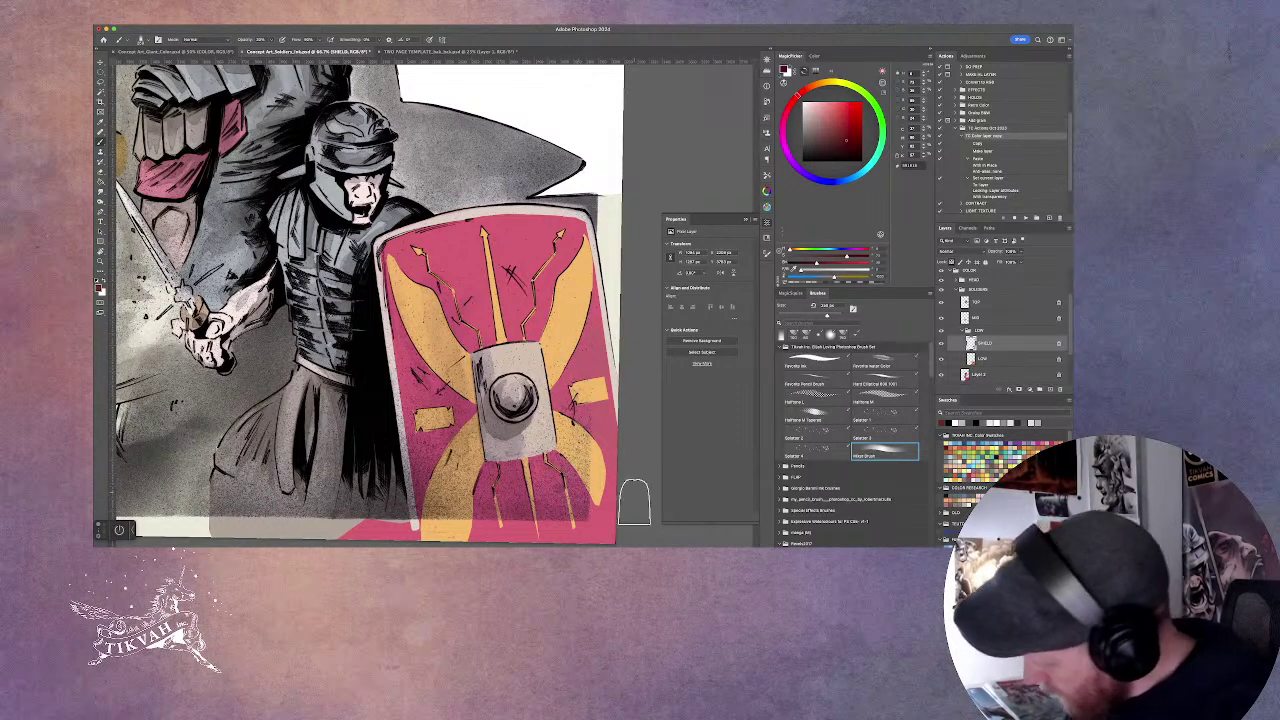
Hide the LOW layer and the flat layers beneath the group, leaving only SHIELD colouring the lower soldier.
click(941, 362)
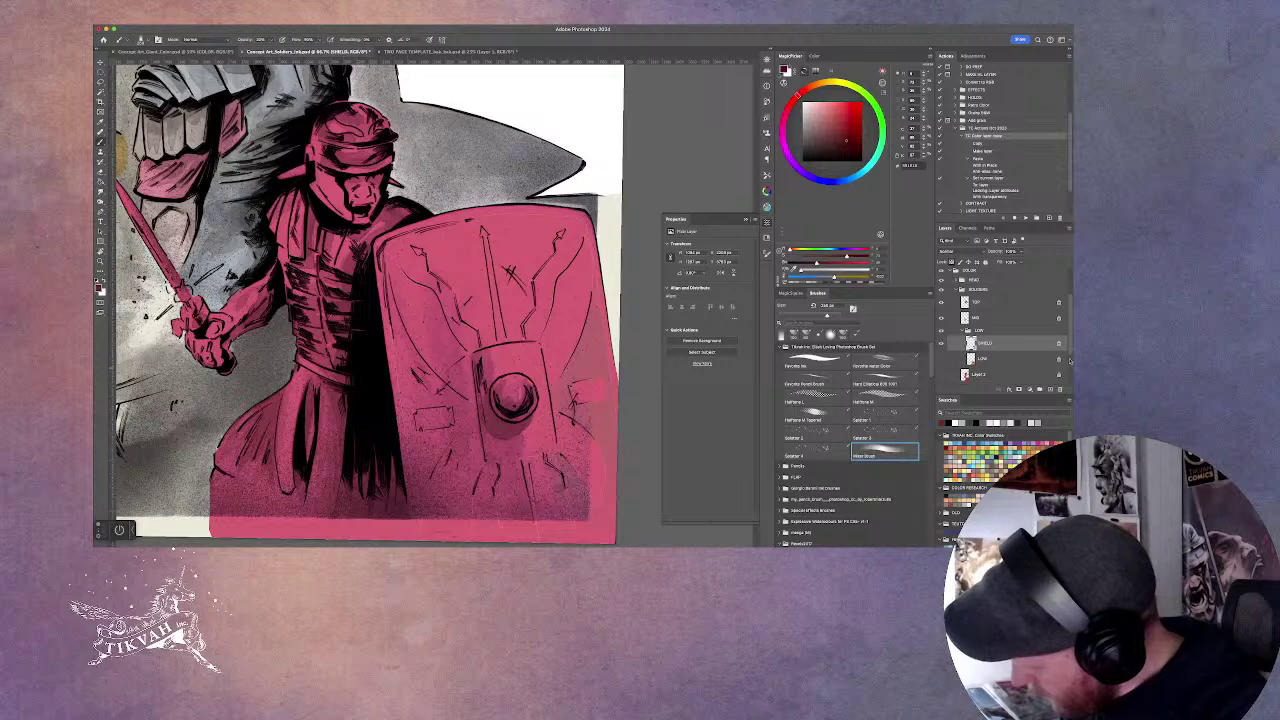
scroll(1060, 340, down, 2)
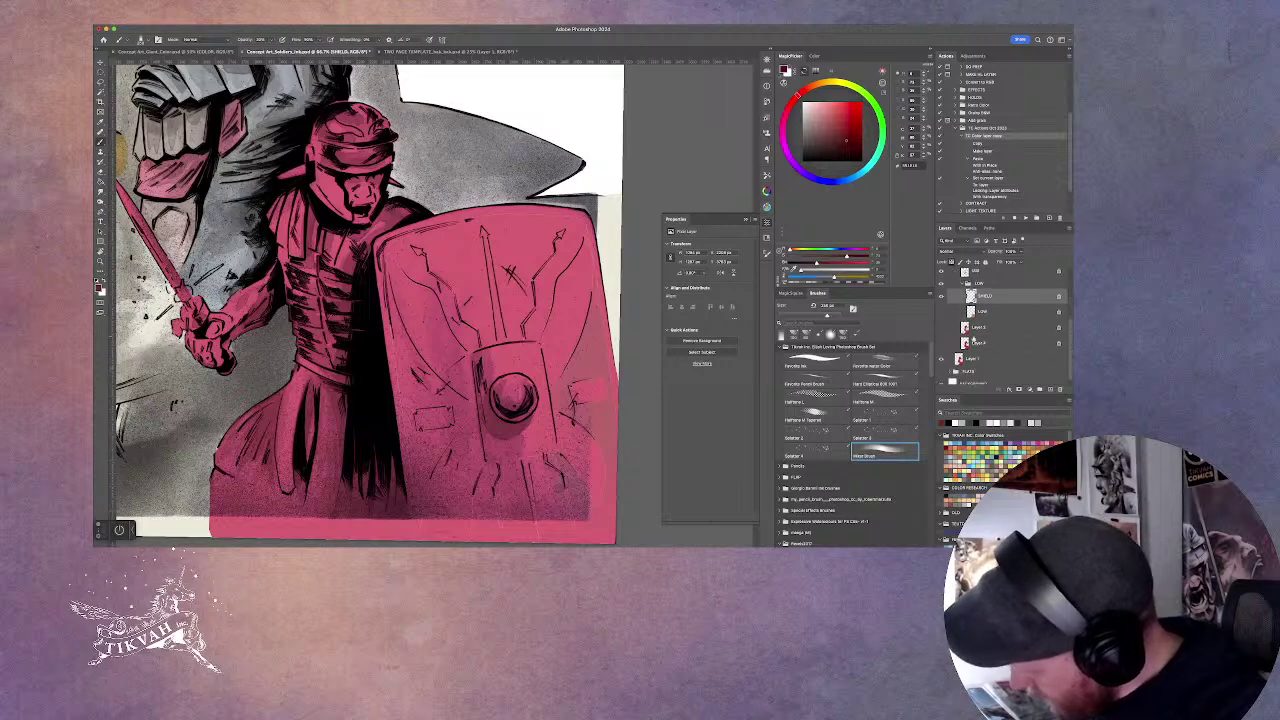
click(941, 362)
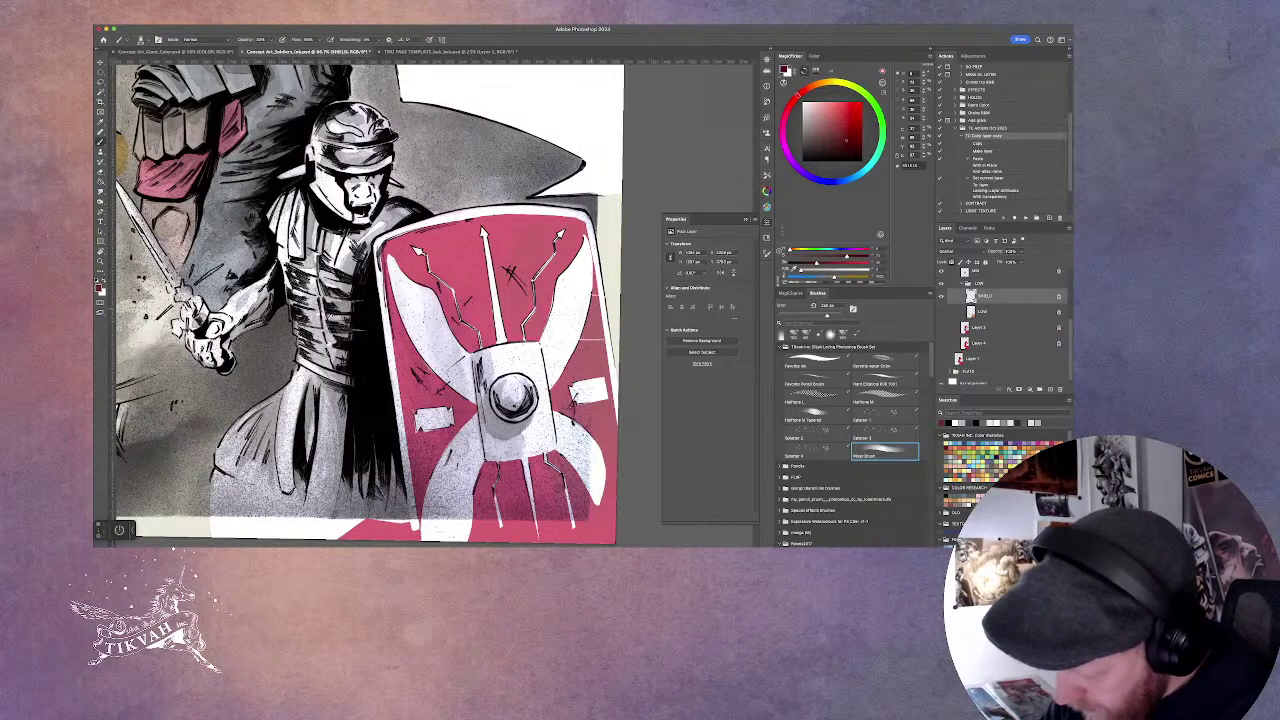
key(ctrl+Tab)
key(ctrl+Tab)
key(ctrl+Tab)
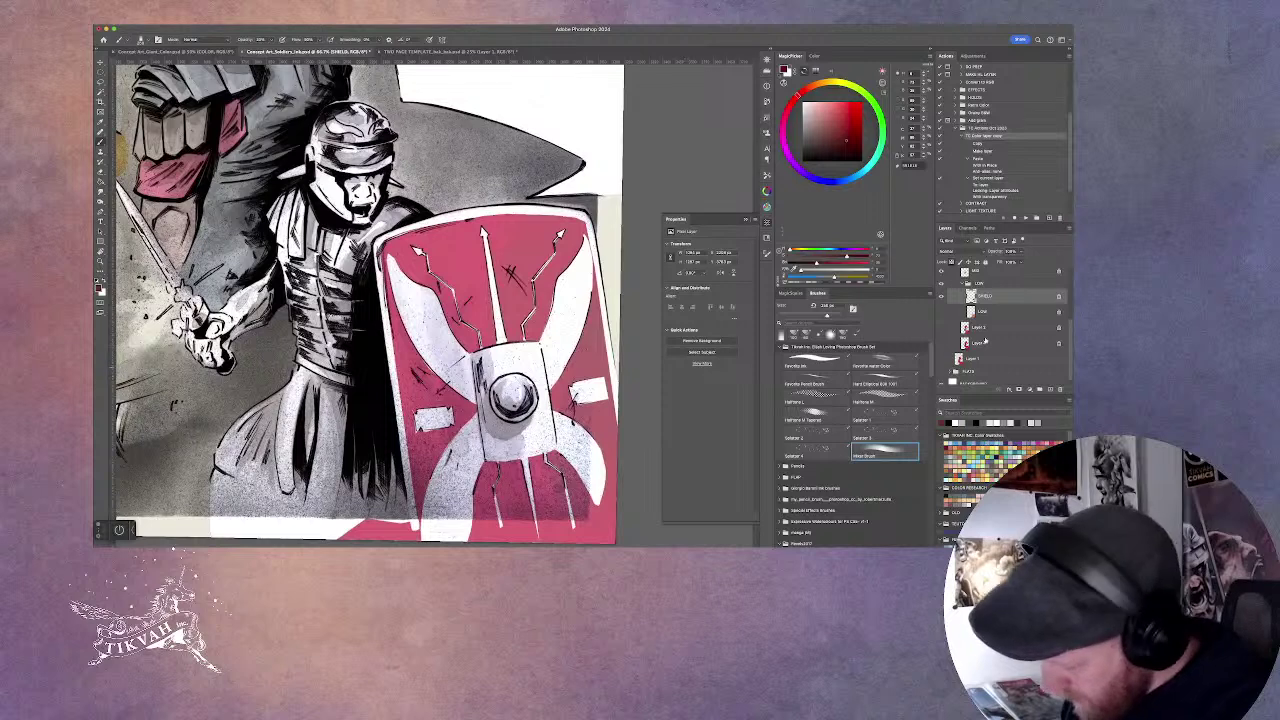
key(ctrl+minus)
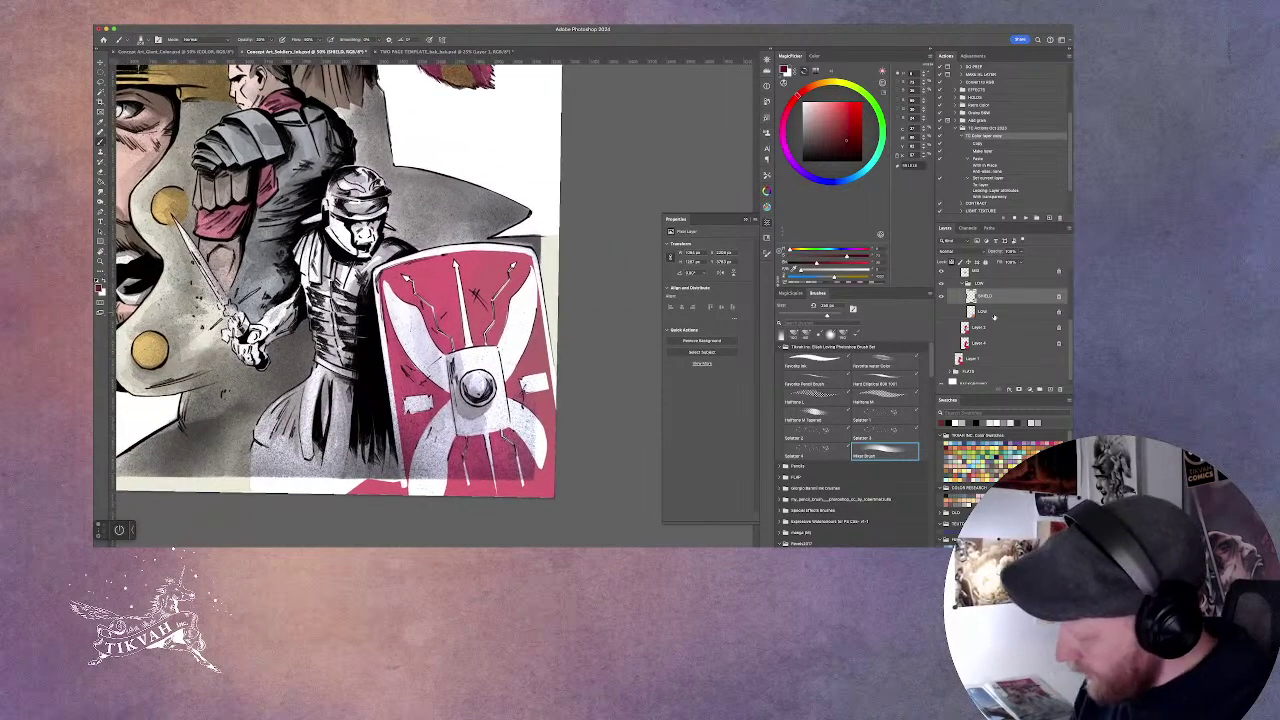
key(ctrl+Tab)
key(ctrl+Tab)
key(ctrl+Tab)
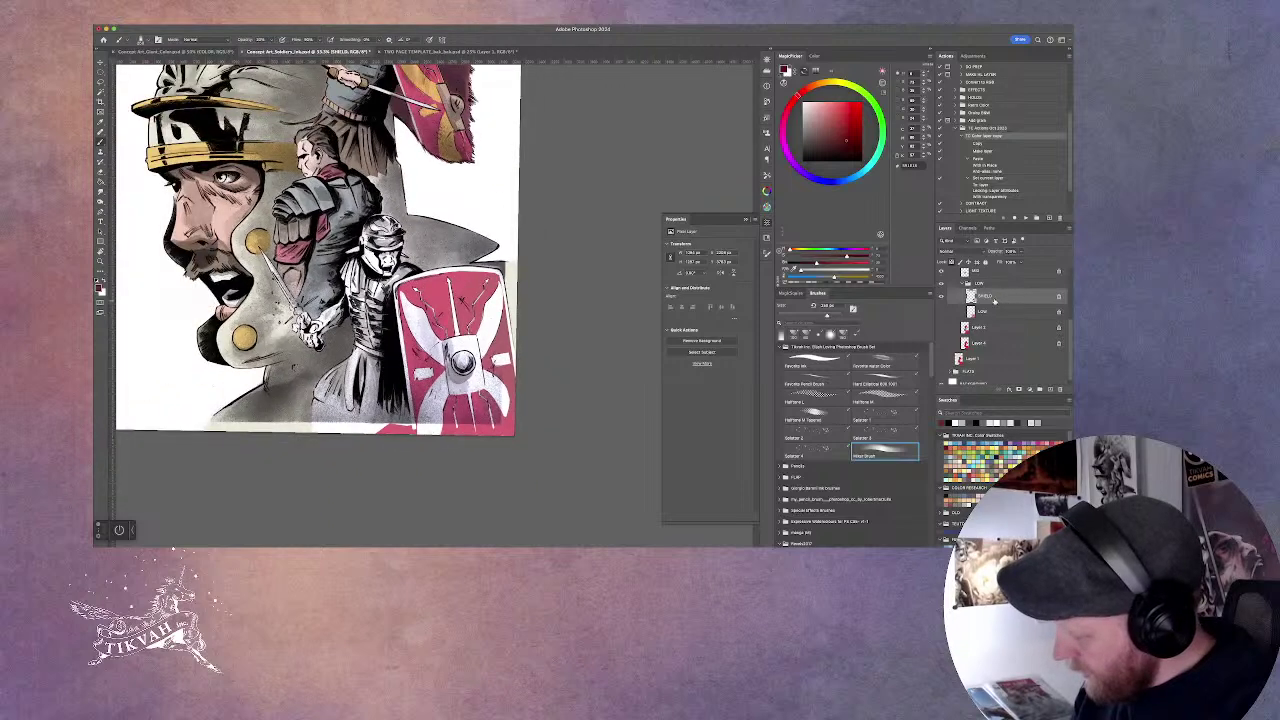
scroll(590, 320, left, 1)
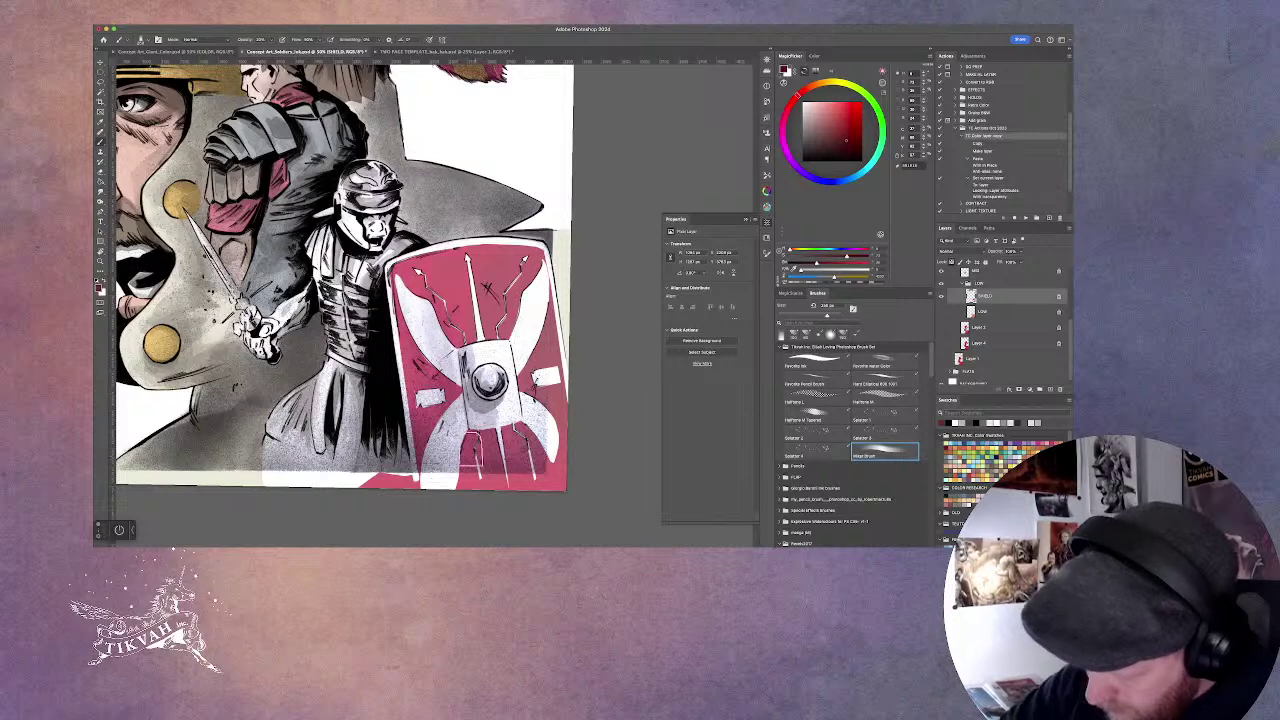
Select the shield area without its central boss, and copy it from the flat layer below the LOW group with the layer copy action.
click(993, 327)
key(i)
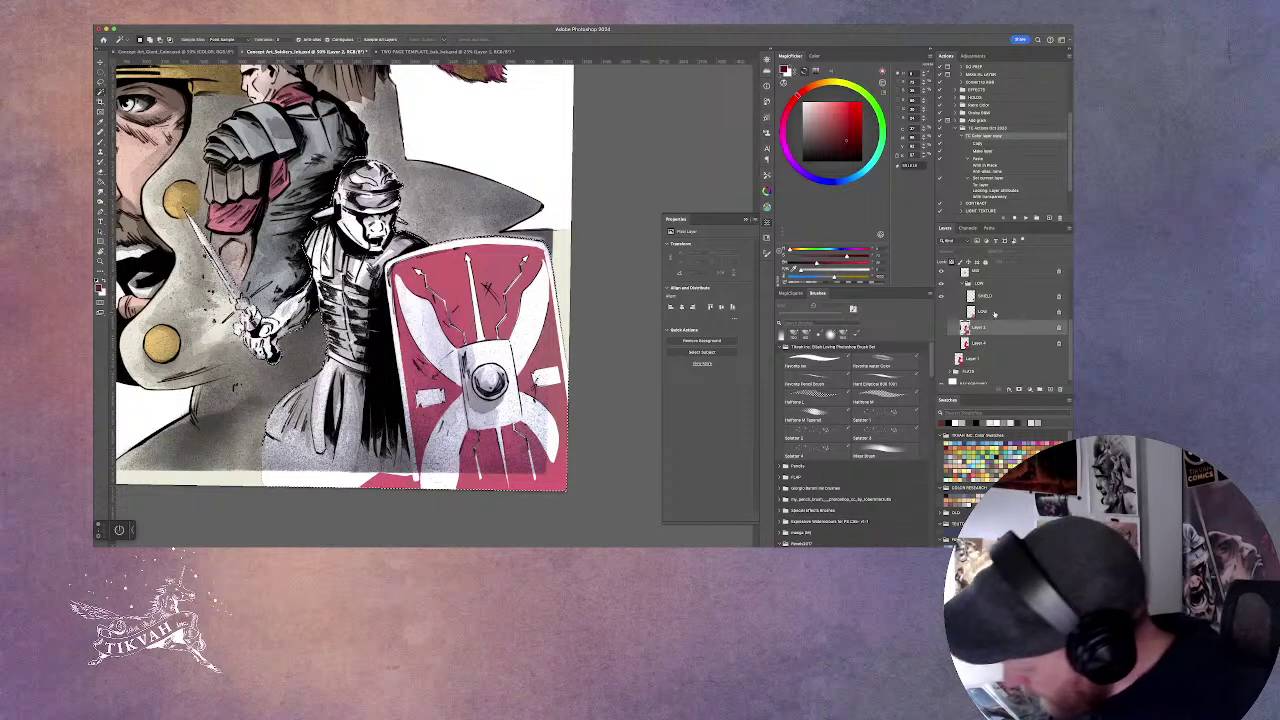
key(alt+bracketright)
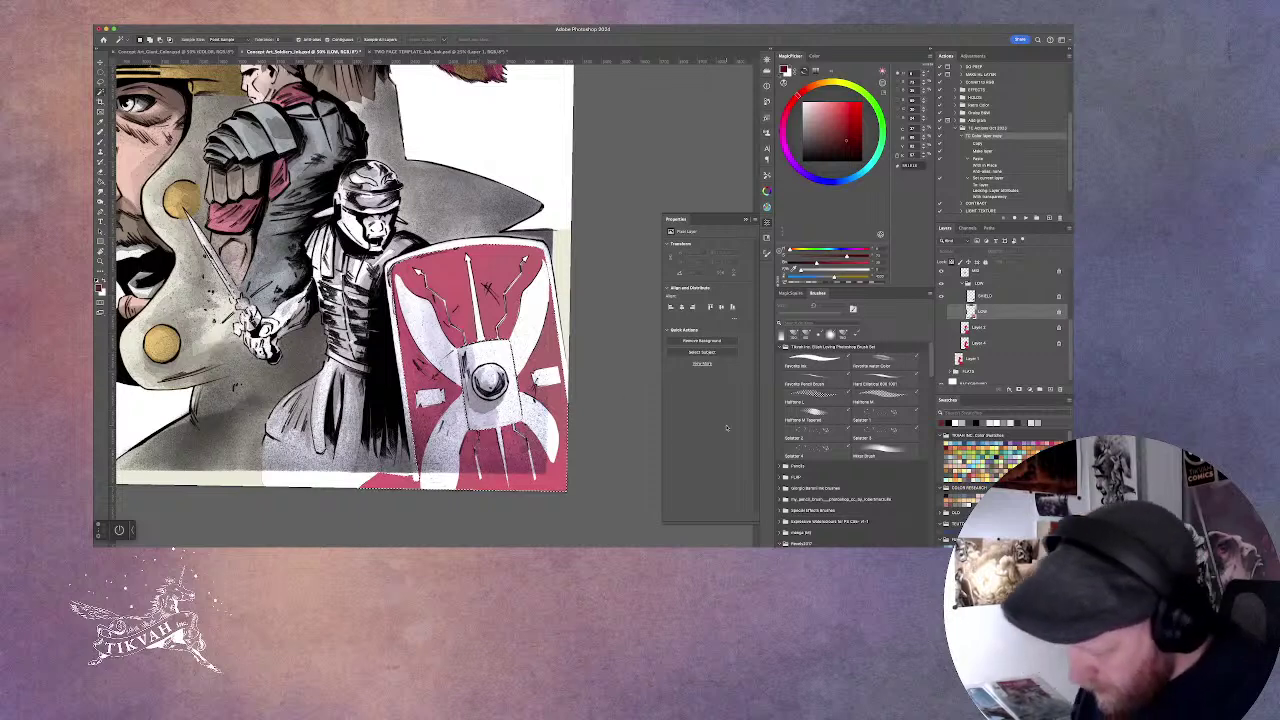
click(991, 328)
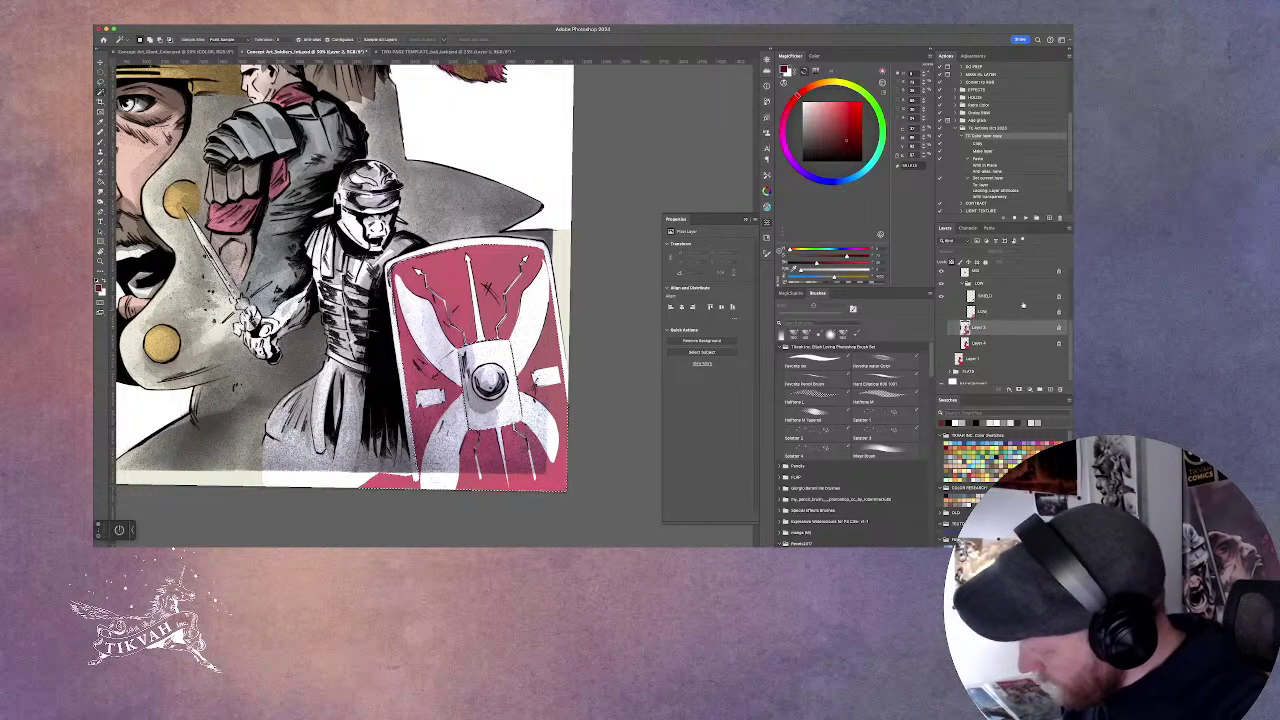
click(1029, 217)
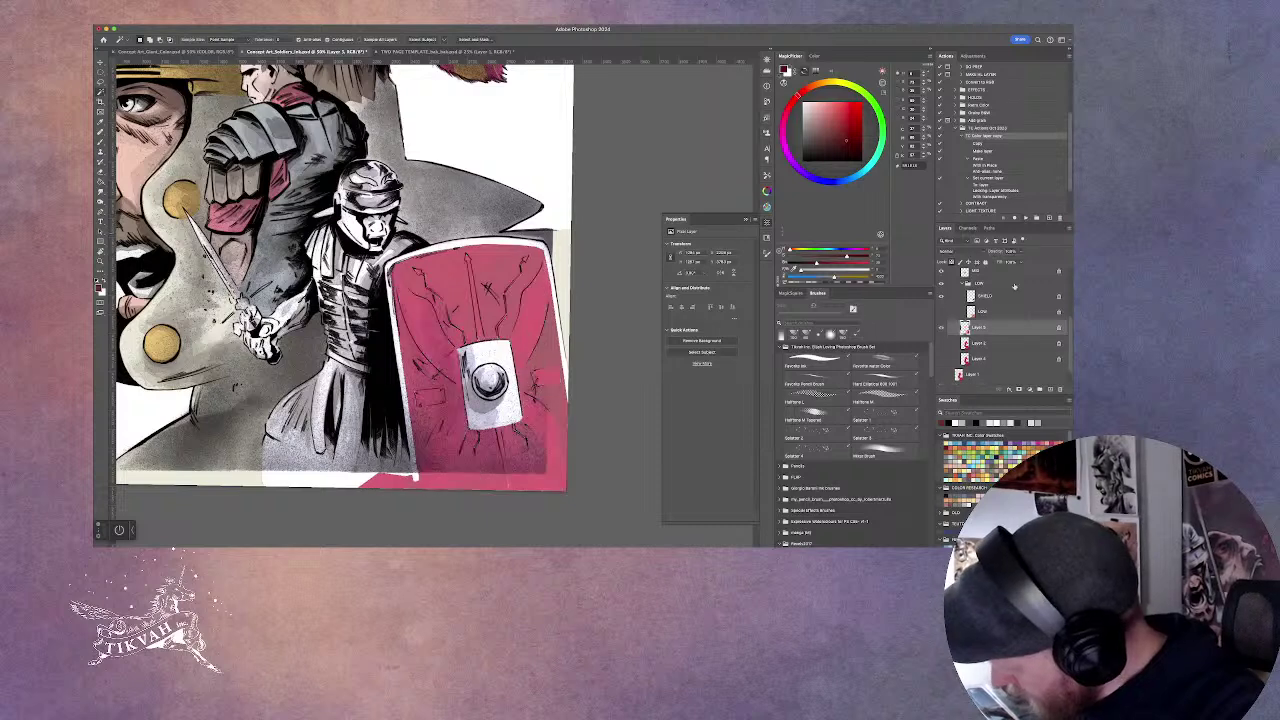
Move the new shield layer into the LOW group directly beneath SHIELD, and give it the name SHIELD.
drag(991, 330, 1003, 309)
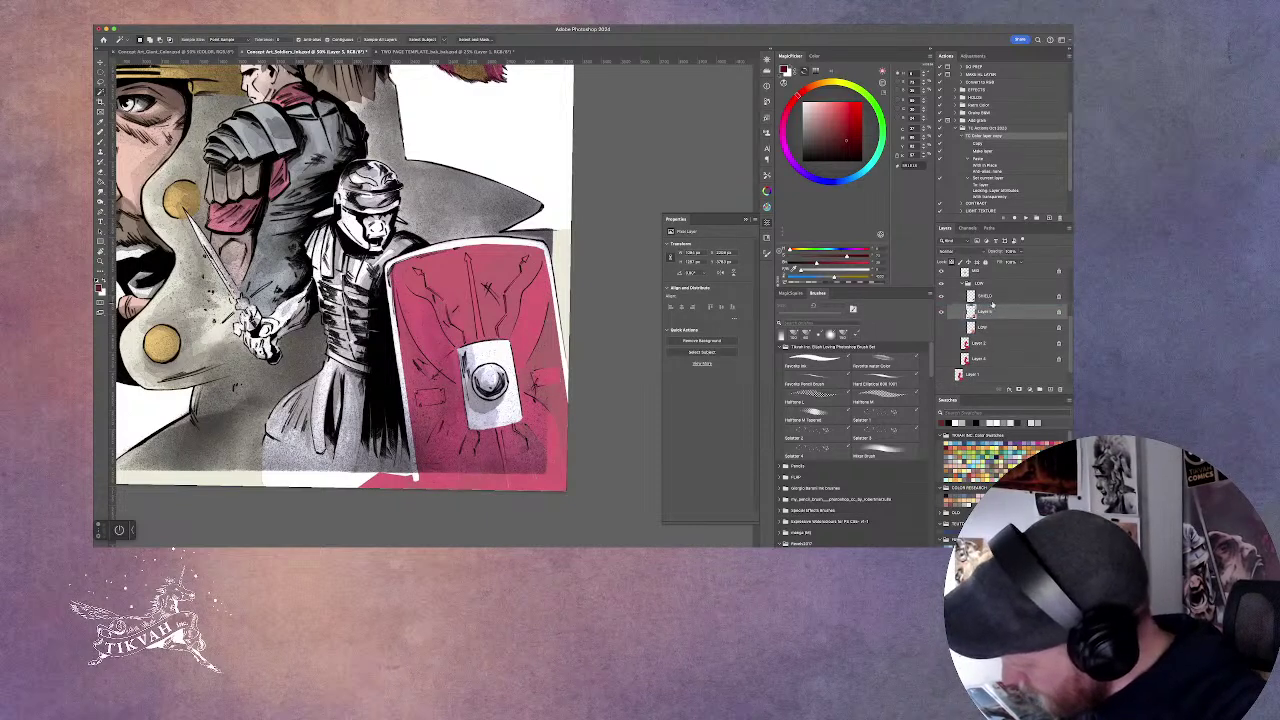
double_click(986, 296)
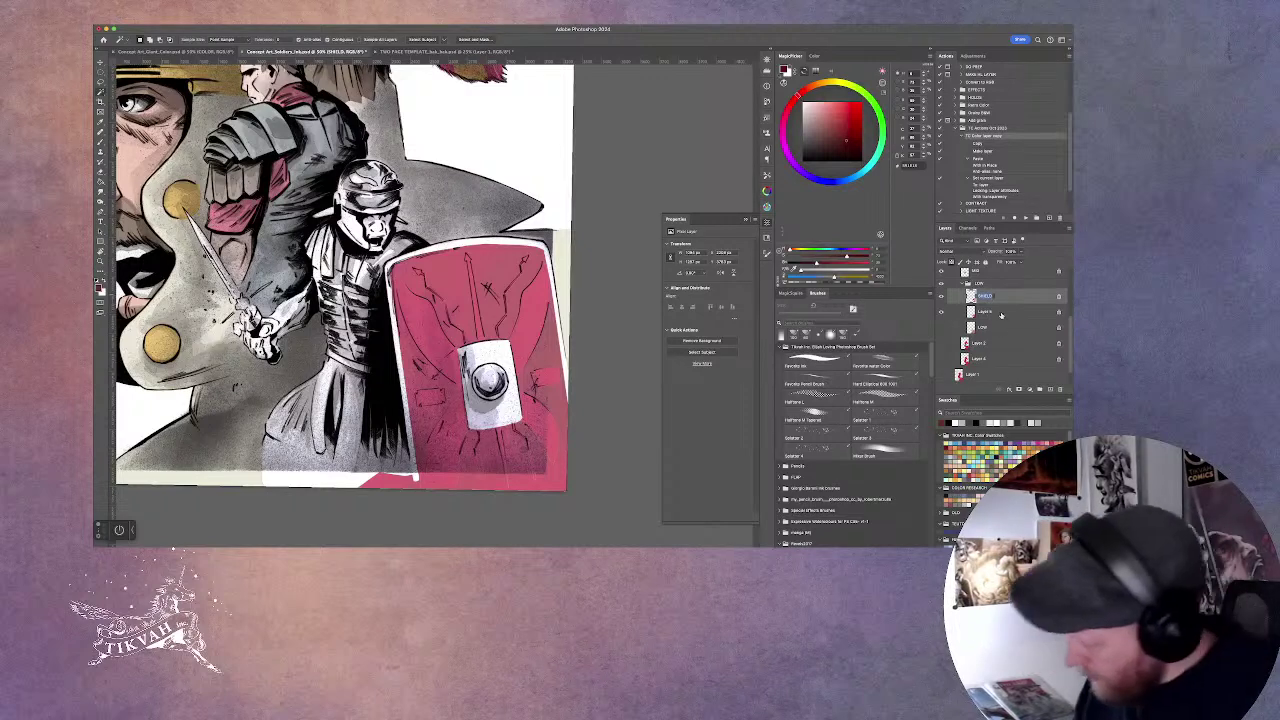
click(989, 312)
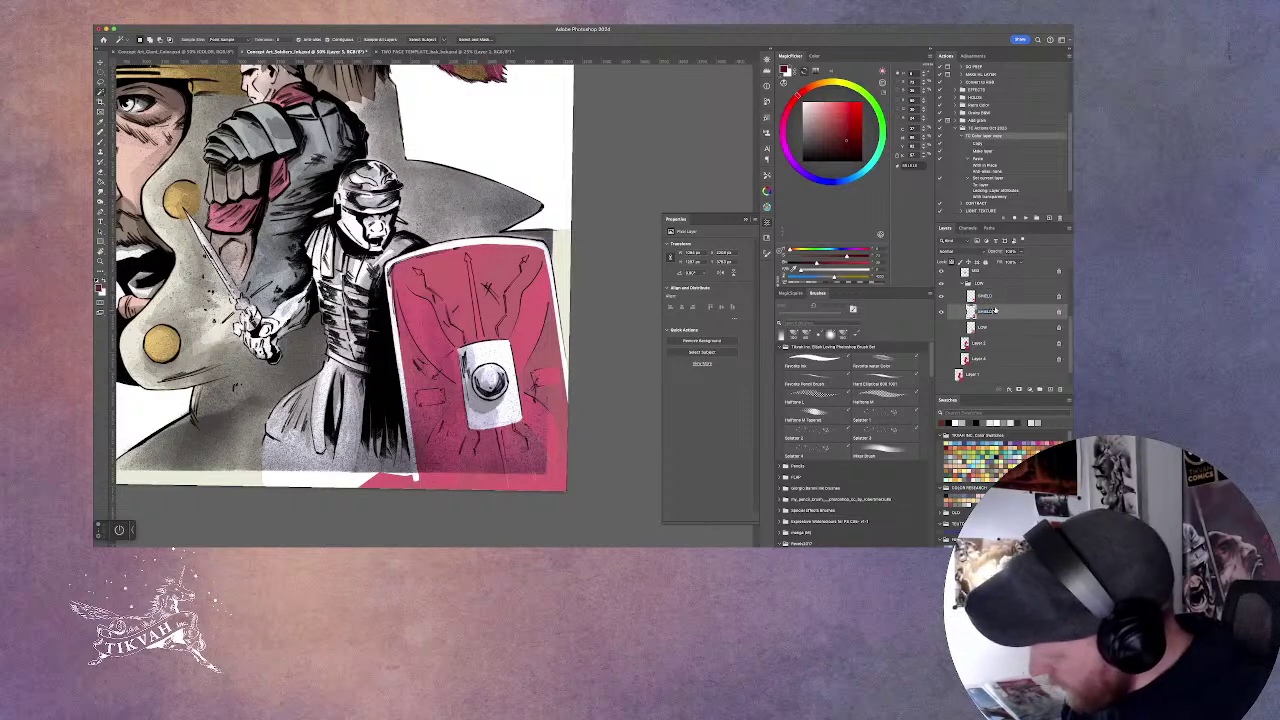
key(Return)
Merge the upper SHIELD layer into the one below it, and choose the shading brush with a darker red.
click(1012, 297)
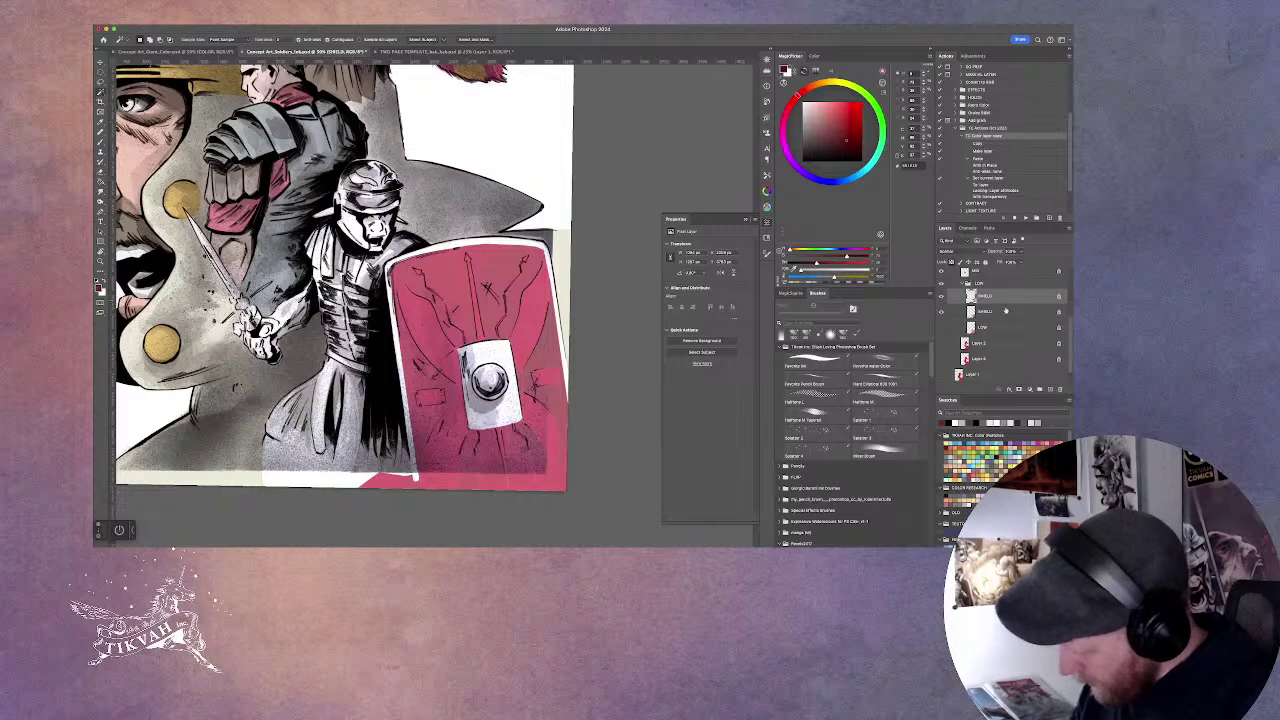
key(ctrl+e)
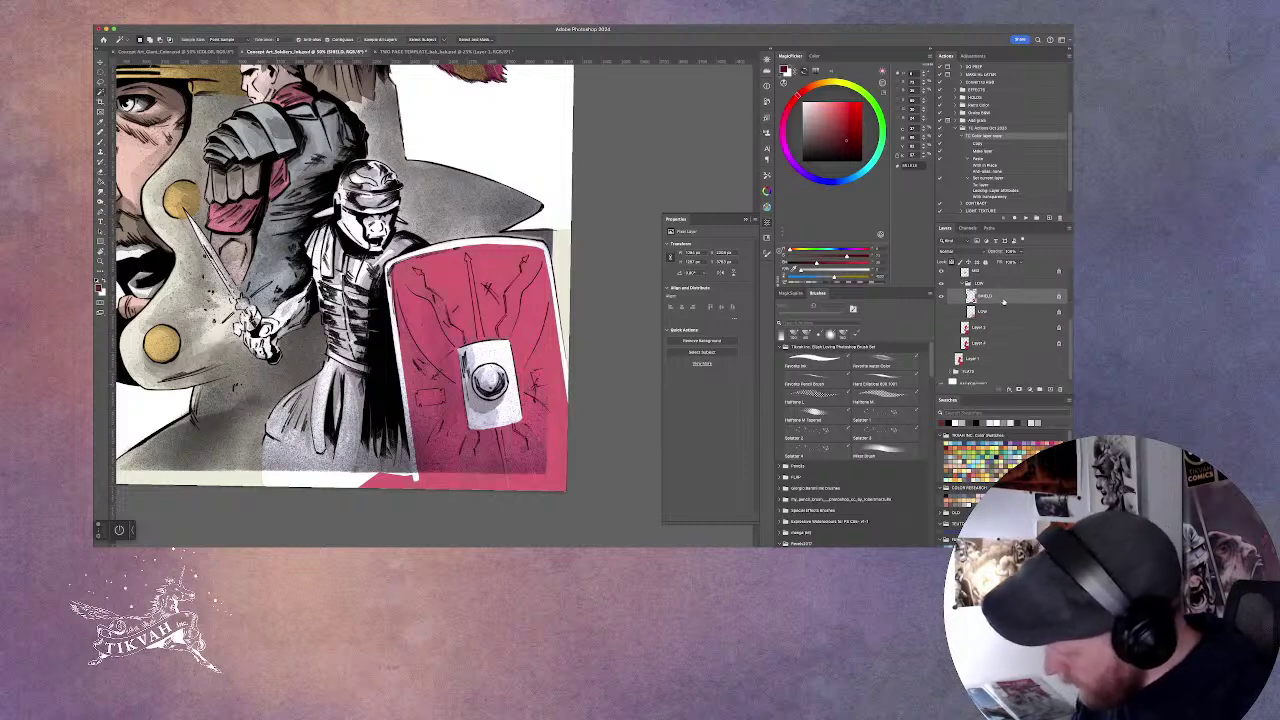
click(884, 451)
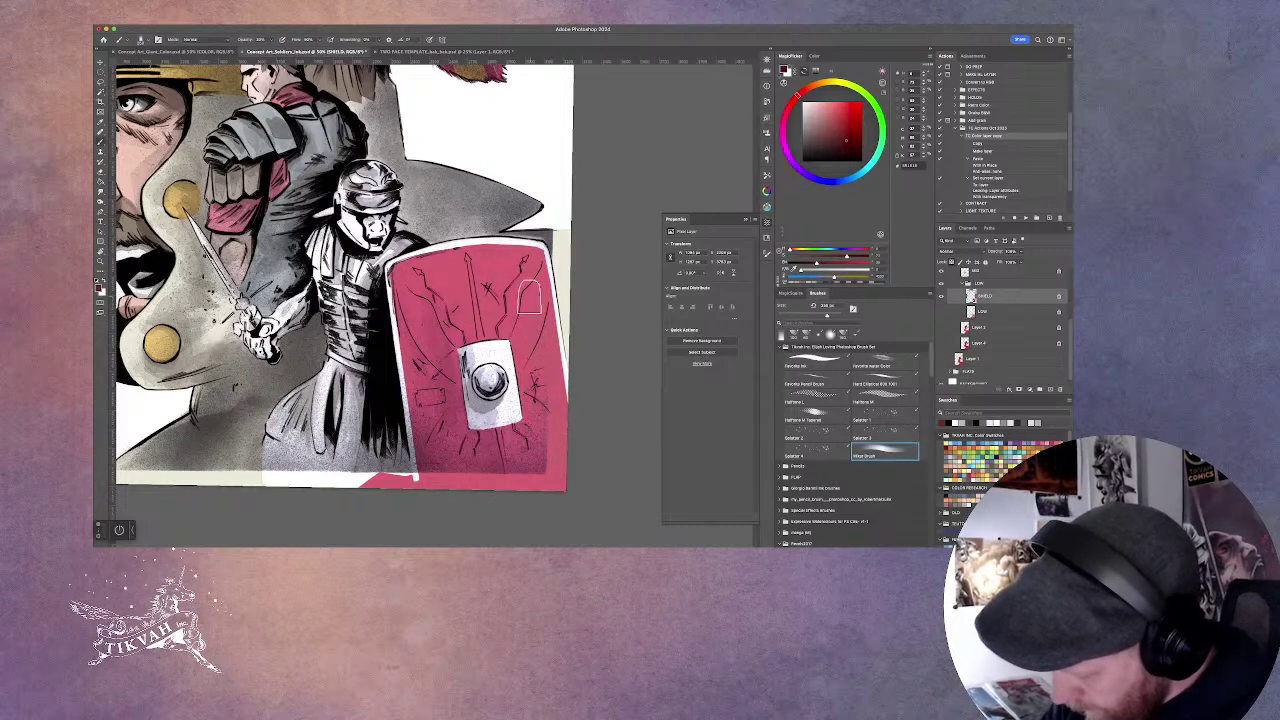
click(851, 144)
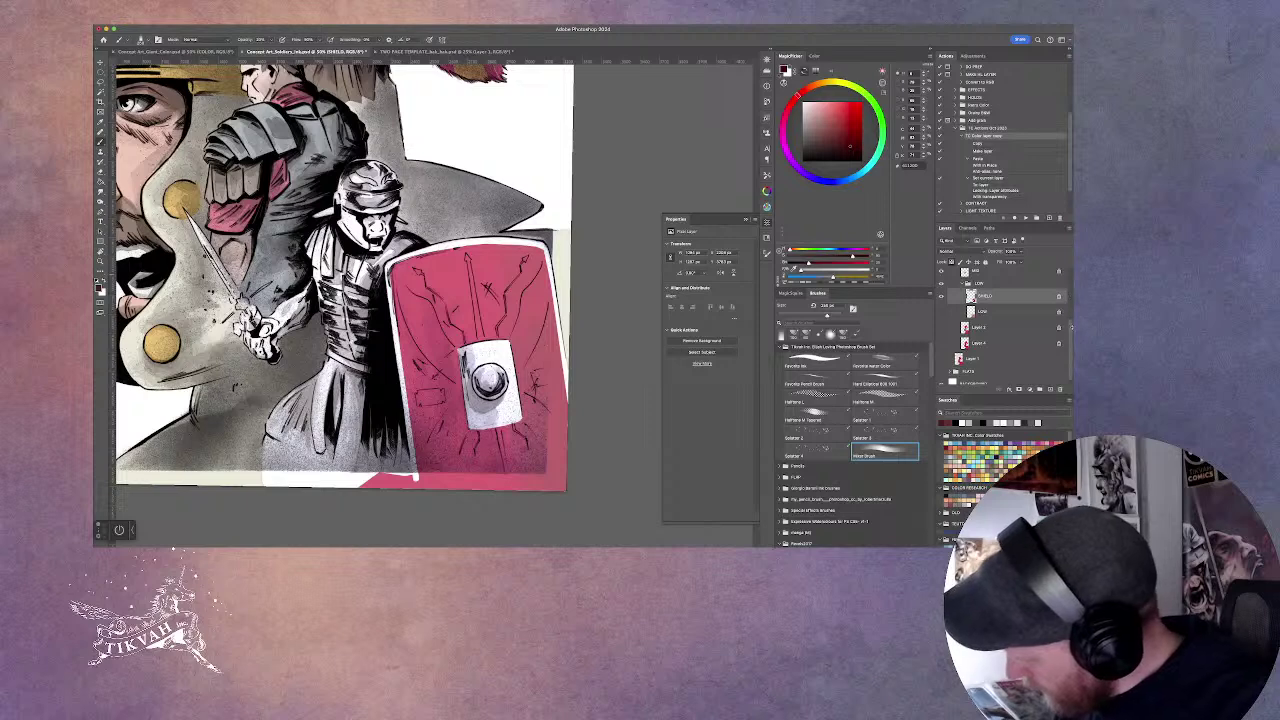
Raise the COLOR group's opacity to 100%.
drag(1071, 325, 1071, 281)
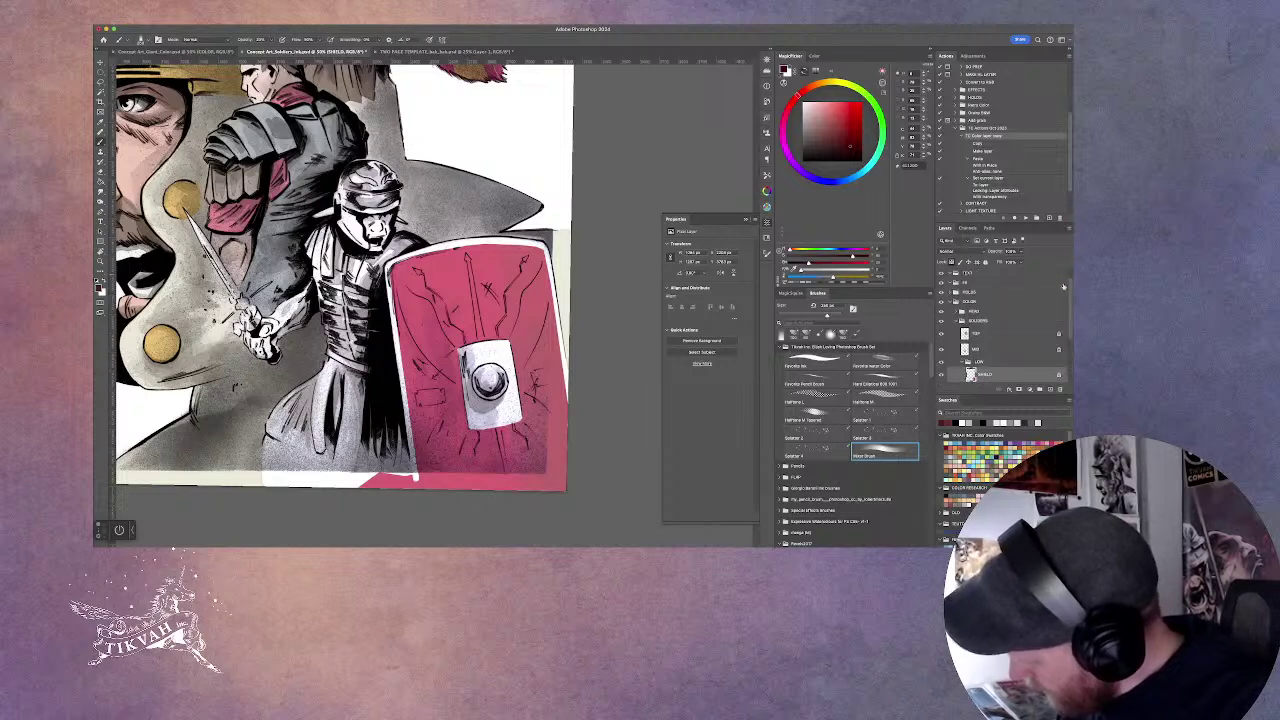
click(983, 303)
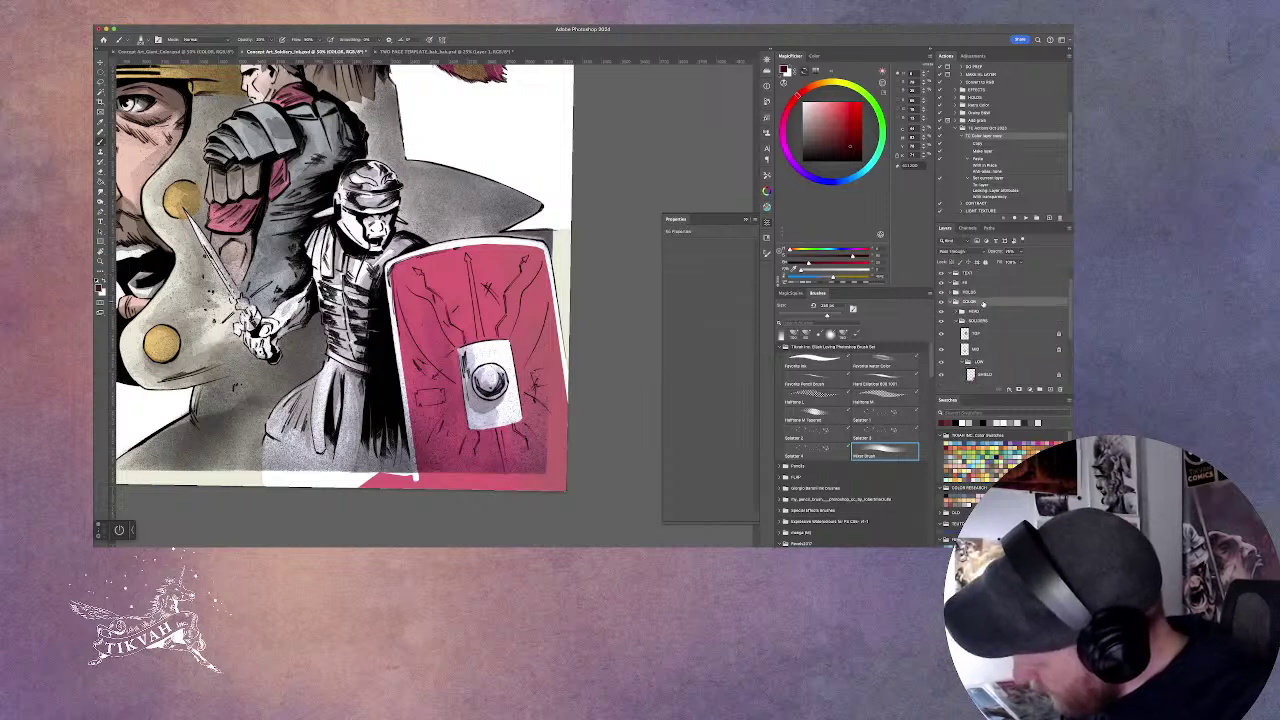
click(1022, 256)
drag(1024, 261, 1067, 261)
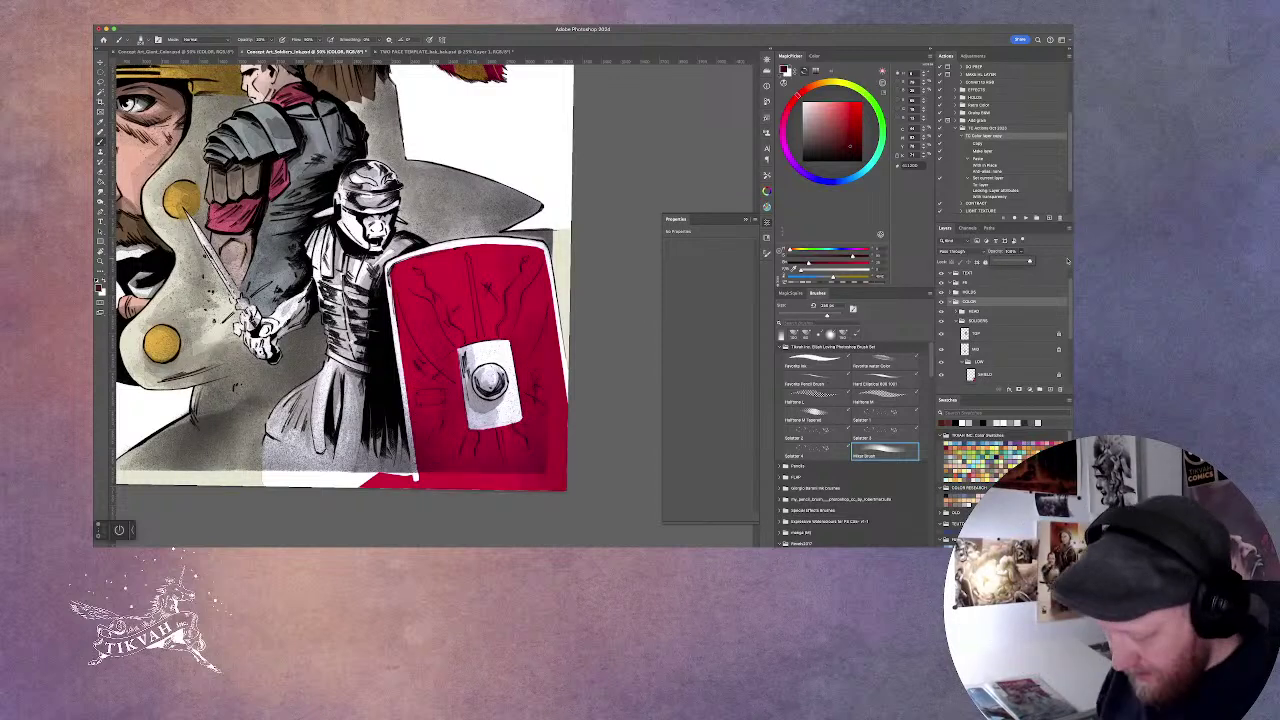
click(1071, 320)
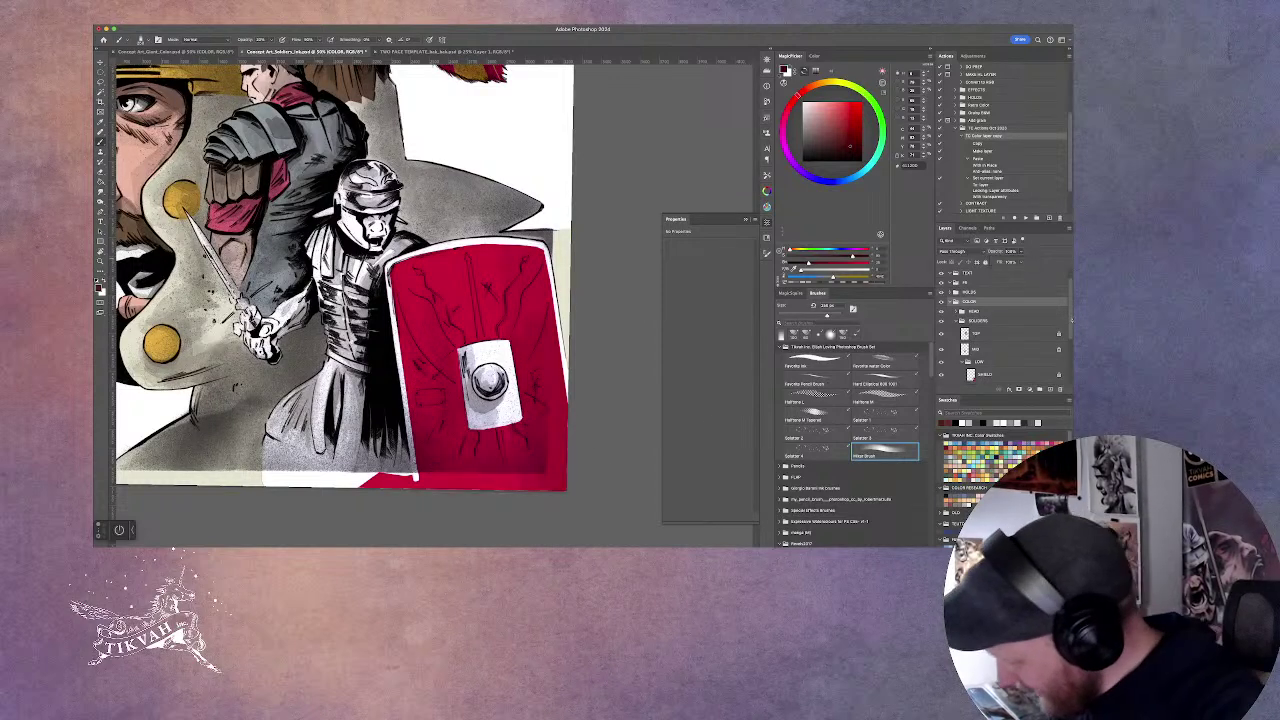
Make the merged SHIELD layer inside the LOW group active again.
scroll(1069, 340, down, 3)
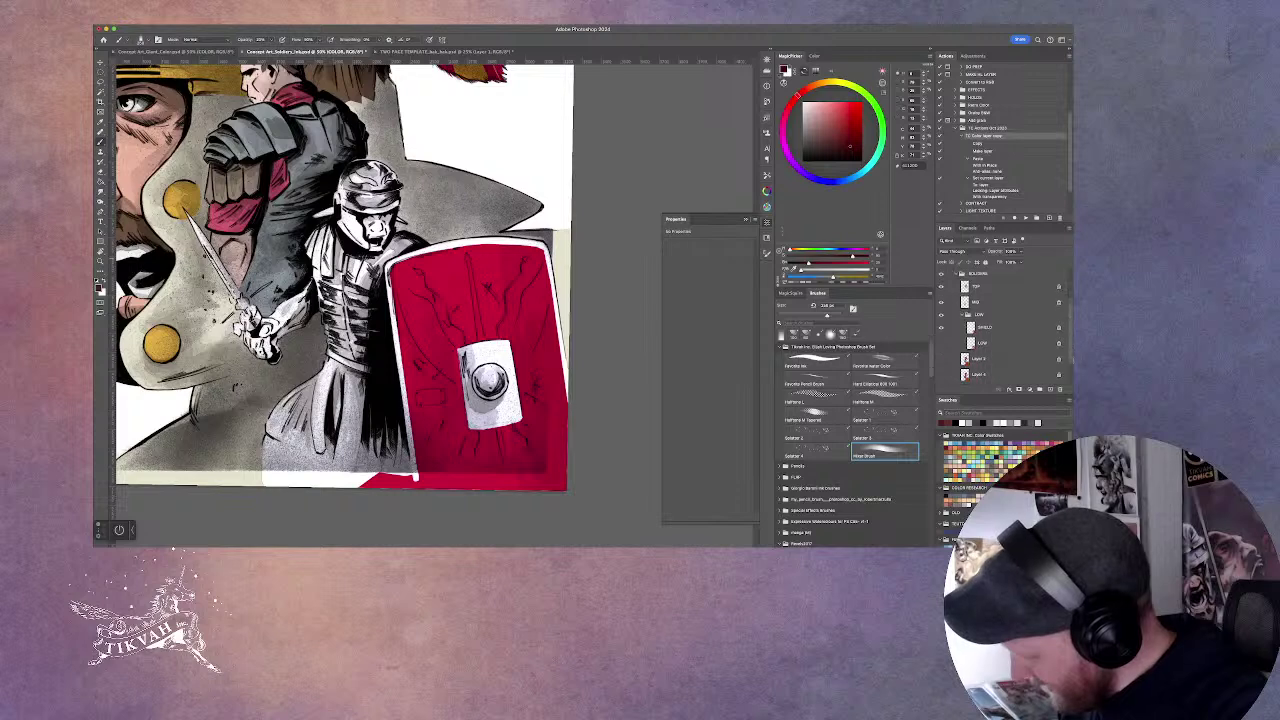
click(985, 328)
scroll(609, 420, down, 2)
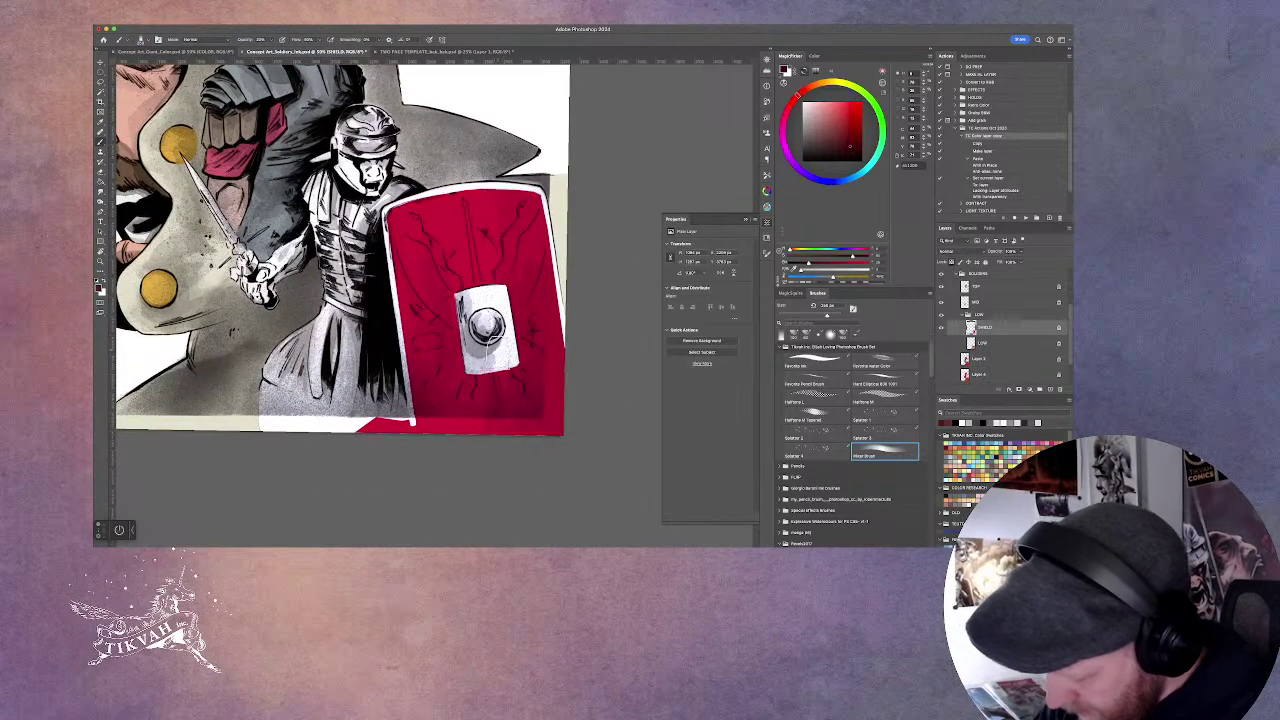
scroll(1068, 319, up, 3)
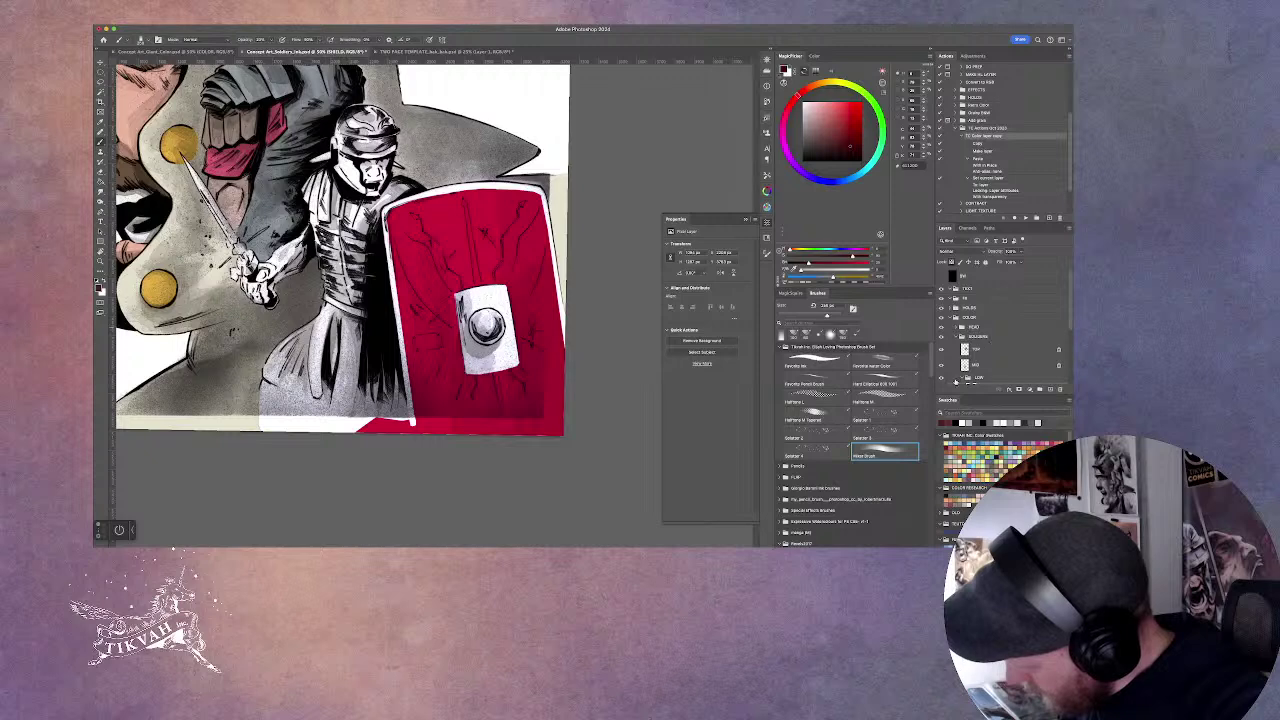
Switch the COLOR and SOLDIERS groups off and on to compare the artwork with and without them.
click(941, 317)
click(941, 317)
click(956, 337)
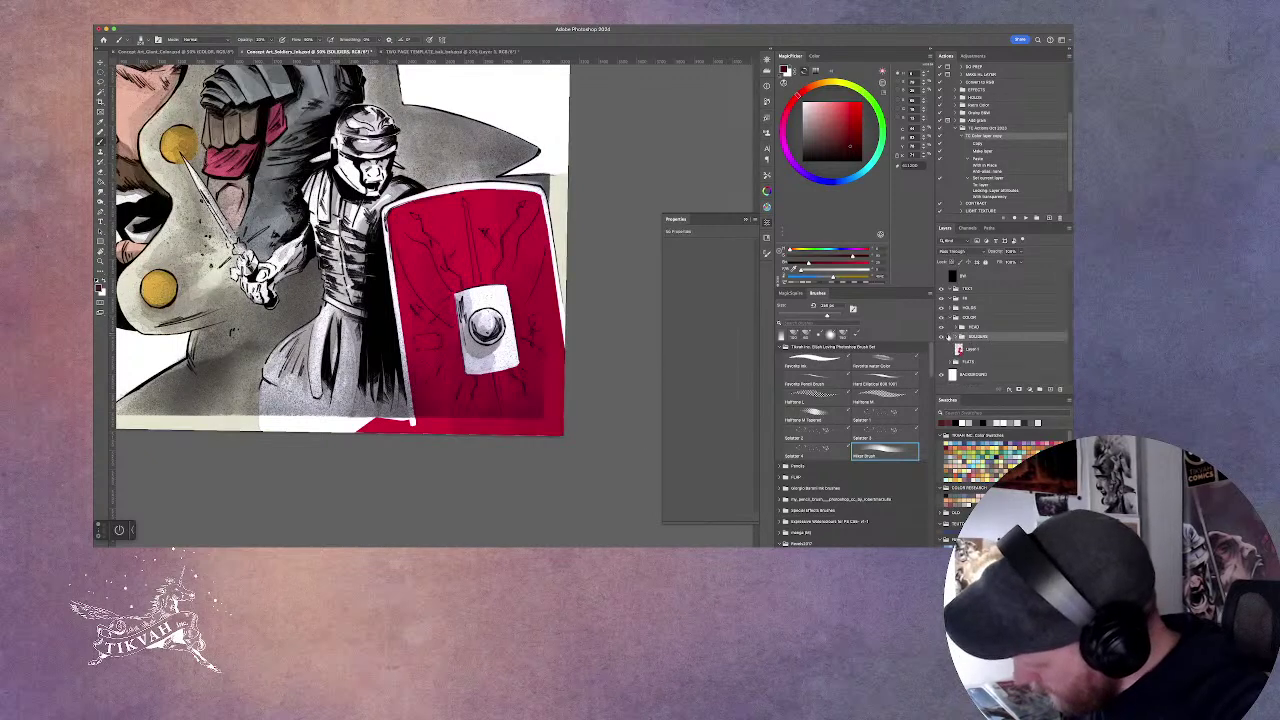
click(941, 337)
click(941, 337)
click(955, 337)
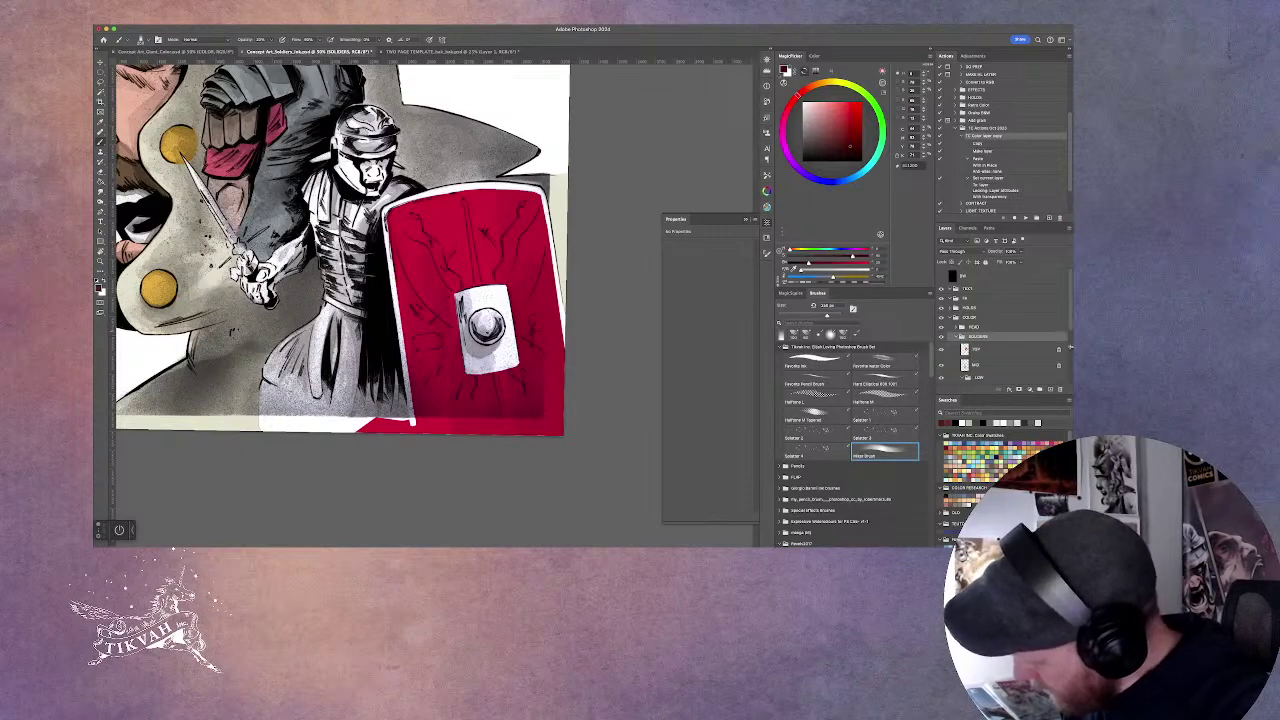
Make the SHIELD layer inside the LOW group active and brush a brighter red over the shield's upper part.
drag(1071, 325, 1071, 356)
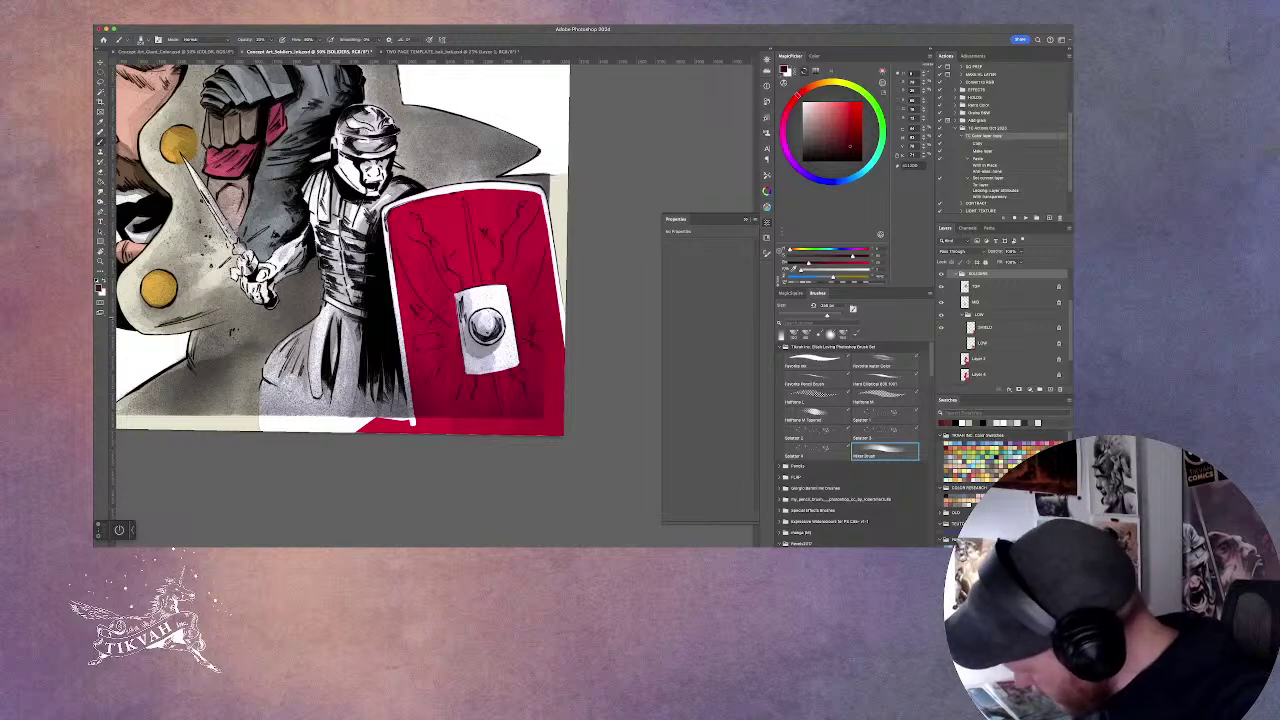
click(595, 213)
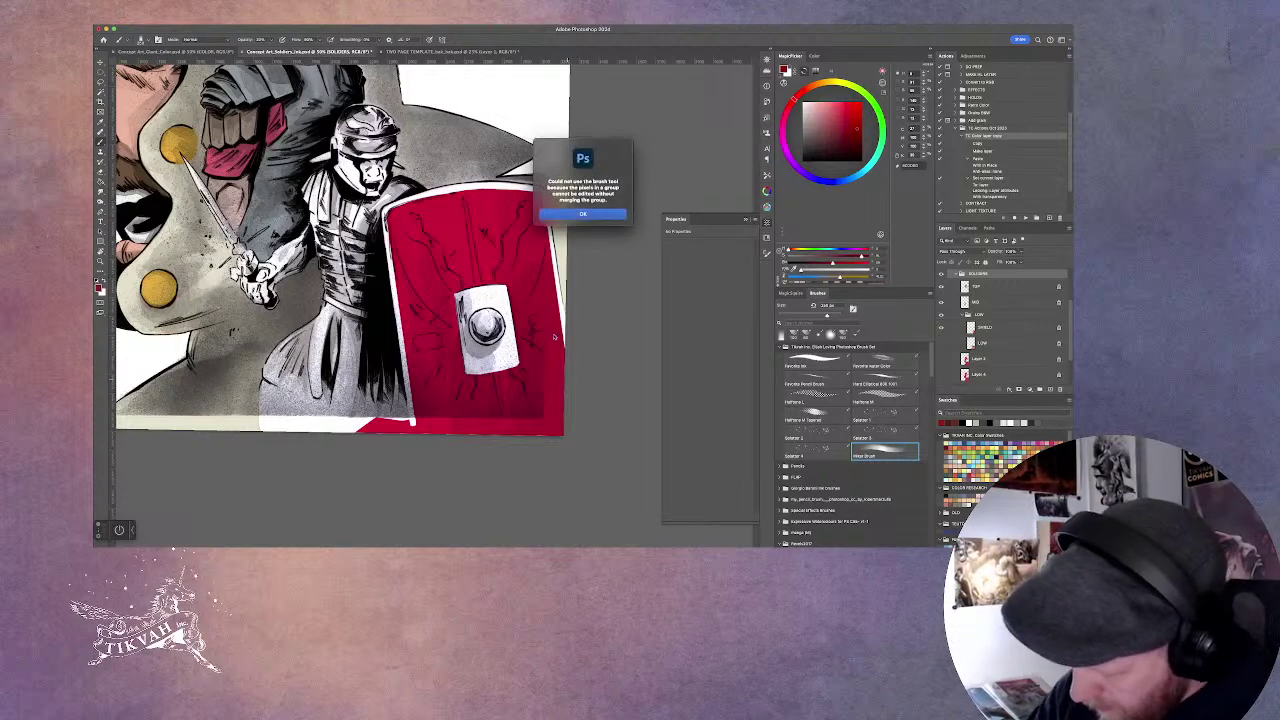
click(585, 213)
click(1005, 328)
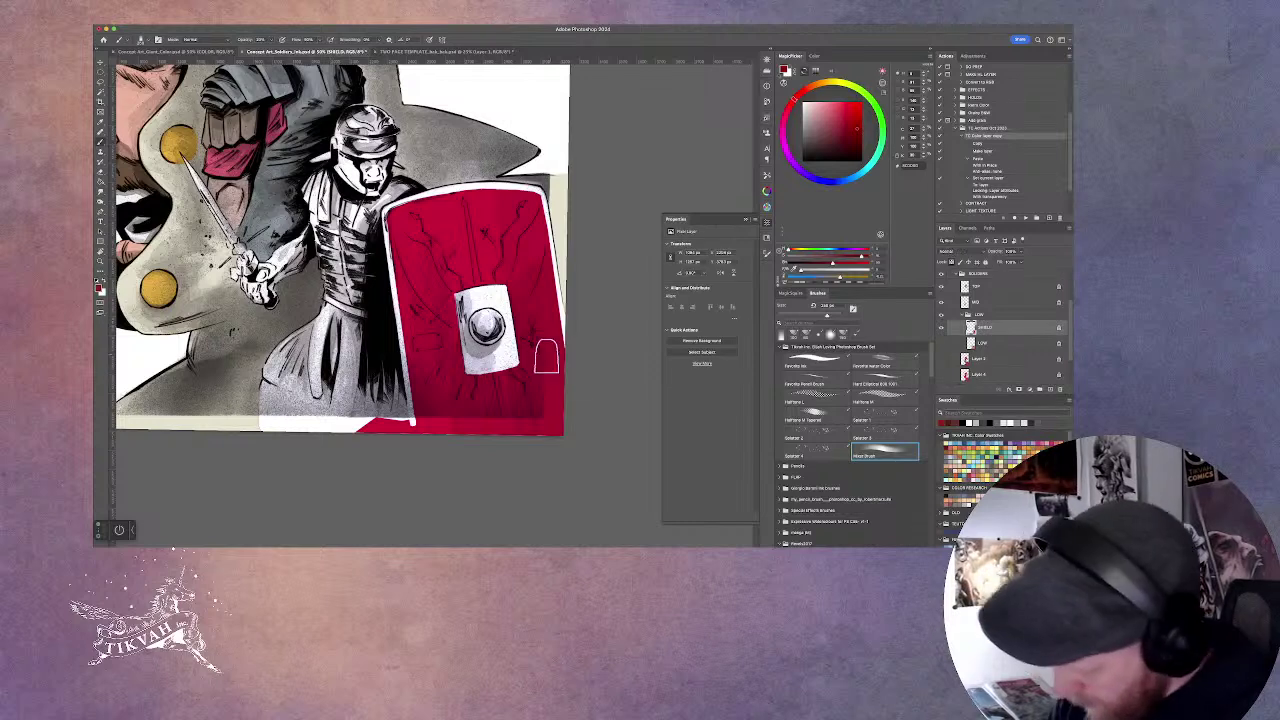
mouse_move(465, 228)
mouse_down()
mouse_move(406, 435)
mouse_move(467, 232)
mouse_move(483, 287)
mouse_move(497, 188)
mouse_up()
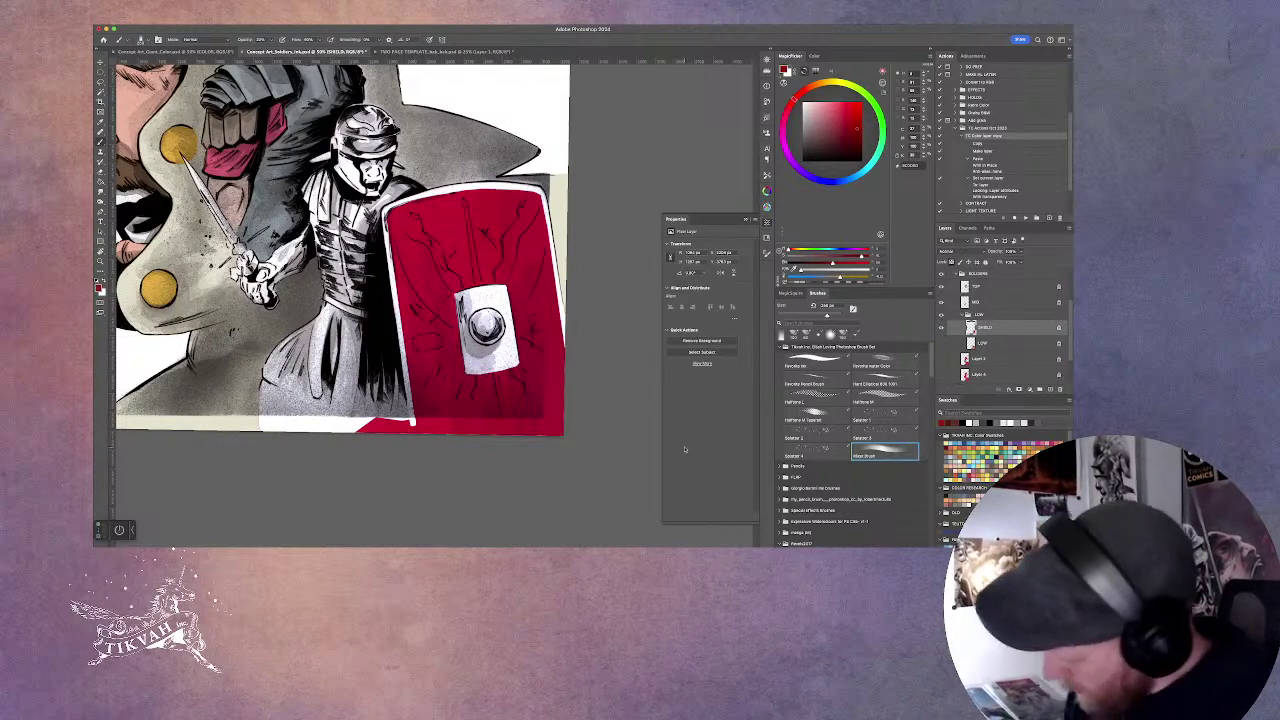
mouse_move(479, 290)
mouse_down()
mouse_move(498, 288)
mouse_move(493, 240)
mouse_move(519, 188)
mouse_up()
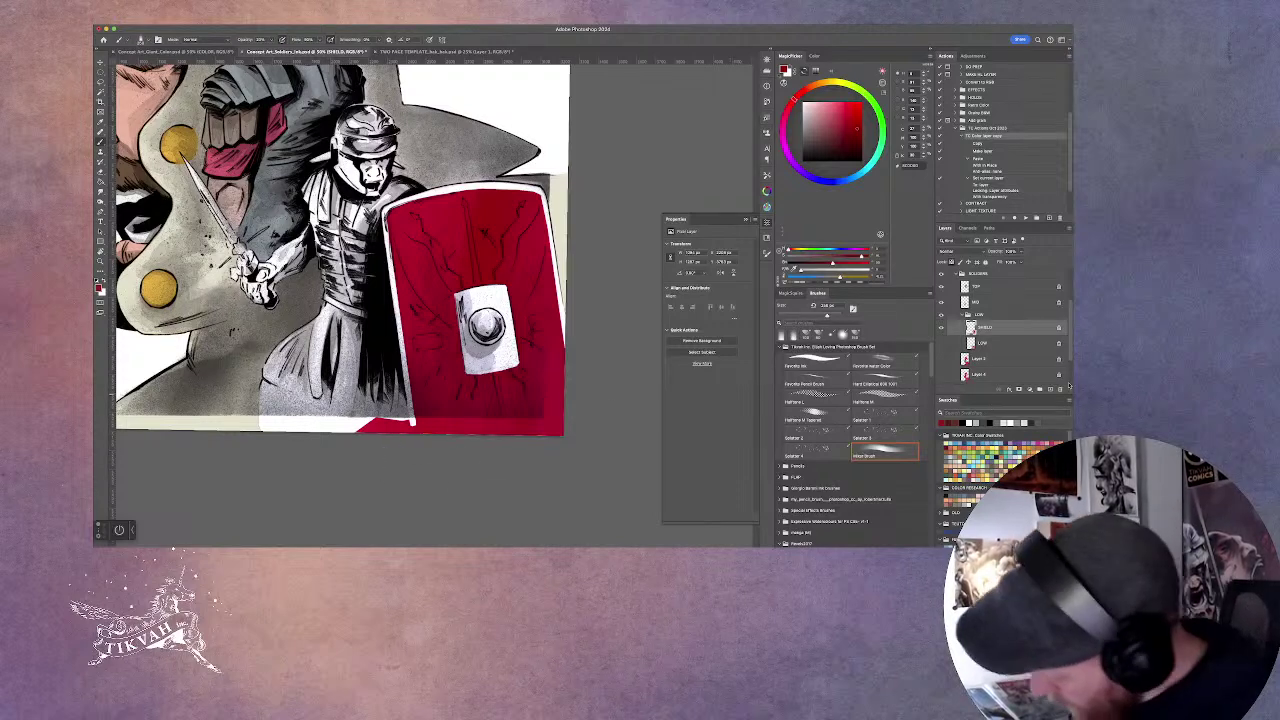
Brush a paler, muted red across the whole shield face with a larger brush.
mouse_move(515, 265)
mouse_down()
mouse_move(535, 300)
mouse_move(545, 420)
mouse_move(522, 432)
mouse_move(480, 429)
mouse_move(434, 343)
mouse_move(420, 200)
mouse_move(393, 289)
mouse_up()
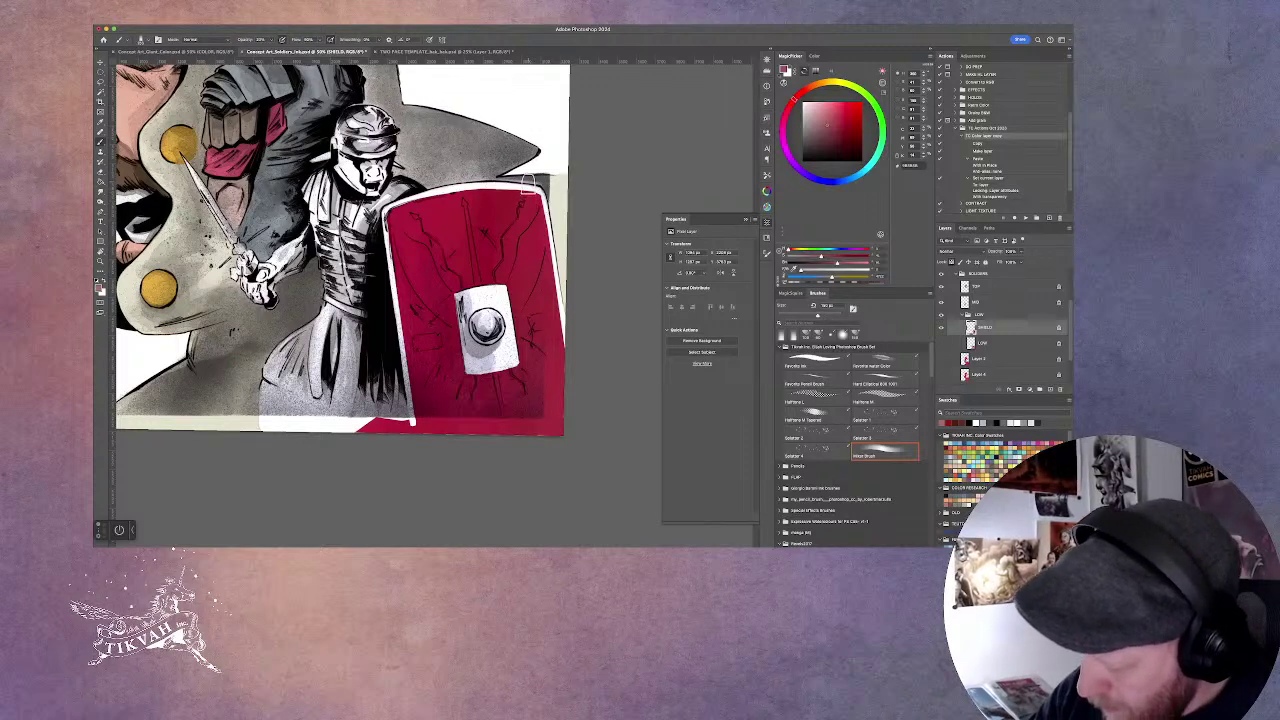
mouse_move(507, 215)
mouse_down()
mouse_move(519, 170)
mouse_move(505, 260)
mouse_move(520, 335)
mouse_move(550, 320)
mouse_move(517, 205)
mouse_move(468, 215)
mouse_move(443, 420)
mouse_move(425, 210)
mouse_move(447, 434)
mouse_move(384, 401)
mouse_move(425, 180)
mouse_move(430, 217)
mouse_up()
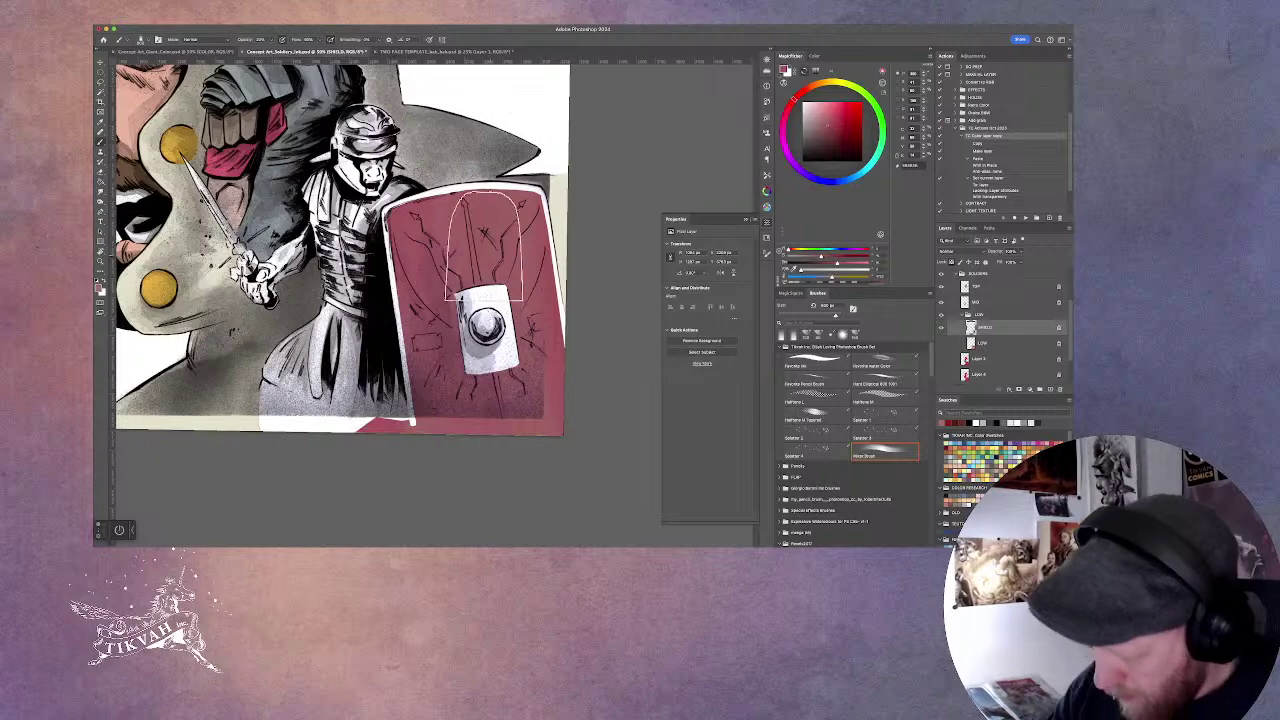
scroll(607, 332, up, 2)
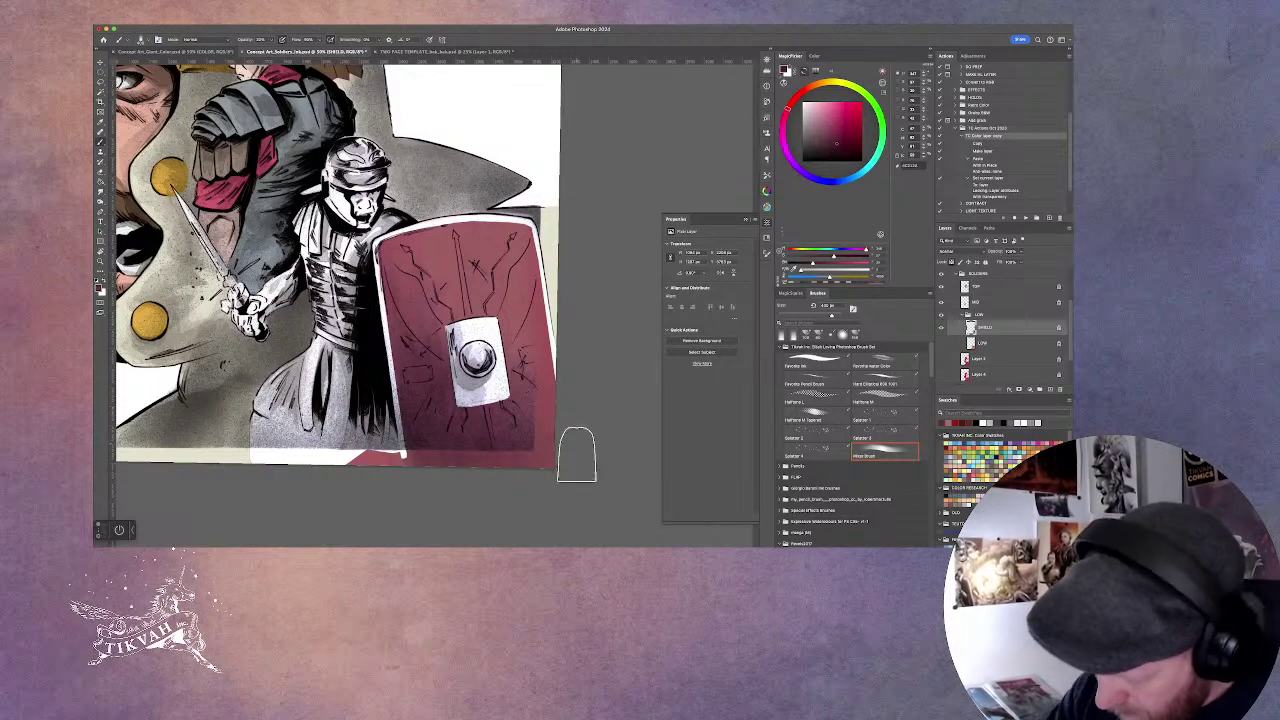
Lasso a curved area along the shield's left and lower part, shade it dark red, and deselect.
key(l)
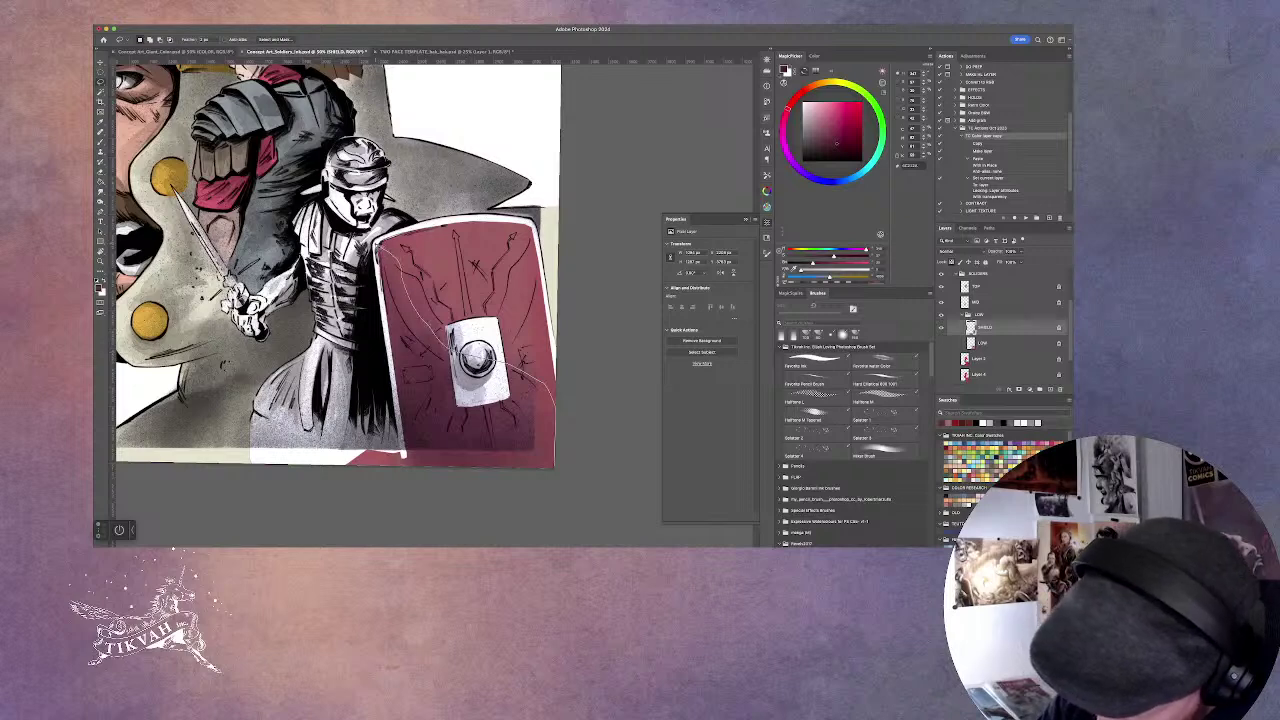
key(b)
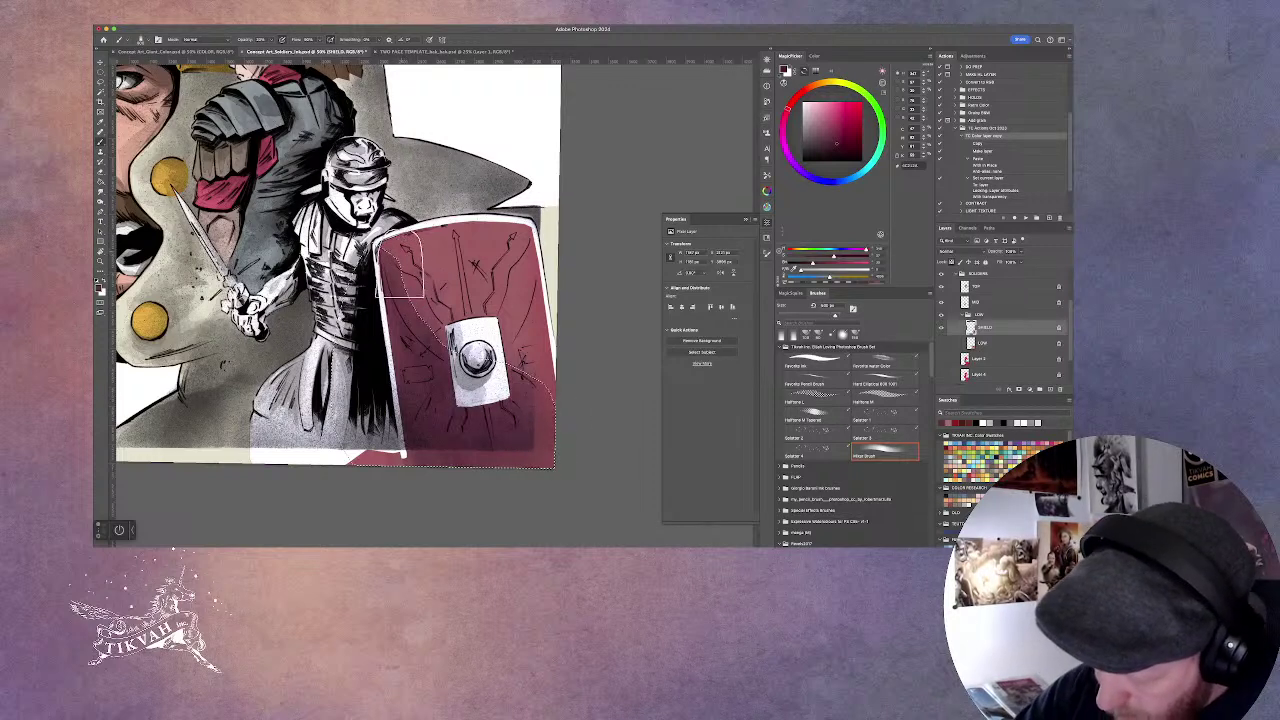
key(l)
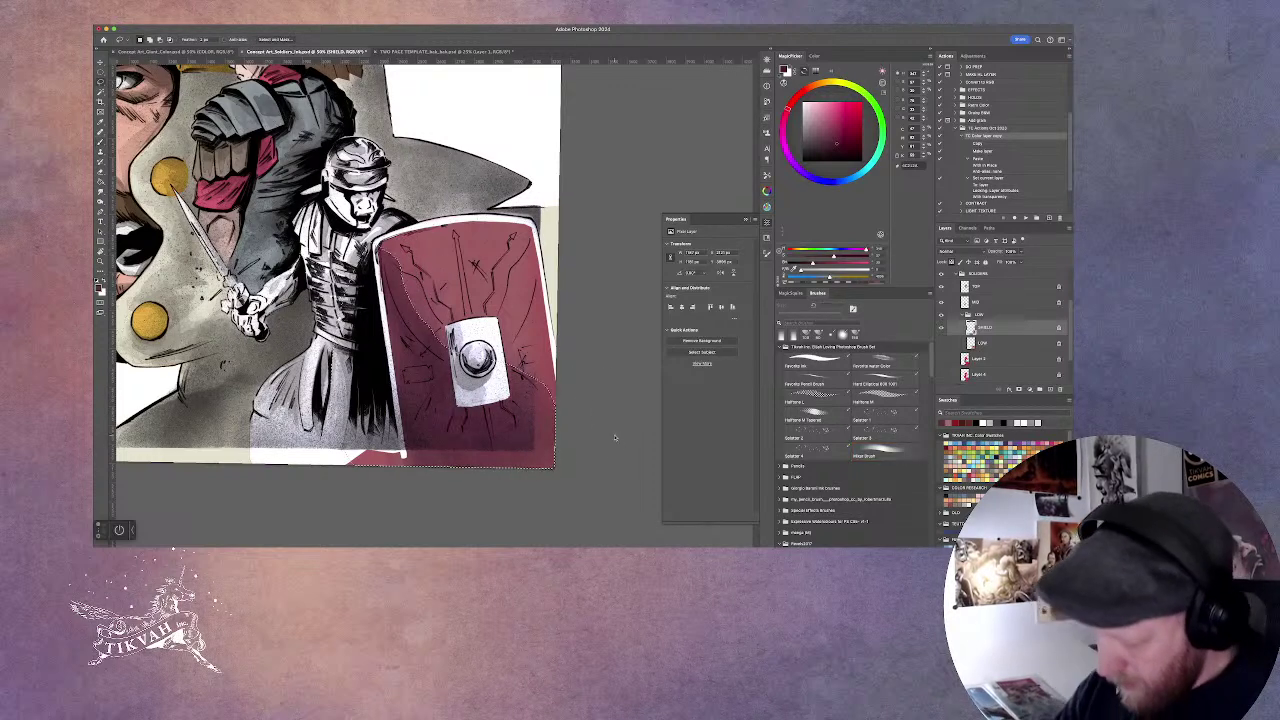
key(ctrl+j)
click(598, 195)
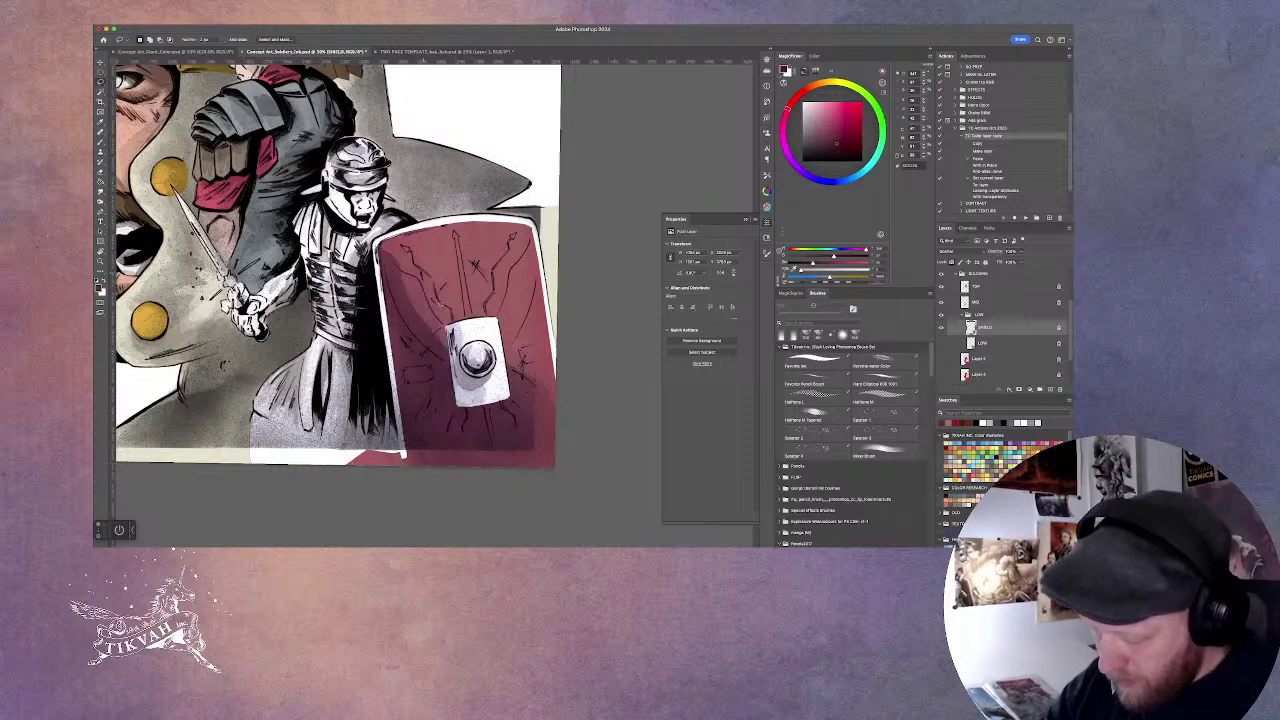
Blend dark red shading into the shield's lower part and side edges with a larger brush.
key(b)
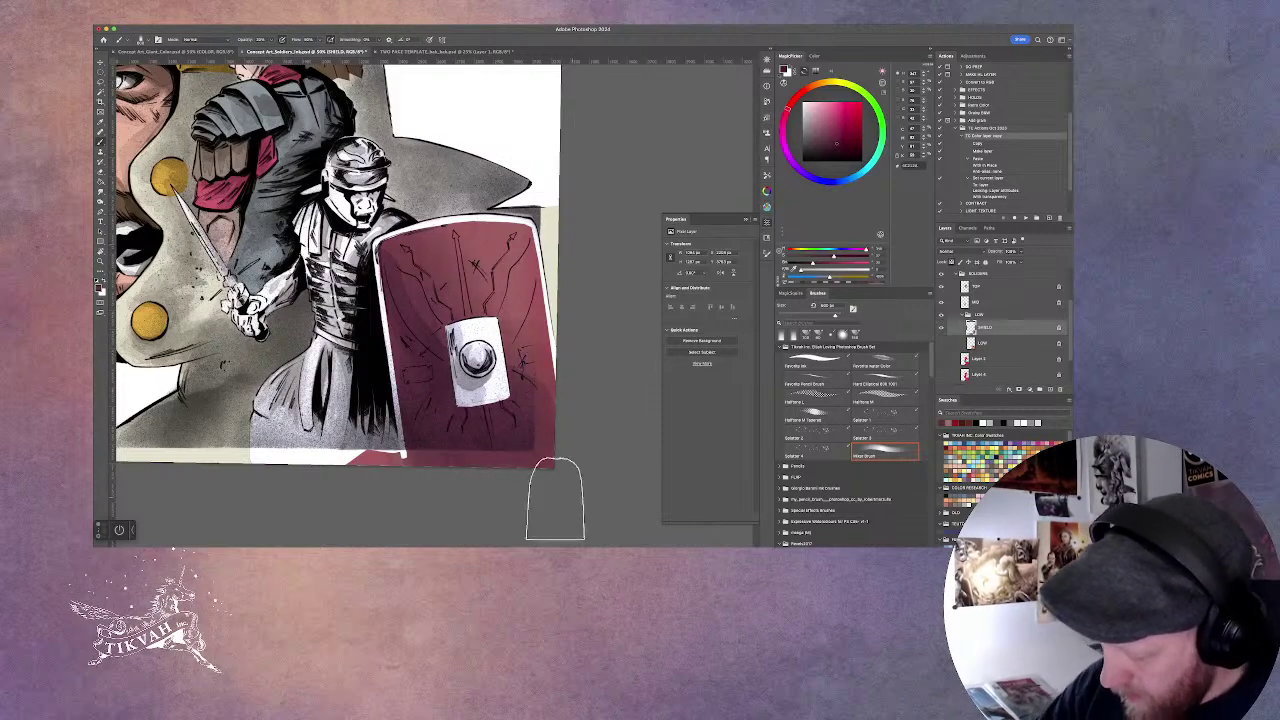
key(r)
mouse_move(607, 386)
mouse_down()
mouse_move(457, 529)
mouse_move(594, 400)
mouse_move(594, 373)
mouse_up()
key(l)
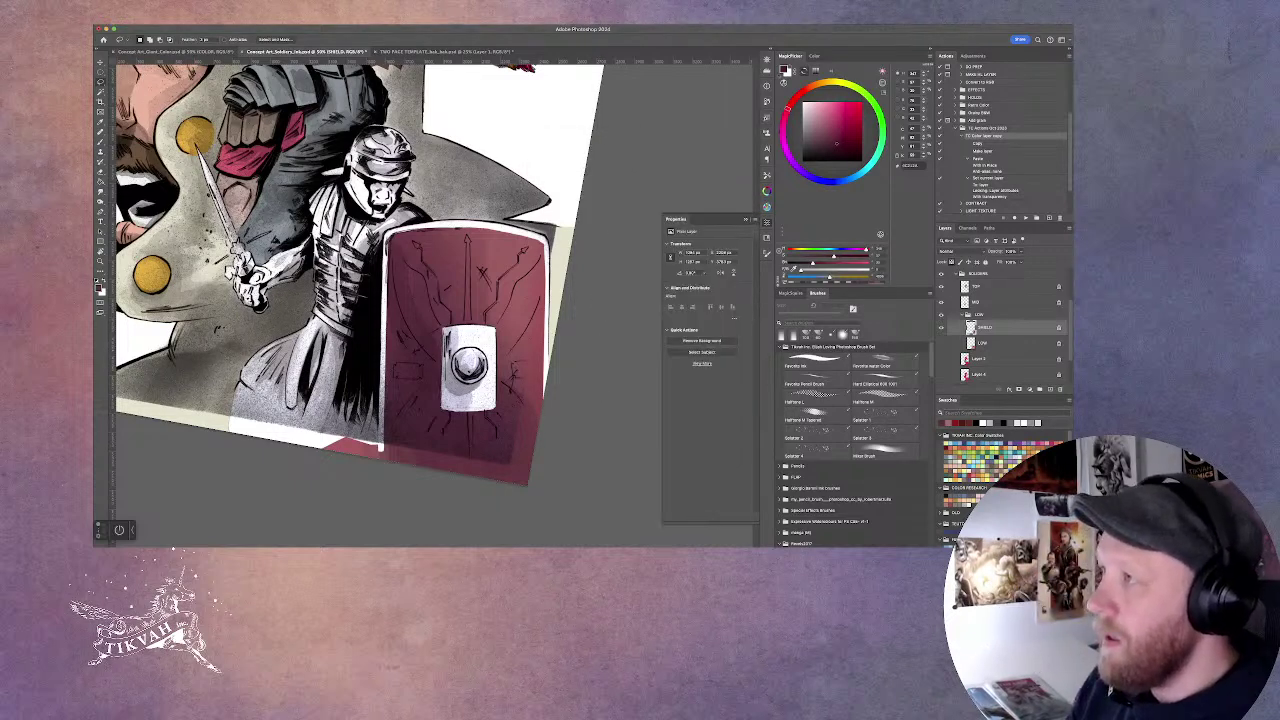
click(753, 218)
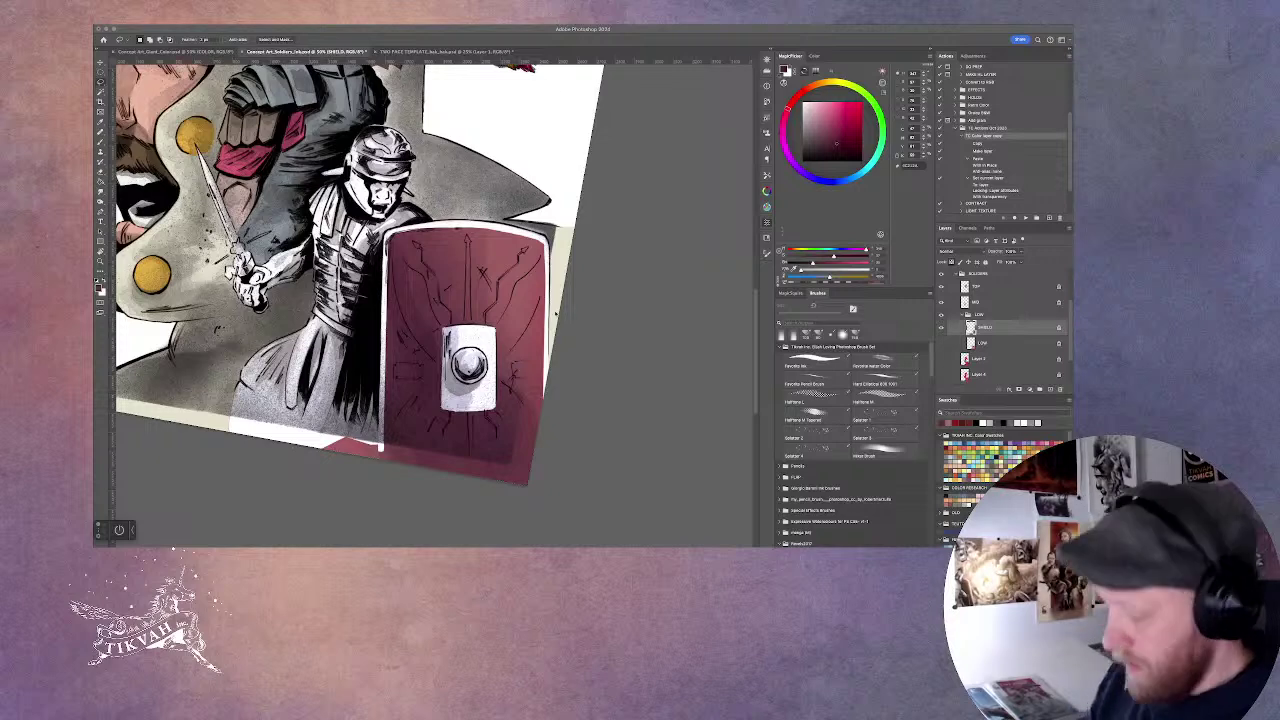
key(r)
drag(620, 409, 557, 386)
key(b)
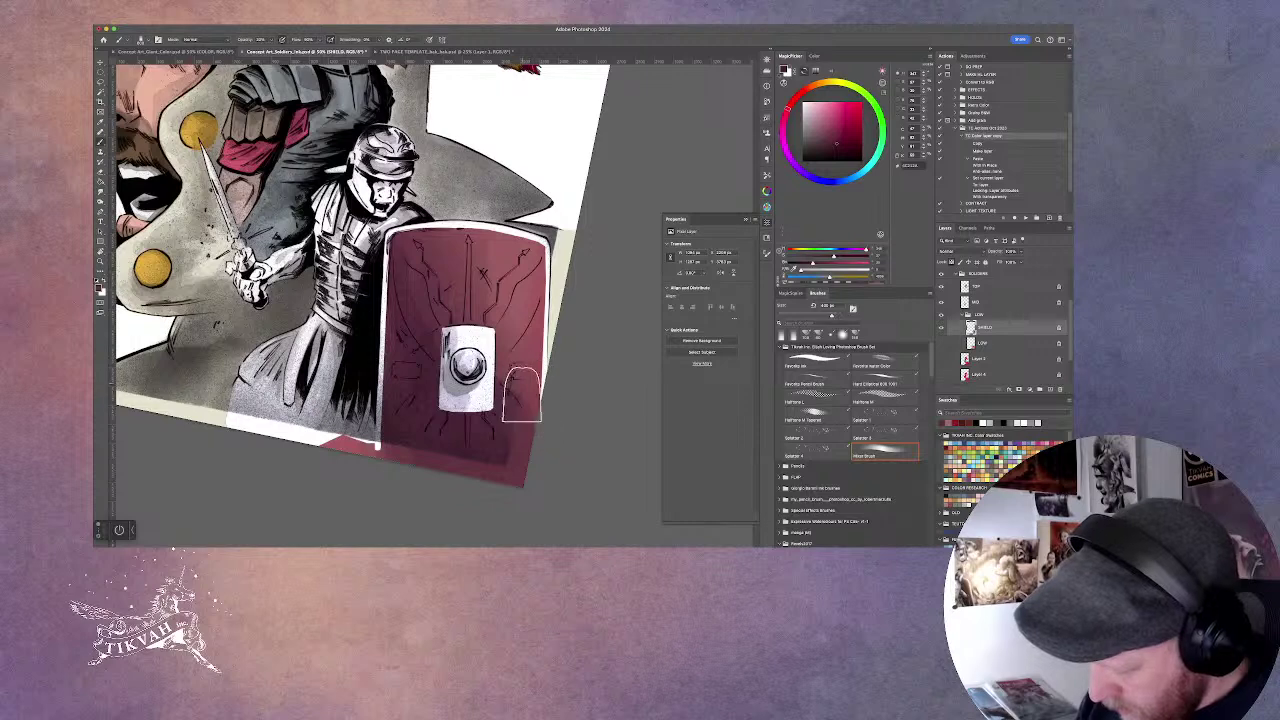
key(bracketright)
key(bracketright)
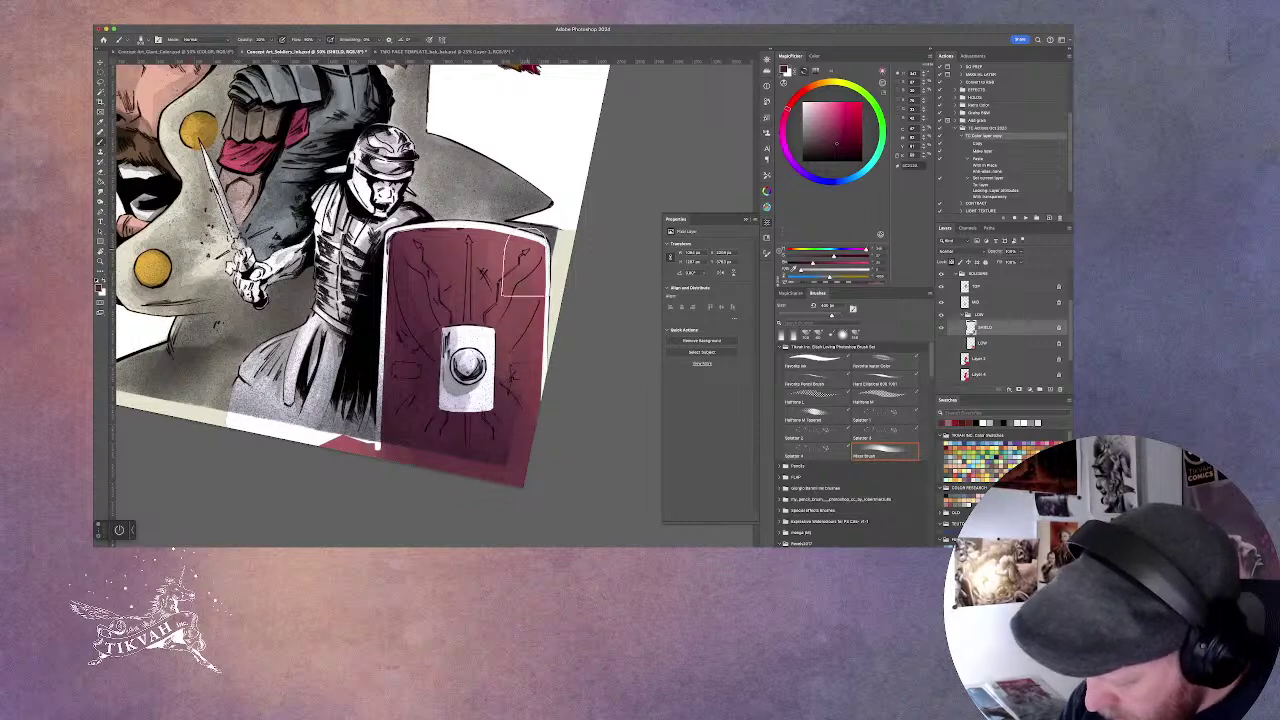
drag(590, 392, 614, 357)
Check the shield within the whole illustration, brush brighter red into its upper left, and deepen it with a sampled dark red.
key(super+minus)
key(r)
key(Escape)
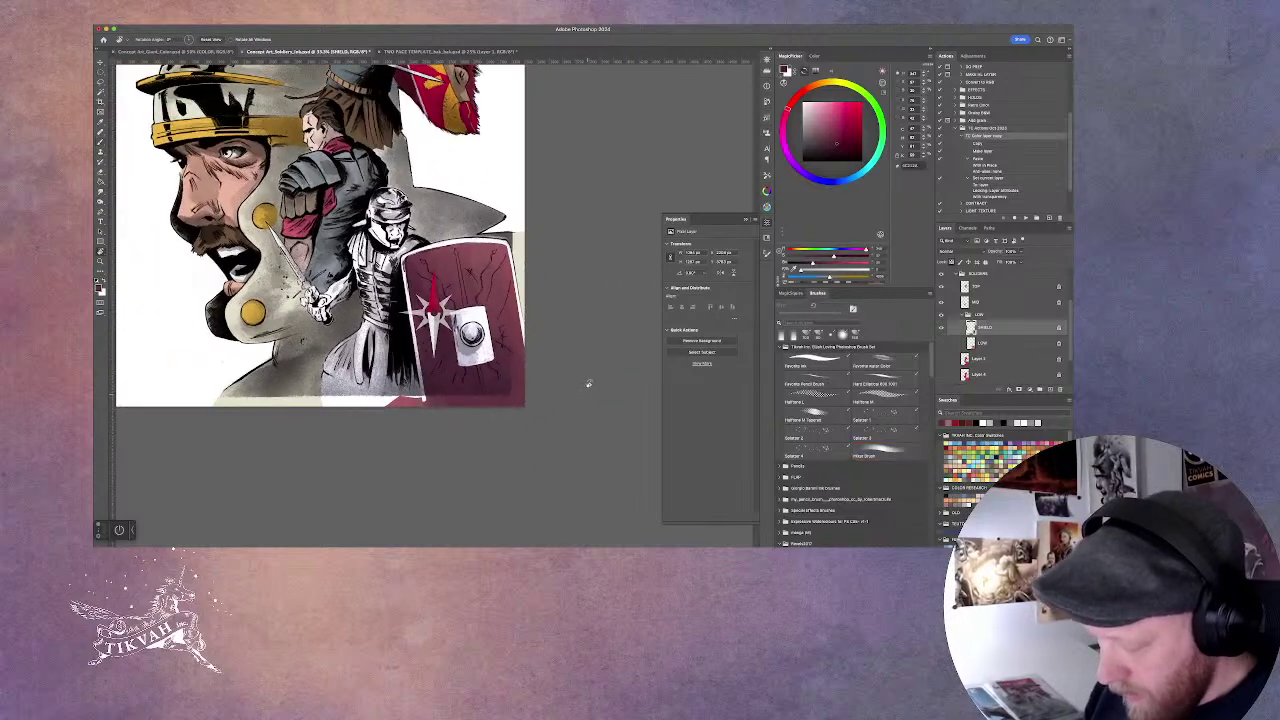
scroll(562, 347, down, 3)
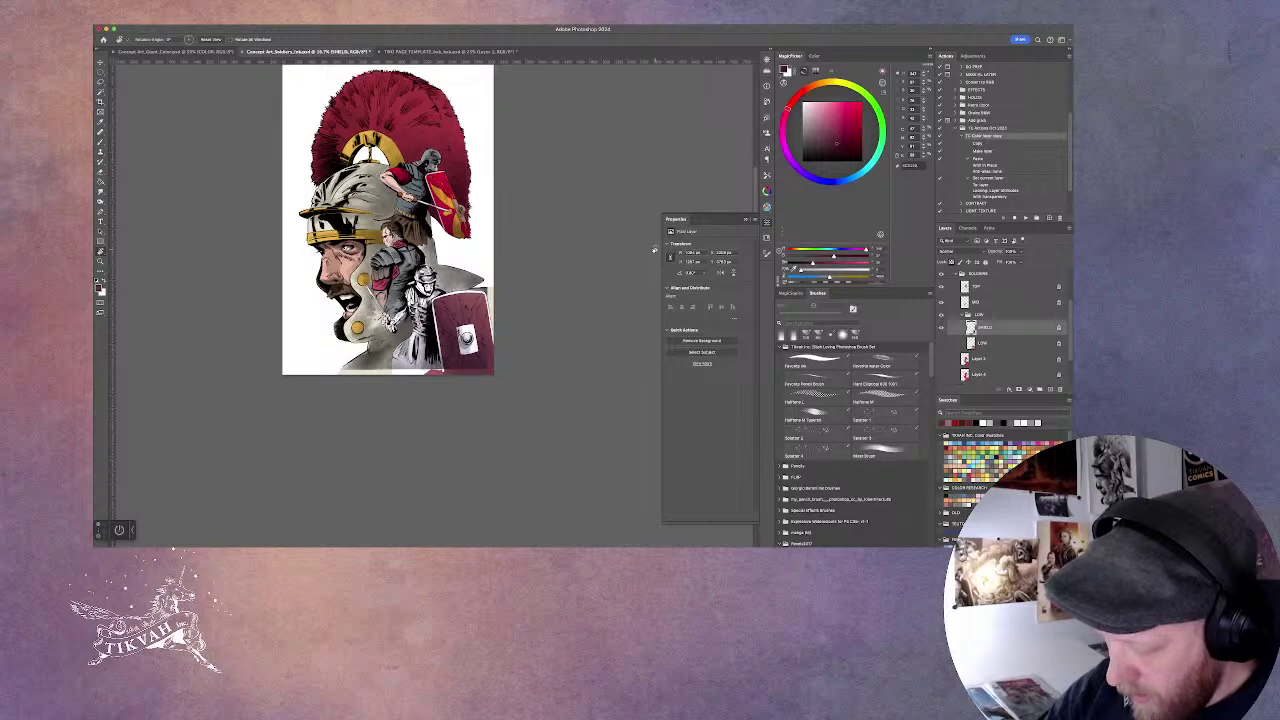
key(super+plus)
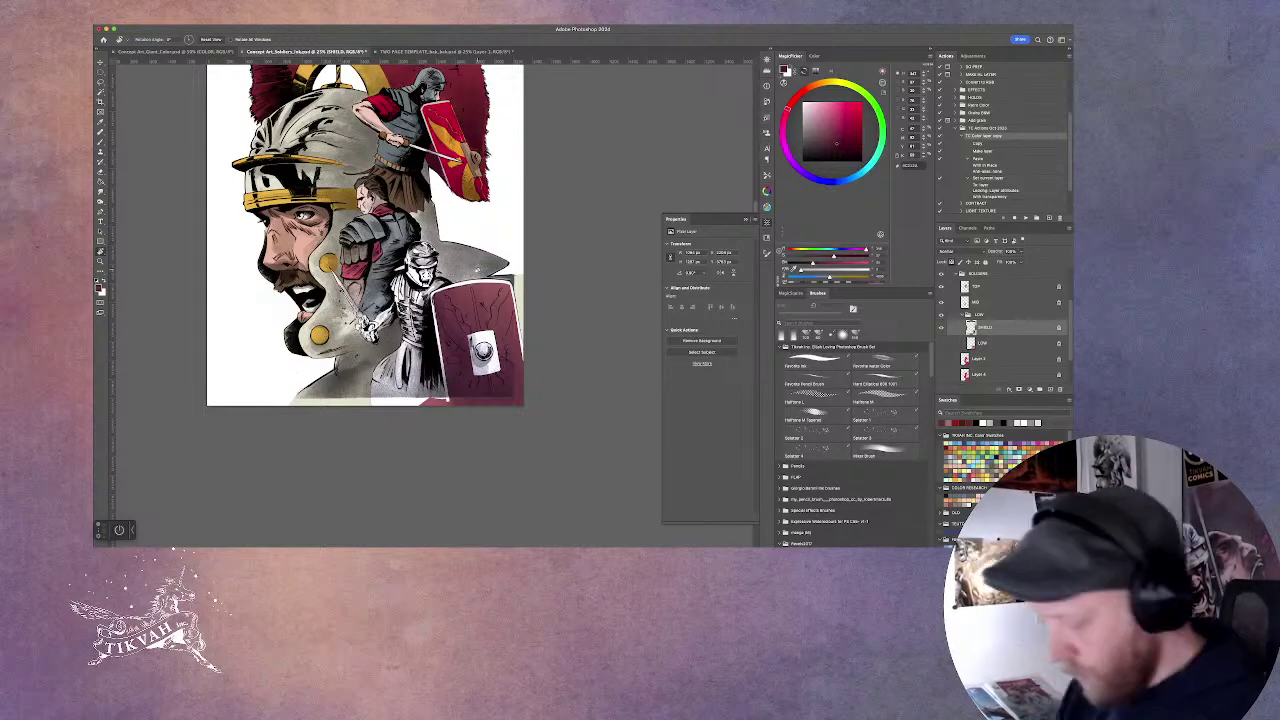
key(super+plus)
key(super+plus)
drag(549, 466, 495, 436)
key(b)
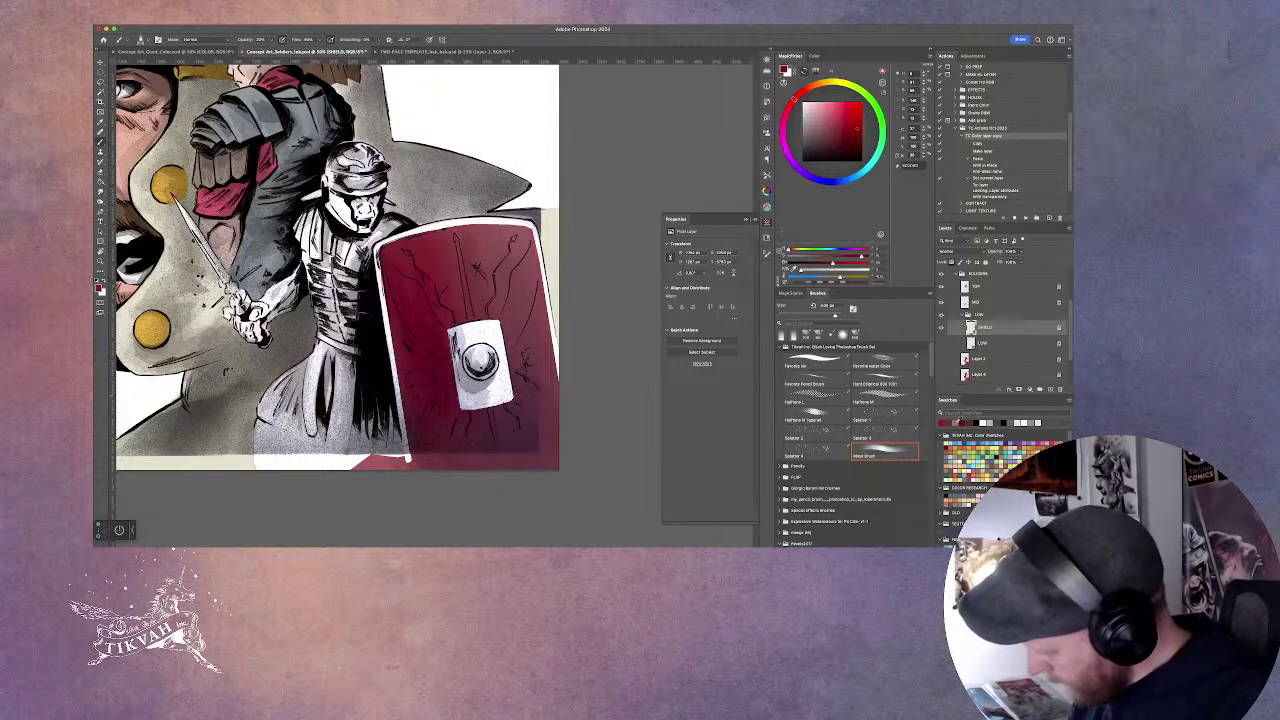
alt+click(476, 433)
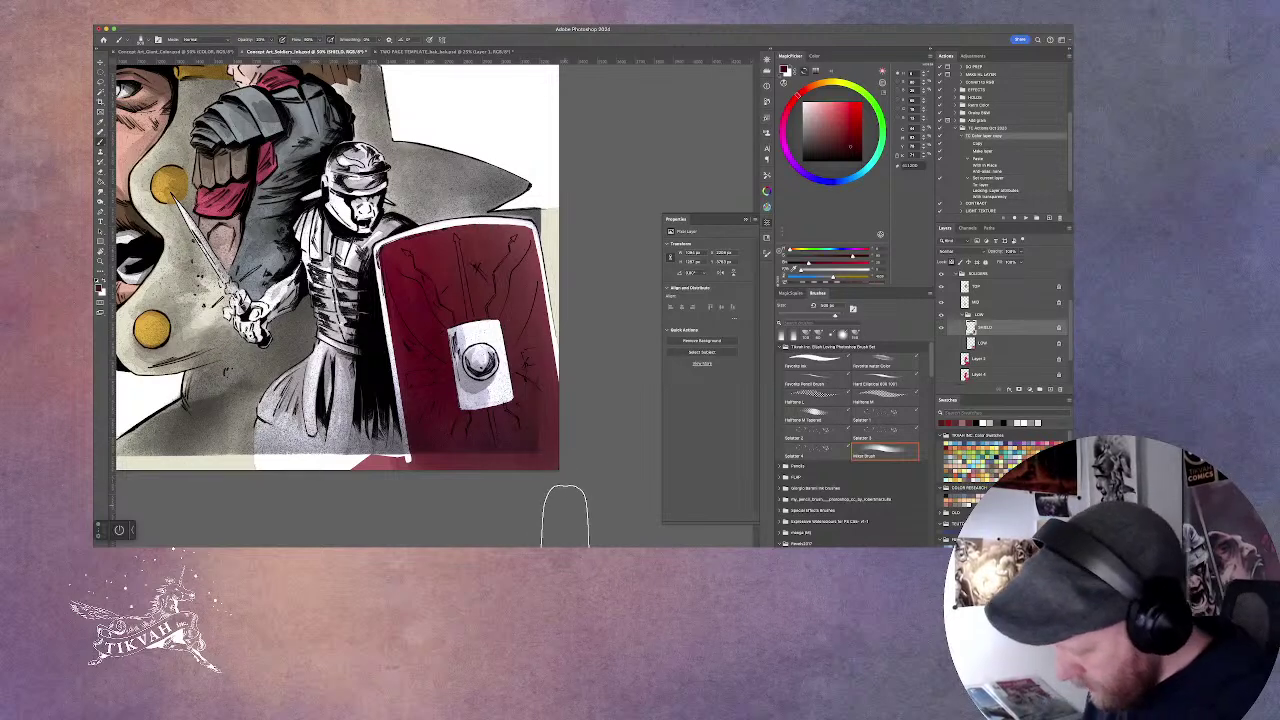
Lasso one side of the shield along its vertical centre line, brush it with a muted red, and deselect.
key(x)
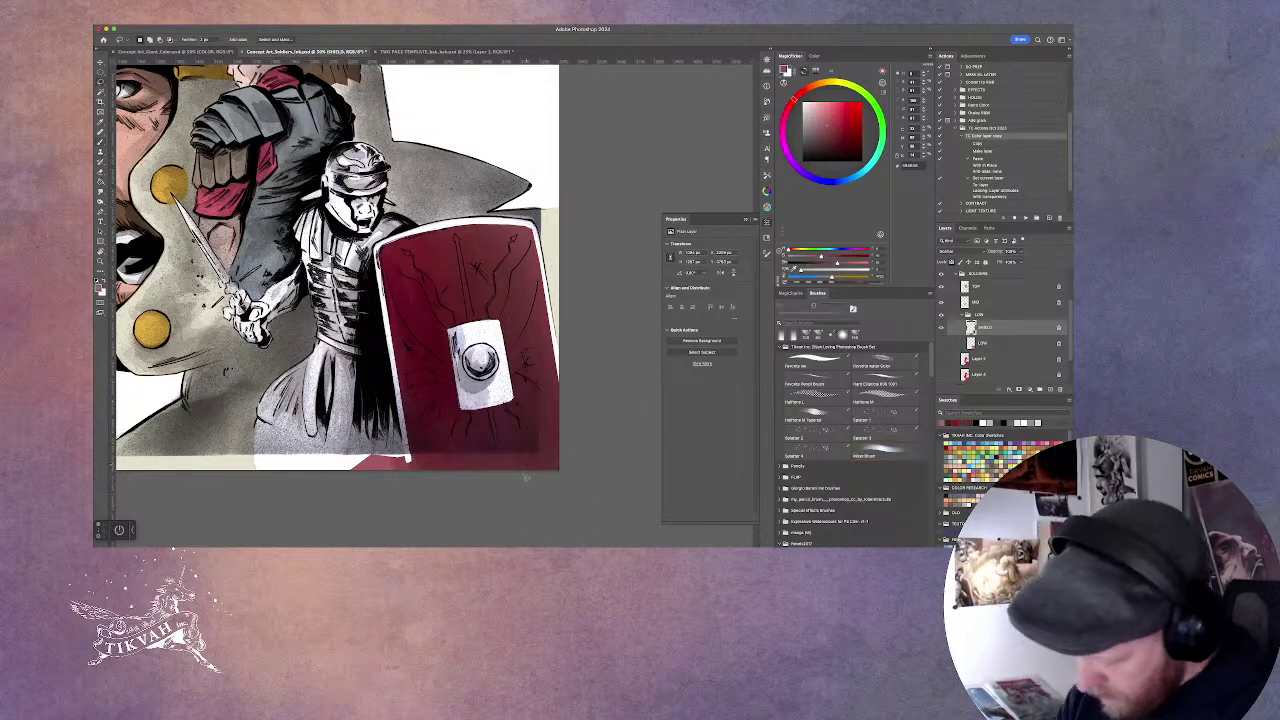
key(l)
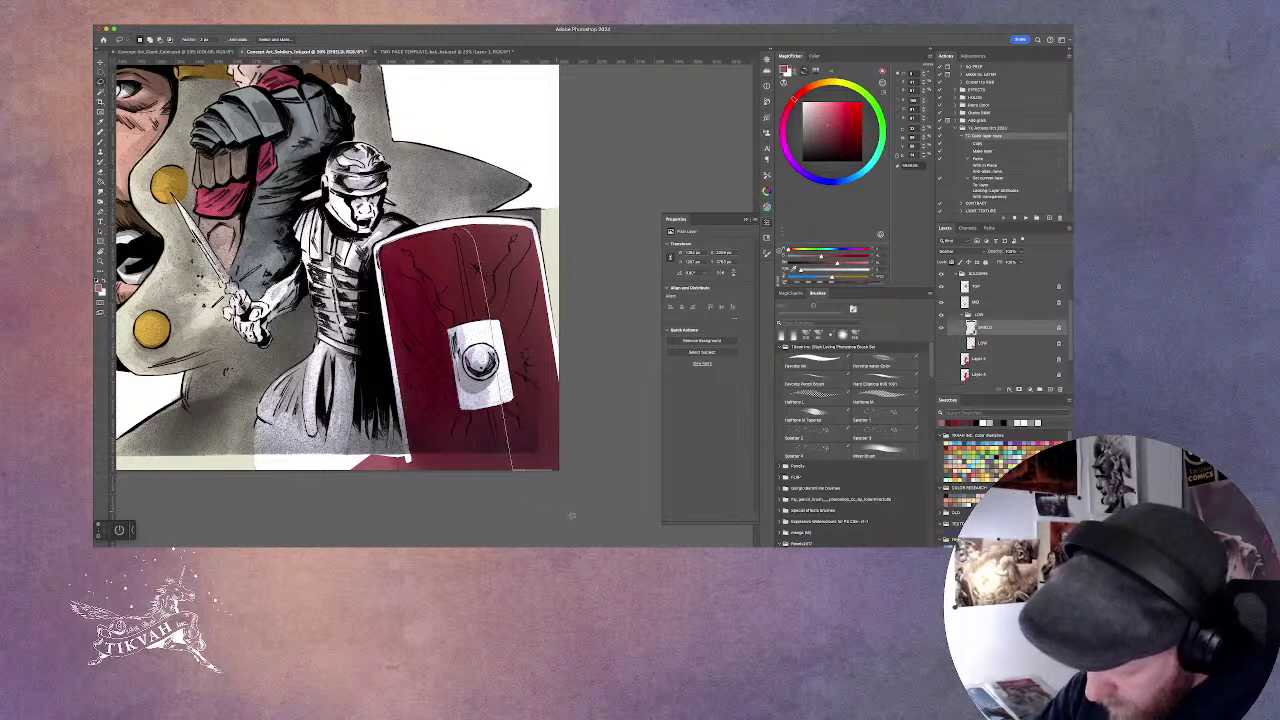
mouse_move(475, 228)
mouse_down()
mouse_move(550, 212)
mouse_move(560, 460)
mouse_move(578, 468)
mouse_move(472, 256)
mouse_up()
key(b)
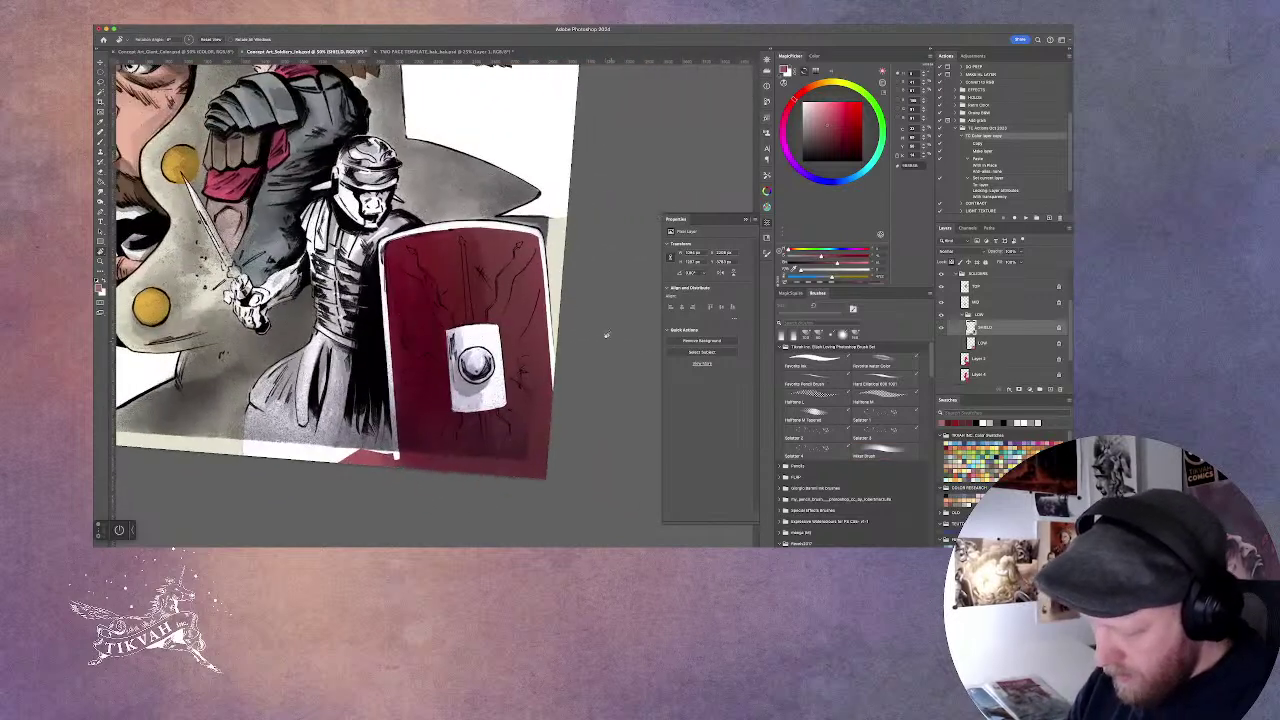
key(l)
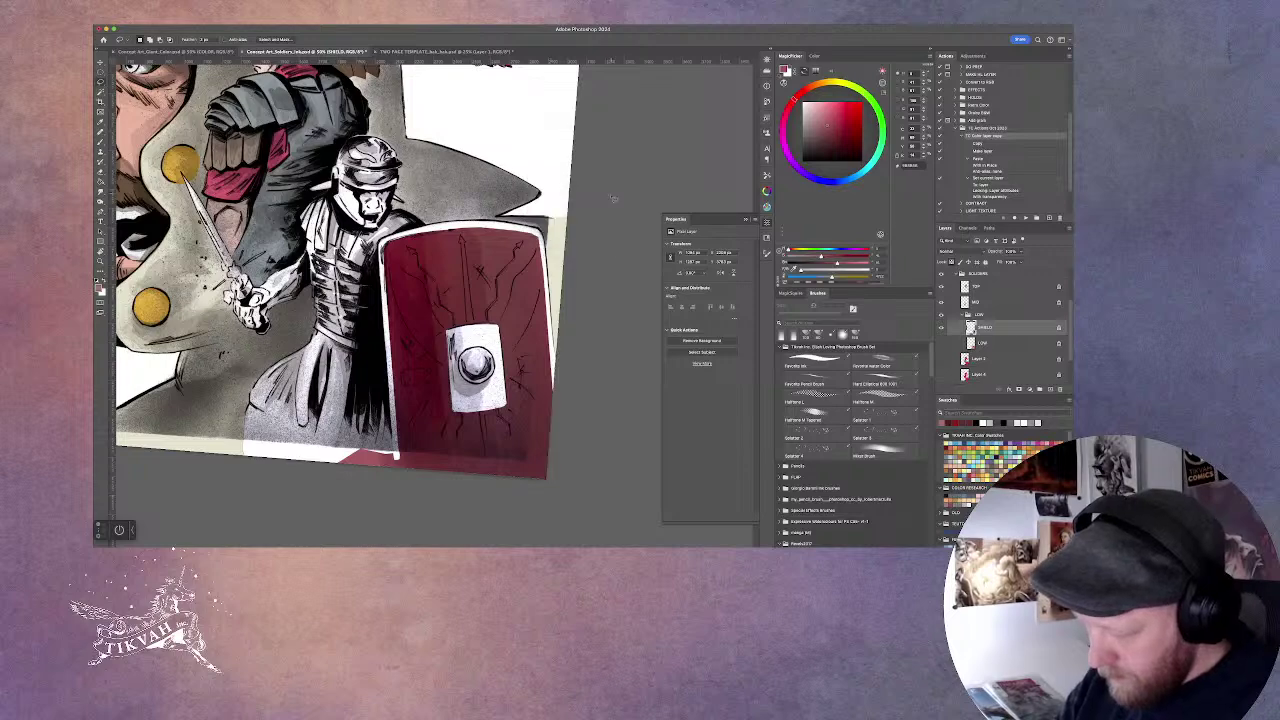
Brush more muted red and a saturated red over the left half of the shield beside the boss plate.
mouse_move(615, 382)
mouse_down()
mouse_move(551, 457)
mouse_move(594, 320)
mouse_up()
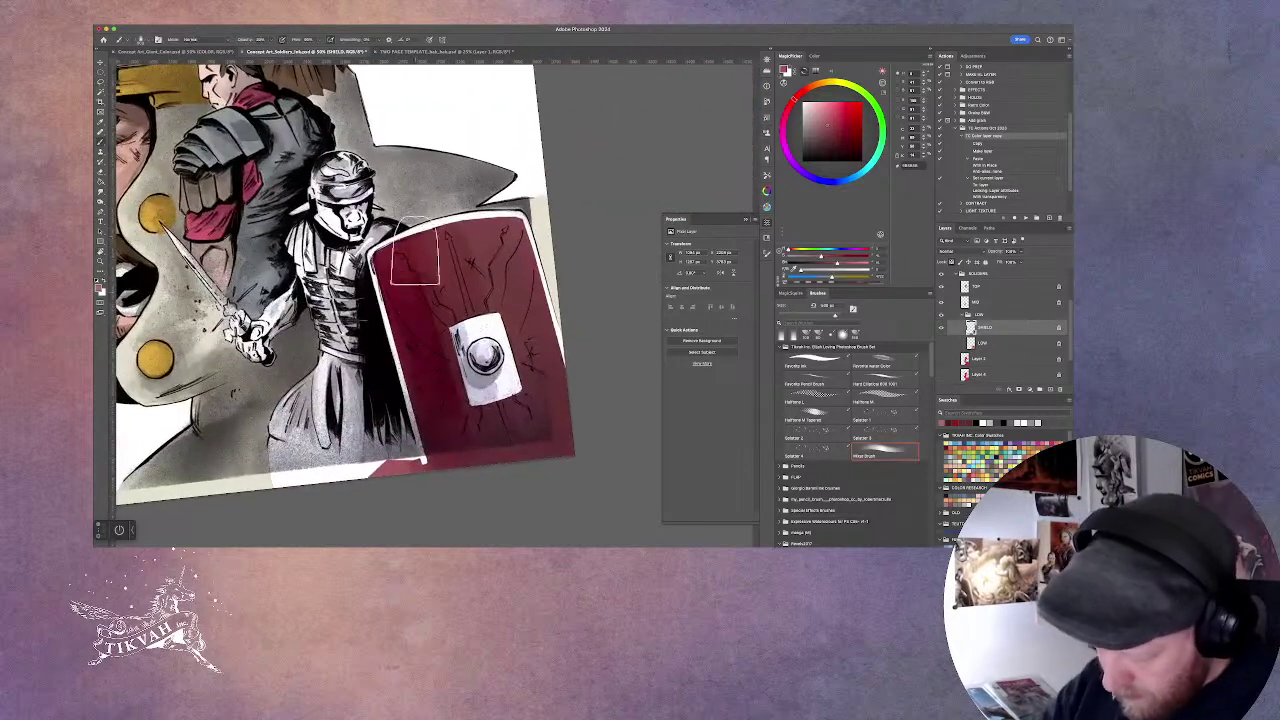
key(r)
drag(644, 433, 600, 495)
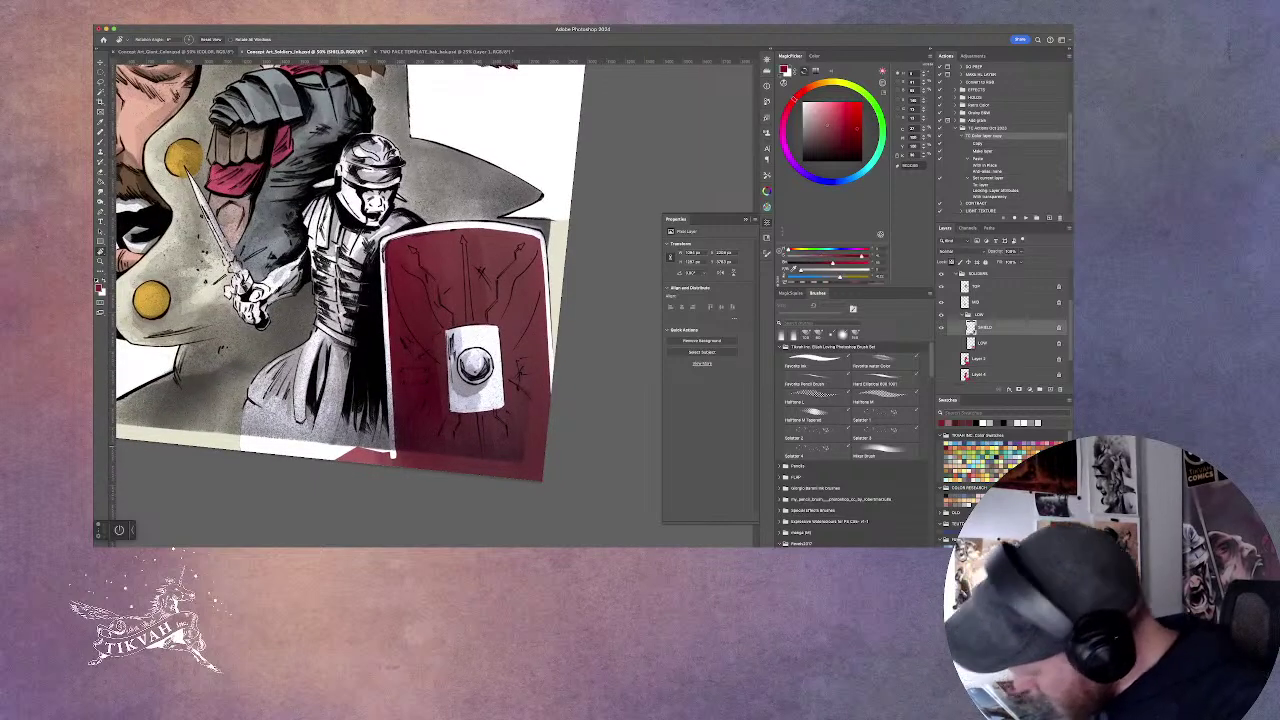
key(b)
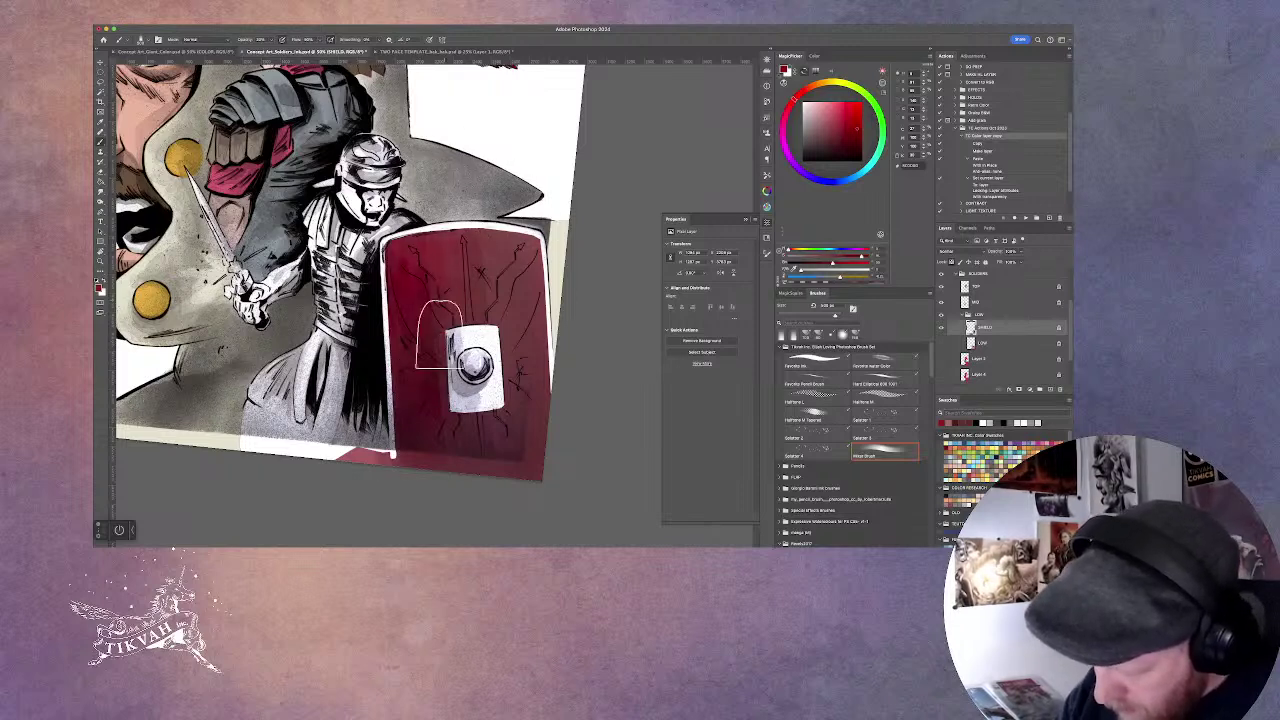
key(r)
mouse_move(630, 370)
mouse_down()
mouse_move(622, 385)
mouse_move(600, 330)
mouse_move(618, 366)
mouse_move(590, 470)
mouse_move(598, 455)
mouse_up()
key(period)
key(r)
Lasso a narrow curved strip along the shield's right edge with the LOW layer active.
click(994, 344)
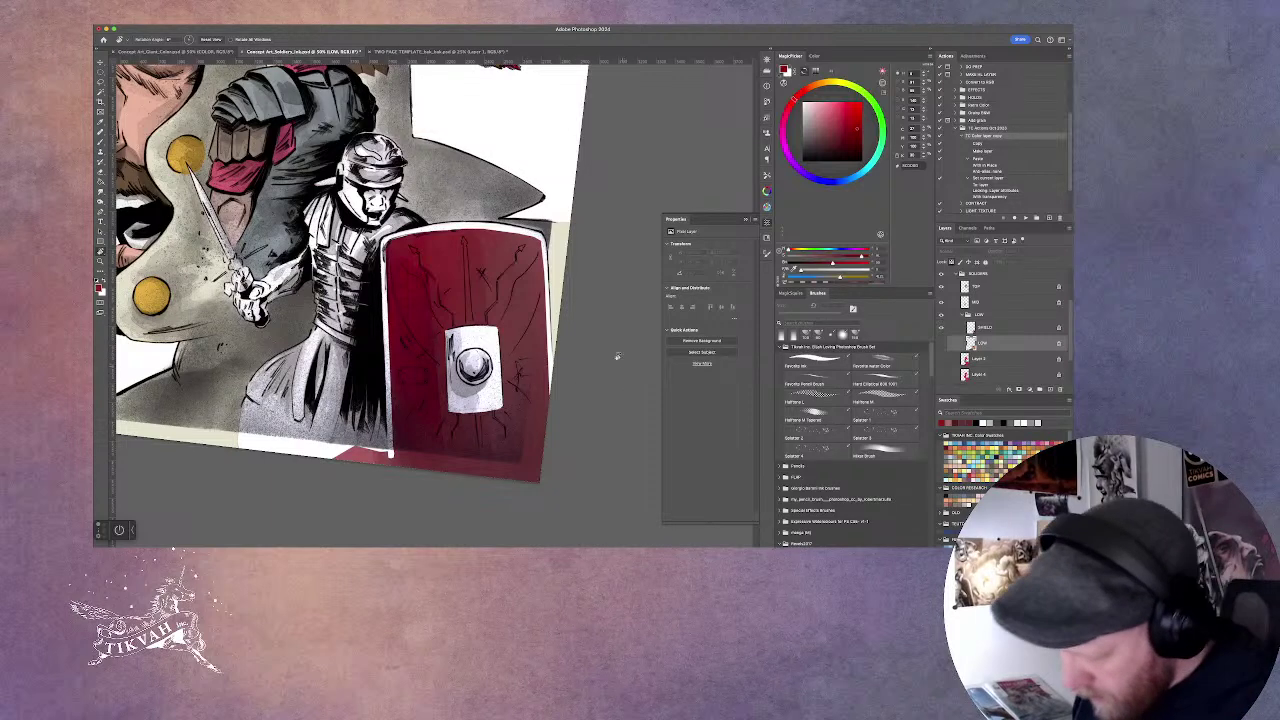
drag(612, 320, 585, 405)
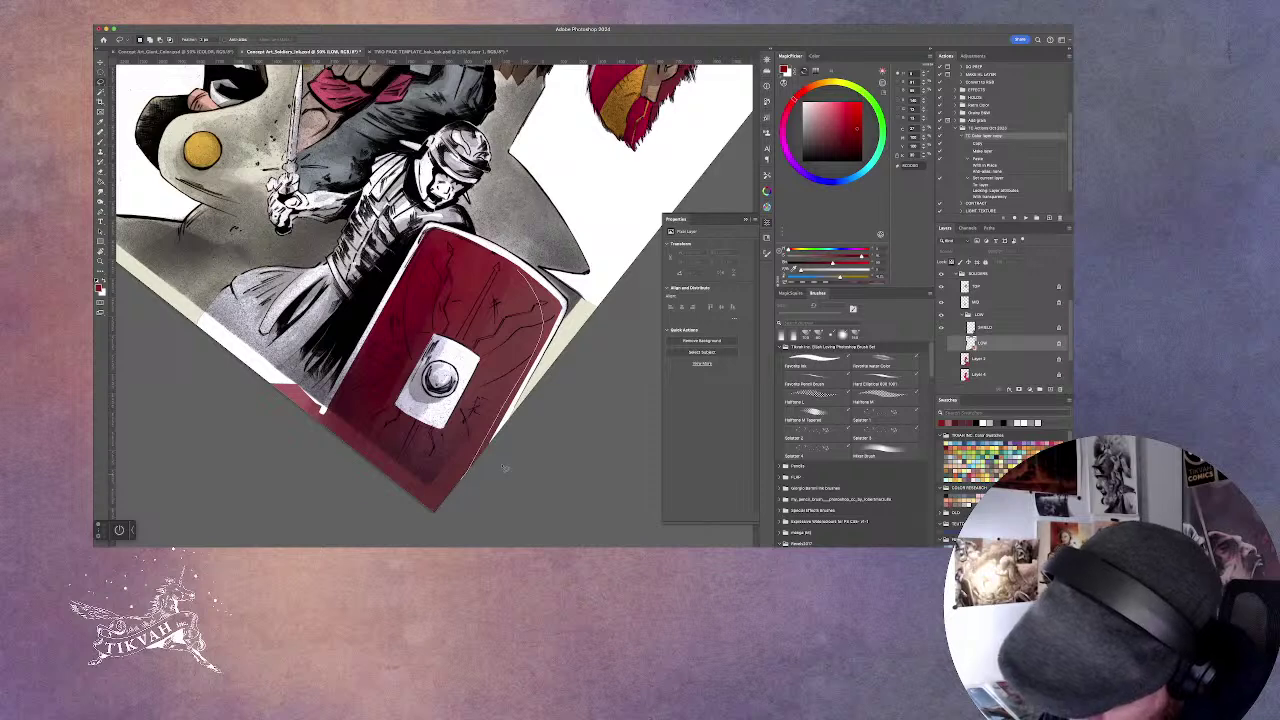
key(l)
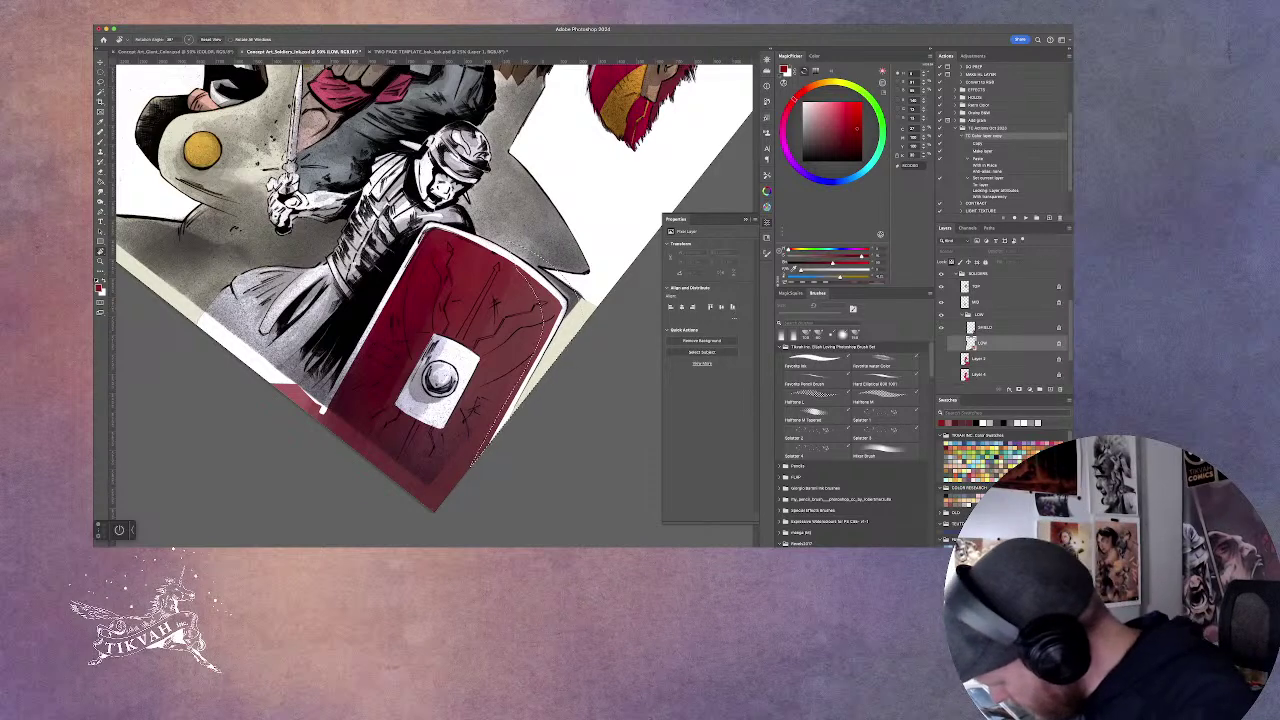
Brush a pinkish red inside the strip along the shield's right edge on the SHIELD layer, and deselect.
click(884, 452)
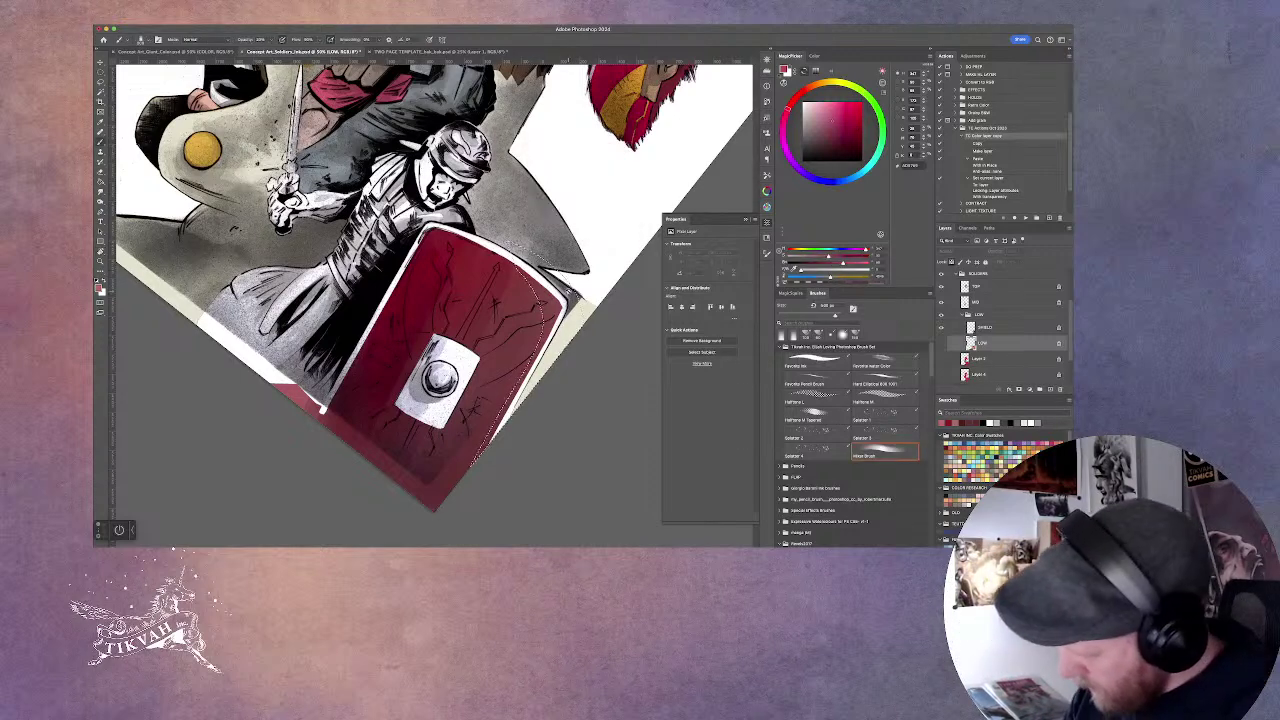
key(alt+bracketright)
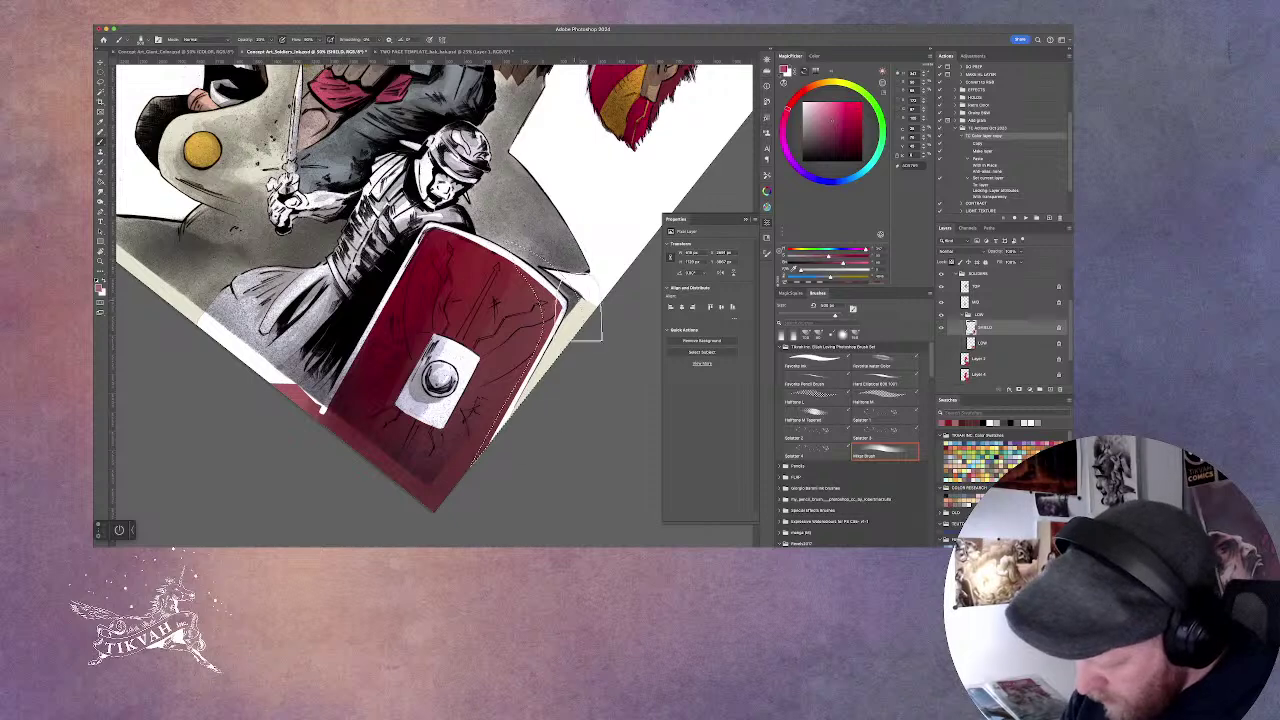
key(r)
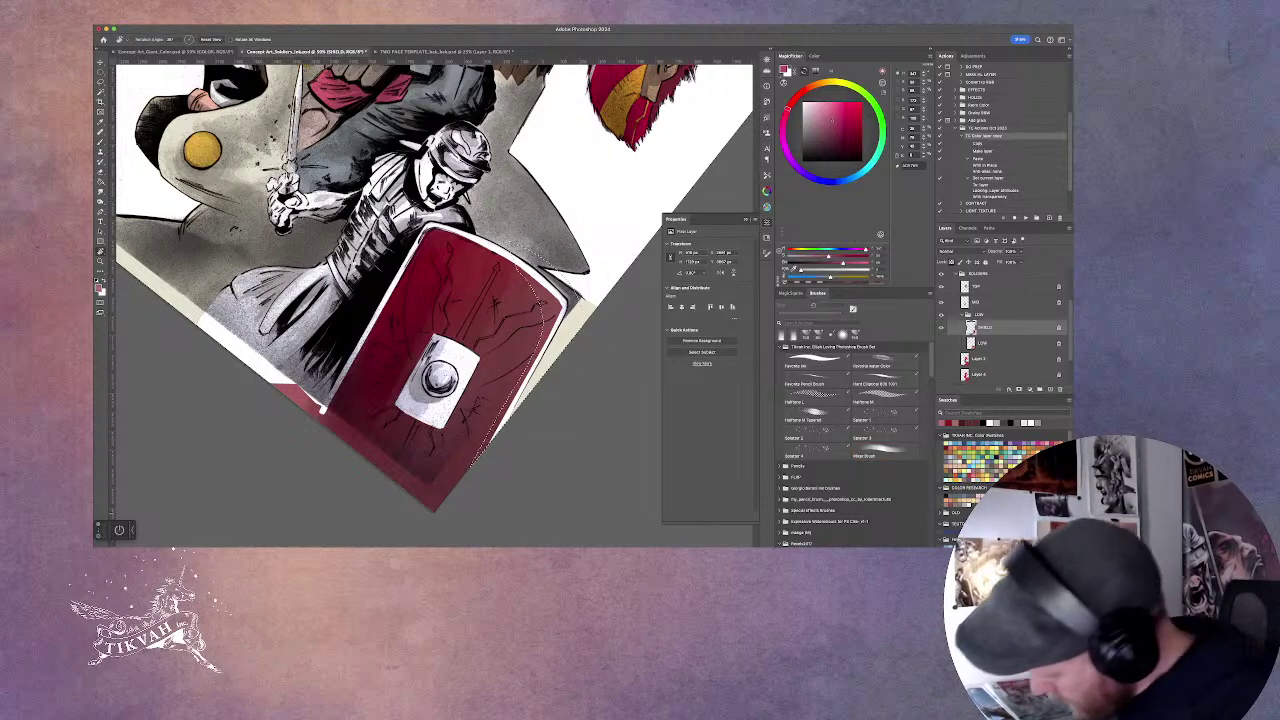
key(b)
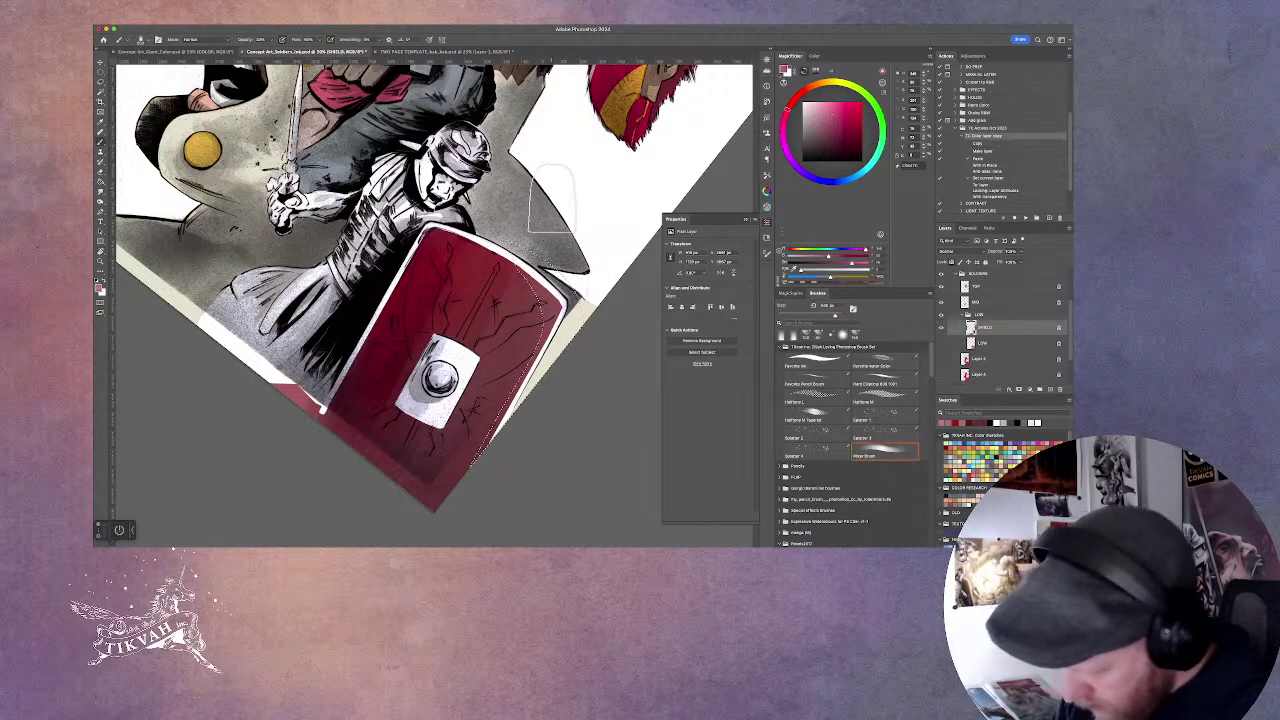
key(r)
drag(608, 423, 600, 370)
key(ctrl+z)
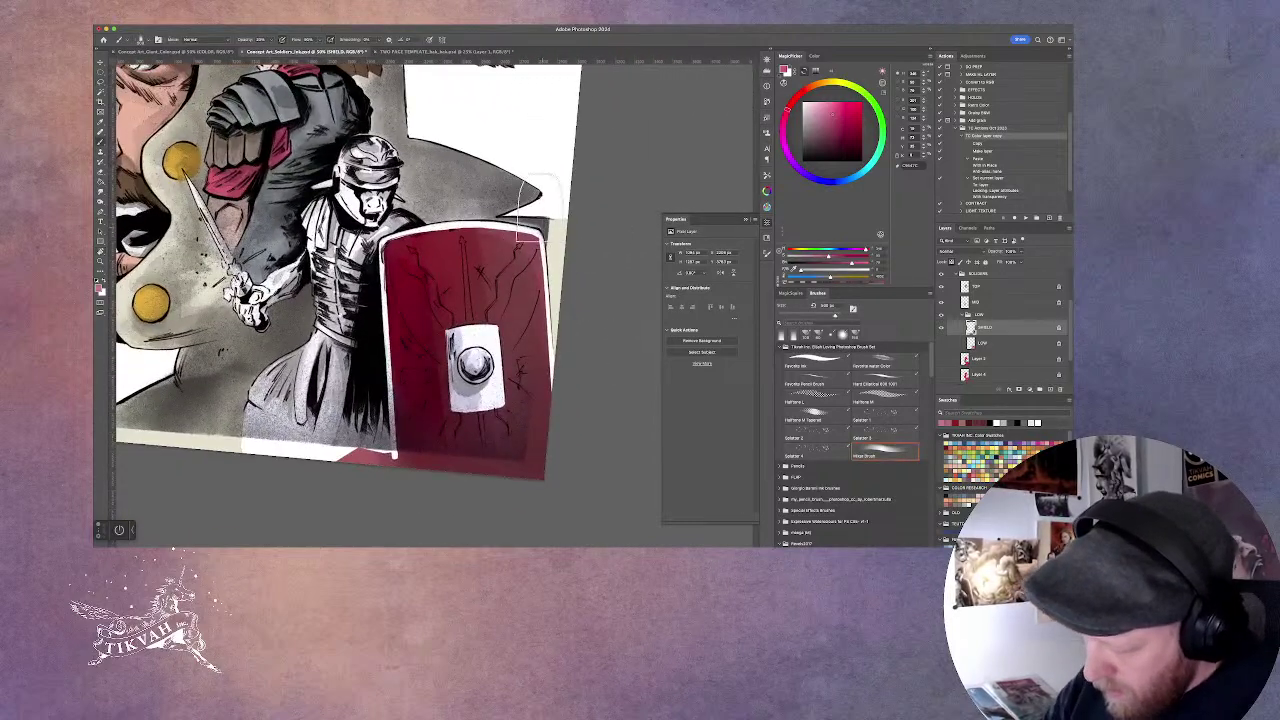
Brush dark red over the shield's upper half, and shade a lassoed curve at its upper-left corner with a muted red.
key(b)
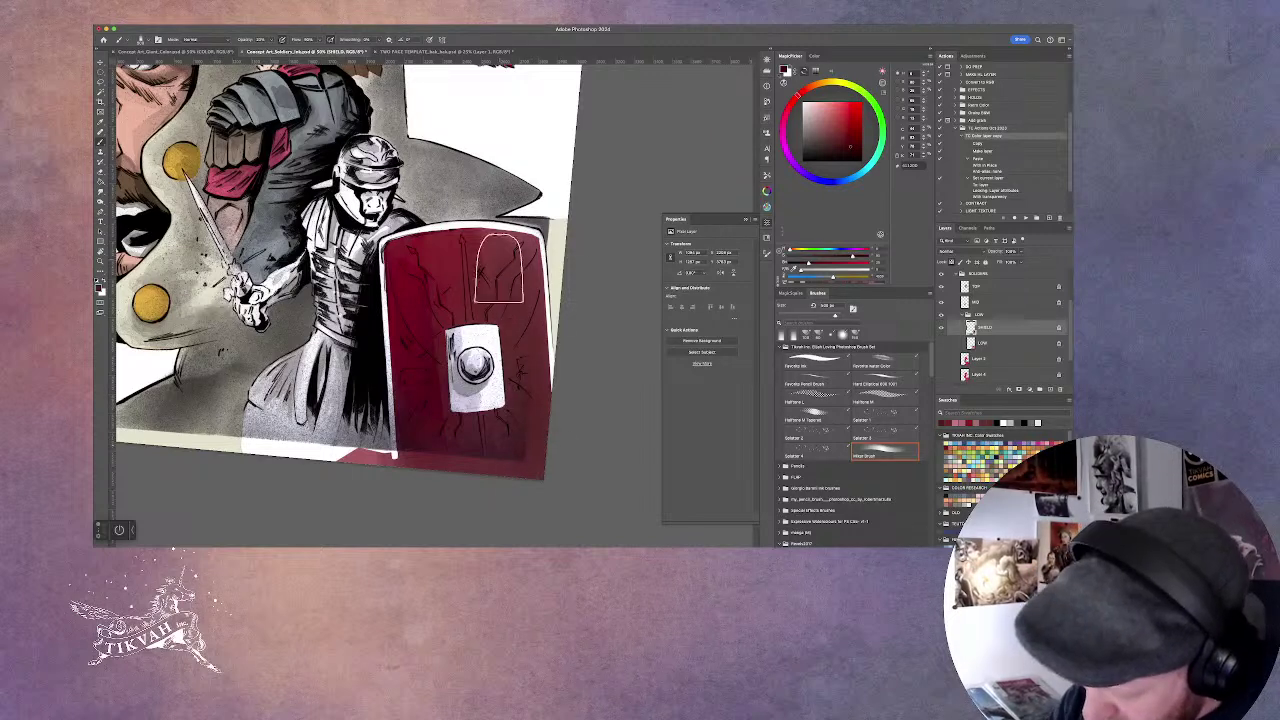
key(i)
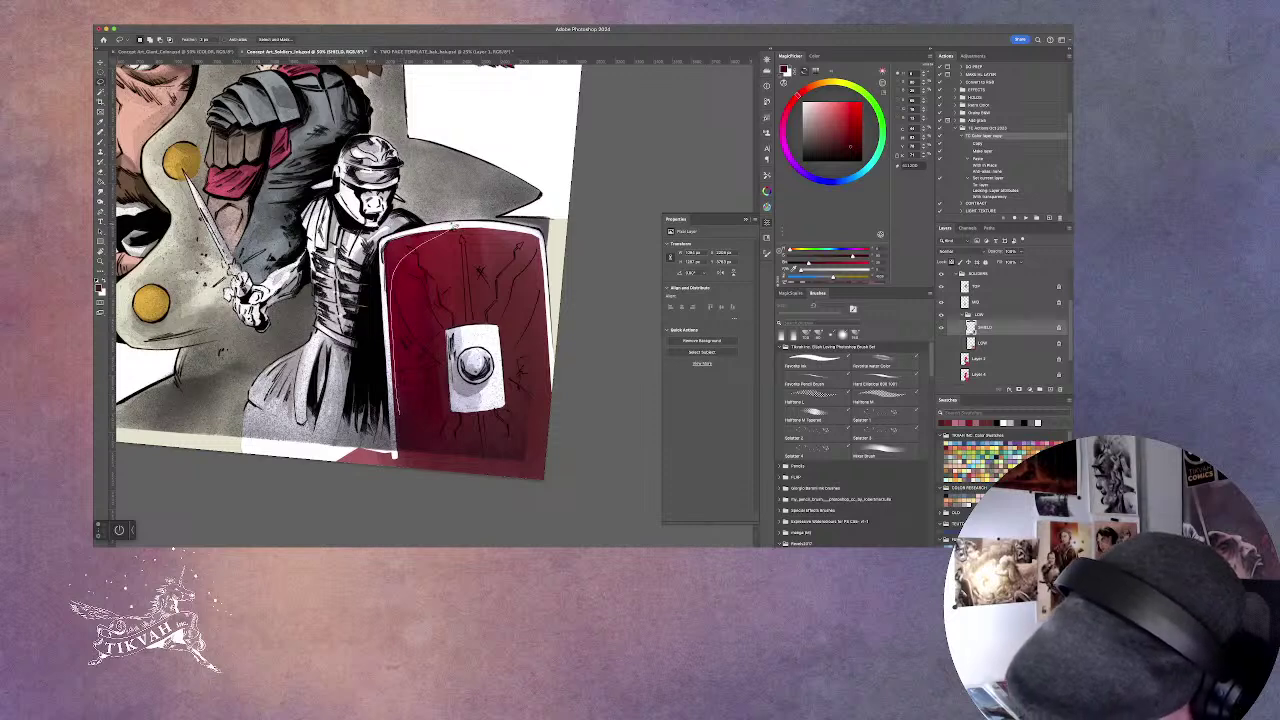
key(b)
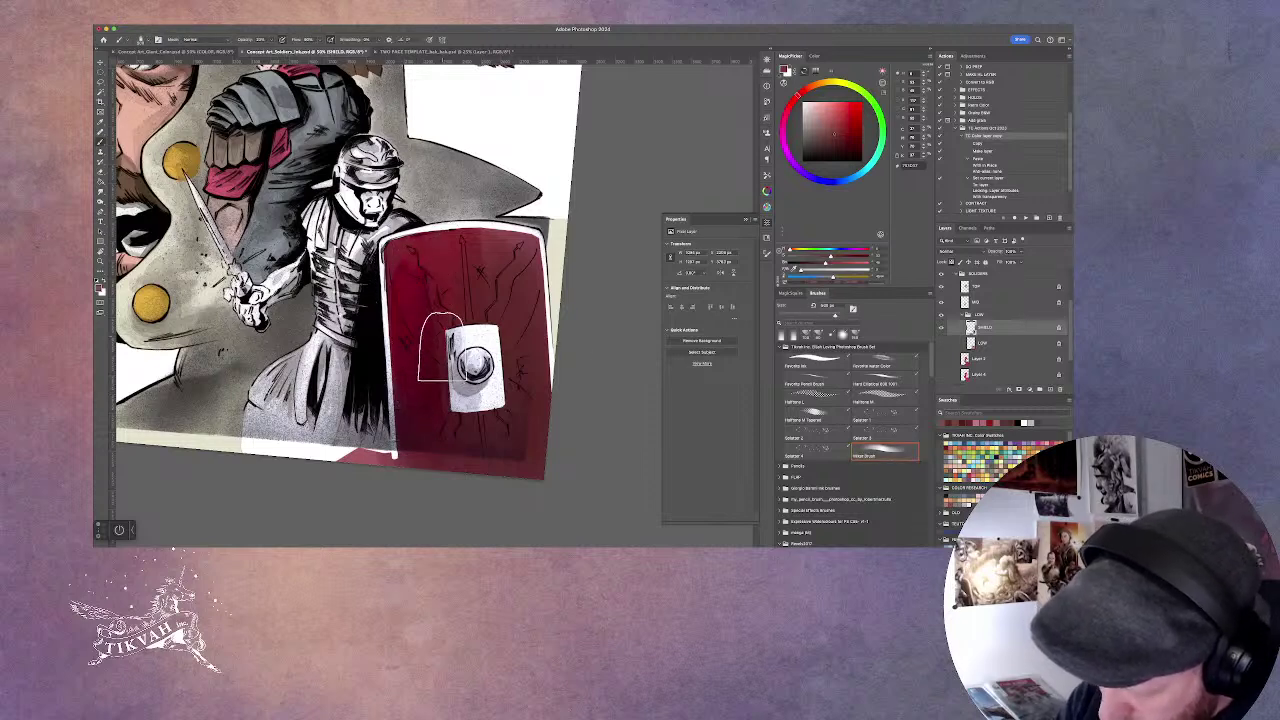
Lasso a thin strip along the shield's left edge and brush muted red along that edge and the upper-left corner.
key(l)
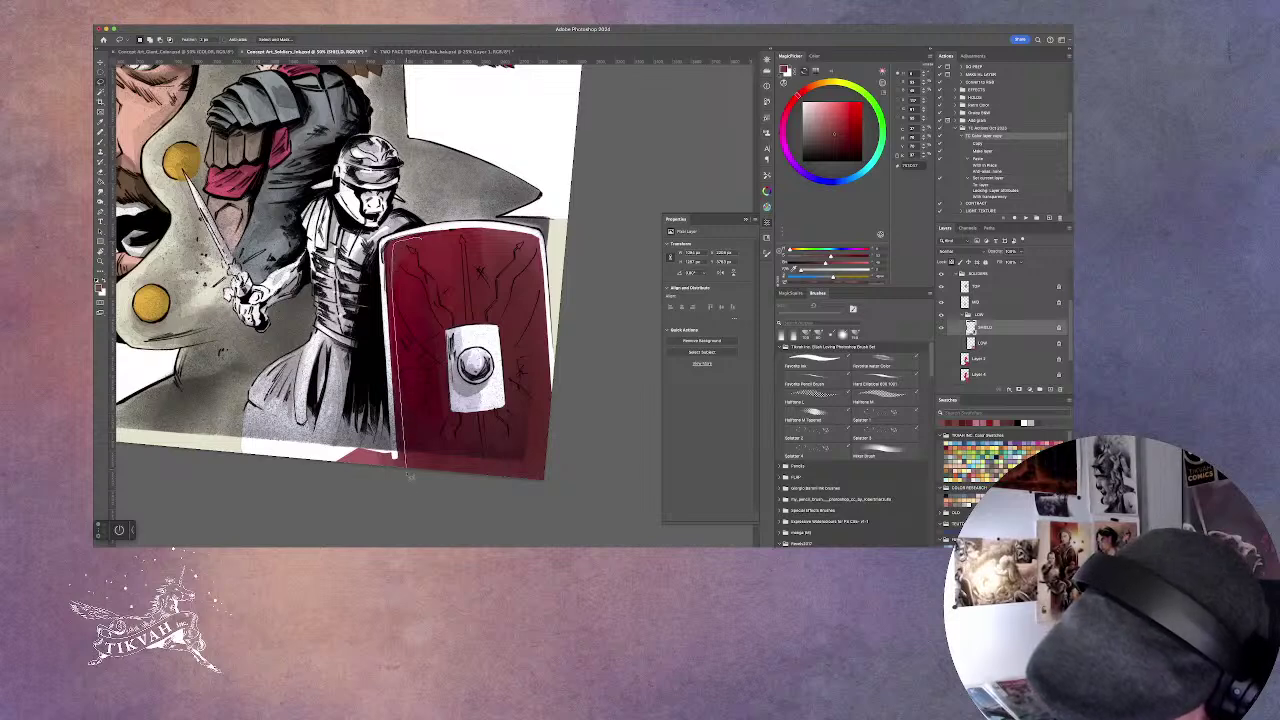
drag(405, 488, 380, 242)
key(b)
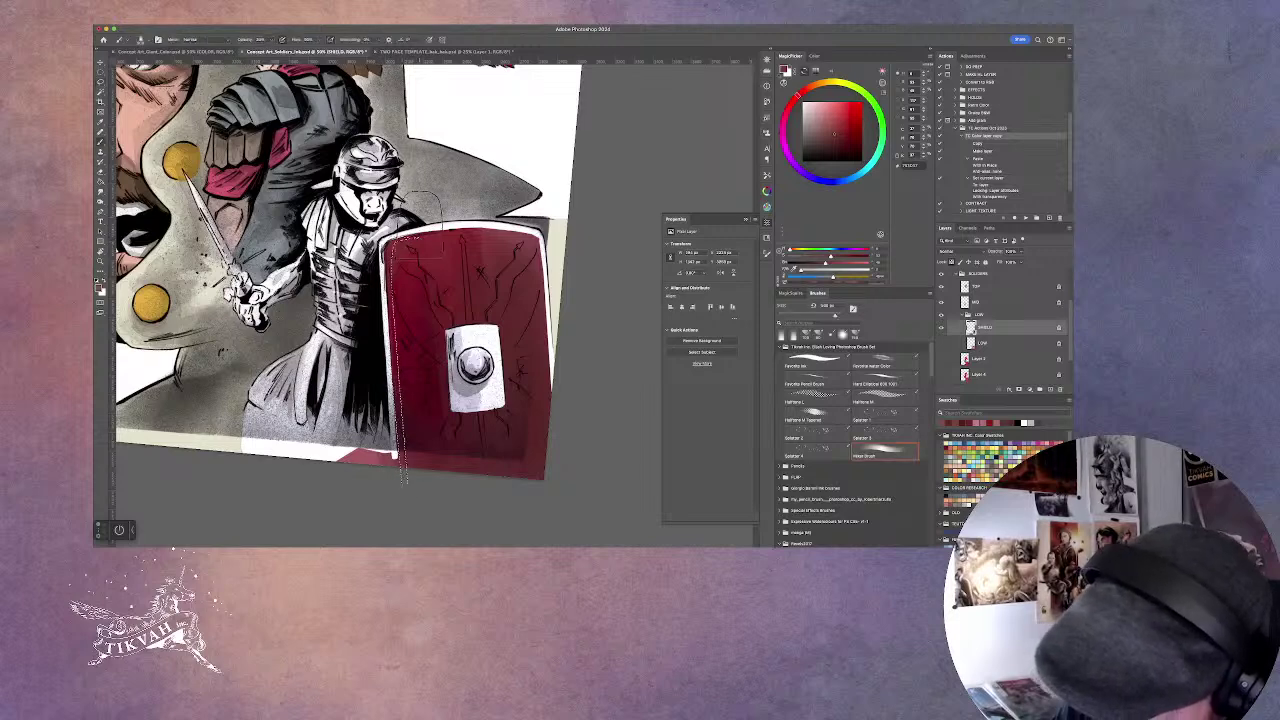
key(l)
key(b)
key(r)
mouse_move(430, 424)
mouse_down()
mouse_move(468, 535)
mouse_move(340, 515)
mouse_move(250, 440)
mouse_move(367, 285)
mouse_up()
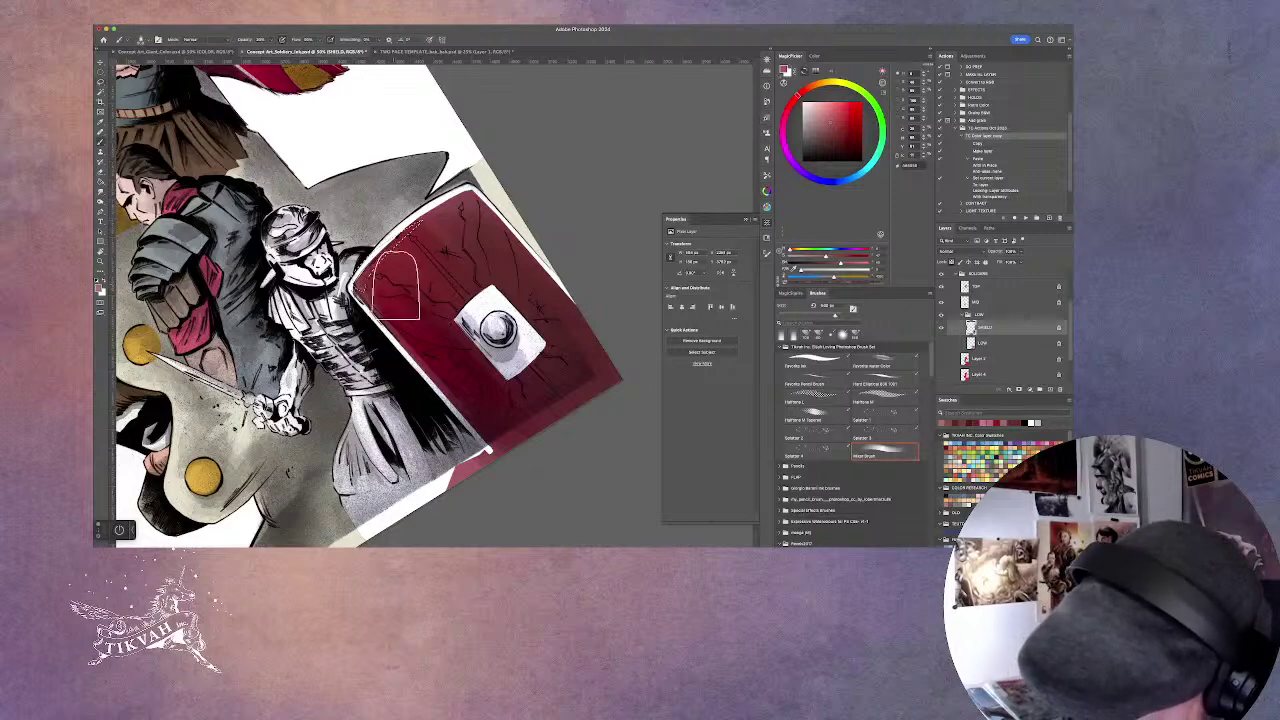
mouse_move(602, 200)
mouse_down()
mouse_move(540, 290)
mouse_move(430, 285)
mouse_up()
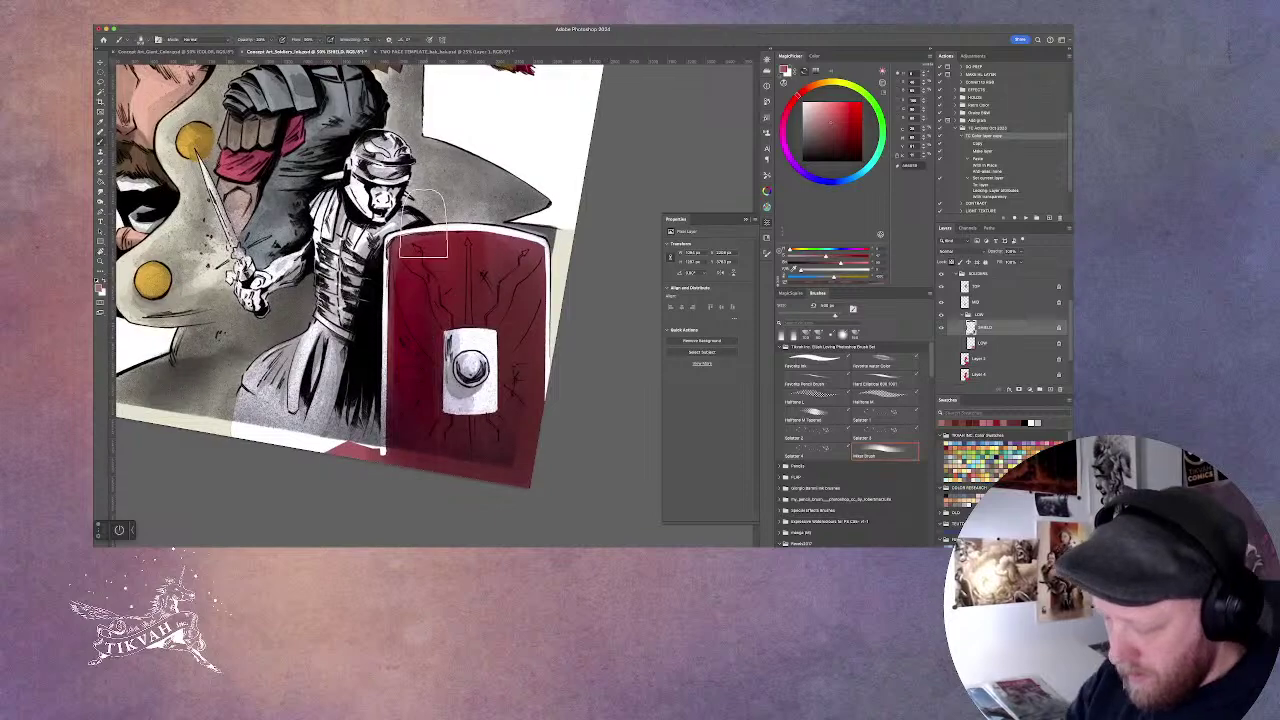
Brush a dark purple over the shield's lower part and right side to deepen the shadow.
key(l)
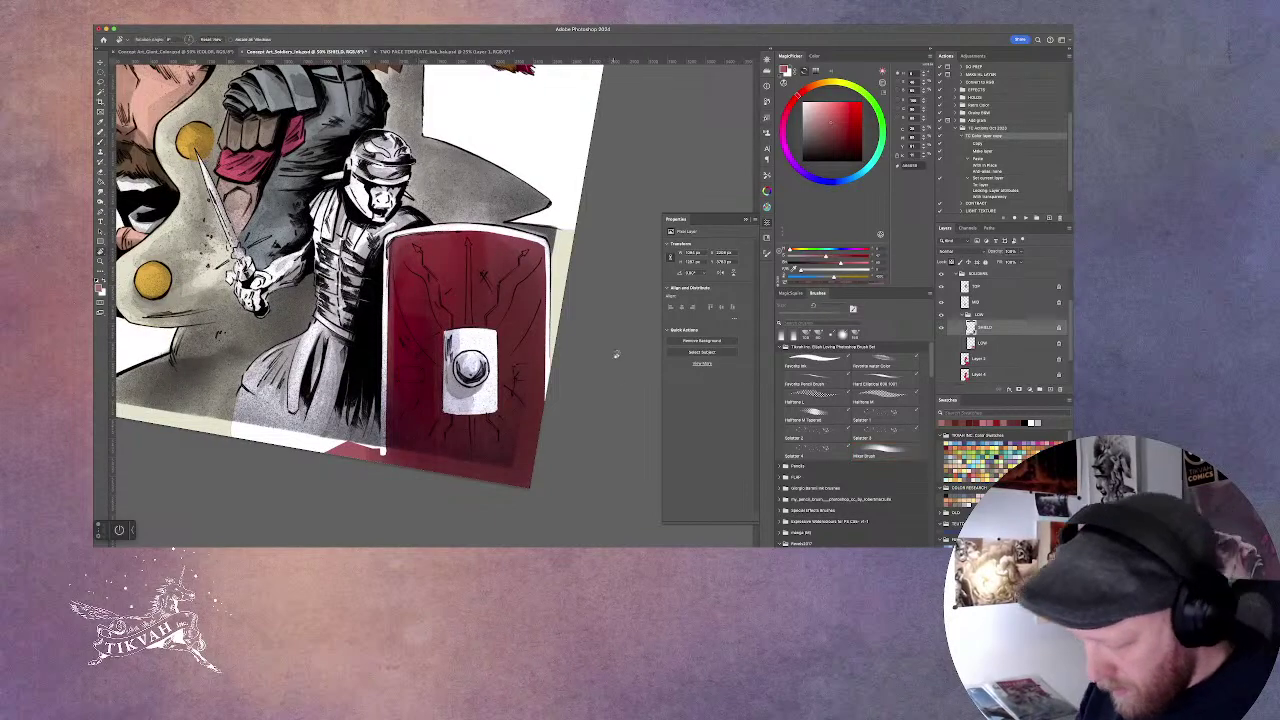
key(r)
mouse_move(613, 354)
mouse_down()
mouse_move(583, 403)
mouse_move(596, 363)
mouse_move(560, 330)
mouse_move(596, 363)
mouse_up()
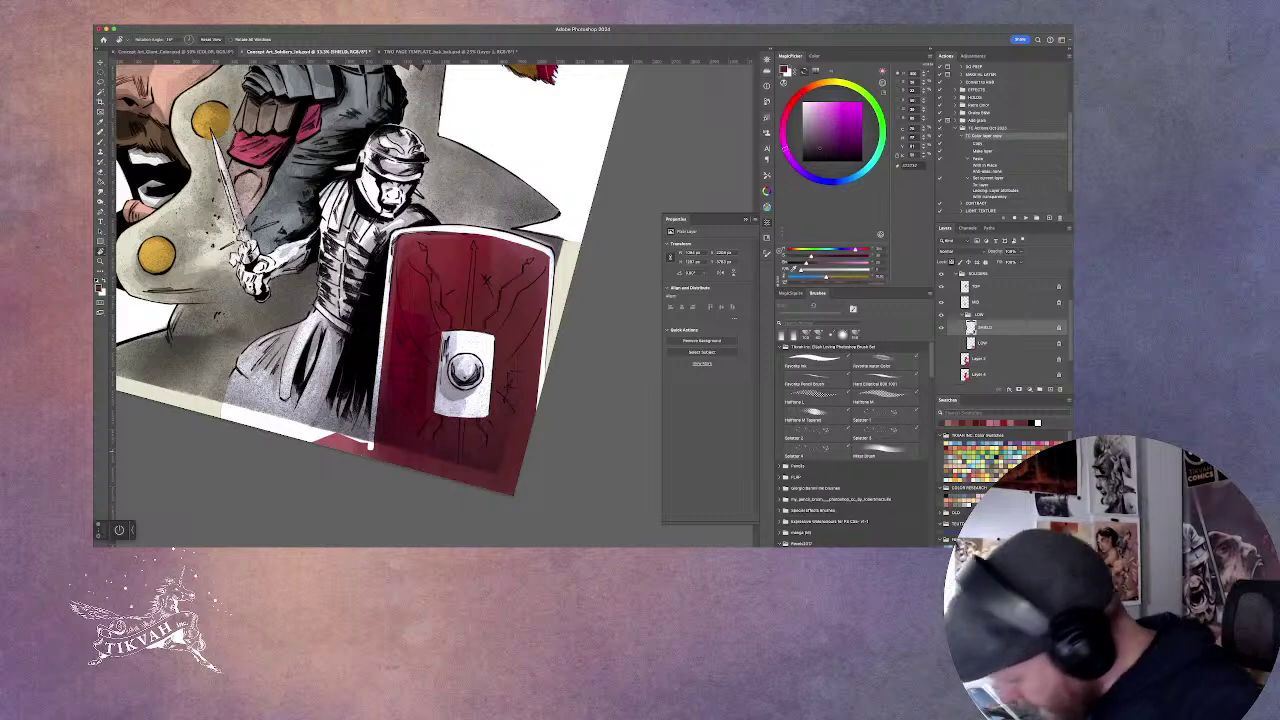
click(884, 455)
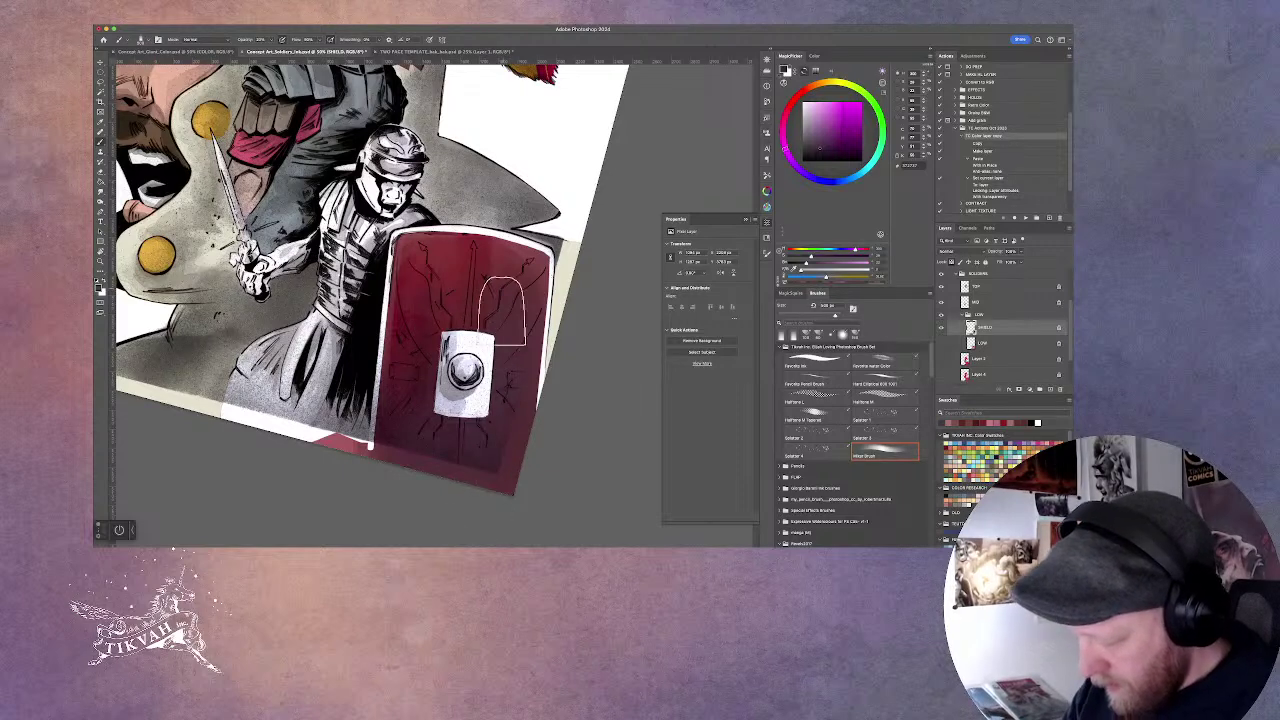
key(r)
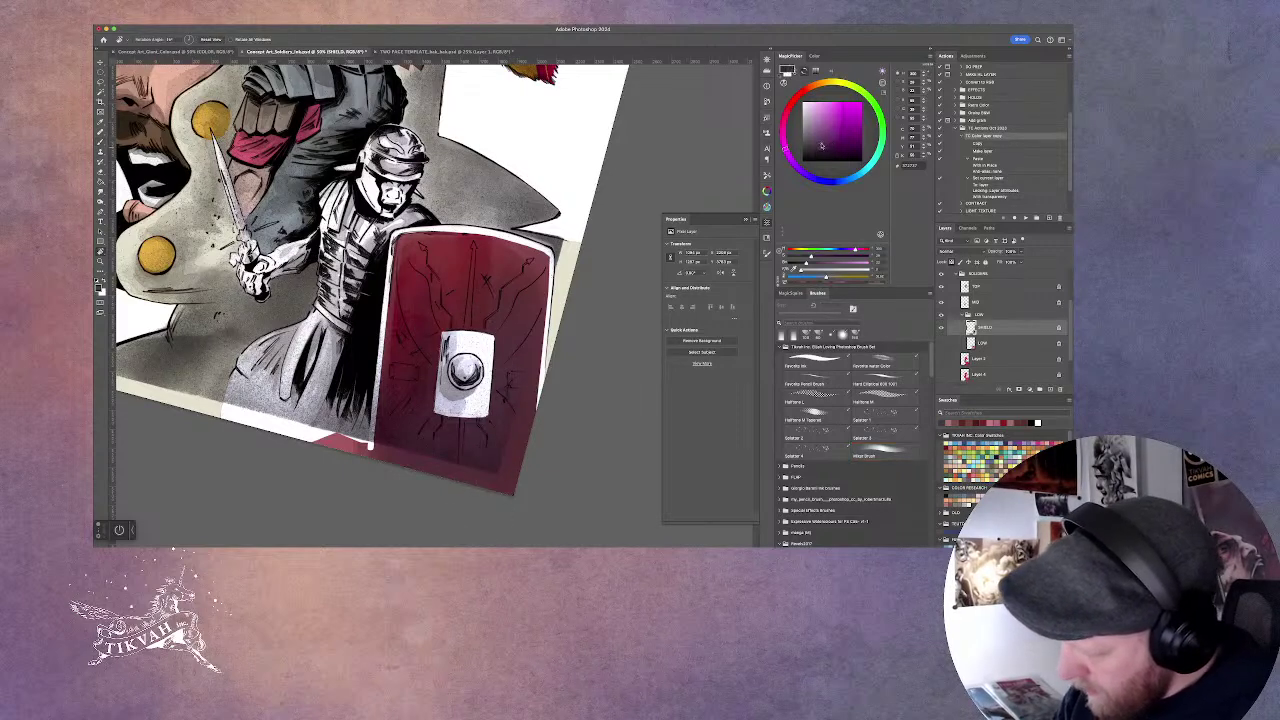
key(b)
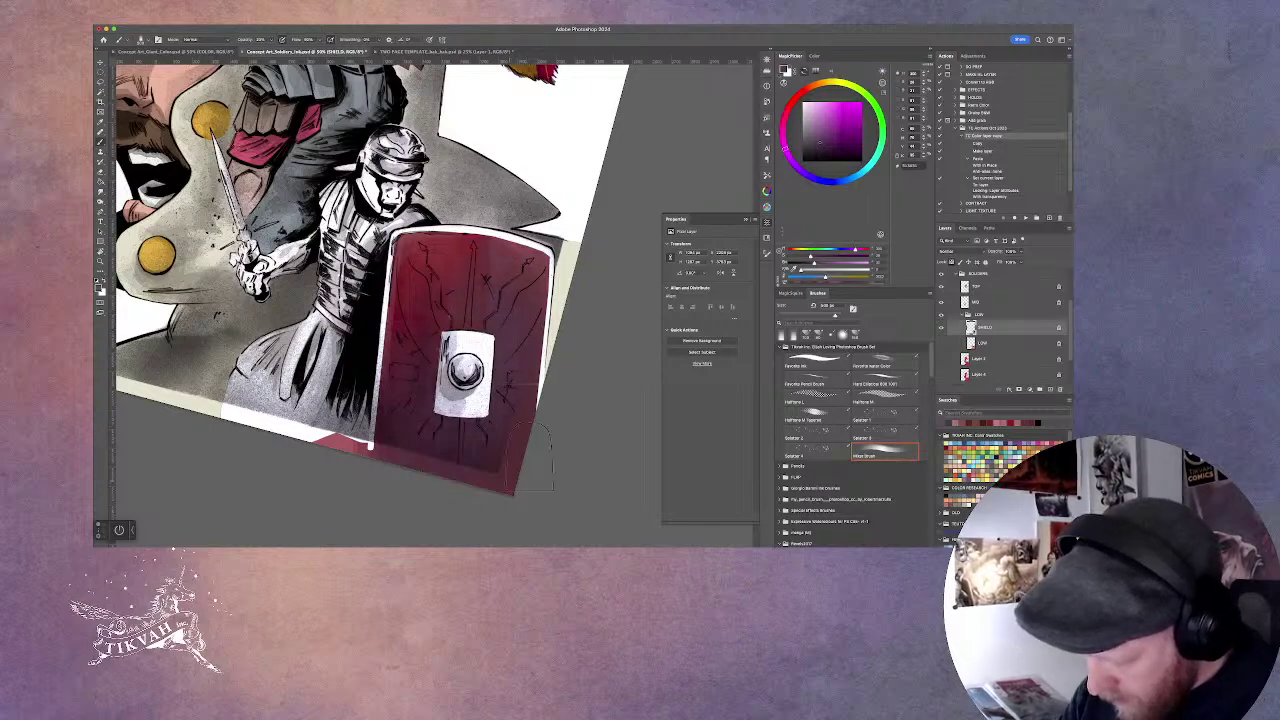
key(r)
mouse_move(571, 409)
mouse_down()
mouse_move(477, 517)
mouse_move(277, 509)
mouse_move(380, 525)
mouse_up()
drag(478, 298, 618, 362)
scroll(551, 306, down, 3)
scroll(551, 306, up, 3)
scroll(553, 316, up, 2)
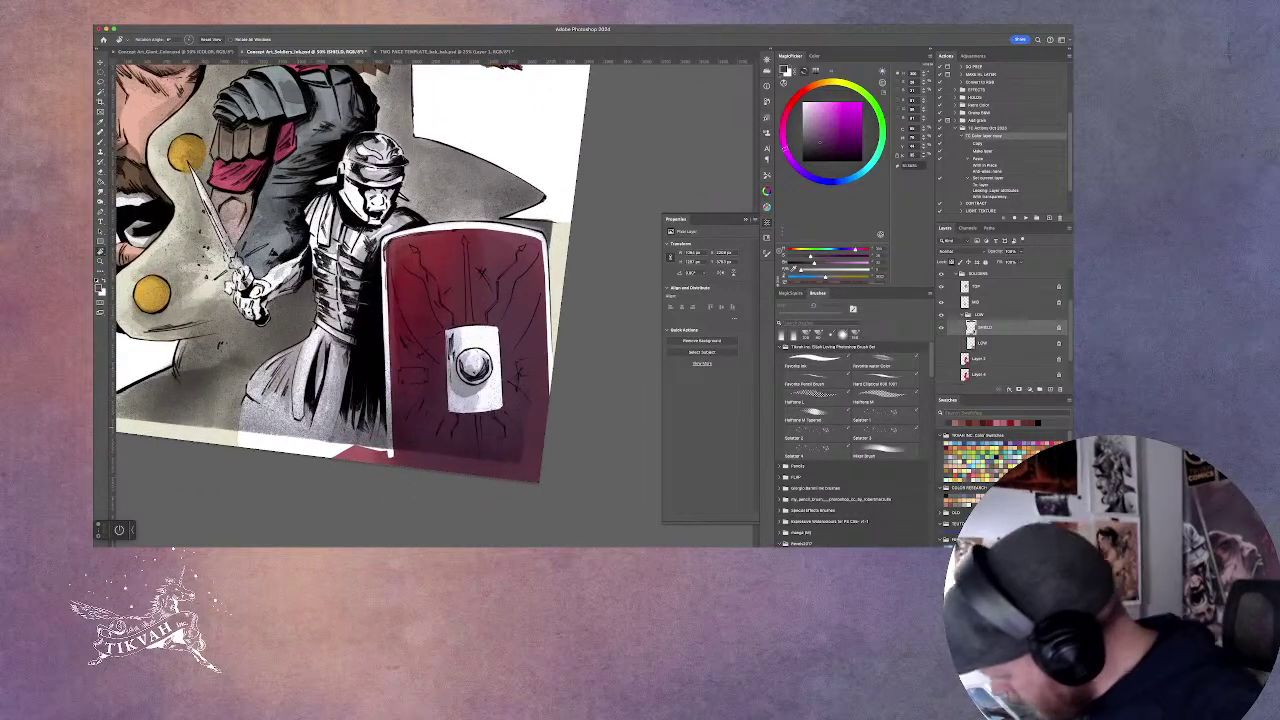
Lasso curved areas in the shield's upper-left part, brush them with a bright red, and deselect.
key(x)
key(l)
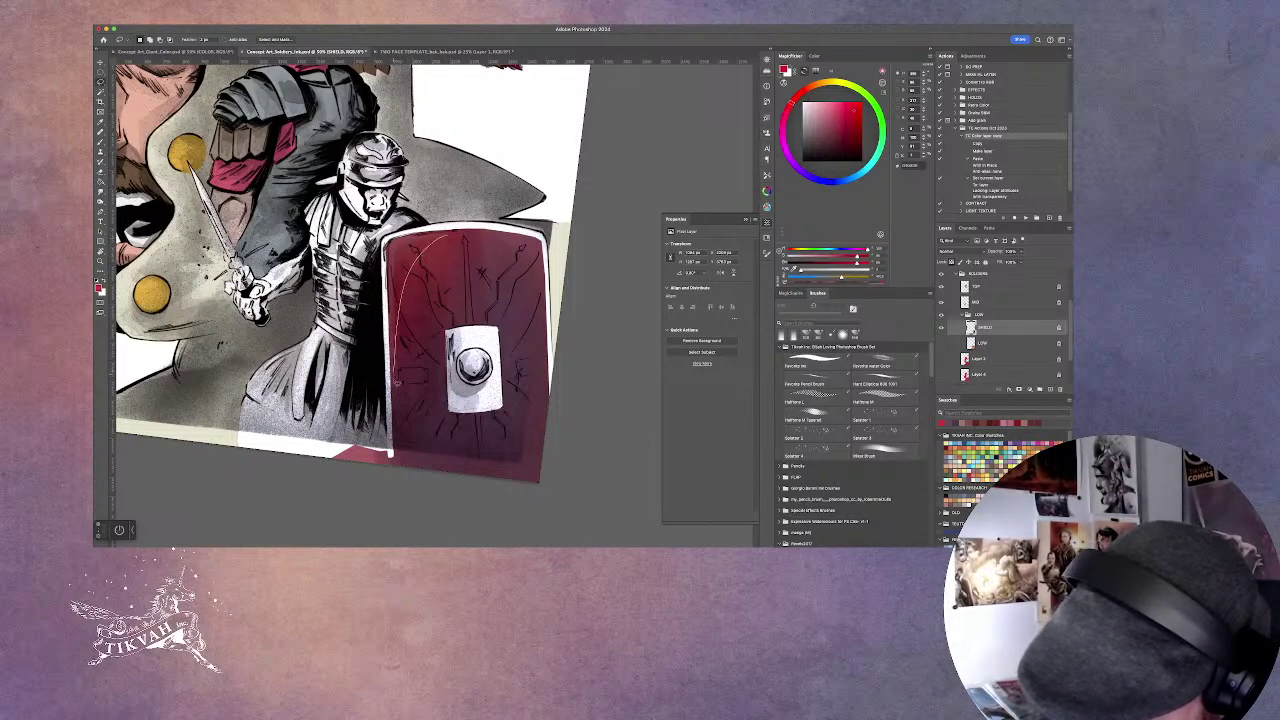
key(b)
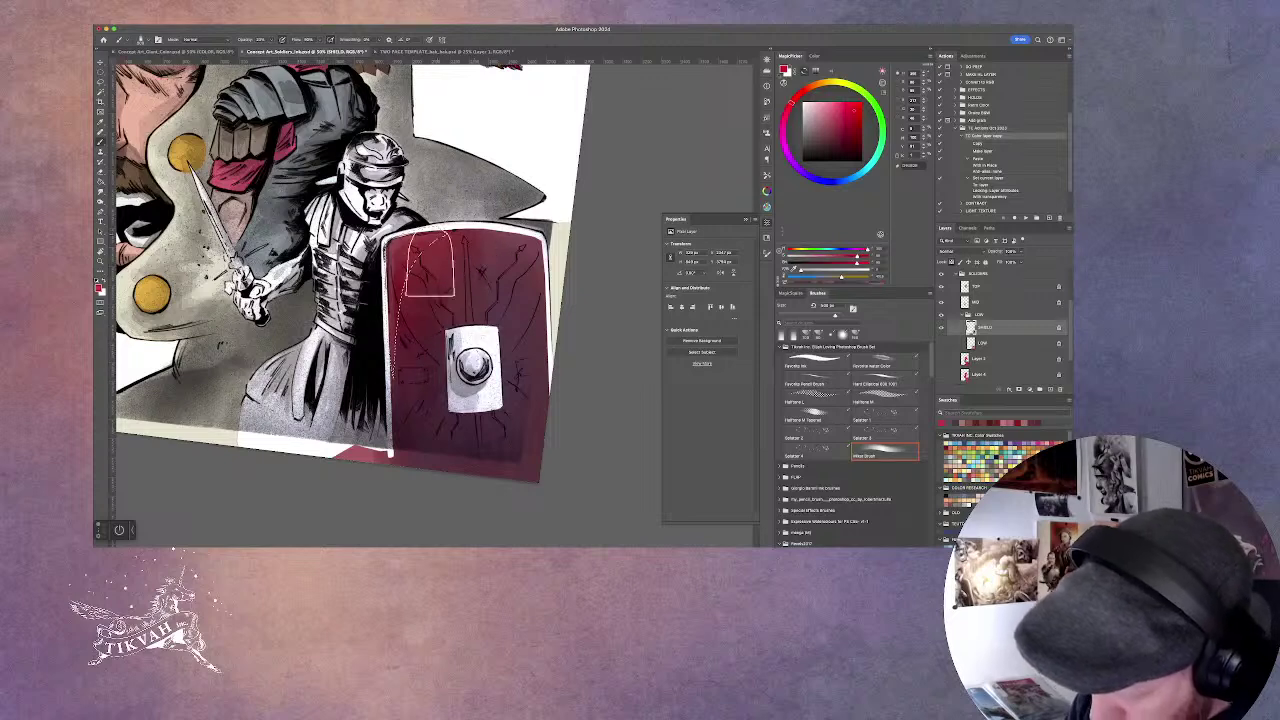
key(l)
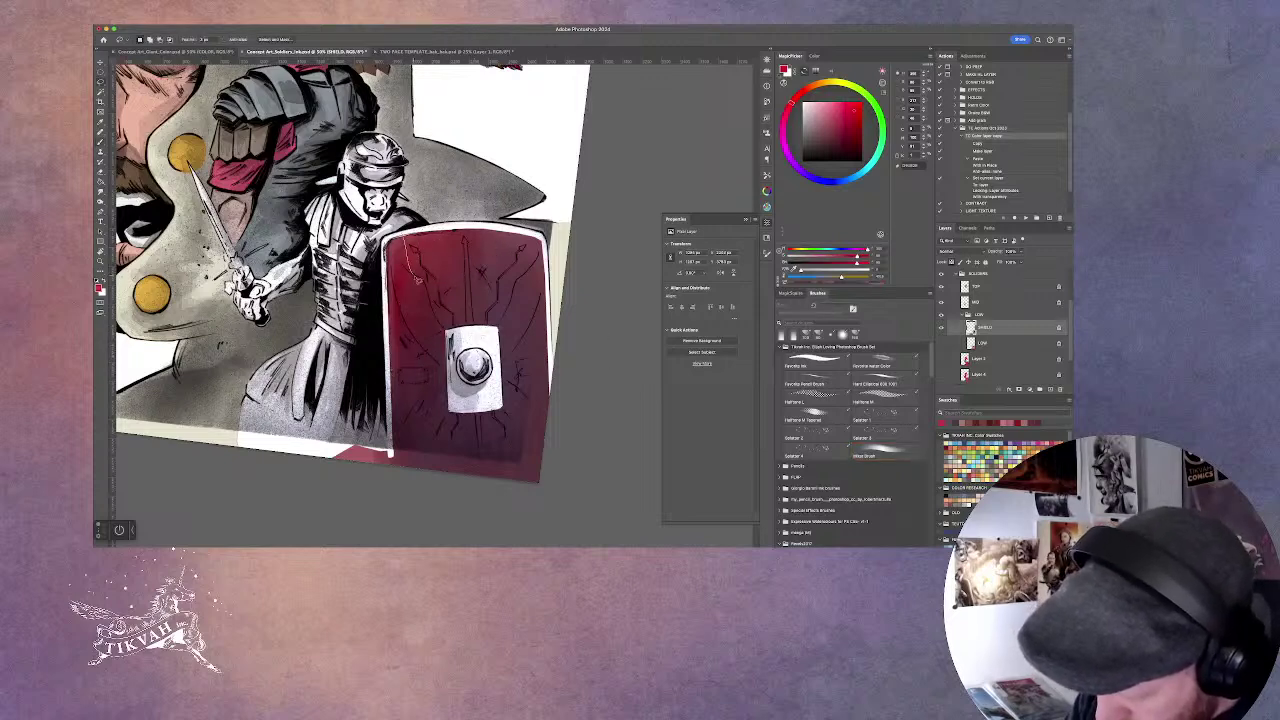
key(b)
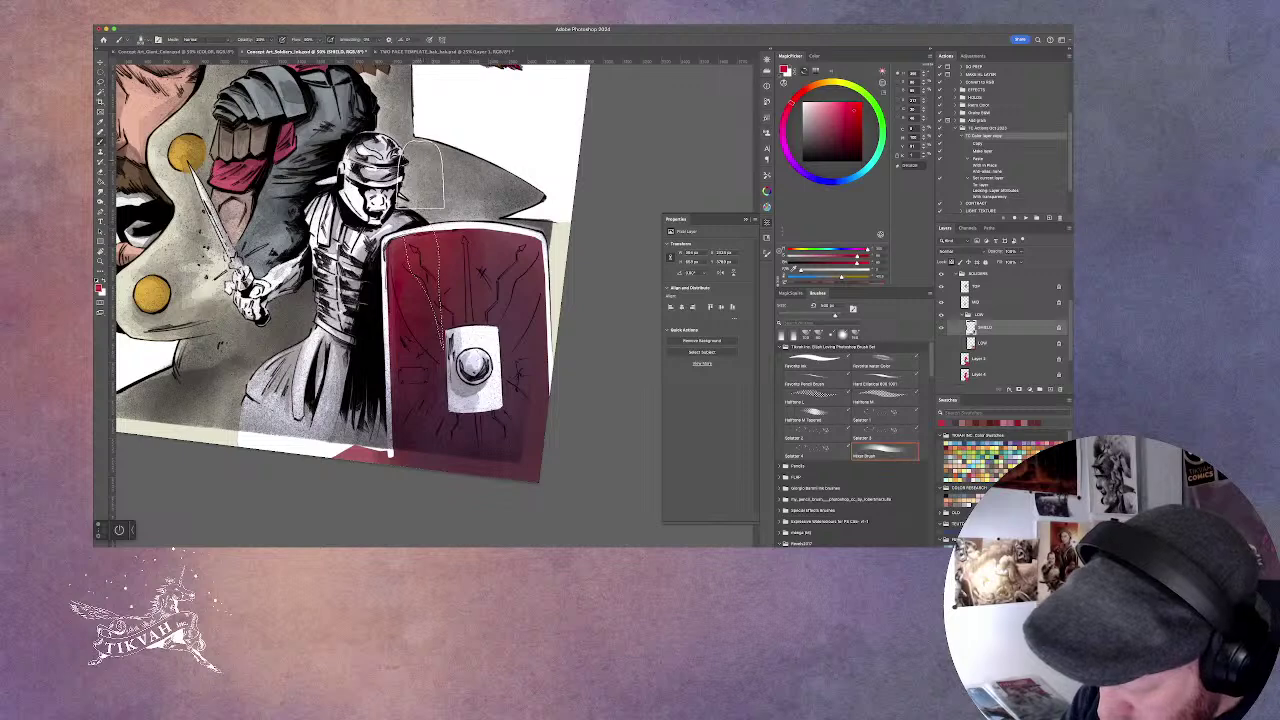
key(l)
key(ctrl+d)
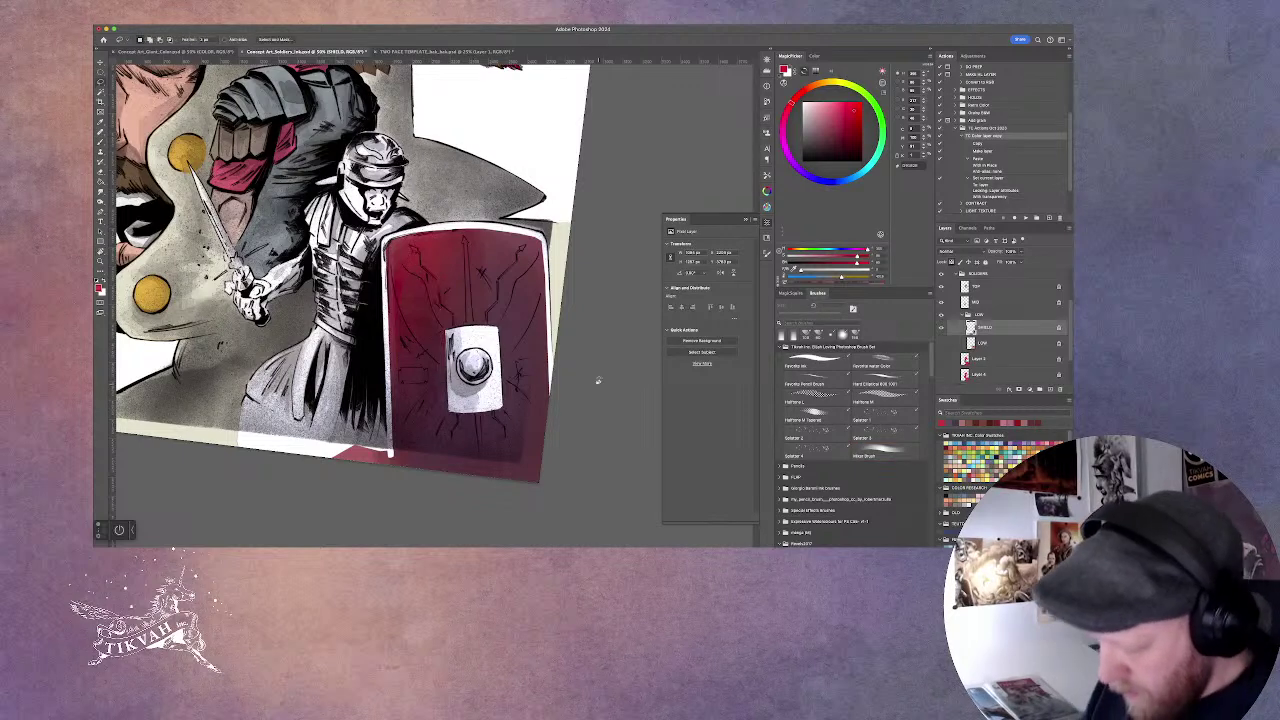
Check the shield's red highlight in the wider view, and brush more dark purple into its lower part.
mouse_move(407, 243)
mouse_down()
mouse_move(395, 420)
mouse_move(420, 480)
mouse_move(580, 480)
mouse_move(617, 264)
mouse_move(605, 323)
mouse_move(436, 502)
mouse_move(575, 319)
mouse_up()
key(r)
key(super+minus)
key(super+plus)
key(l)
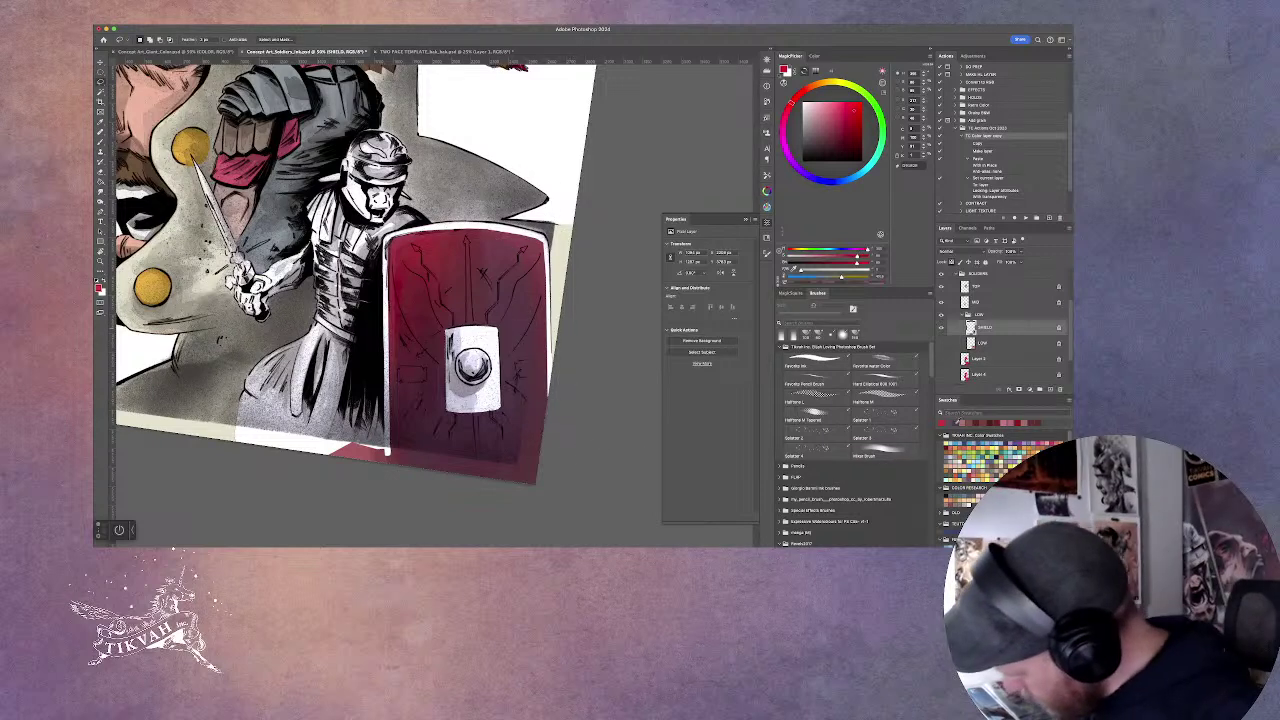
click(885, 452)
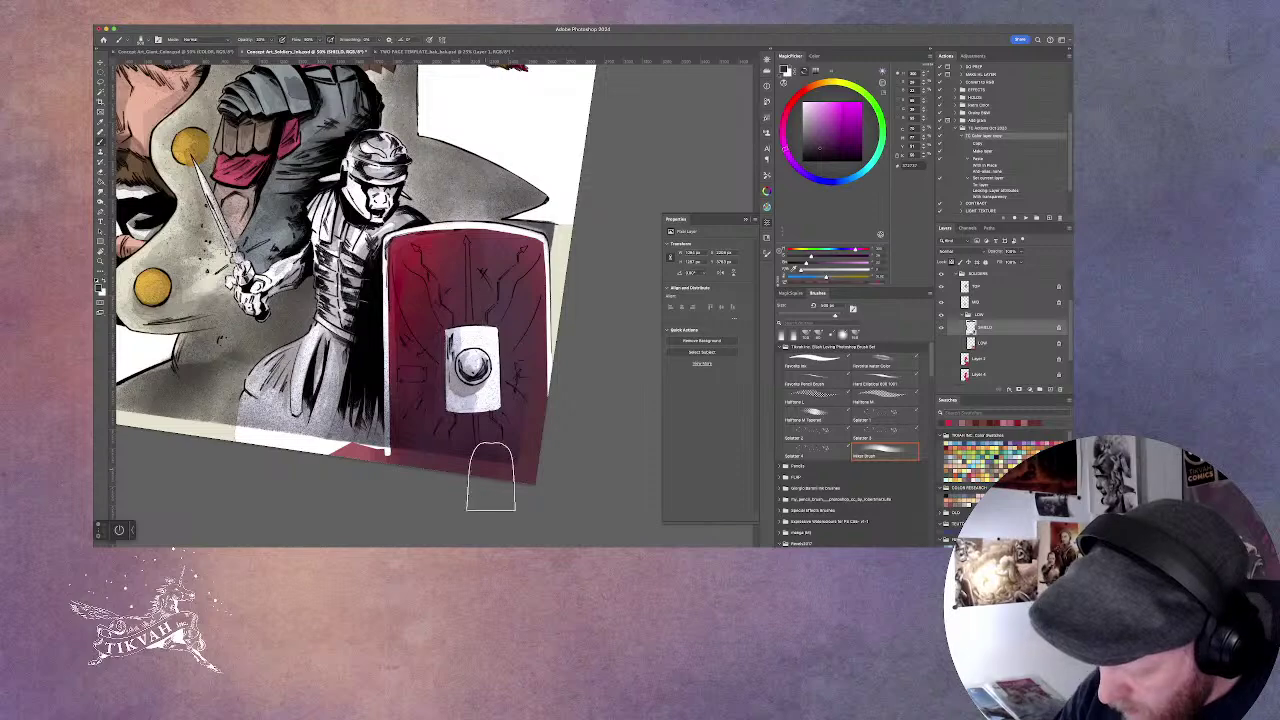
key(l)
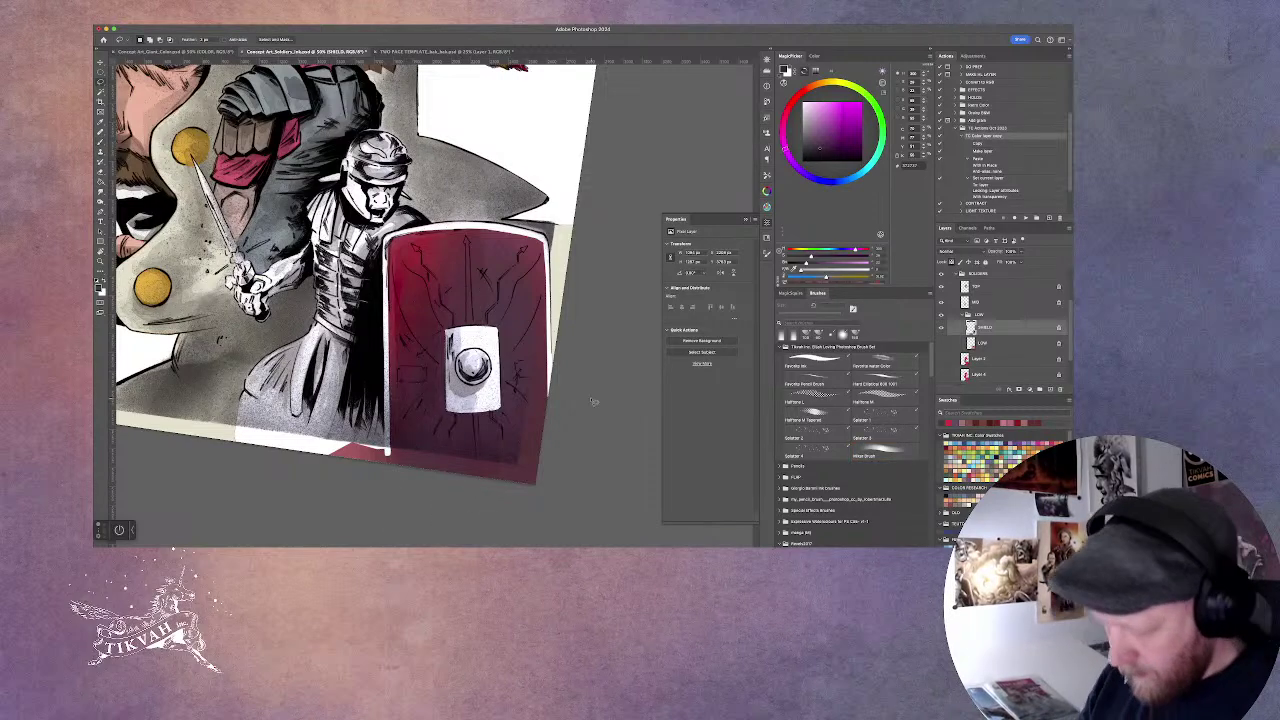
Check the shield within the whole illustration, and select its red field with the Magic Wand on the LOW layer.
key(ctrl+minus)
key(ctrl+minus)
key(r)
mouse_move(586, 306)
mouse_down()
mouse_move(411, 500)
mouse_move(457, 500)
mouse_move(540, 288)
mouse_move(500, 330)
mouse_move(580, 240)
mouse_move(555, 275)
mouse_up()
key(ctrl+plus)
click(975, 343)
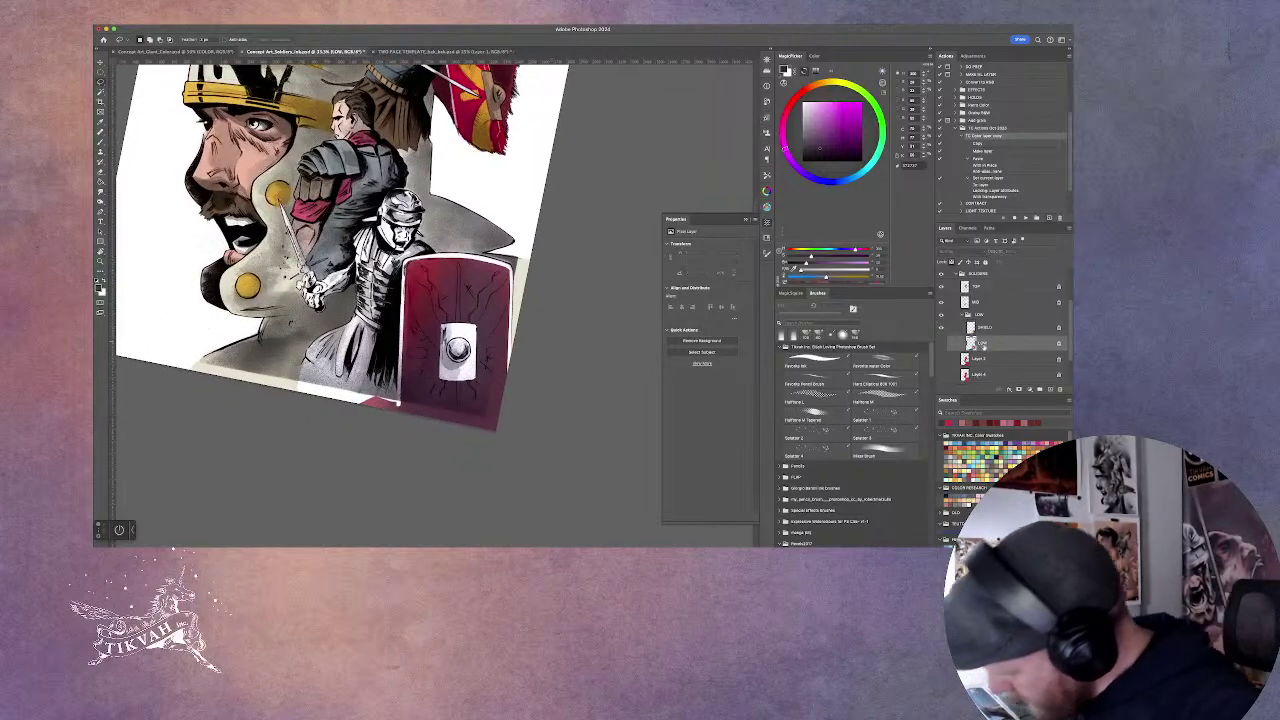
key(w)
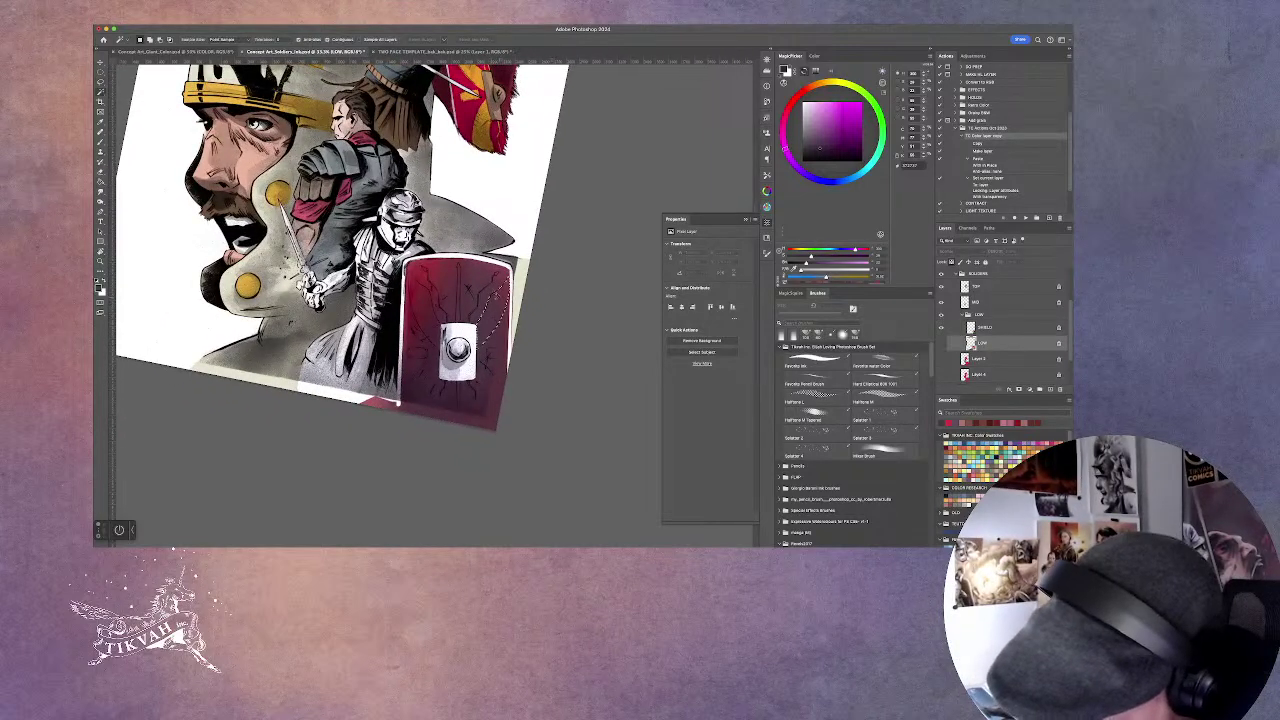
click(495, 318)
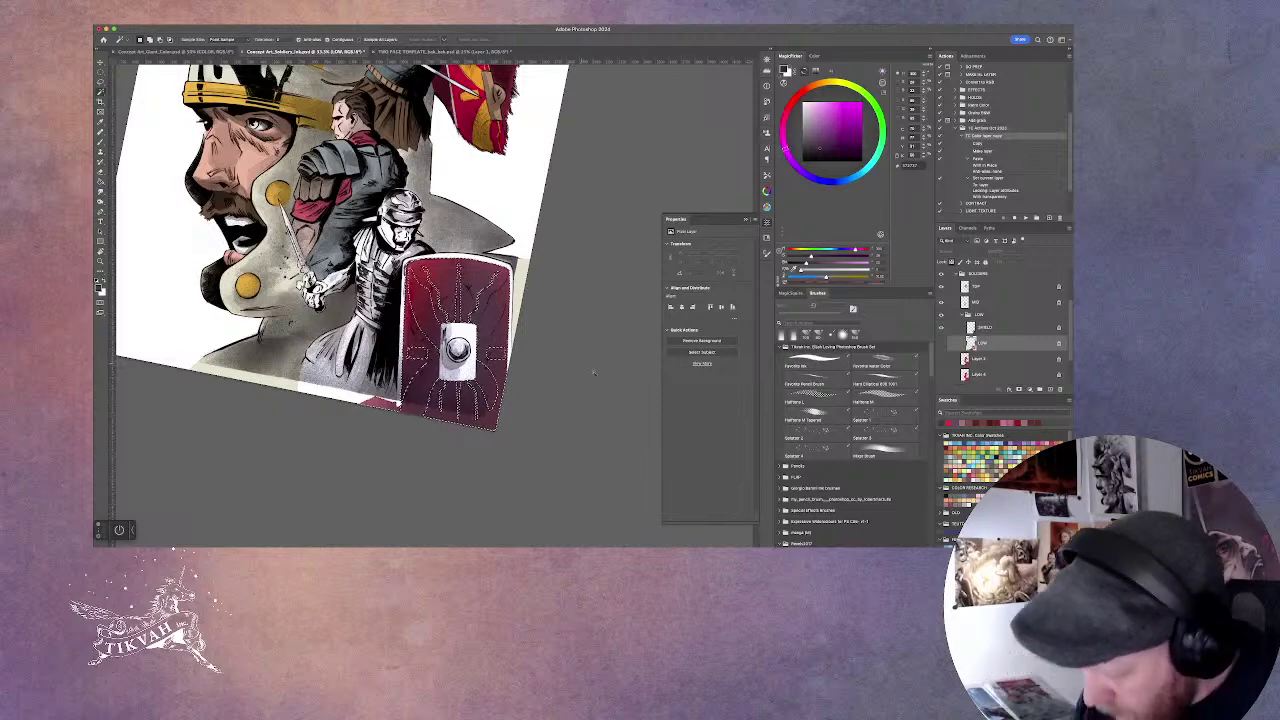
Select the shield's lightning bolts, spikes, wings and side bars with the Magic Wand on the LOW layer.
key(super+equal)
key(super+equal)
key(super+equal)
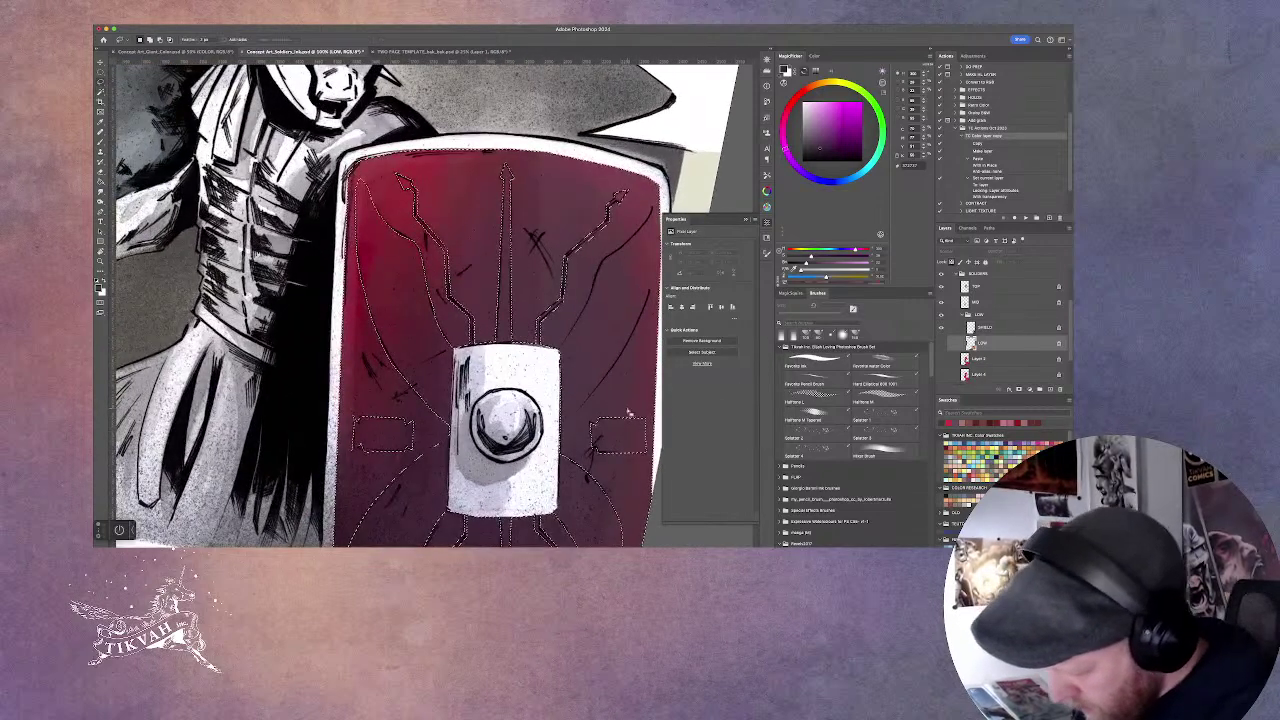
key(w)
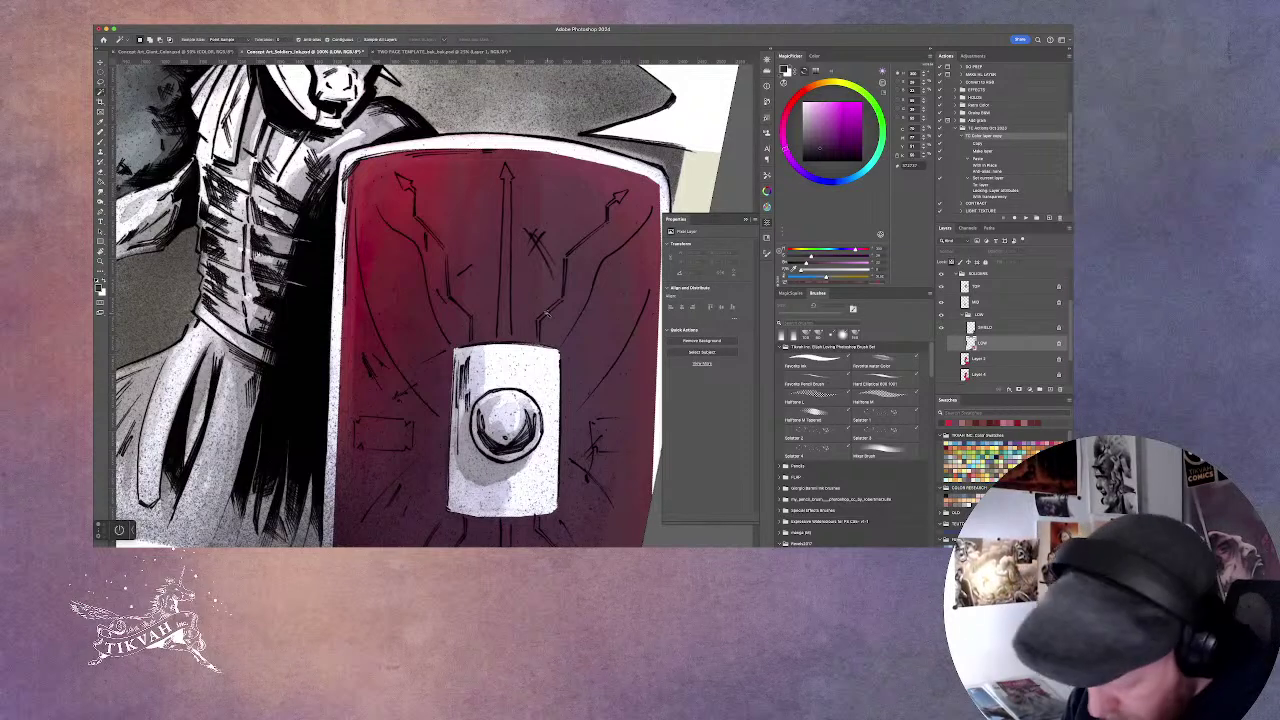
click(546, 314)
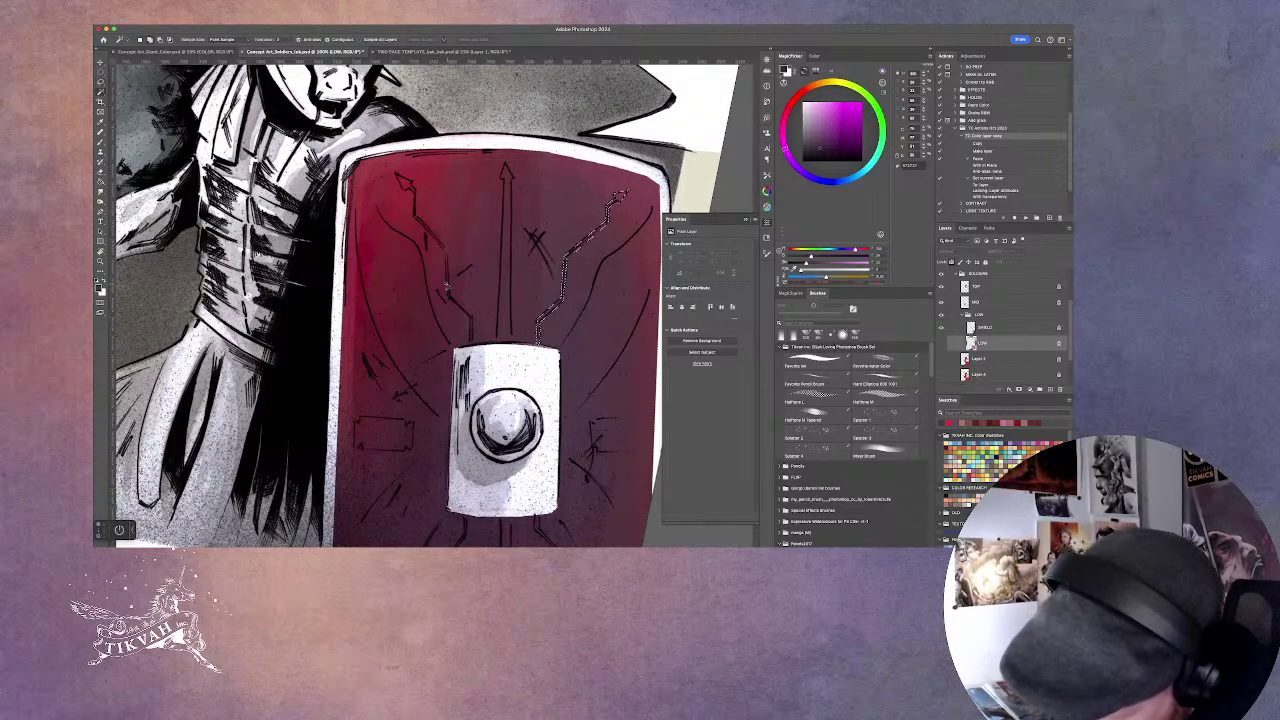
mouse_move(448, 287)
mouse_down()
mouse_move(507, 293)
mouse_move(425, 333)
mouse_move(438, 402)
mouse_move(401, 433)
mouse_move(432, 495)
mouse_move(476, 533)
mouse_up()
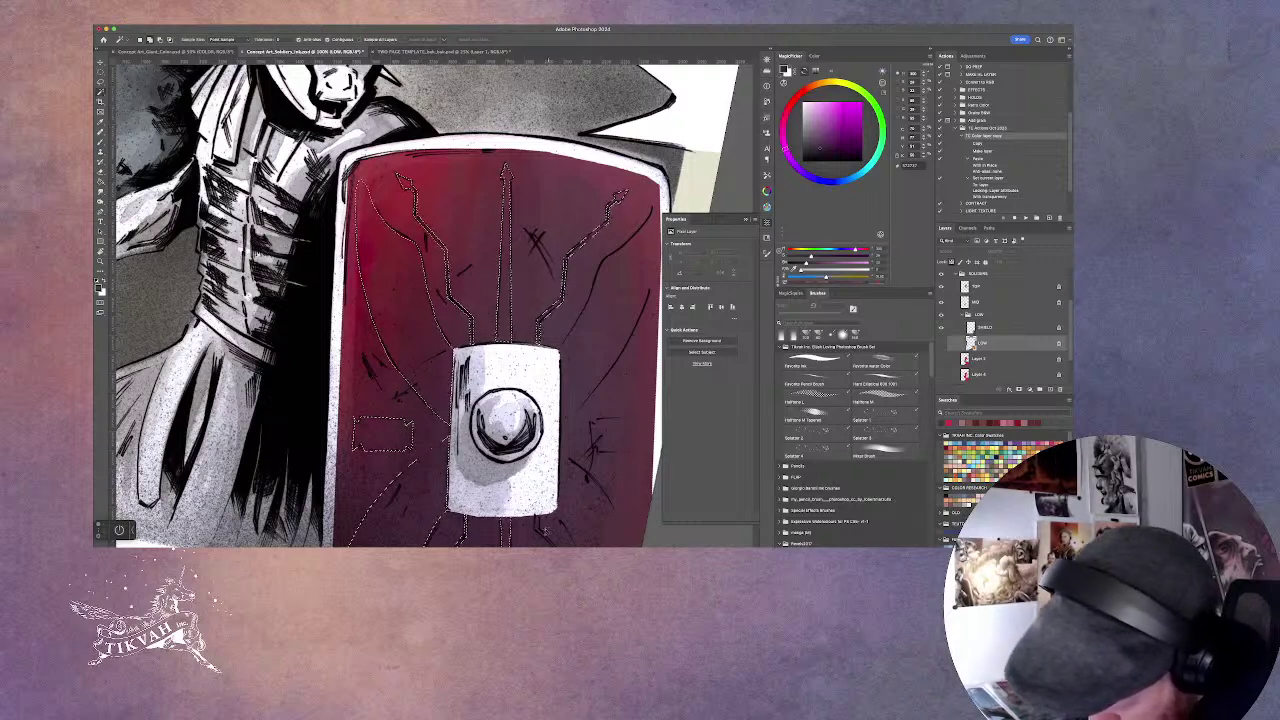
mouse_move(538, 533)
mouse_down()
mouse_move(590, 499)
mouse_move(607, 349)
mouse_move(622, 498)
mouse_move(558, 378)
mouse_up()
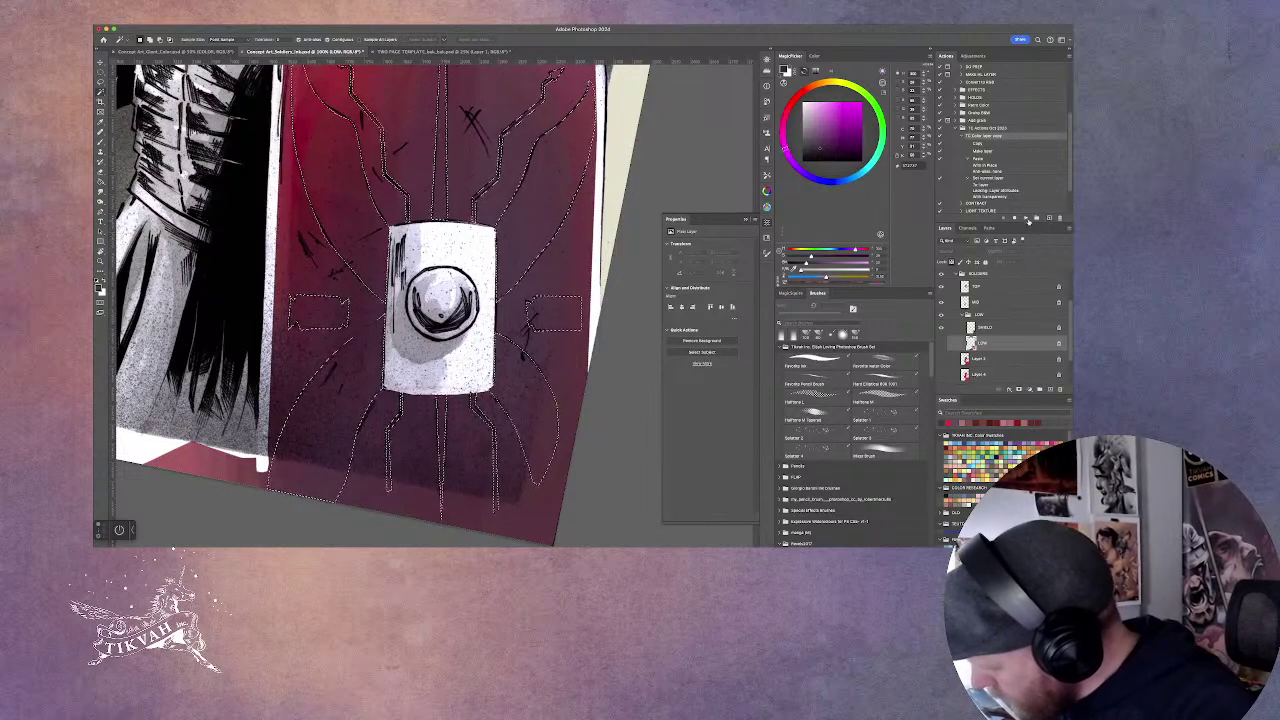
Run the layer copy action on the selected emblems, and place the resulting orange emblem layer above the SHIELD layer.
click(1027, 219)
drag(1000, 344, 1001, 327)
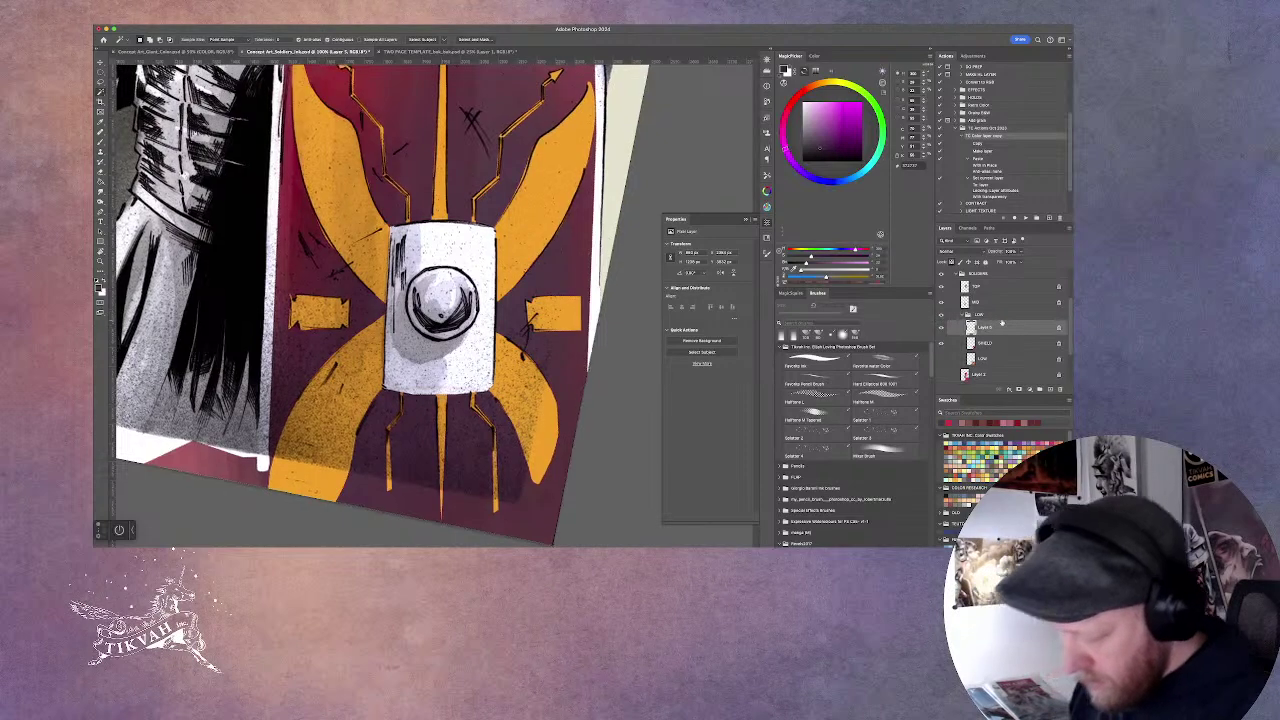
key(super+minus)
key(super+minus)
key(r)
drag(560, 380, 578, 286)
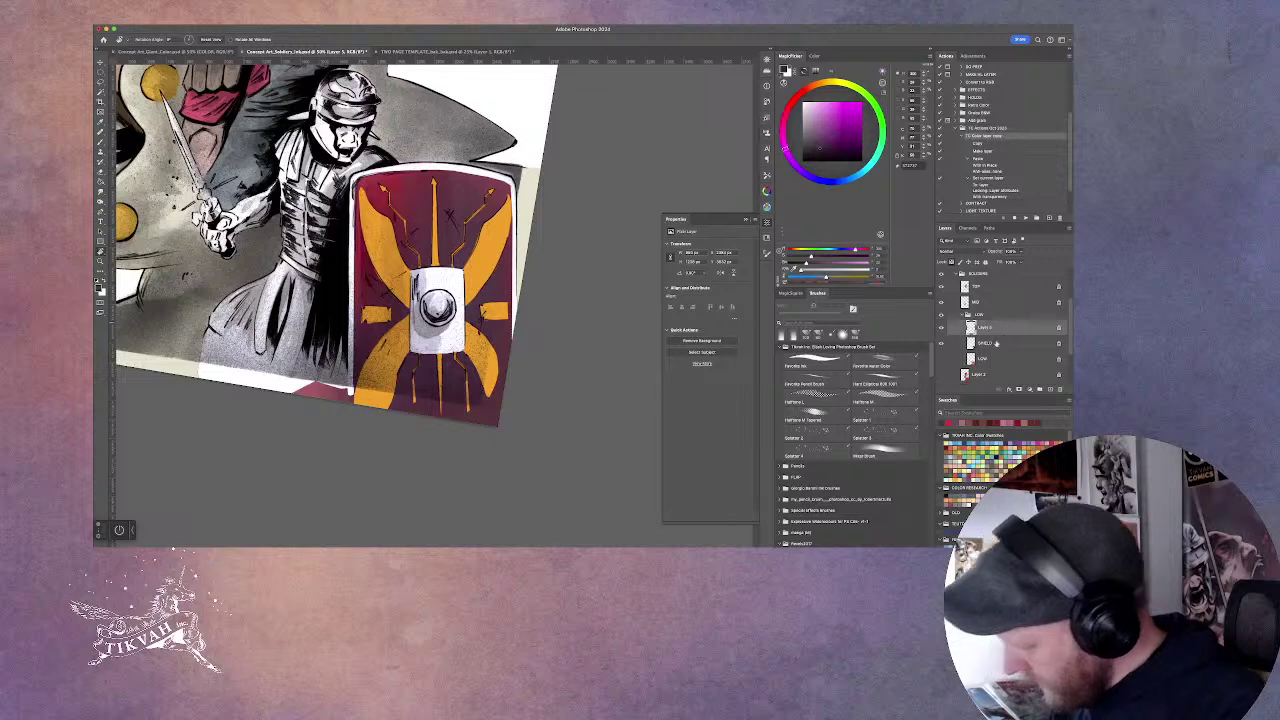
Try a lower opacity on the emblem layer, compare it at different zooms, and restore full opacity.
key(super+plus)
drag(583, 320, 604, 405)
click(1023, 252)
click(1007, 261)
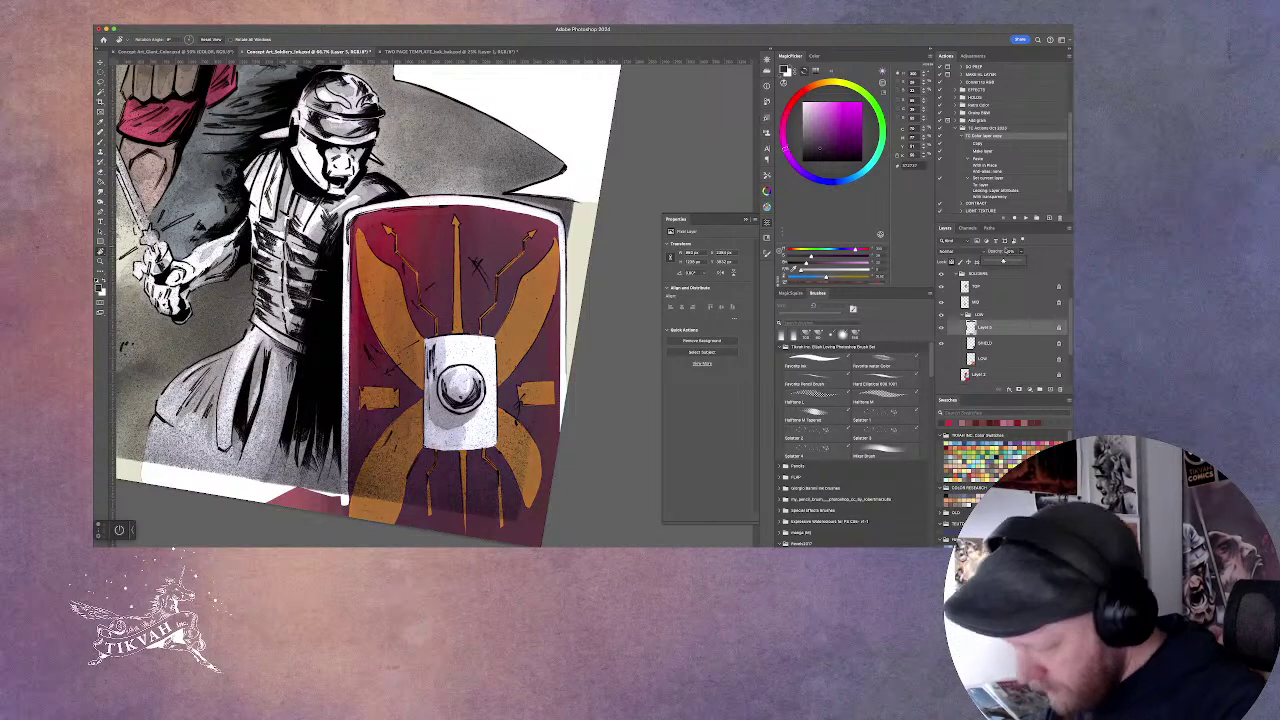
scroll(450, 504, down, 3)
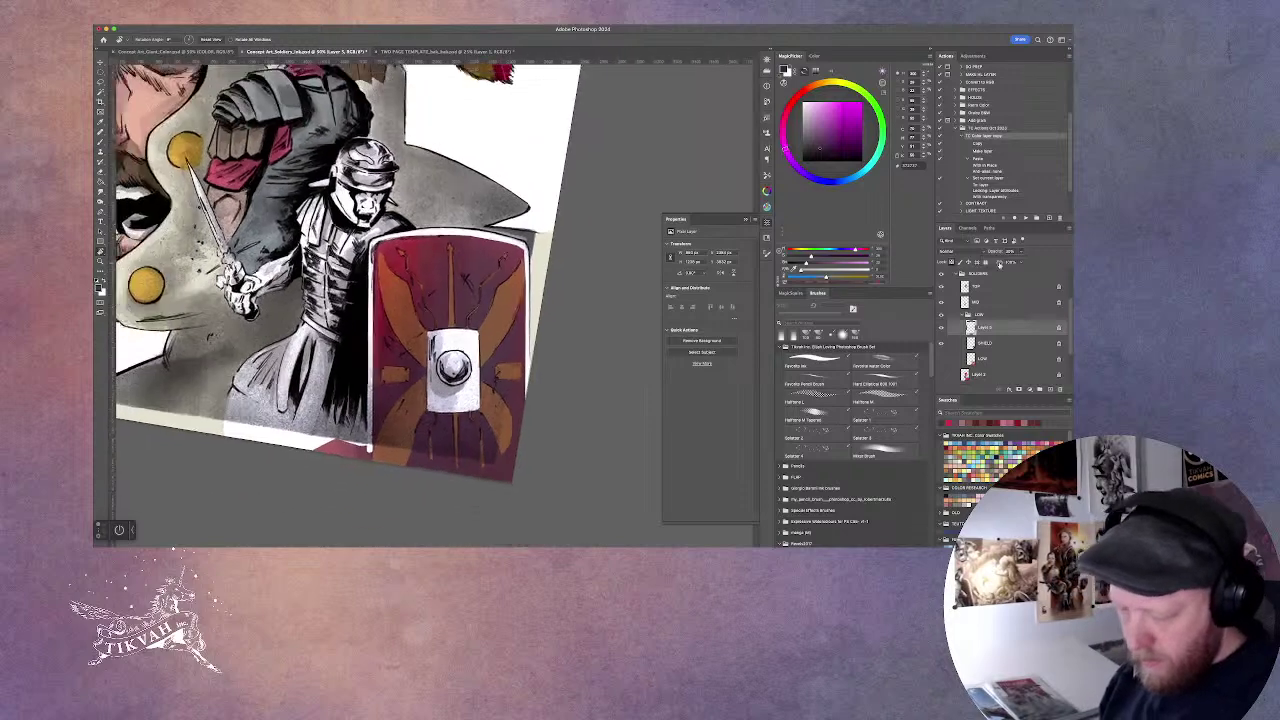
scroll(523, 443, up, 3)
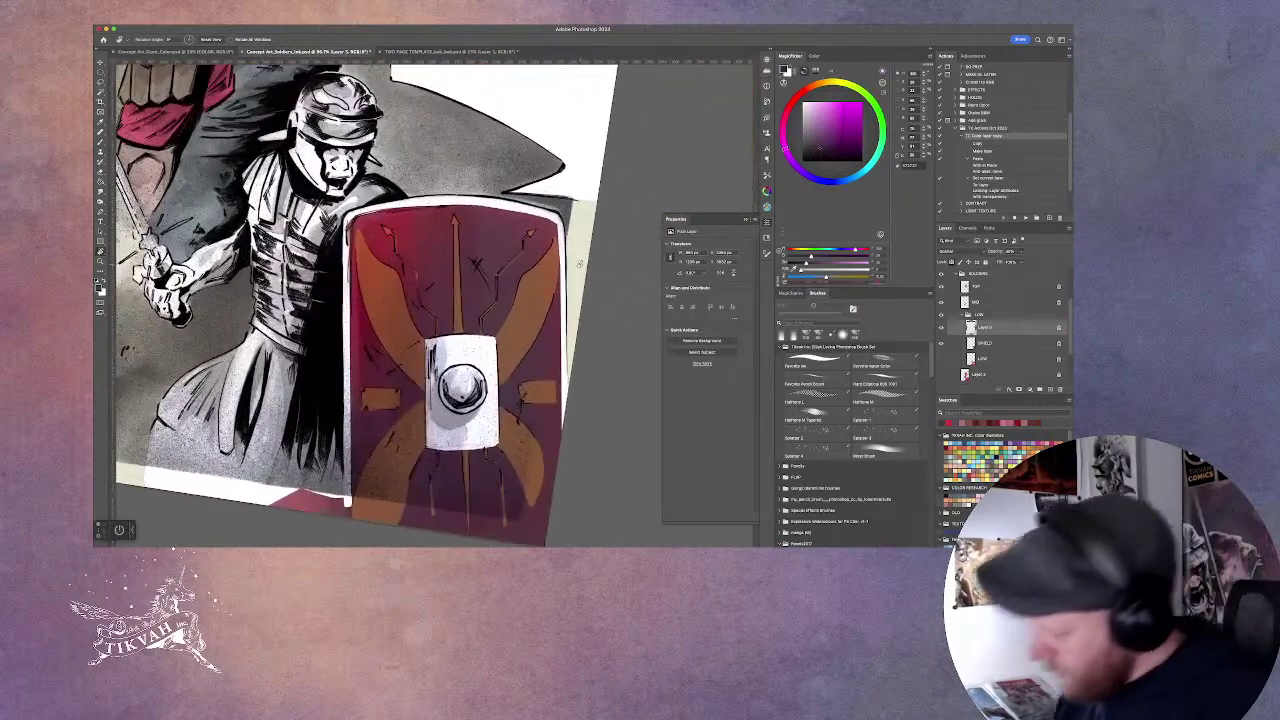
drag(1033, 261, 1051, 261)
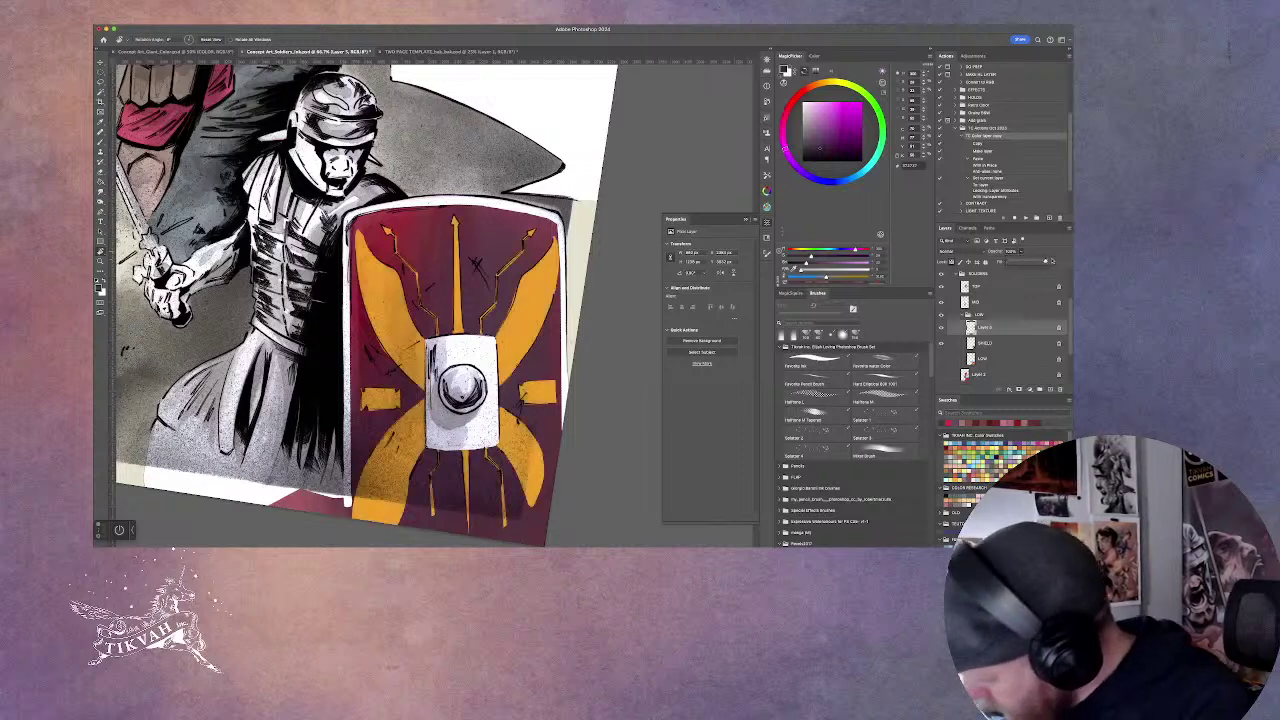
scroll(612, 428, down, 2)
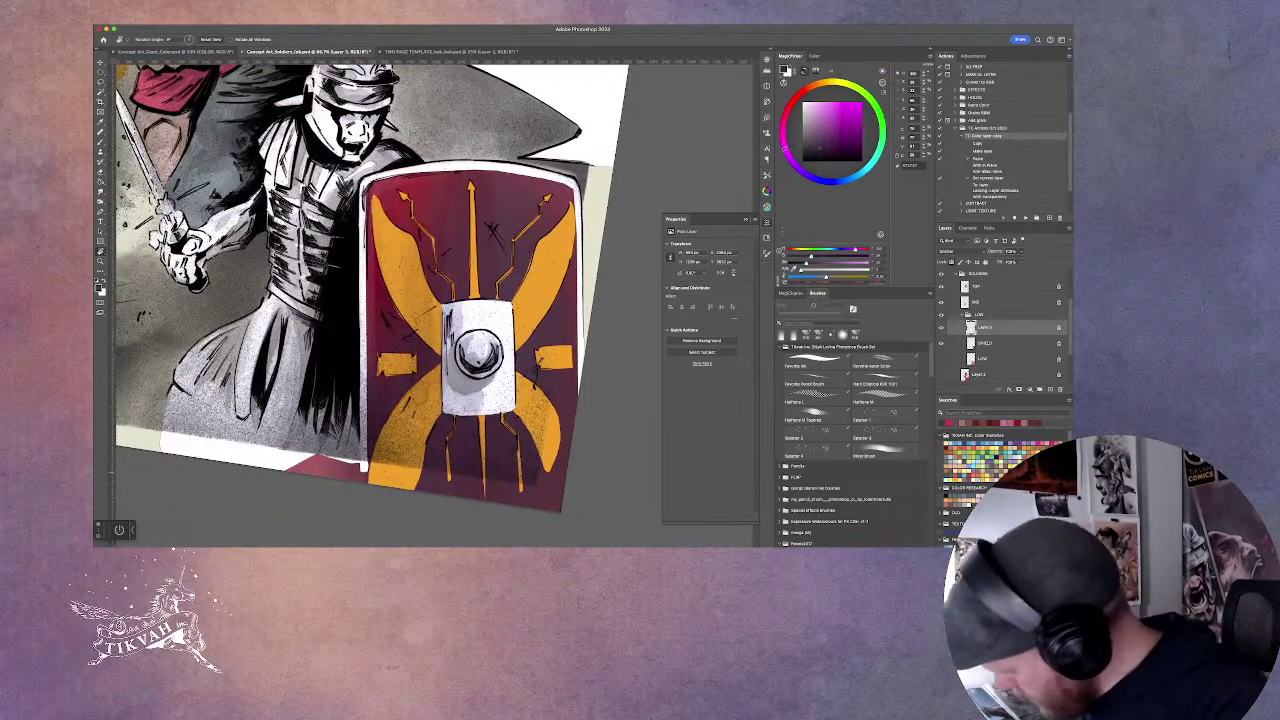
Brush a lighter yellow over the shield's orange emblems on the new layer.
key(b)
key(x)
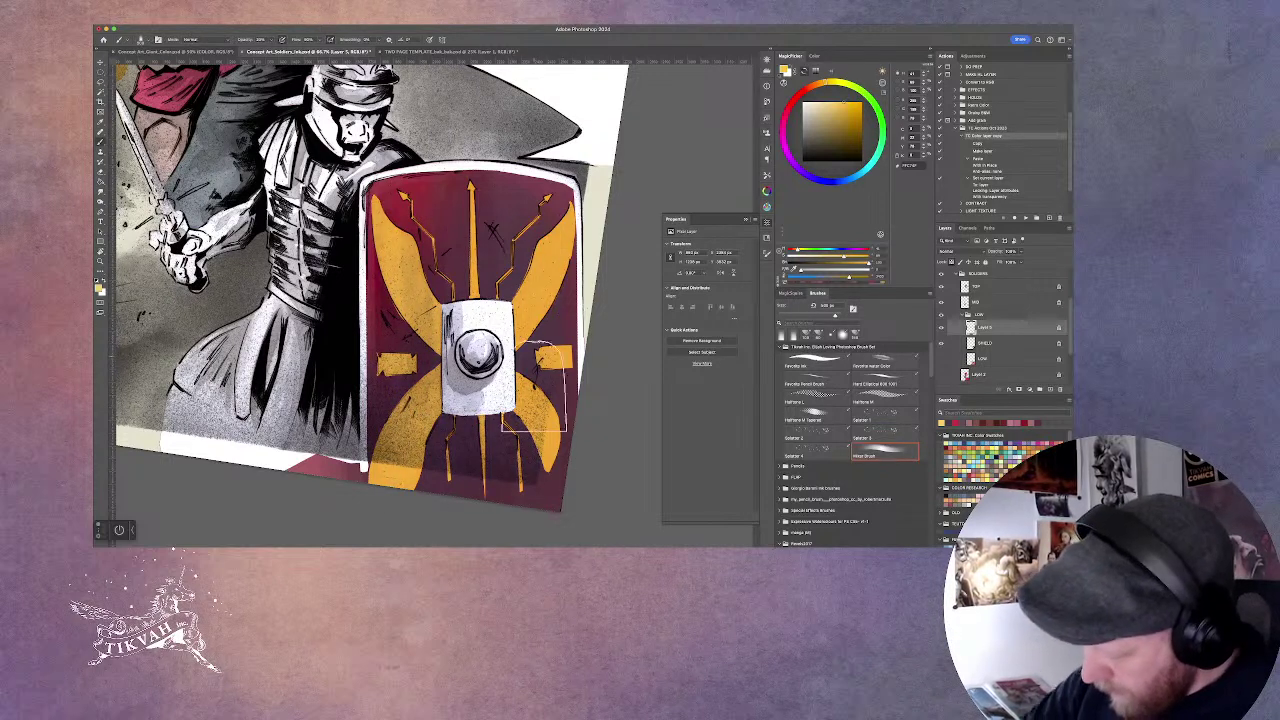
key(r)
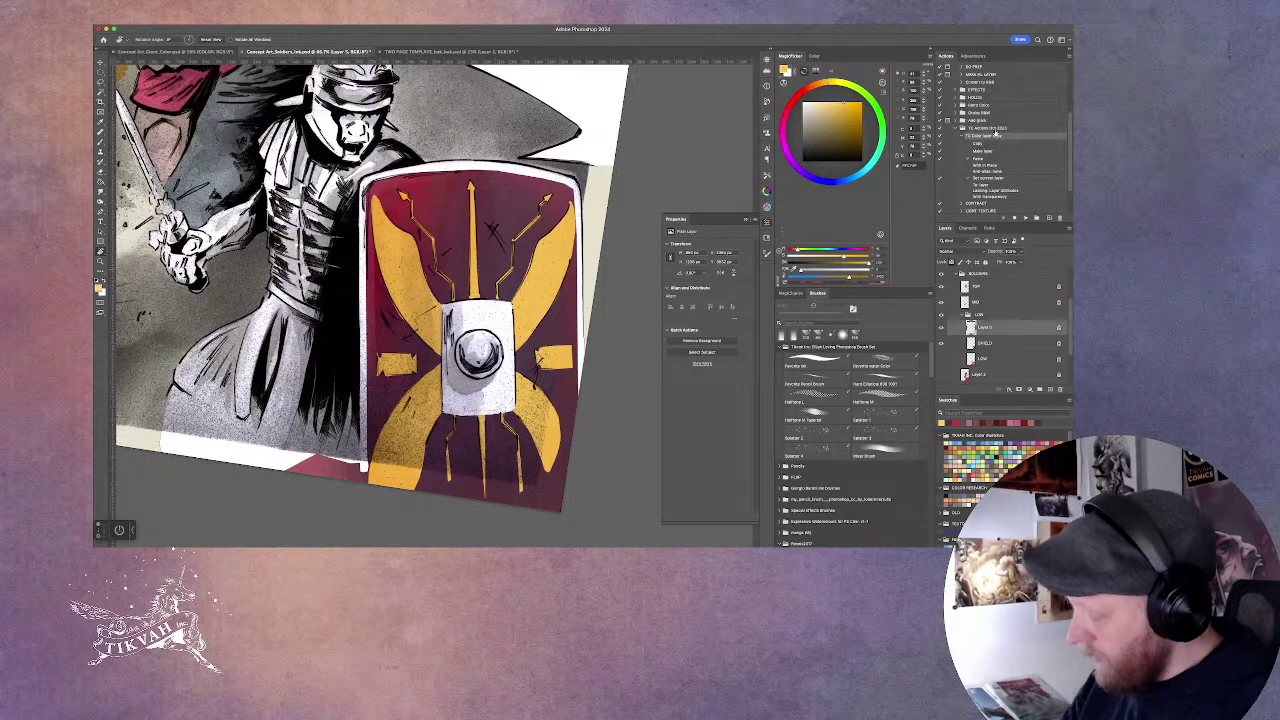
drag(572, 462, 590, 426)
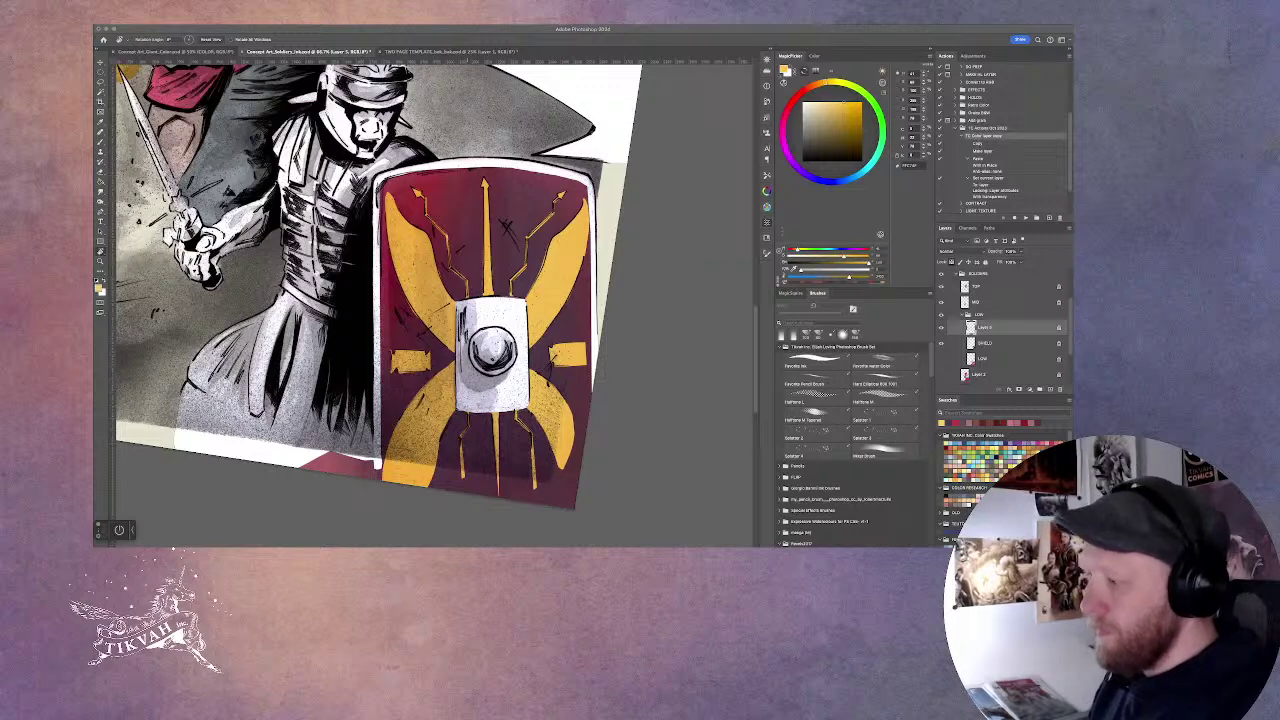
key(F5)
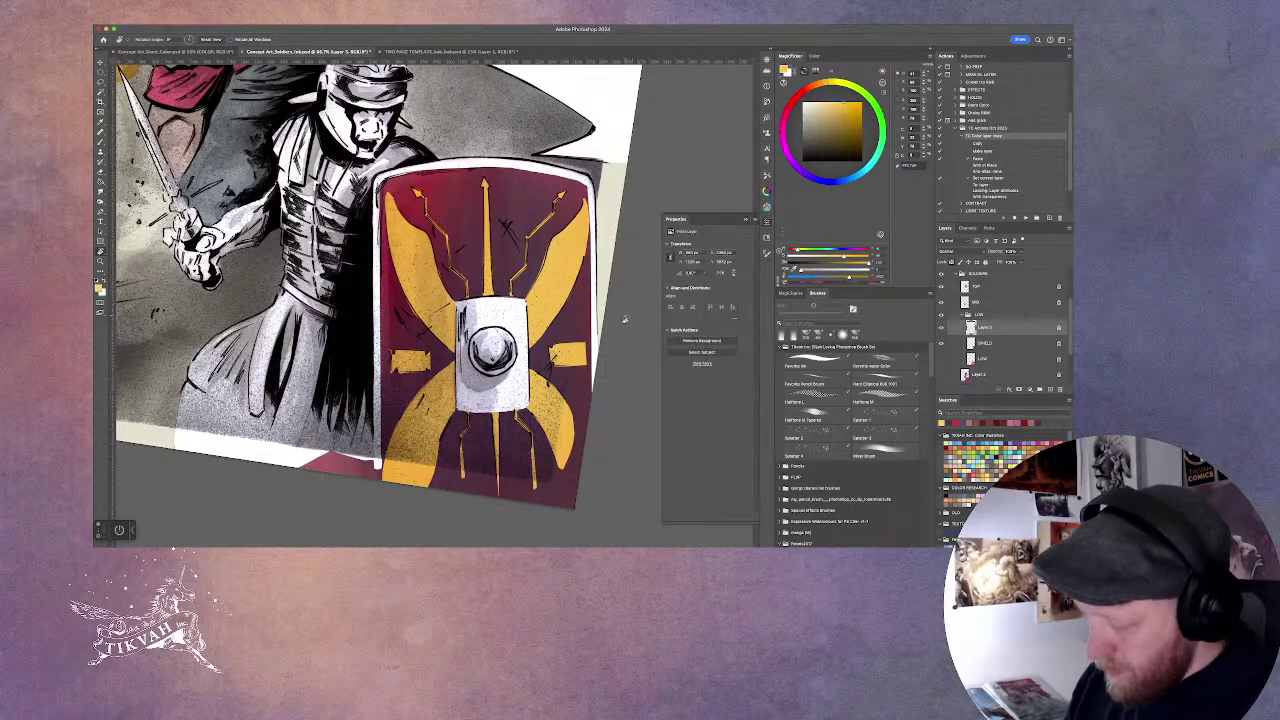
Enlarge the brush and shade the shield's yellow emblems with a darker brownish ochre.
drag(620, 318, 634, 358)
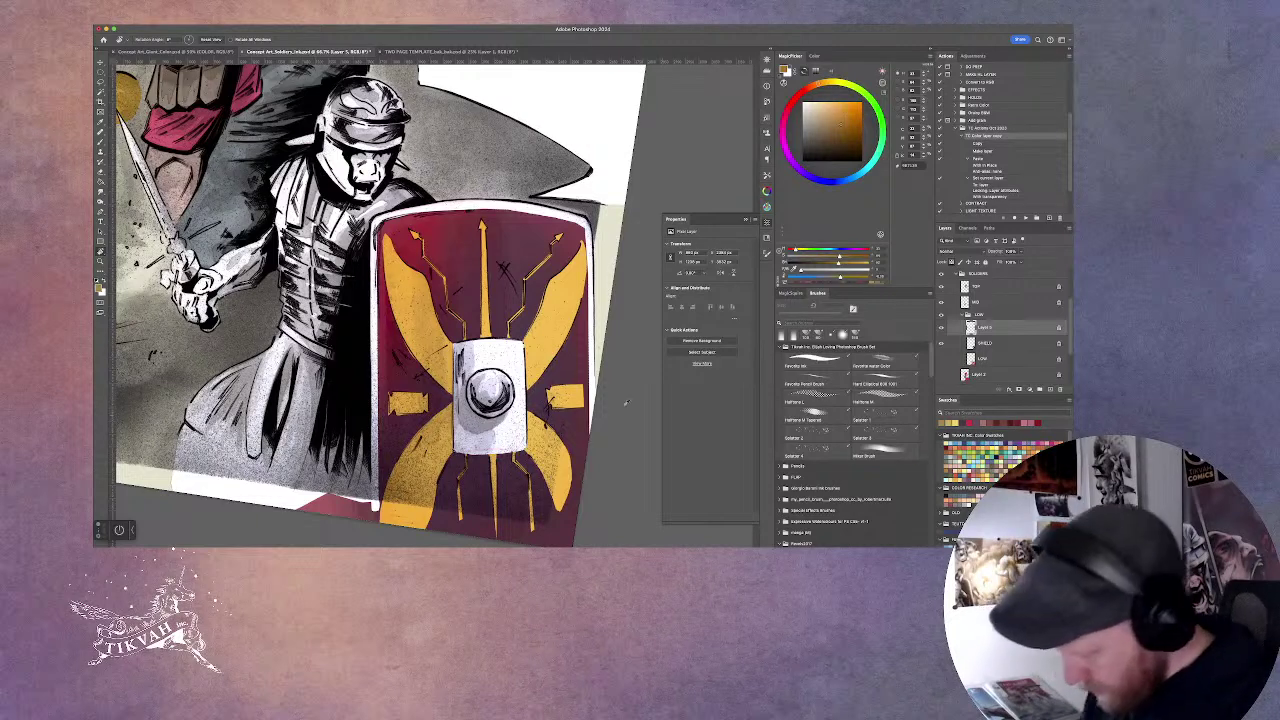
key(b)
key(bracketright)
key(bracketright)
key(bracketright)
key(bracketright)
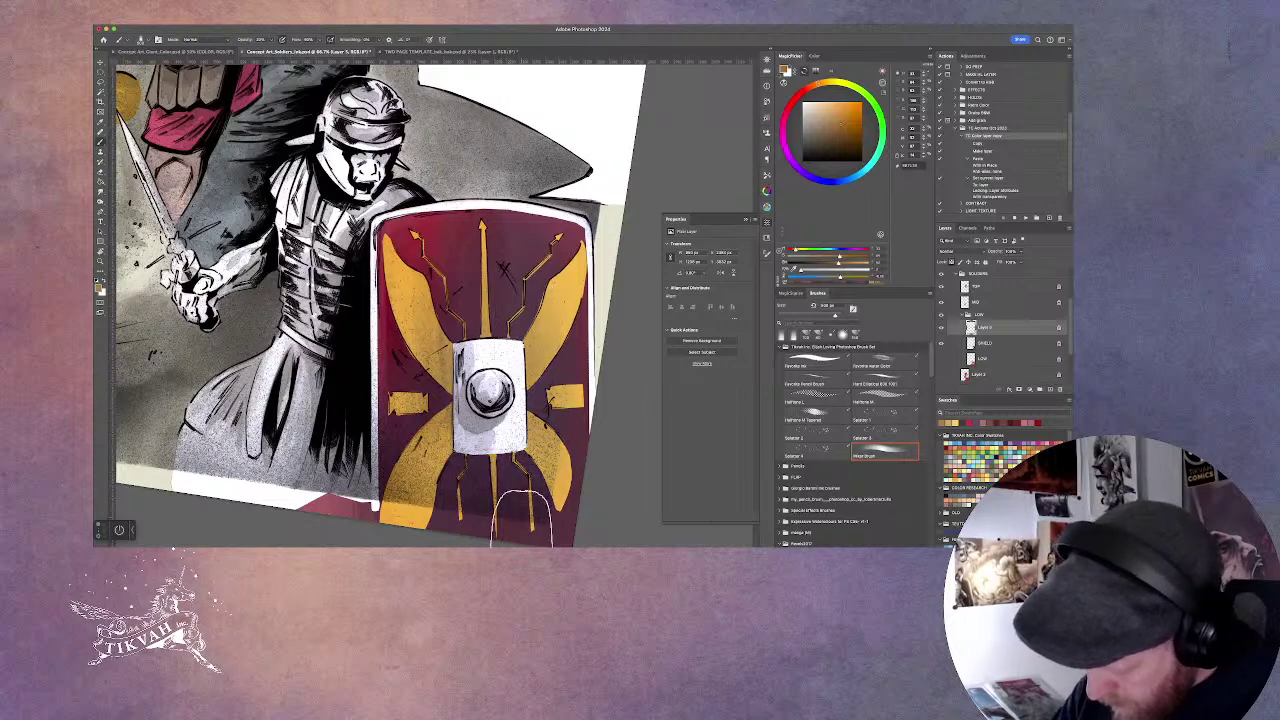
key(r)
scroll(613, 415, down, 2)
key(b)
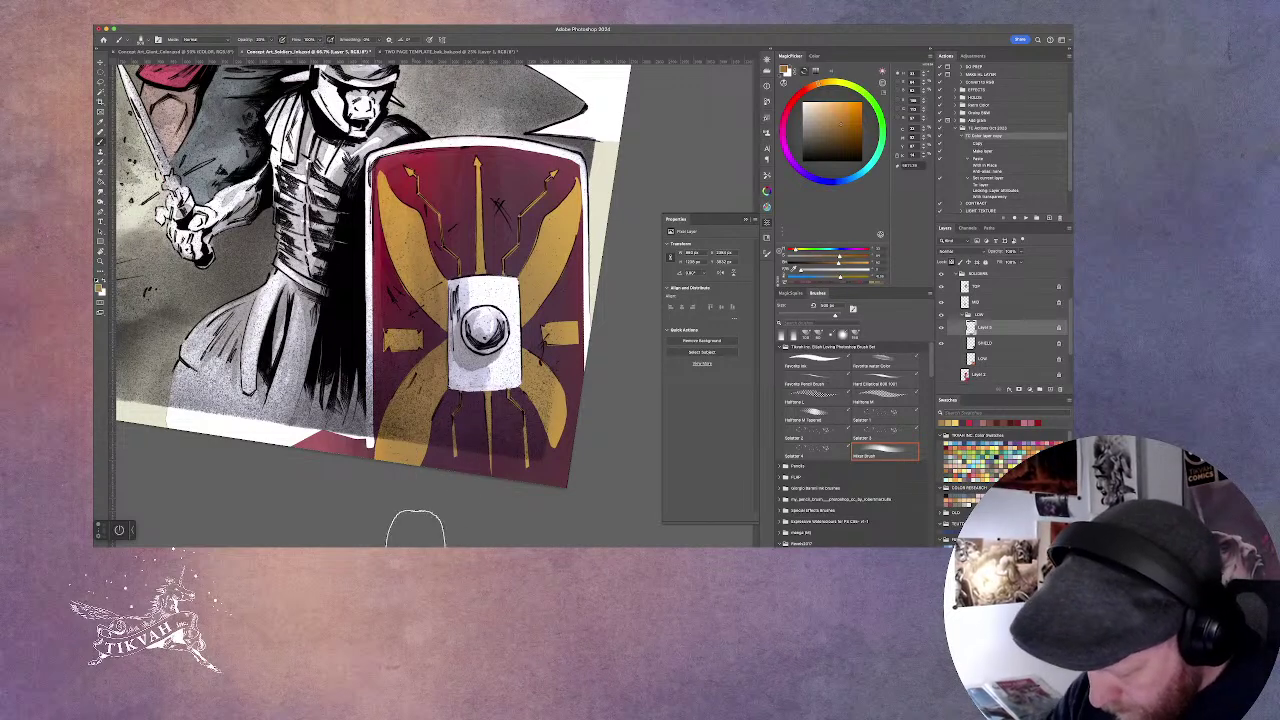
Sample the light yellow from the emblems and brush a highlight onto the shield's upper-left wing.
key(r)
mouse_move(578, 408)
mouse_down()
mouse_move(604, 375)
mouse_move(572, 397)
mouse_up()
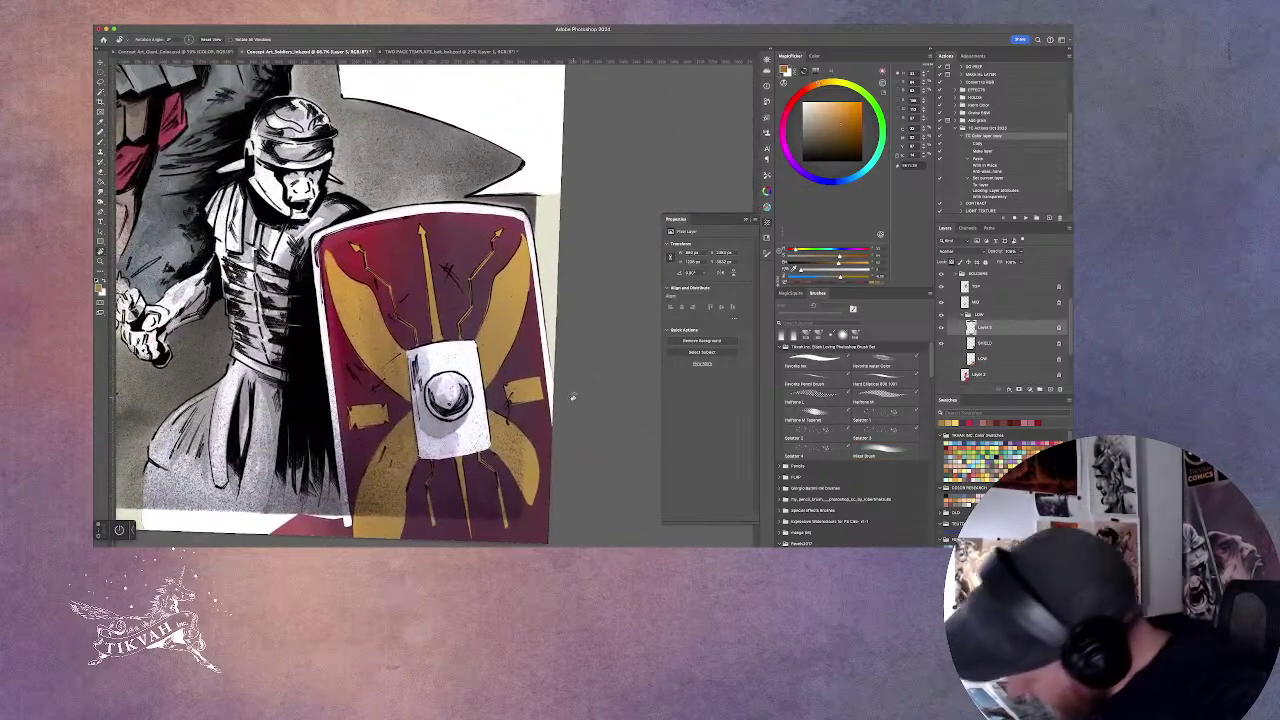
alt+click(330, 257)
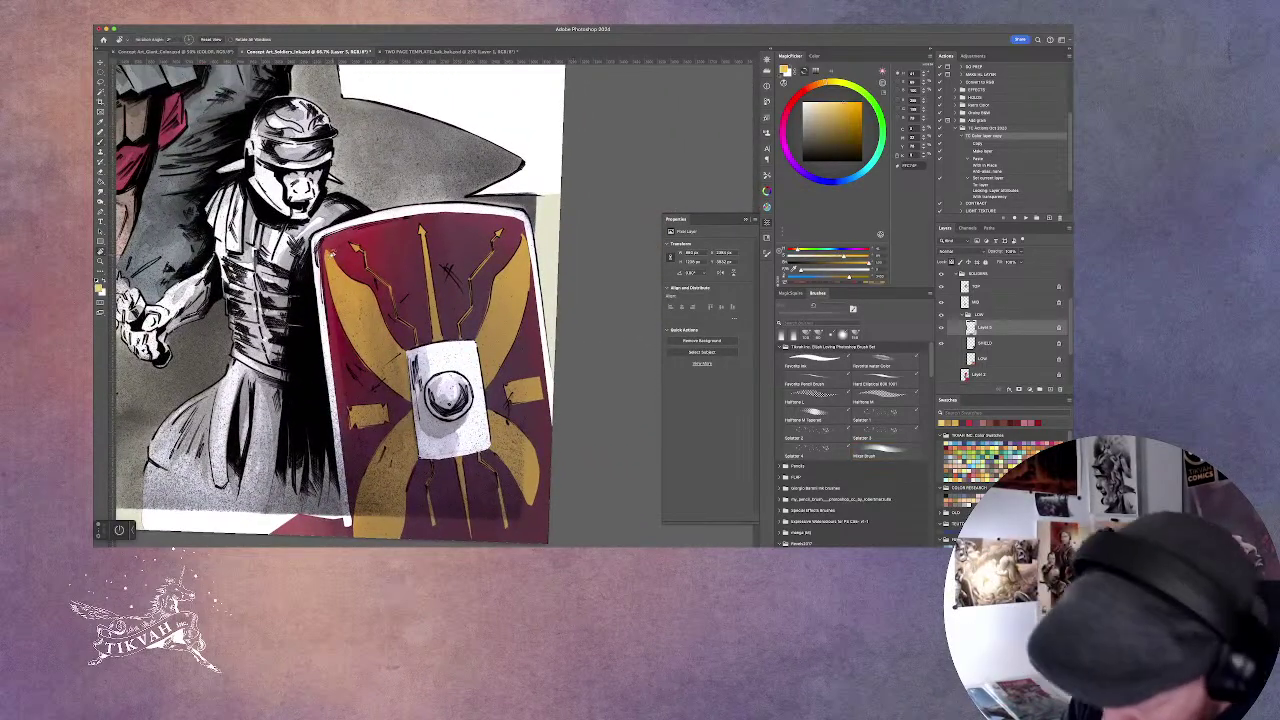
key(b)
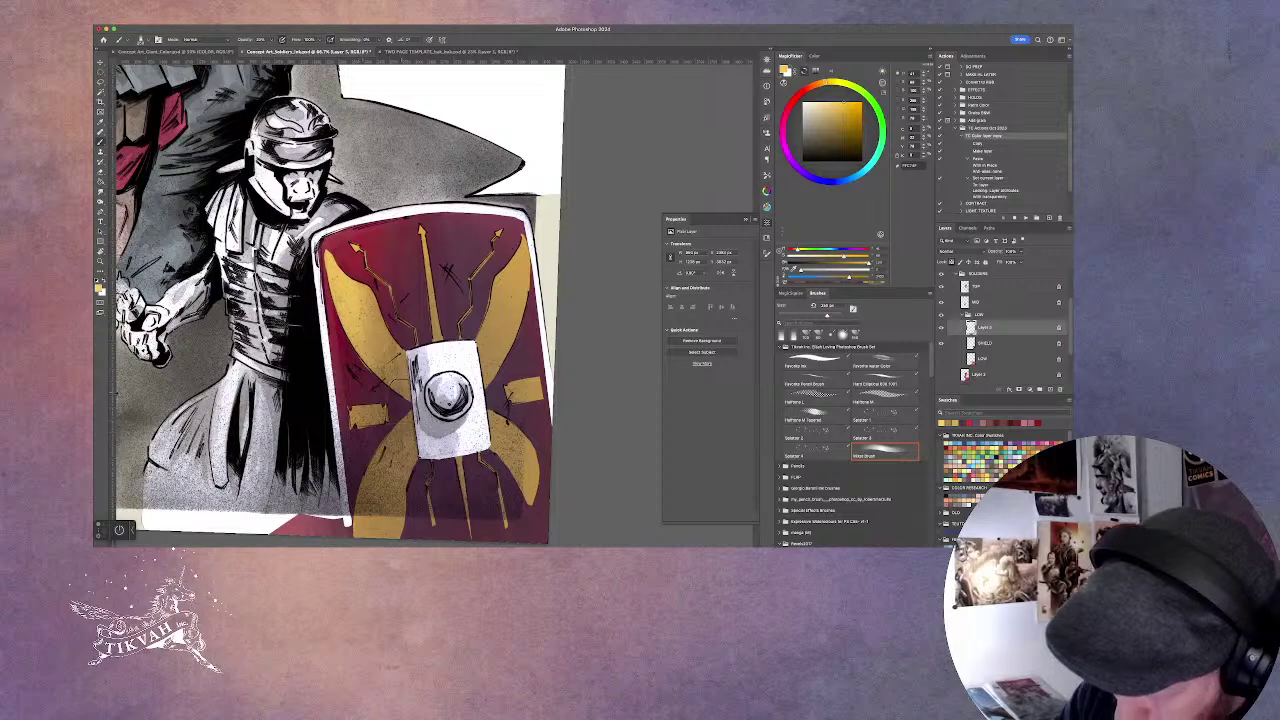
Brush the light yellow onto the shield's left bar and lower-left wing with a smaller brush.
key(r)
drag(560, 300, 567, 365)
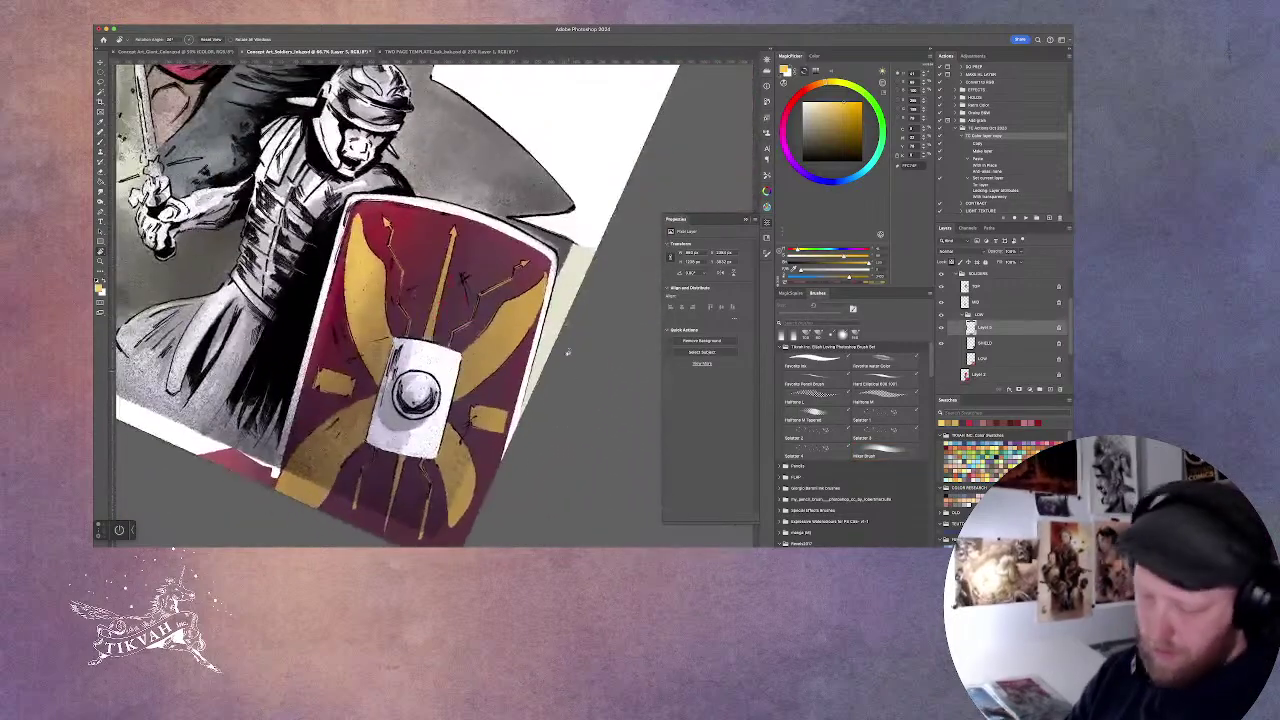
key(b)
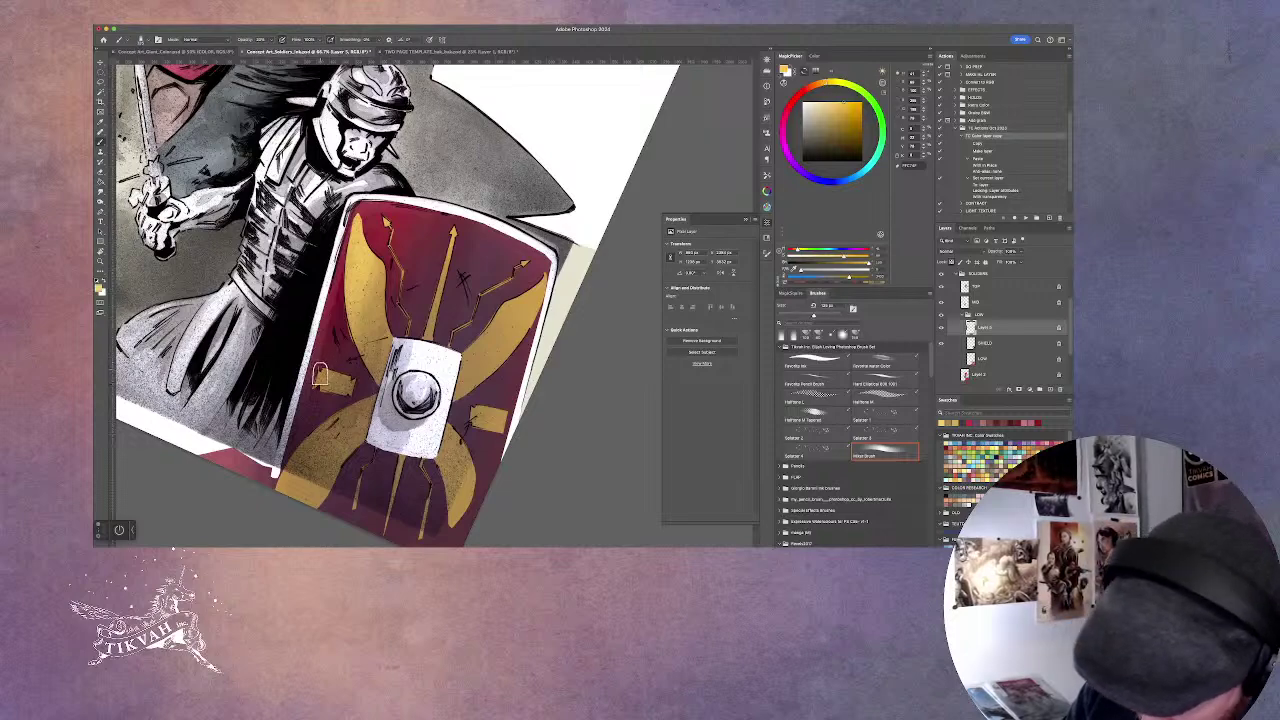
key(r)
mouse_move(567, 497)
mouse_down()
mouse_move(589, 380)
mouse_move(617, 394)
mouse_up()
key(b)
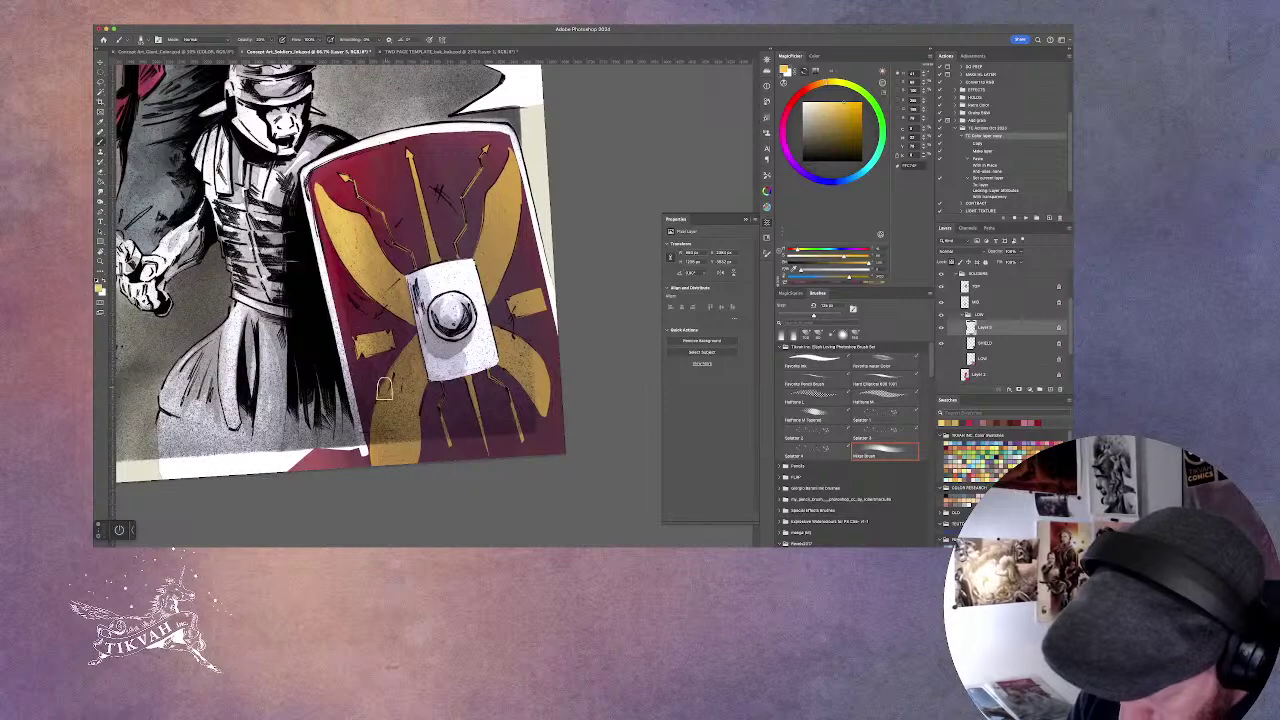
Touch up the yellow highlights on the left-hand emblems, and check the shield in a wider view.
key(r)
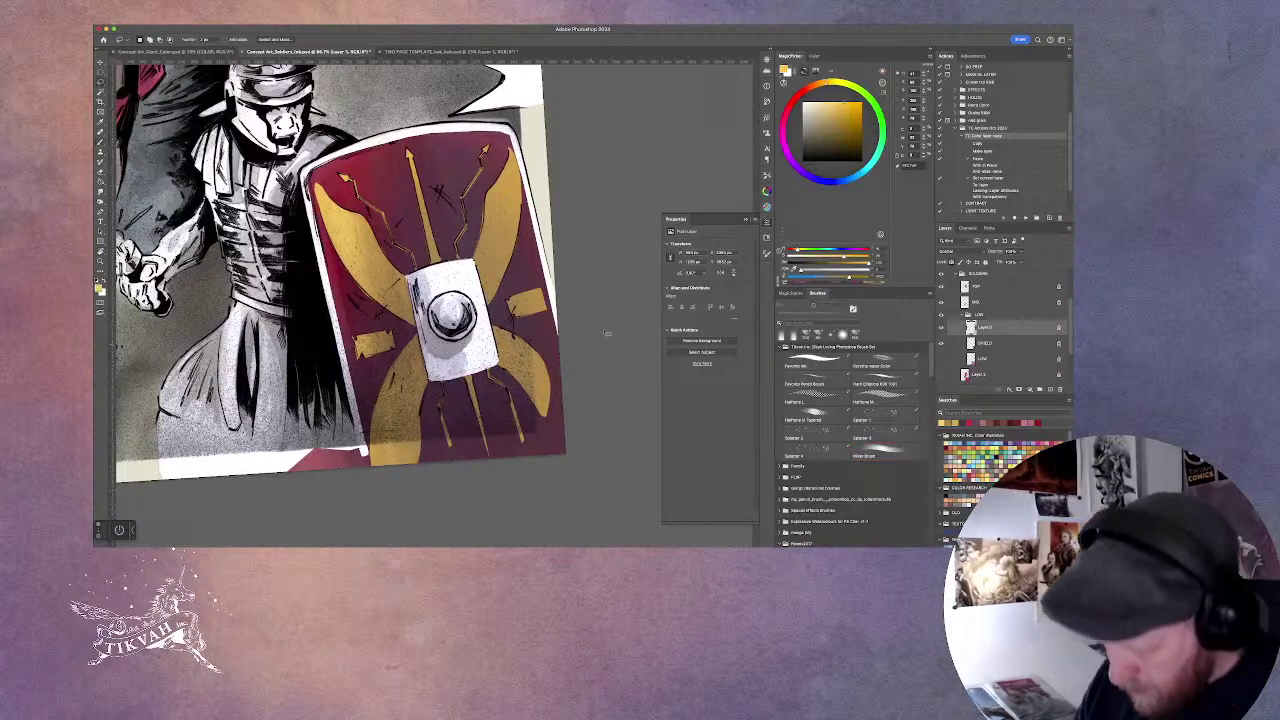
click(581, 178)
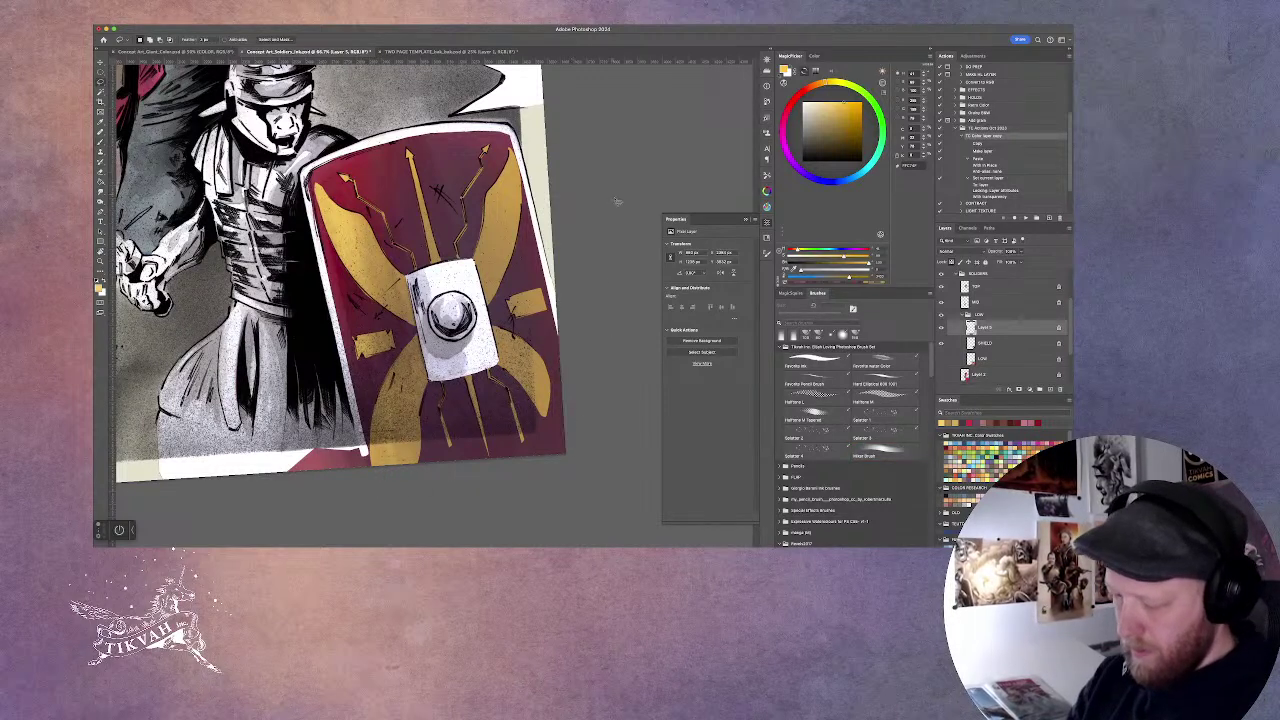
mouse_move(615, 376)
mouse_down()
mouse_move(457, 517)
mouse_move(516, 519)
mouse_move(406, 420)
mouse_up()
key(l)
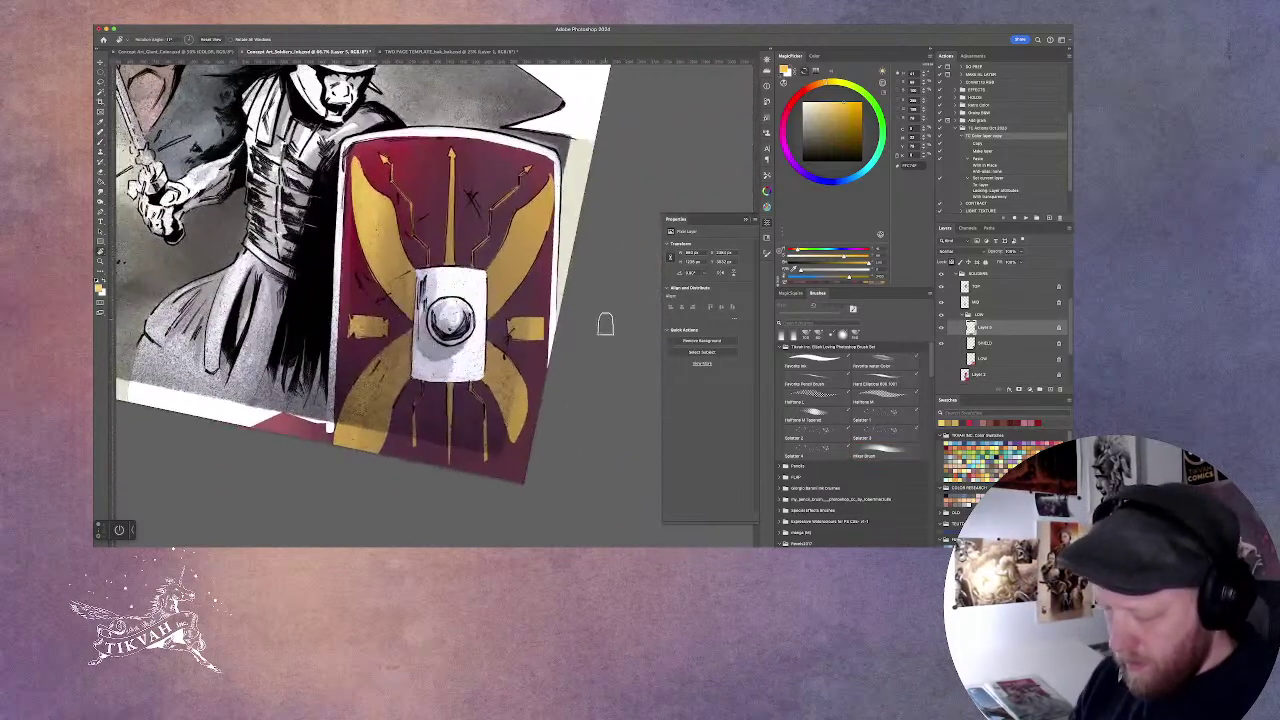
key(b)
key(r)
drag(373, 288, 588, 273)
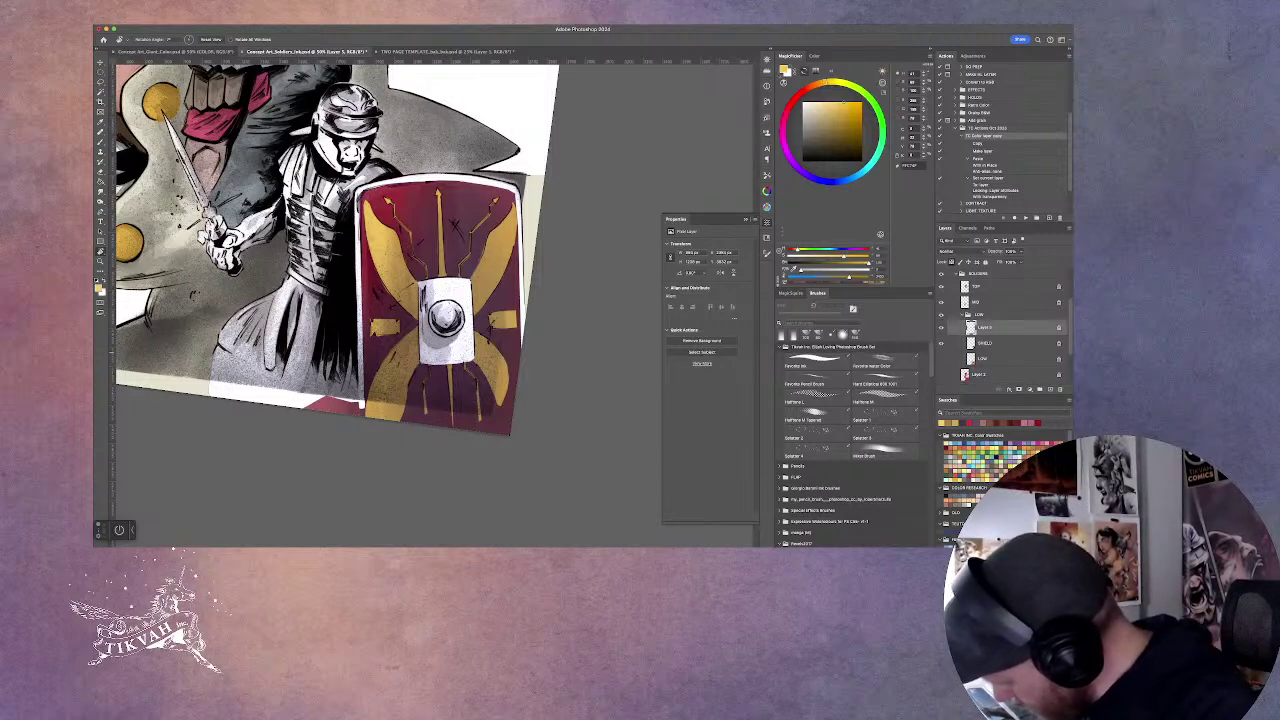
Brush a dark maroon shadow over the emblems around the shield boss, and check it within the whole illustration.
click(955, 423)
click(885, 452)
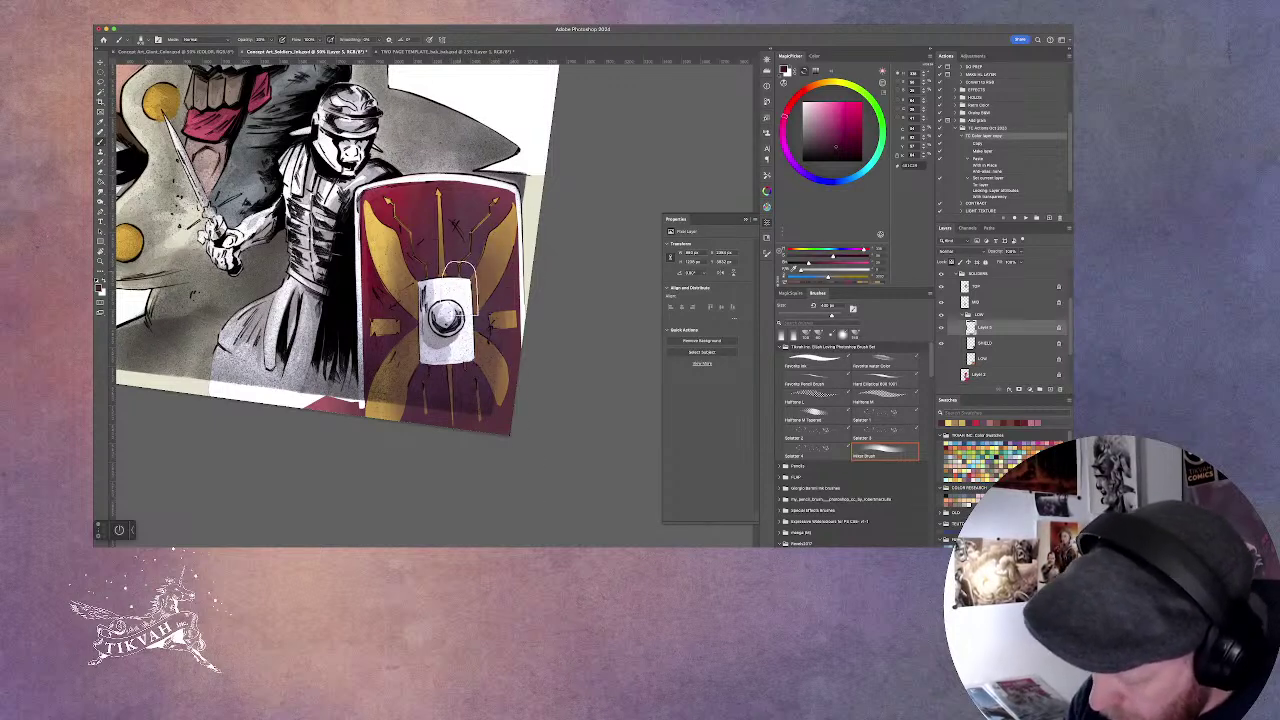
key(r)
mouse_move(443, 429)
mouse_down()
mouse_move(528, 448)
mouse_move(364, 508)
mouse_up()
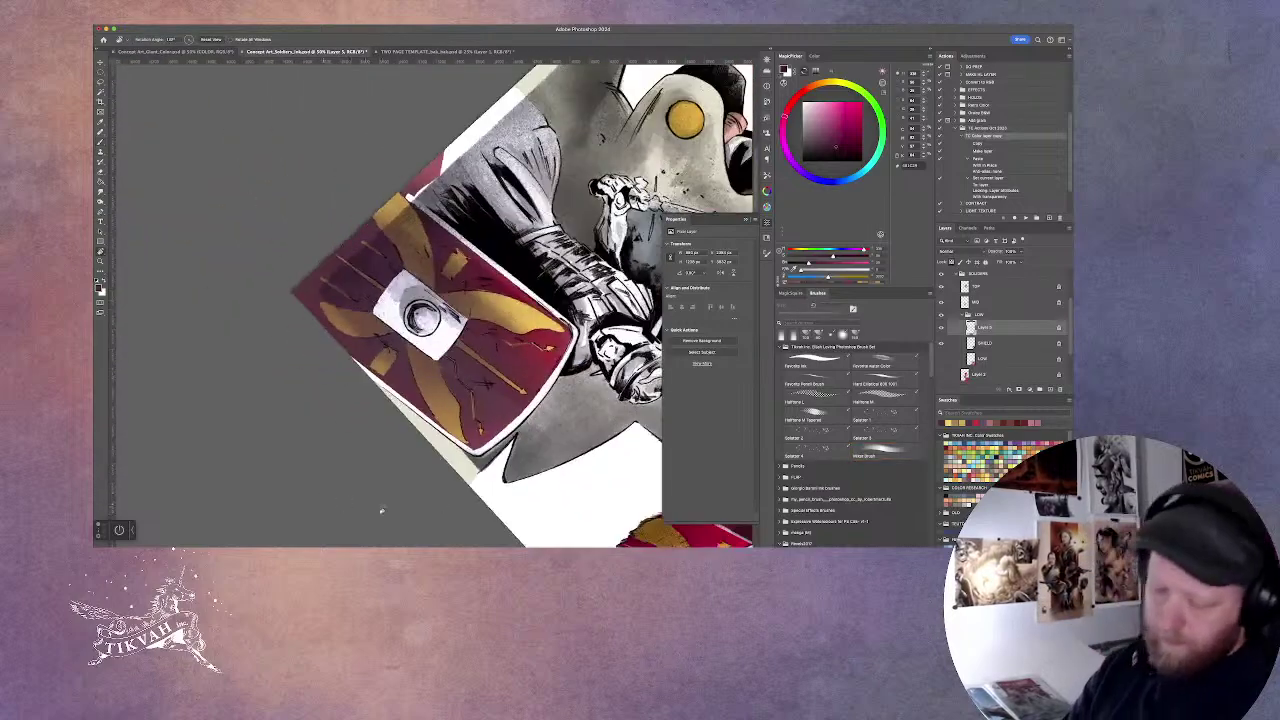
scroll(364, 508, down, 5)
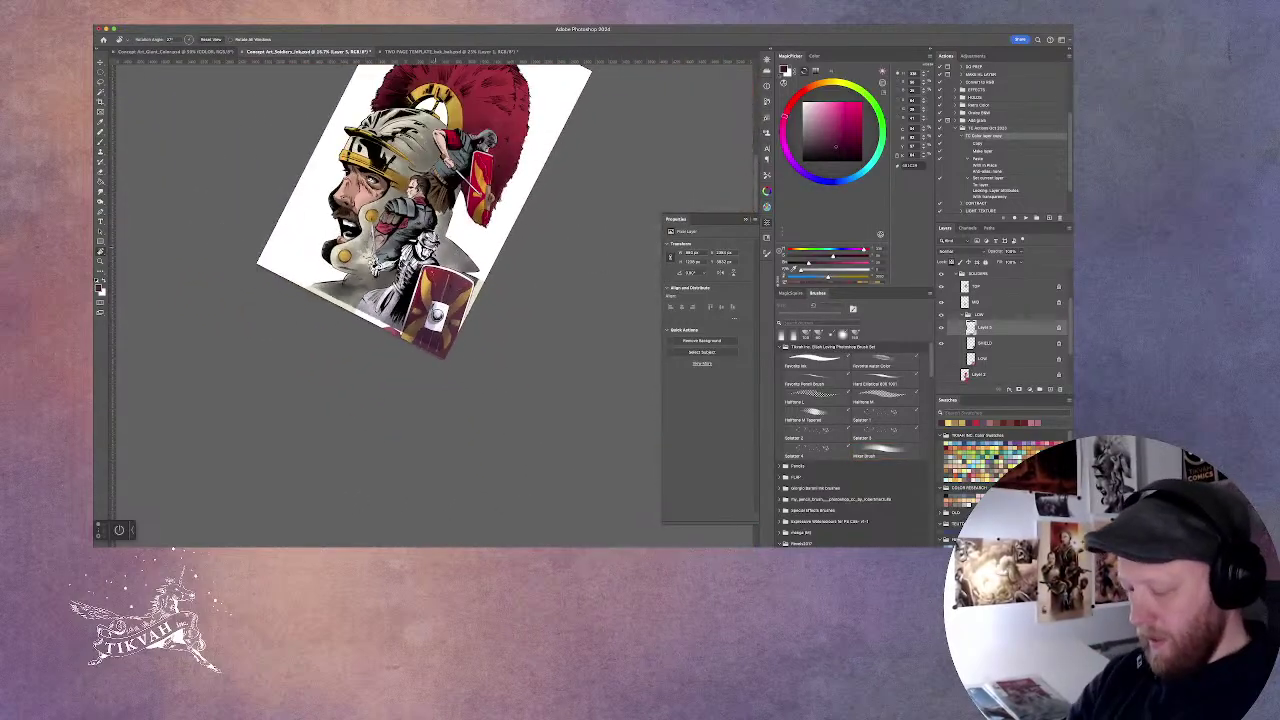
scroll(574, 420, up, 5)
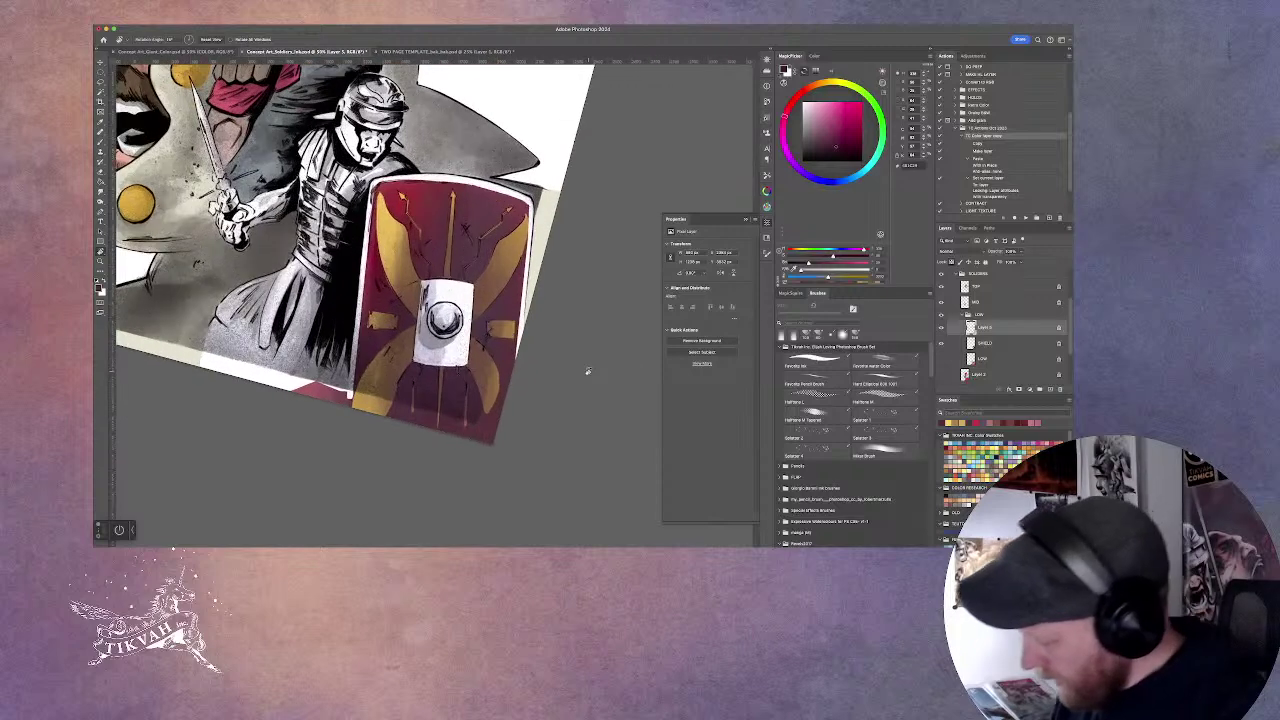
Lower the opacity of the LOW group holding the shield colours and check the shield within the whole illustration.
click(994, 315)
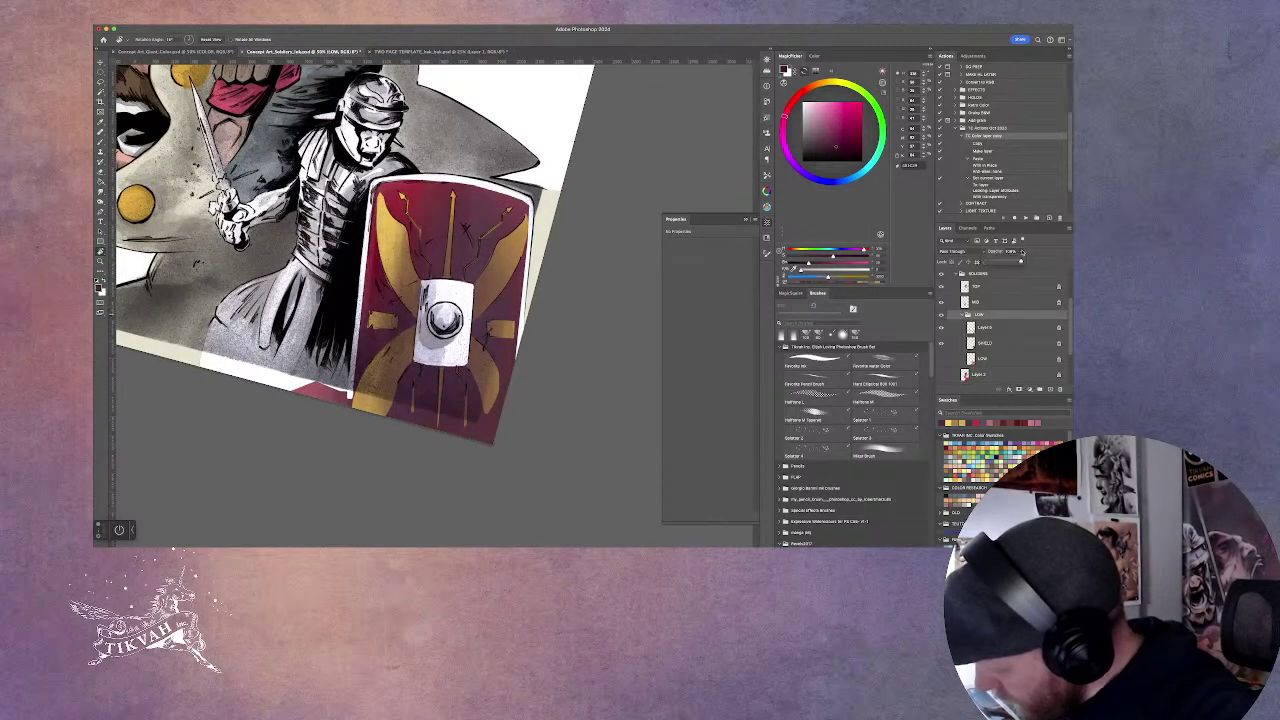
drag(1016, 261, 1018, 261)
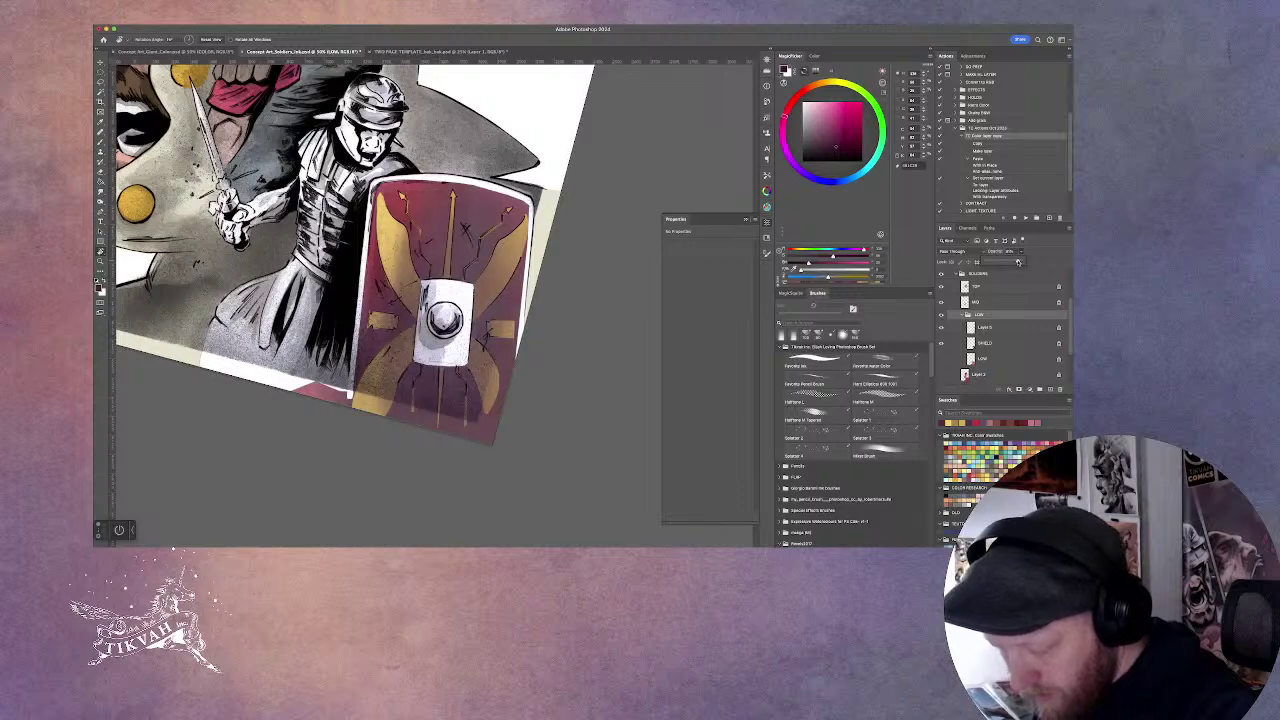
scroll(586, 286, down, 3)
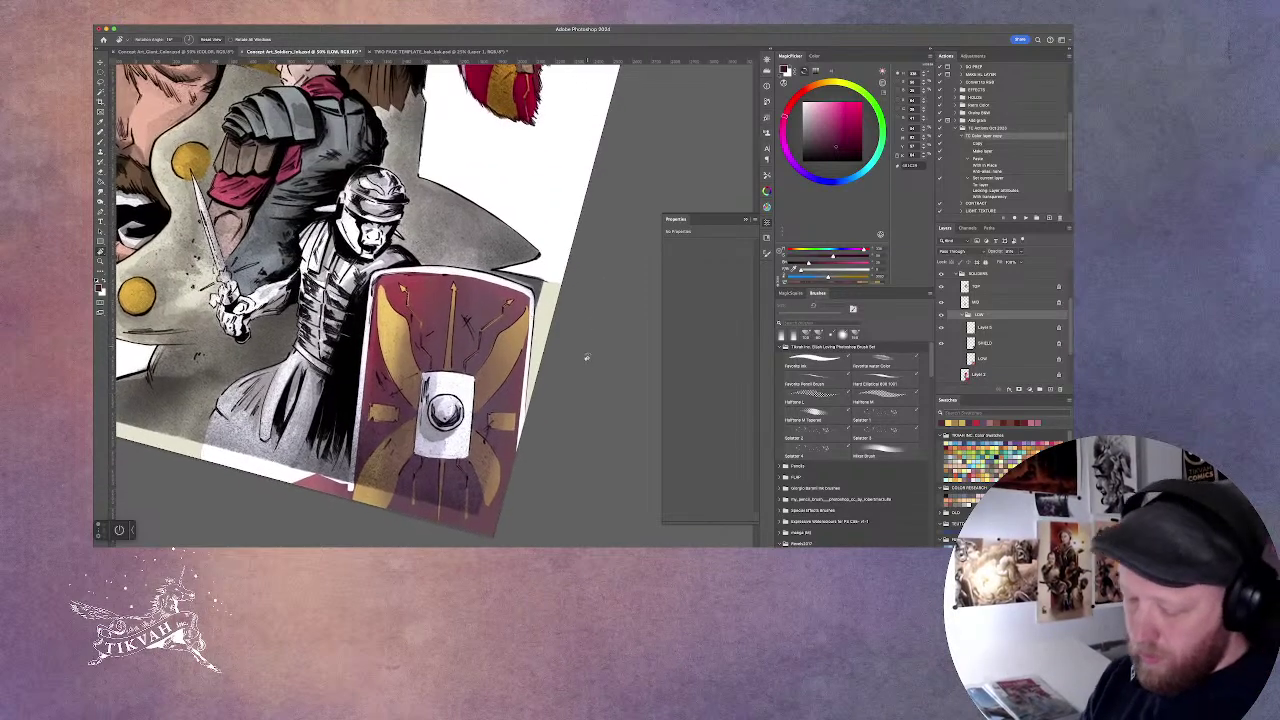
scroll(586, 343, down, 3)
drag(526, 392, 529, 273)
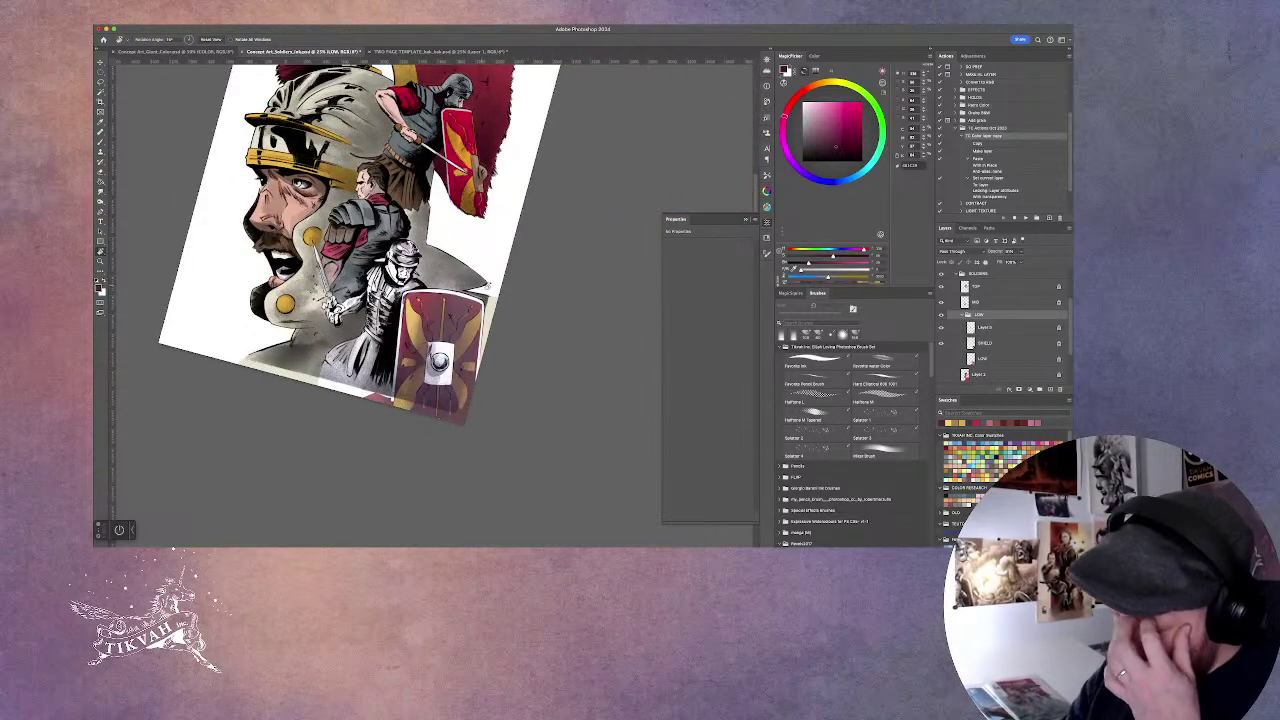
Copy the shield's rim and boss plate from the LOW layer onto a new layer and place it at the top of the group.
key(super+equal)
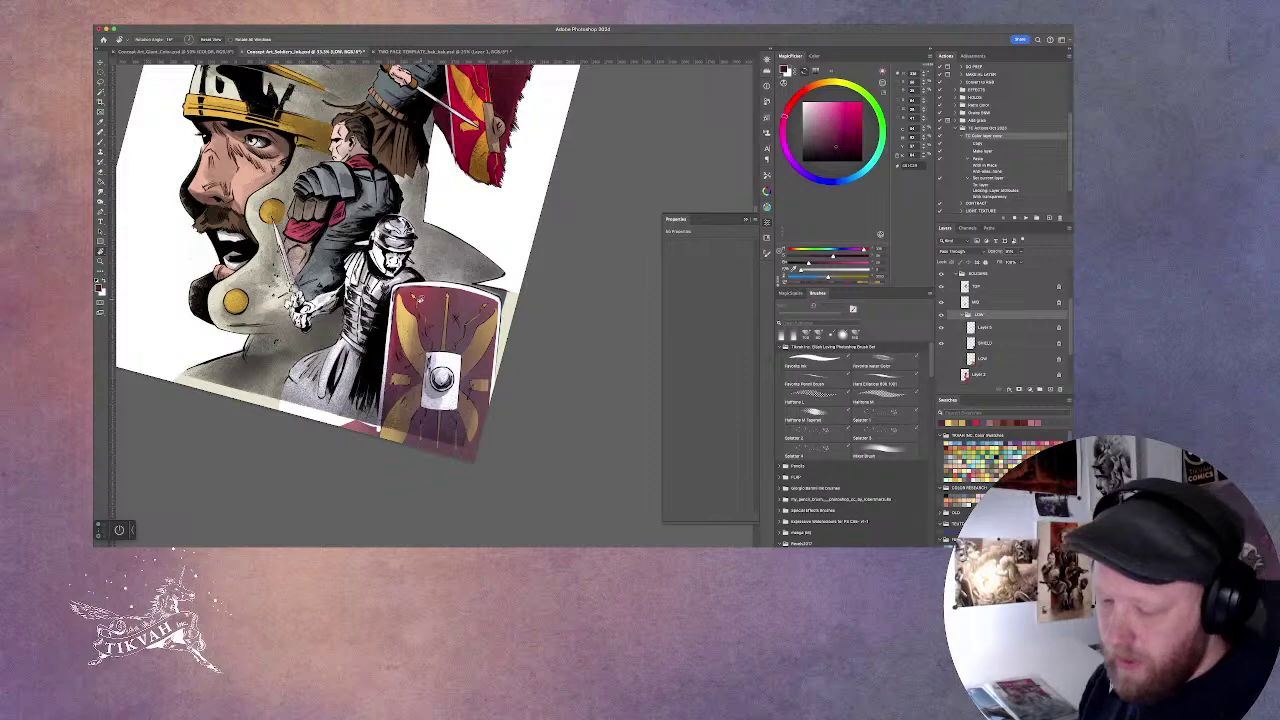
key(super+equal)
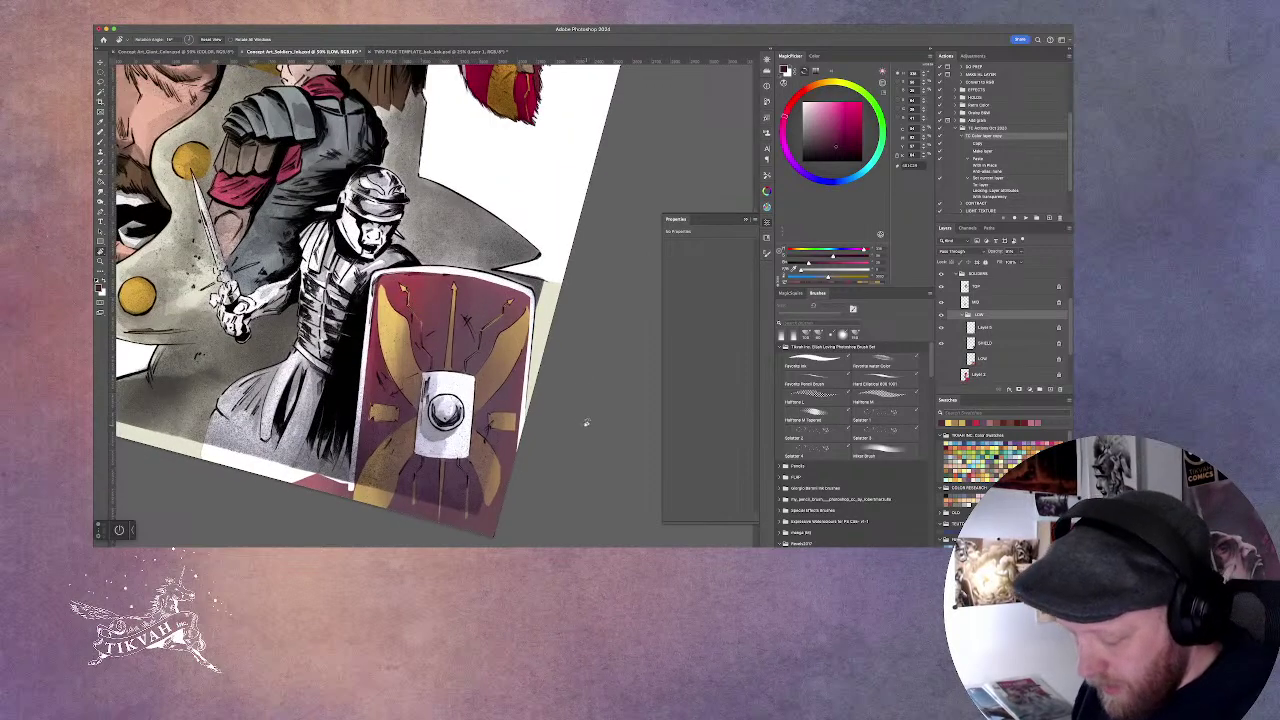
key(super+equal)
key(Escape)
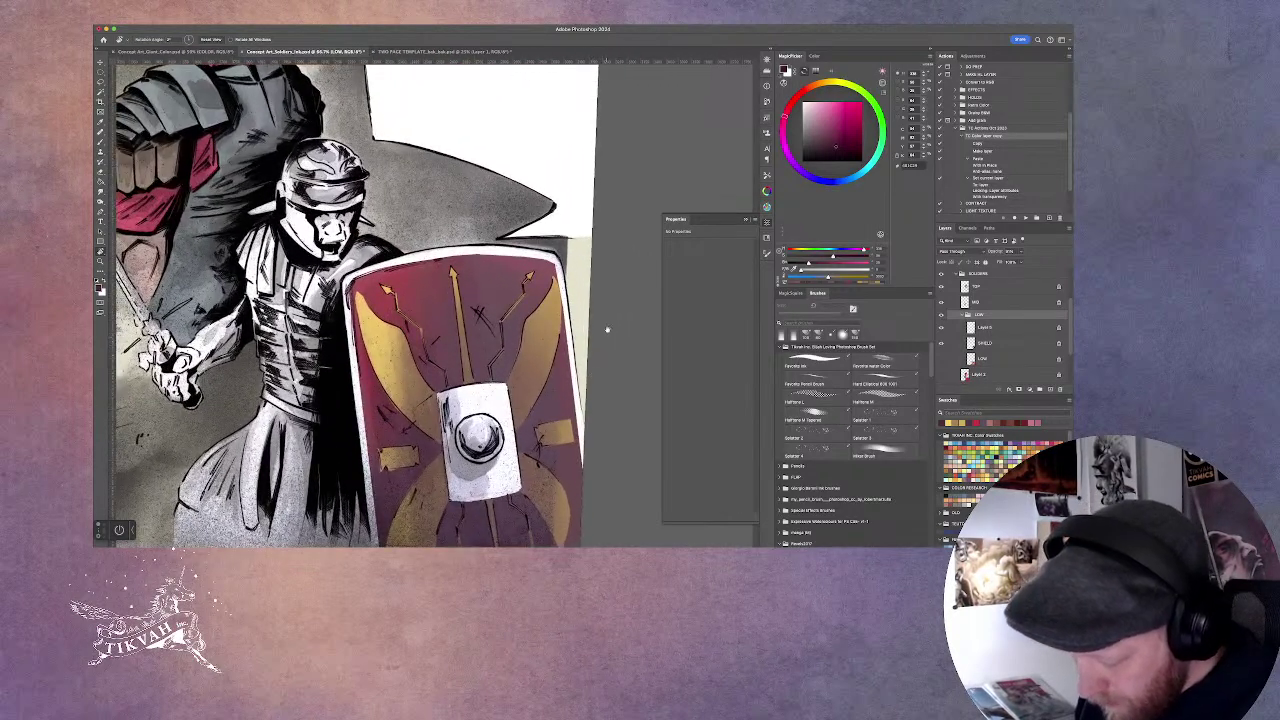
scroll(606, 333, down, 2)
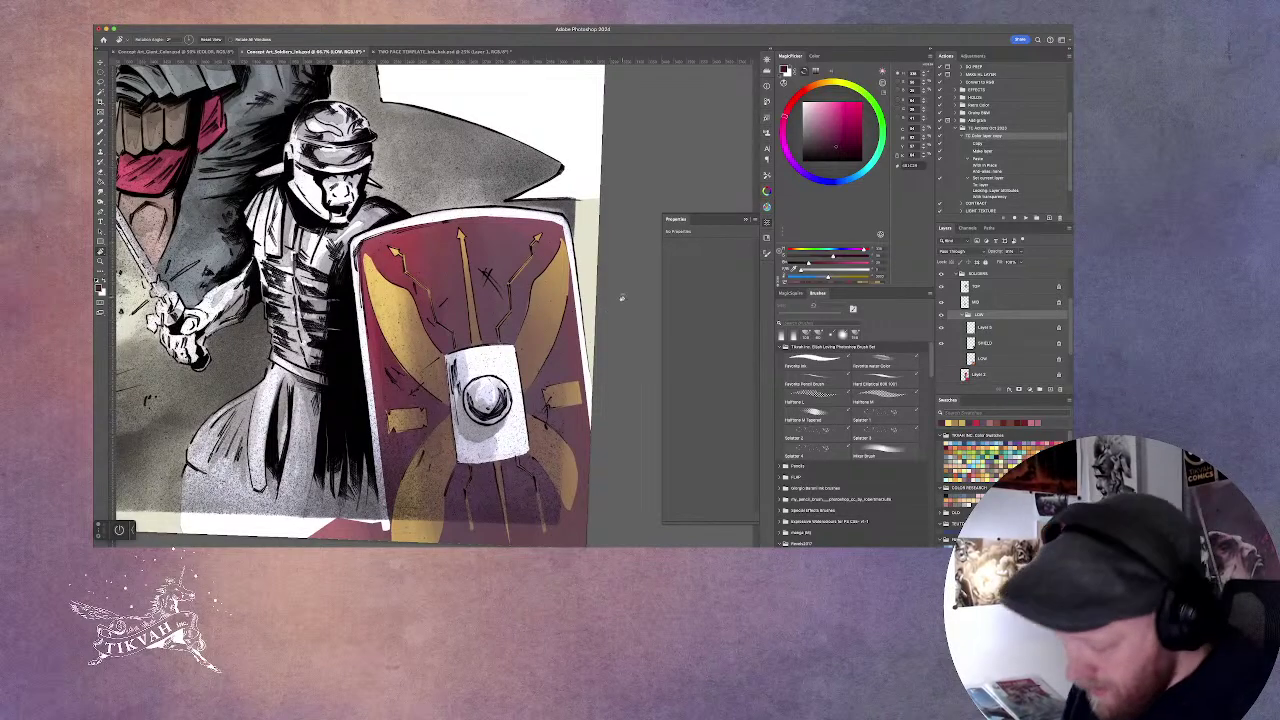
drag(621, 299, 622, 332)
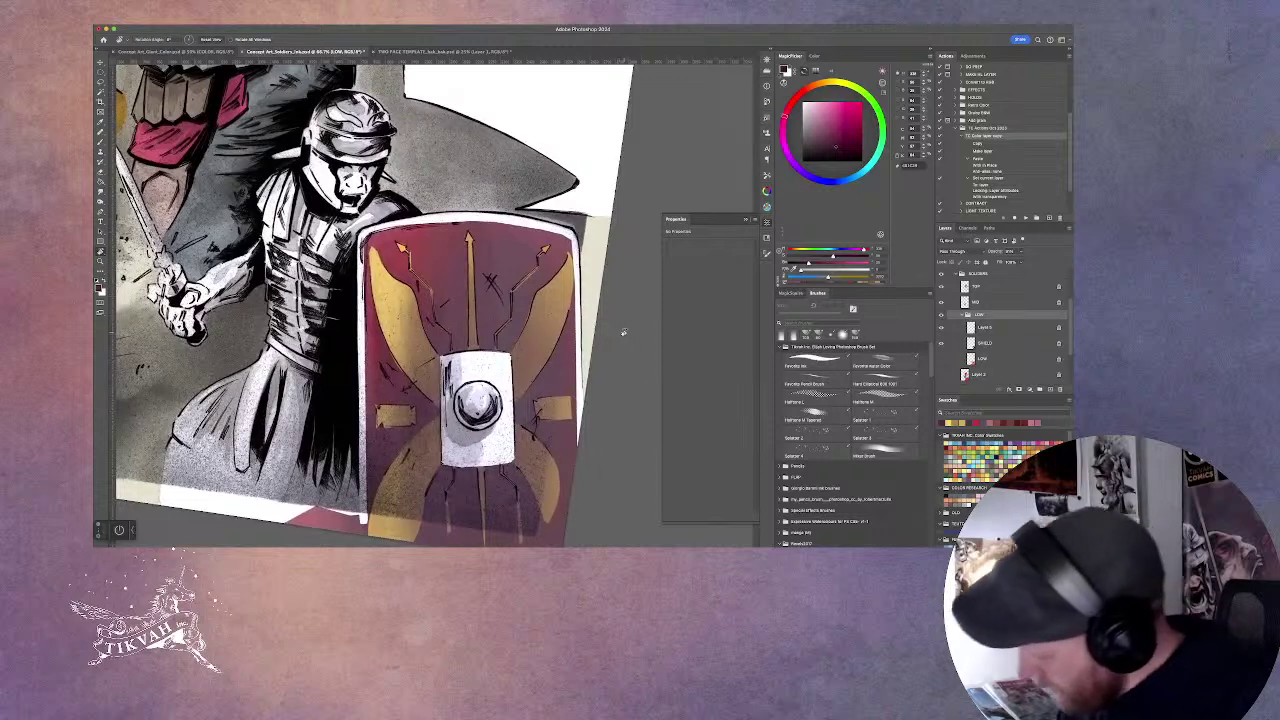
click(999, 359)
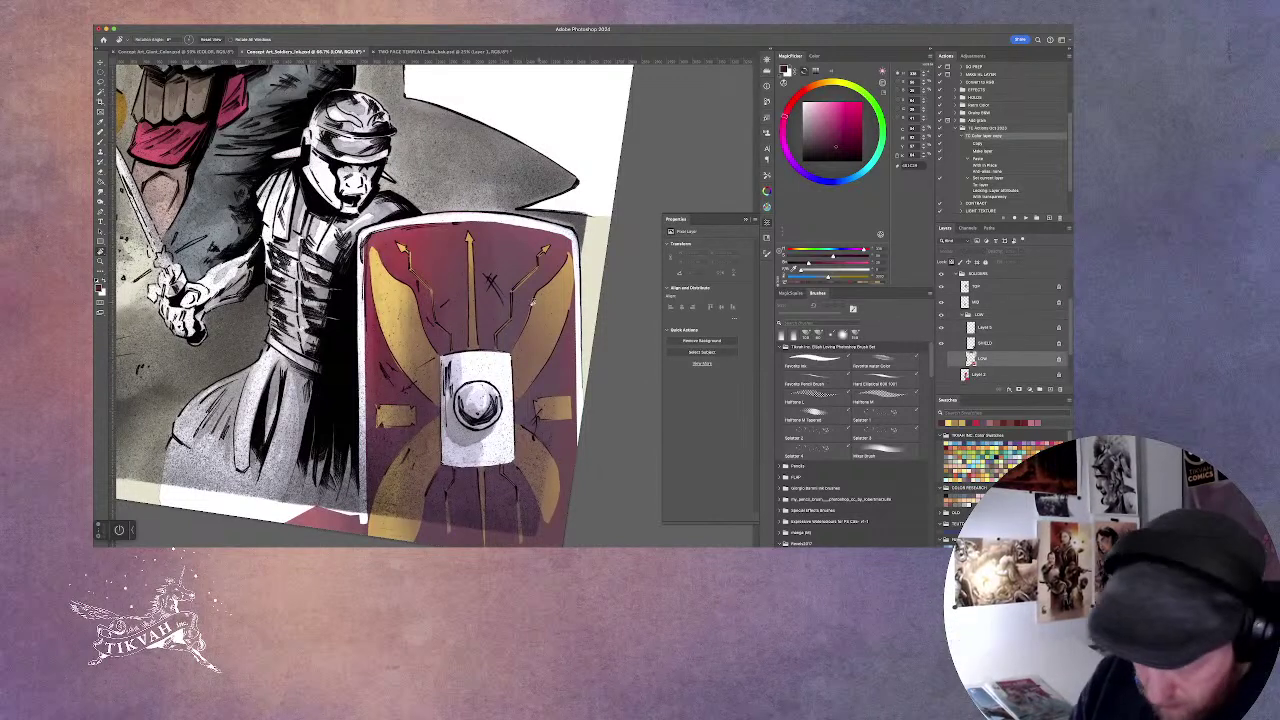
key(w)
click(482, 232)
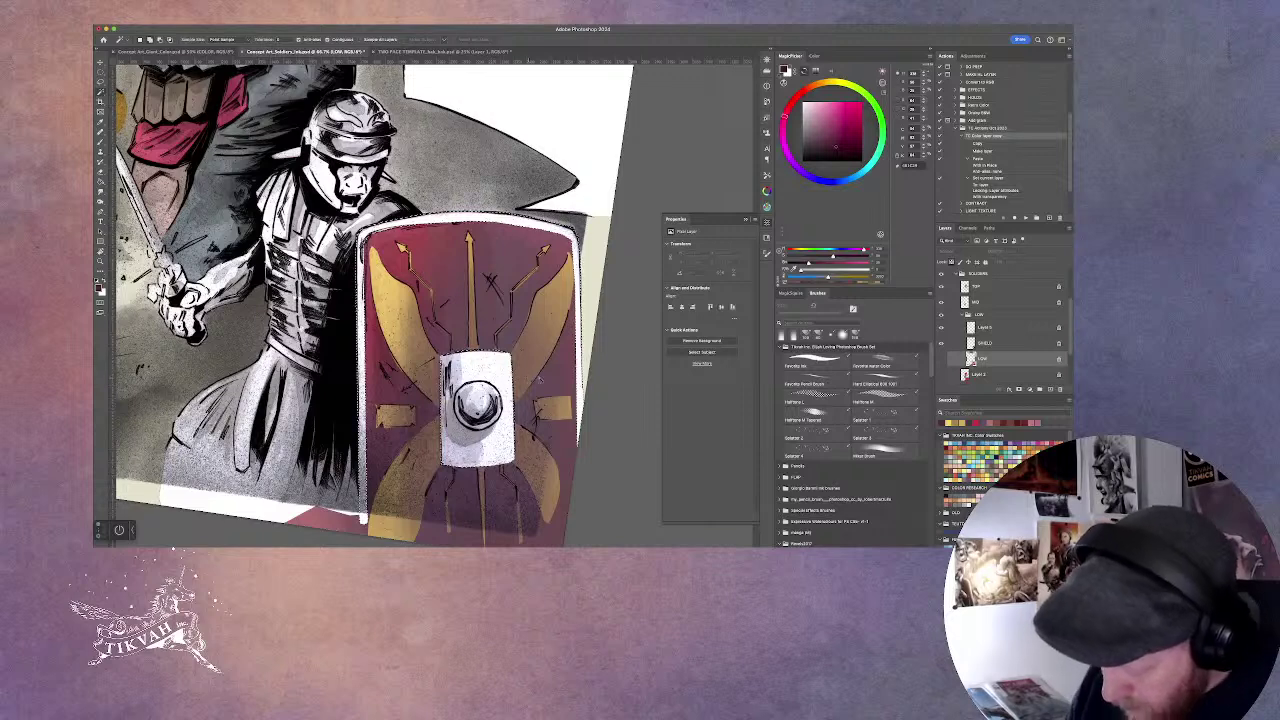
key(ctrl+j)
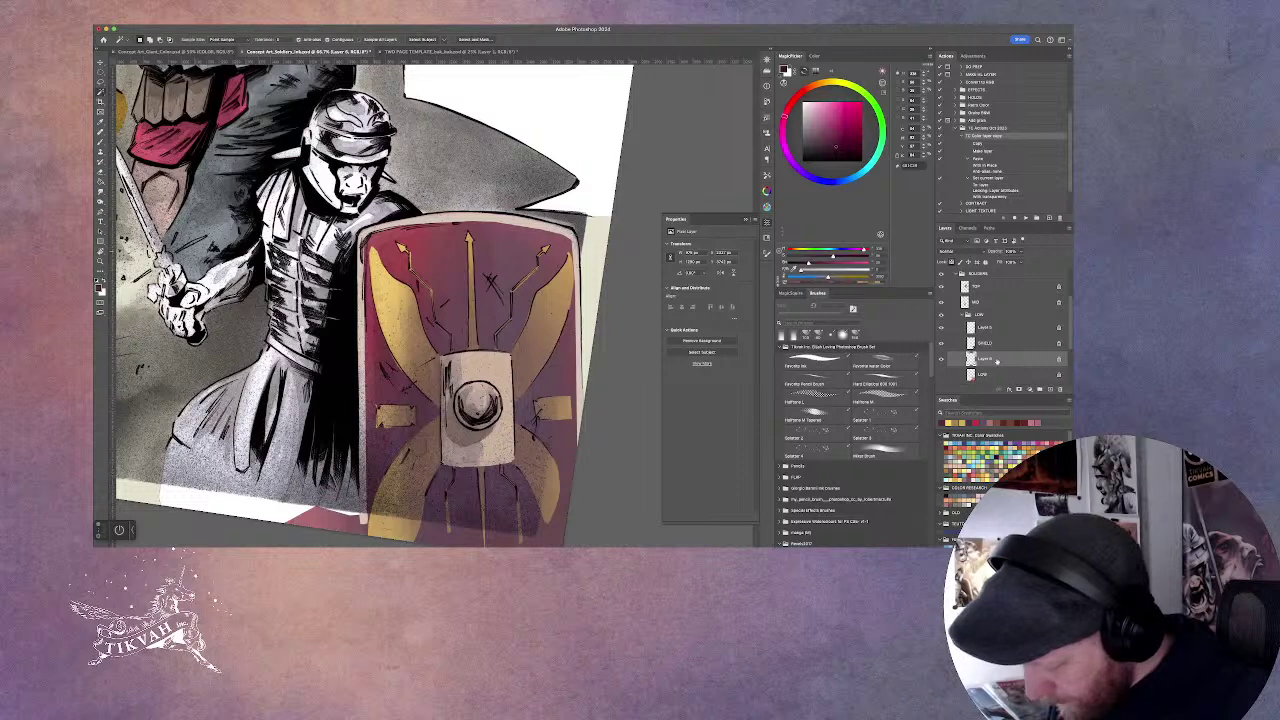
drag(604, 429, 610, 386)
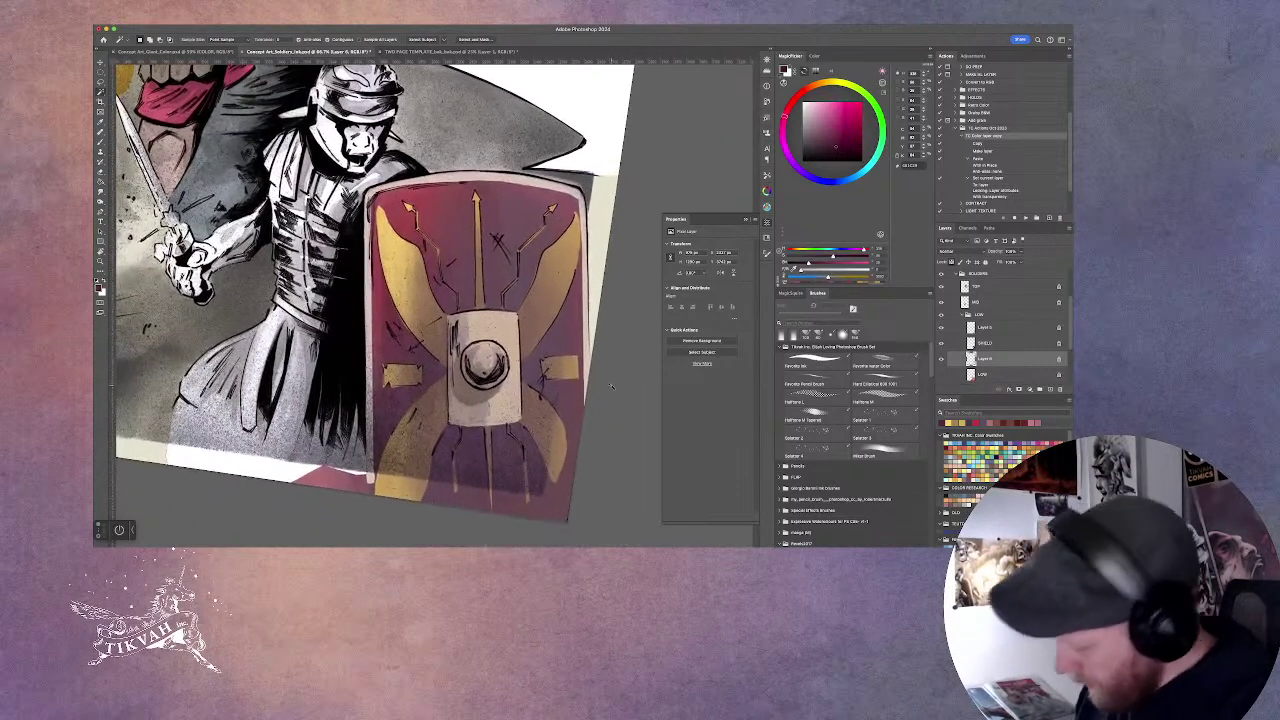
drag(1005, 344, 1004, 326)
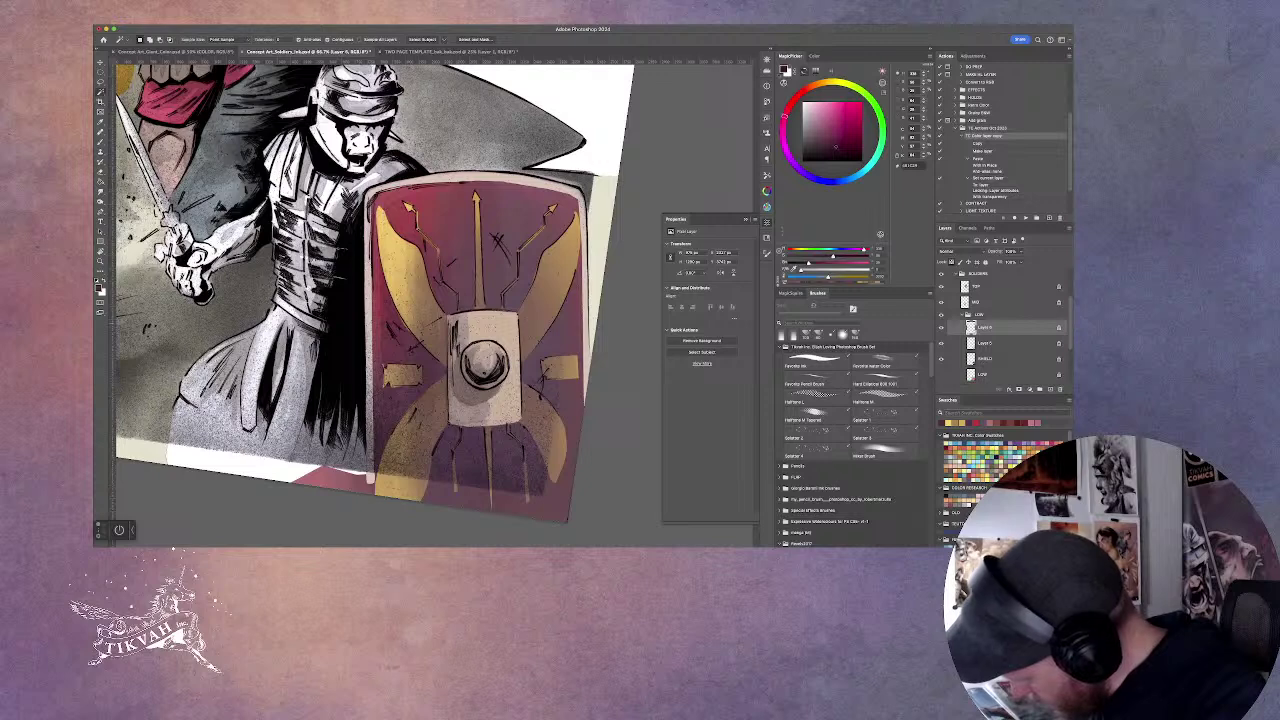
Choose a muted golden tan and paint it over the plate around the shield boss with the textured pencil brush.
key(x)
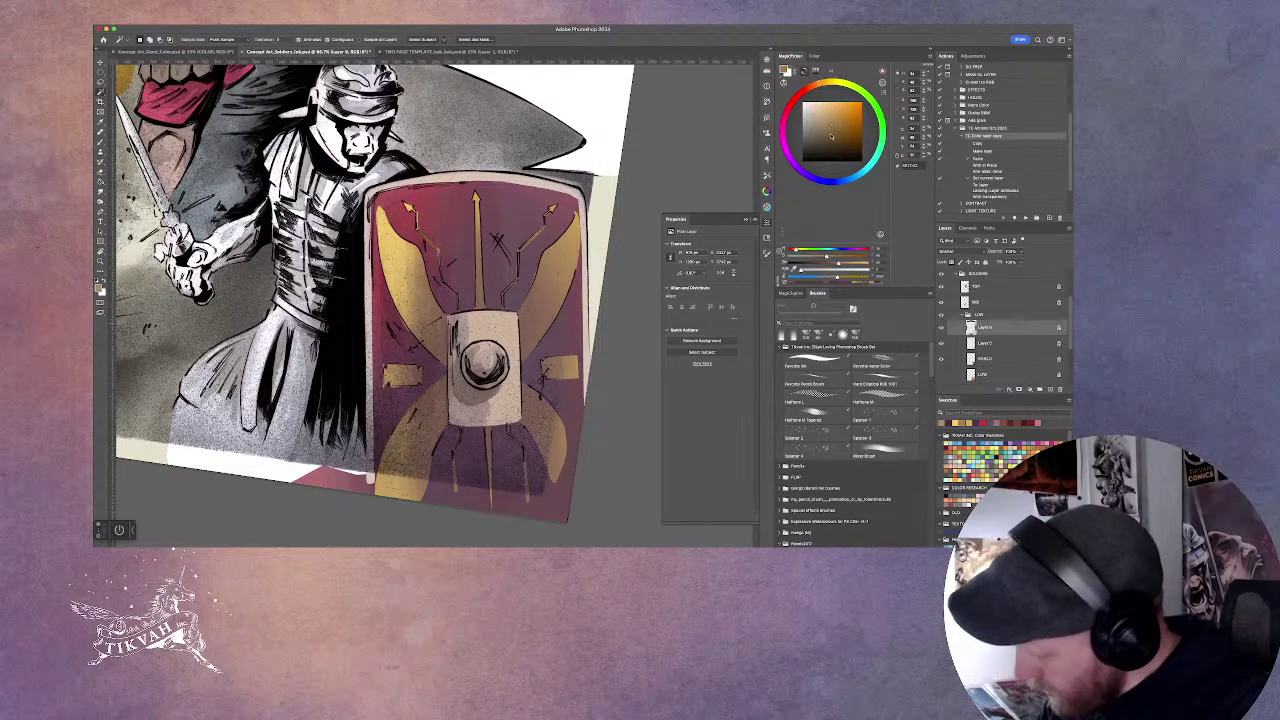
click(884, 453)
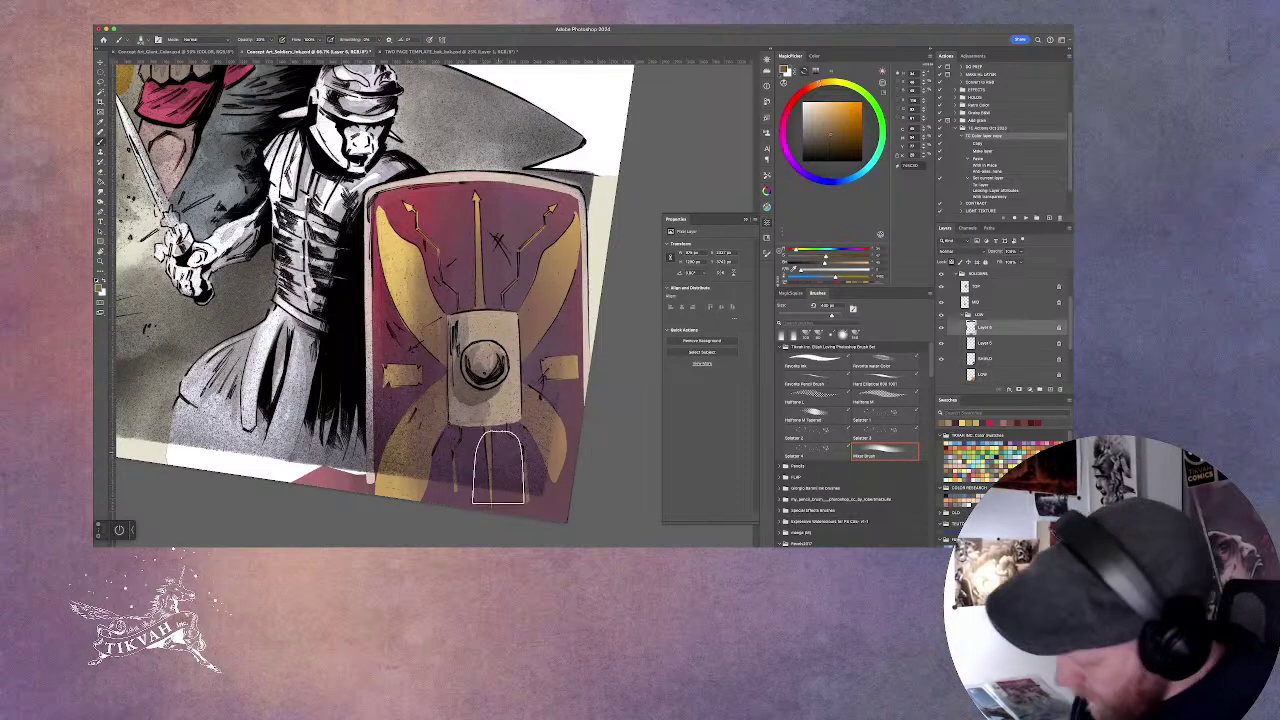
key(w)
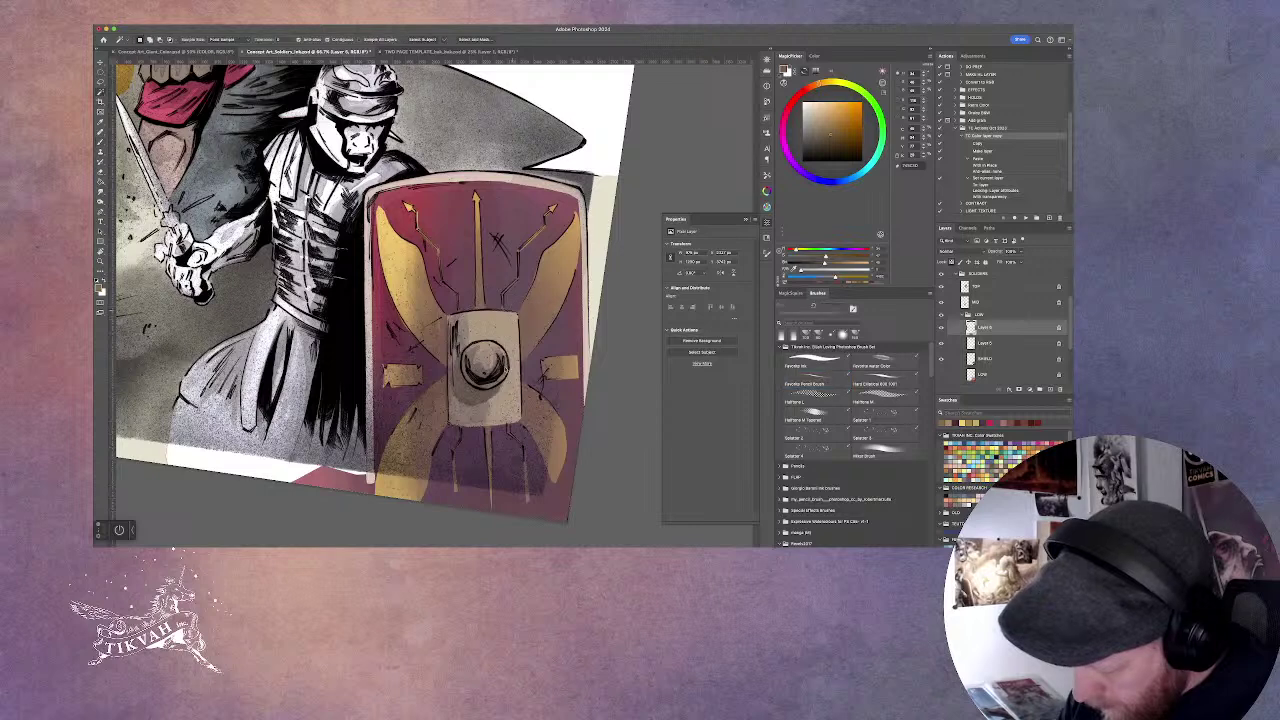
click(530, 352)
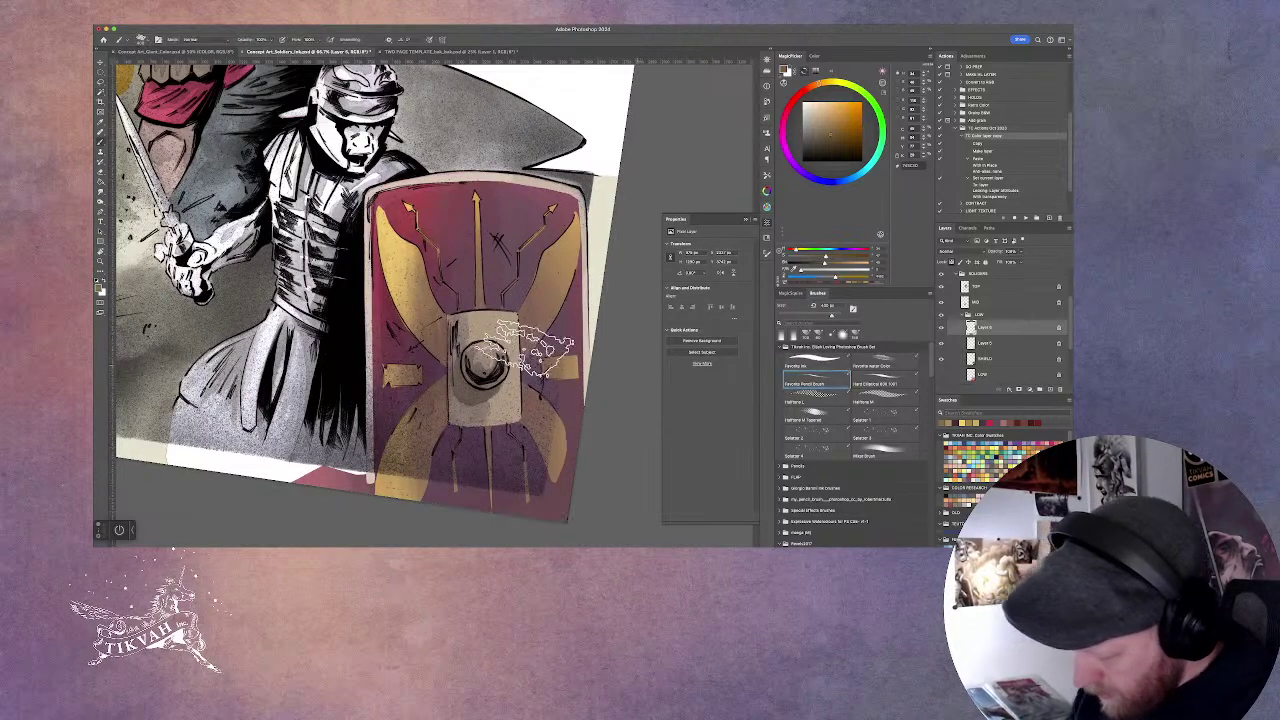
key(l)
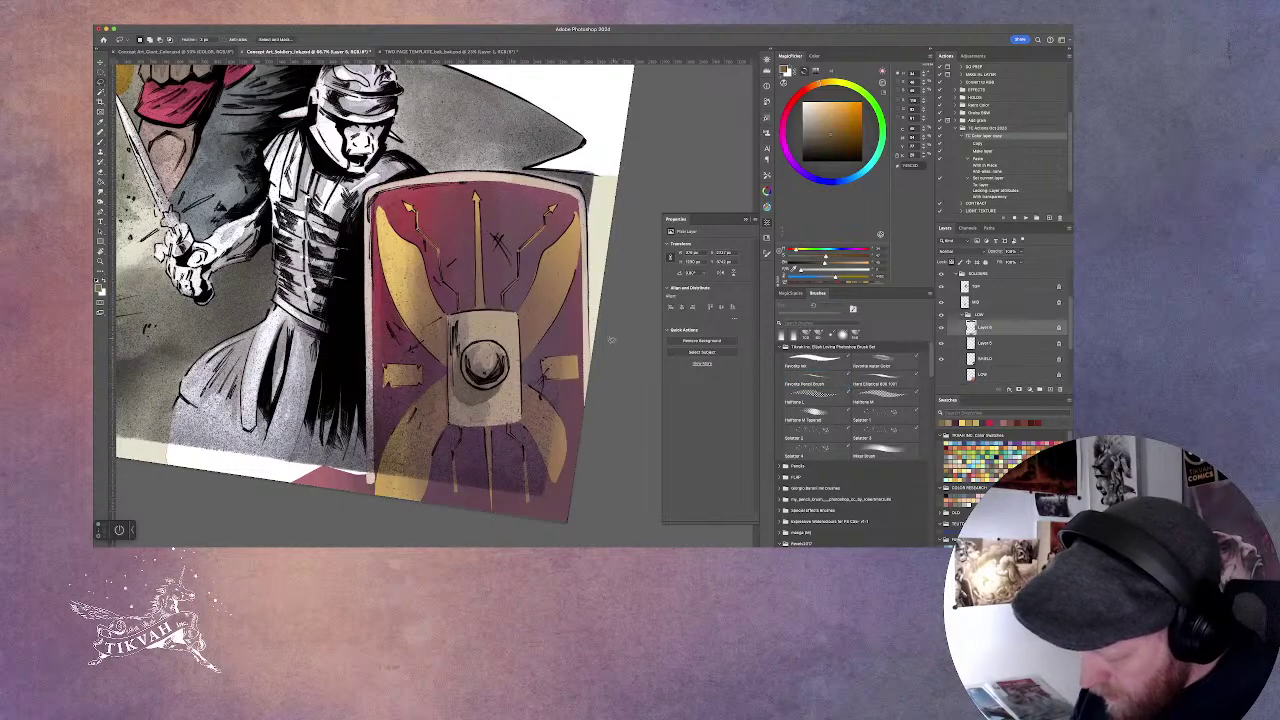
key(b)
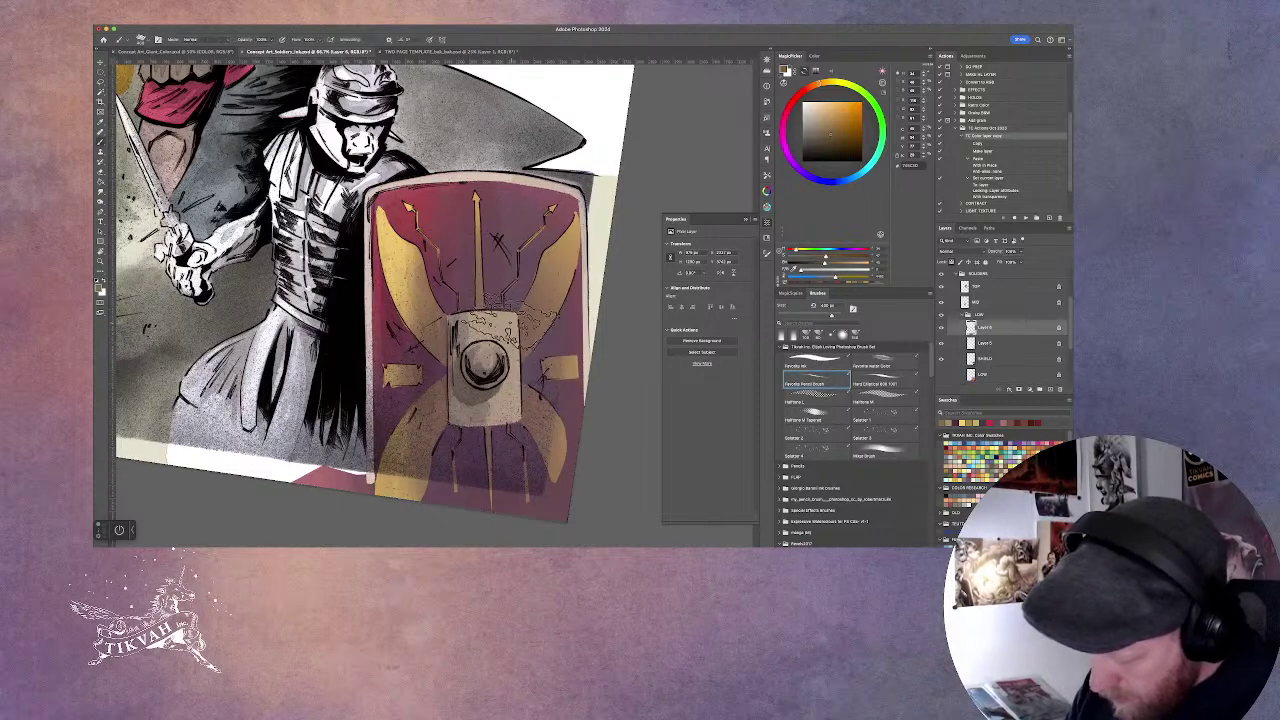
drag(500, 415, 505, 440)
mouse_move(507, 340)
mouse_down()
mouse_move(509, 393)
mouse_move(501, 325)
mouse_move(479, 448)
mouse_move(479, 380)
mouse_move(455, 315)
mouse_up()
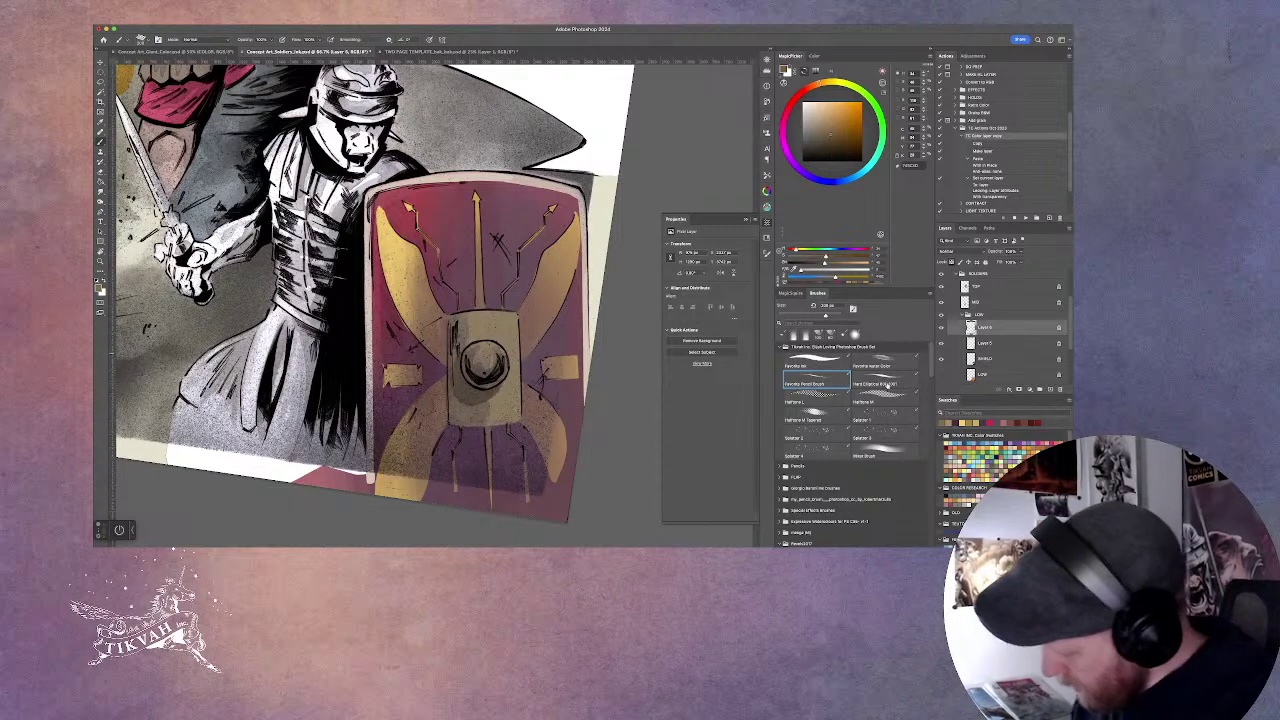
Brush the muted tan along the shield's top, right and left rim with the soft-edged brush.
click(896, 447)
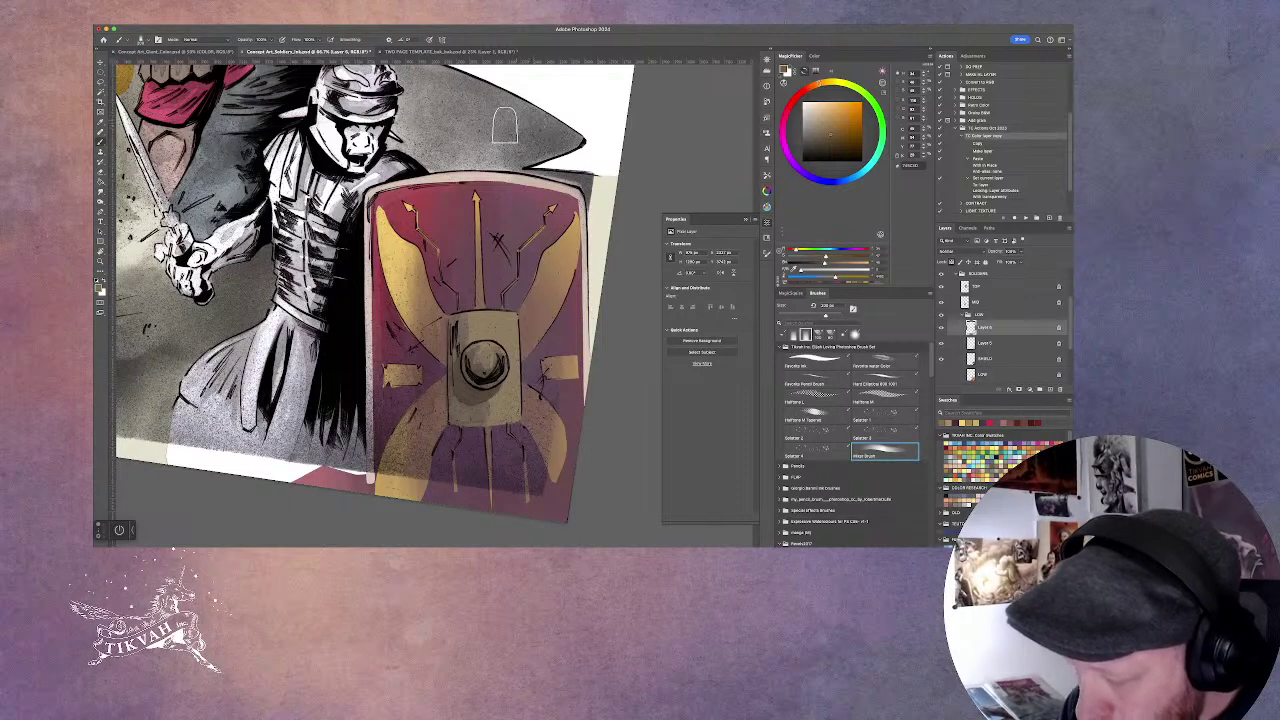
click(305, 37)
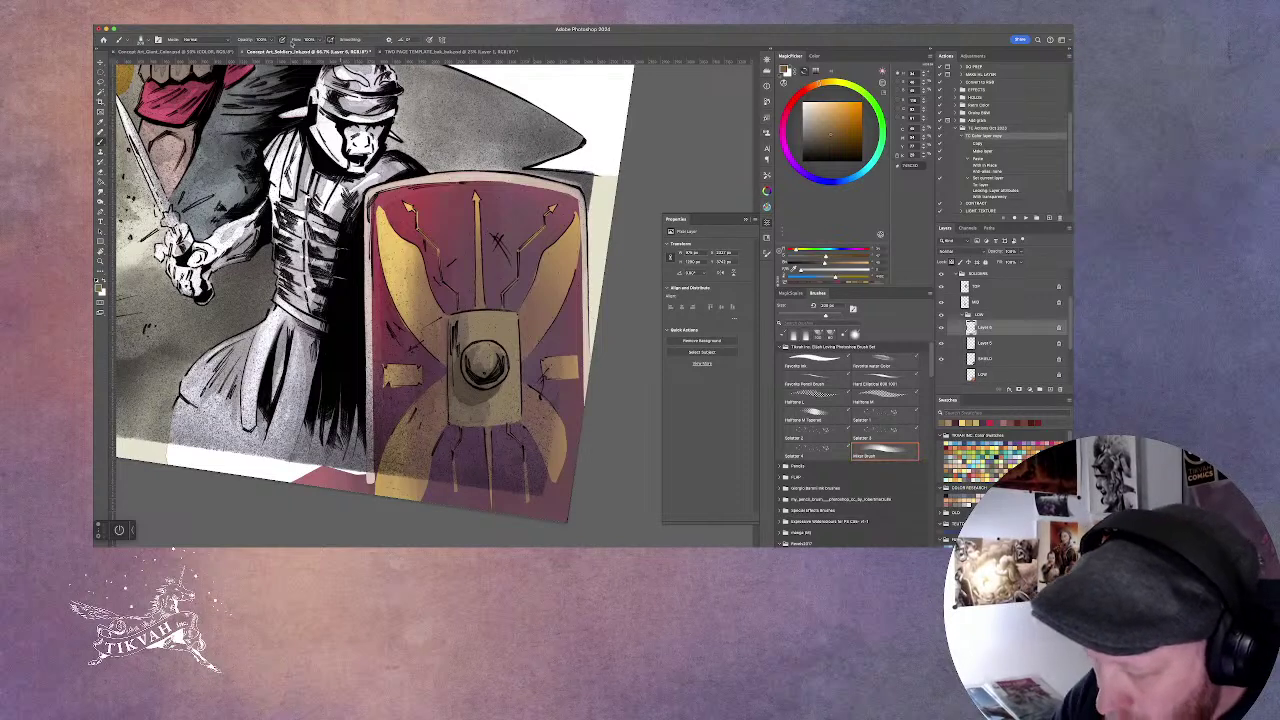
drag(584, 178, 587, 450)
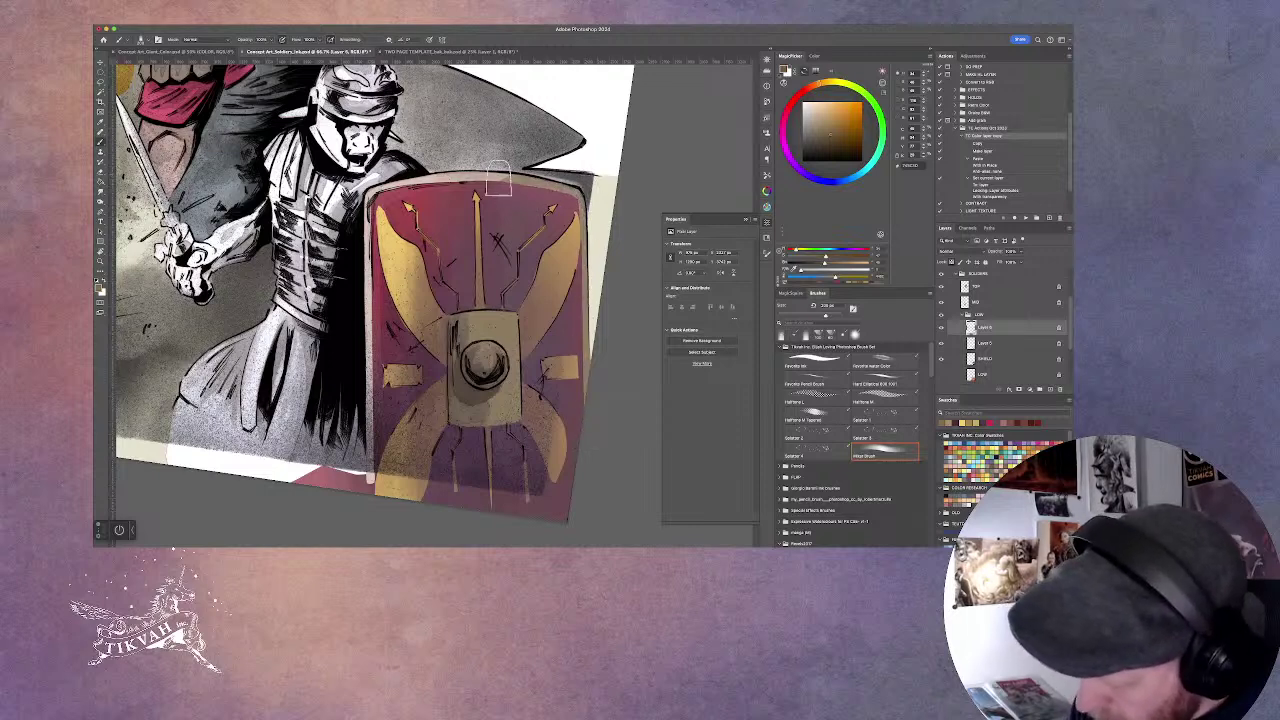
drag(388, 222, 368, 480)
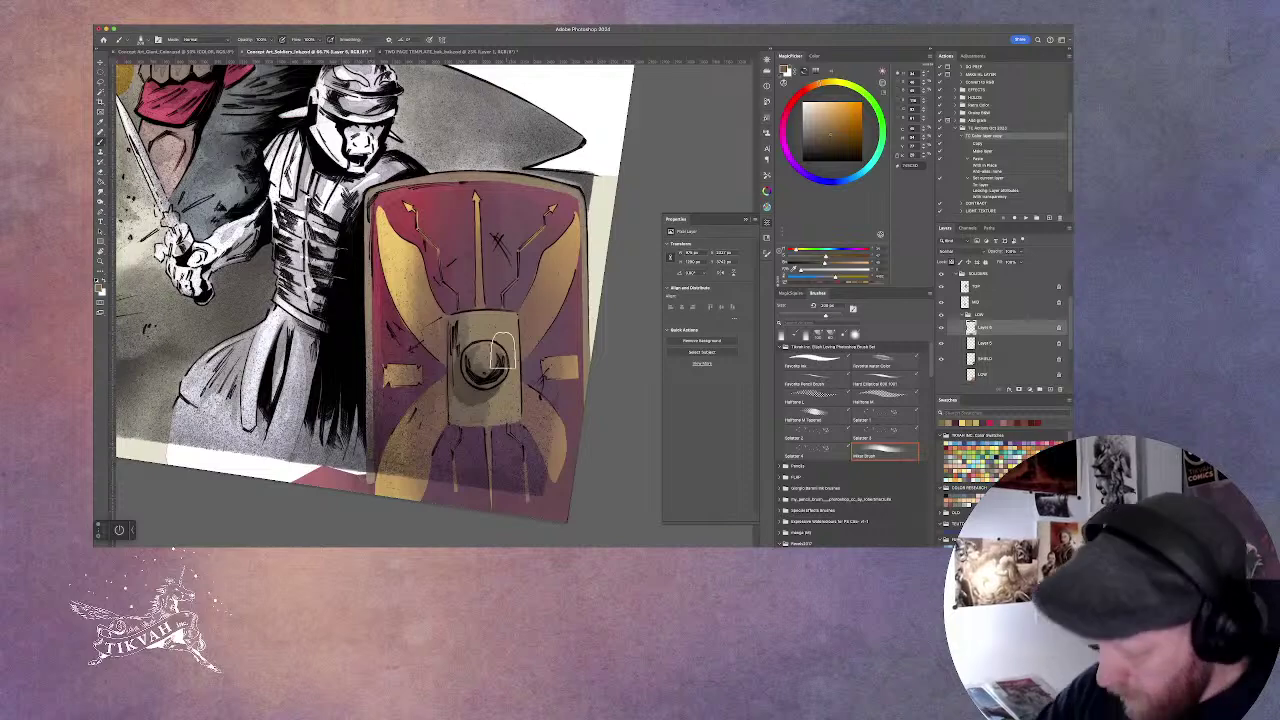
Pick a light yellow, lasso along the shield's left rim, and brush a highlight inside the selection.
key(r)
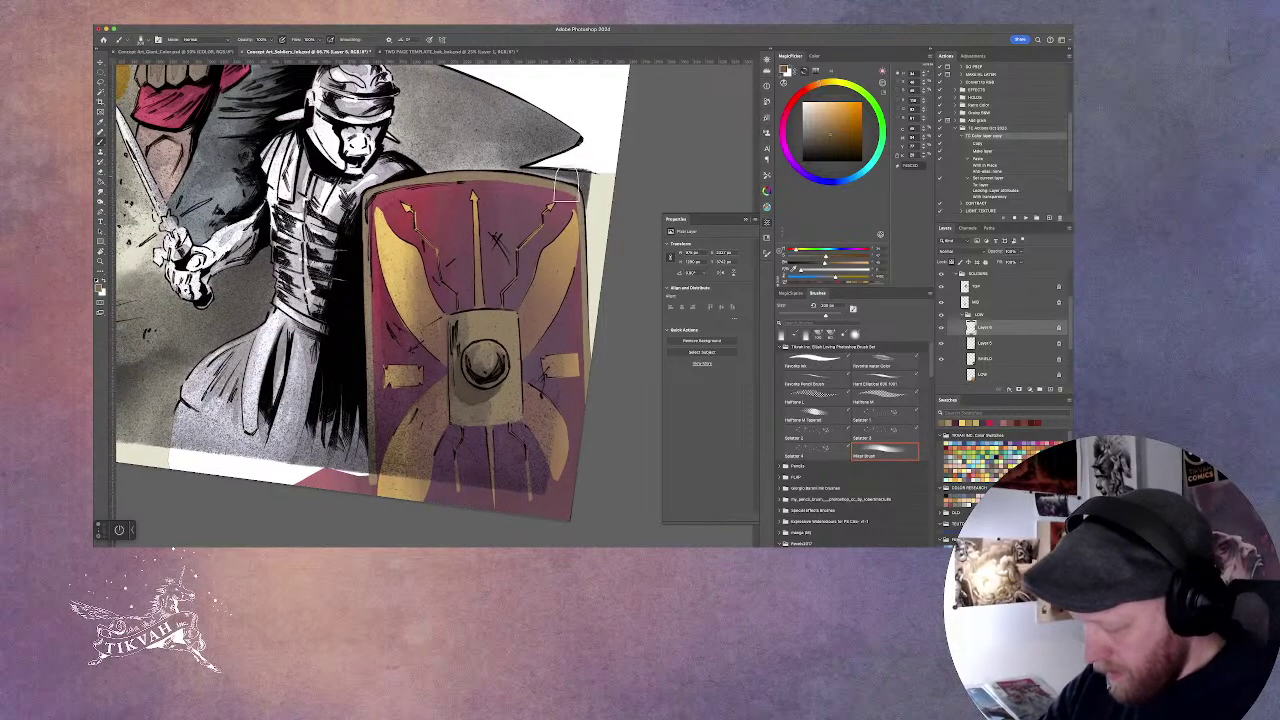
mouse_move(594, 449)
mouse_down()
mouse_move(509, 499)
mouse_move(563, 443)
mouse_move(584, 443)
mouse_up()
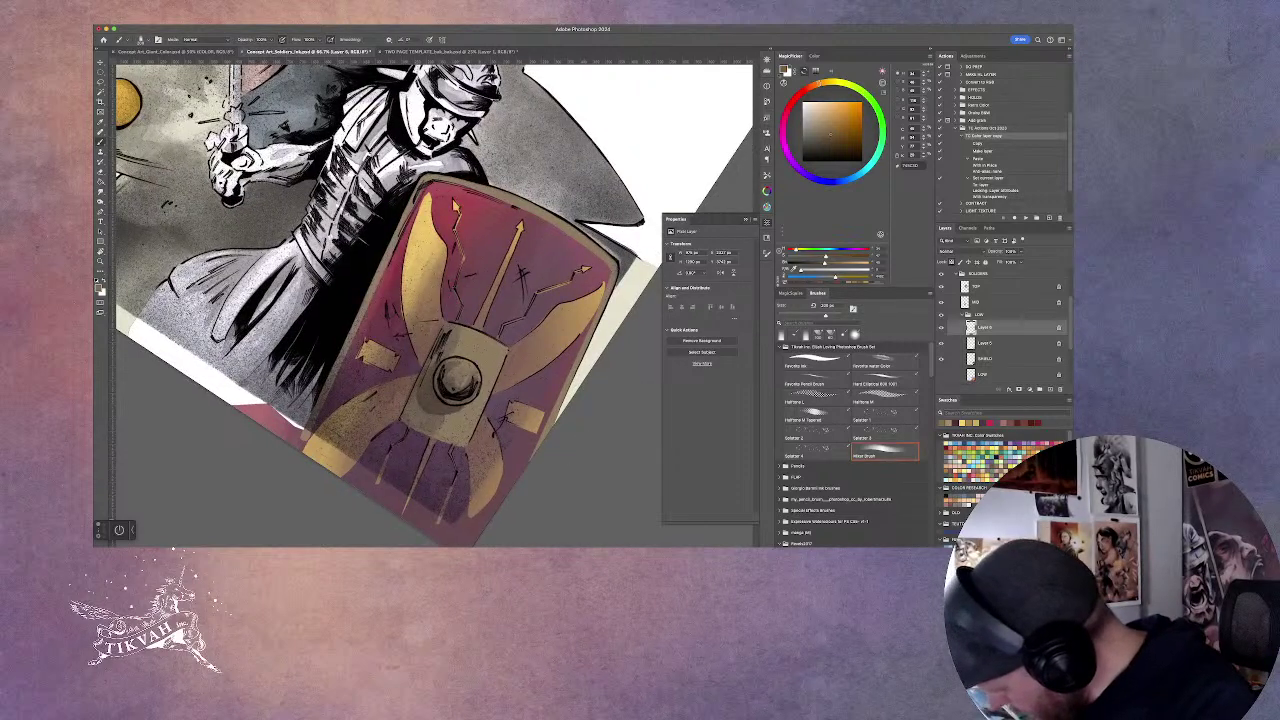
key(r)
drag(608, 428, 590, 380)
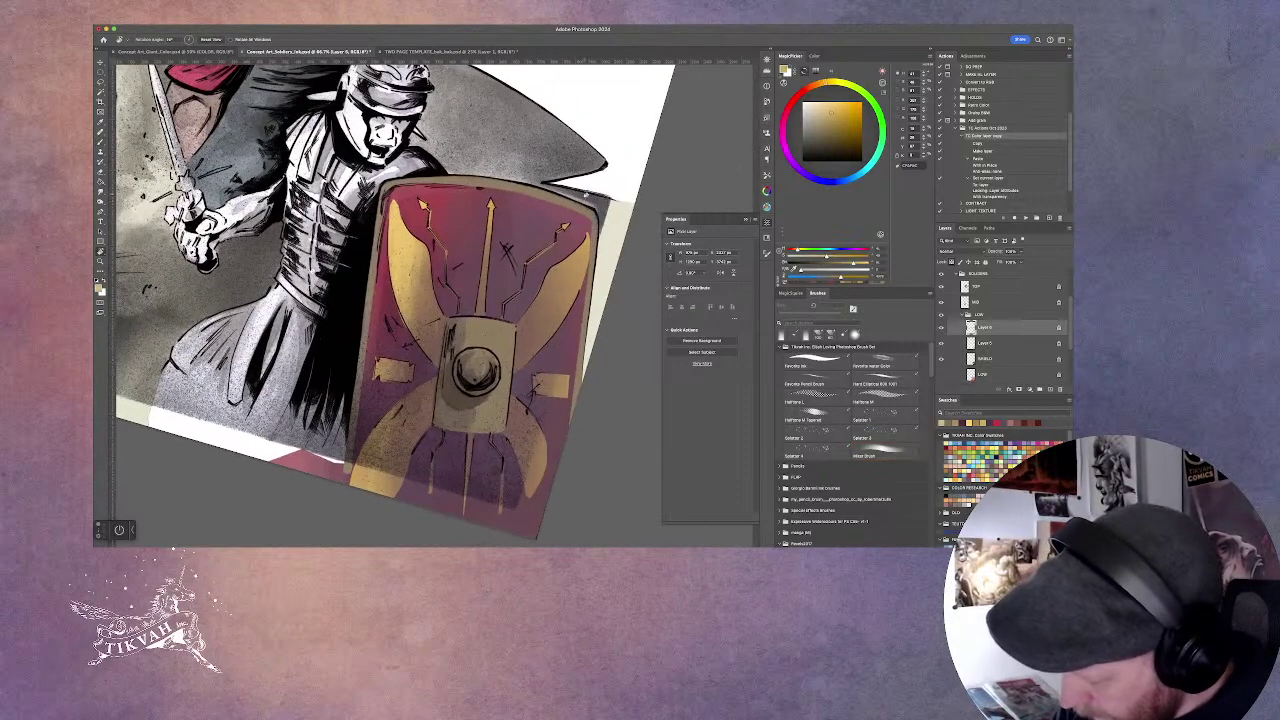
drag(588, 335, 532, 495)
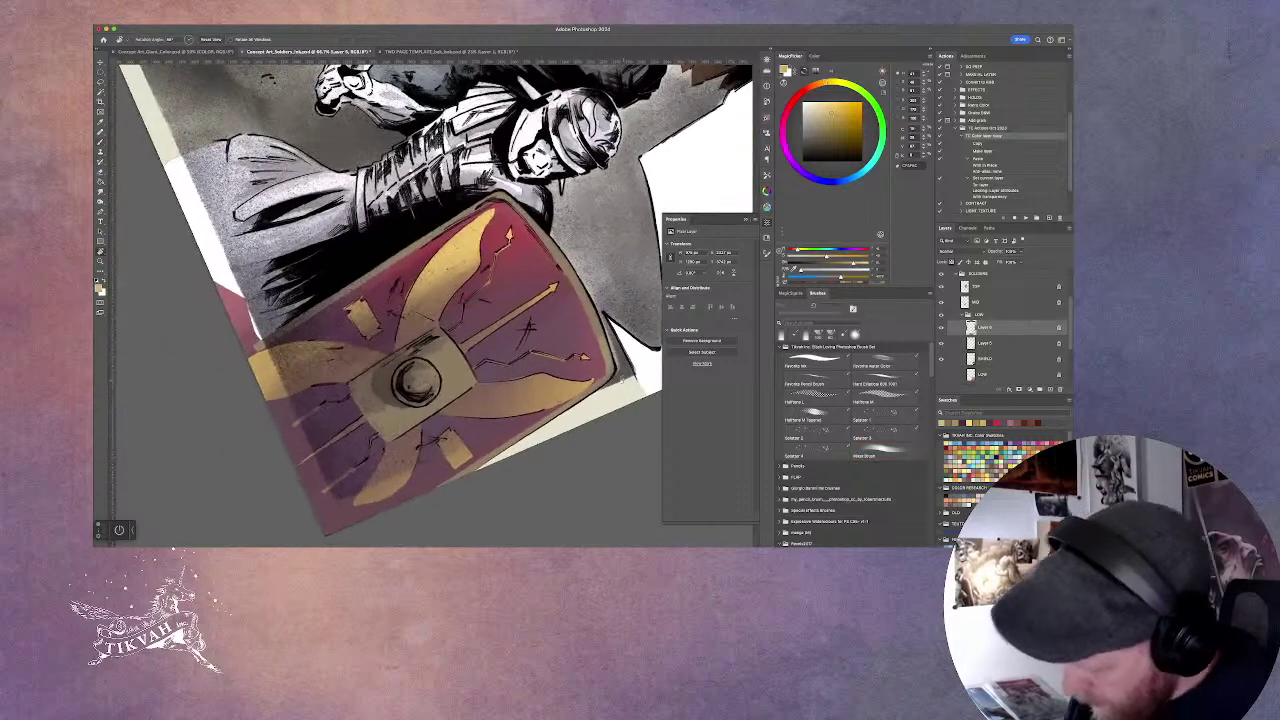
key(l)
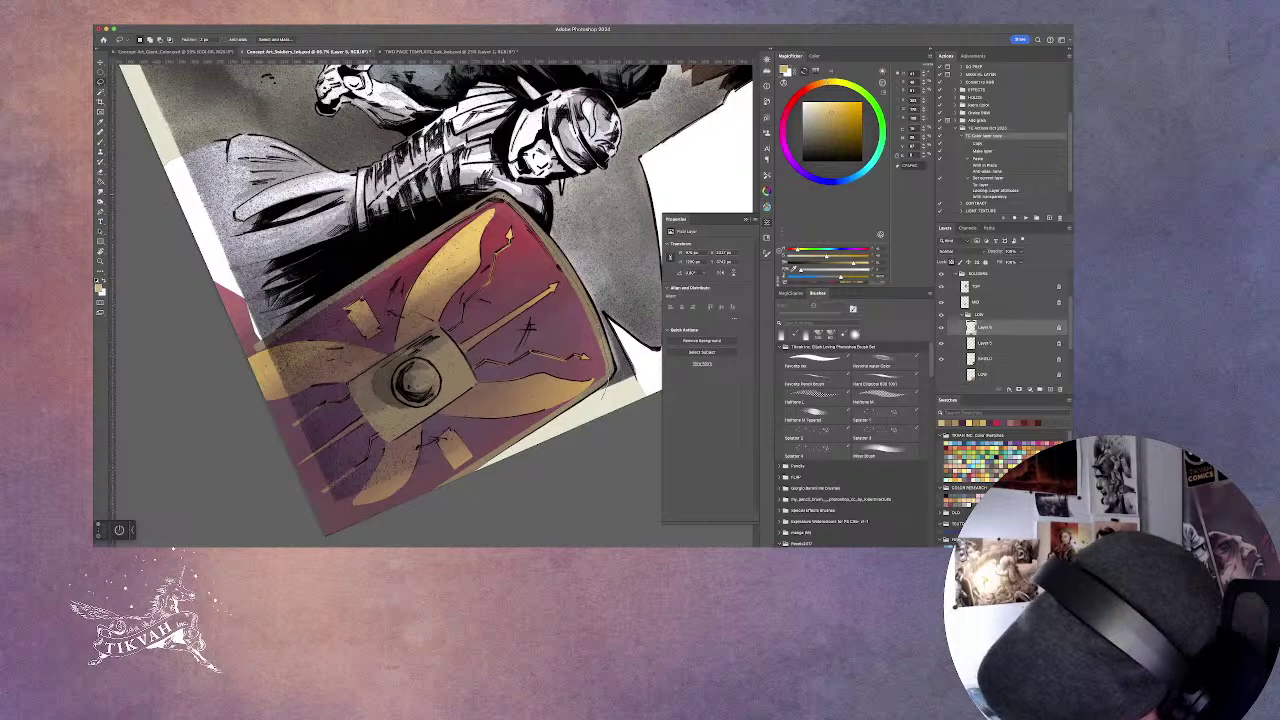
mouse_move(604, 412)
mouse_down()
mouse_move(560, 230)
mouse_move(578, 300)
mouse_move(593, 534)
mouse_move(640, 420)
mouse_move(625, 368)
mouse_up()
key(r)
key(l)
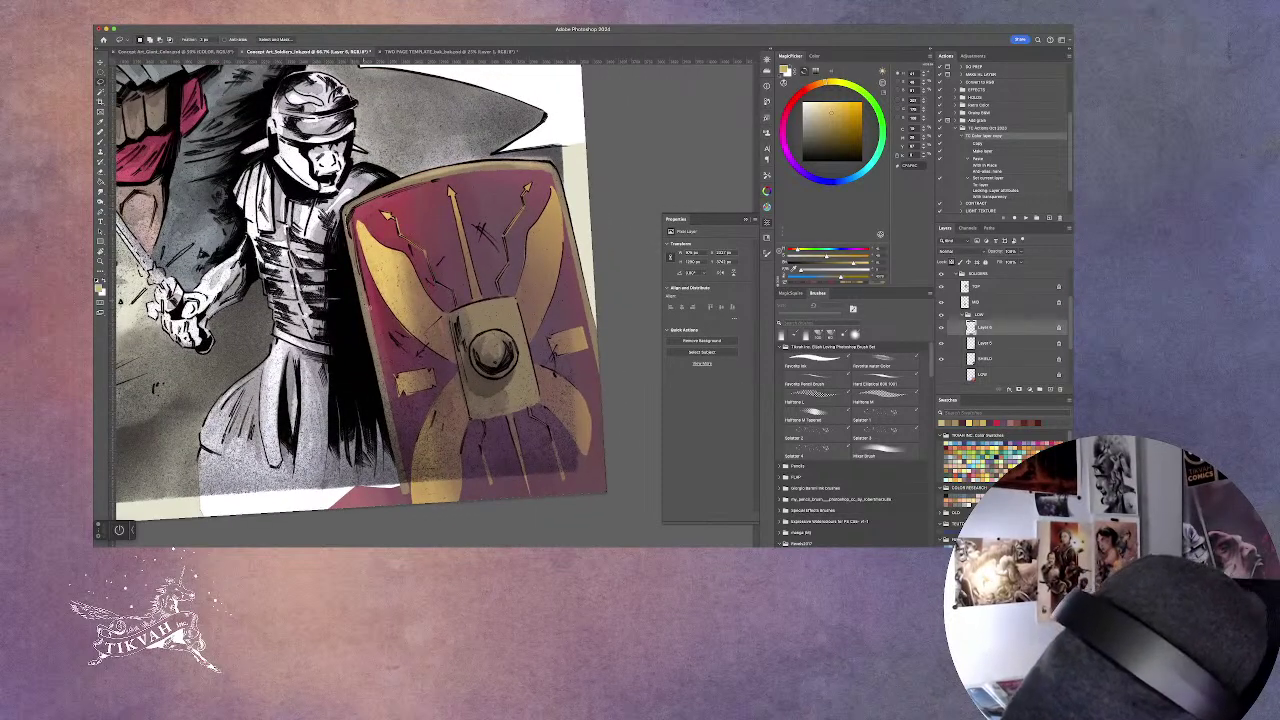
mouse_move(390, 432)
mouse_down()
mouse_move(336, 215)
mouse_move(342, 190)
mouse_up()
key(b)
drag(358, 250, 355, 300)
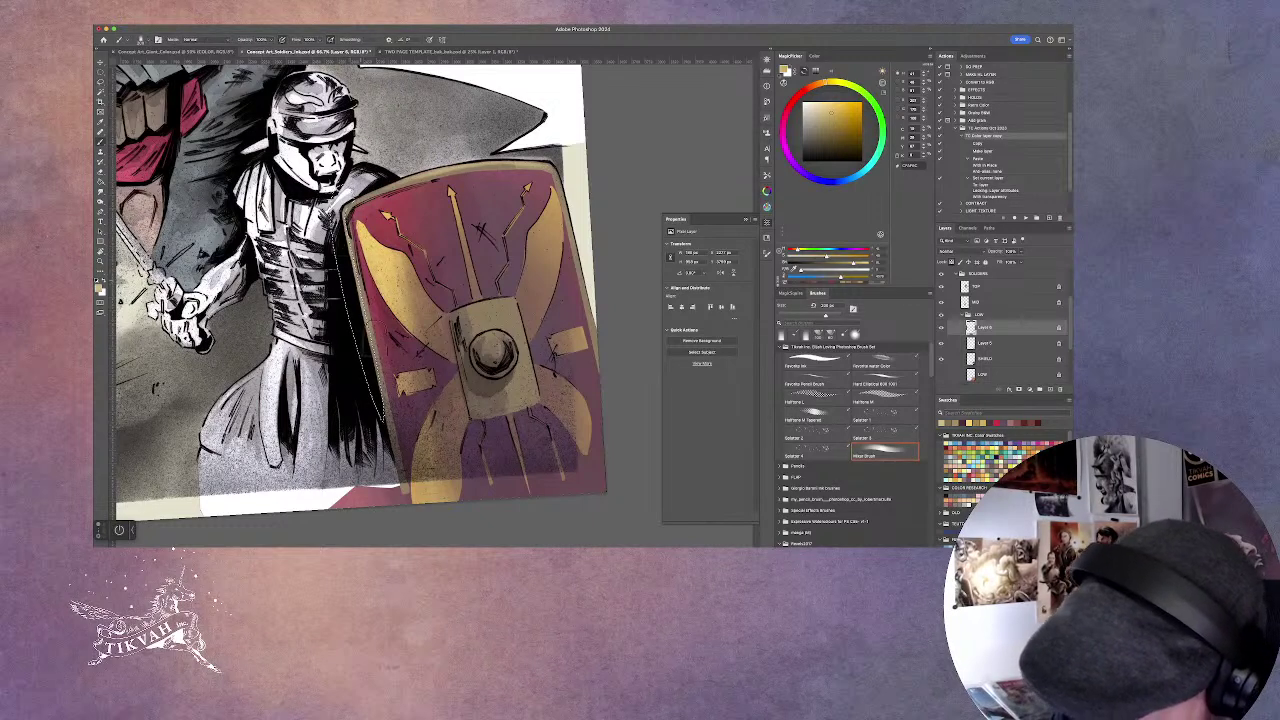
drag(366, 245, 352, 272)
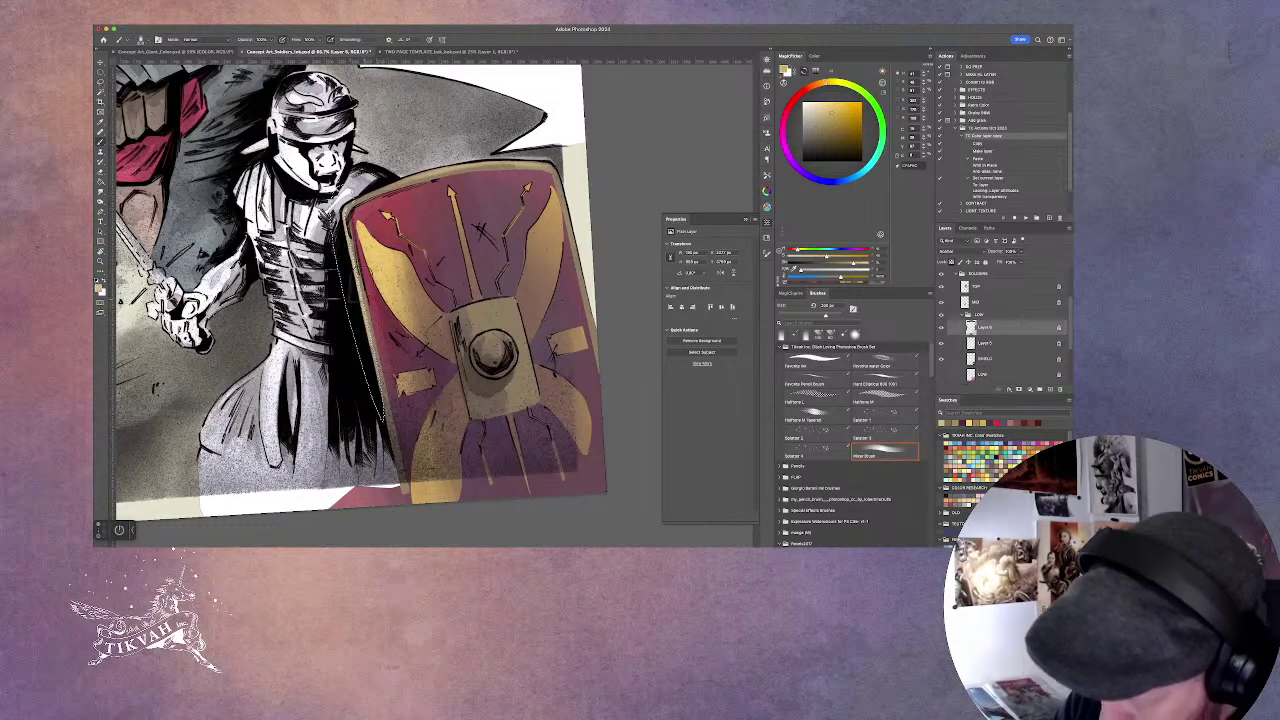
Lasso along the shield's top and right rim and brush a light yellow highlight inside the selection with the soft-edged brush.
scroll(590, 290, down, 3)
key(r)
drag(590, 290, 423, 109)
scroll(402, 110, up, 2)
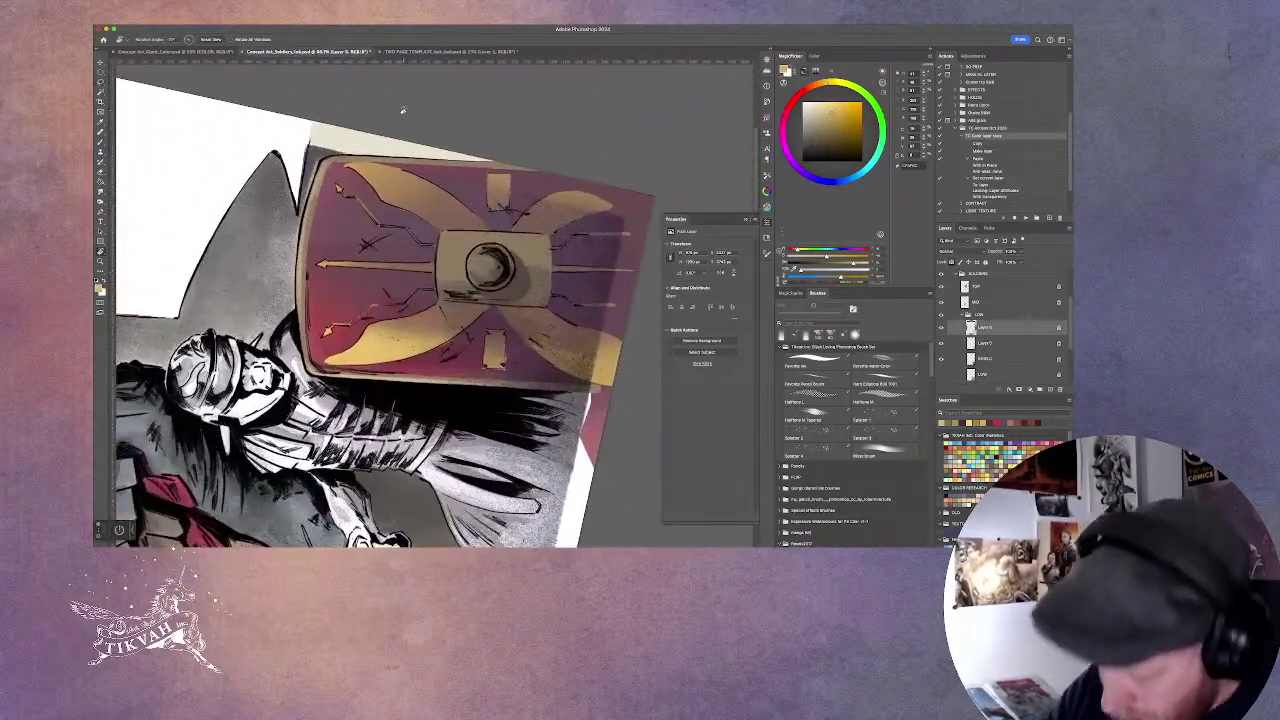
key(b)
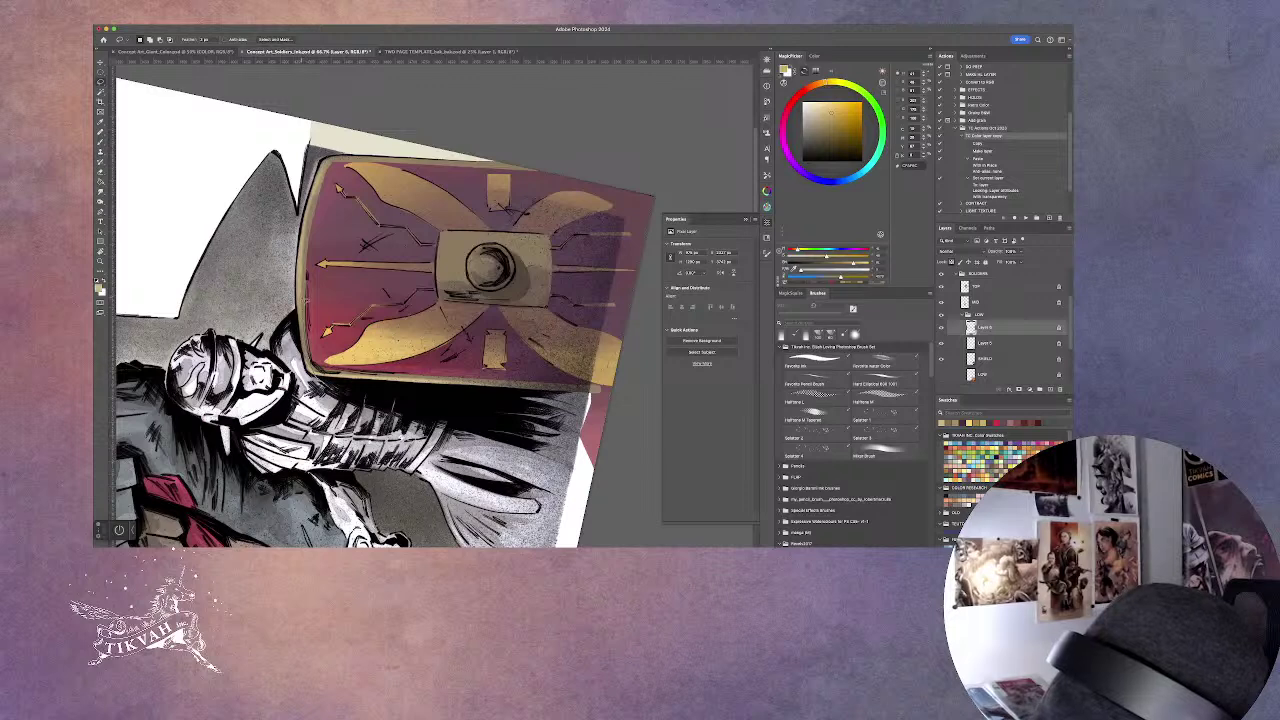
key(r)
drag(307, 350, 312, 290)
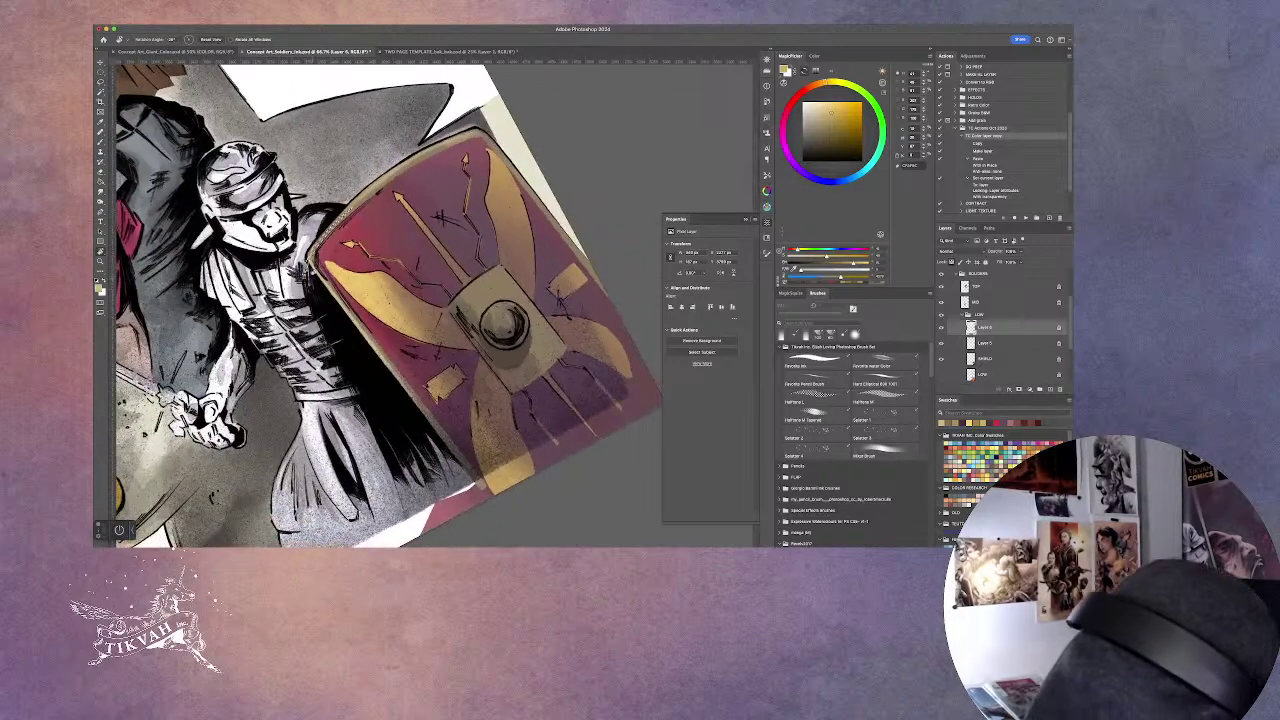
key(b)
key(r)
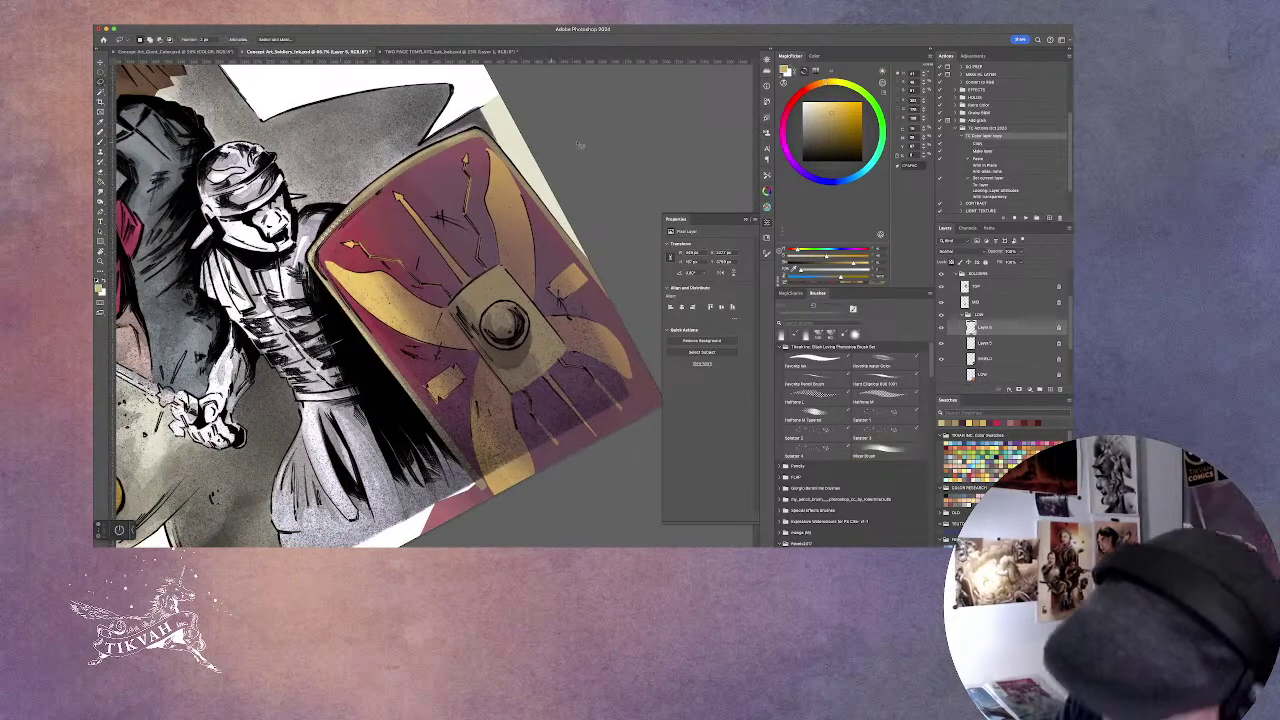
mouse_move(613, 102)
mouse_down()
mouse_move(633, 180)
mouse_move(611, 284)
mouse_move(620, 240)
mouse_move(608, 267)
mouse_up()
key(b)
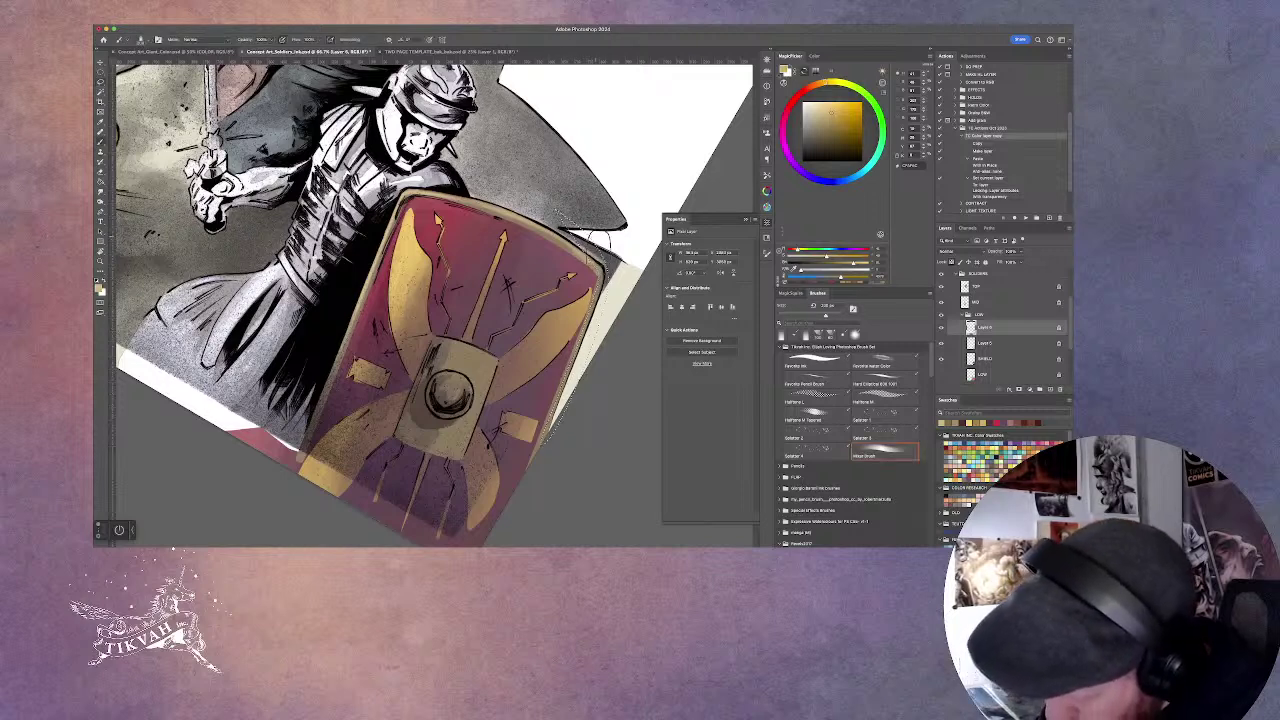
key(b)
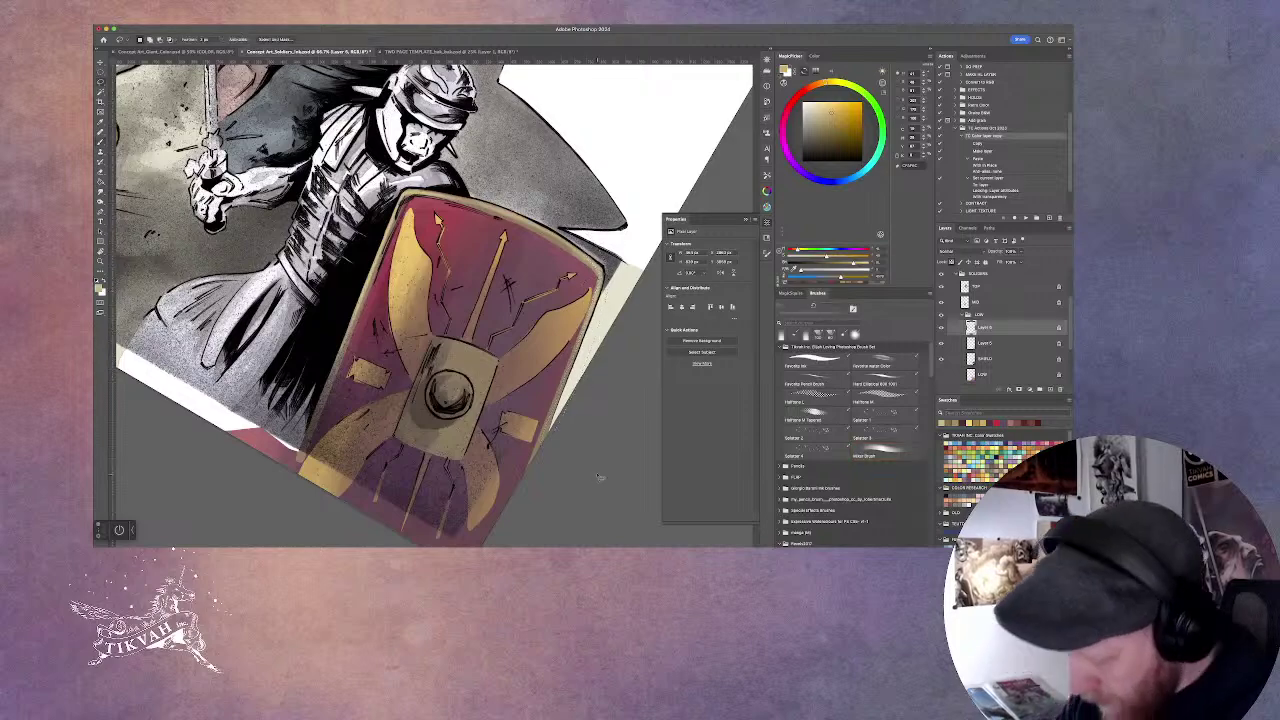
Lasso the inner edge of the shield's right rim and brush light yellow inside the selection.
key(ctrl+minus)
key(ctrl+minus)
key(ctrl+plus)
key(ctrl+plus)
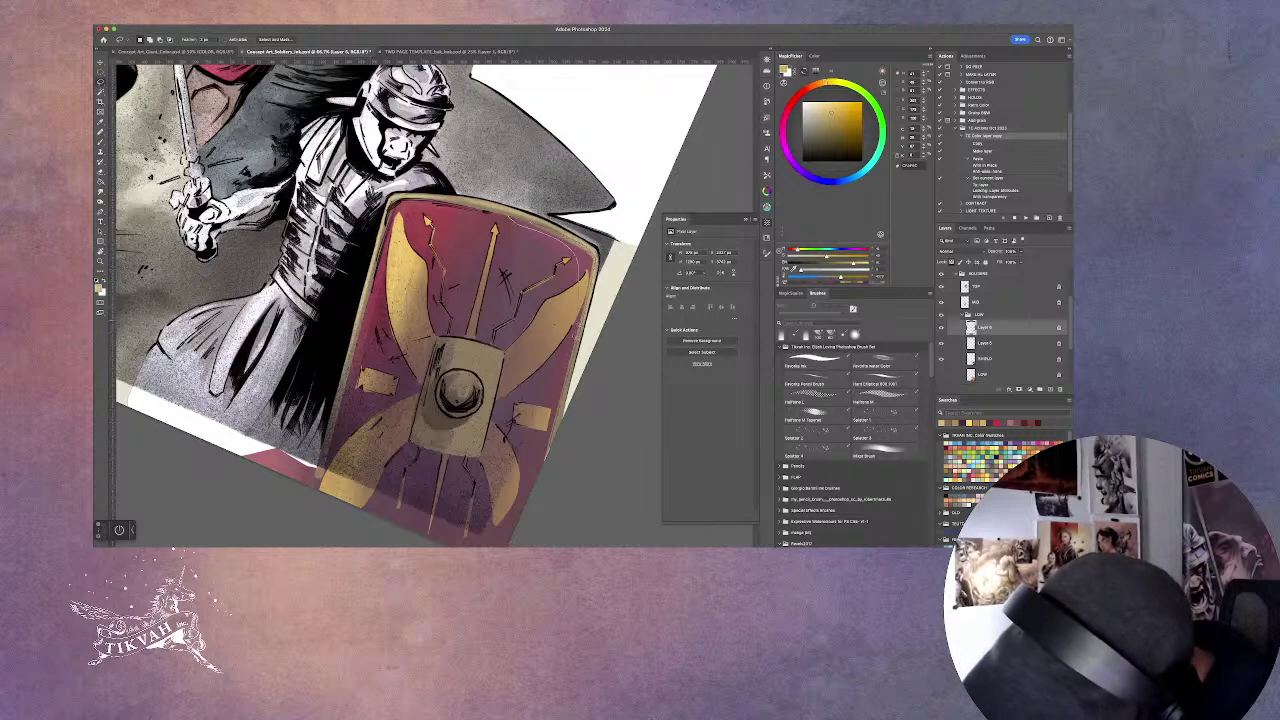
key(b)
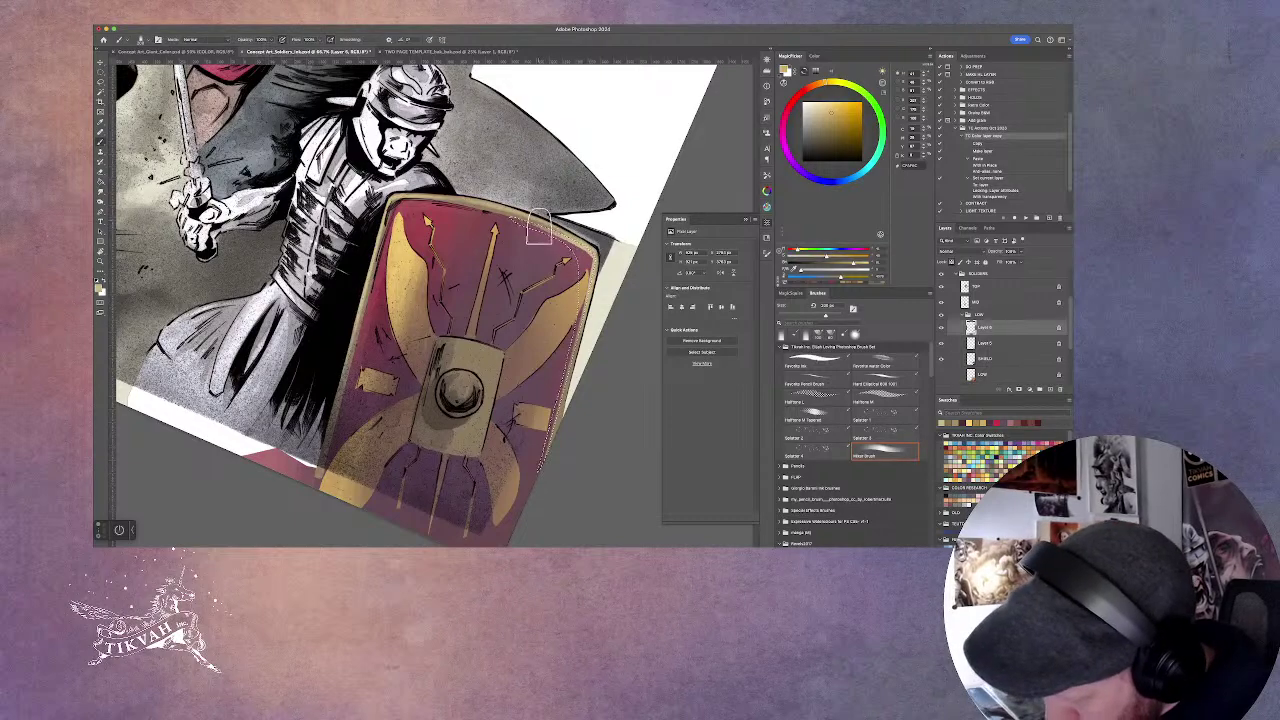
Pick a brown and brush shading inside lassoed selections along the outer right rim and the left rim of the shield.
key(r)
drag(548, 455, 578, 370)
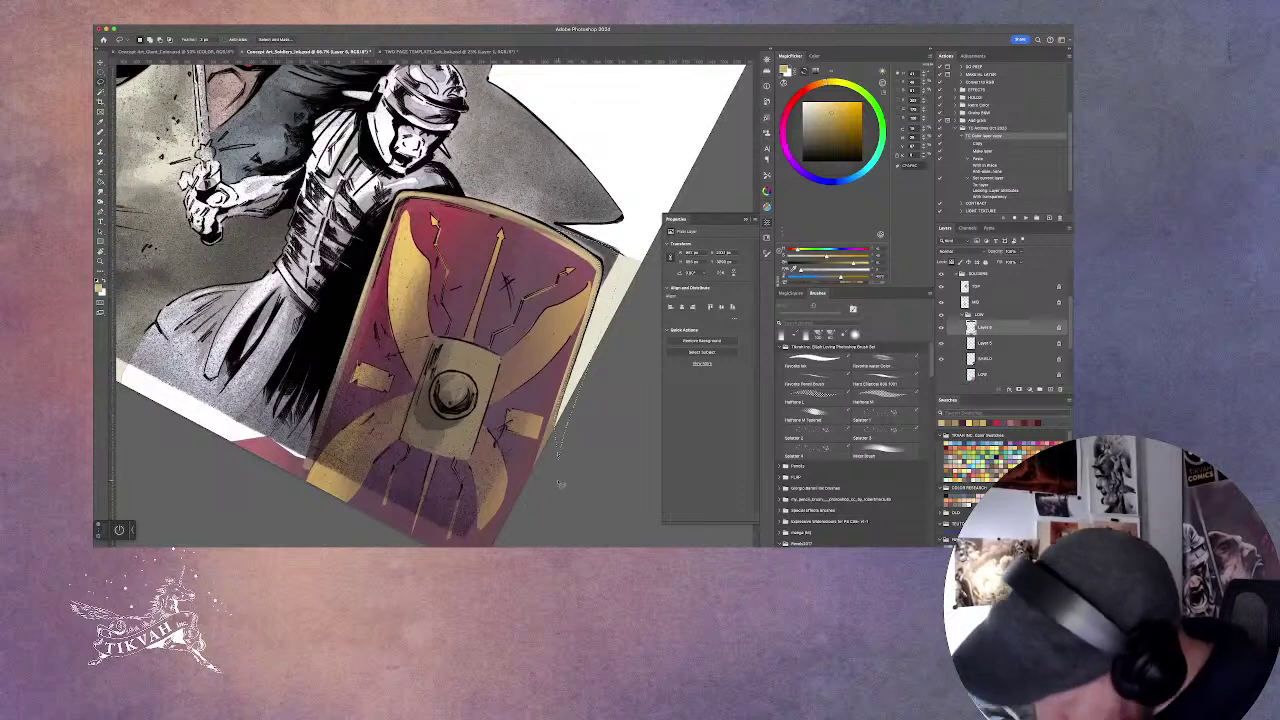
click(884, 452)
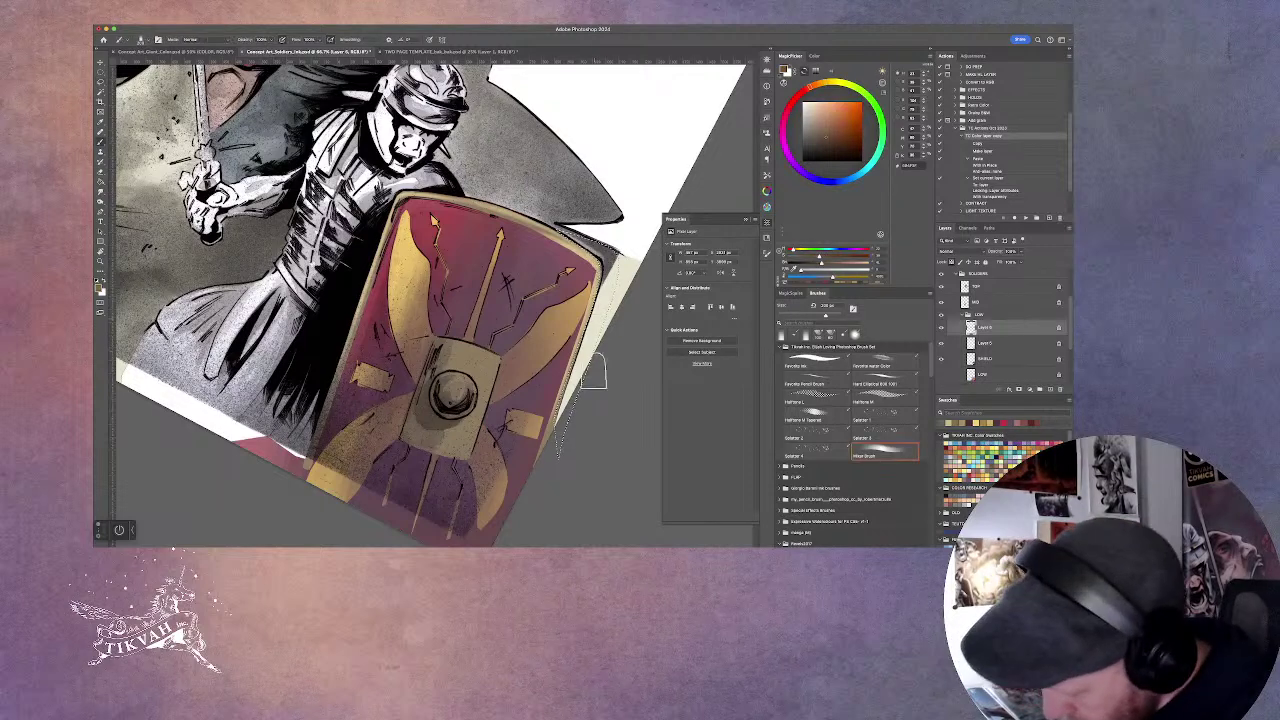
key(l)
key(r)
drag(597, 481, 370, 219)
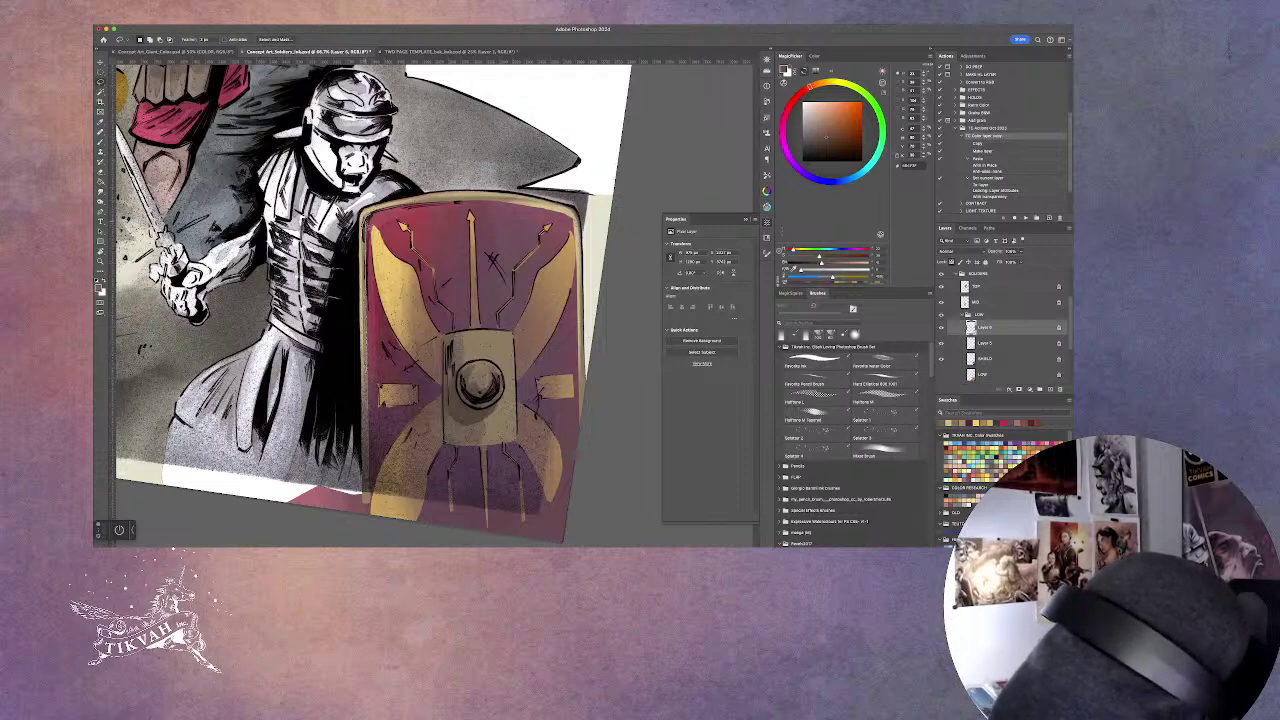
key(b)
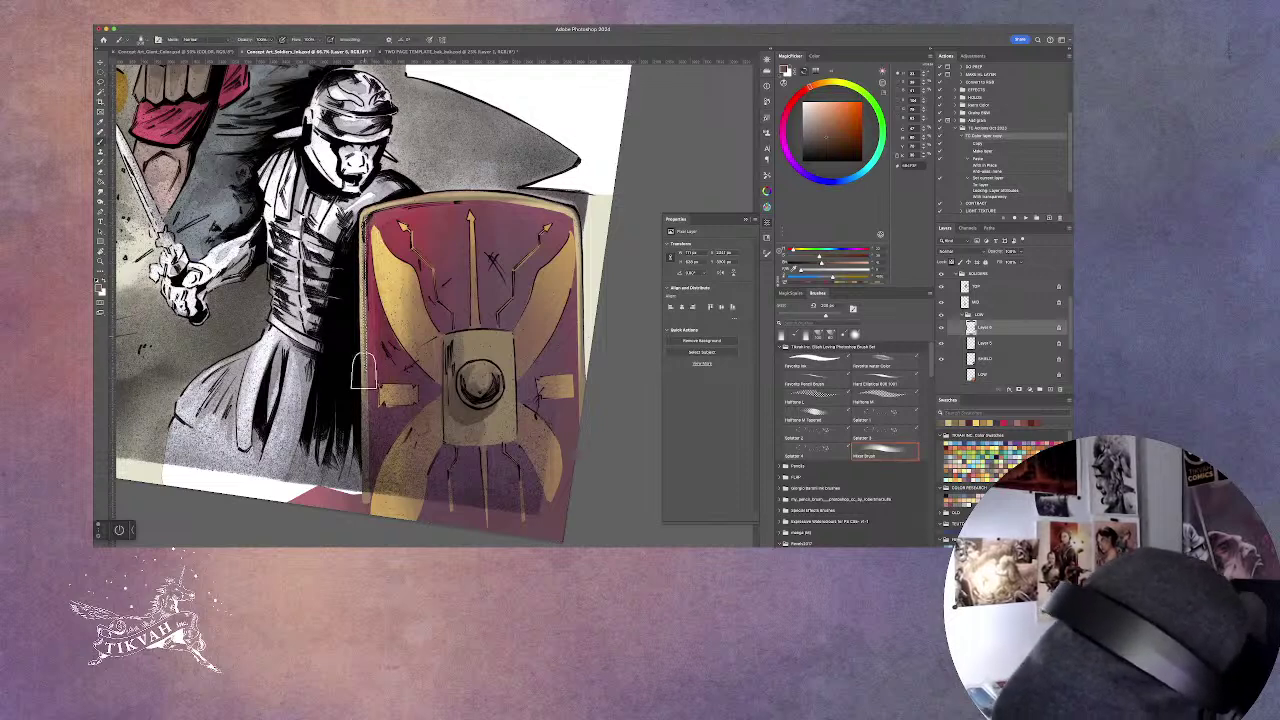
Lasso the round shield boss, pick a golden yellow, and brush a highlight onto its upper part.
key(l)
key(ctrl+minus)
key(ctrl+minus)
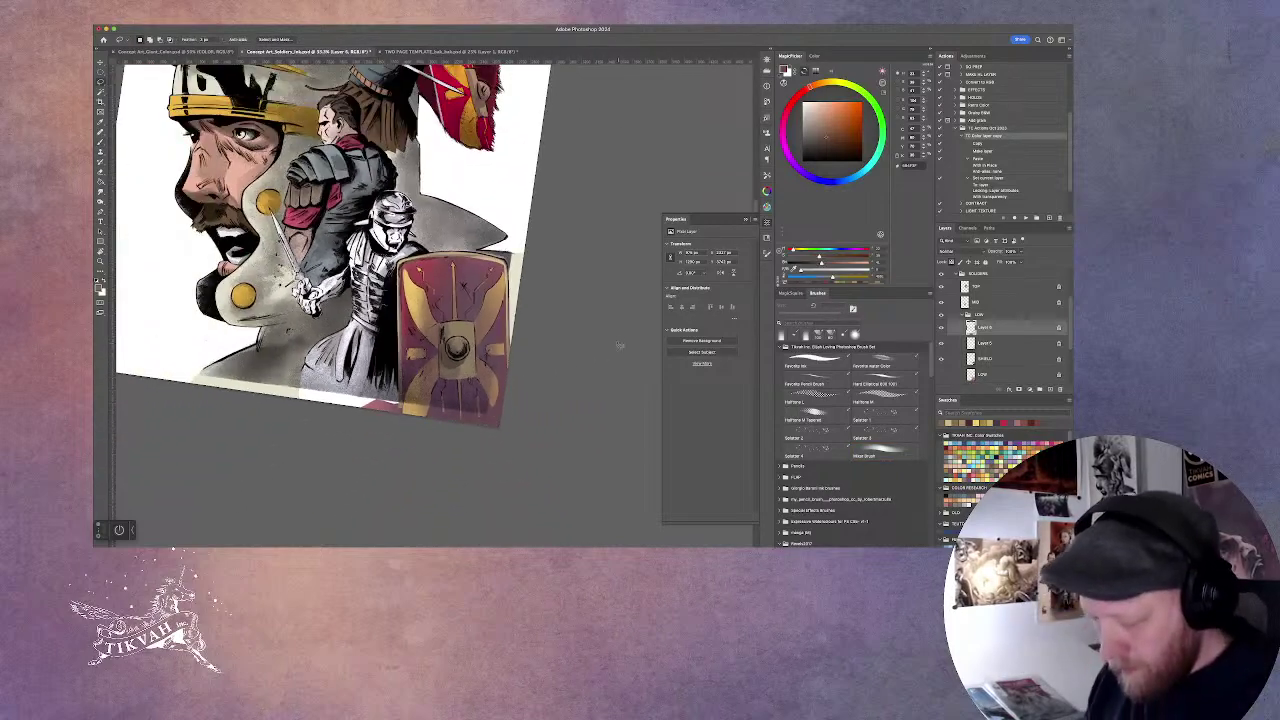
key(ctrl+plus)
key(r)
mouse_move(596, 350)
mouse_down()
mouse_move(531, 471)
mouse_move(600, 328)
mouse_up()
key(ctrl+plus)
key(l)
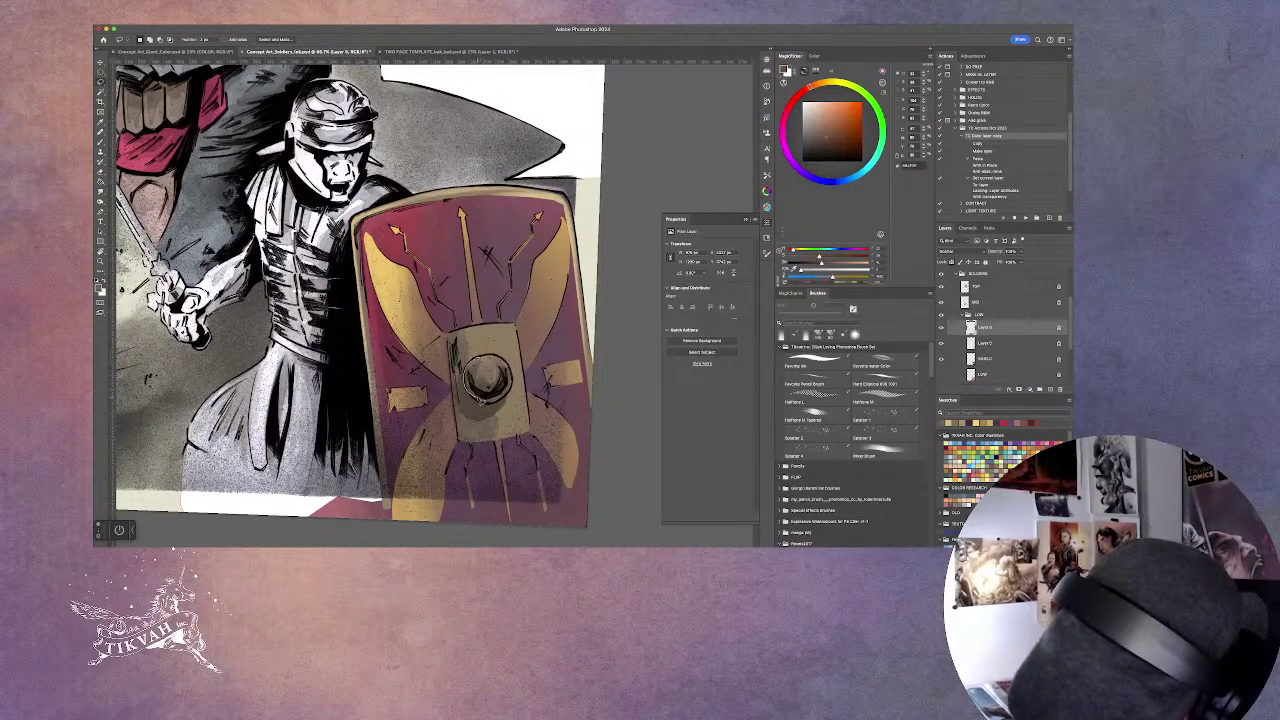
key(r)
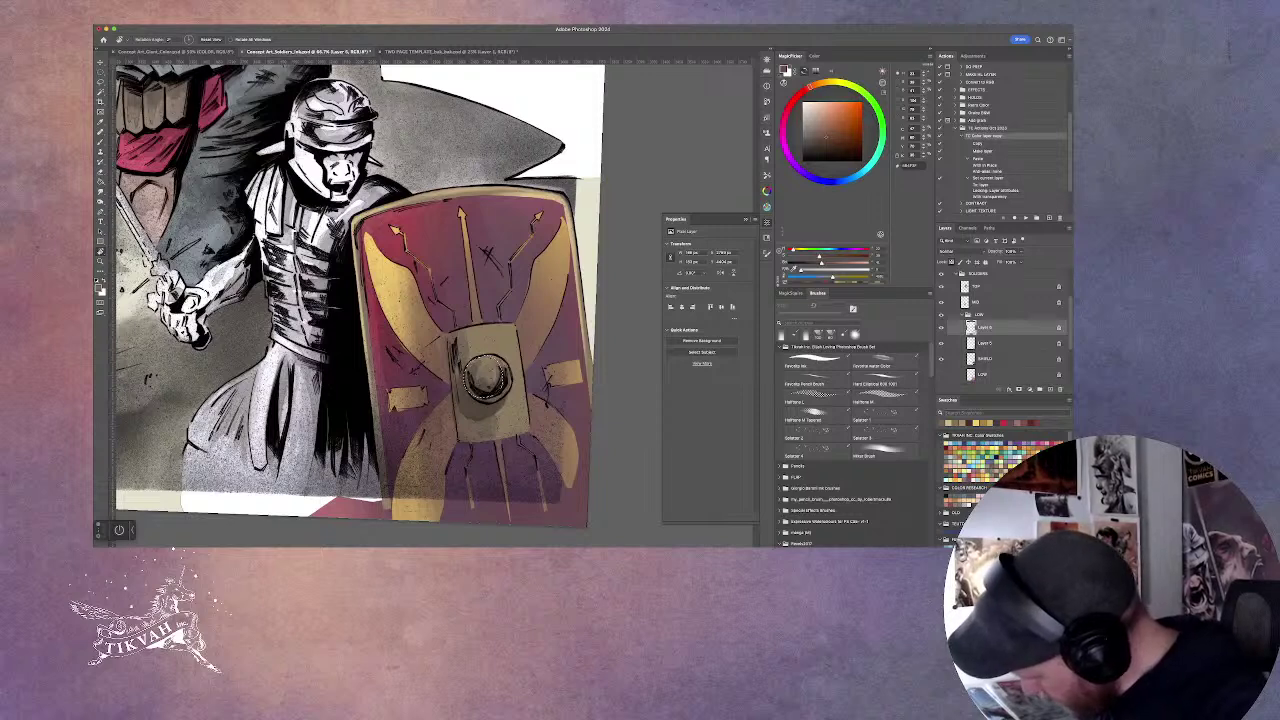
key(b)
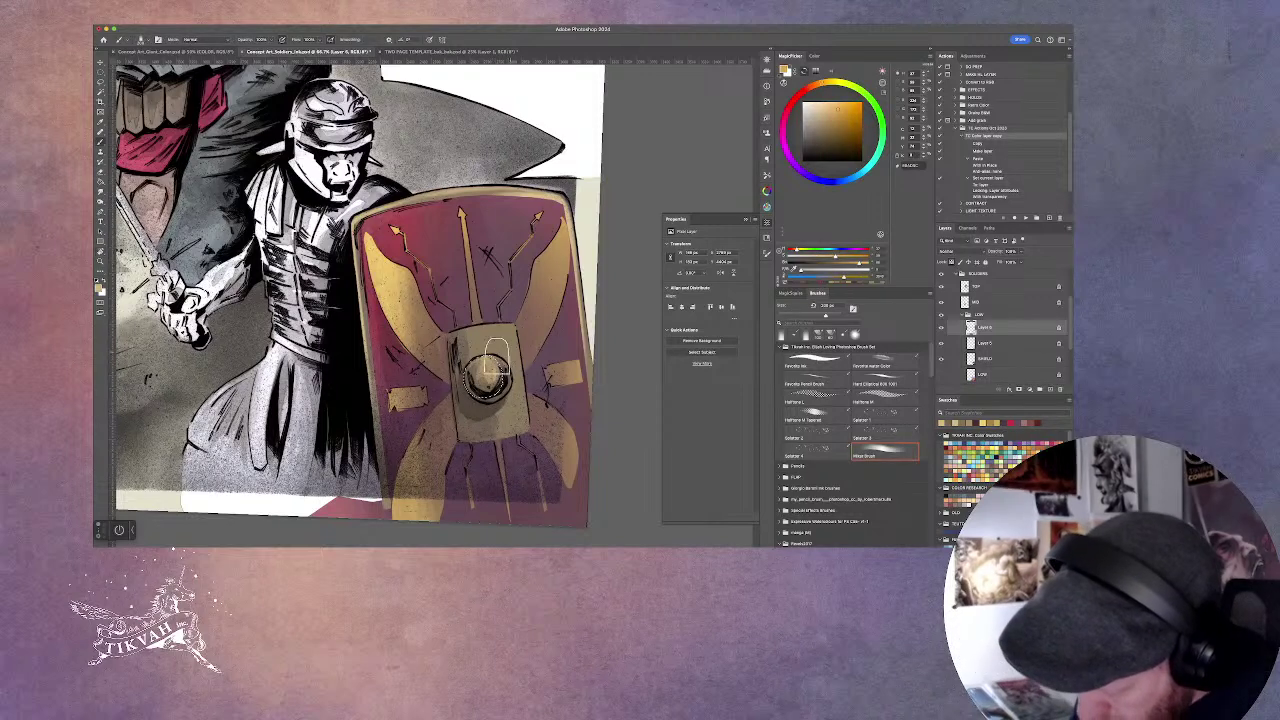
Lasso the cast-shadow area around and beneath the shield boss and brush it with ochre and brown.
key(r)
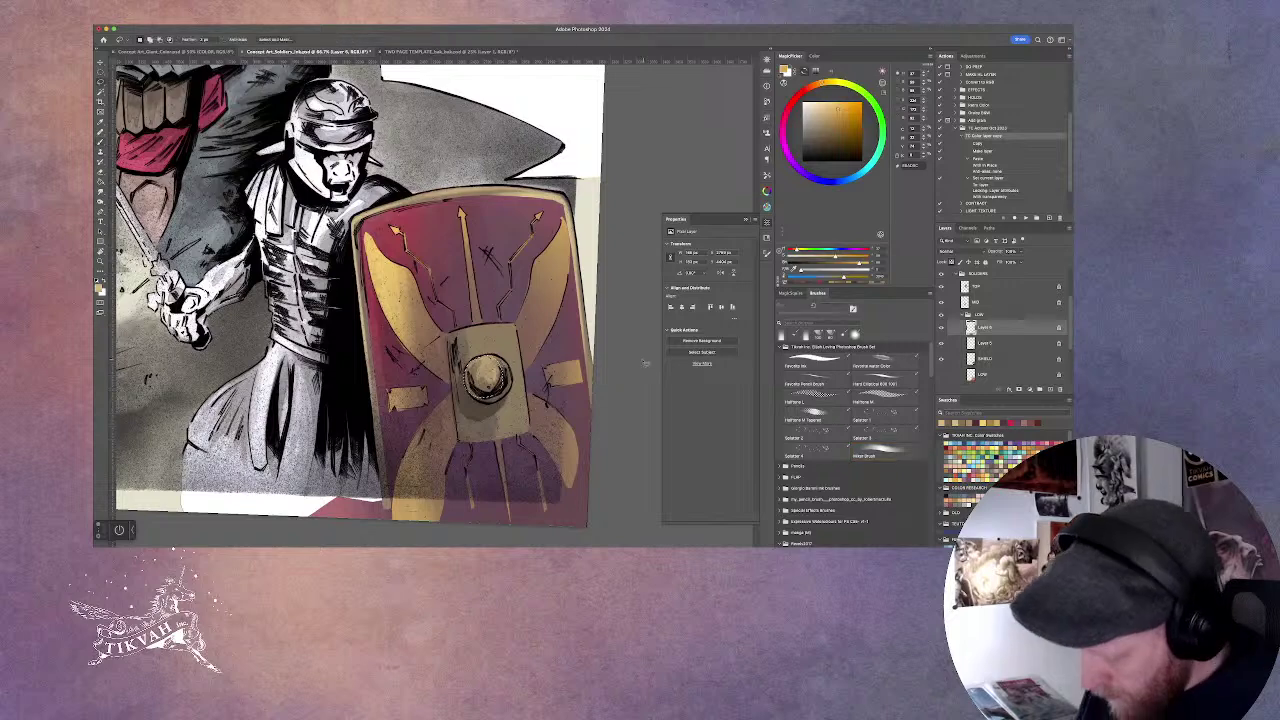
scroll(508, 430, down, 5)
drag(450, 400, 492, 484)
scroll(492, 484, up, 6)
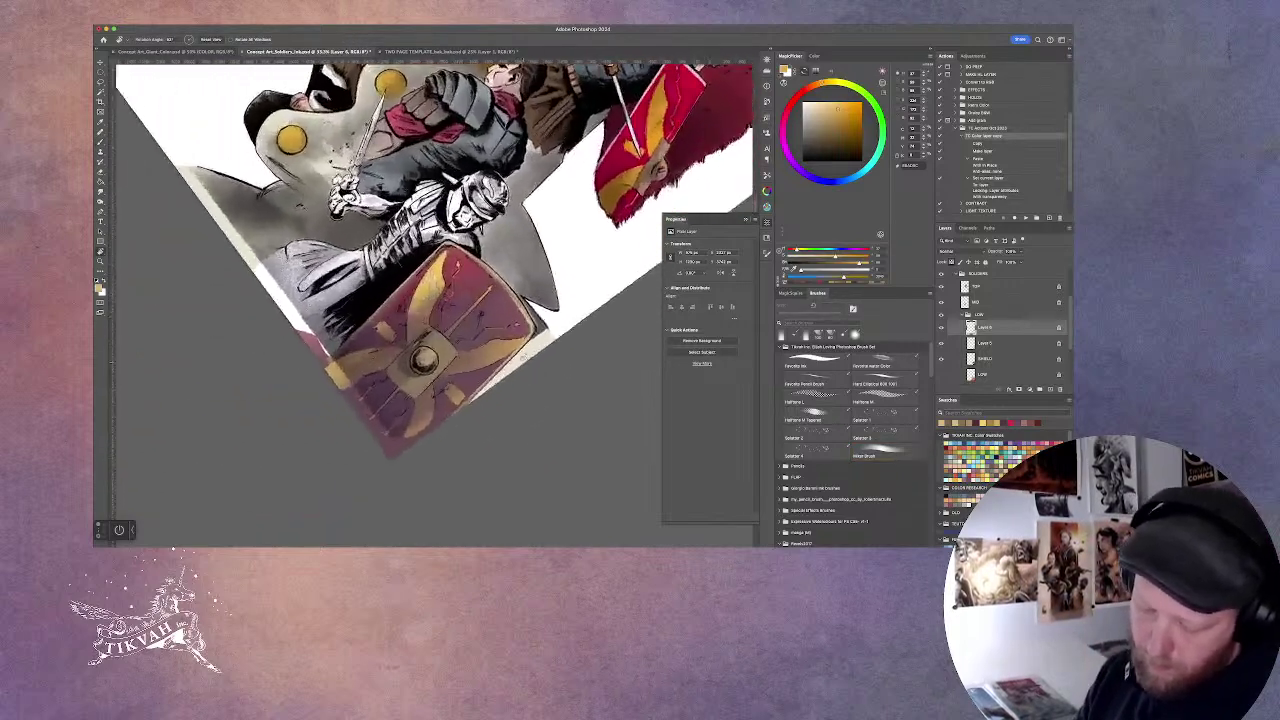
key(b)
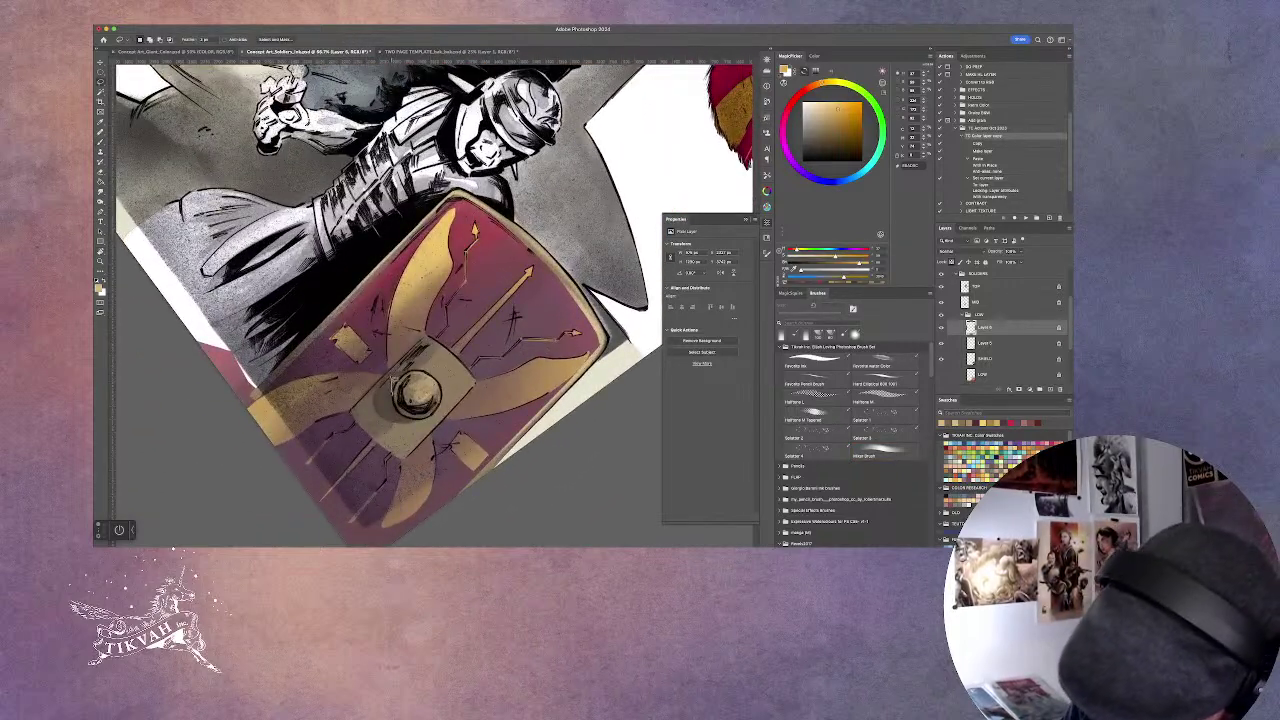
click(394, 379)
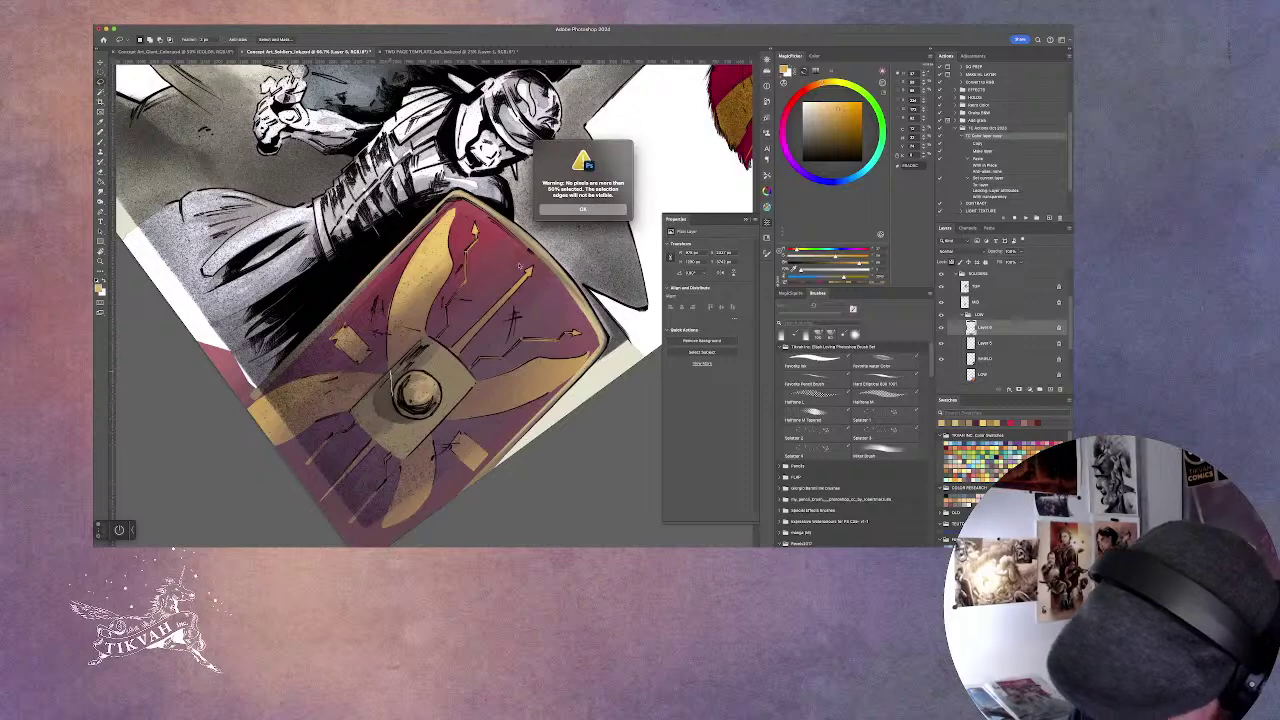
key(Return)
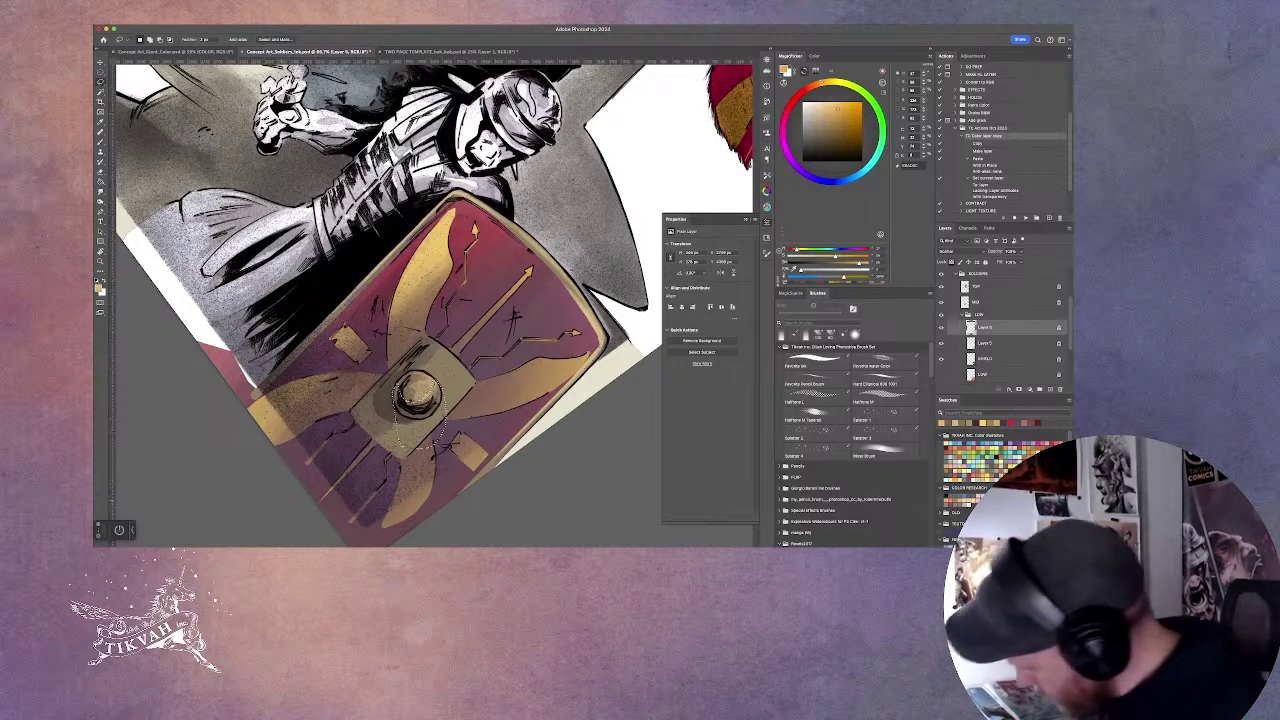
key(b)
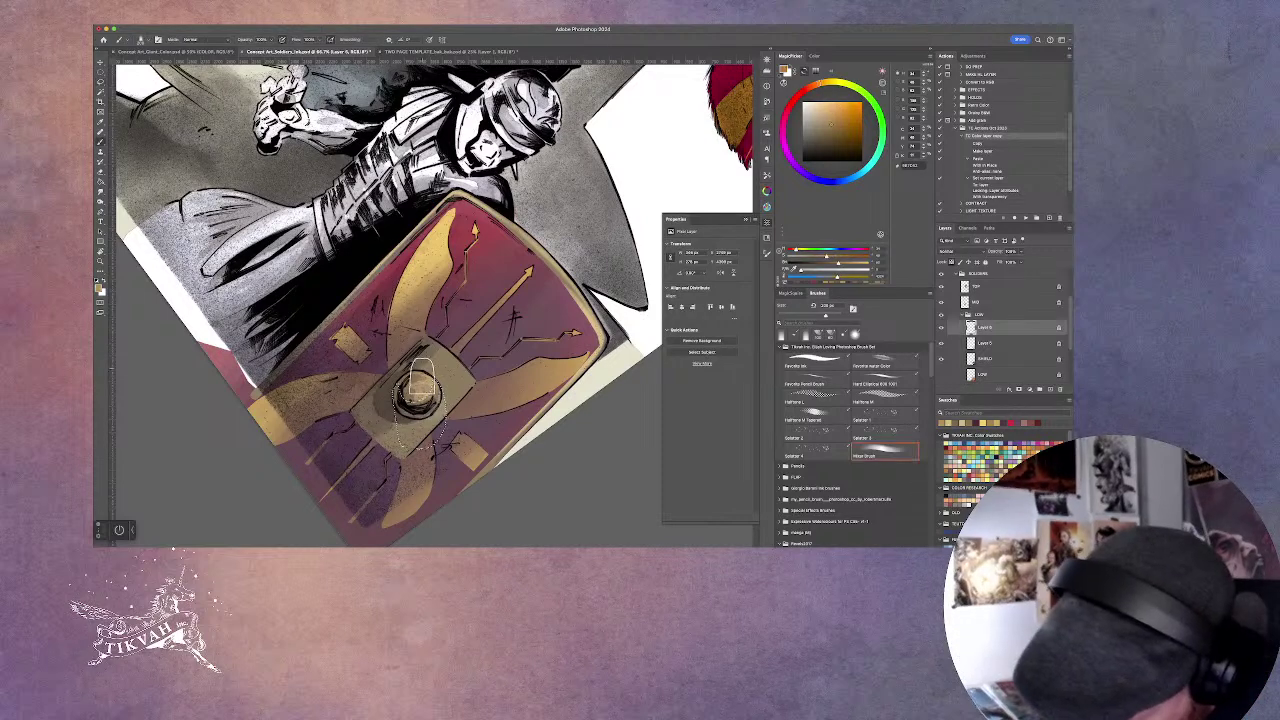
key(l)
key(b)
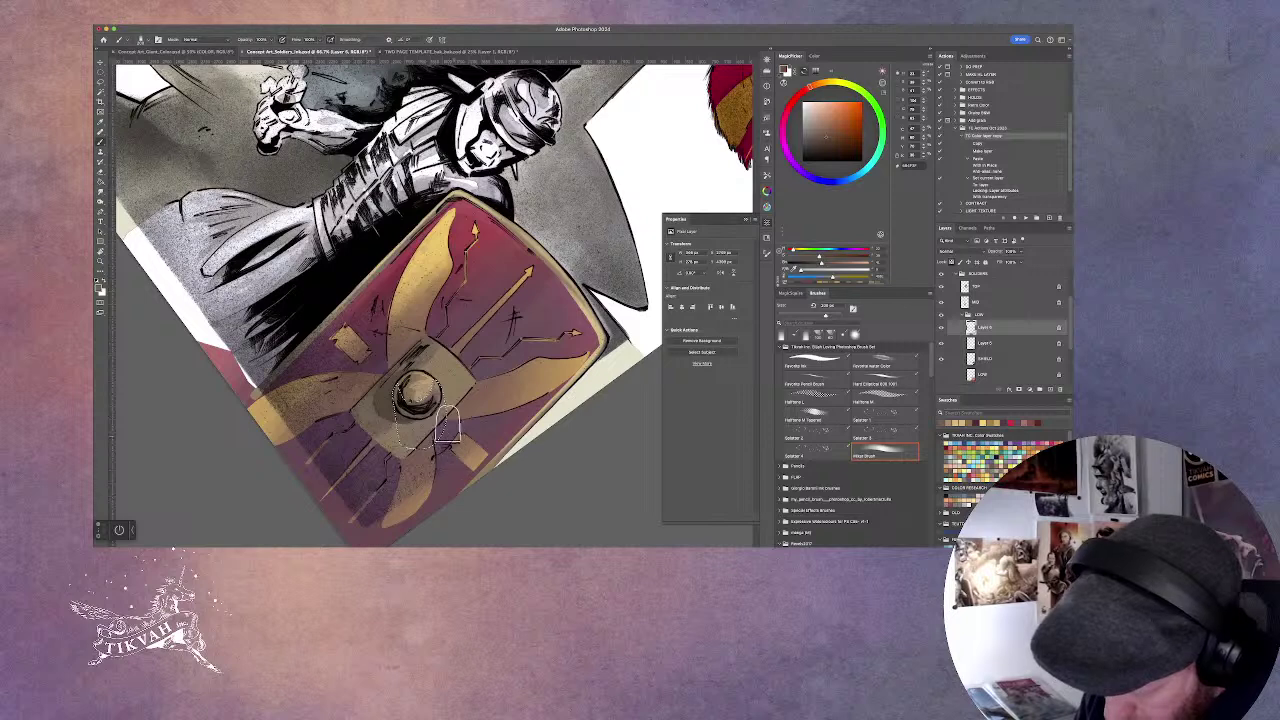
key(l)
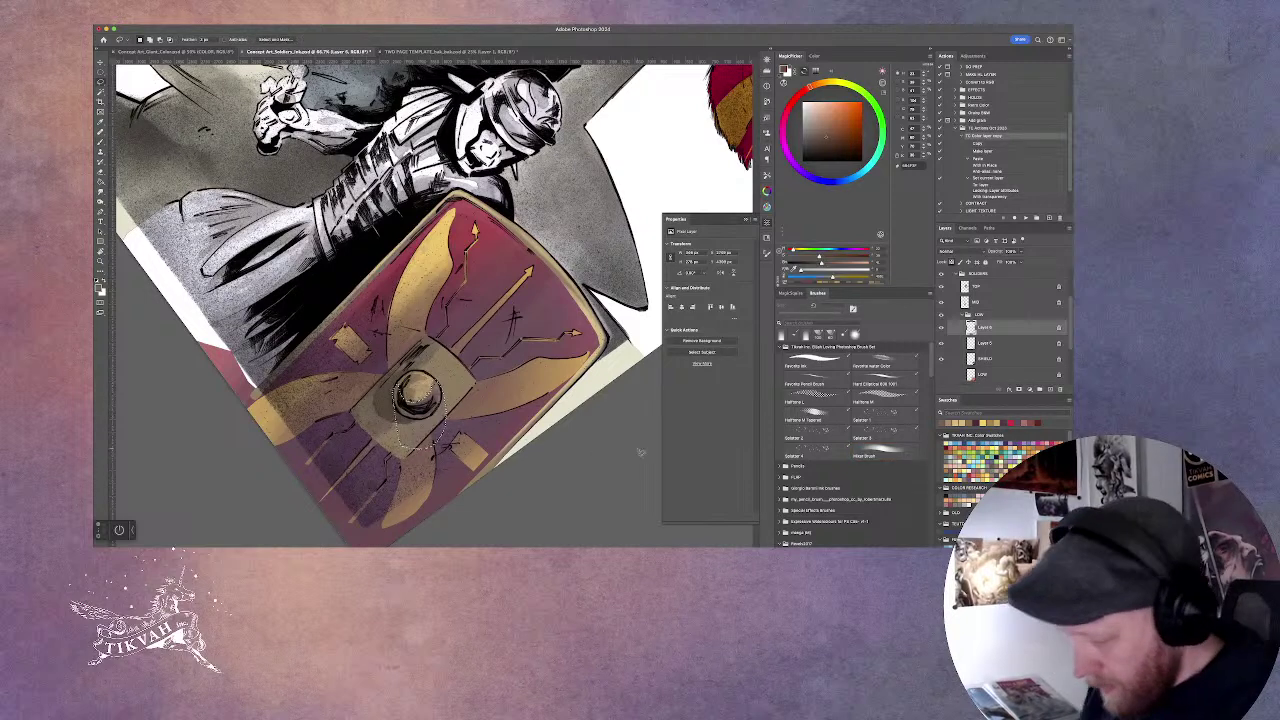
Invert the selection and brush light yellow and golden tan over the plate around the boss shadow.
click(262, 18)
click(290, 49)
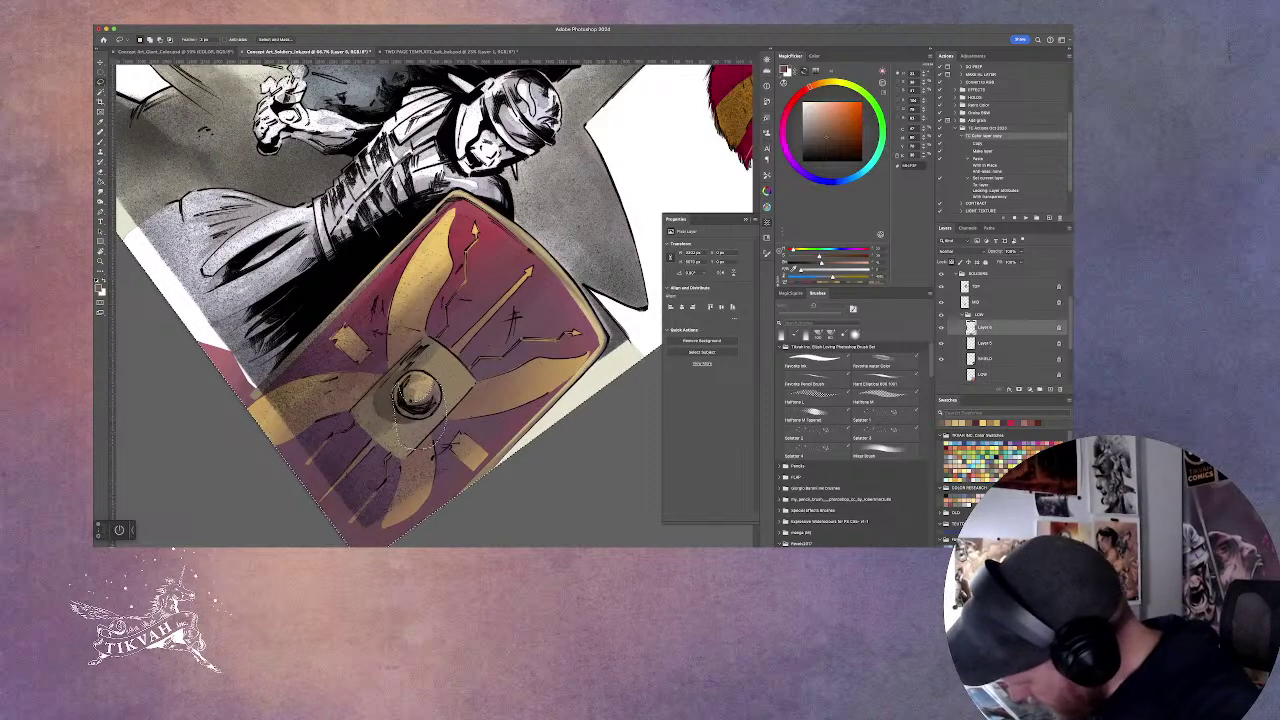
key(b)
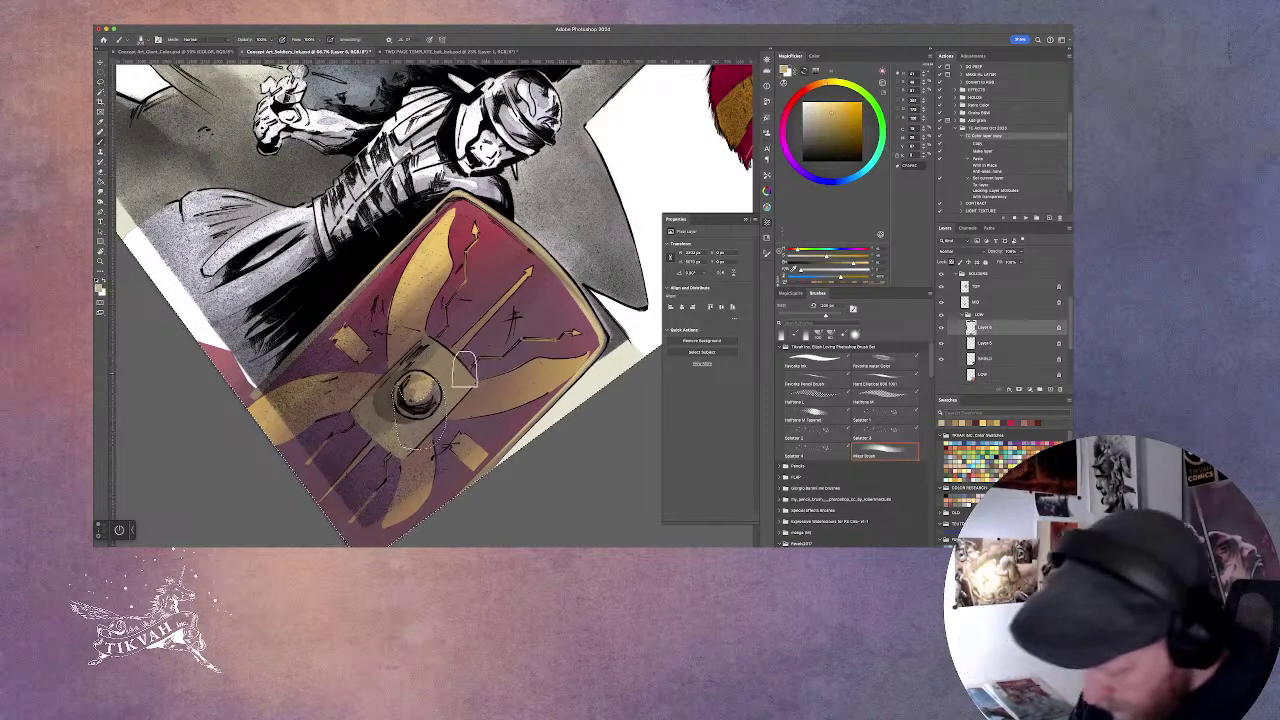
mouse_move(415, 385)
mouse_down()
mouse_move(406, 312)
mouse_move(383, 403)
mouse_move(378, 342)
mouse_move(408, 412)
mouse_move(436, 308)
mouse_move(448, 372)
mouse_move(432, 340)
mouse_up()
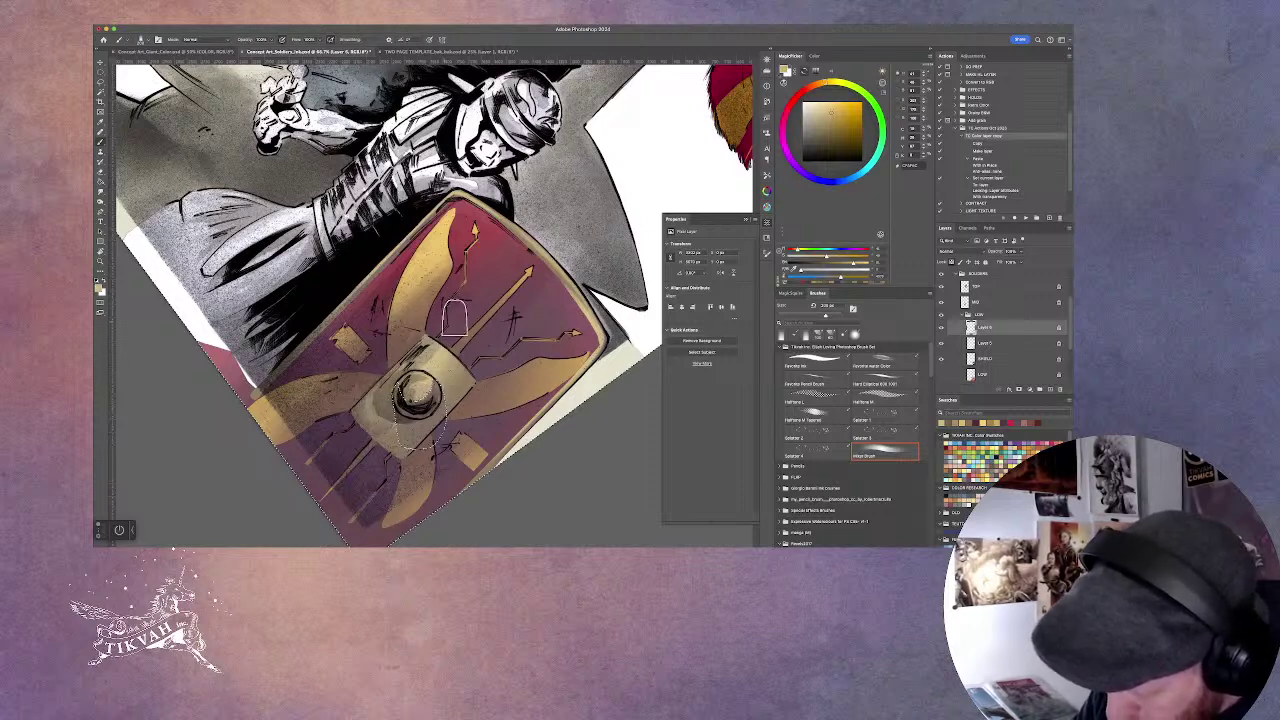
key(r)
drag(497, 288, 653, 362)
key(b)
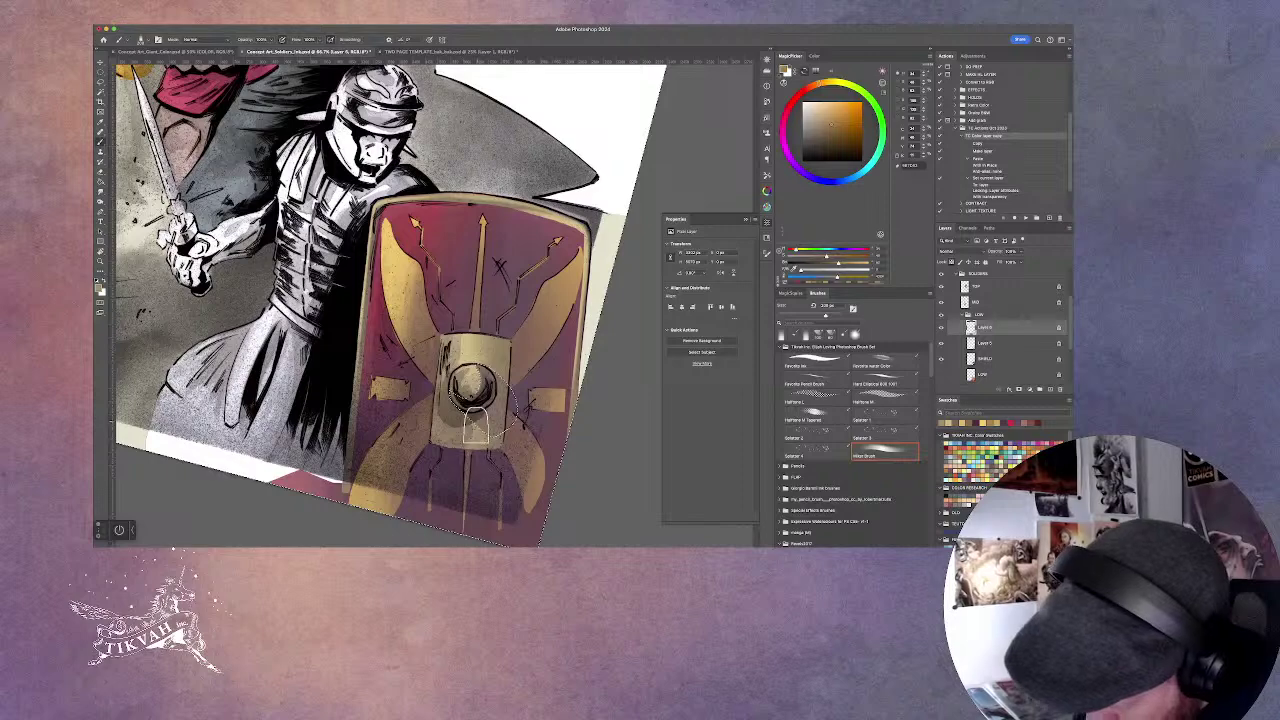
Examine the shaded boss and plate of the shield at different zoom levels and canvas rotations.
key(super+minus)
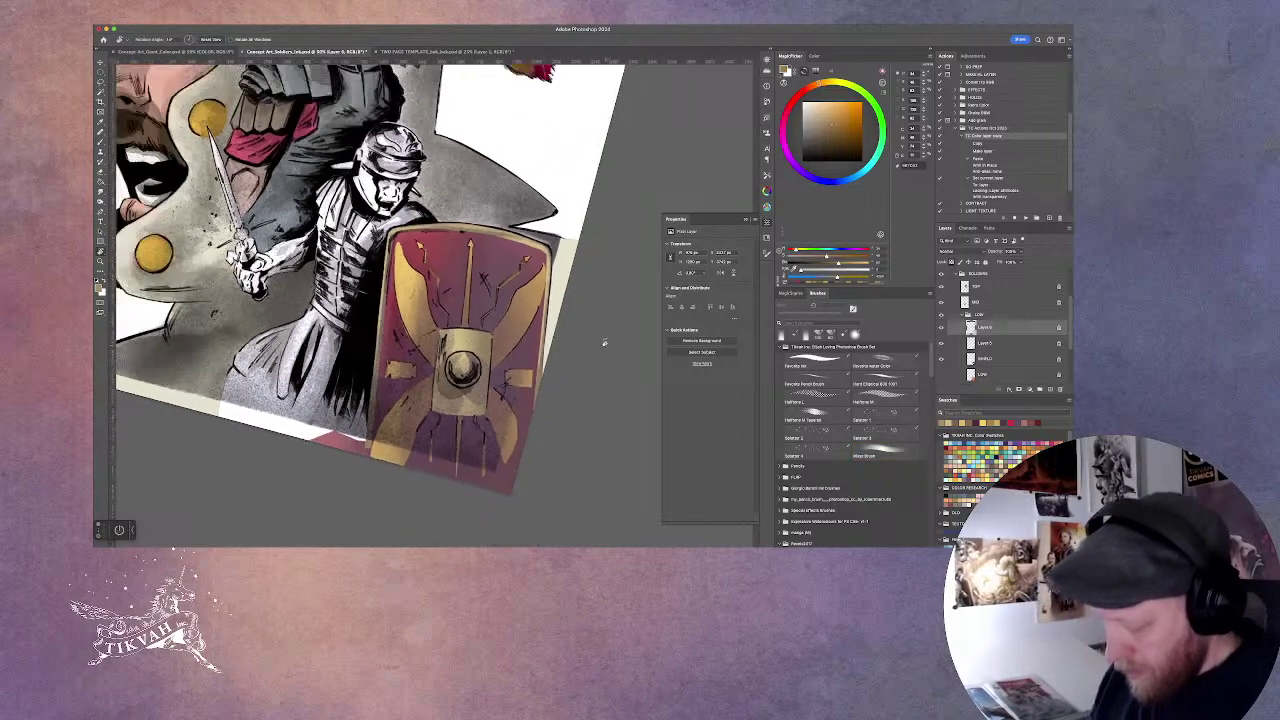
key(r)
drag(560, 270, 583, 356)
scroll(583, 356, down, 3)
key(super+plus)
scroll(589, 315, right, 3)
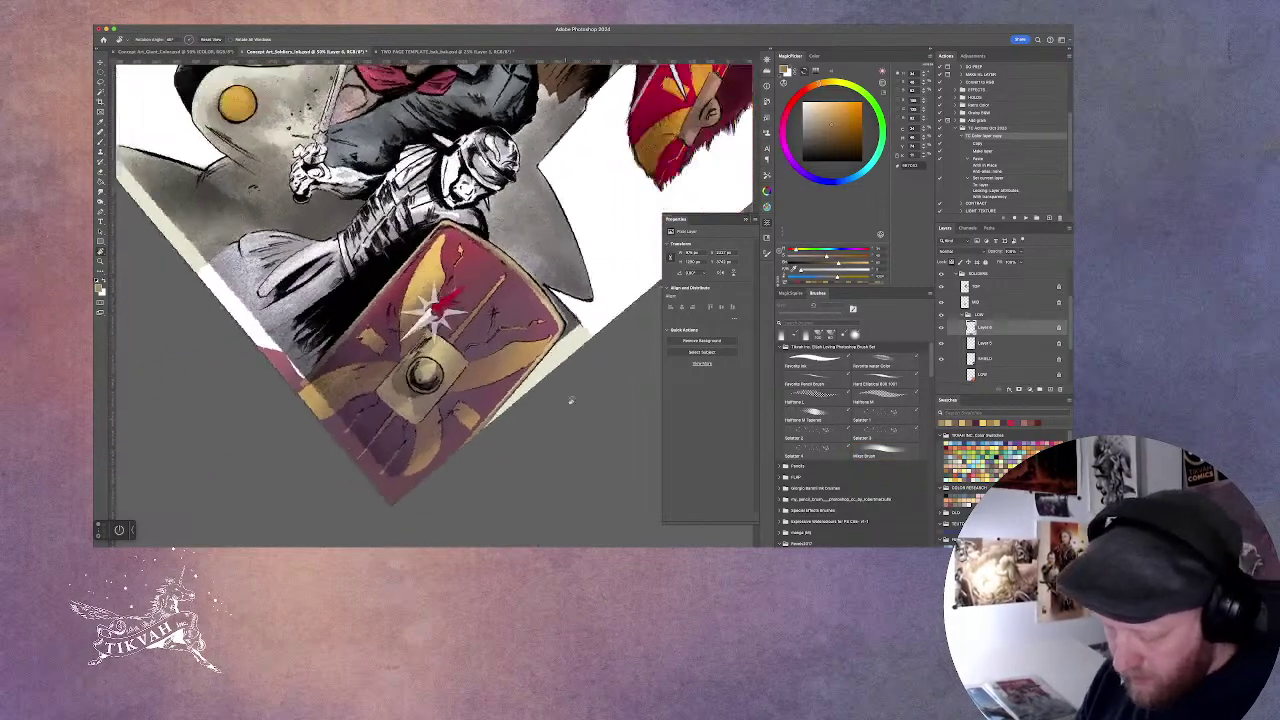
key(super+plus)
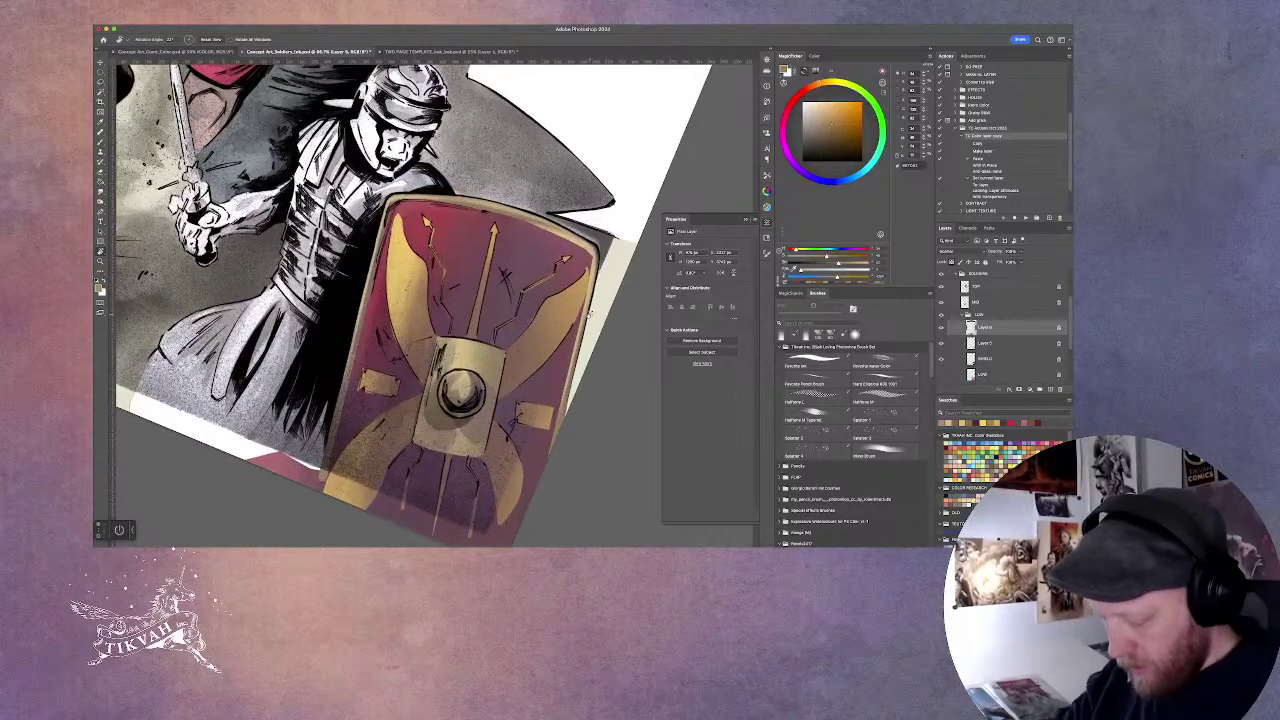
drag(585, 469, 583, 447)
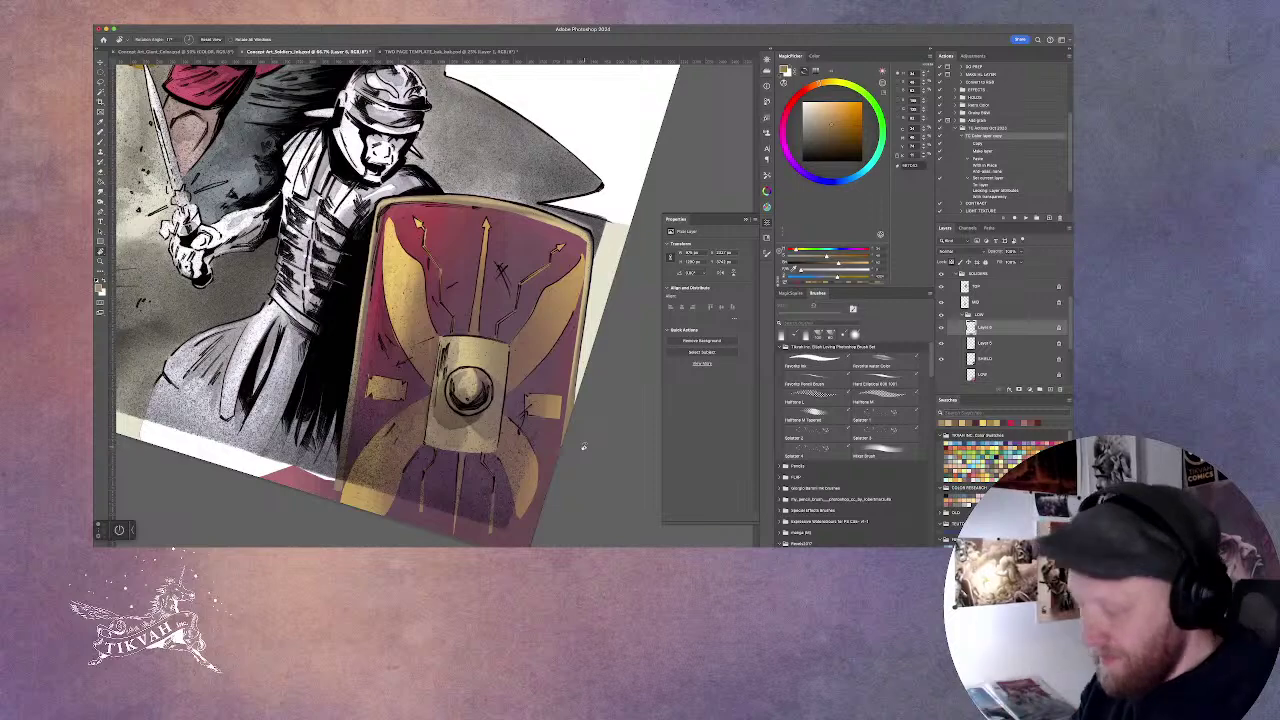
Lasso areas around the shield boss and on the upper plate, pick a golden yellow, and brush highlights inside them.
mouse_move(604, 404)
mouse_down()
mouse_move(586, 428)
mouse_move(515, 431)
mouse_move(443, 300)
mouse_move(500, 365)
mouse_up()
key(super+plus)
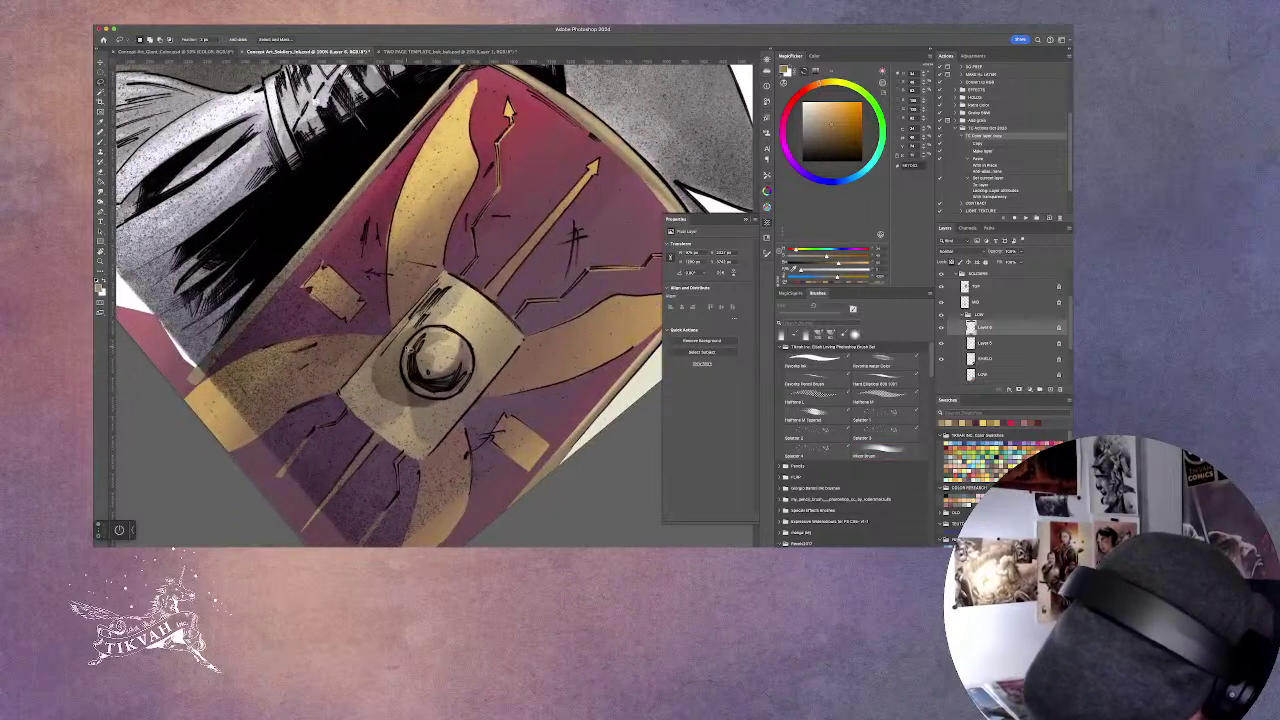
mouse_move(420, 468)
mouse_down()
mouse_move(369, 476)
mouse_move(342, 330)
mouse_move(486, 232)
mouse_move(500, 440)
mouse_up()
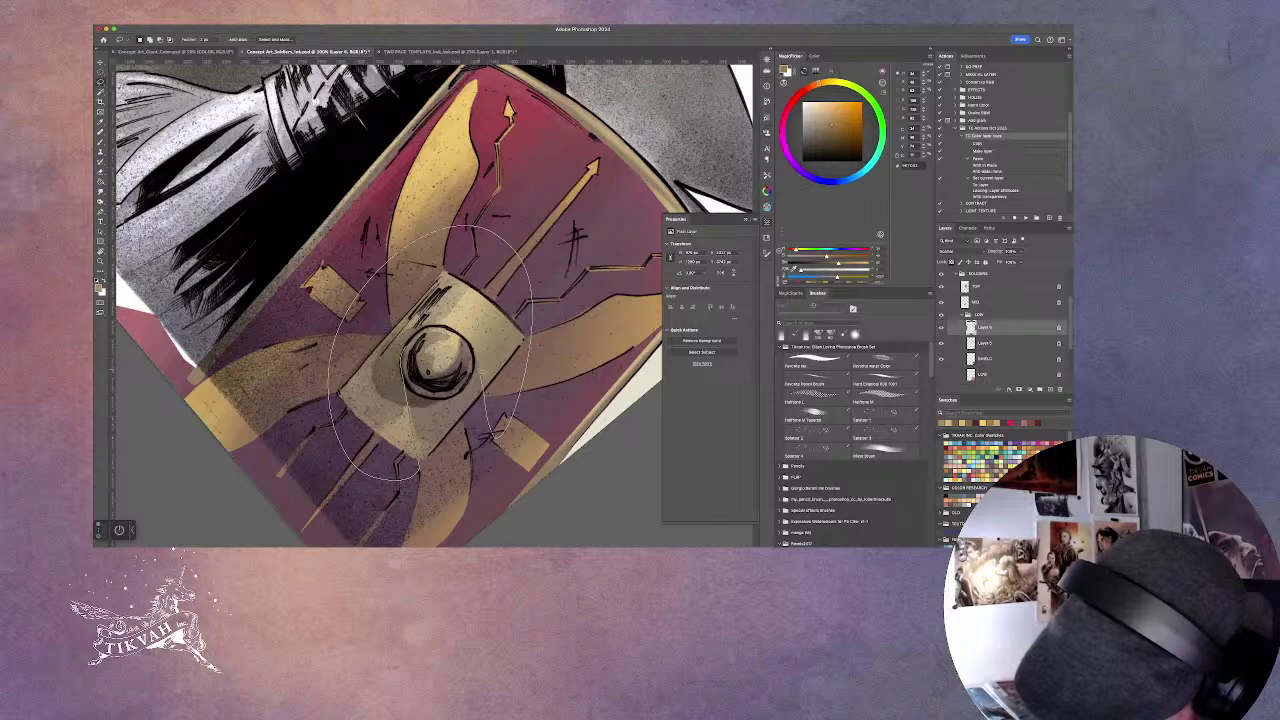
drag(405, 476, 418, 468)
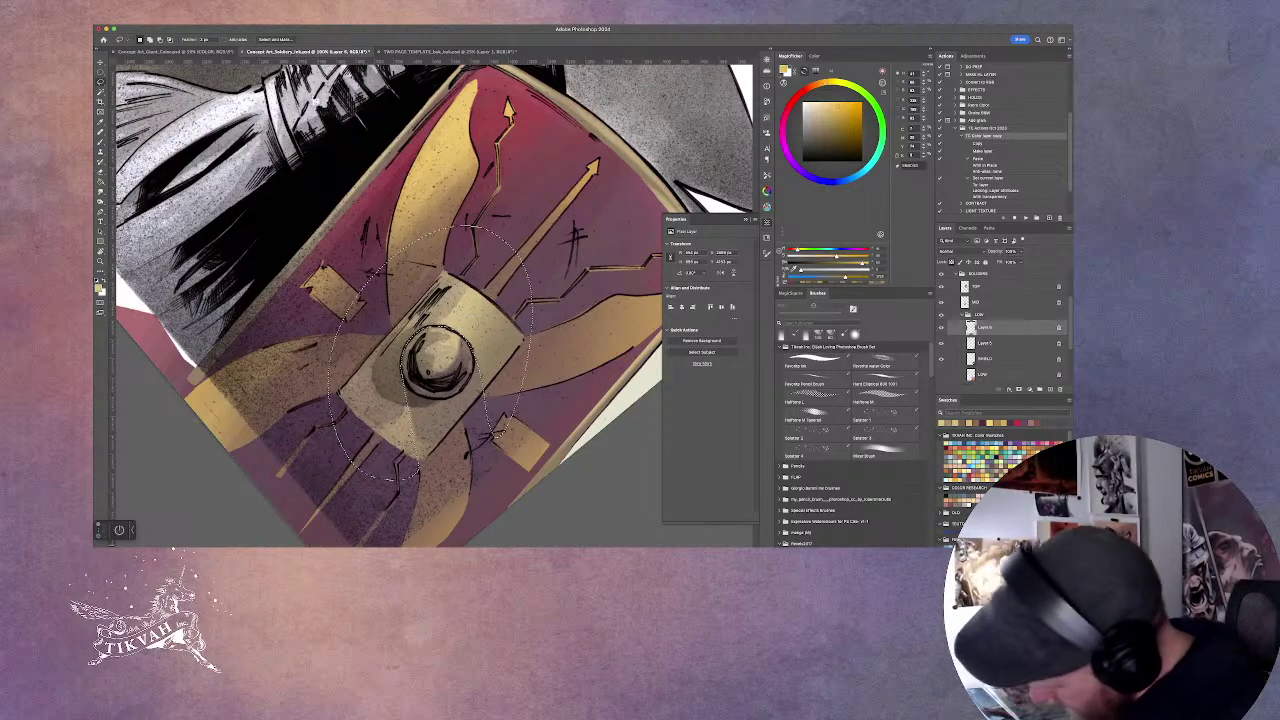
click(885, 452)
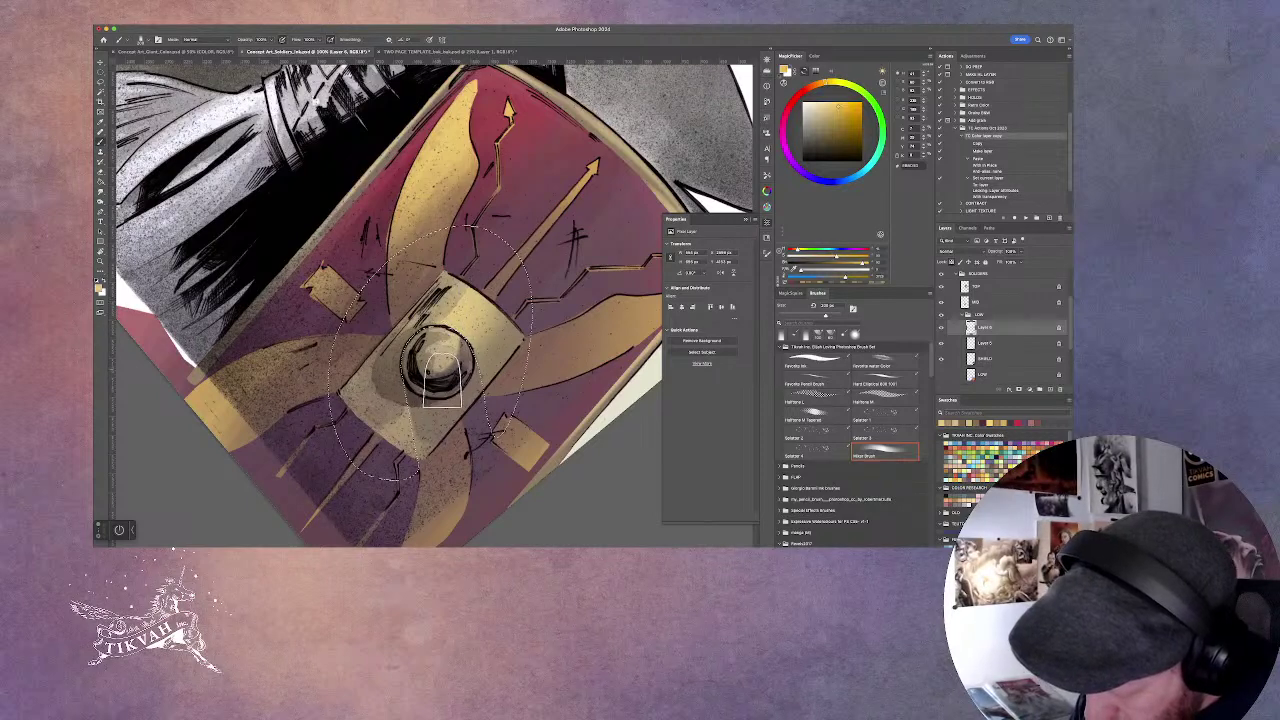
key(l)
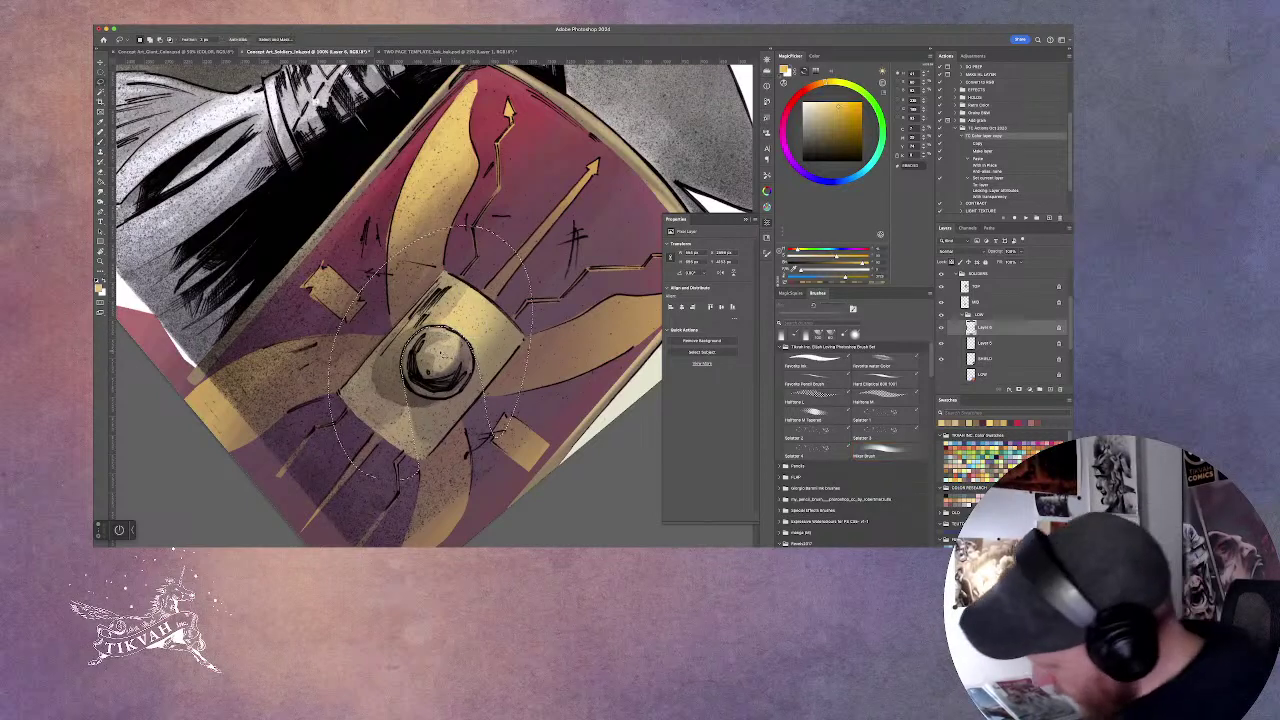
key(ctrl+d)
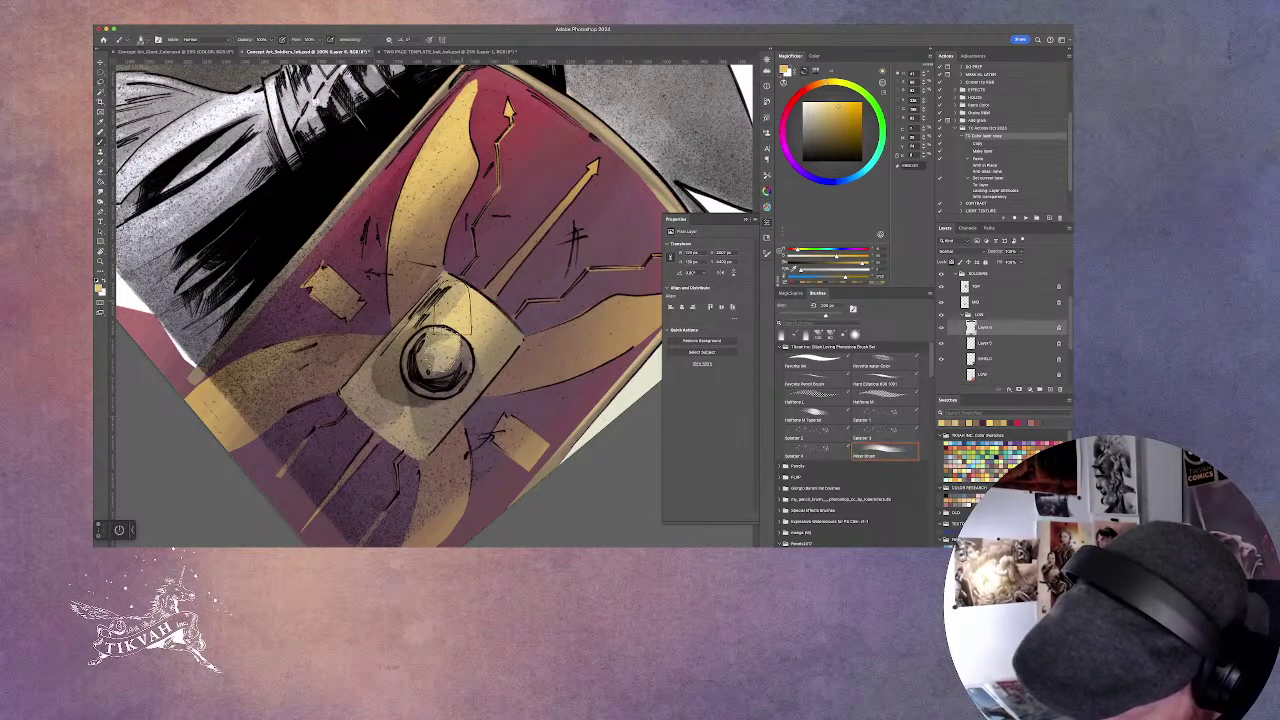
key(b)
Lasso a strip along the upper left rim of the shield and brush it with golden yellow.
scroll(557, 433, down, 4)
scroll(584, 283, up, 2)
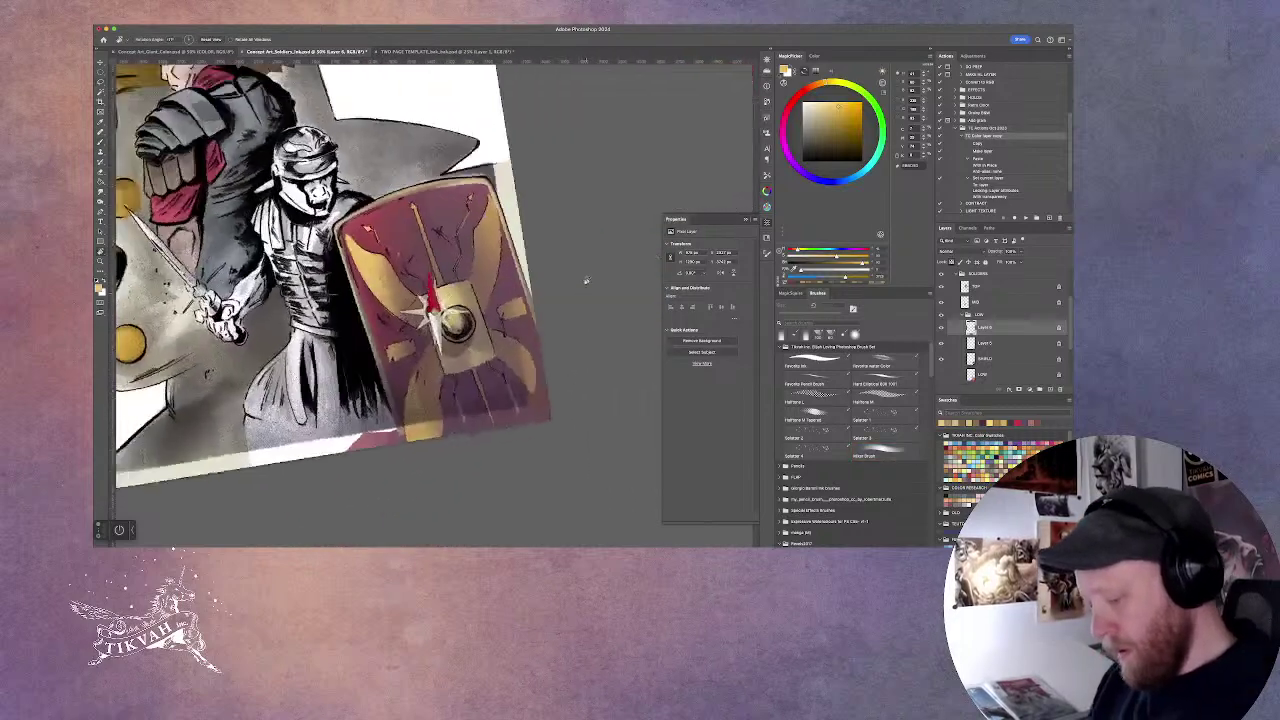
key(l)
scroll(434, 305, up, 2)
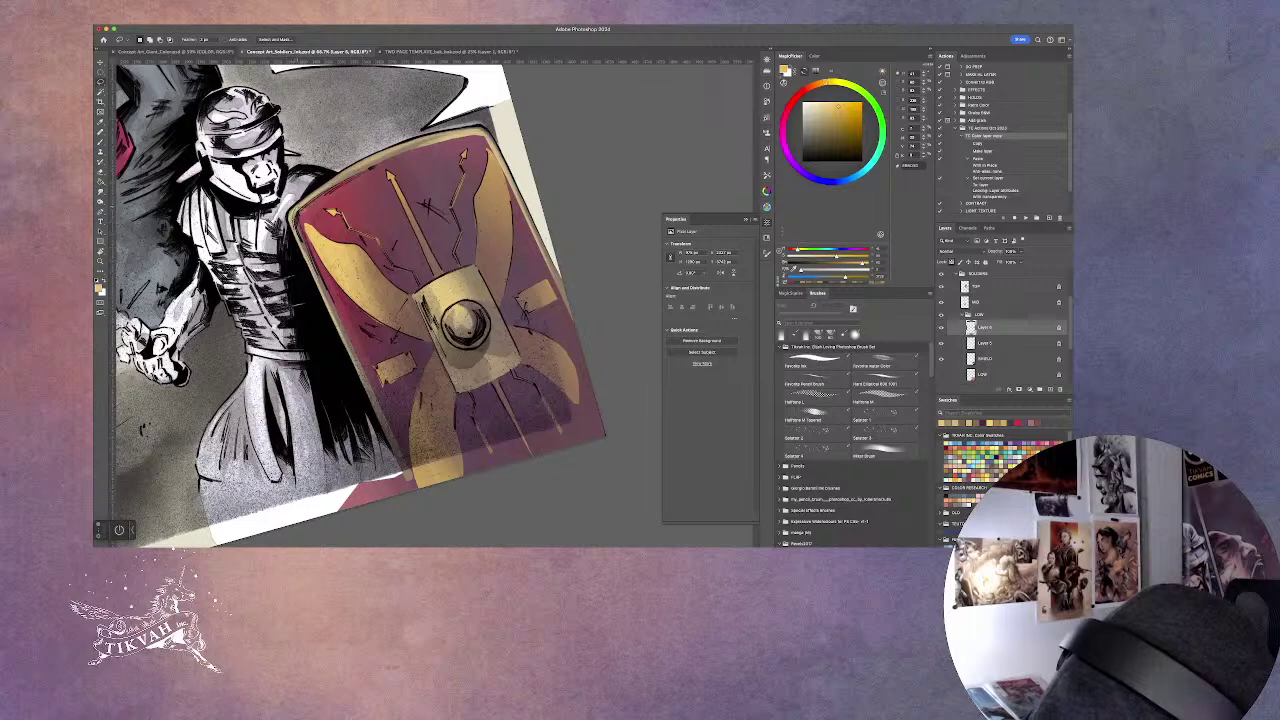
key(b)
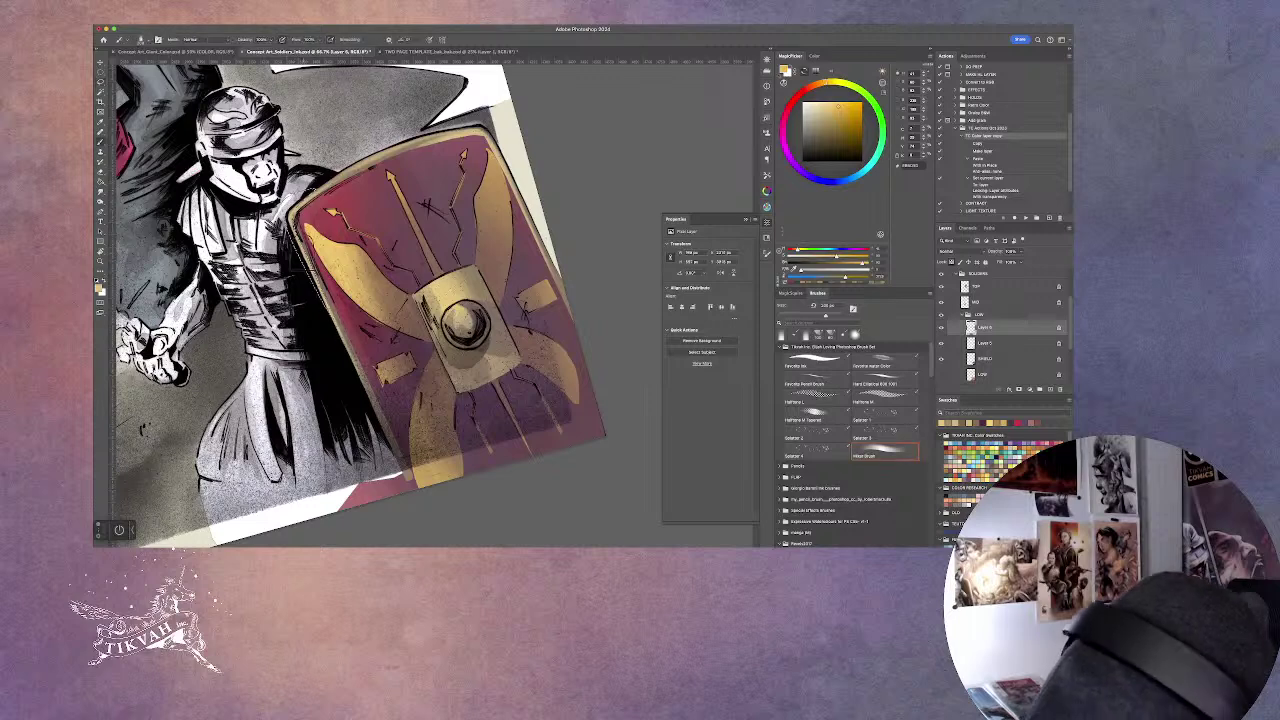
Pick a pale yellow and brush small lassoed highlights onto the shield boss and the upper part of the plate.
key(r)
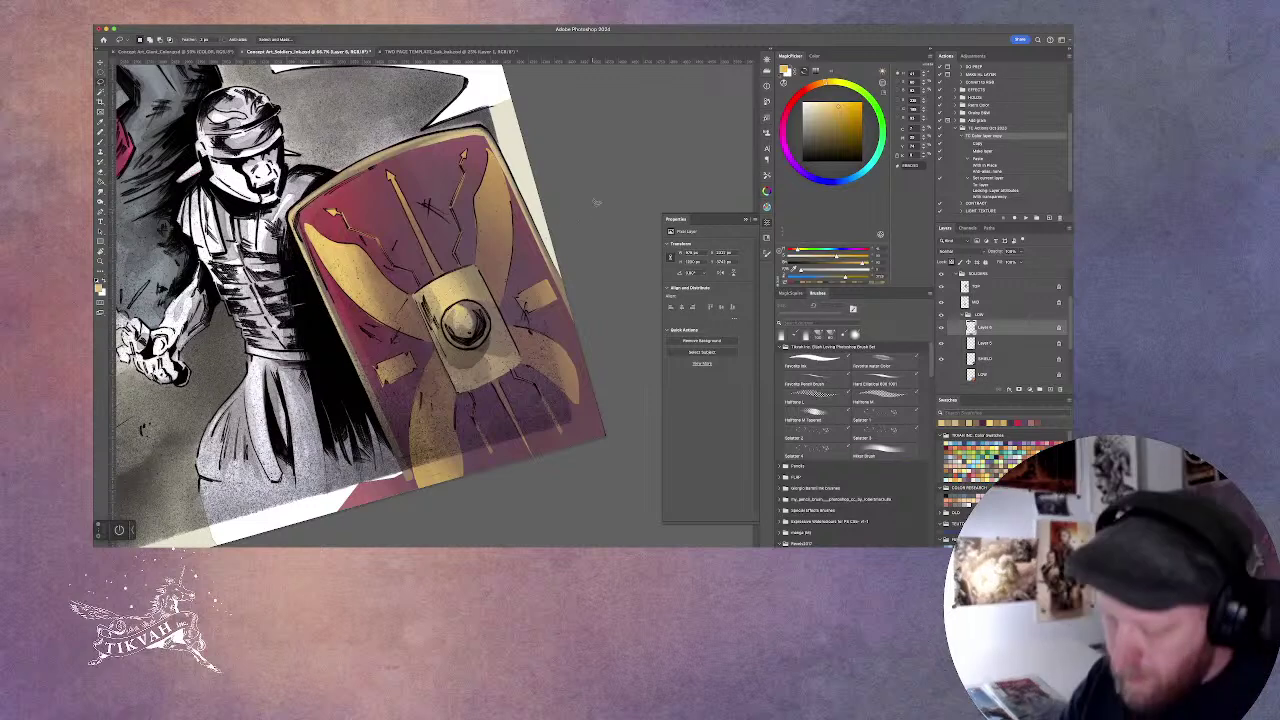
scroll(298, 228, down, 2)
mouse_move(563, 268)
mouse_down()
mouse_move(523, 423)
mouse_move(586, 266)
mouse_up()
scroll(588, 264, down, 1)
scroll(588, 264, up, 1)
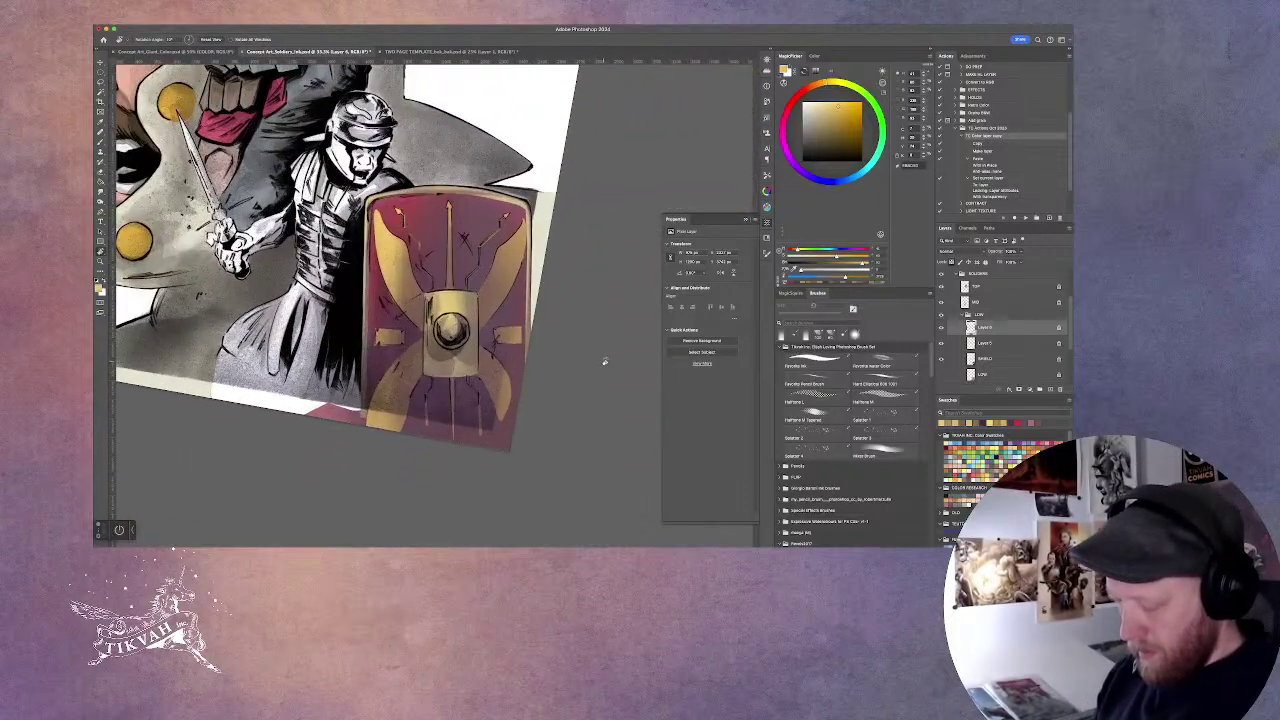
scroll(602, 362, down, 1)
scroll(602, 362, up, 1)
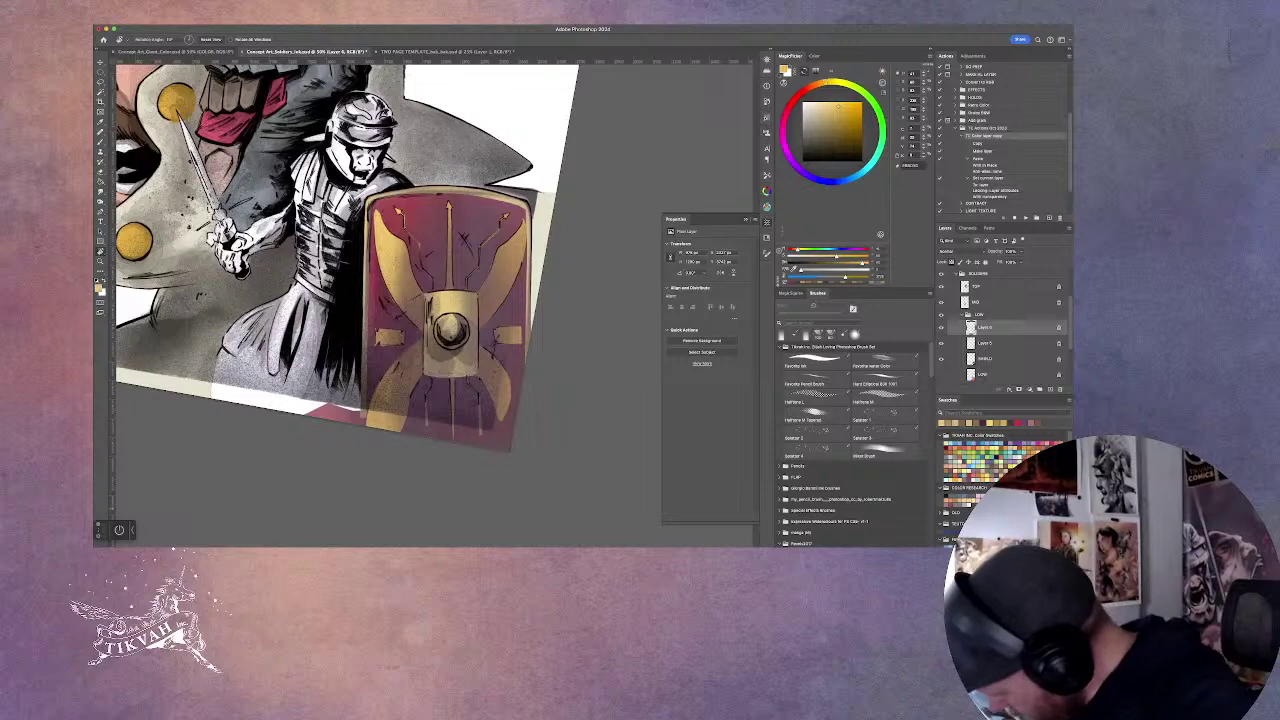
scroll(449, 288, up, 1)
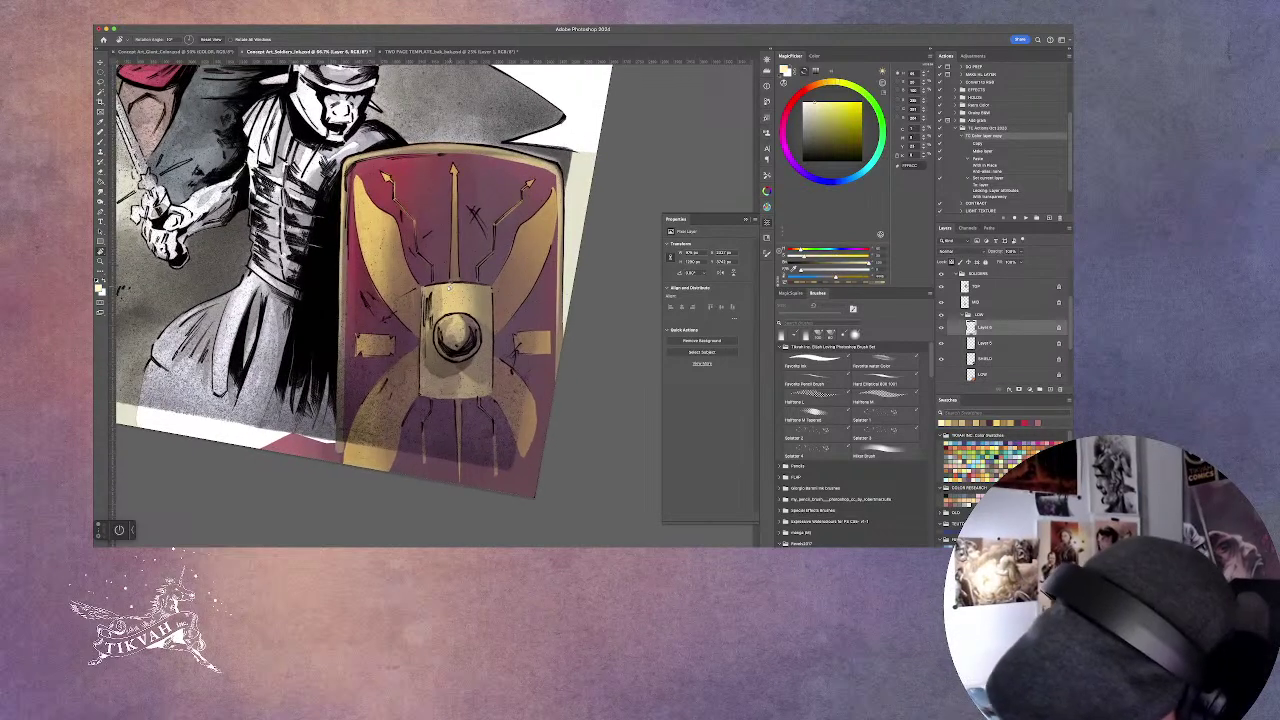
key(b)
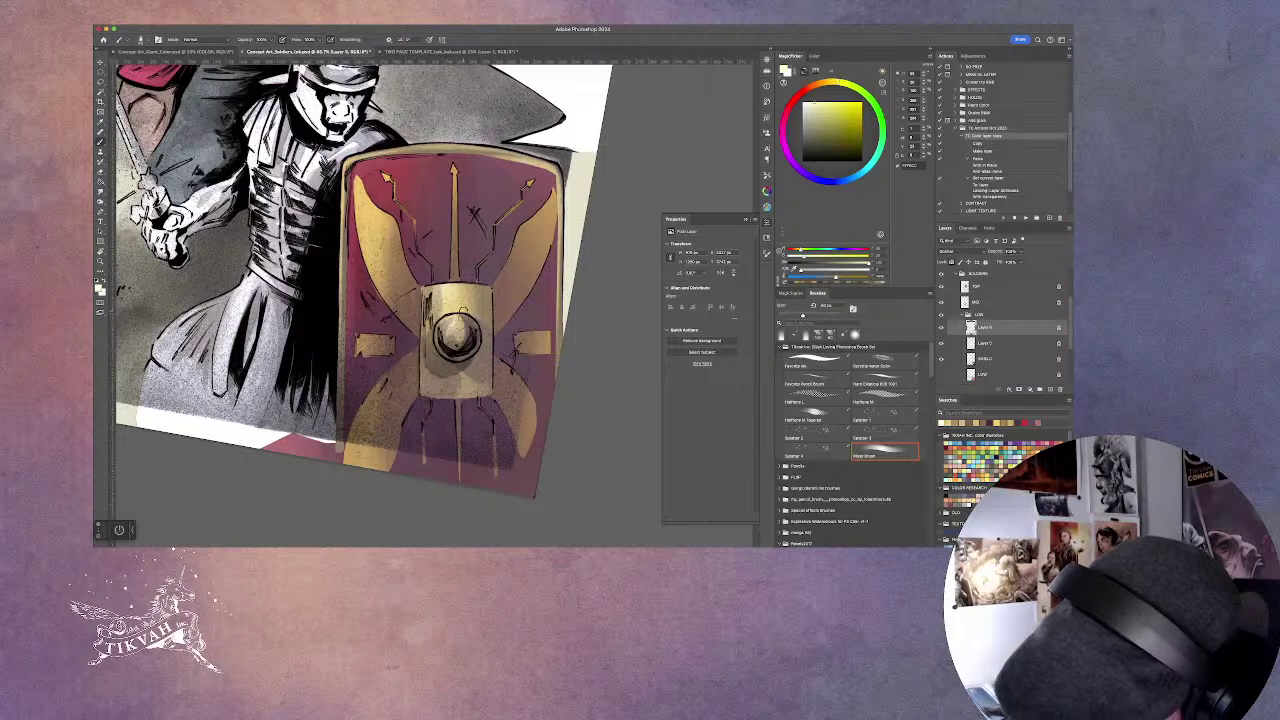
key(l)
key(b)
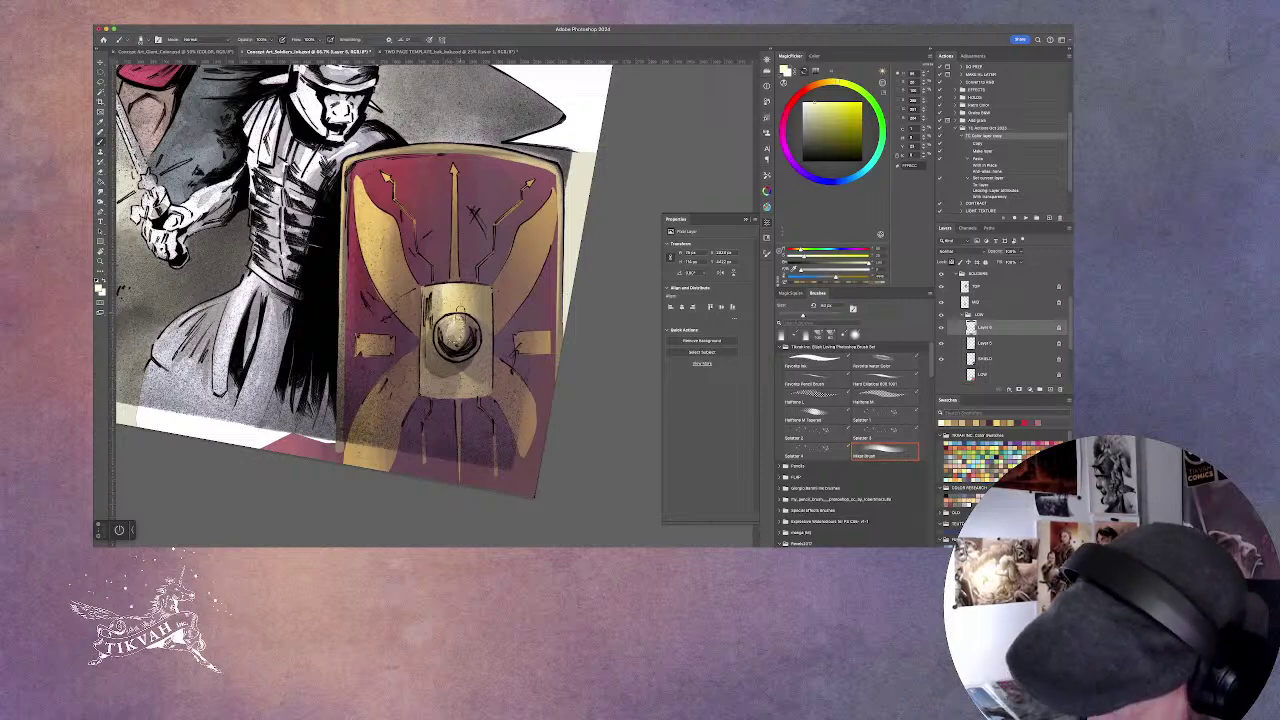
key(l)
key(b)
Lasso a narrow strip along the shield's left rim and brush a pale yellow highlight into it.
key(r)
mouse_move(604, 285)
mouse_down()
mouse_move(480, 200)
mouse_move(370, 154)
mouse_up()
key(b)
key(l)
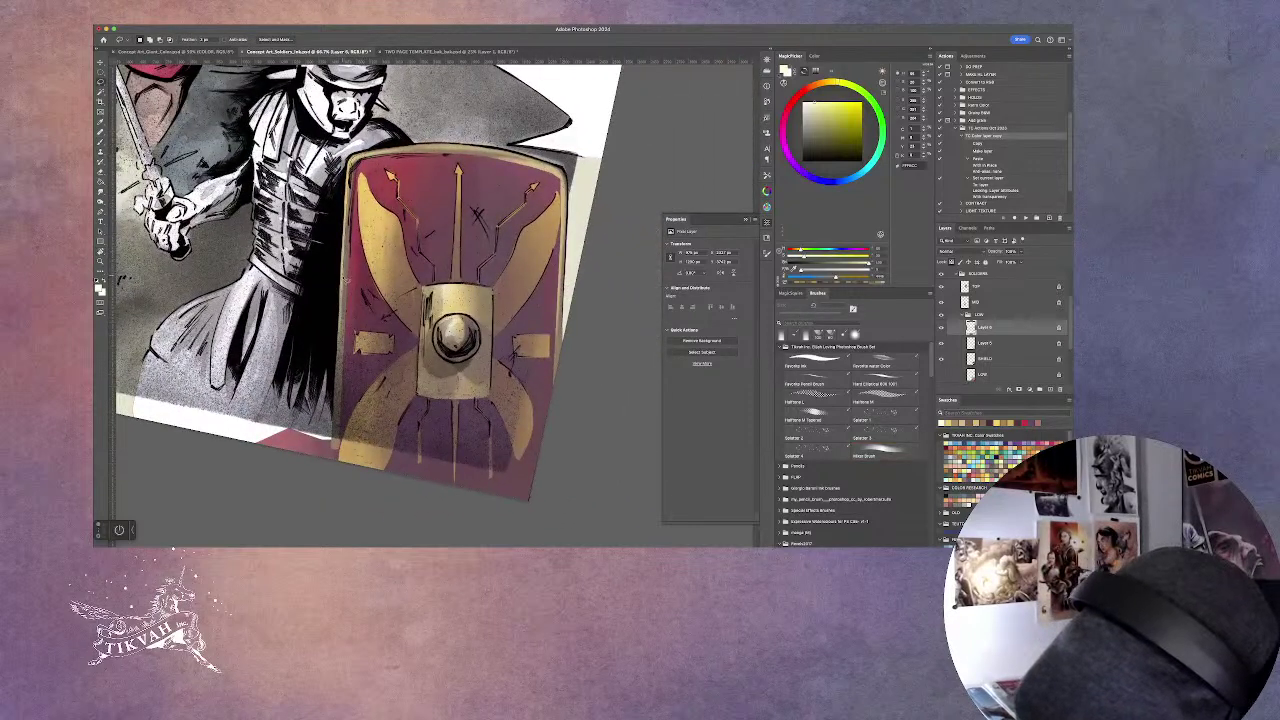
key(b)
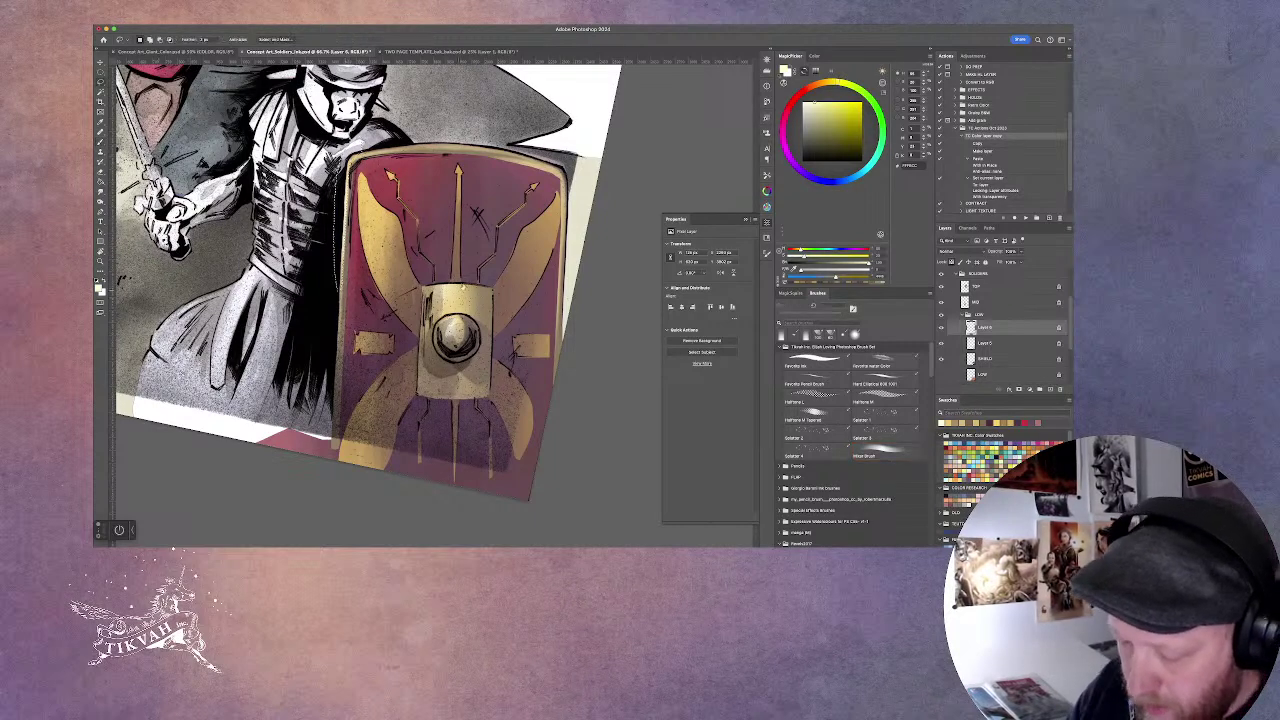
scroll(302, 268, up, 2)
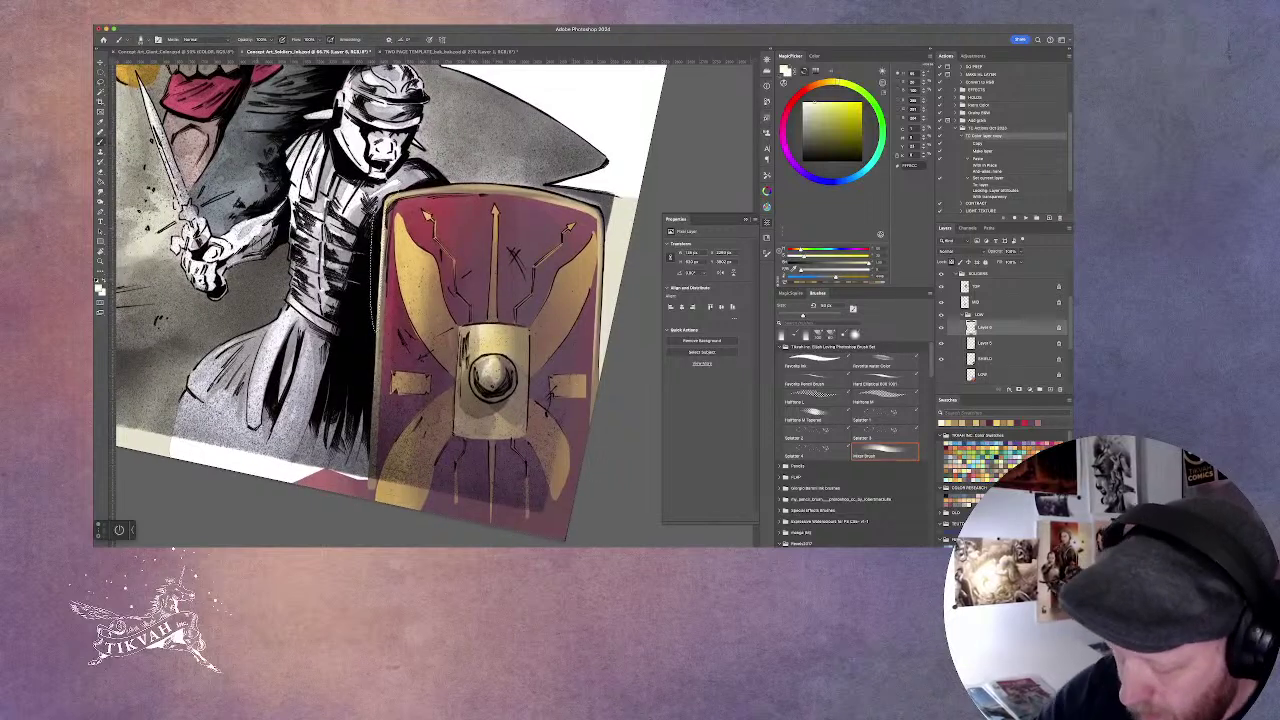
drag(380, 300, 428, 322)
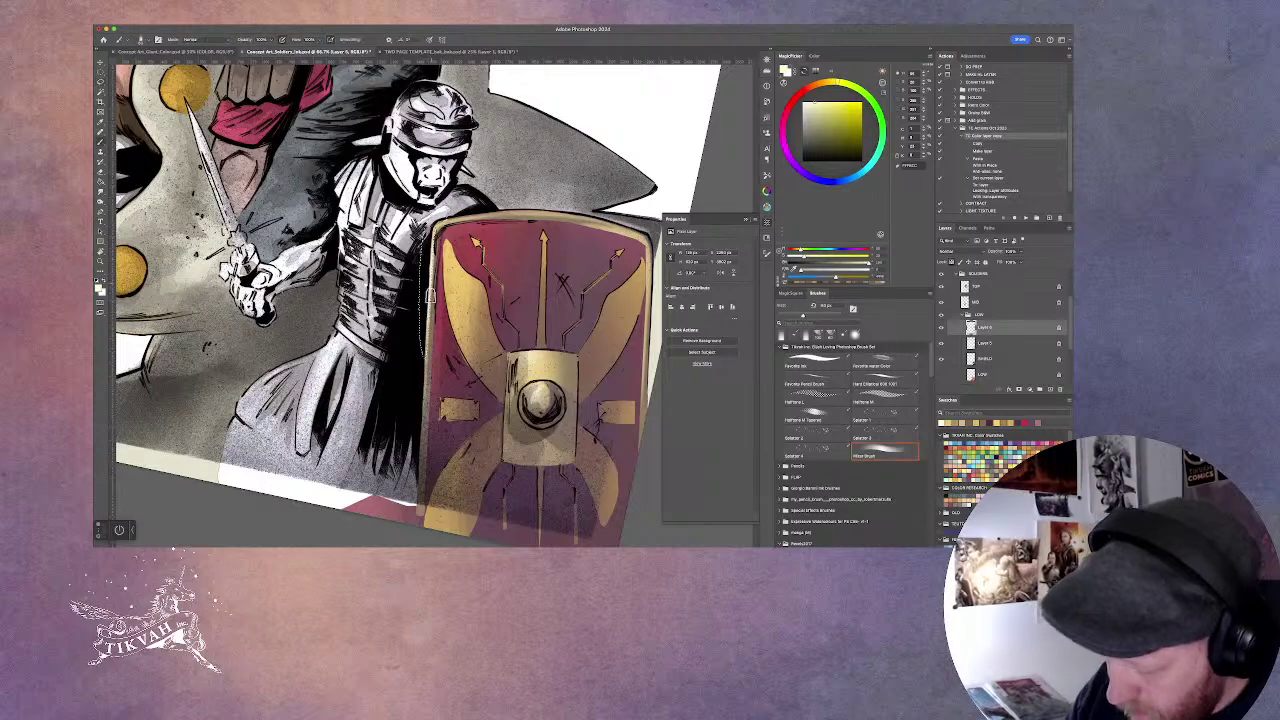
Lasso a thin strip along the shield's top rim near the soldier's shoulder and brush it with pale yellow.
key(ctrl+minus)
key(ctrl+minus)
key(ctrl+minus)
drag(624, 352, 488, 167)
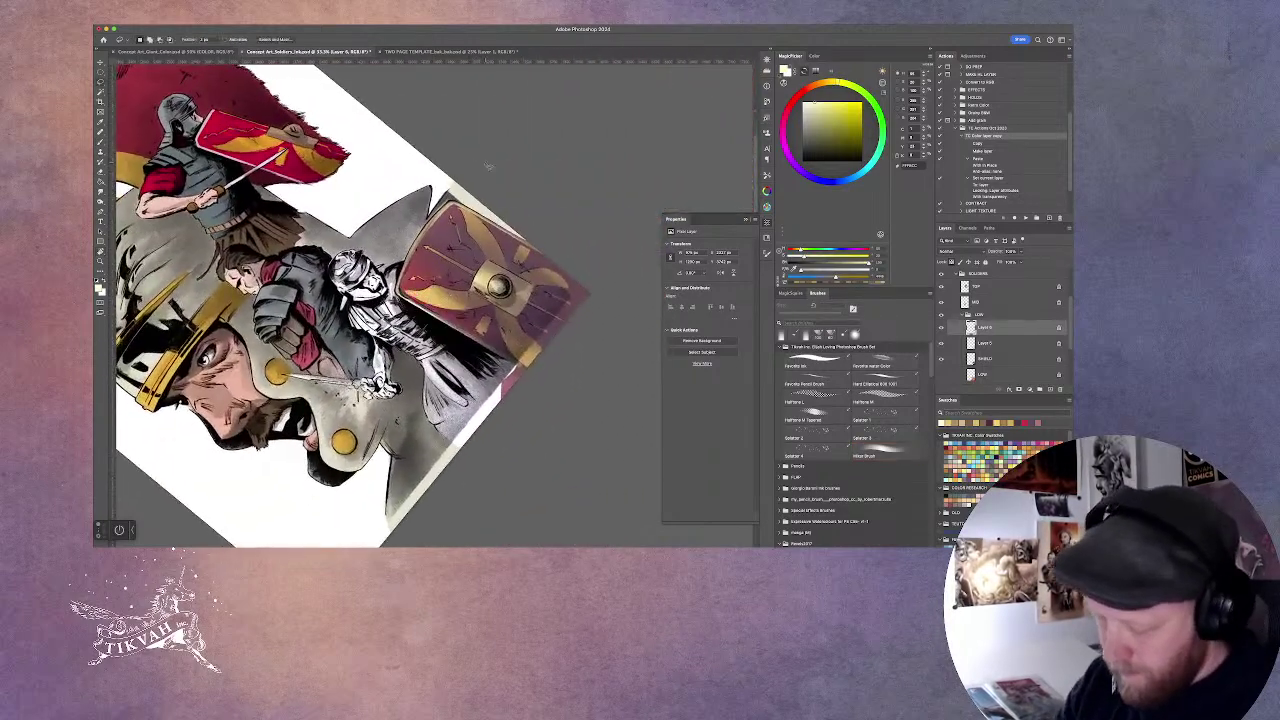
key(ctrl+plus)
key(ctrl+plus)
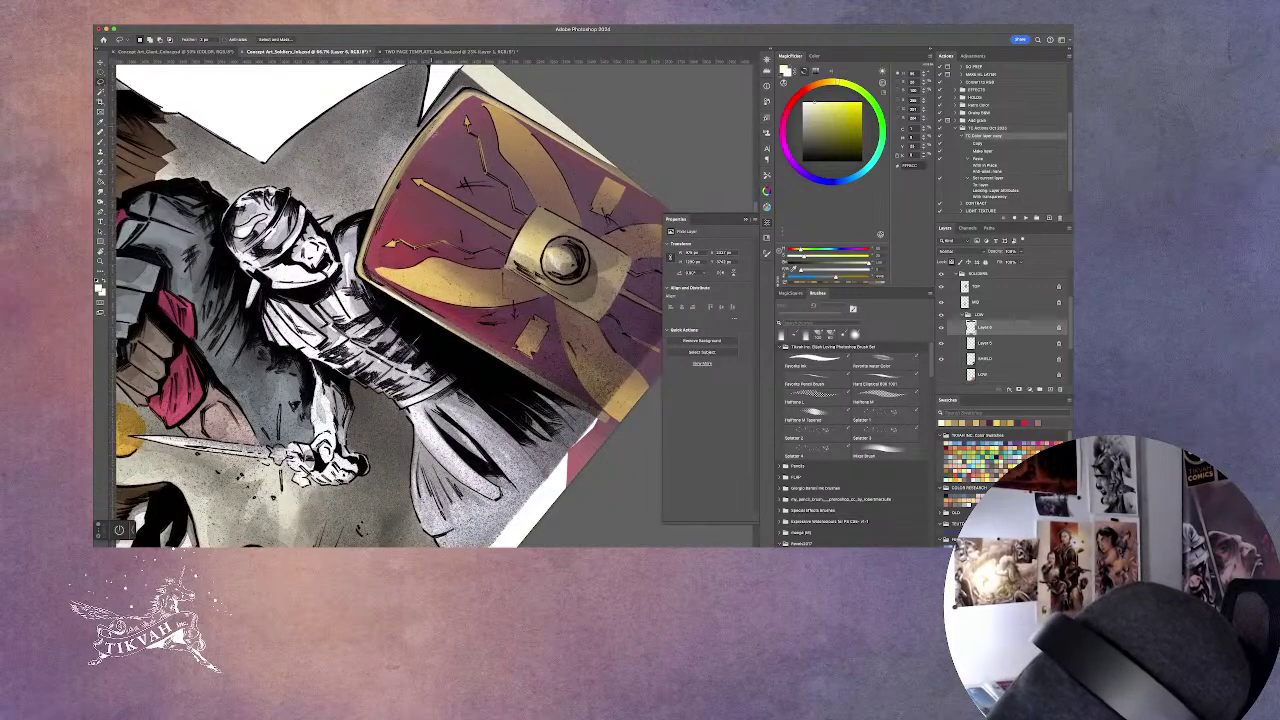
key(b)
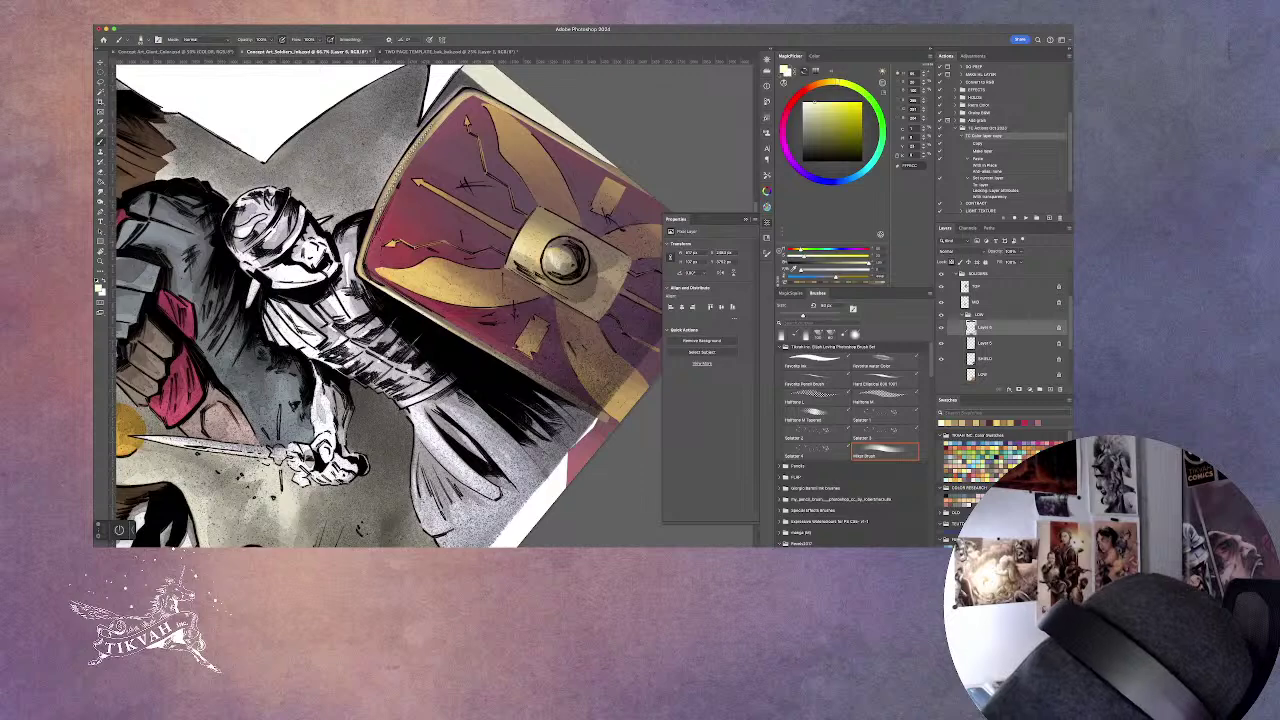
Lasso thin strips at the right end of the top rim and along the right rim, and brush pale yellow highlights.
drag(499, 165, 510, 285)
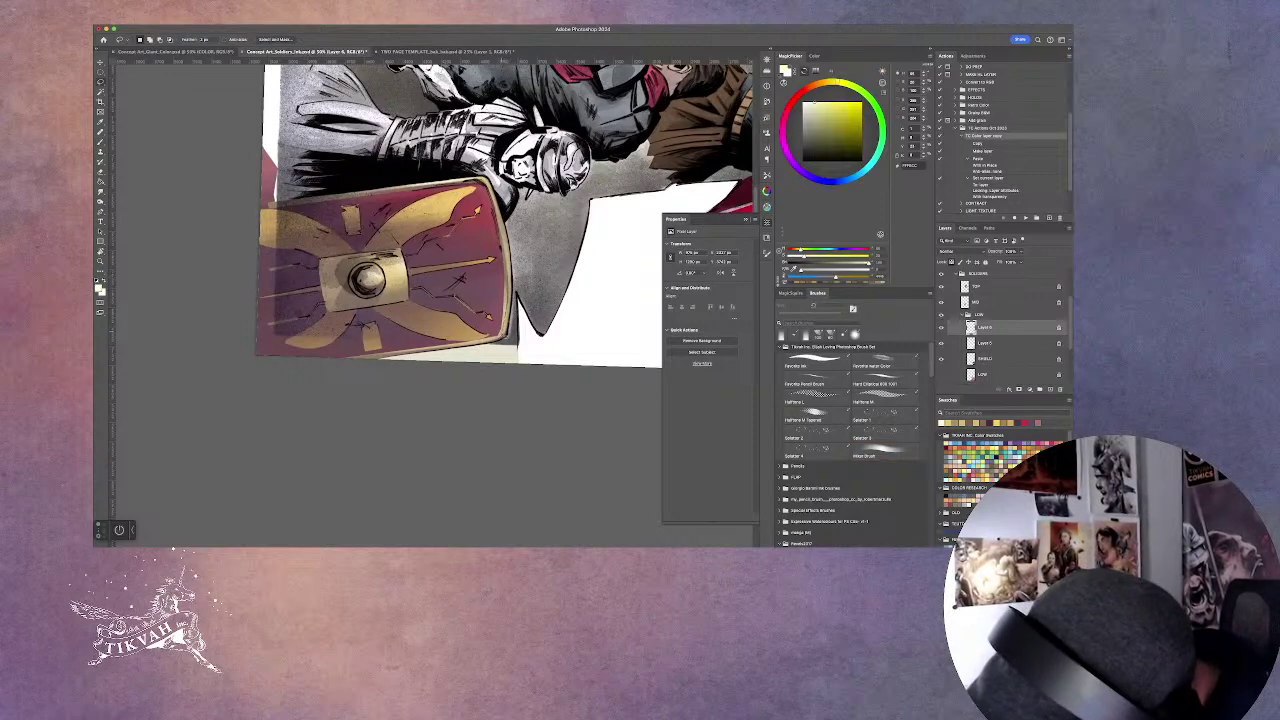
key(b)
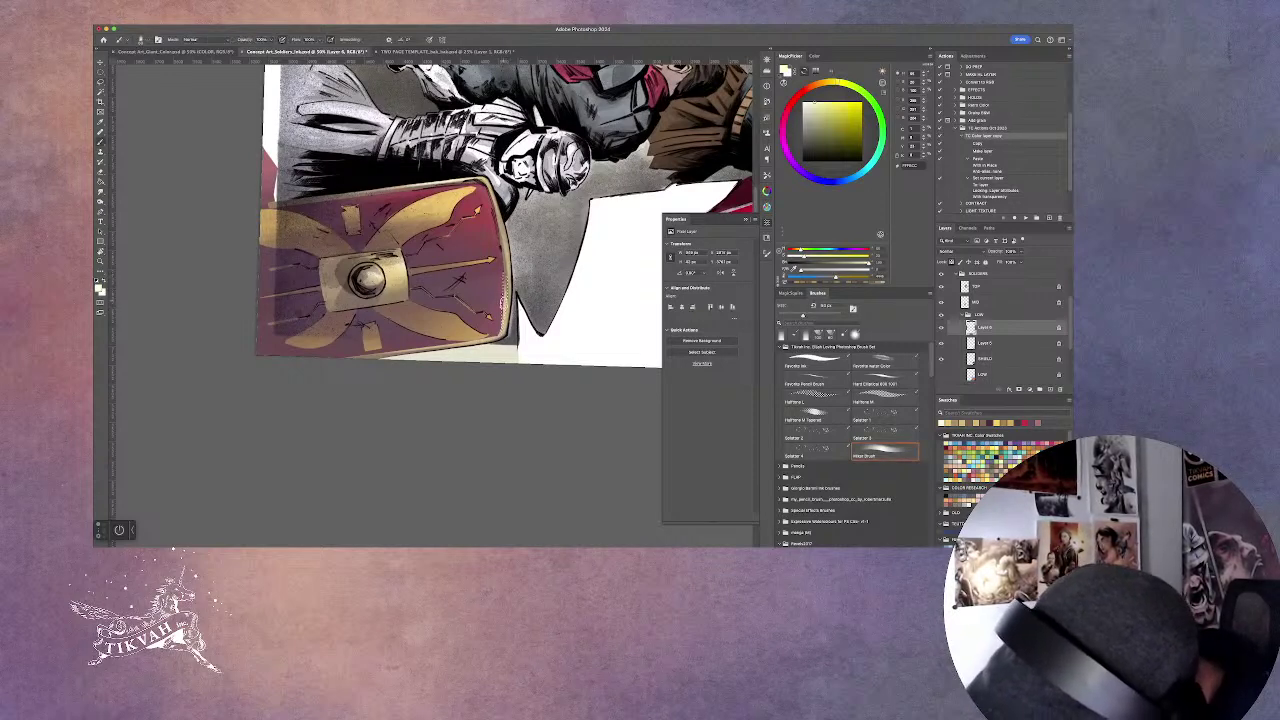
key(r)
drag(514, 466, 470, 420)
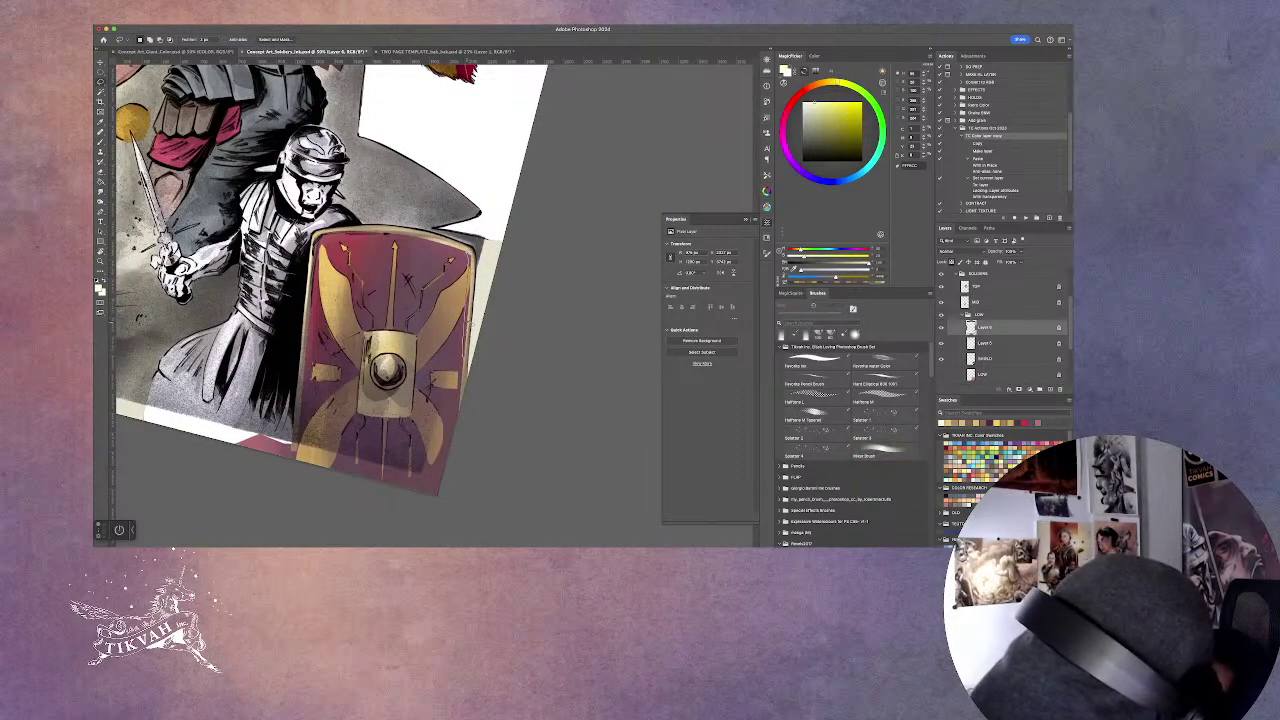
key(b)
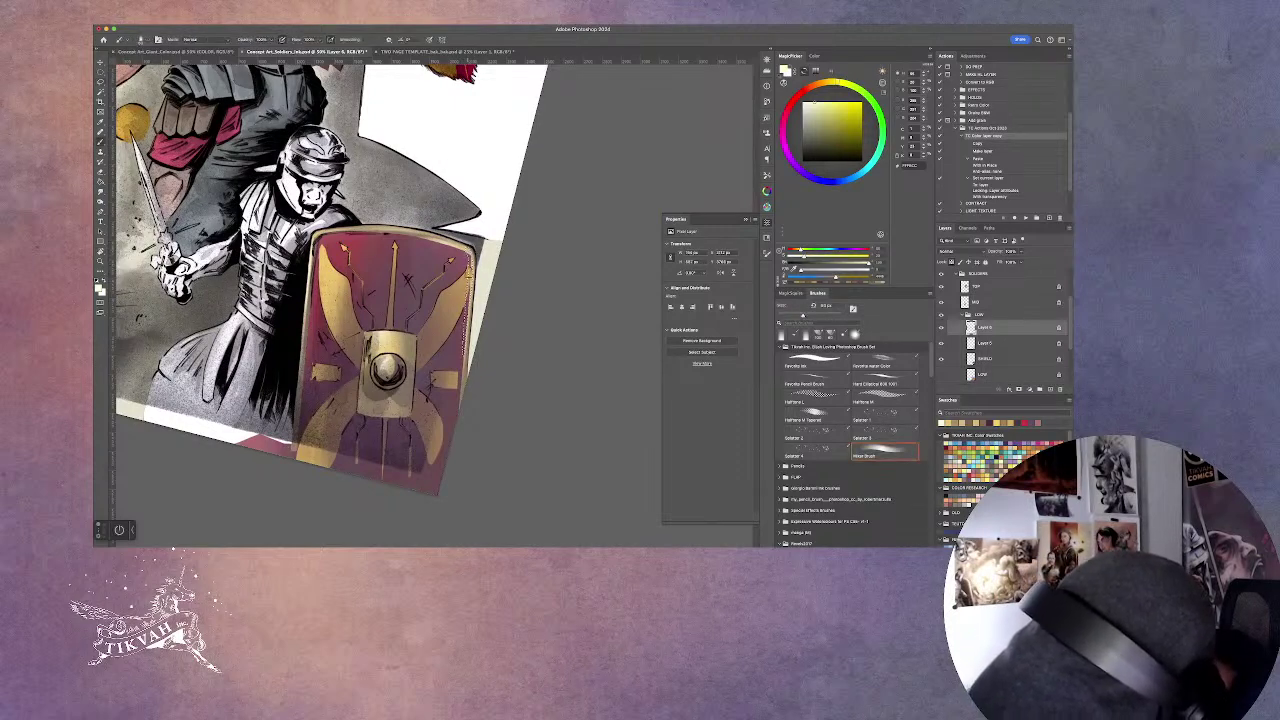
Examine the highlighted shield rim and boss at a smaller zoom with the canvas rotated back towards upright.
key(r)
key(ctrl+minus)
key(ctrl+minus)
drag(498, 388, 560, 357)
key(ctrl+plus)
key(ctrl+plus)
drag(574, 317, 577, 311)
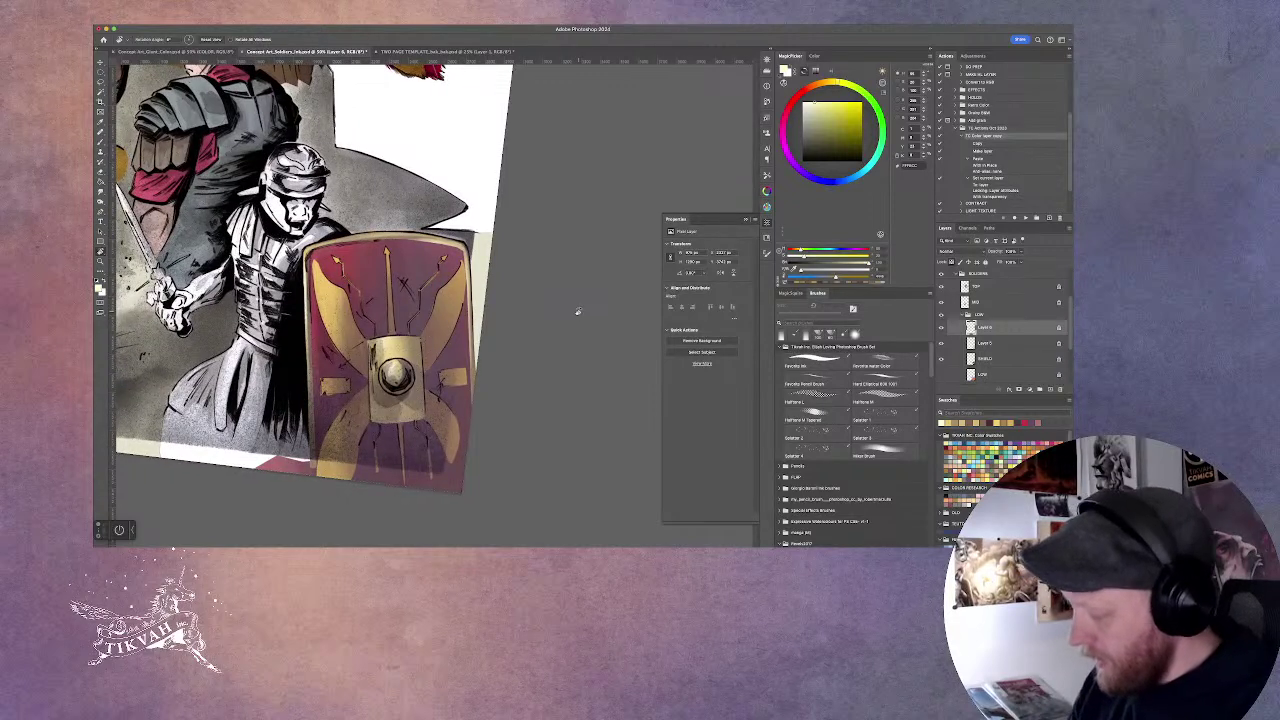
drag(1071, 330, 1068, 282)
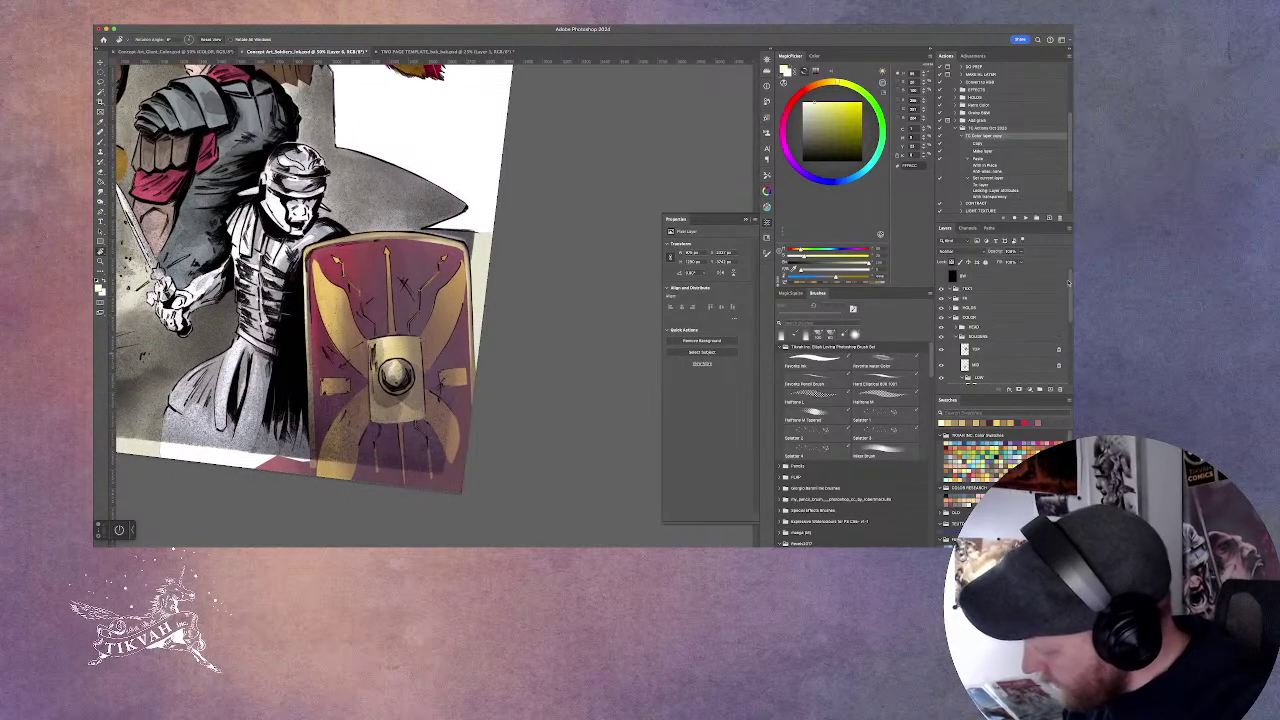
click(970, 299)
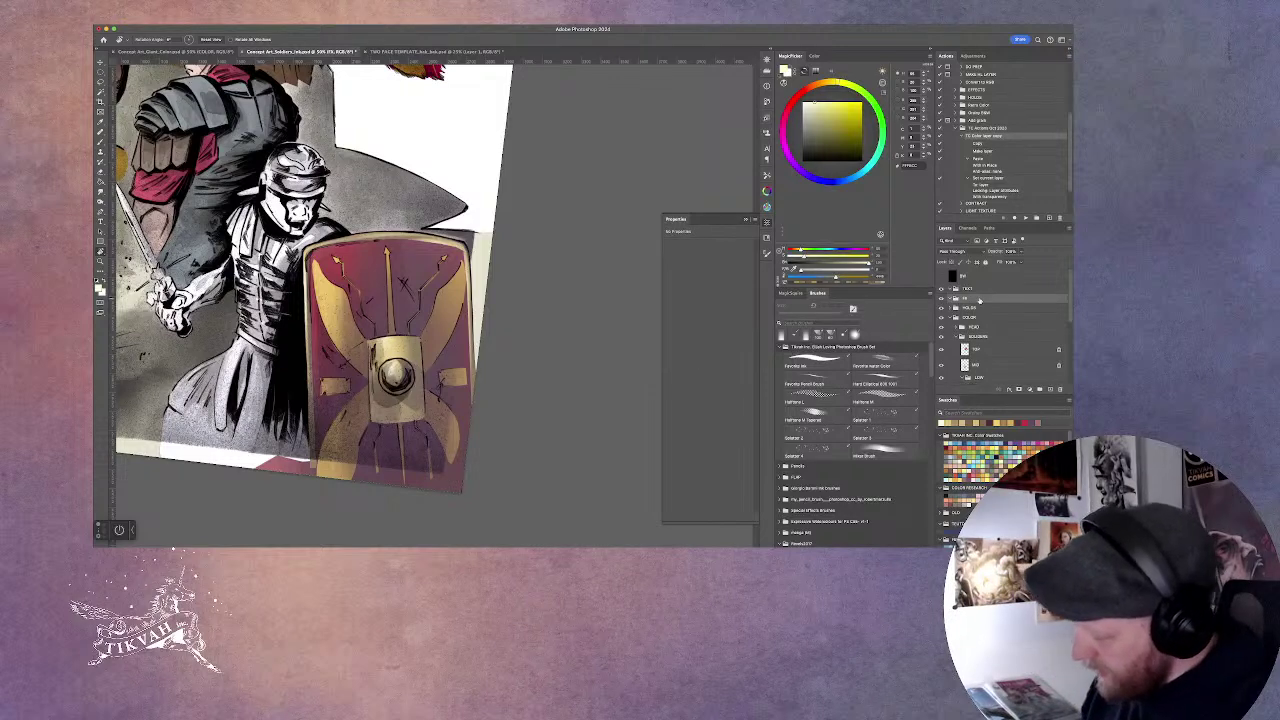
click(1049, 390)
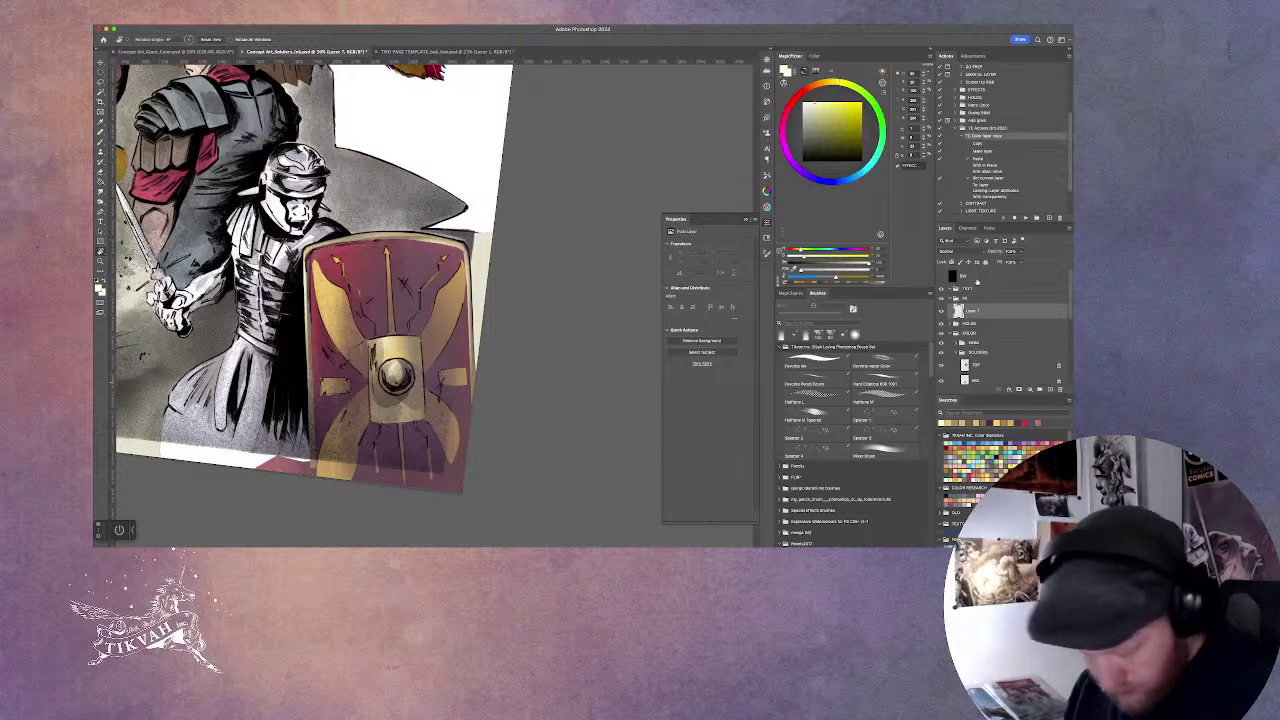
key(Delete)
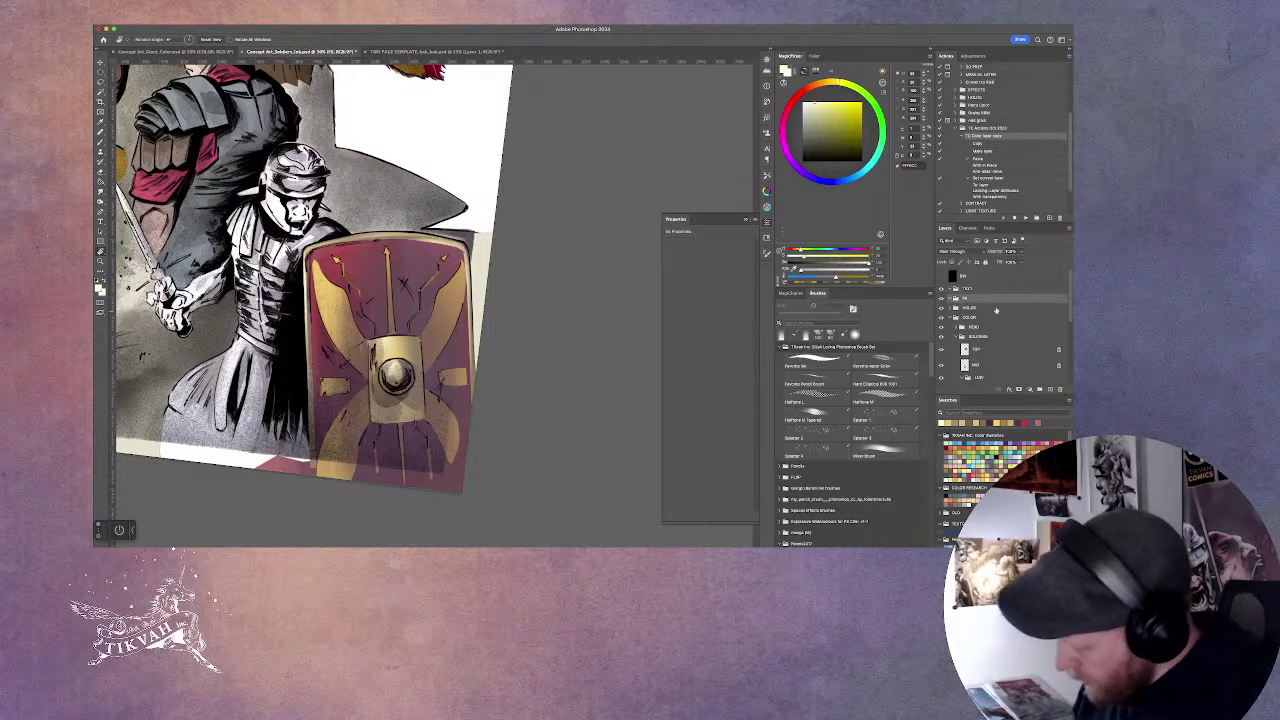
Duplicate the BW layer into the FX group and rename the copy BW.
drag(982, 278, 975, 306)
double_click(975, 311)
click(978, 311)
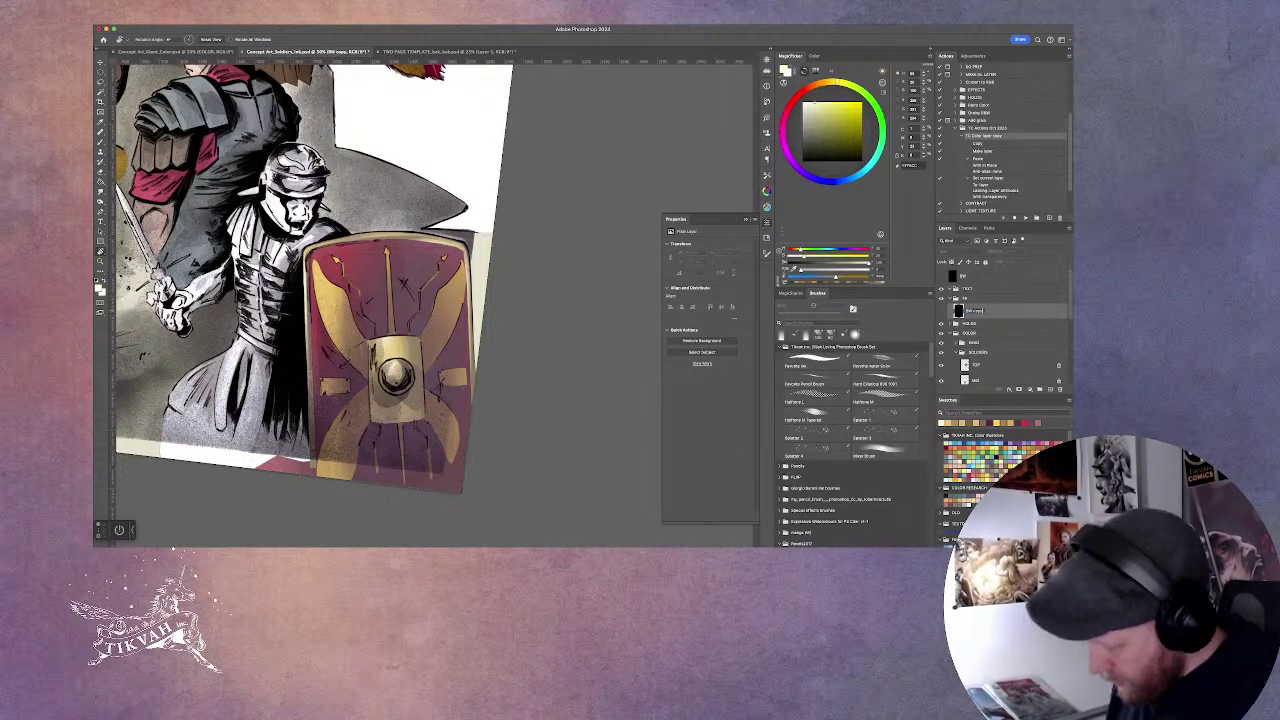
key(BackSpace)
key(BackSpace)
key(BackSpace)
key(BackSpace)
key(BackSpace)
key(Return)
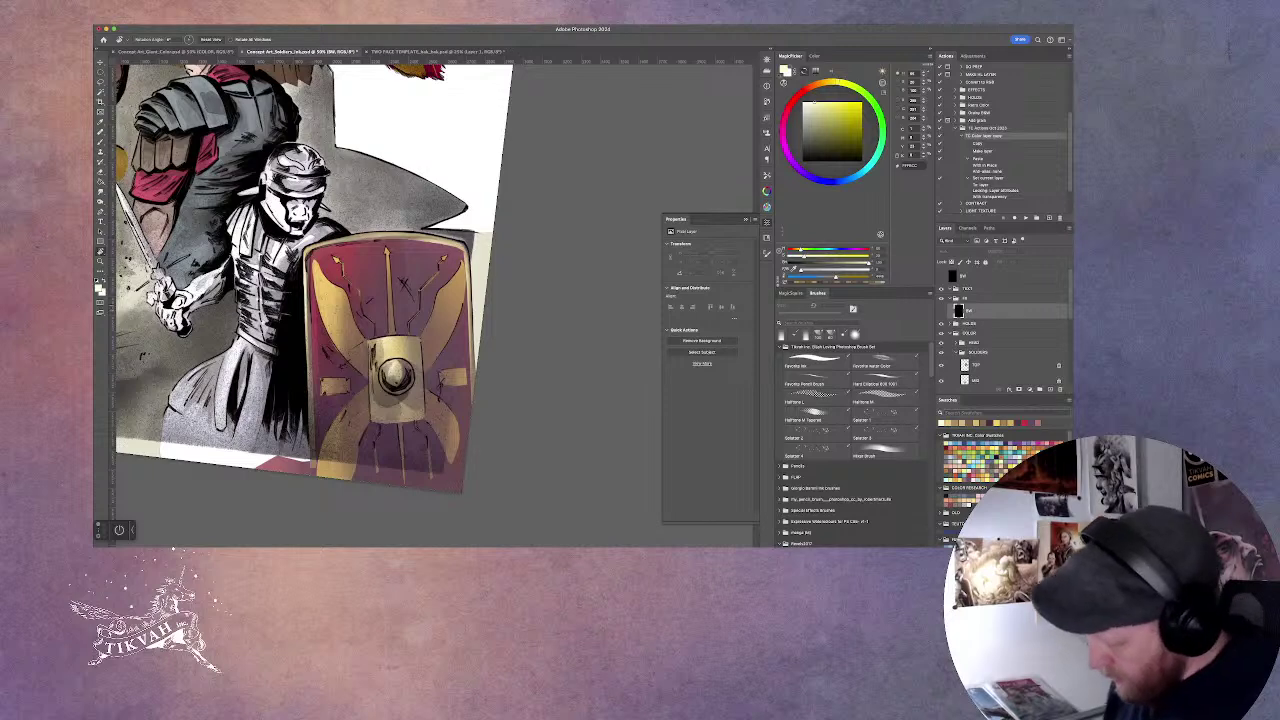
Make the duplicated BW layer visible, set its blend mode to Screen, and collapse the FX group.
click(941, 311)
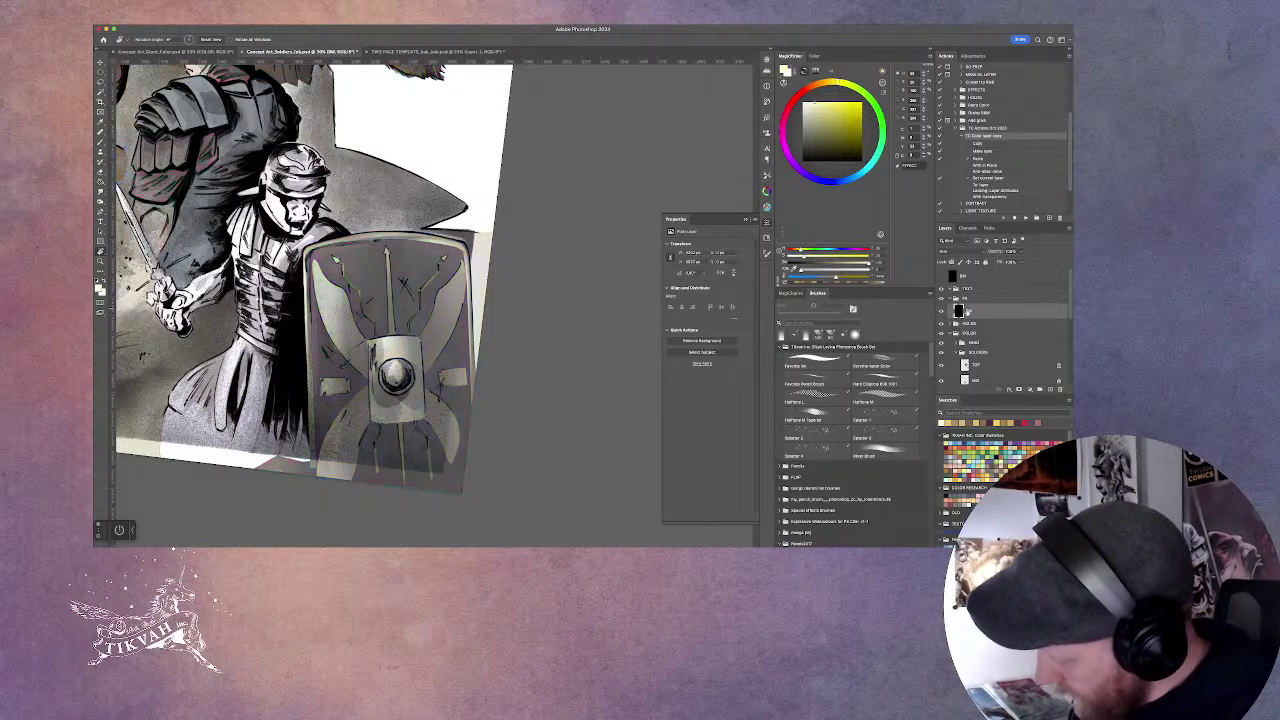
click(978, 251)
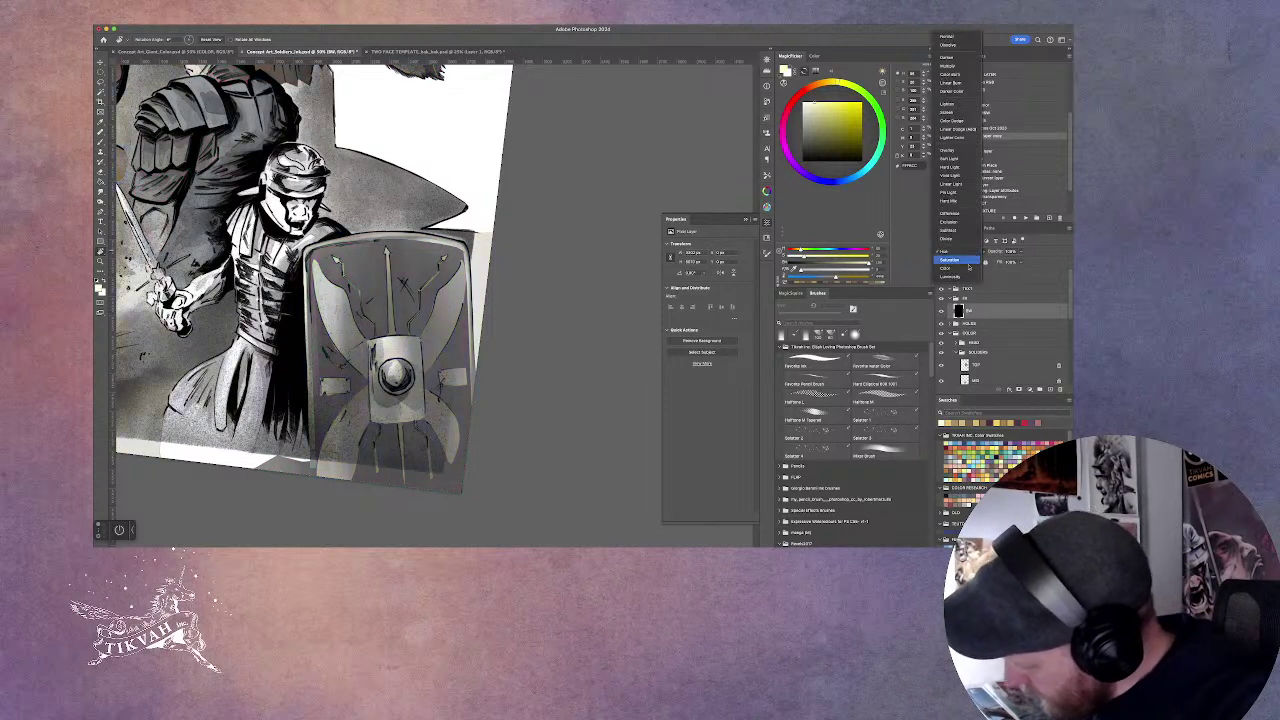
click(965, 114)
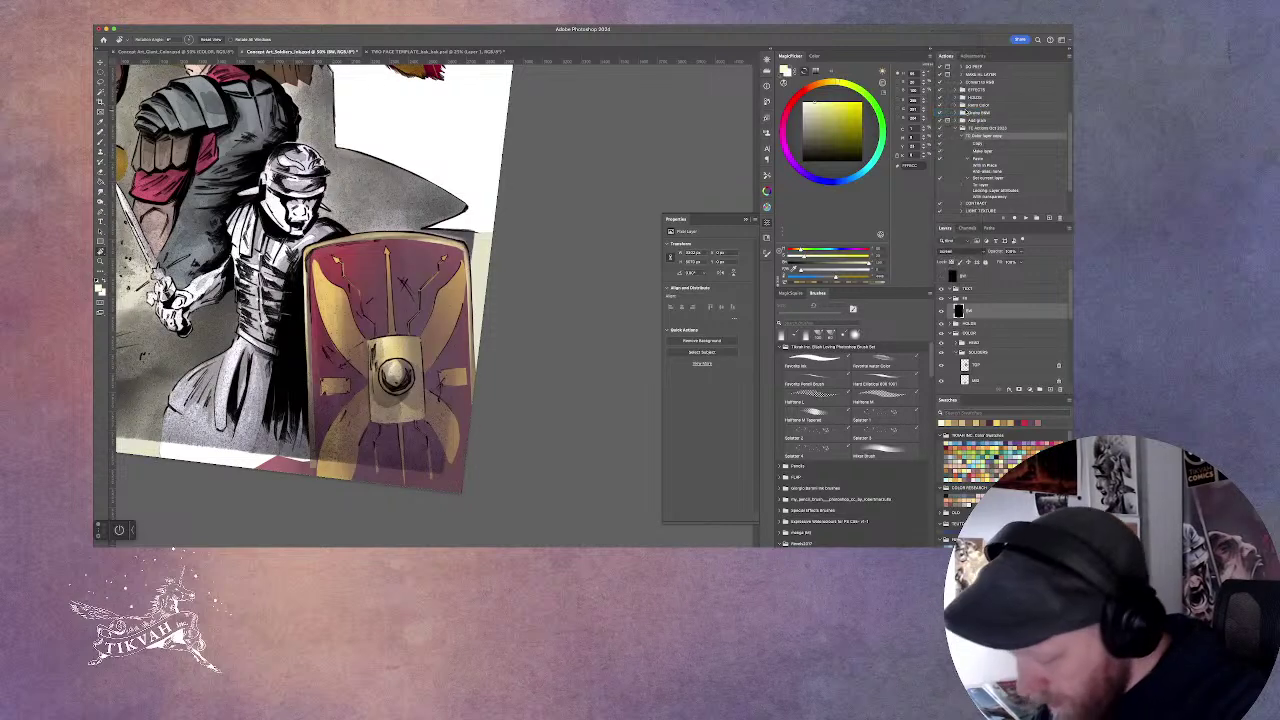
key(ctrl+minus)
key(ctrl+plus)
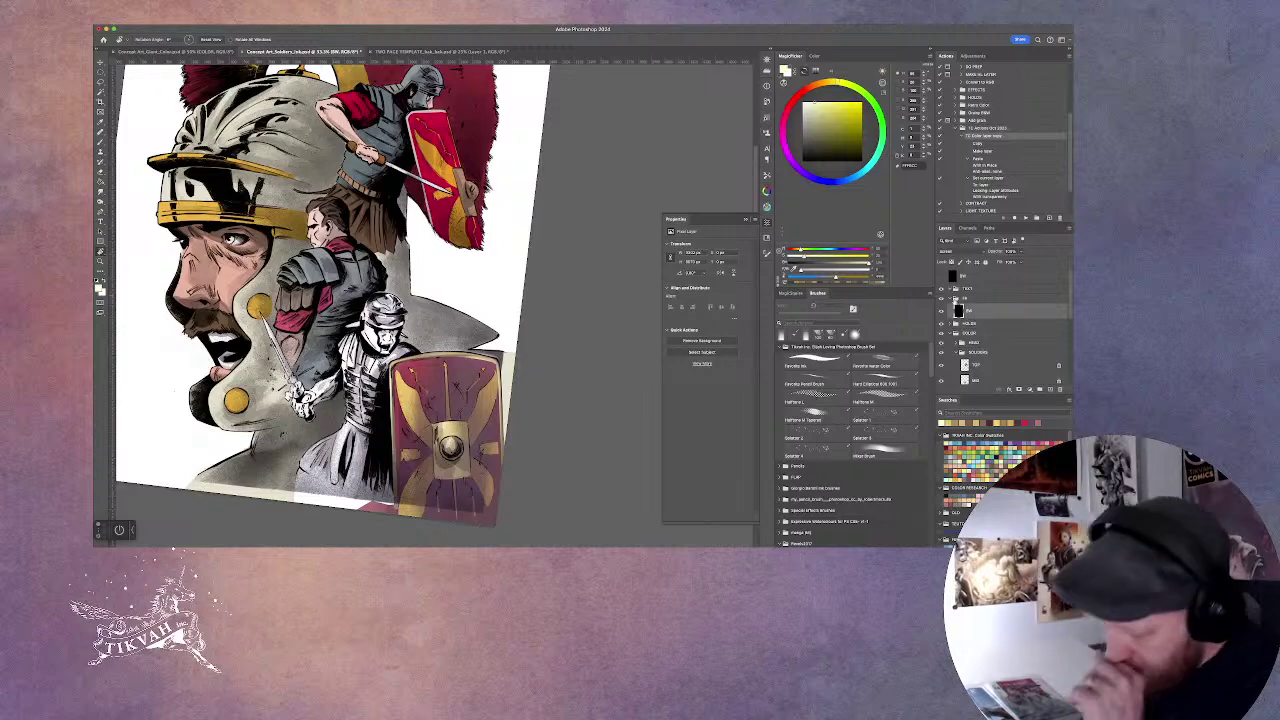
click(953, 299)
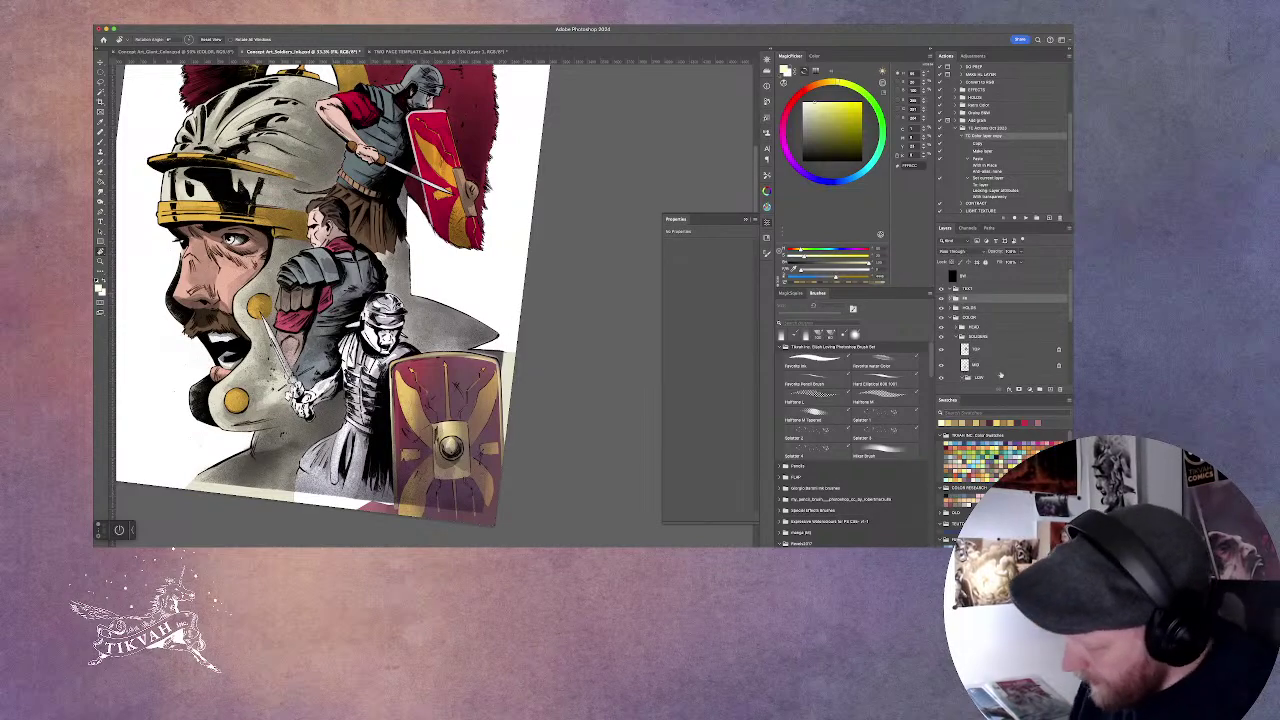
Collapse the LOW group inside the soldiers' colour group and slightly lower the group's opacity.
key(r)
mouse_move(600, 286)
mouse_down()
mouse_move(443, 514)
mouse_move(575, 289)
mouse_up()
key(ctrl+minus)
drag(594, 343, 590, 289)
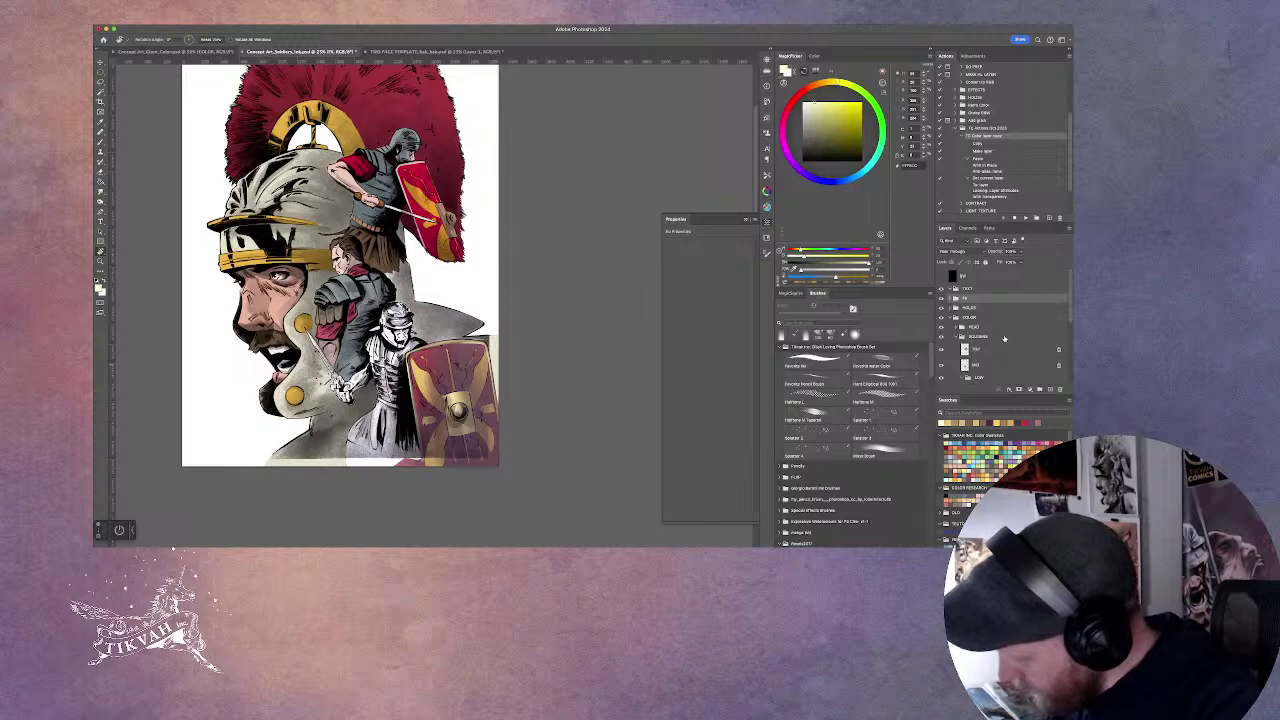
click(962, 377)
scroll(962, 377, down, 3)
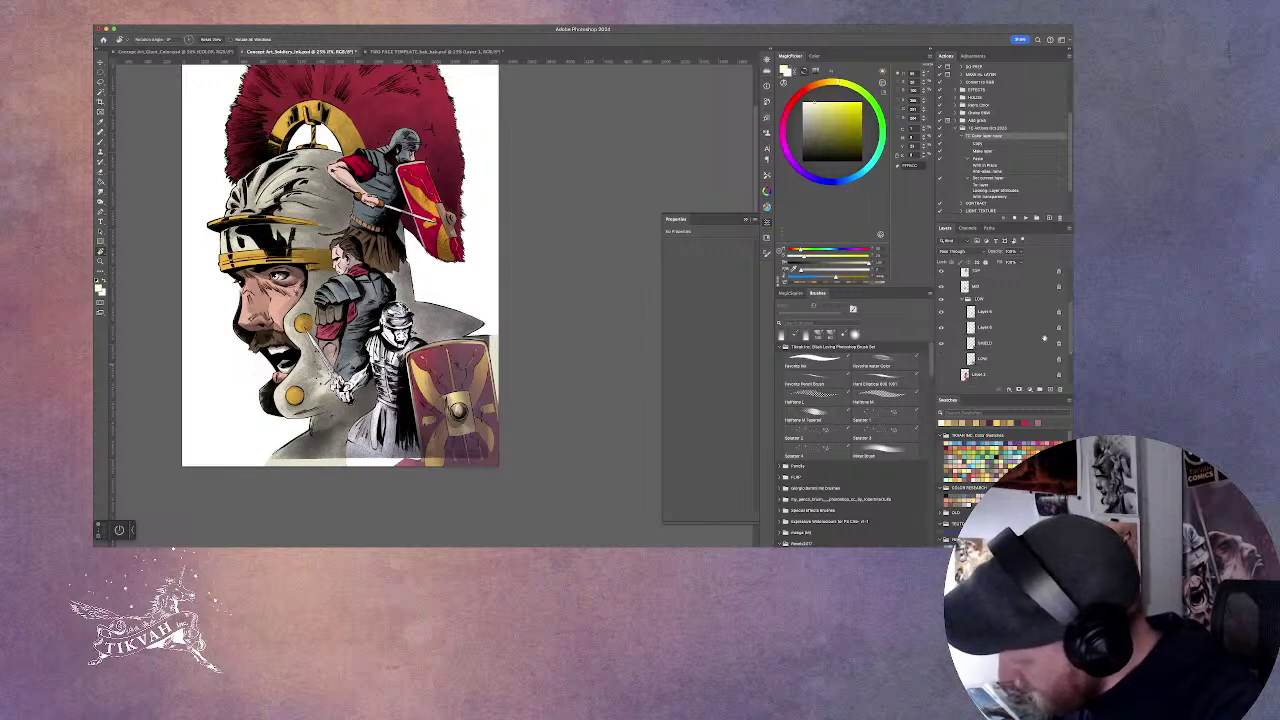
click(962, 298)
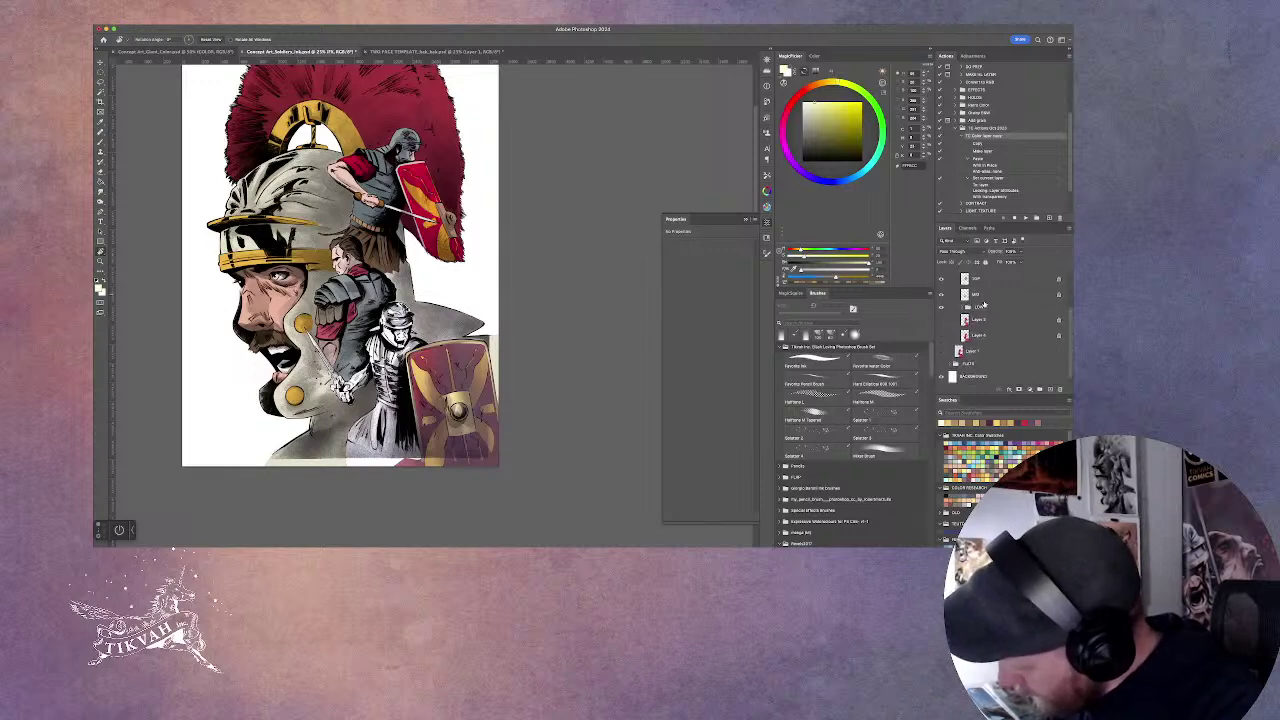
click(1020, 260)
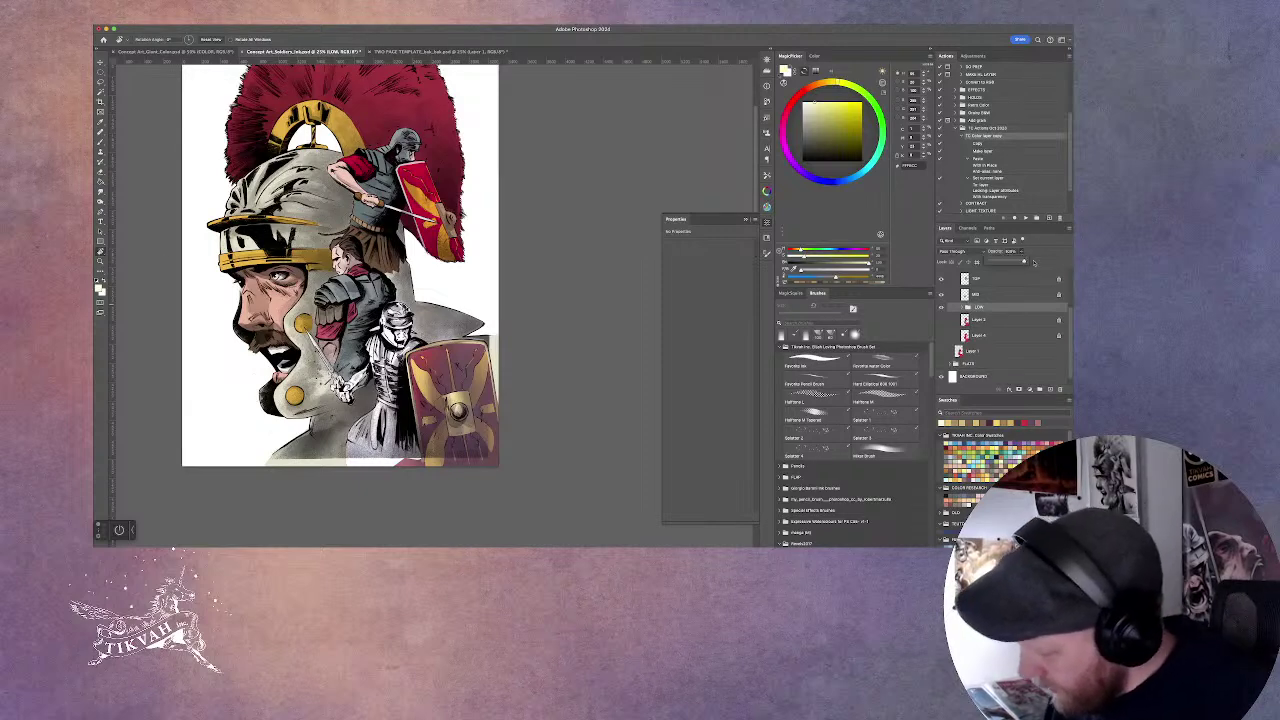
drag(1026, 260, 1020, 261)
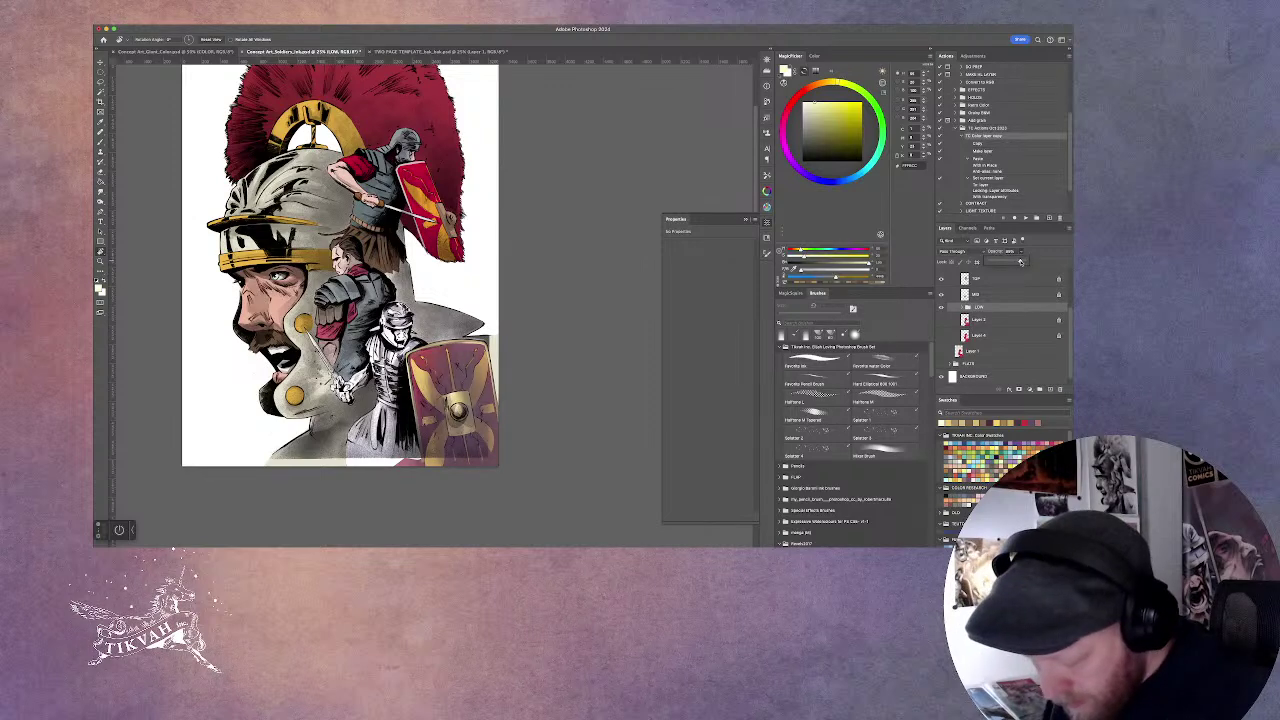
drag(1023, 261, 1021, 260)
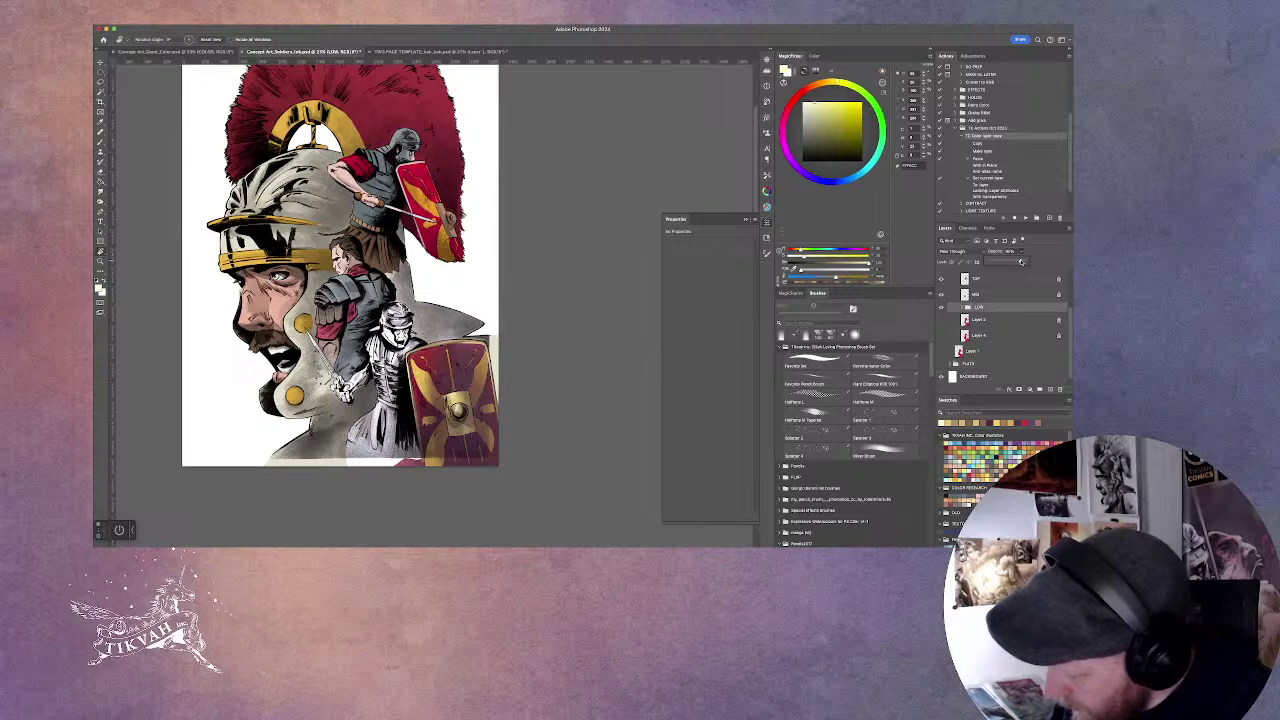
drag(1021, 261, 1020, 261)
Show the original BW layer at the top of the layer stack to examine the artwork's values in greyscale.
scroll(1070, 316, up, 3)
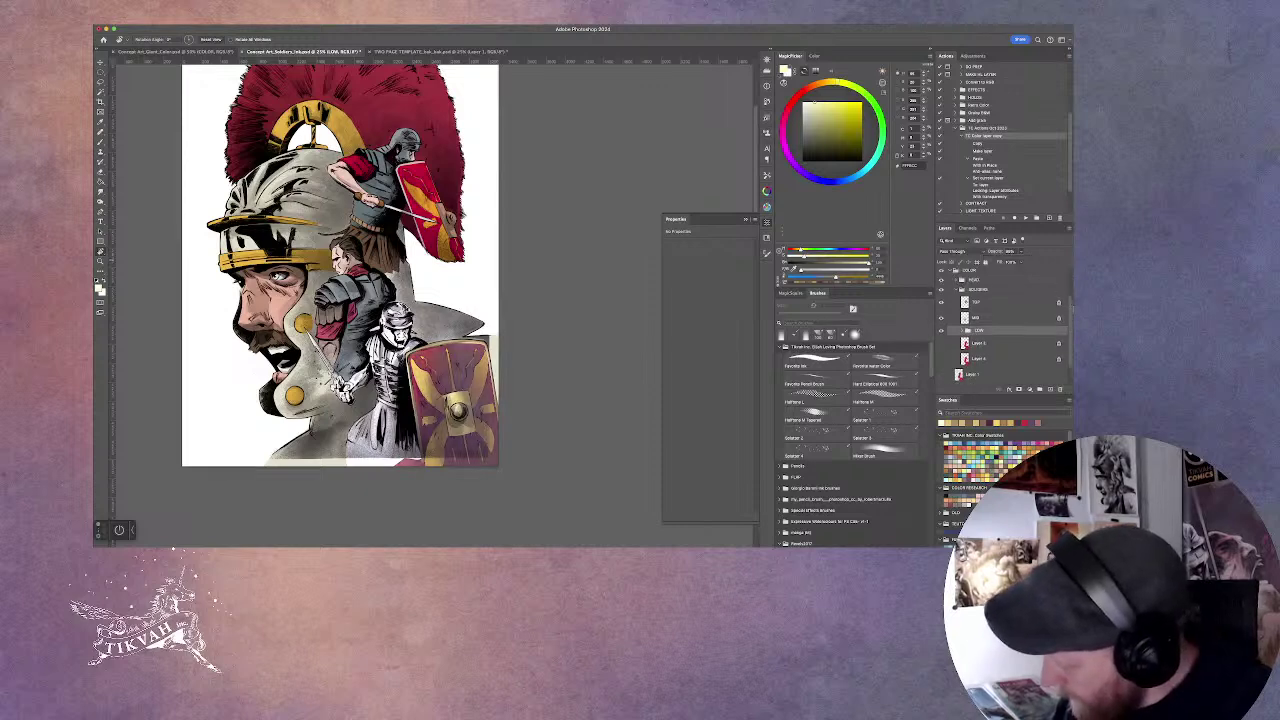
click(942, 278)
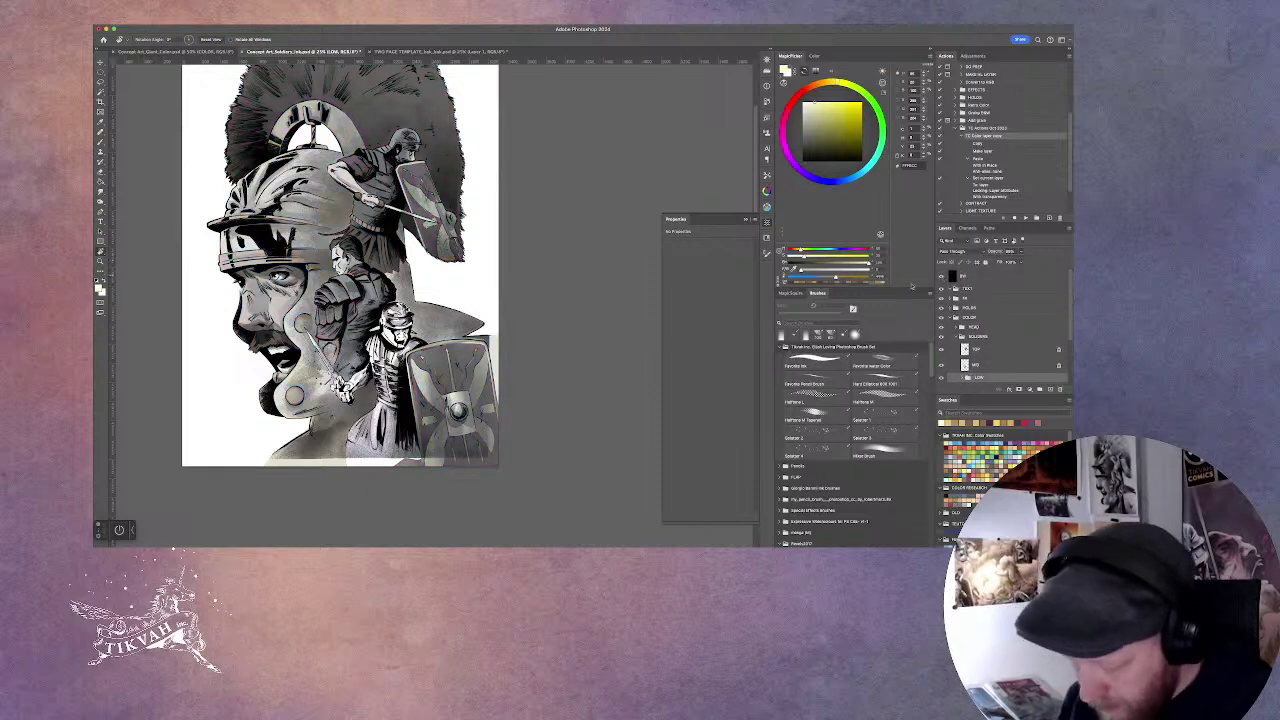